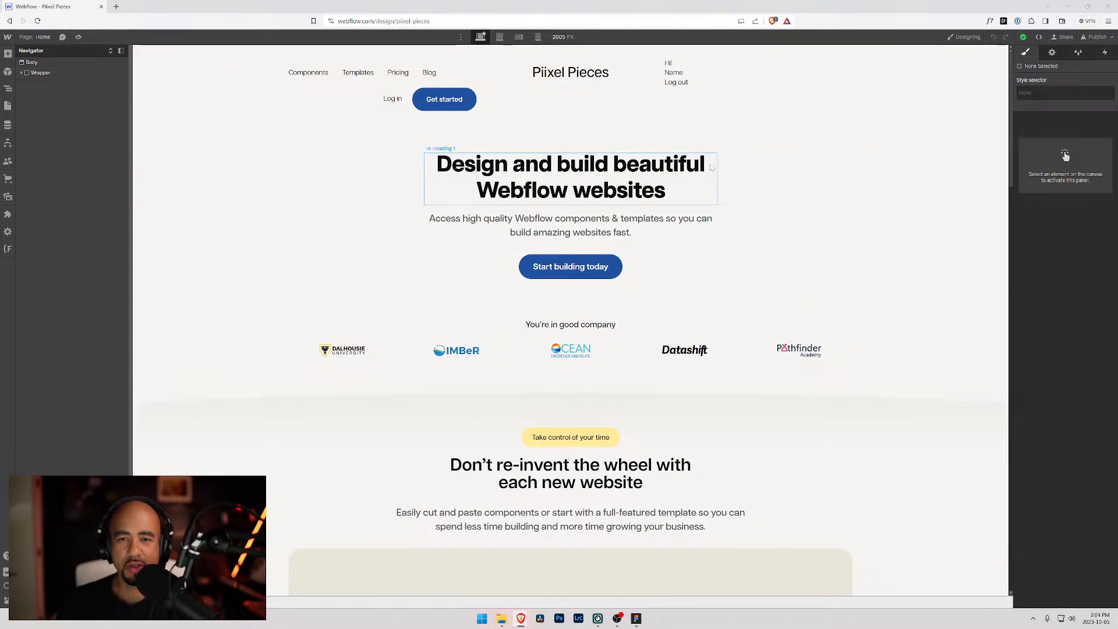
- Open the Templates page from the site's page list and show its page settings
click(734, 81)
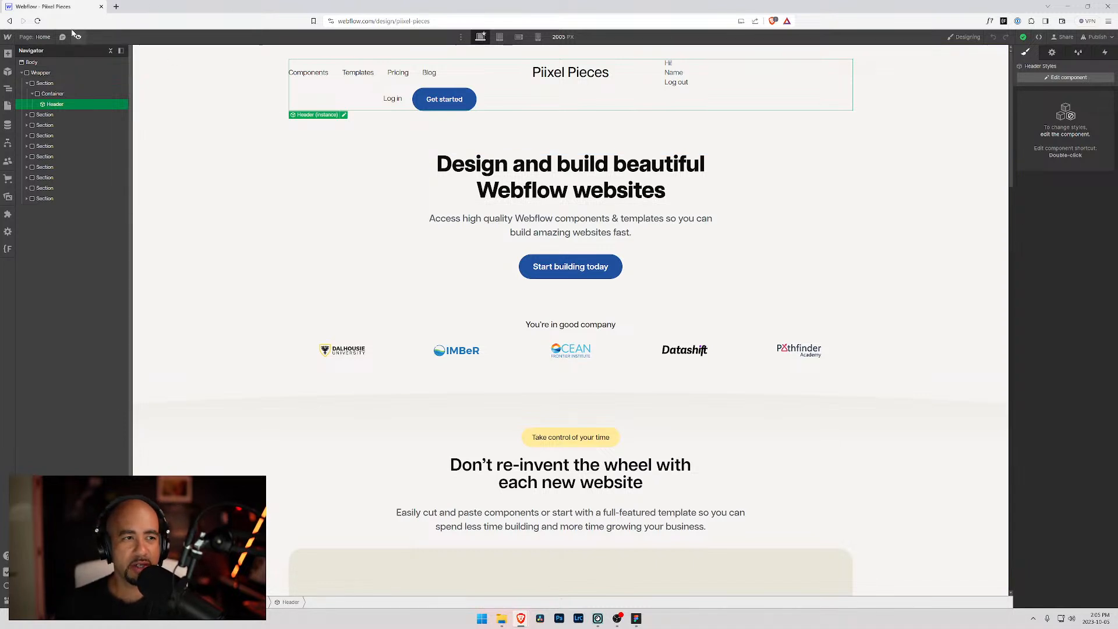
click(33, 39)
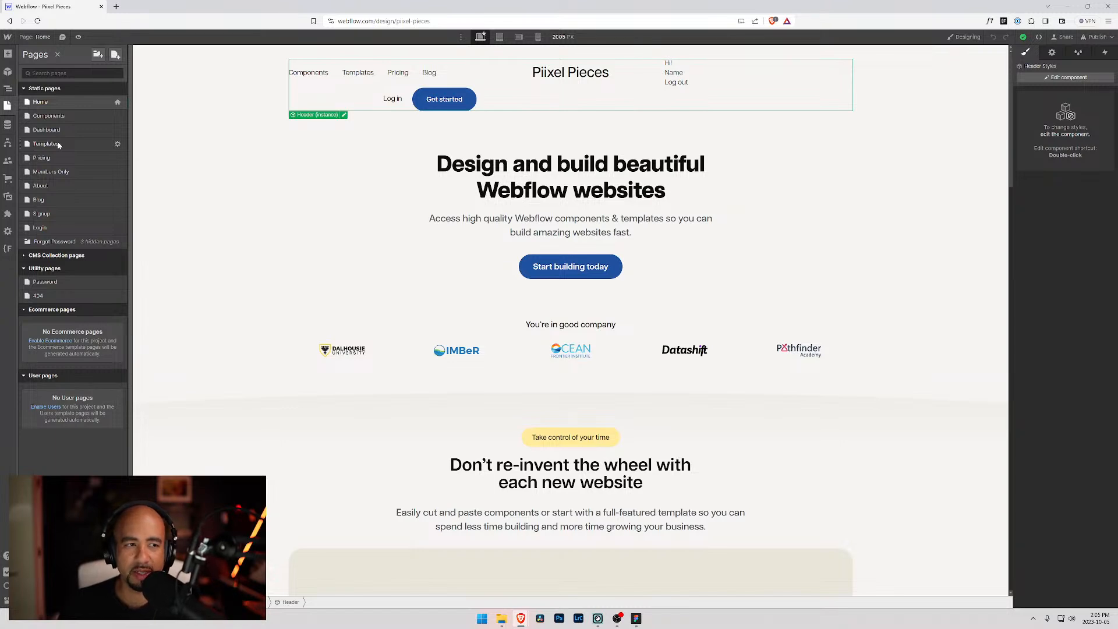
click(97, 143)
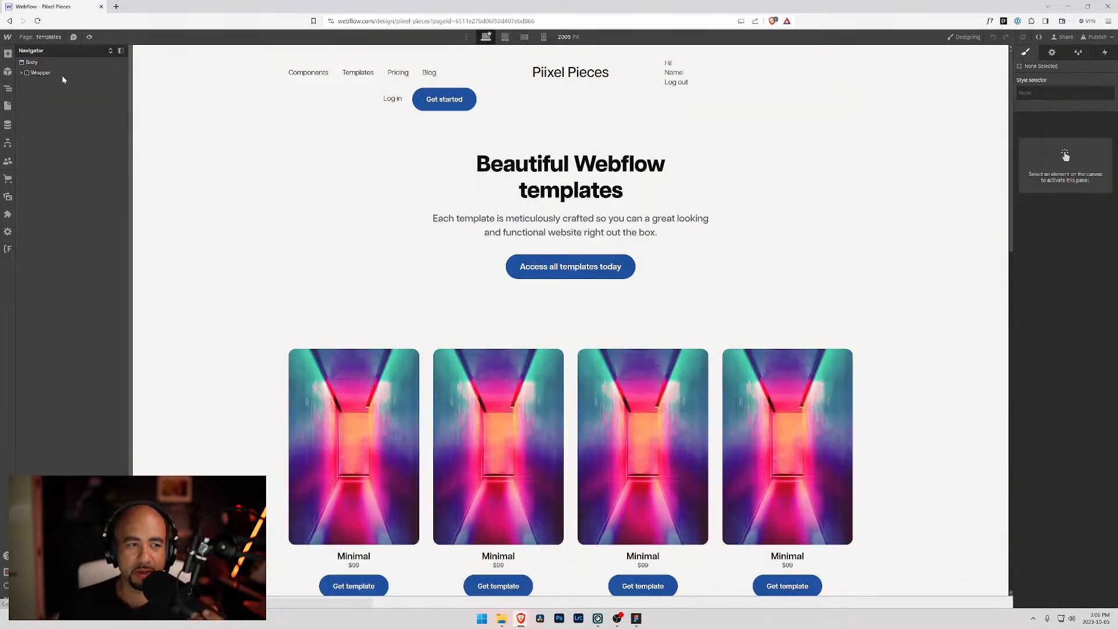
key(p)
click(119, 144)
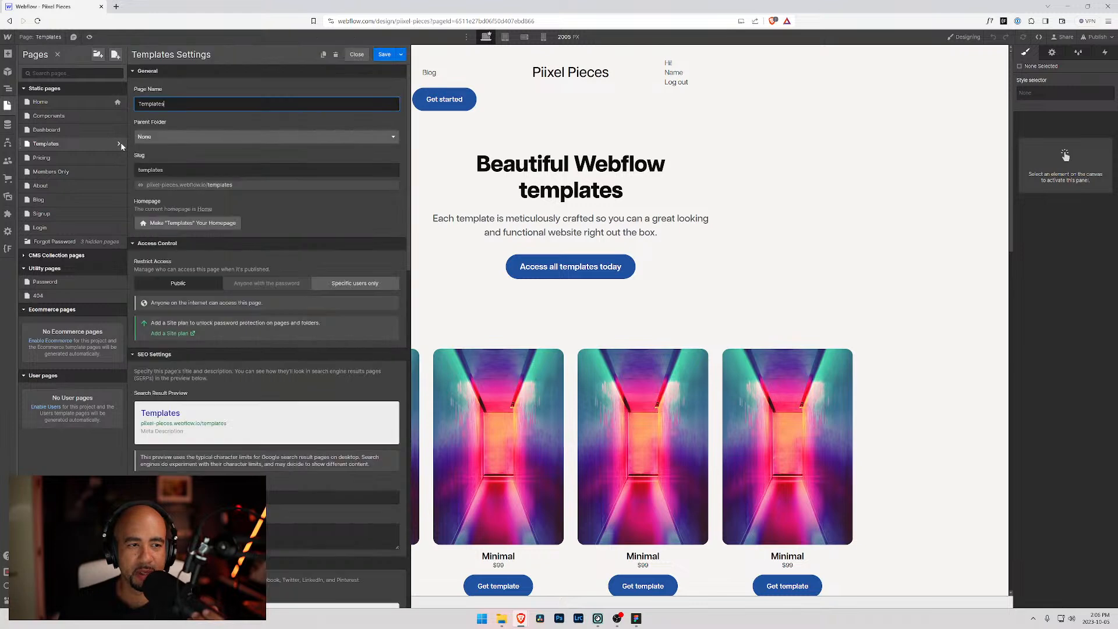
- Try Forgot Password as the Templates page's parent folder and set the parent folder back to None
click(210, 138)
click(192, 165)
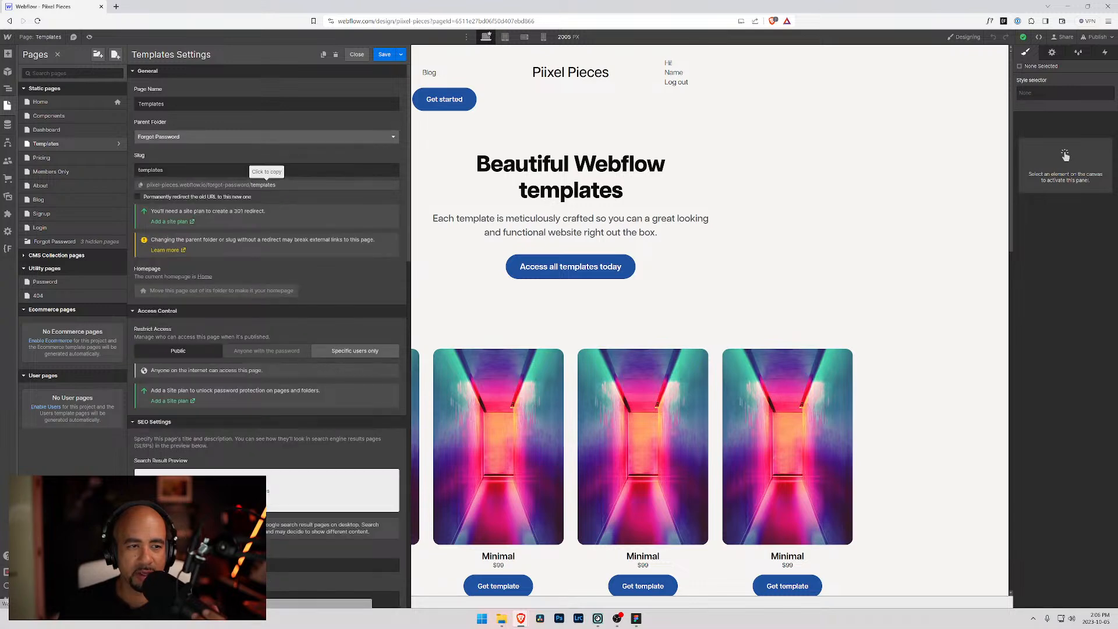
click(198, 134)
click(190, 149)
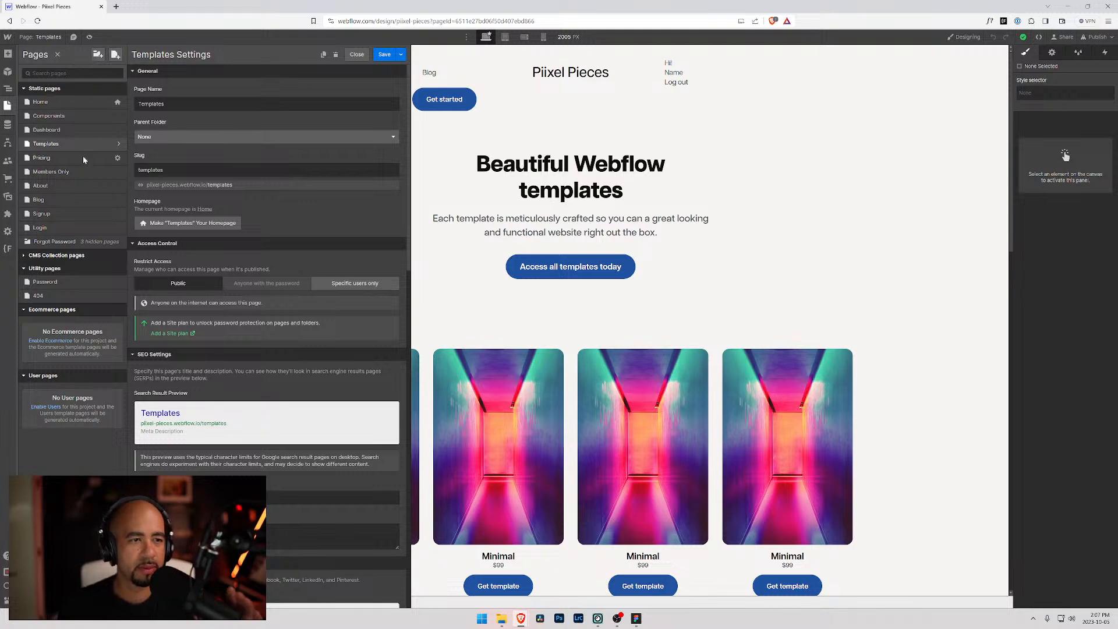
- Open the Dashboard page and review its content from the welcome heading down to the end of the page
click(87, 126)
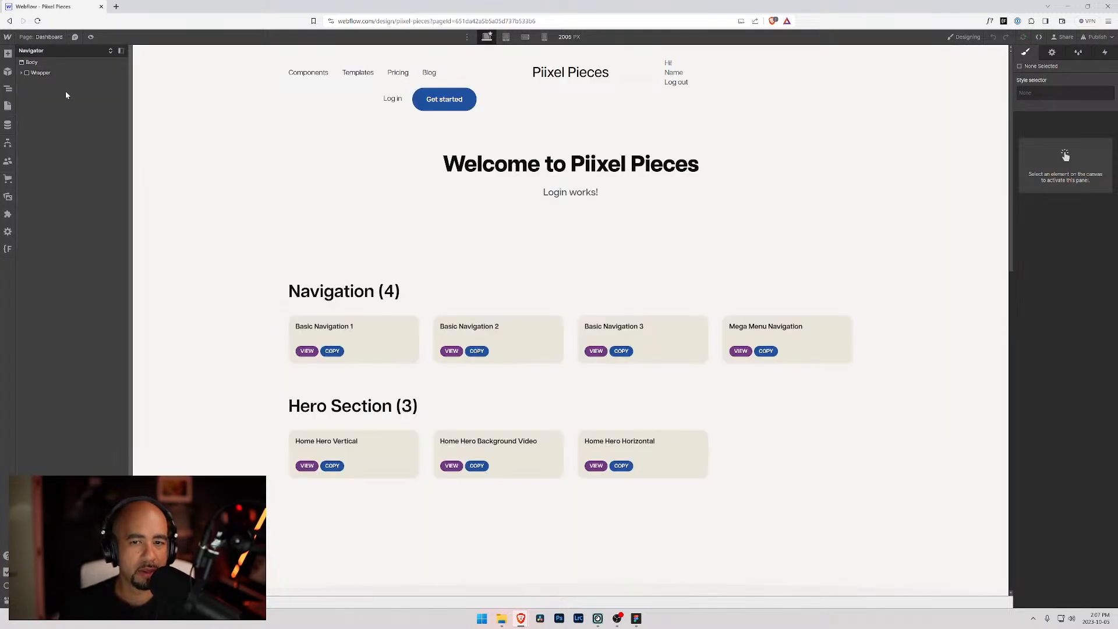
scroll(378, 303, down, 15)
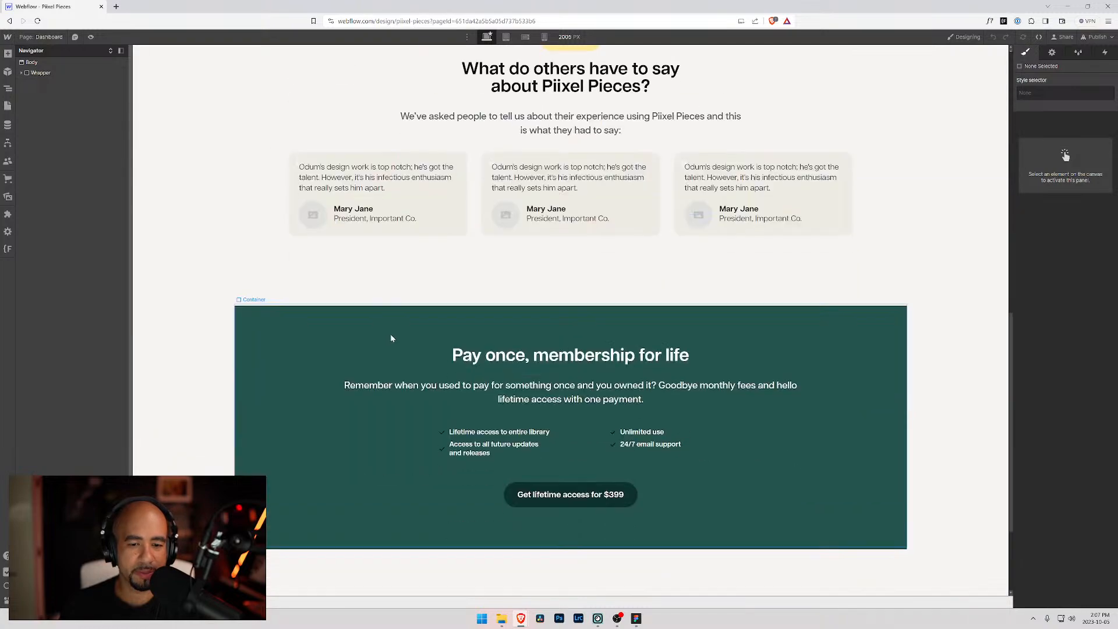
scroll(373, 332, down, 3)
scroll(296, 300, up, 18)
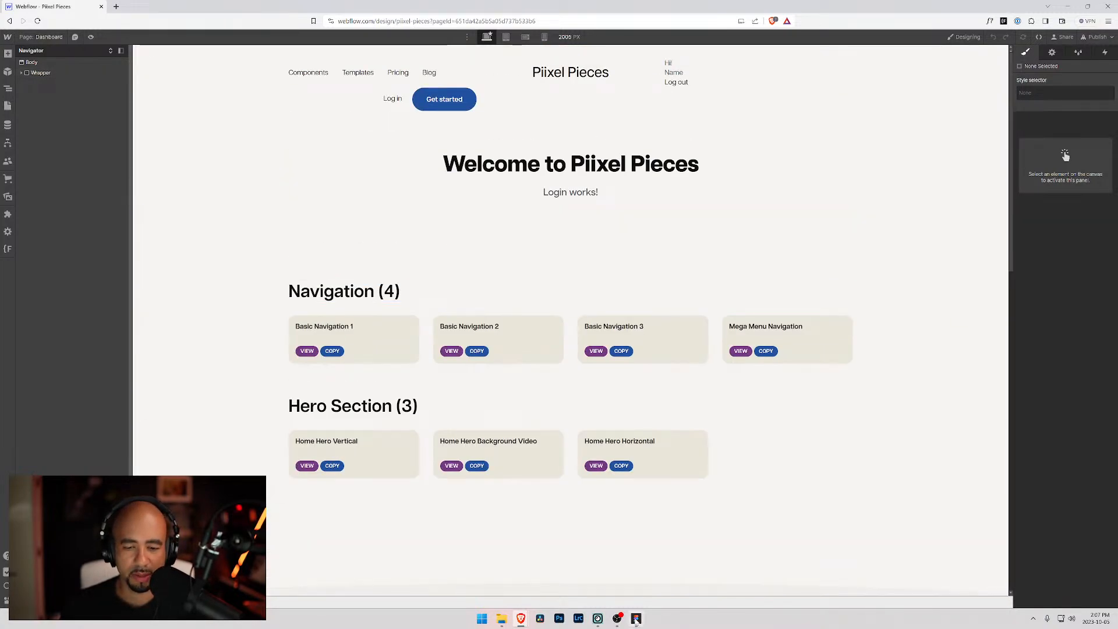
- Switch to Figma and examine the Home frame in the Piixel Pieces design file
mouse_move(636, 619)
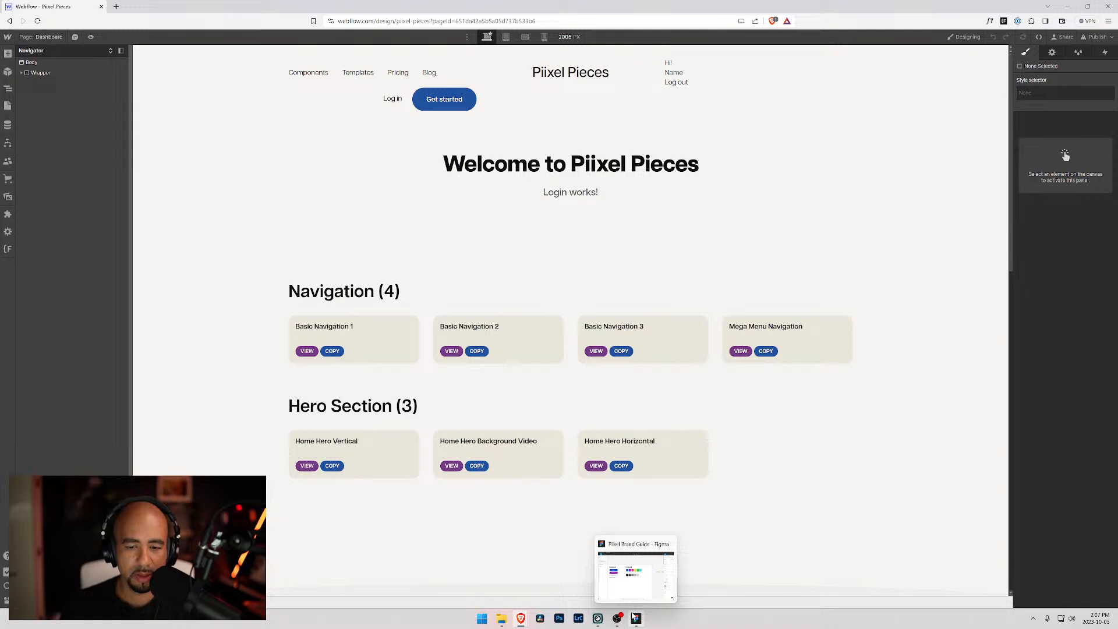
click(636, 618)
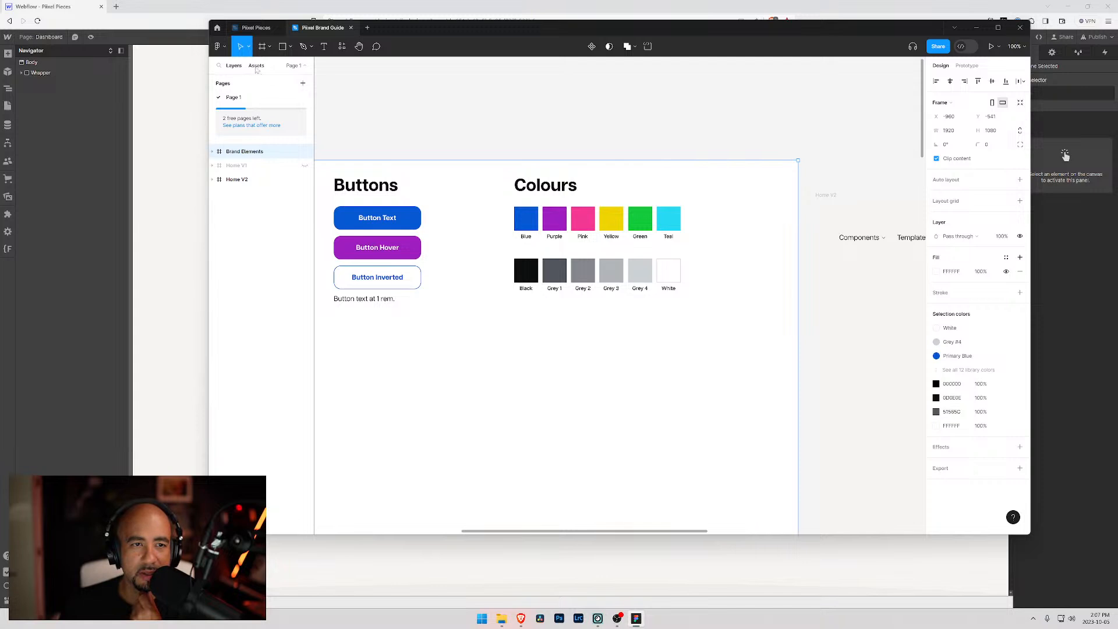
click(256, 28)
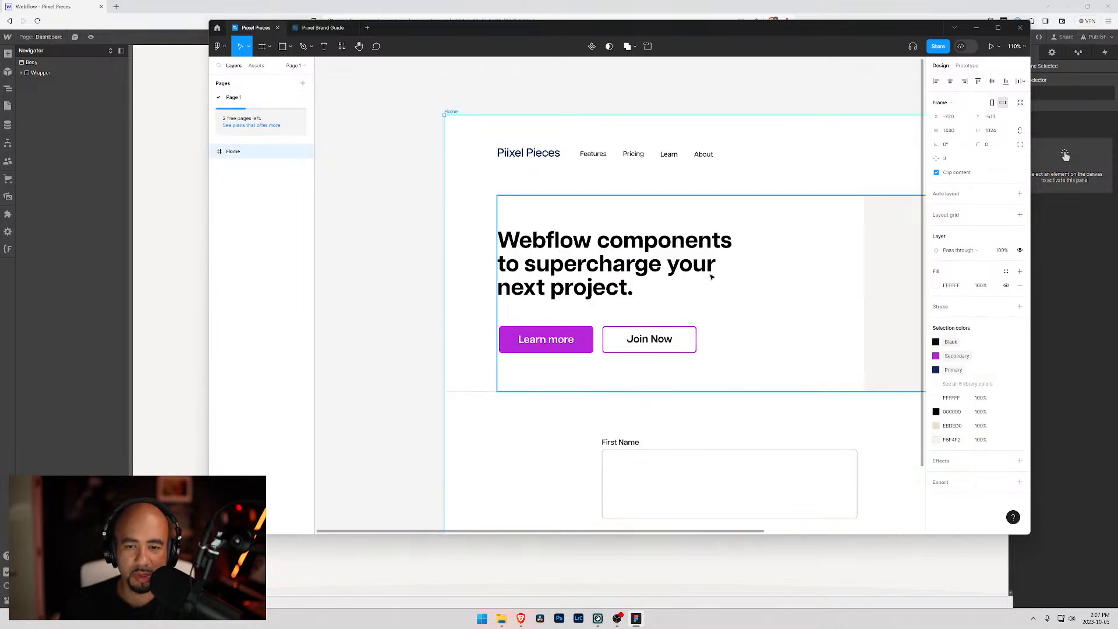
scroll(769, 215, right, 10)
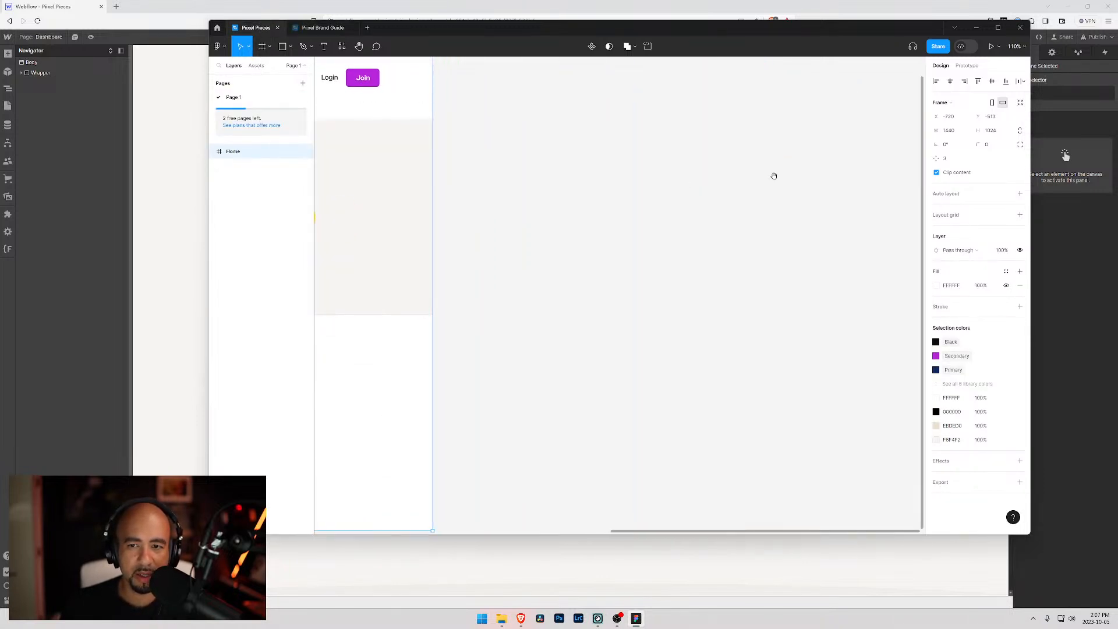
scroll(554, 182, up, 3)
scroll(554, 182, left, 10)
scroll(763, 258, down, 5)
scroll(475, 190, right, 2)
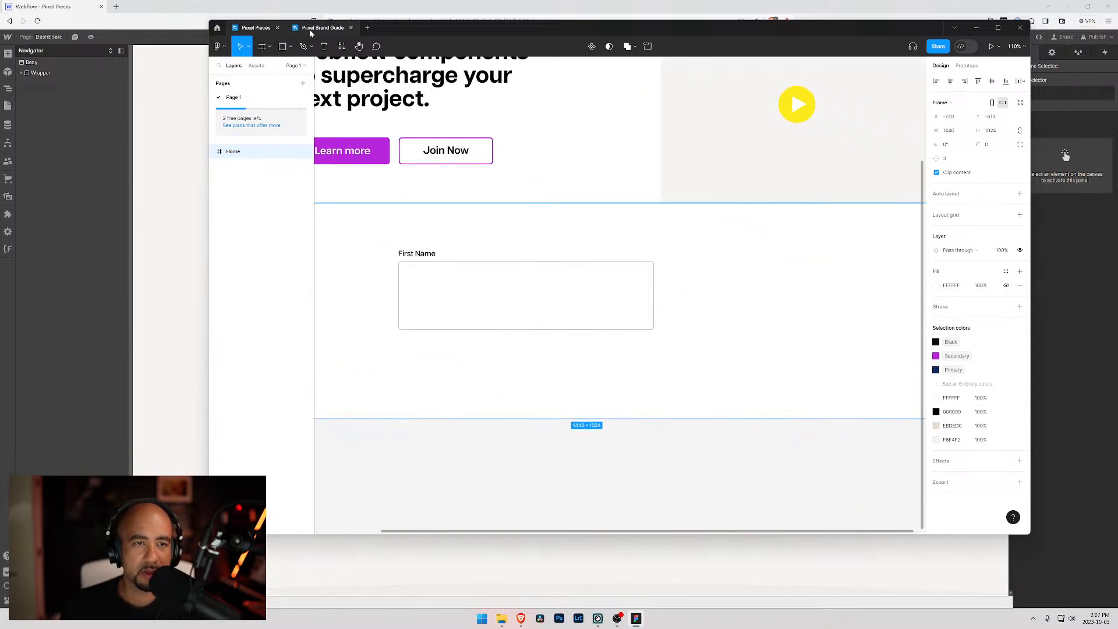
- Open the Piixel Brand Guide file and examine the dashboard mockup with its sidebar and header cards in the home design
click(309, 29)
scroll(483, 315, left, 6)
scroll(484, 315, down, 3)
scroll(464, 197, right, 10)
scroll(463, 197, down, 2)
scroll(464, 197, right, 9)
scroll(464, 197, up, 2)
scroll(442, 245, down, 4)
scroll(488, 270, down, 5)
scroll(559, 297, left, 1)
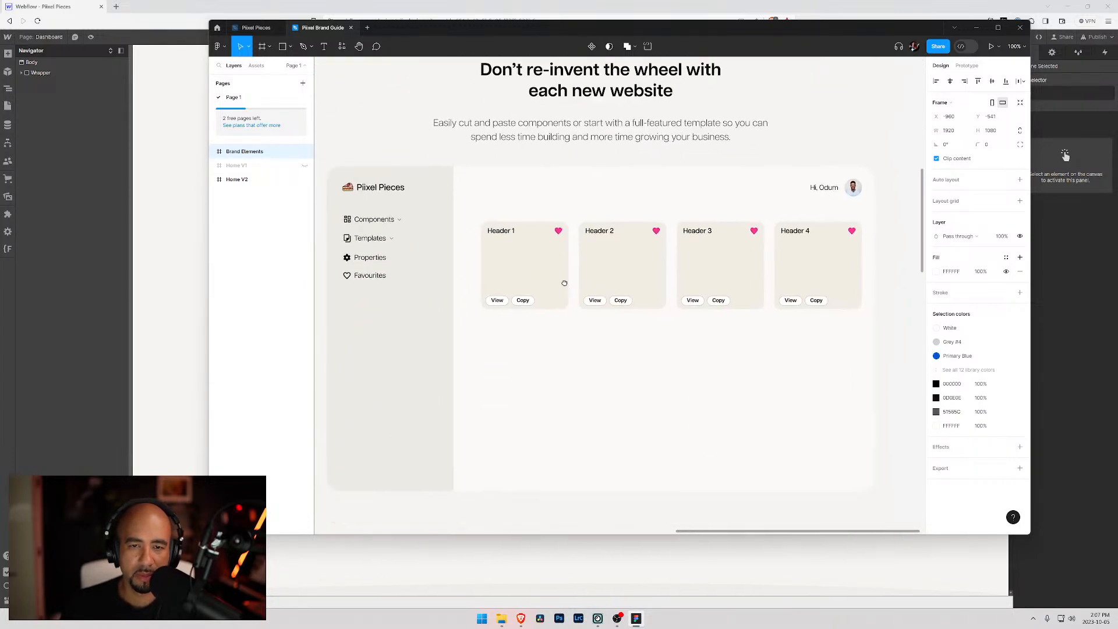
scroll(570, 306, down, 3)
scroll(537, 297, up, 1)
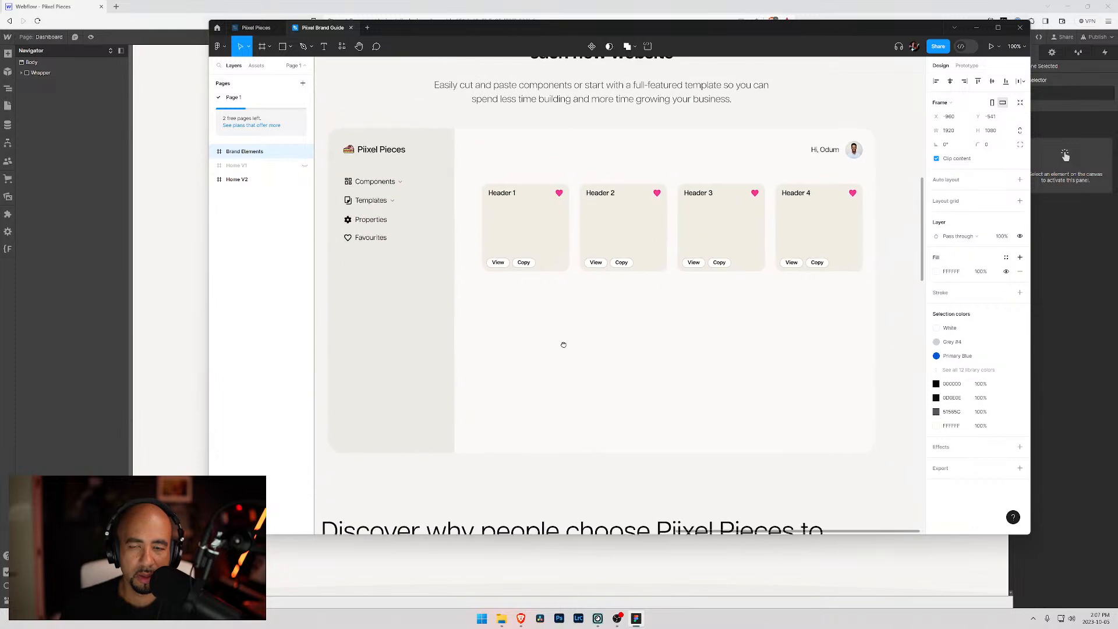
scroll(516, 317, up, 2)
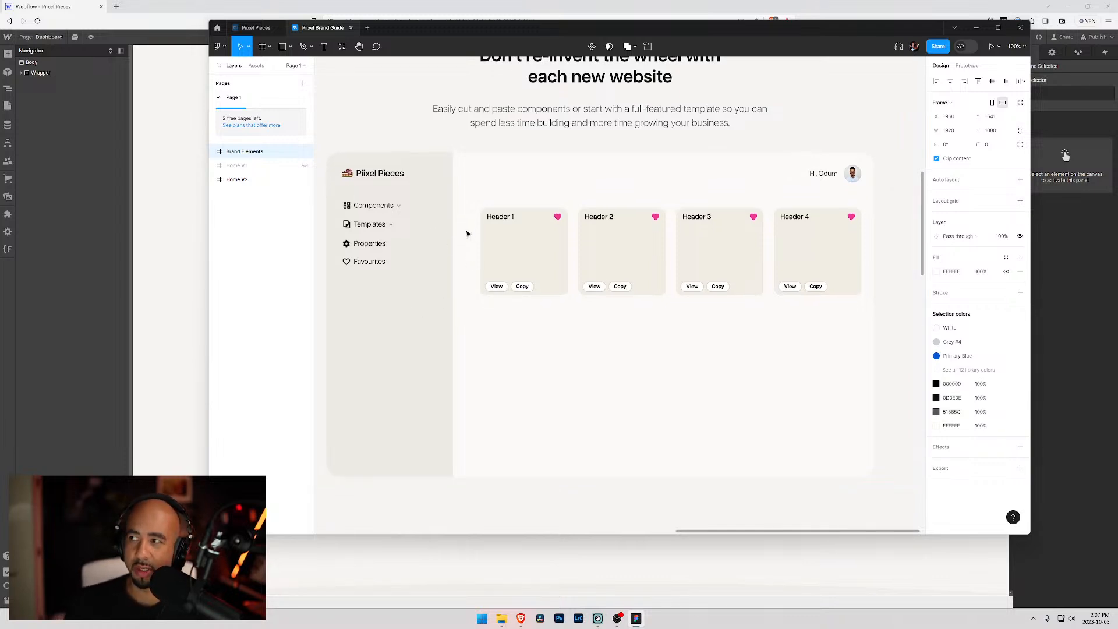
scroll(467, 232, up, 1)
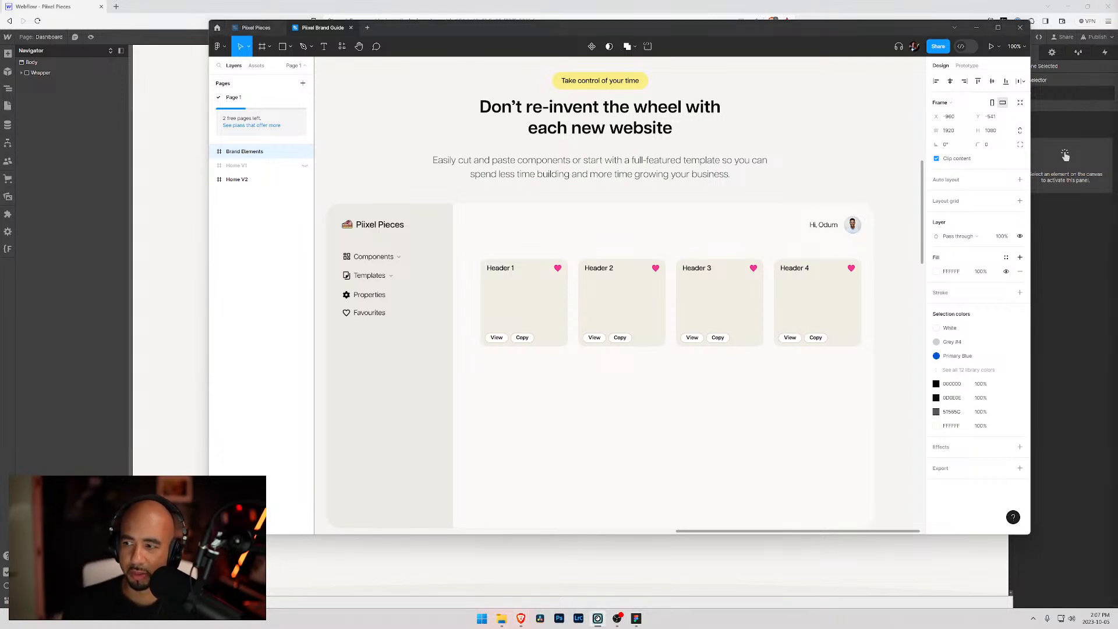
scroll(549, 349, down, 5)
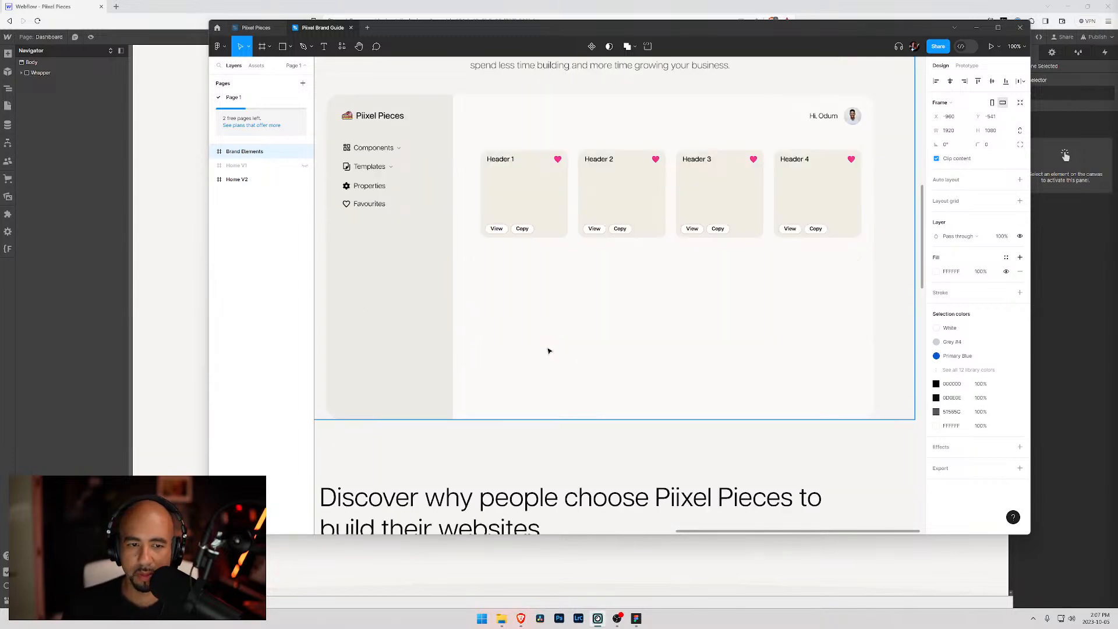
scroll(560, 345, up, 2)
scroll(559, 345, down, 10)
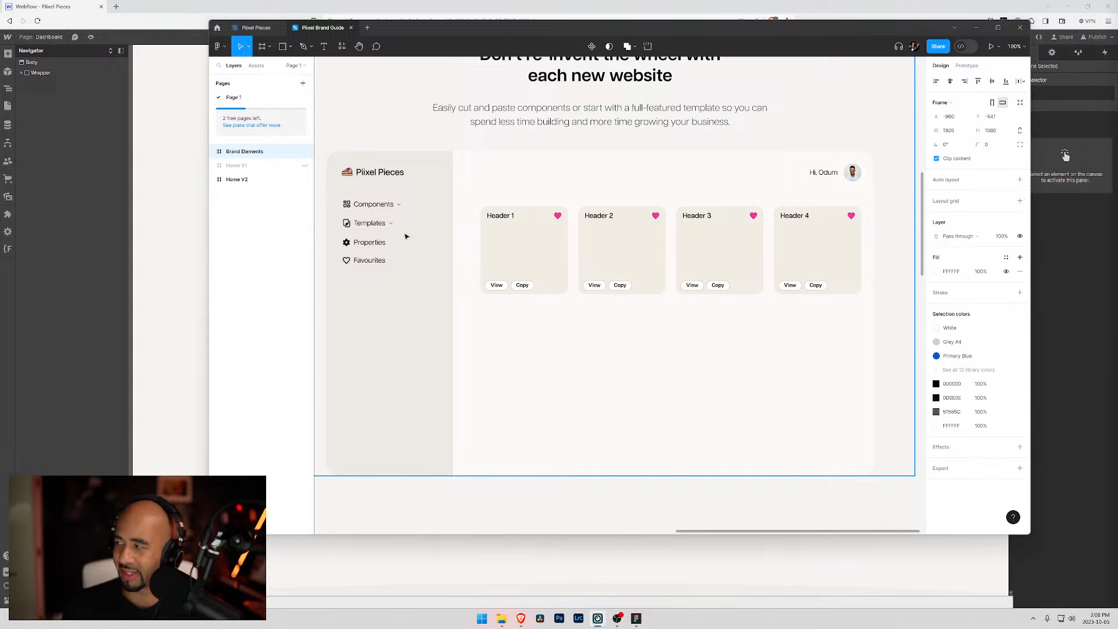
- Compare the Webflow Dashboard page with the Figma dashboard mockup, and move the Figma window slightly lower
click(79, 5)
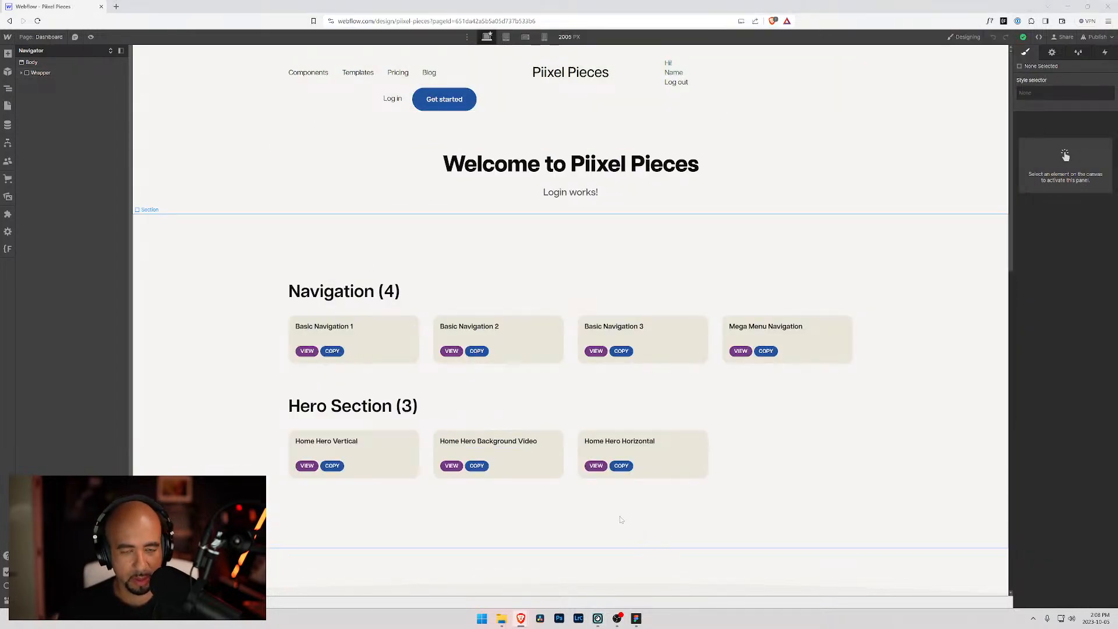
key(alt+Tab)
key(Tab)
key(Tab)
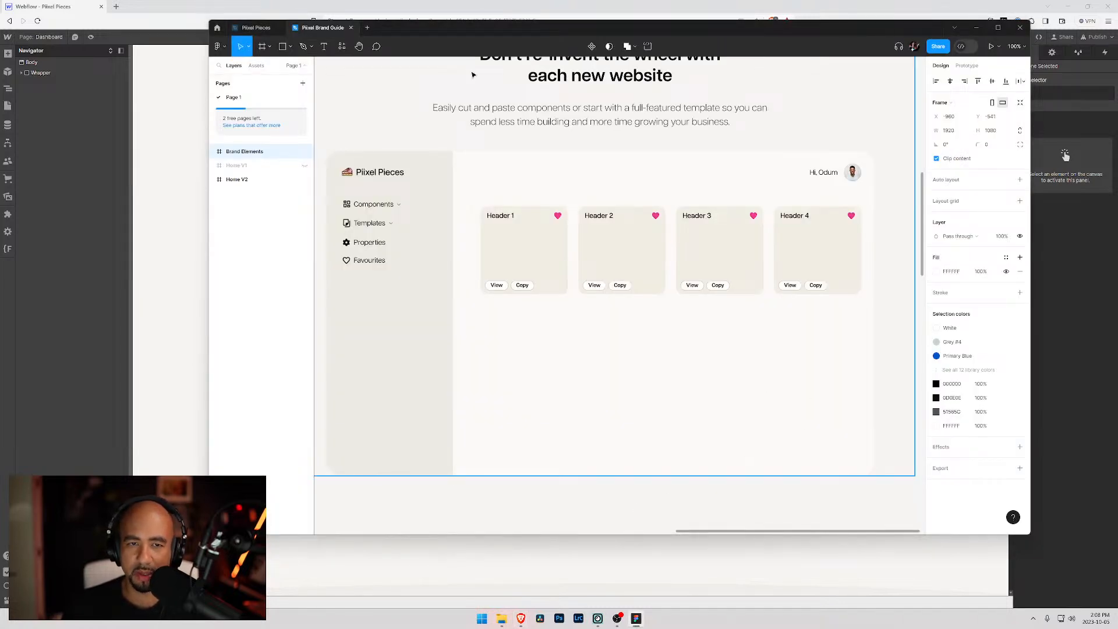
drag(477, 27, 456, 75)
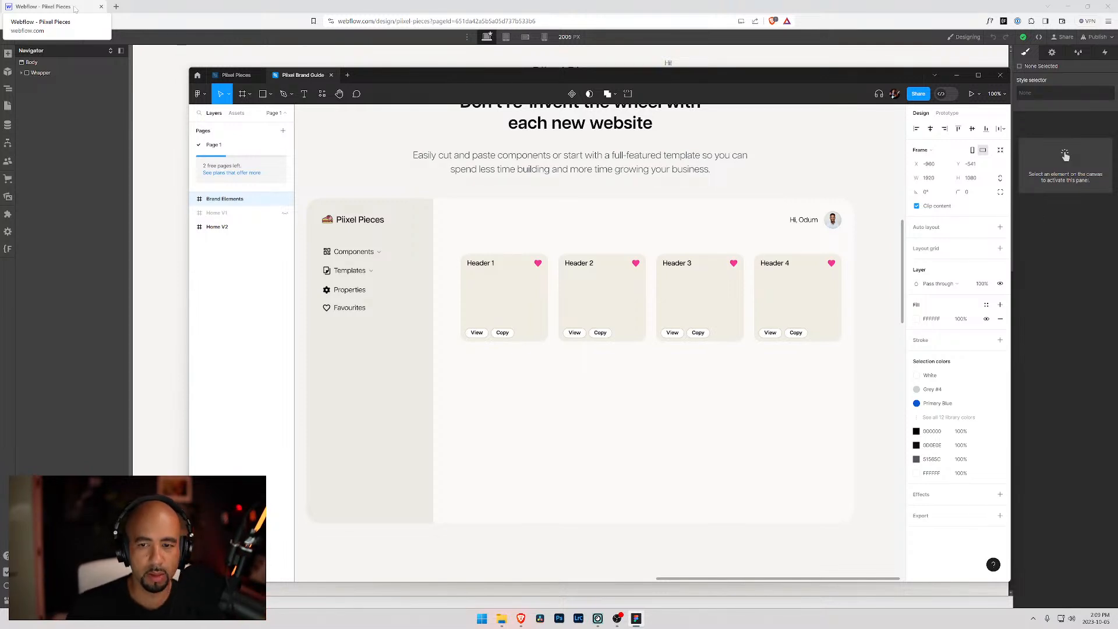
- Switch to Webflow and add a Div Block as the first element inside the Dashboard page's Wrapper
click(75, 10)
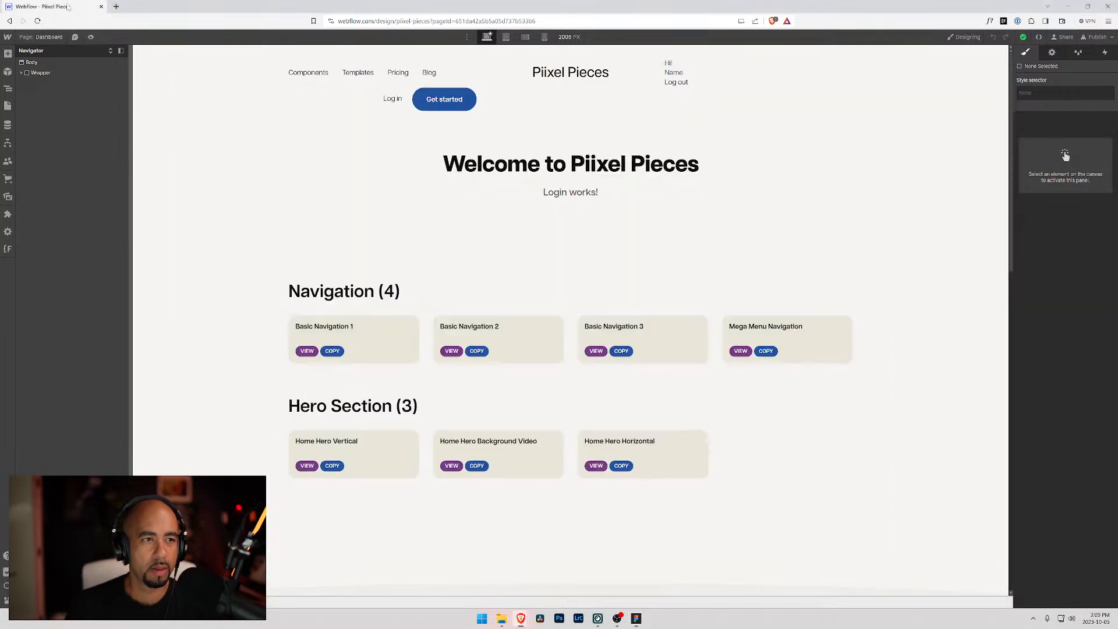
click(22, 73)
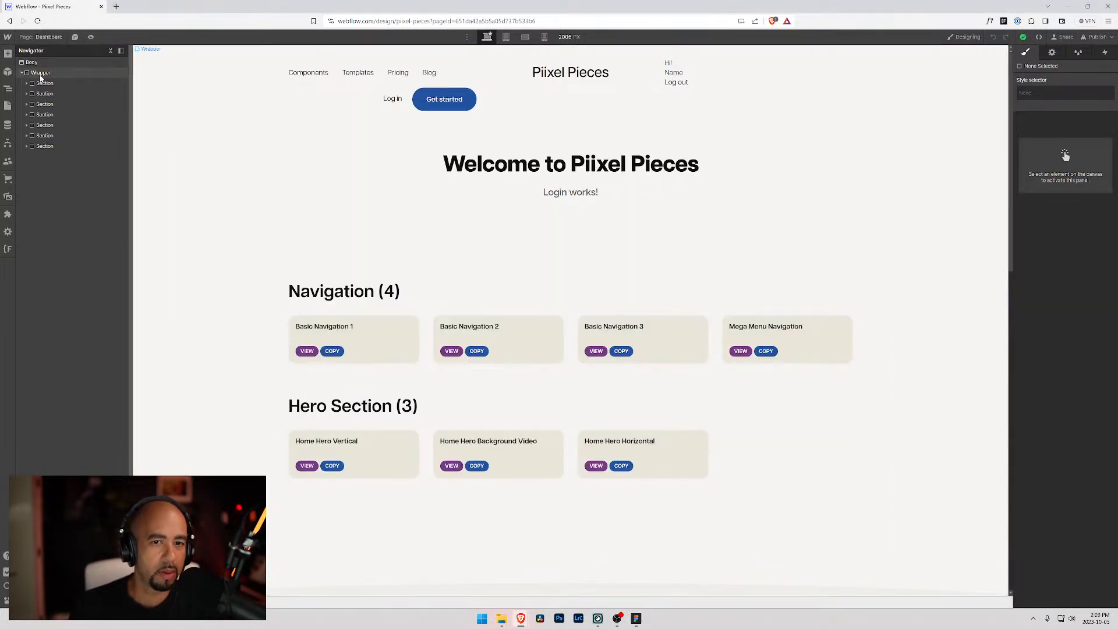
click(41, 74)
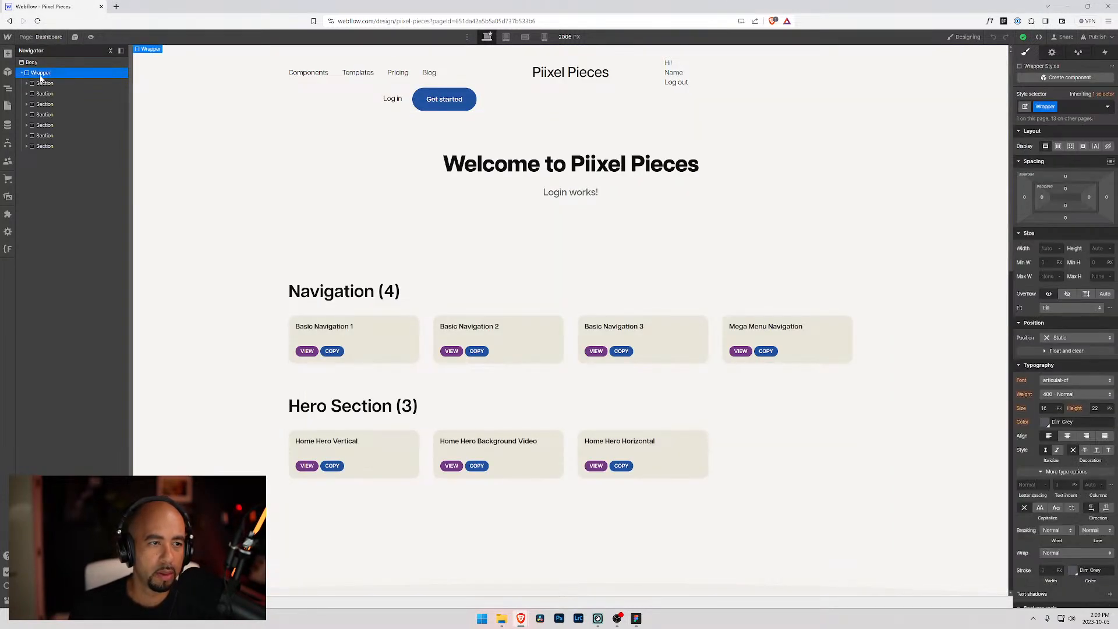
key(ctrl+k)
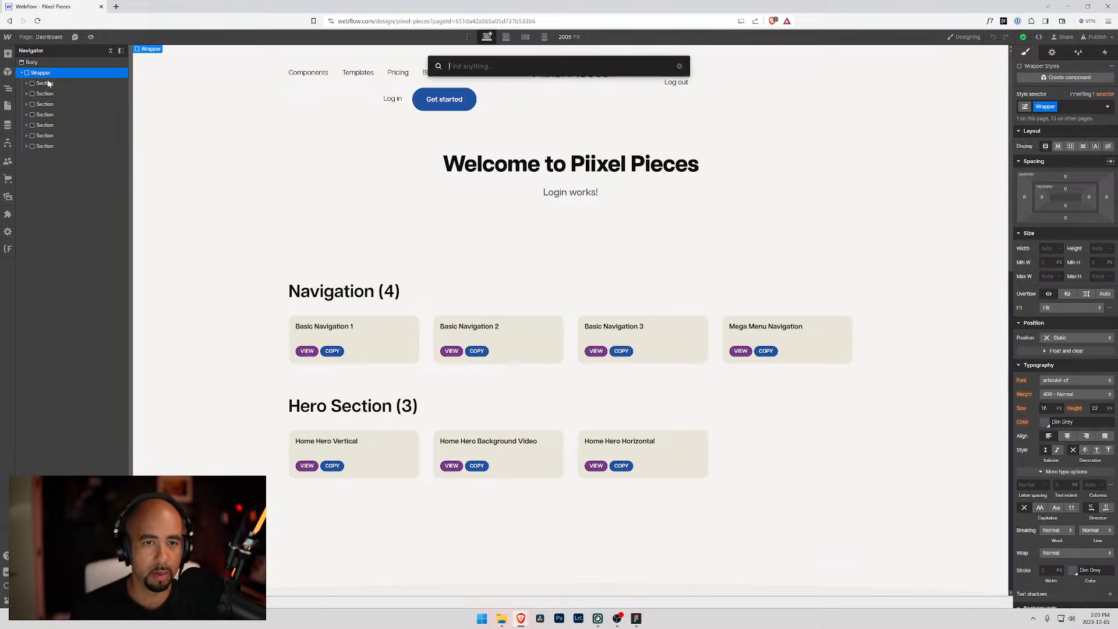
text(div)
key(Return)
drag(46, 156, 32, 82)
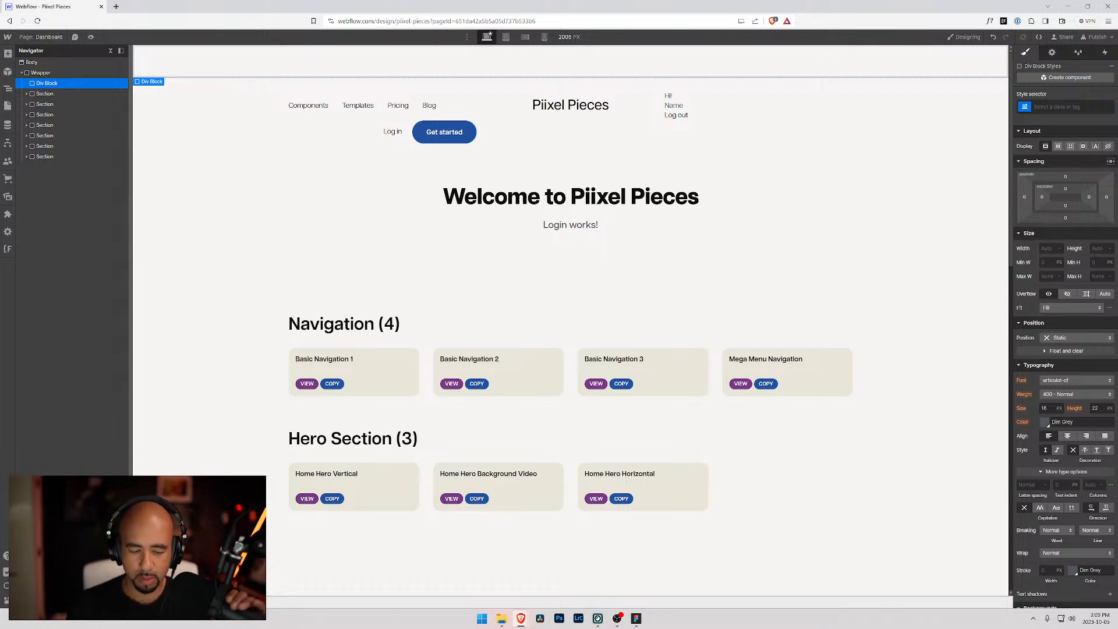
- Give the new div block at the start of the Wrapper the class App
key(shift+a)
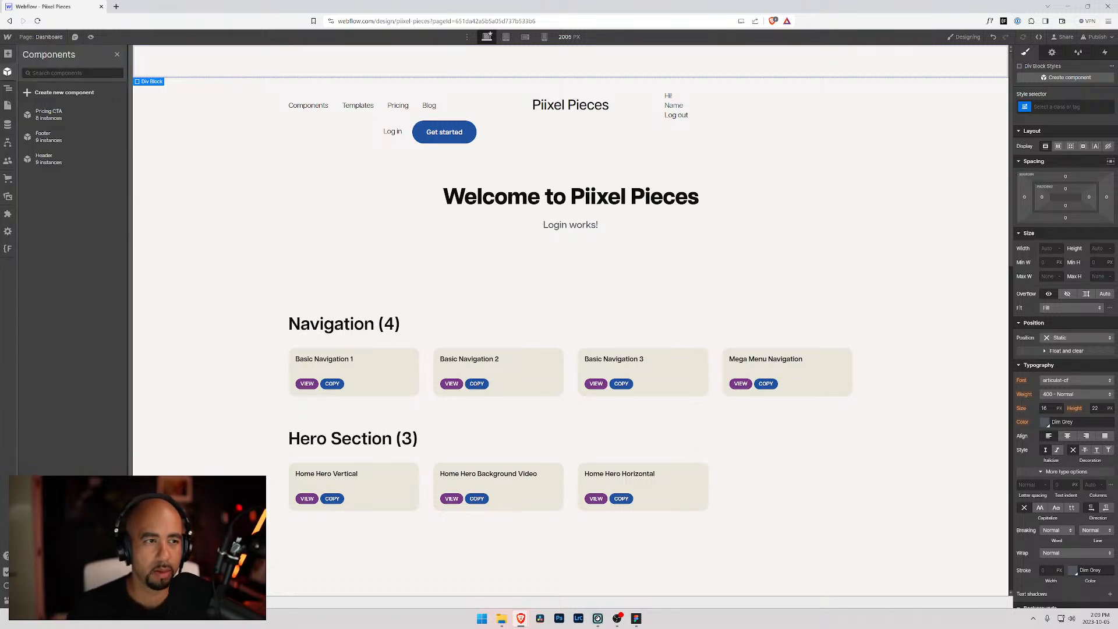
key(Escape)
key(ctrl+Return)
text(App)
key(Return)
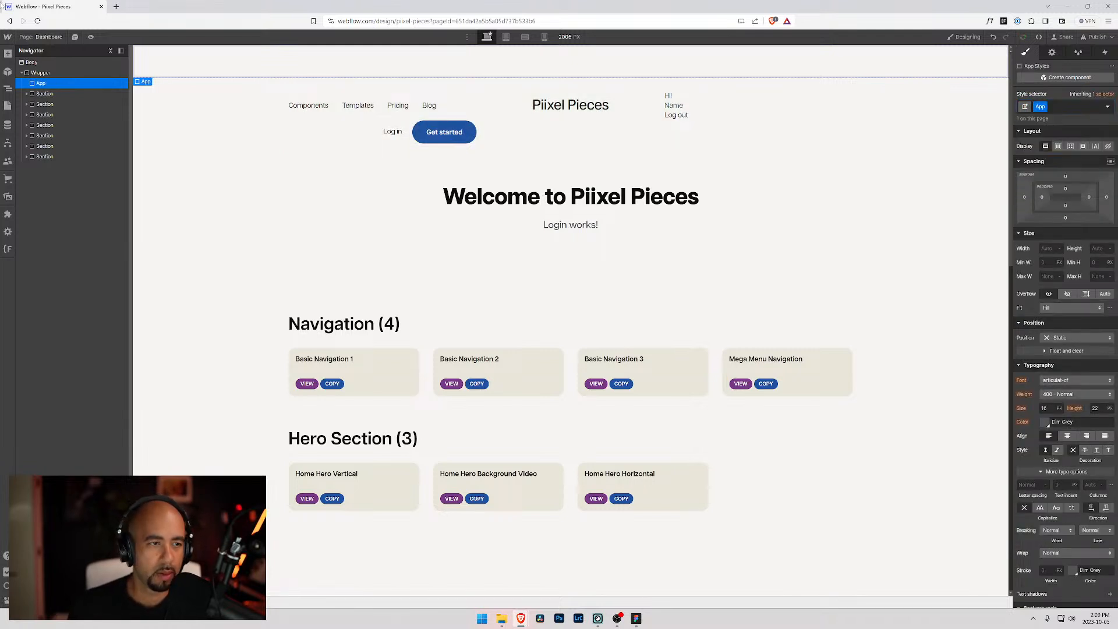
- Add a Div Block inside the App element and give it the class Aside
key(ctrl+e)
text(div)
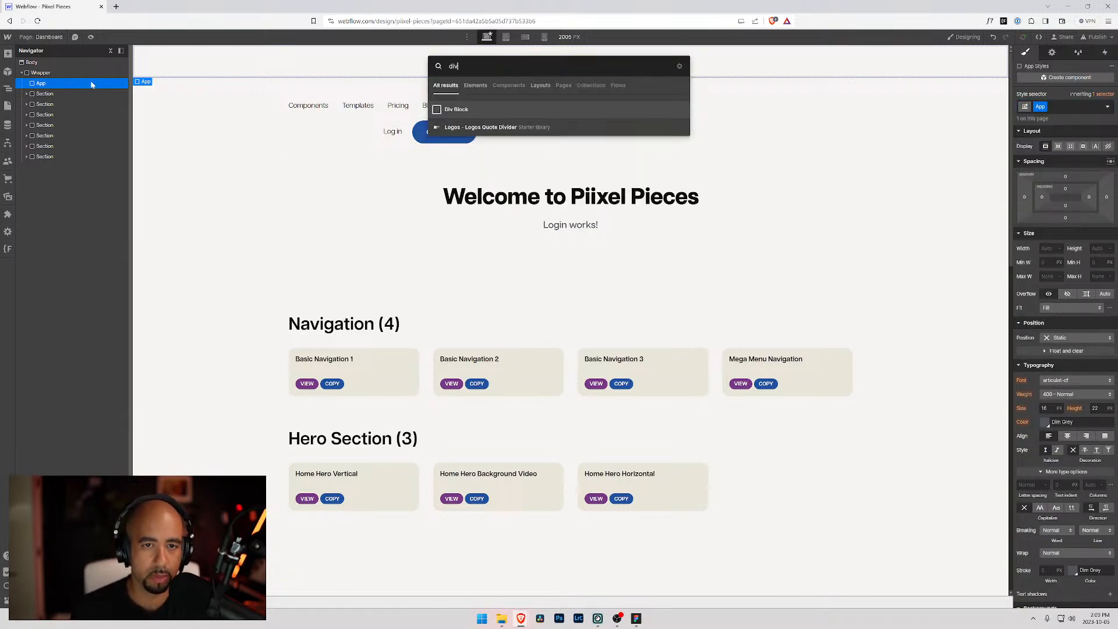
key(Return)
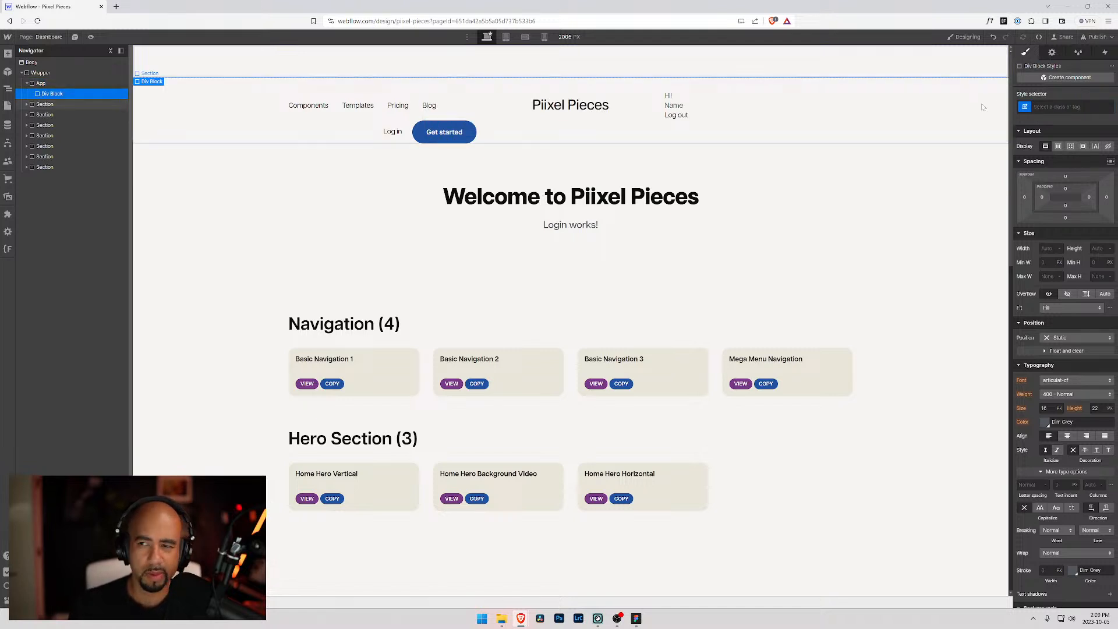
key(ctrl+Return)
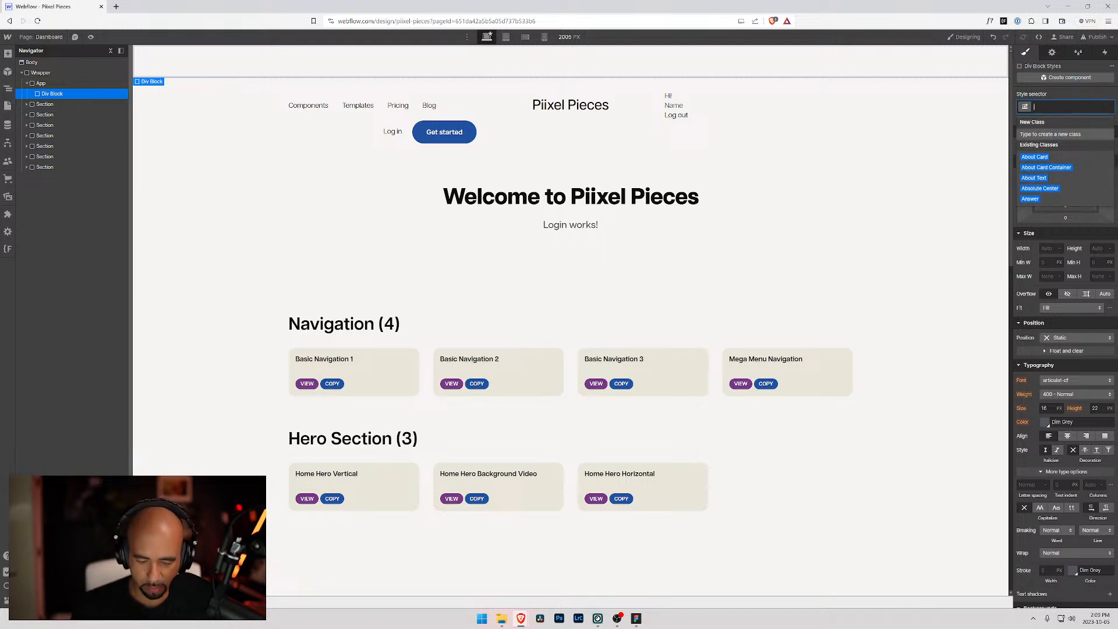
text(Aside)
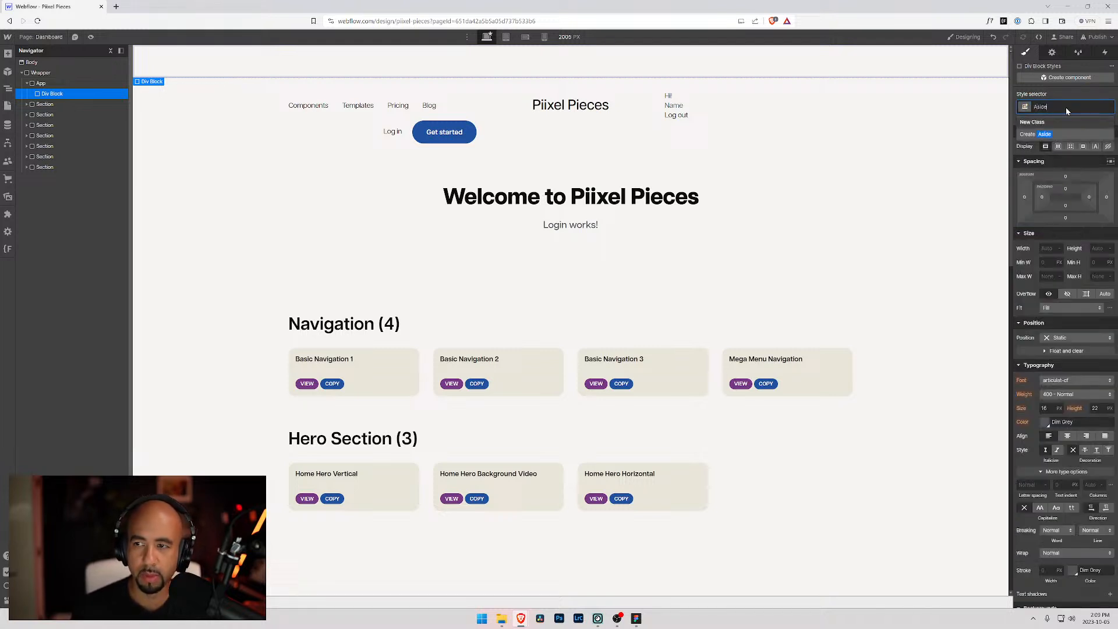
key(Return)
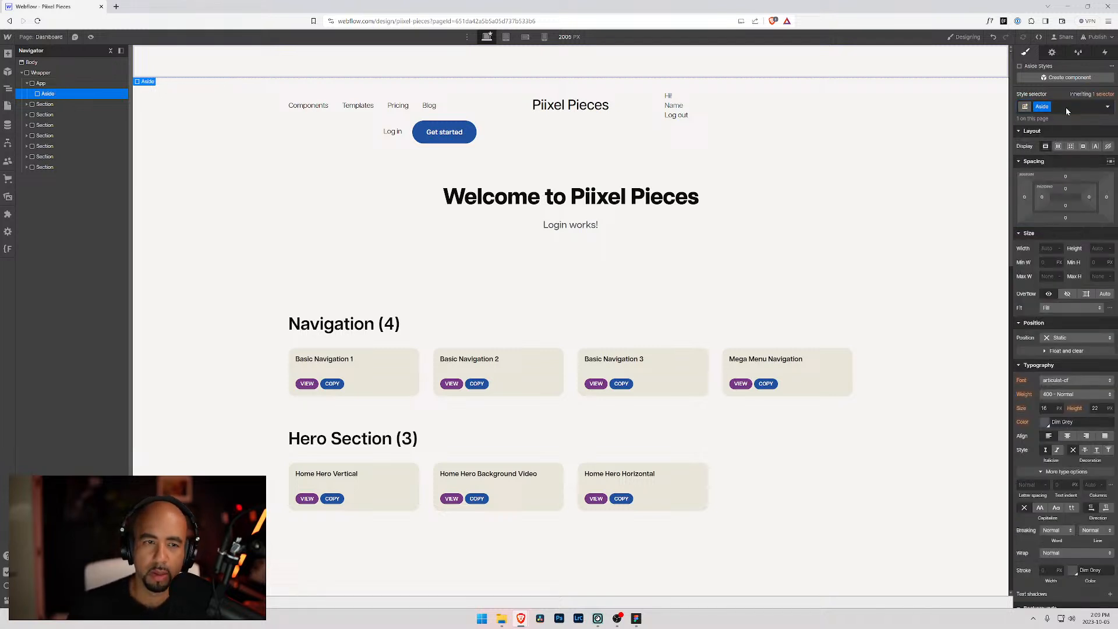
- Set the HTML tag of the Aside element to Aside
click(1052, 53)
click(1054, 111)
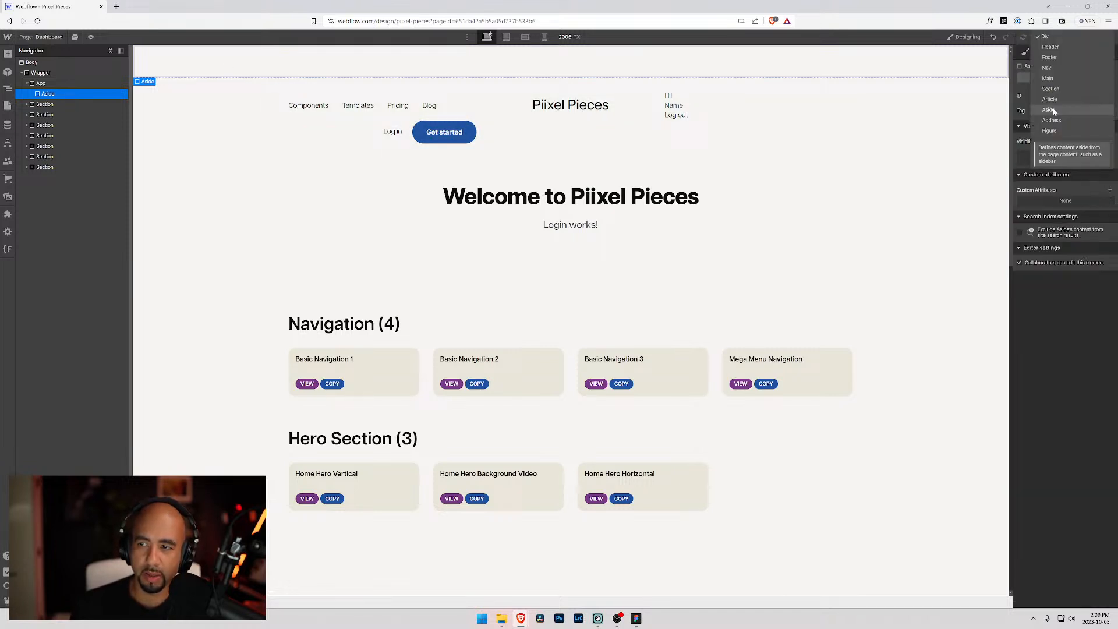
click(1053, 110)
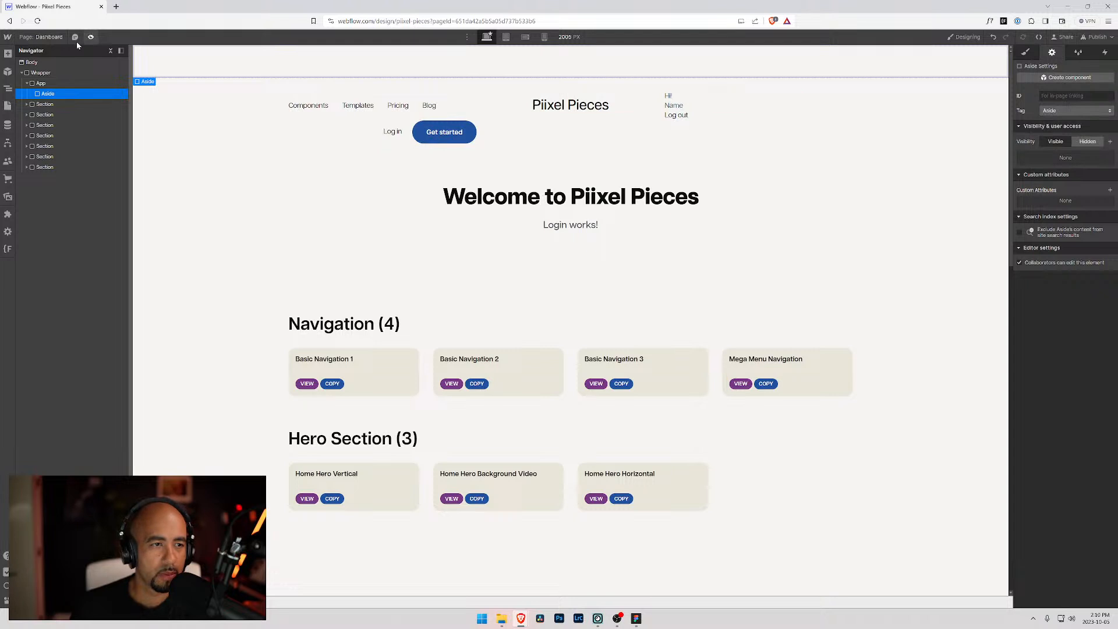
- Add a second Div Block inside the App element, directly after Aside, and start its class entry
click(40, 85)
key(ctrl+e)
text(div)
key(Return)
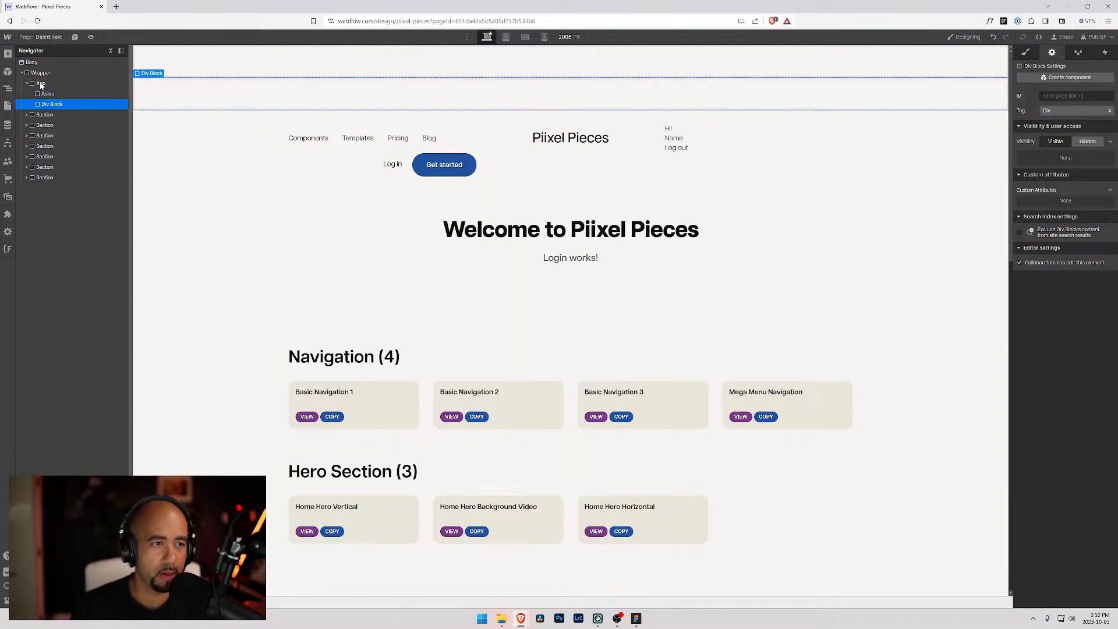
key(s)
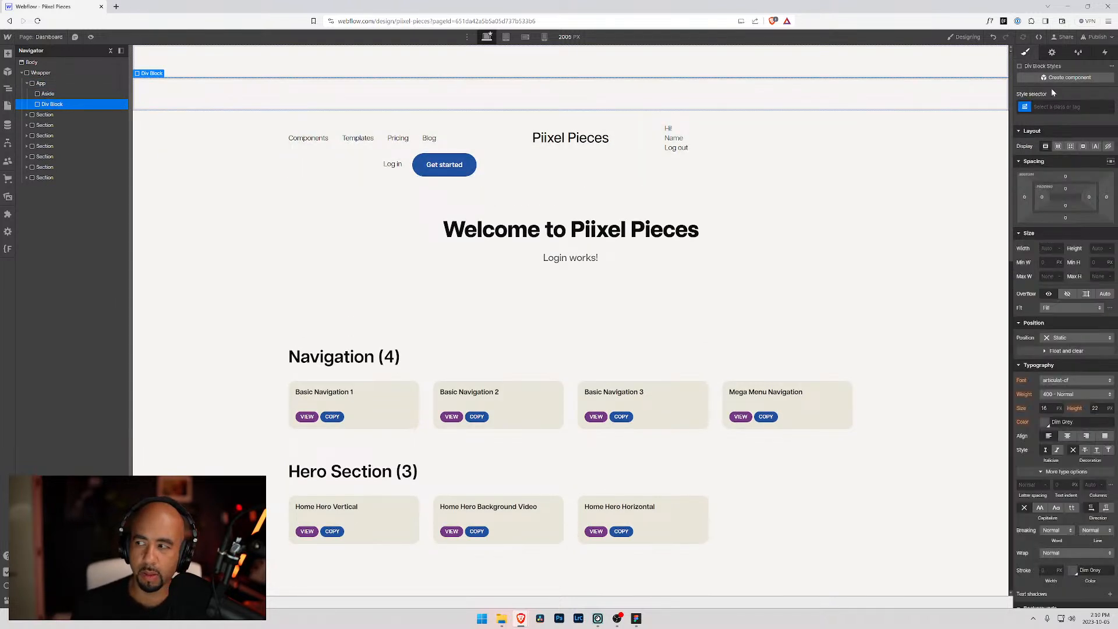
key(ctrl+Return)
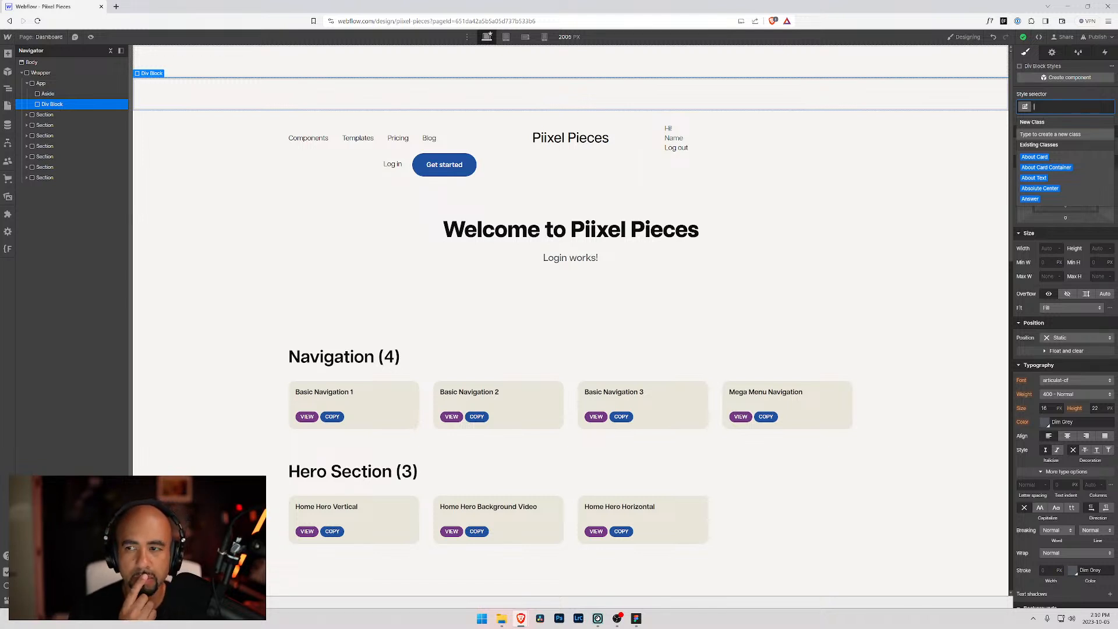
- Set the HTML tag of the new div block inside App to Aside
click(1051, 52)
click(1055, 110)
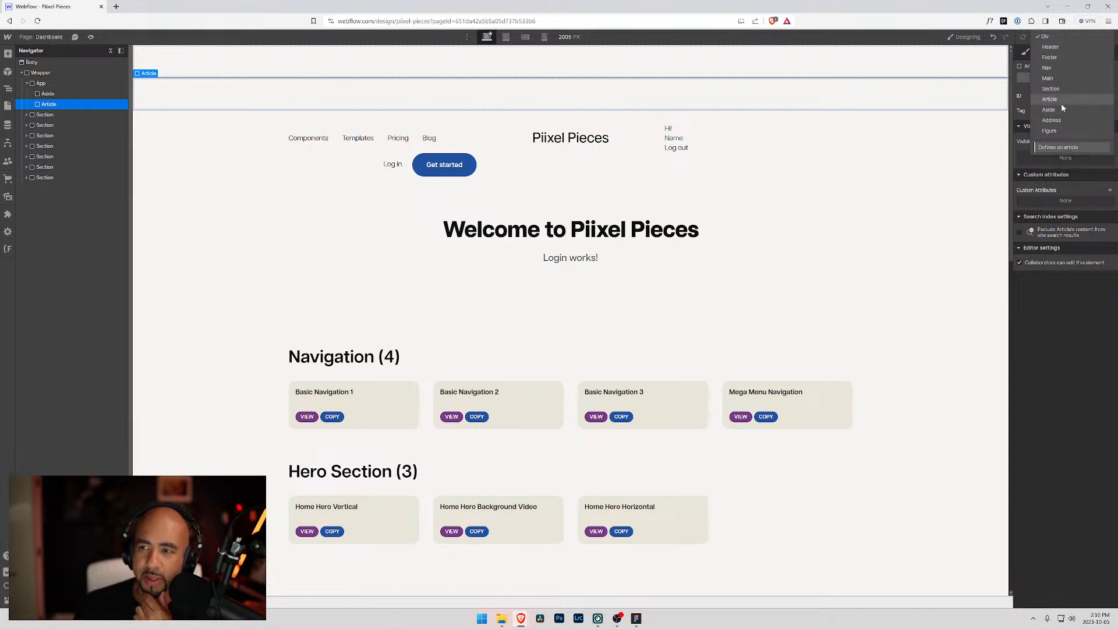
click(1061, 109)
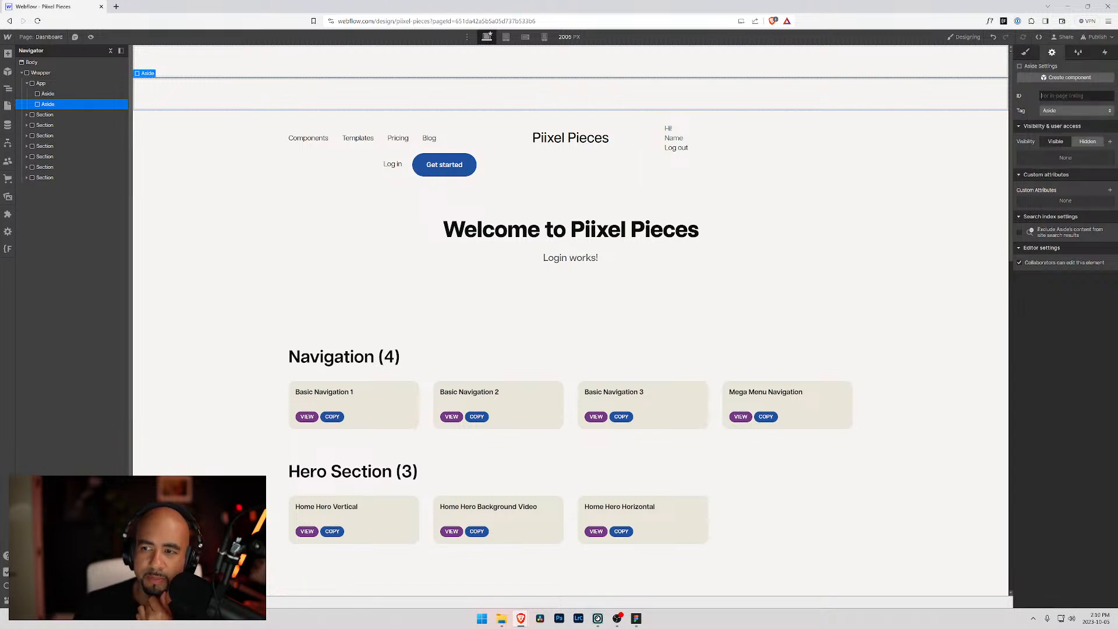
- Create the class Main Area on the second element inside App
click(1025, 52)
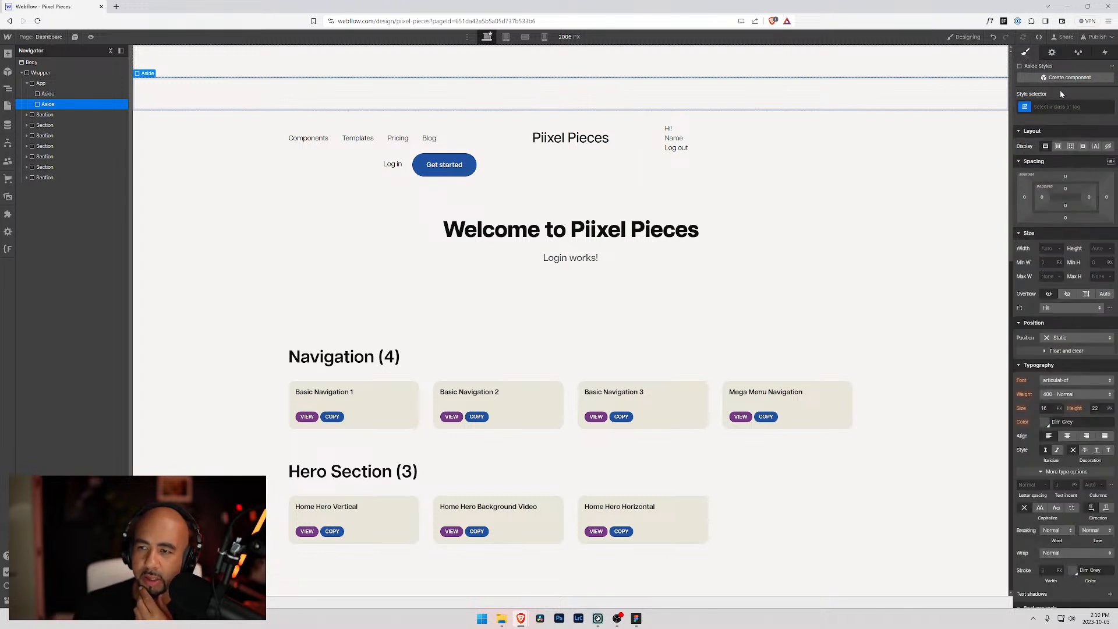
click(1064, 107)
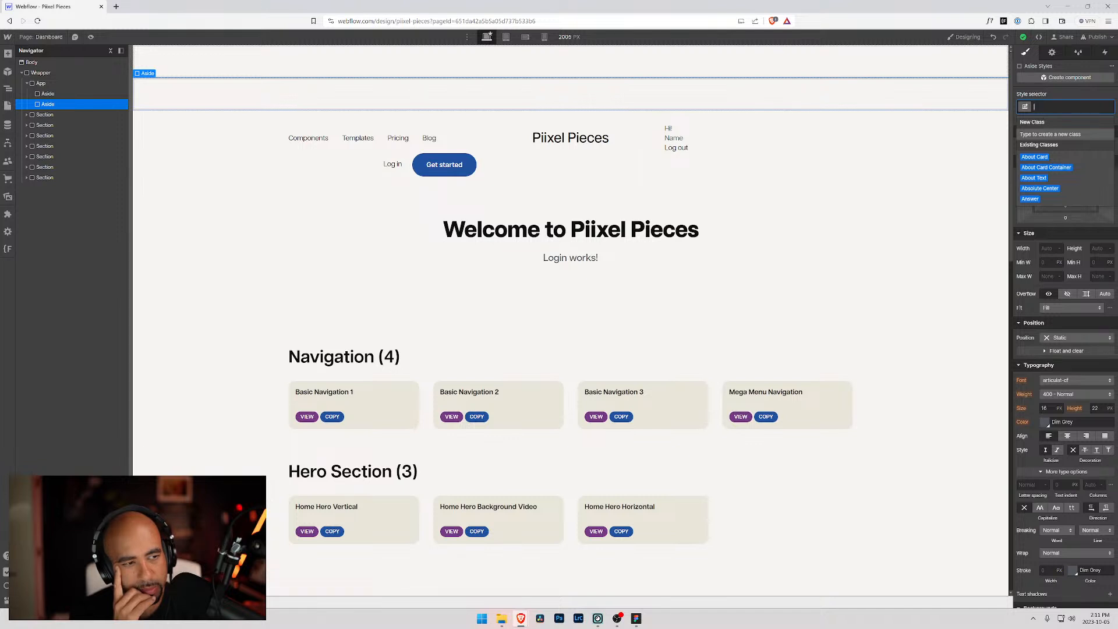
text(Main Area)
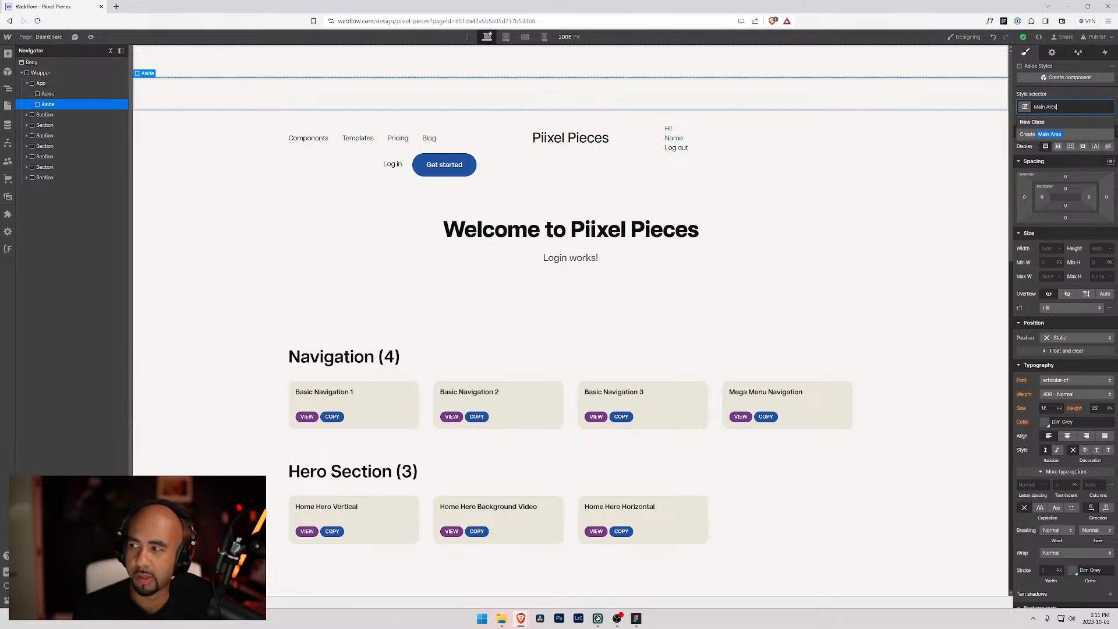
key(Return)
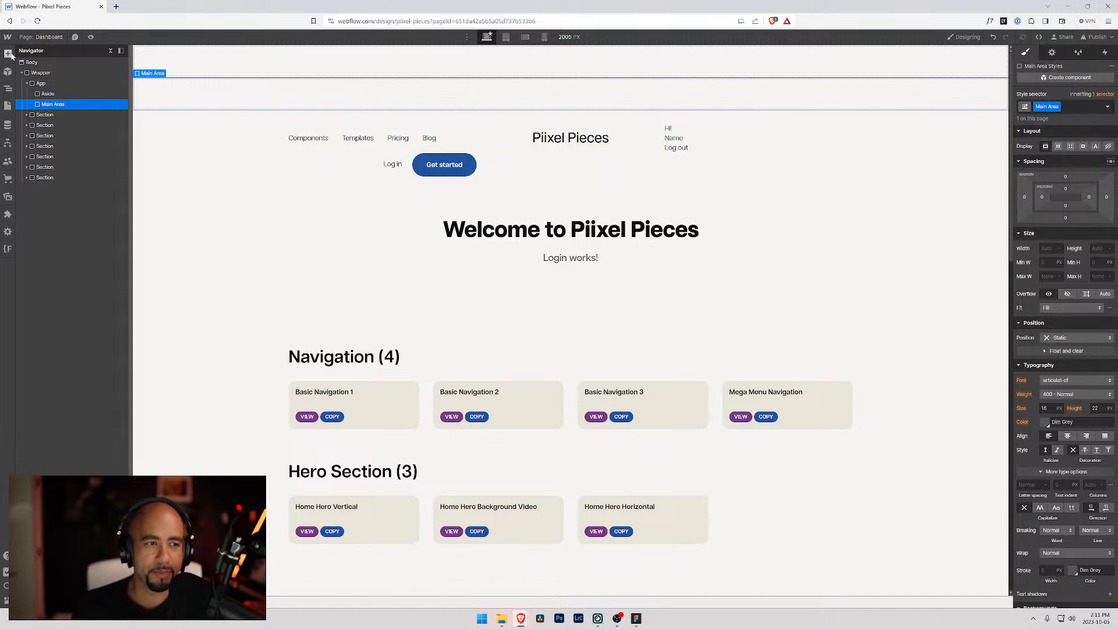
- Give the Aside element the Old Lace swatch as its background color
click(53, 94)
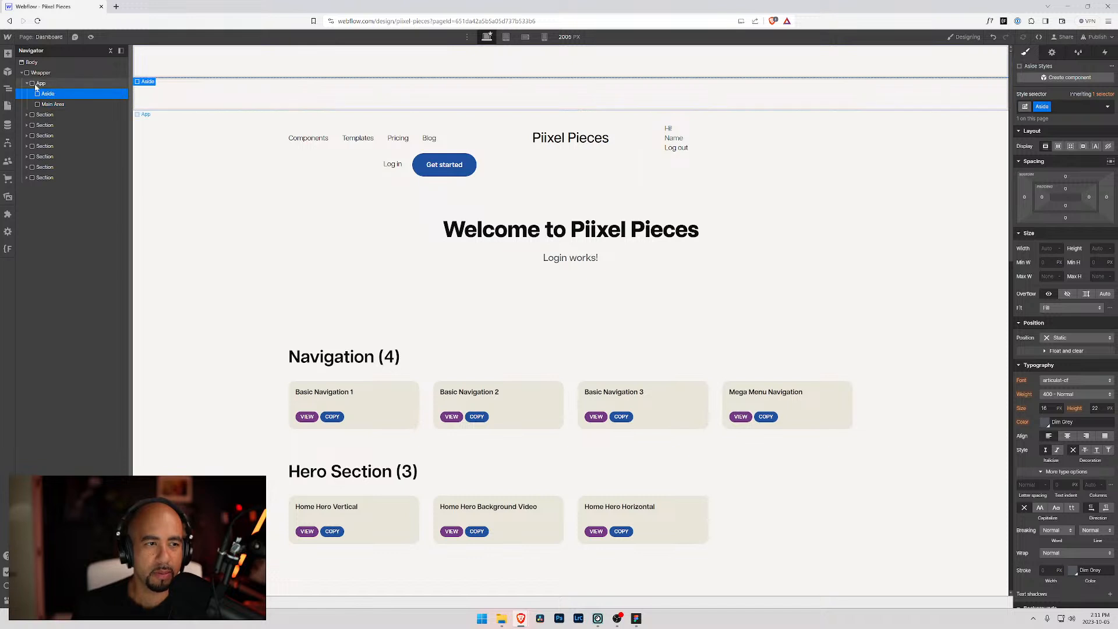
click(39, 85)
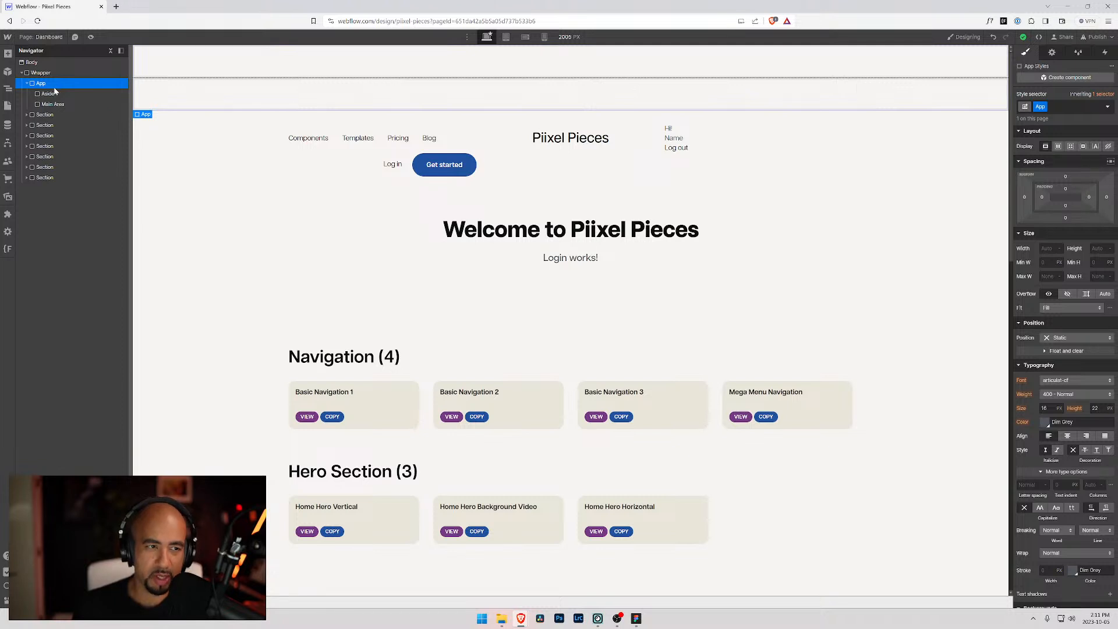
click(50, 95)
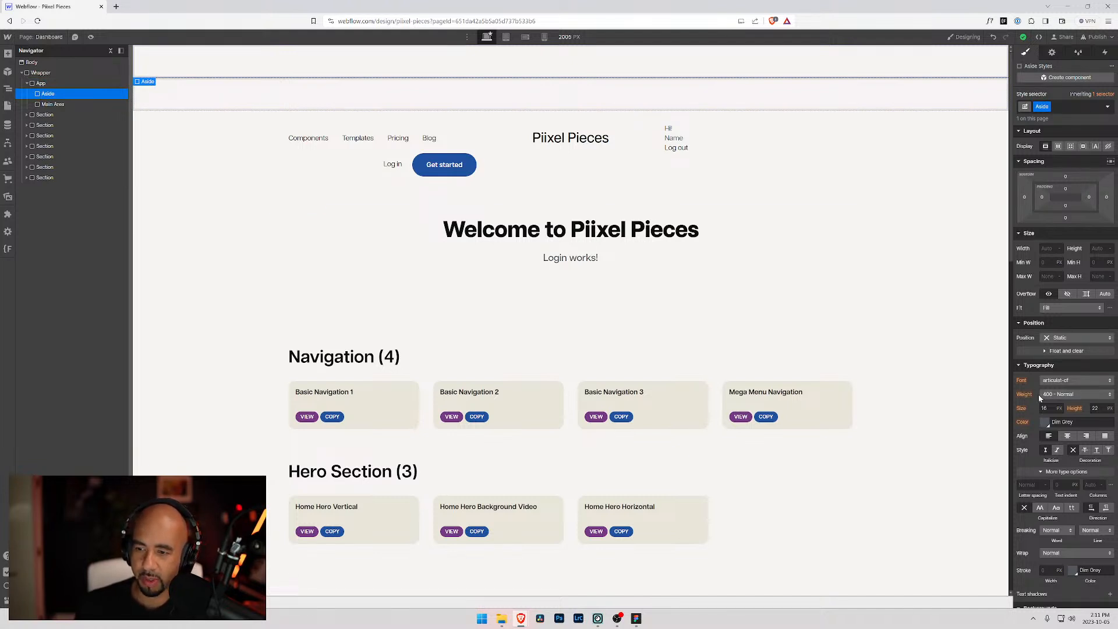
scroll(1047, 390, down, 5)
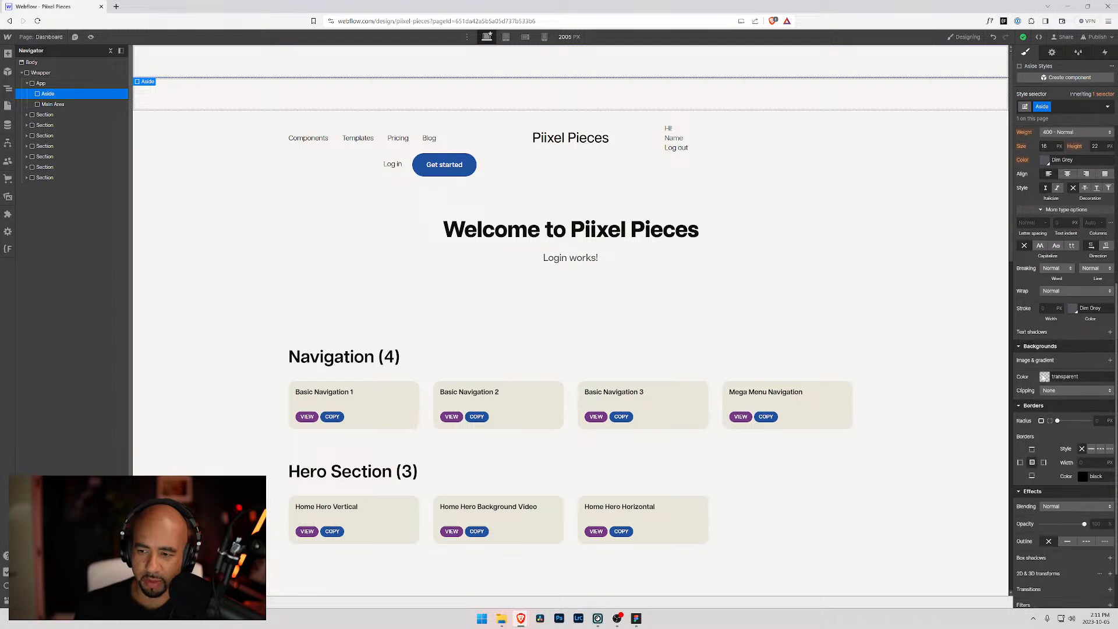
click(1045, 377)
click(1096, 513)
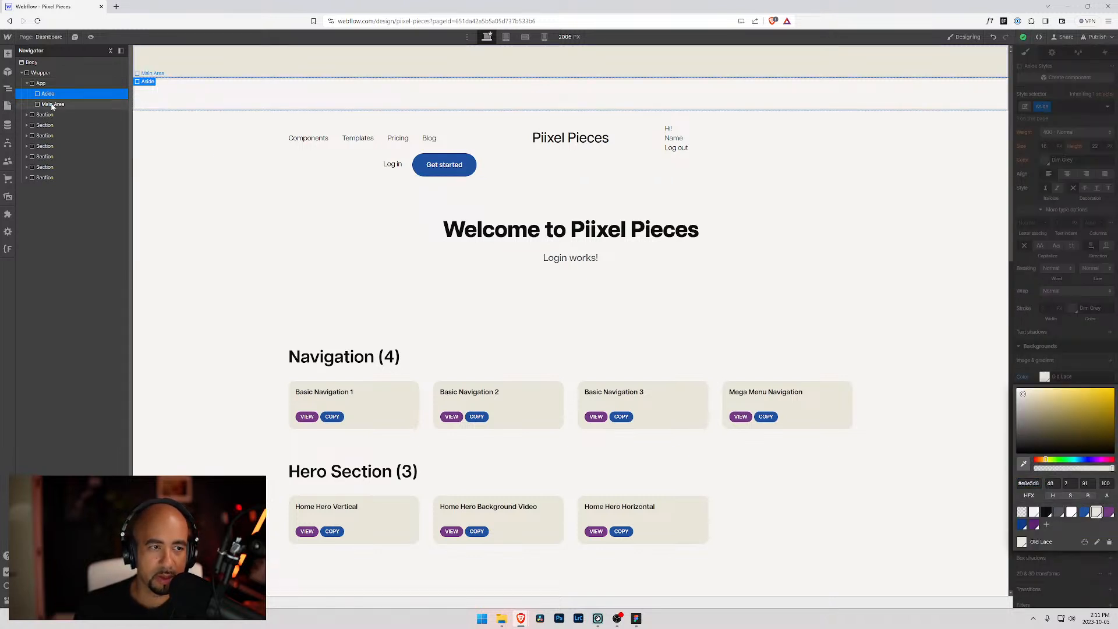
click(1068, 123)
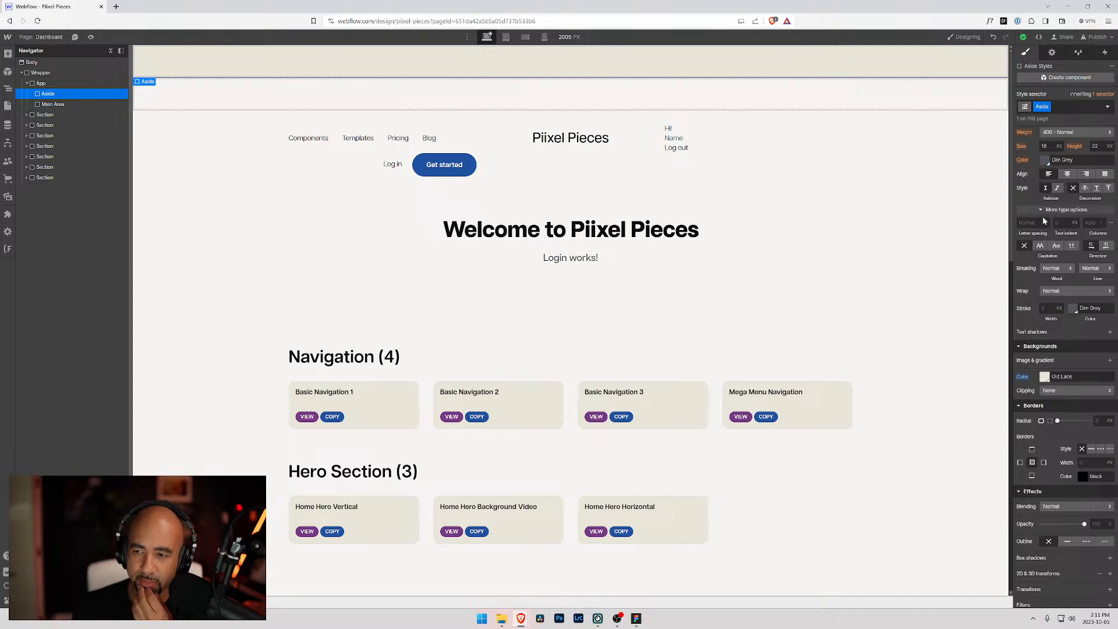
- Set the Aside element's position to Absolute and its parent App's position to Relative
scroll(1042, 242, up, 3)
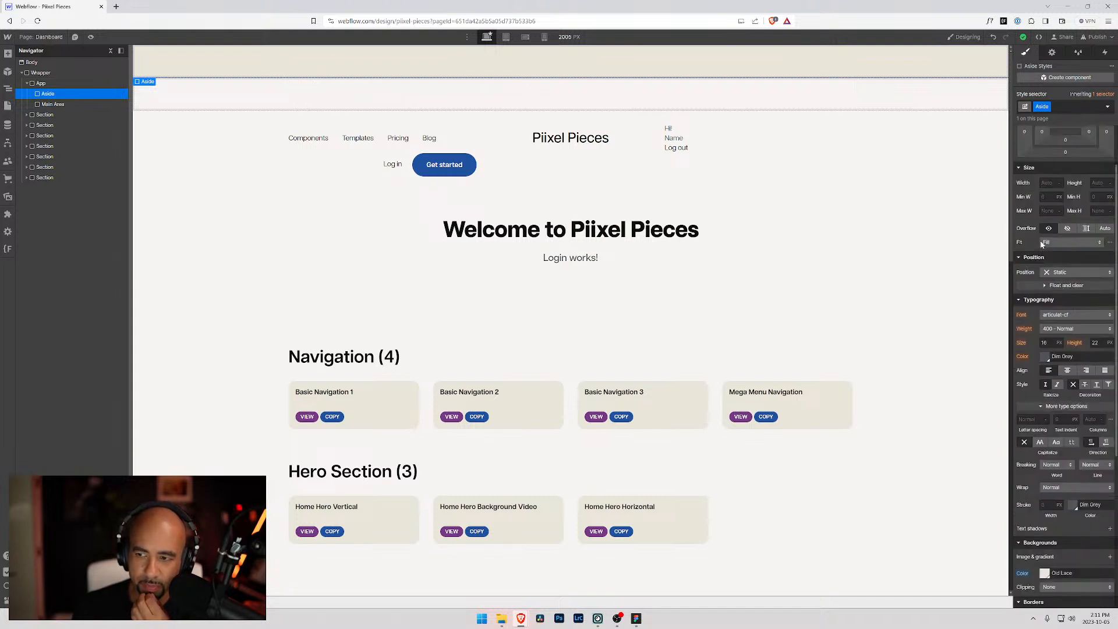
click(1058, 272)
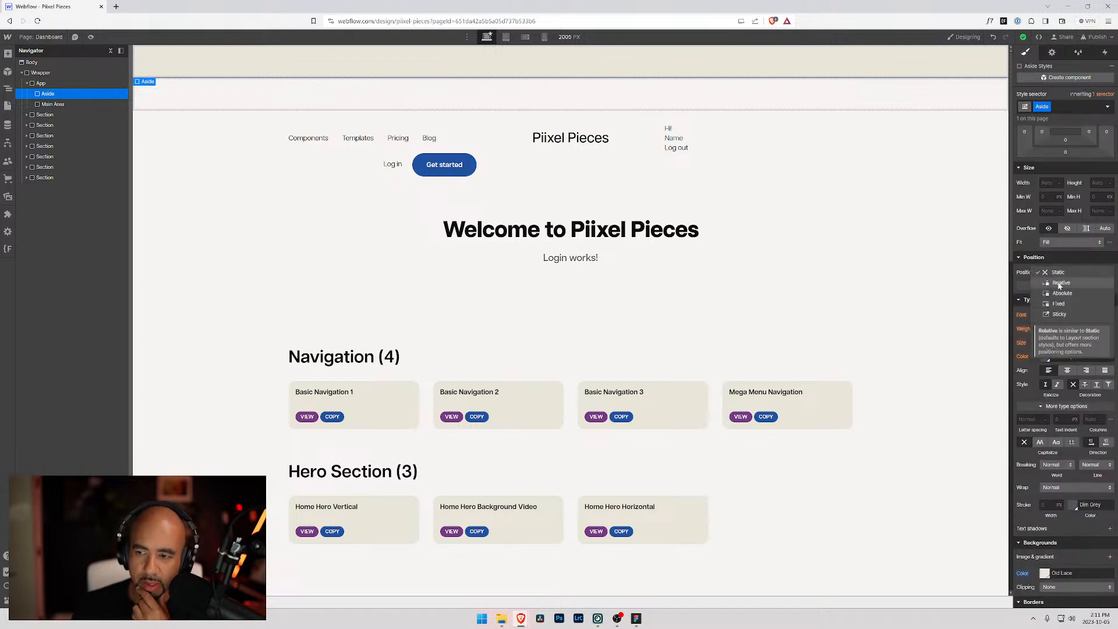
click(822, 251)
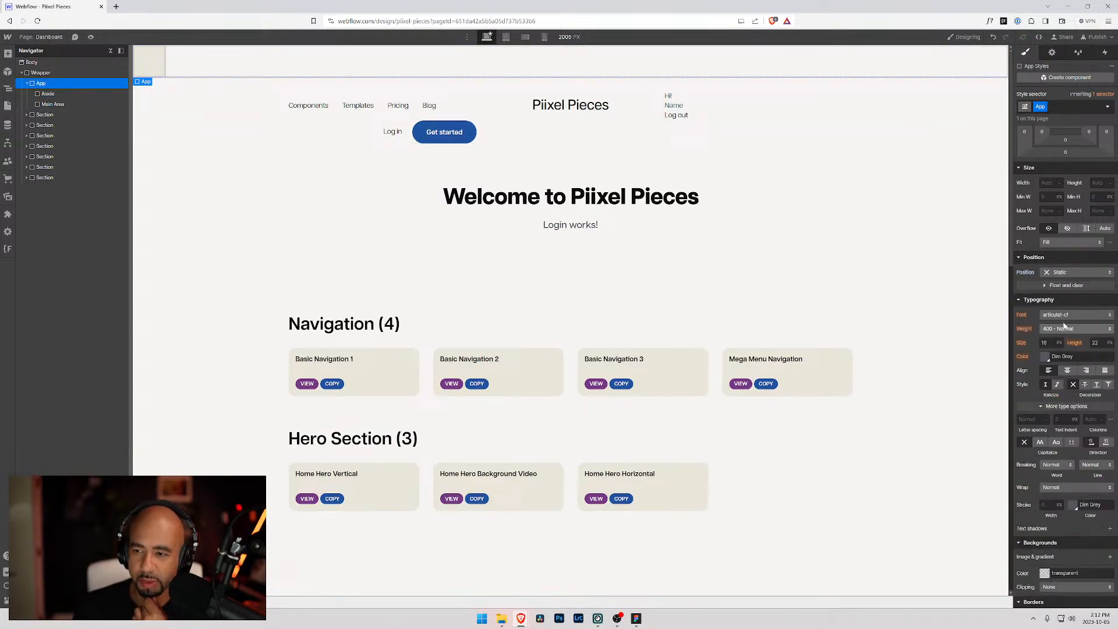
click(1060, 272)
click(1061, 283)
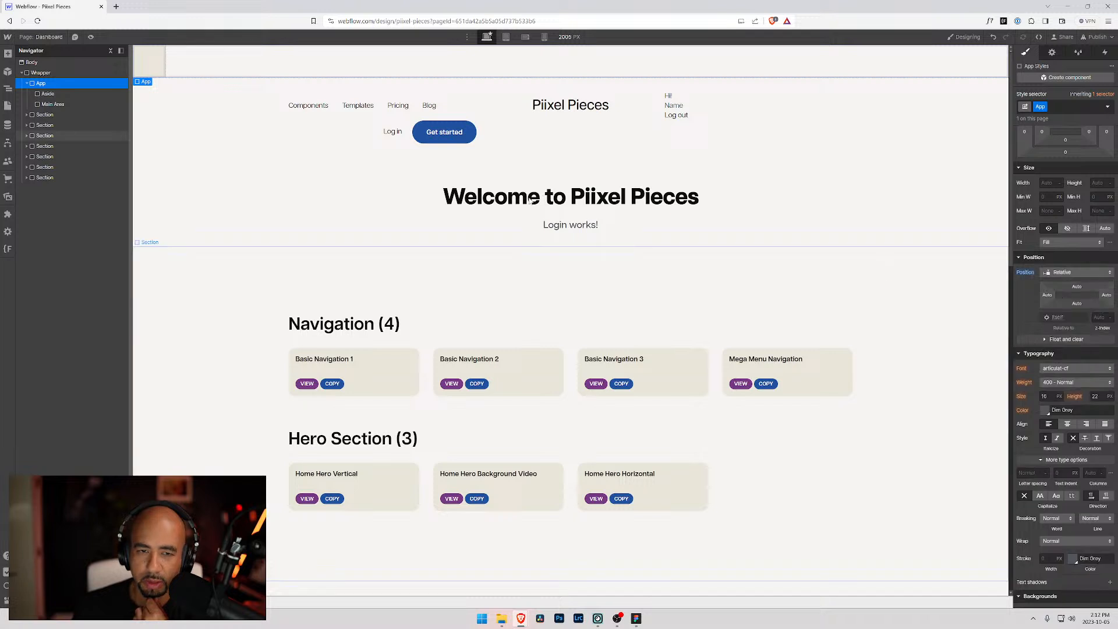
- Set the height of the Aside element to 100 VH
click(40, 95)
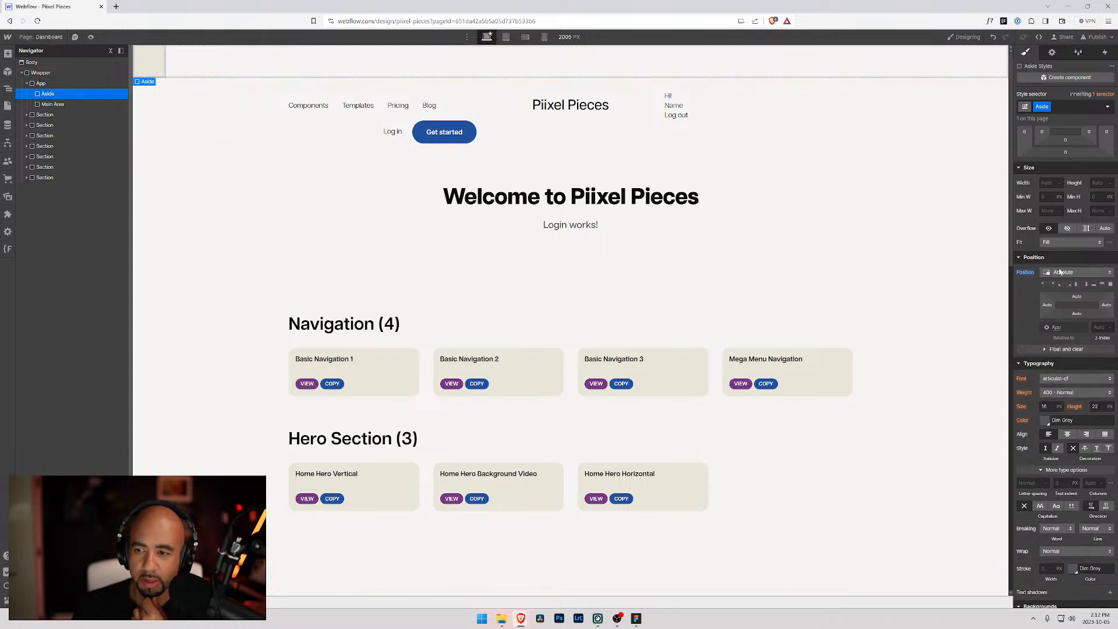
click(1097, 183)
text(100vh)
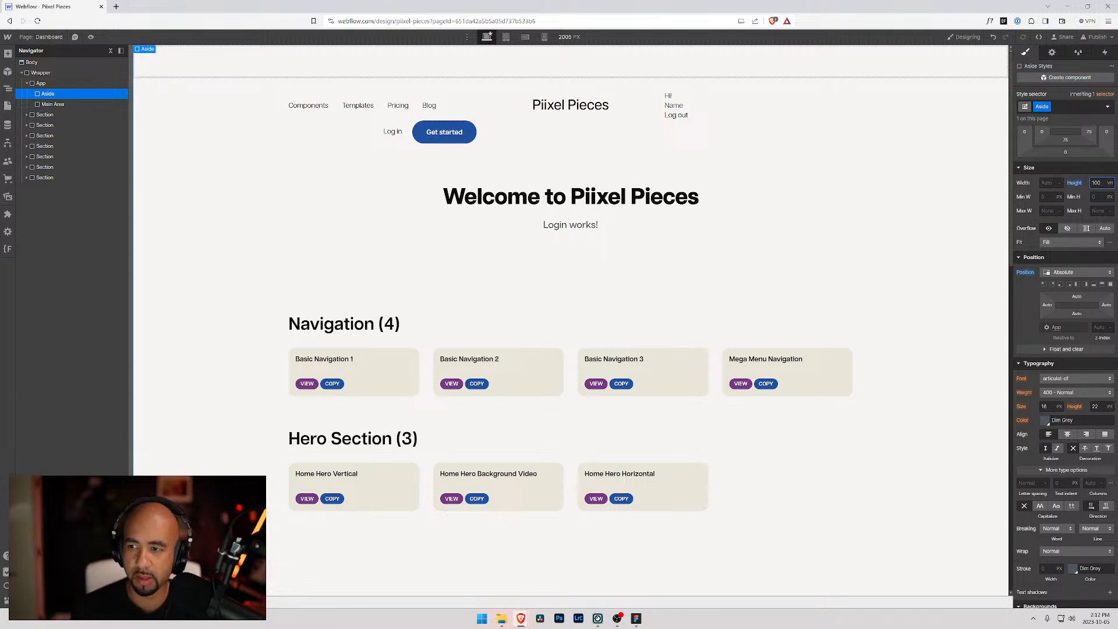
click(51, 104)
click(44, 94)
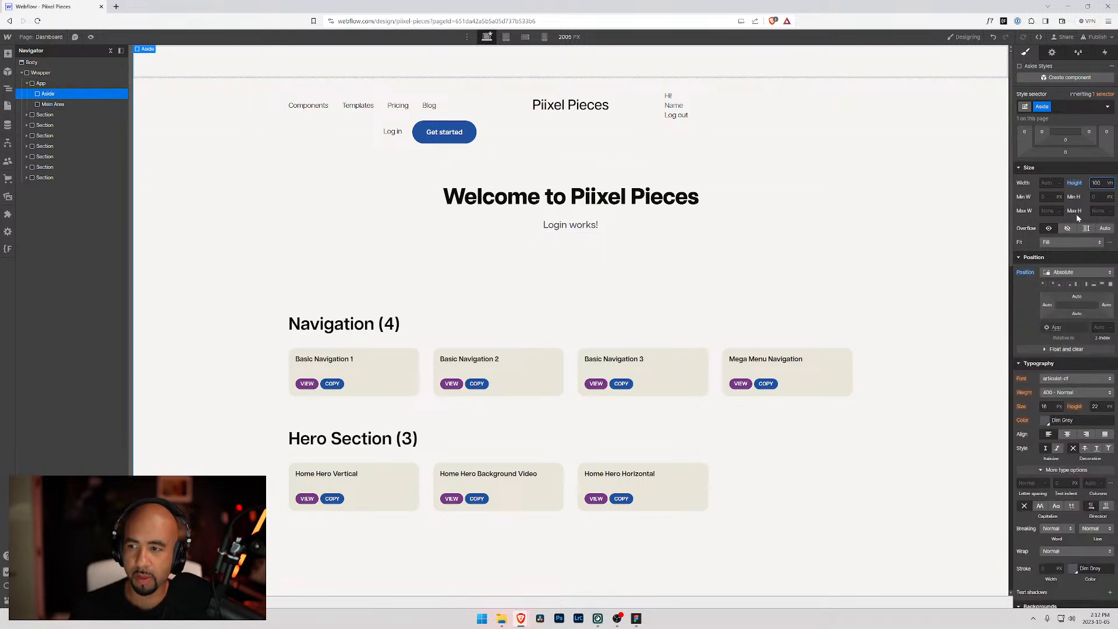
scroll(1055, 235, up, 1)
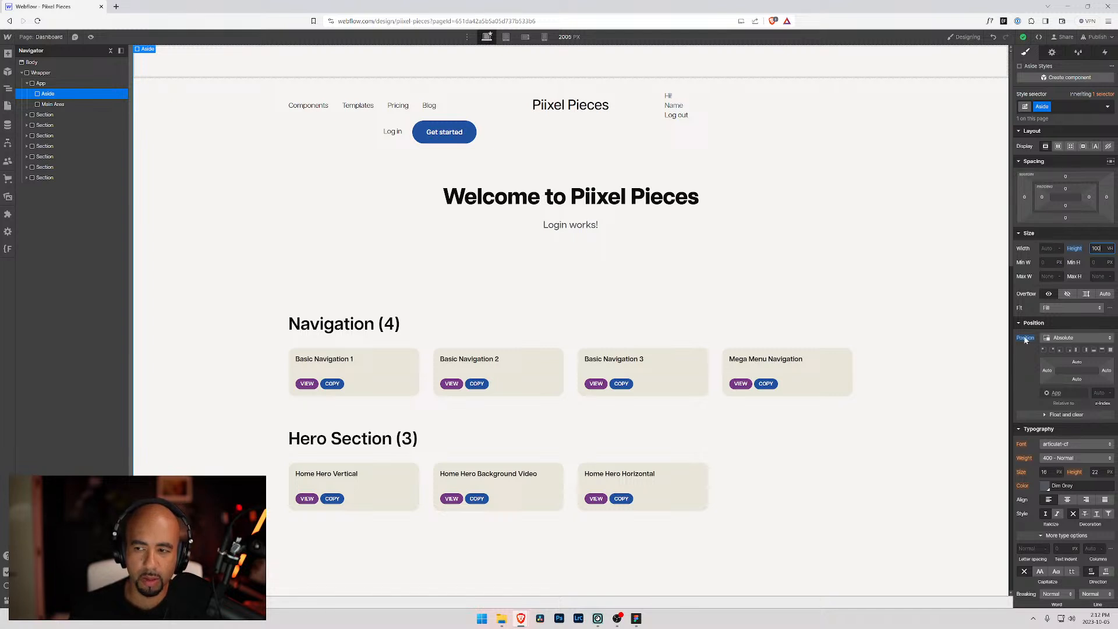
- Set the width of the Aside element to 20 rem and check it against the page content
click(1050, 248)
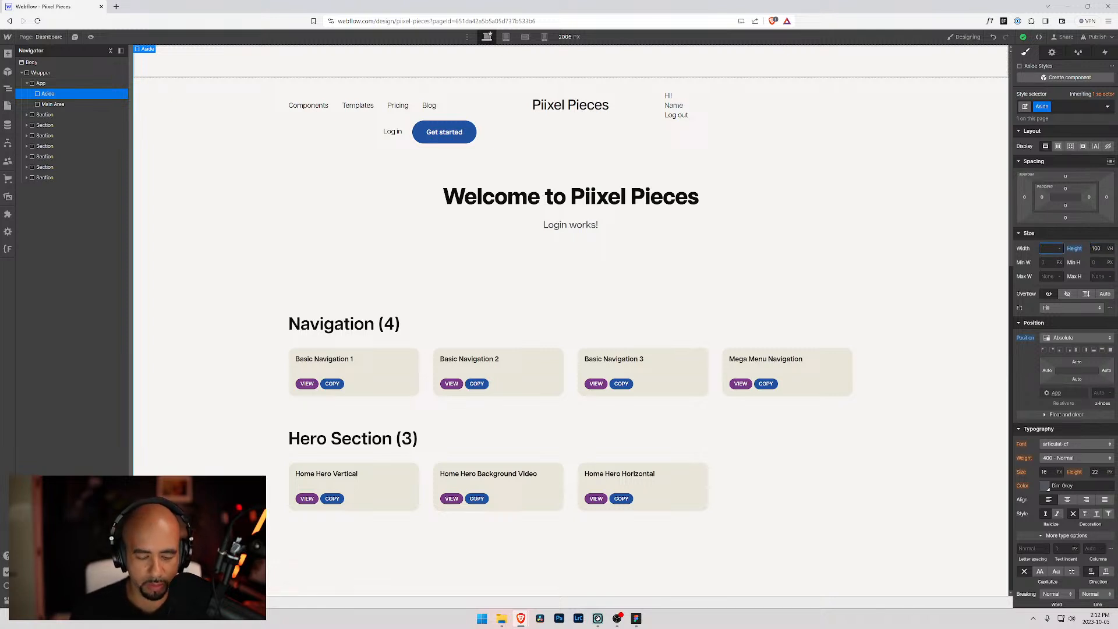
text(20rem)
key(Return)
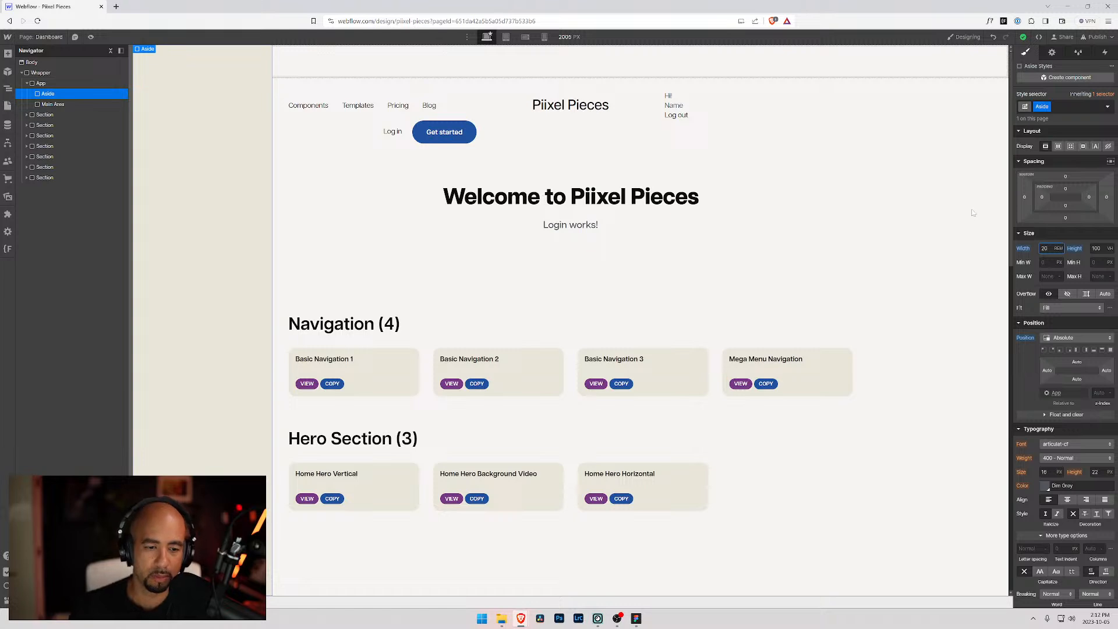
scroll(194, 175, down, 9)
scroll(191, 169, up, 9)
scroll(191, 169, down, 3)
scroll(191, 167, up, 3)
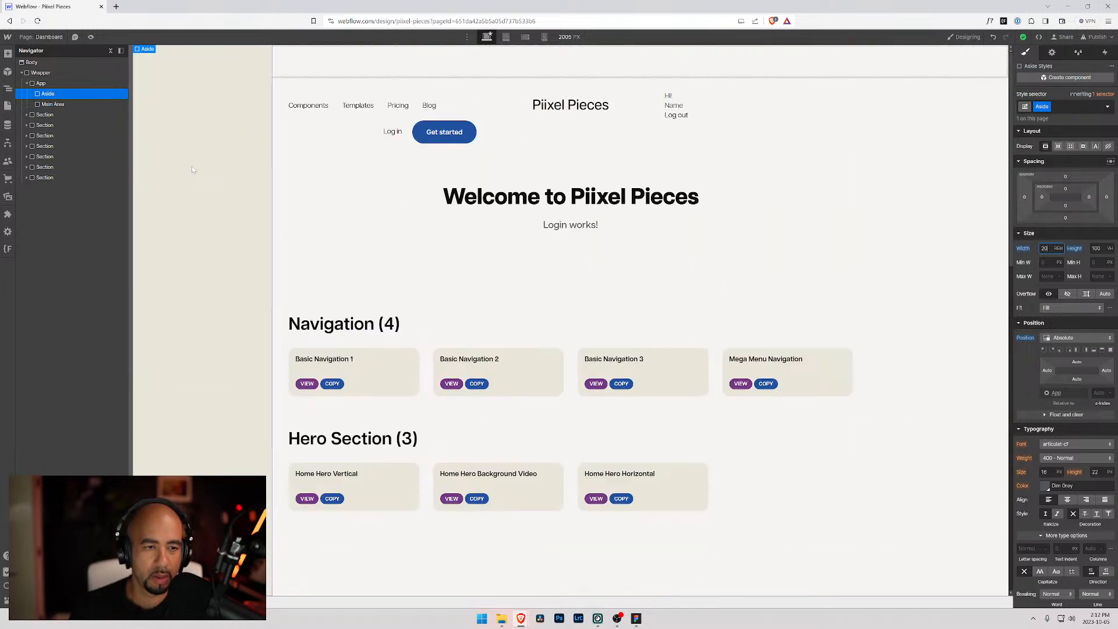
- Change the Aside element's position to Fixed
click(1077, 338)
click(1053, 352)
scroll(342, 270, down, 3)
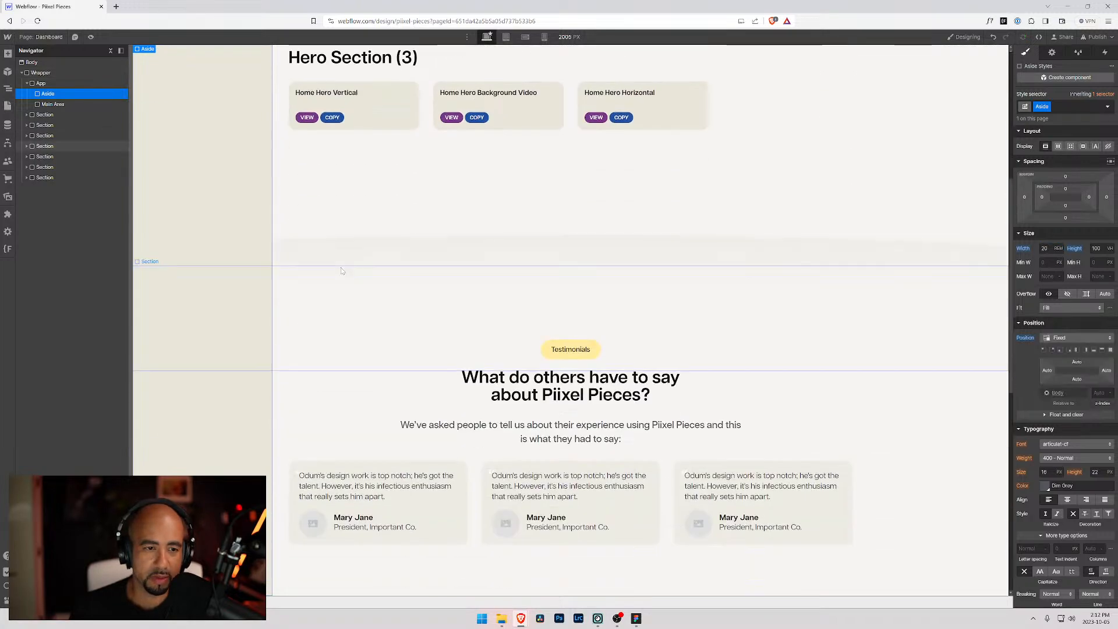
- Examine how the fixed Aside sidebar behaves against the page content along the length of the Dashboard page
scroll(342, 270, down, 5)
scroll(291, 280, up, 10)
scroll(291, 280, down, 2)
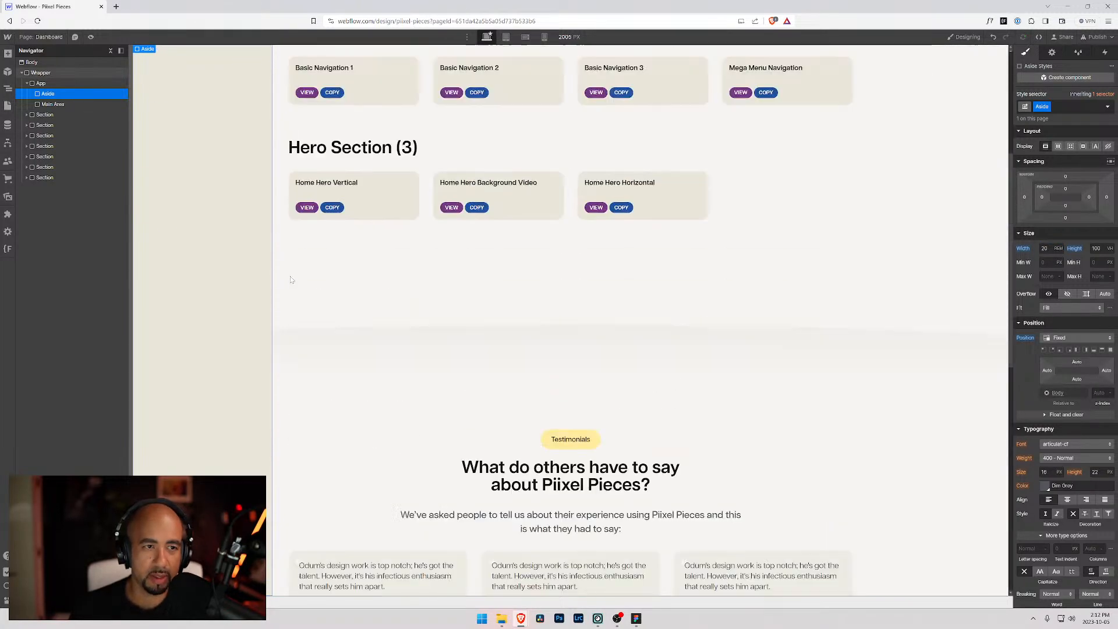
scroll(291, 280, down, 4)
scroll(294, 274, up, 7)
scroll(294, 274, down, 5)
scroll(297, 271, up, 5)
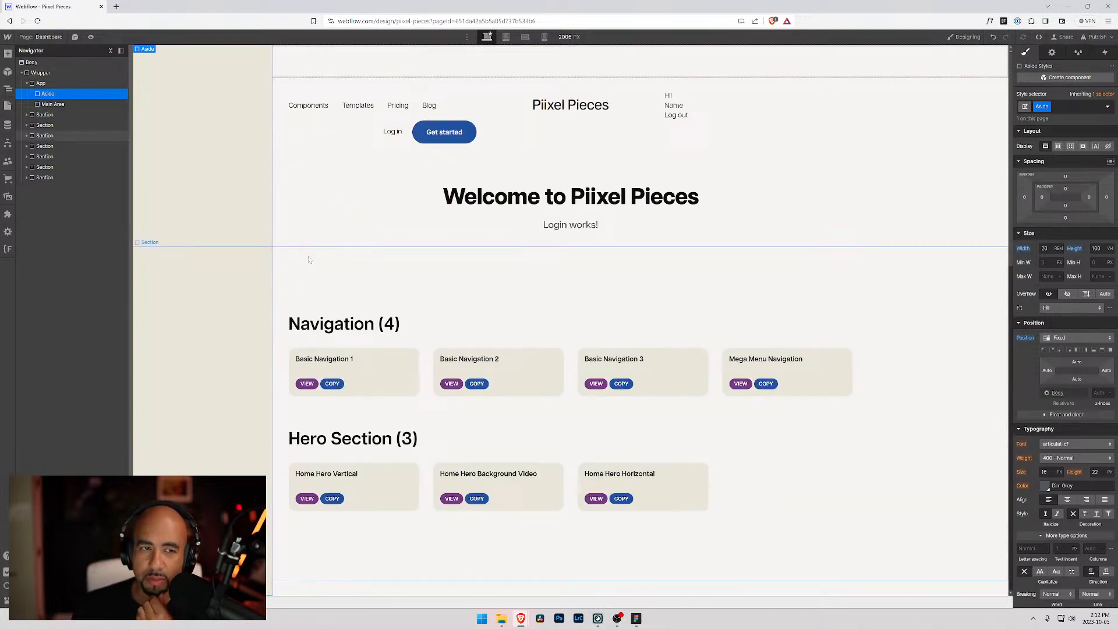
scroll(302, 268, down, 6)
scroll(244, 273, up, 6)
scroll(180, 280, down, 4)
scroll(180, 279, down, 4)
scroll(180, 279, up, 8)
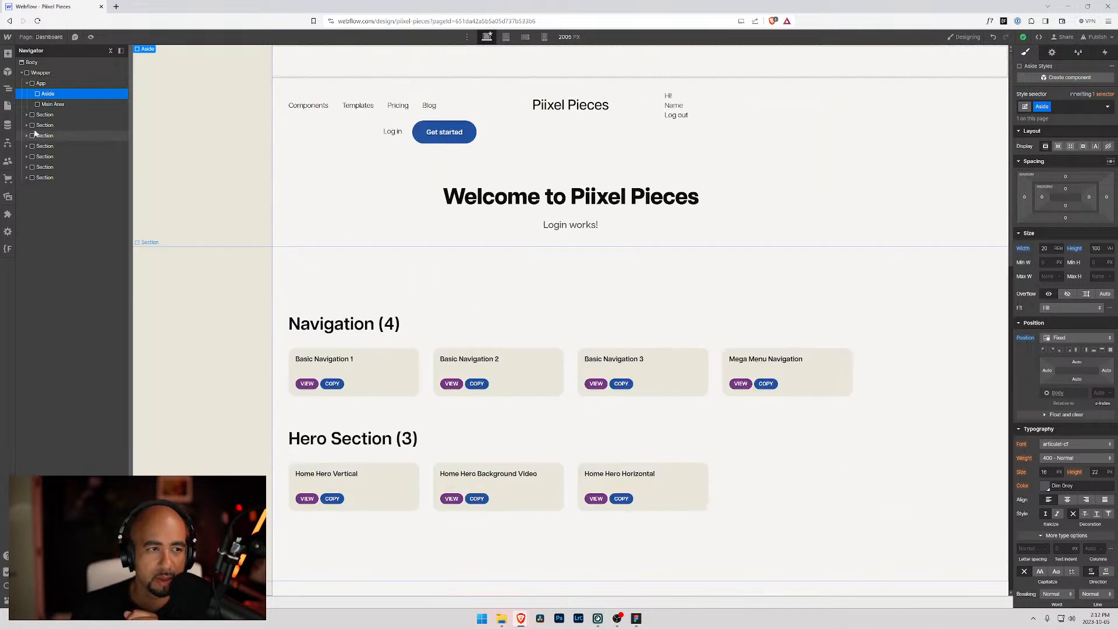
- Give the Main Area element a left margin of 20 rem to clear the fixed sidebar
click(51, 104)
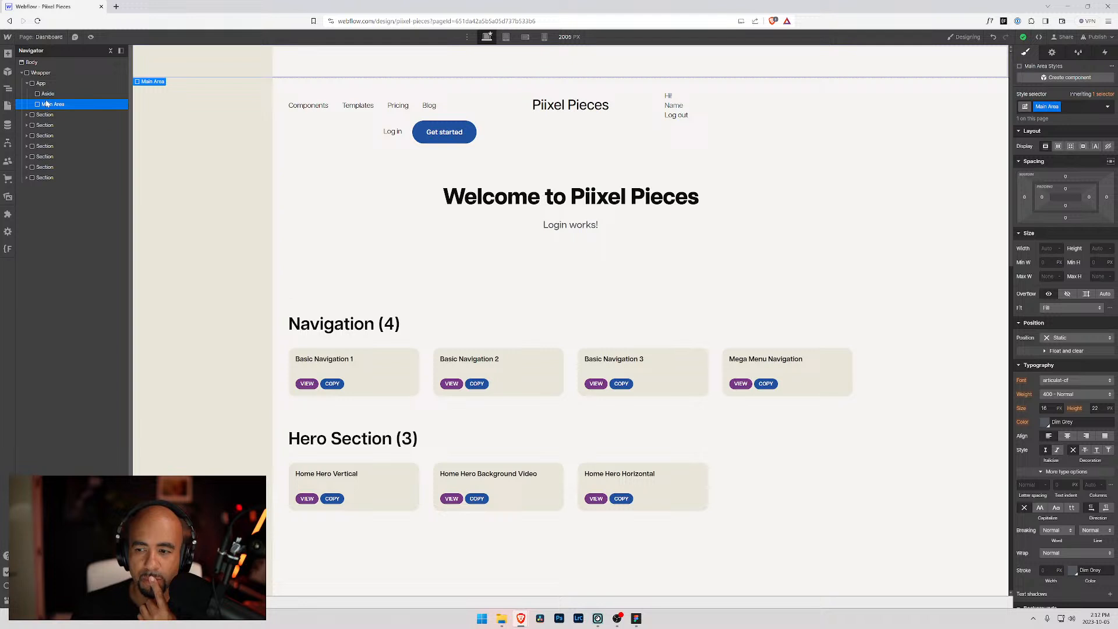
click(1023, 198)
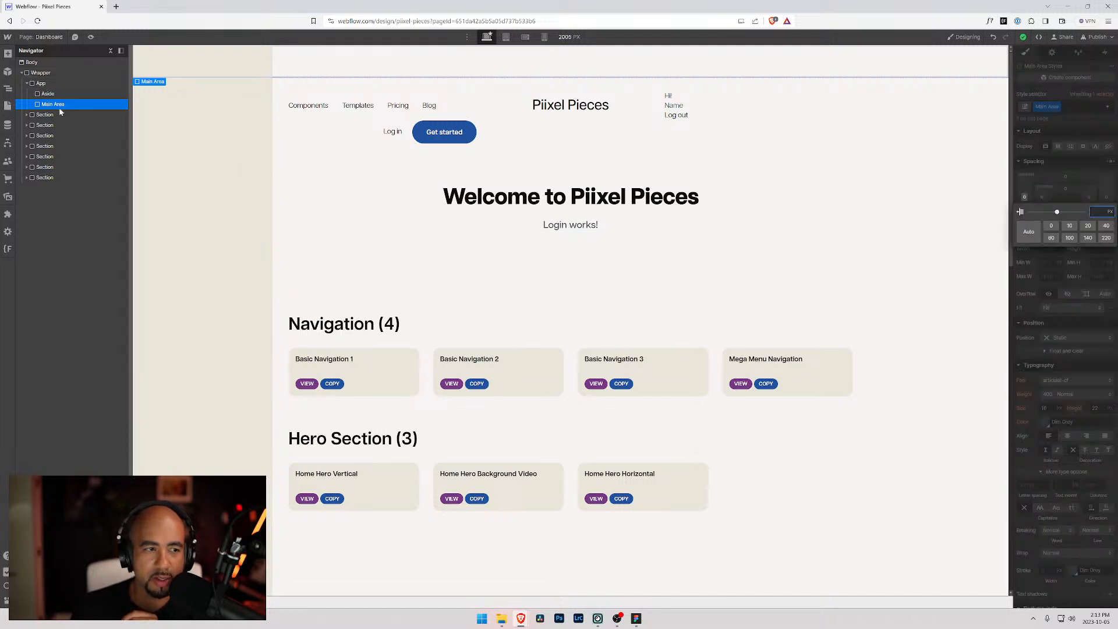
click(48, 94)
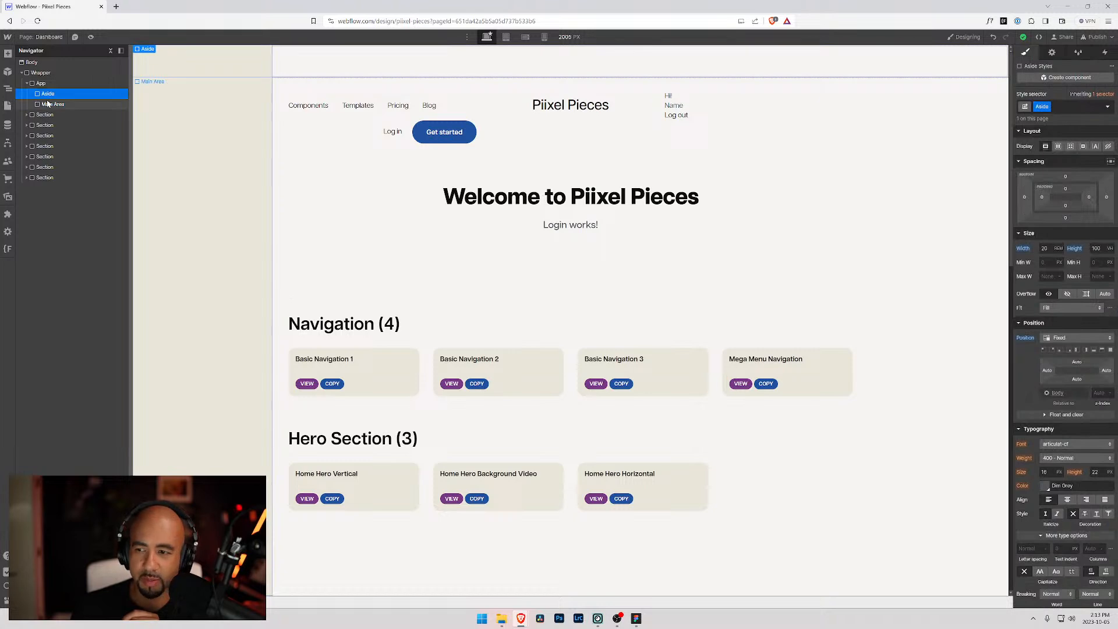
click(47, 103)
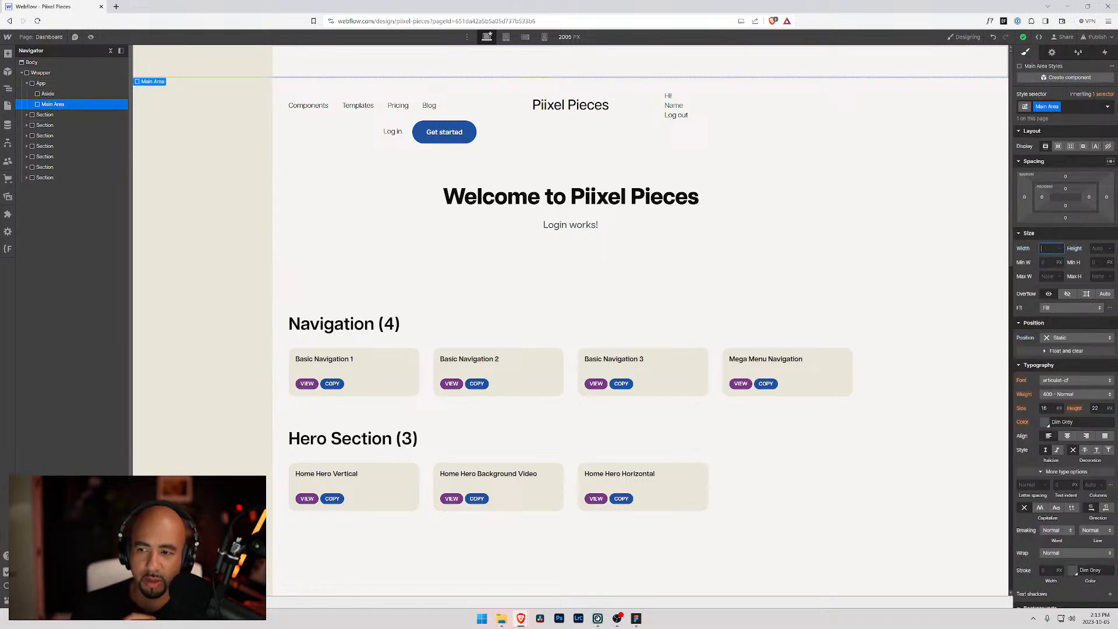
click(1024, 198)
text(20re)
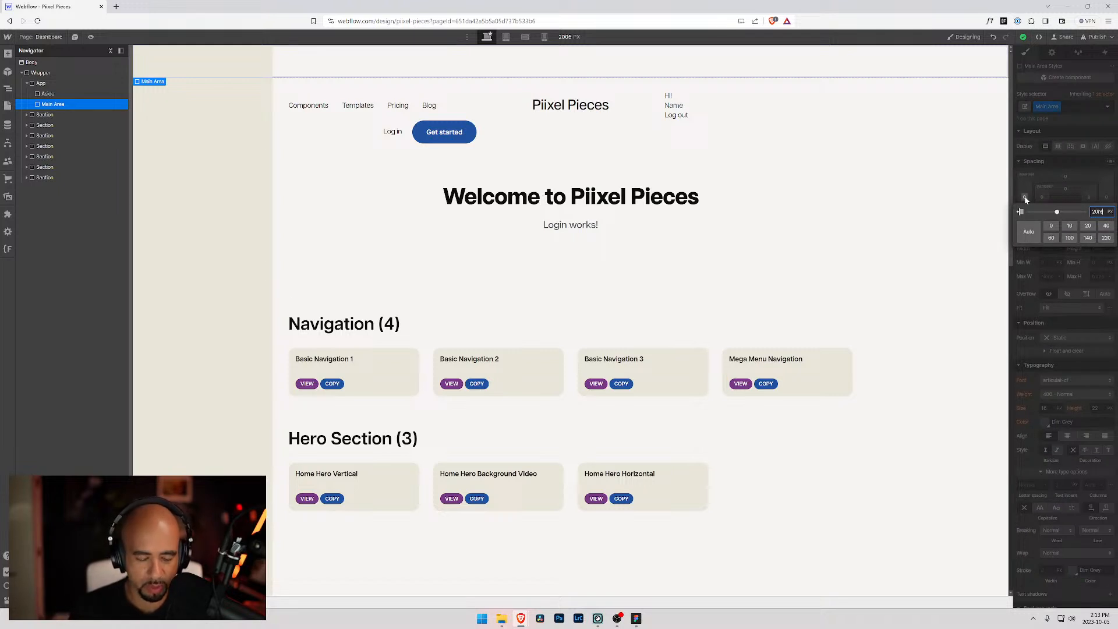
key(Return)
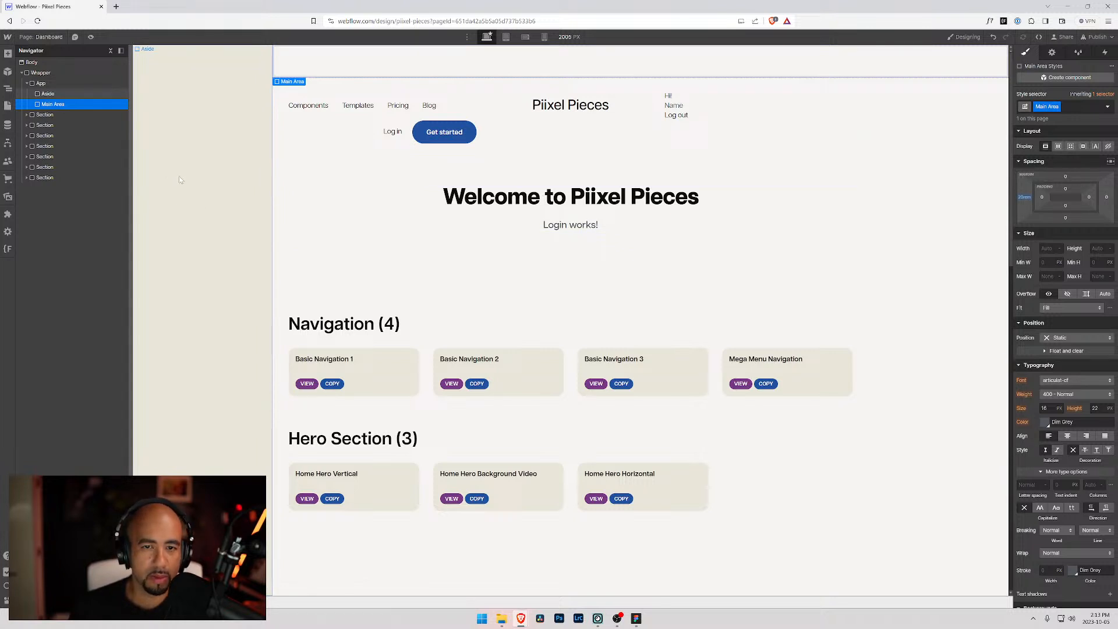
- Add a Text Block inside the Aside element
click(49, 93)
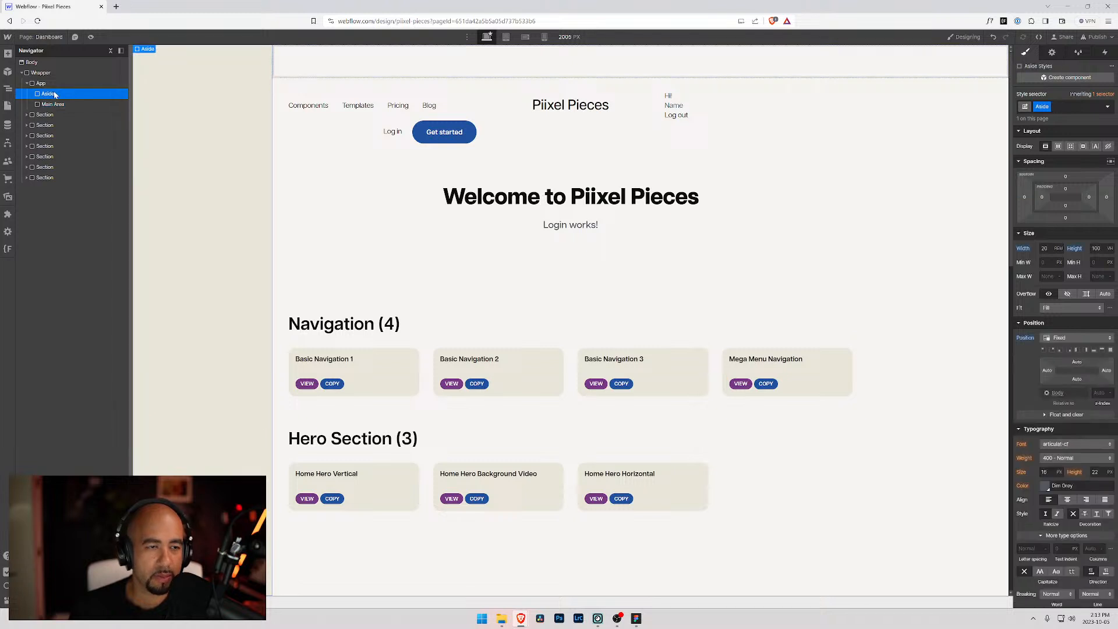
key(ctrl+k)
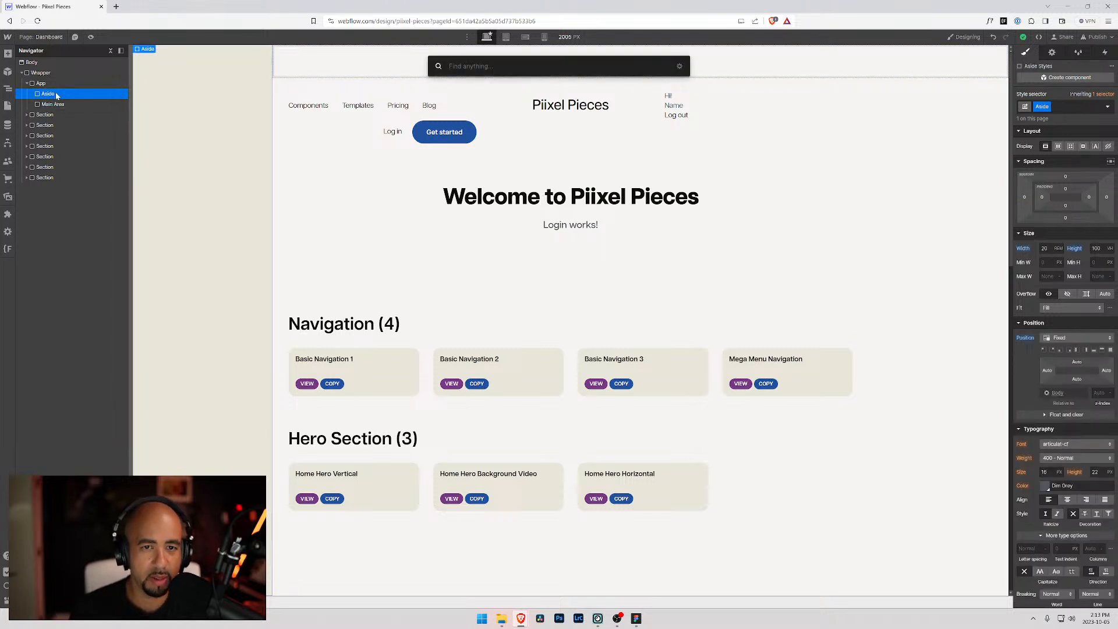
text(tex)
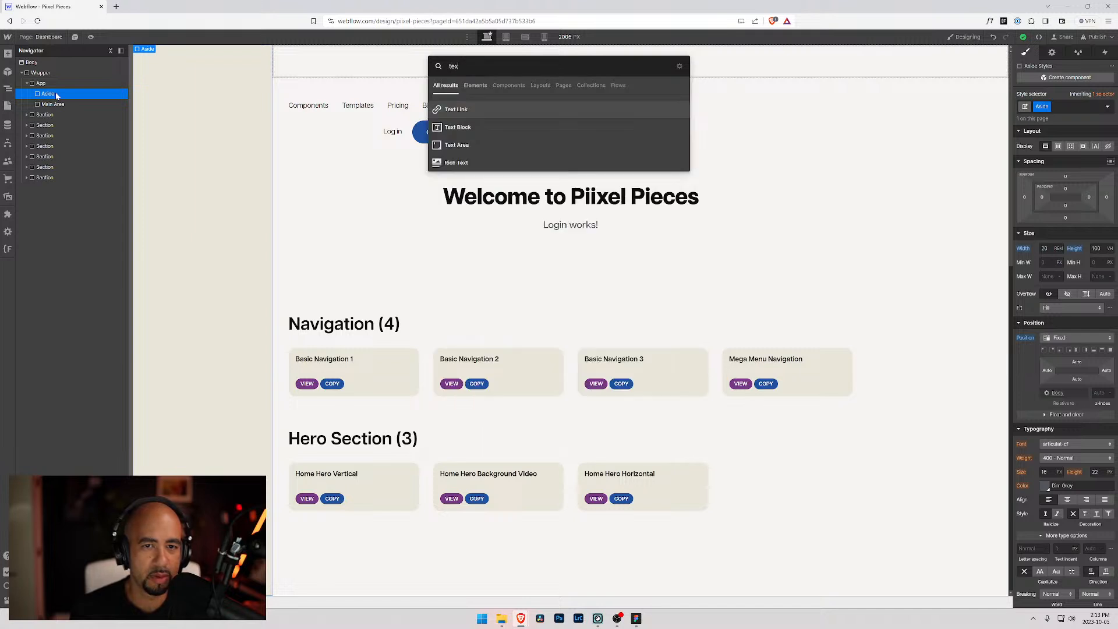
text(t)
key(Down)
key(Return)
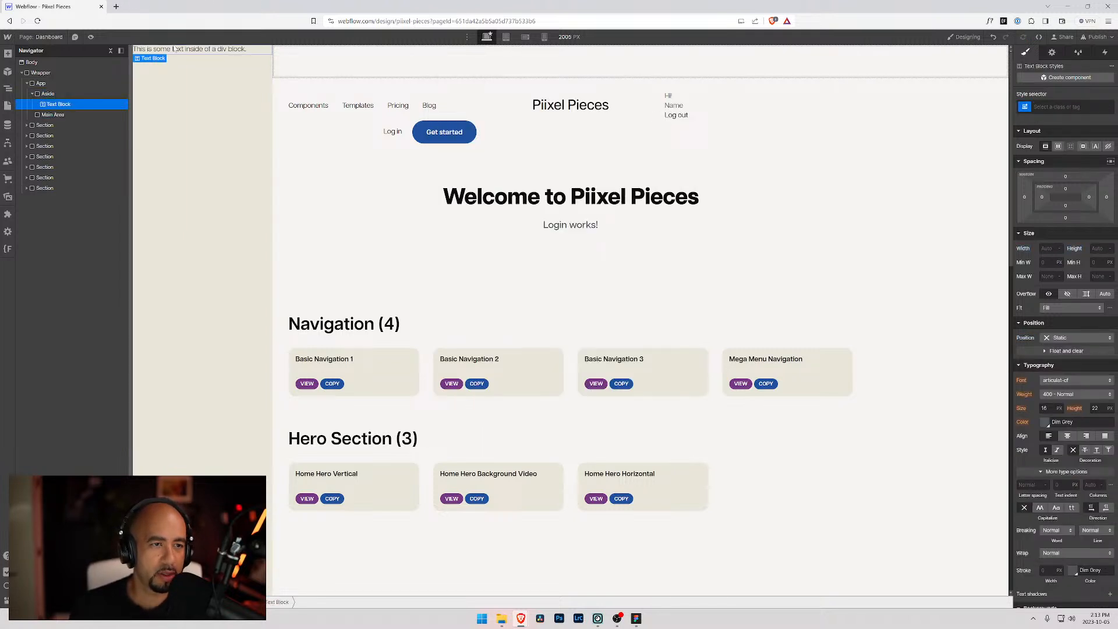
- Set the Aside element's padding to 2 rem on all four sides
click(48, 94)
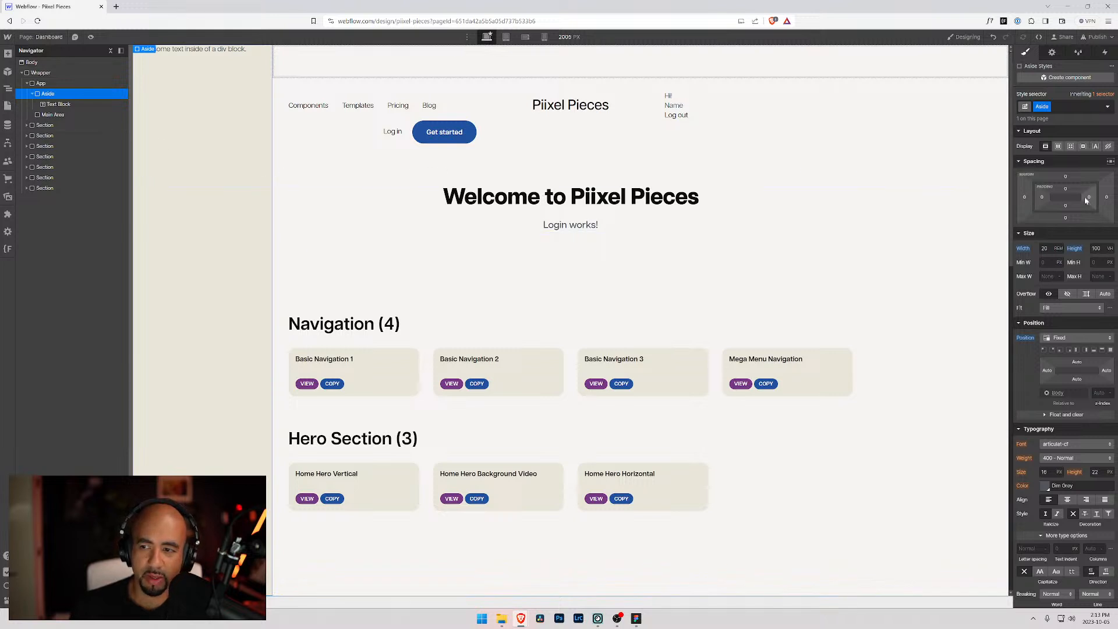
click(1066, 189)
text(2rem)
key(Return)
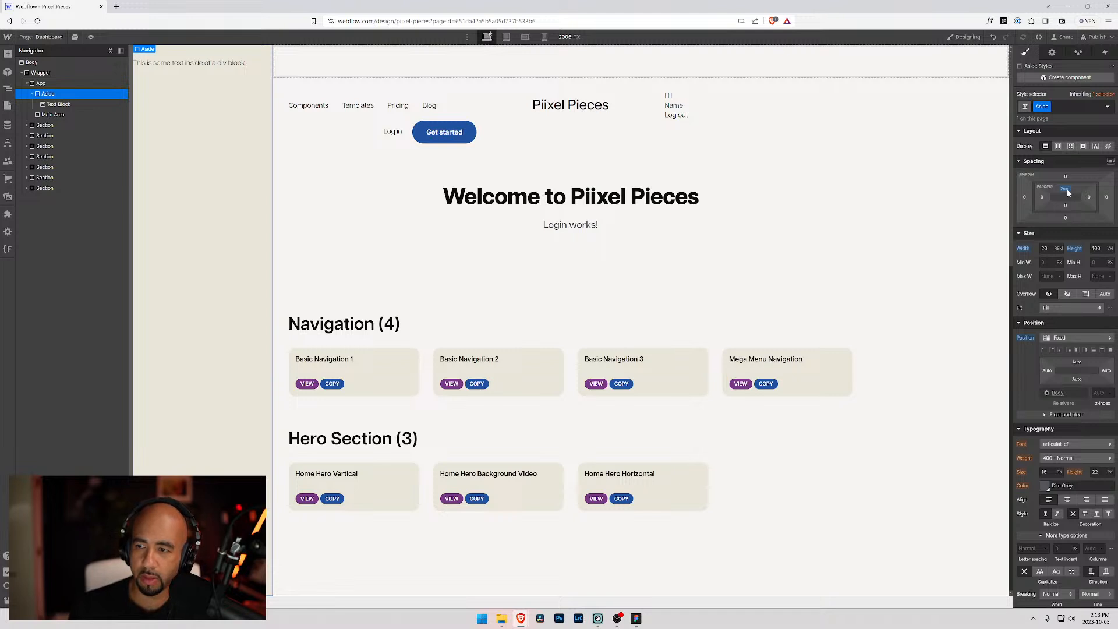
click(1042, 198)
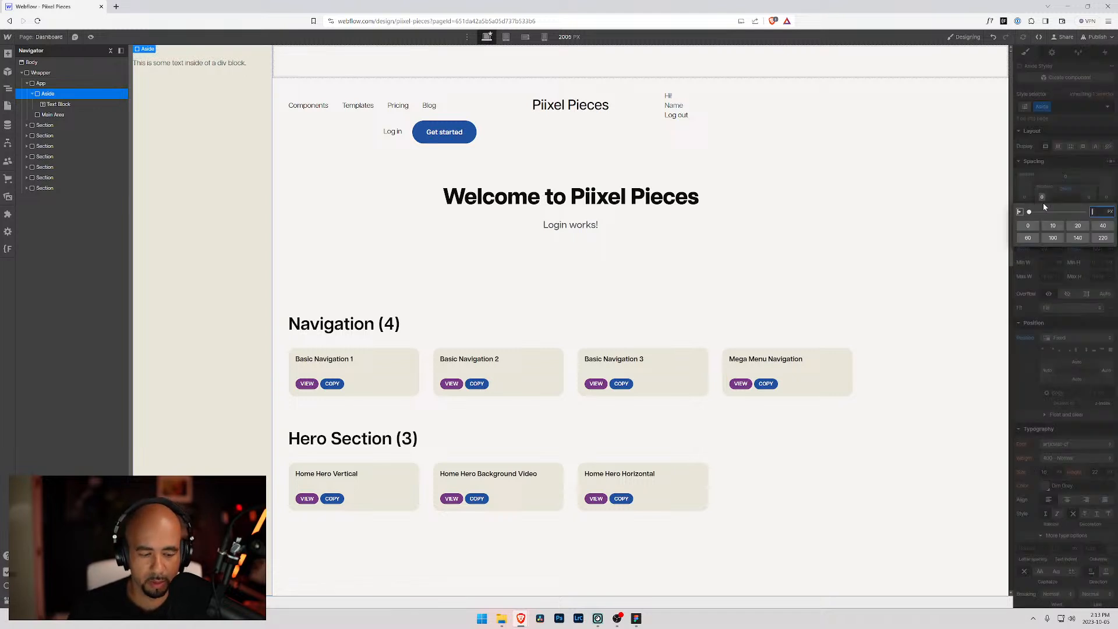
text(2rem)
key(Return)
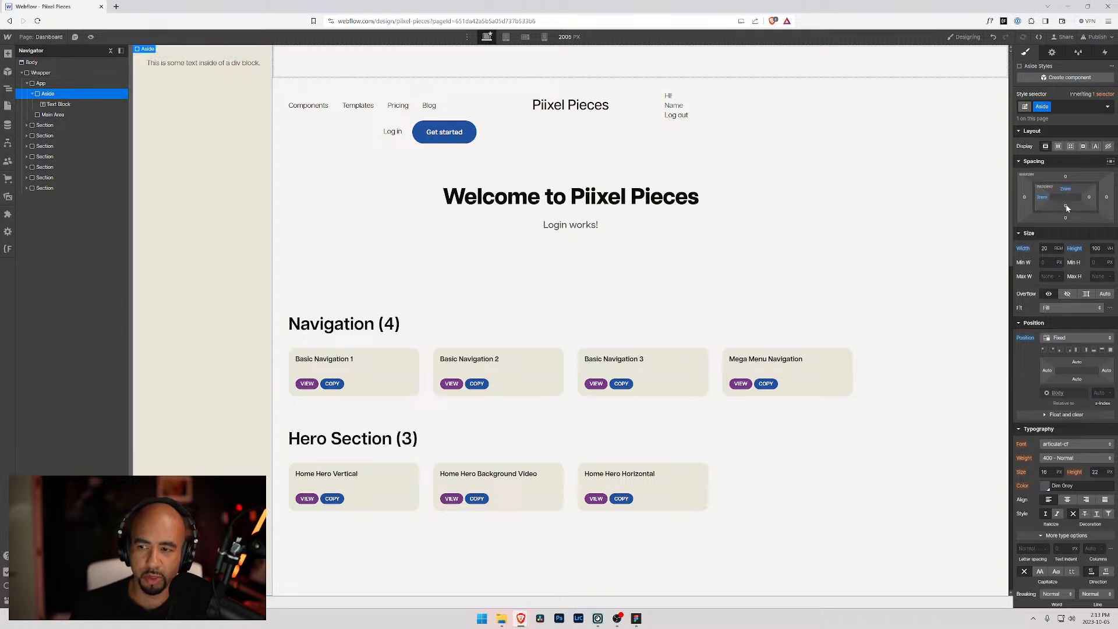
click(1066, 205)
text(2rem)
key(Return)
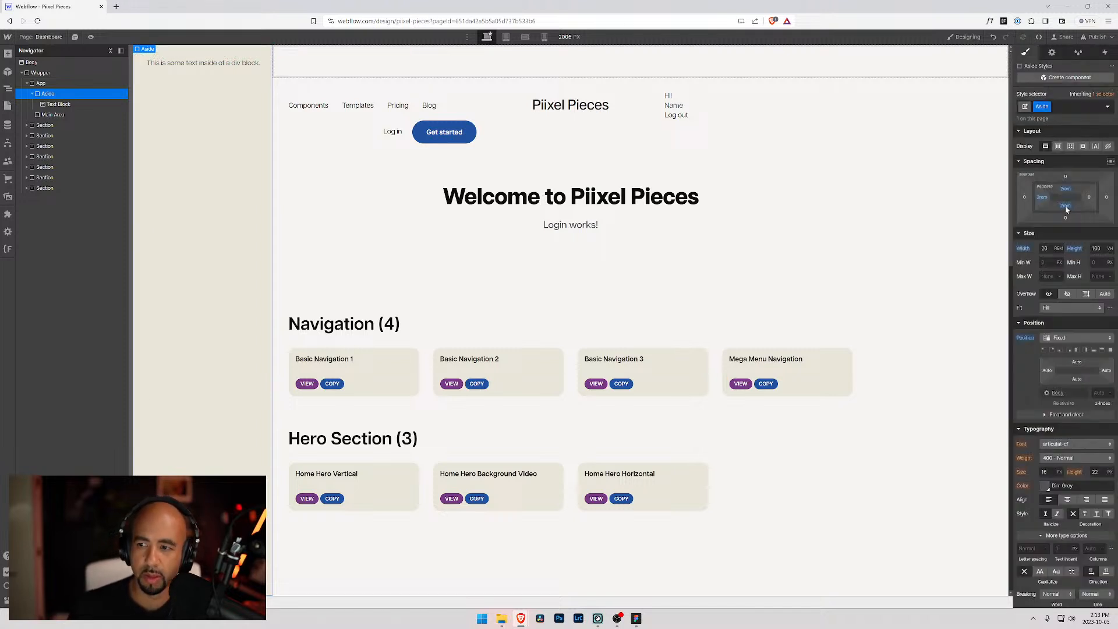
drag(1069, 192, 1073, 190)
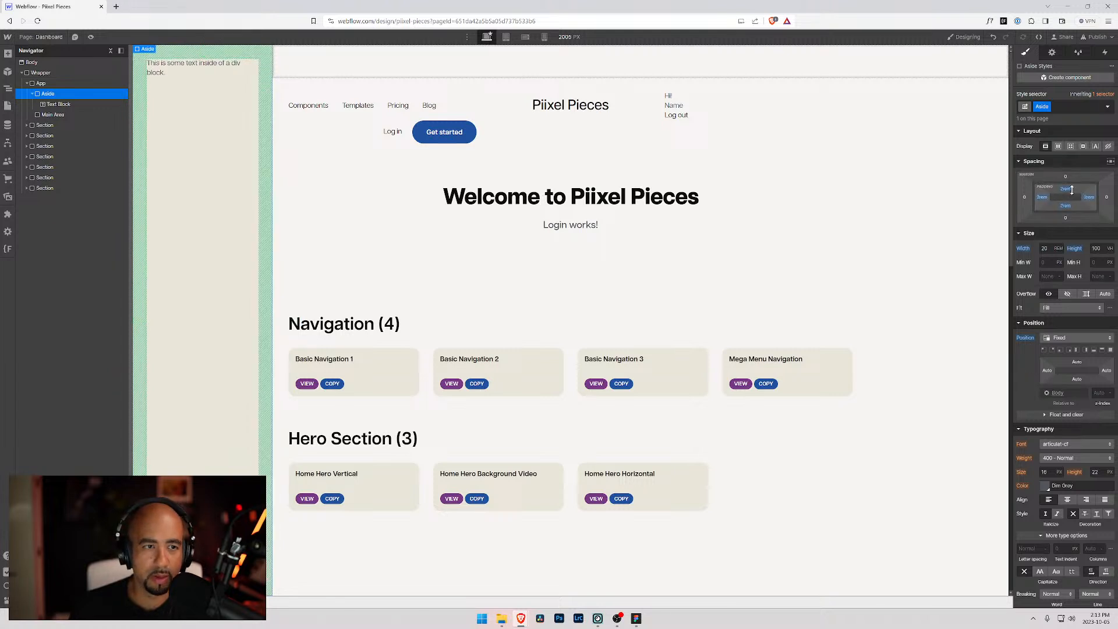
- Replace the sidebar text block's placeholder text with "Piixel Pieces"
double_click(195, 68)
text(Pixe)
key(BackSpace)
key(BackSpace)
text(ixel Pl)
text(ece)
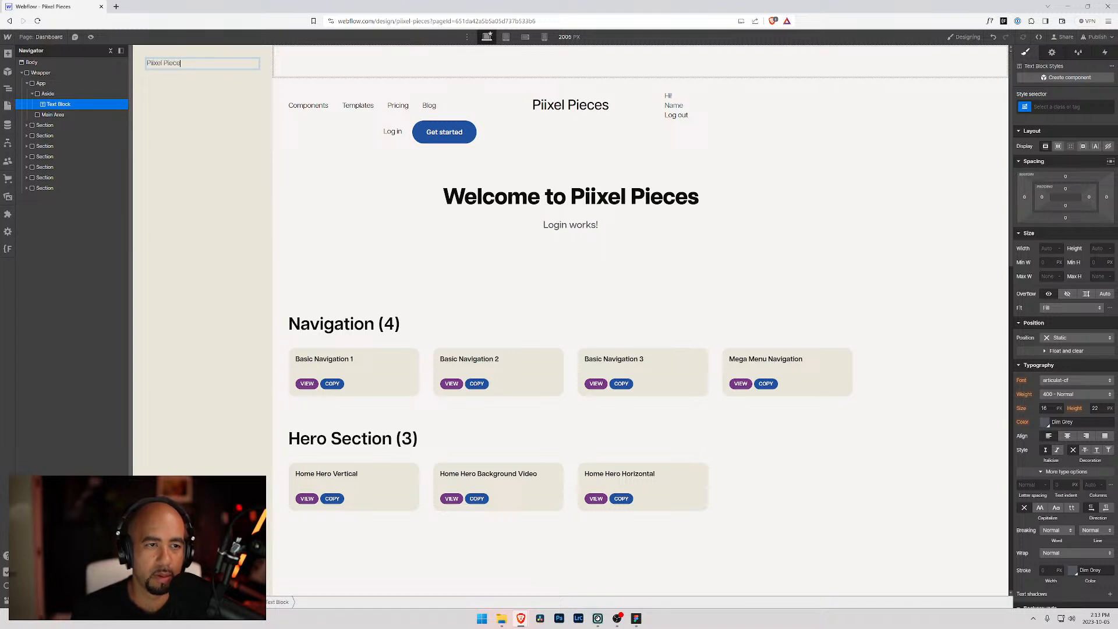
- Create the class App Logo on the Piixel Pieces text block in the sidebar
click(48, 105)
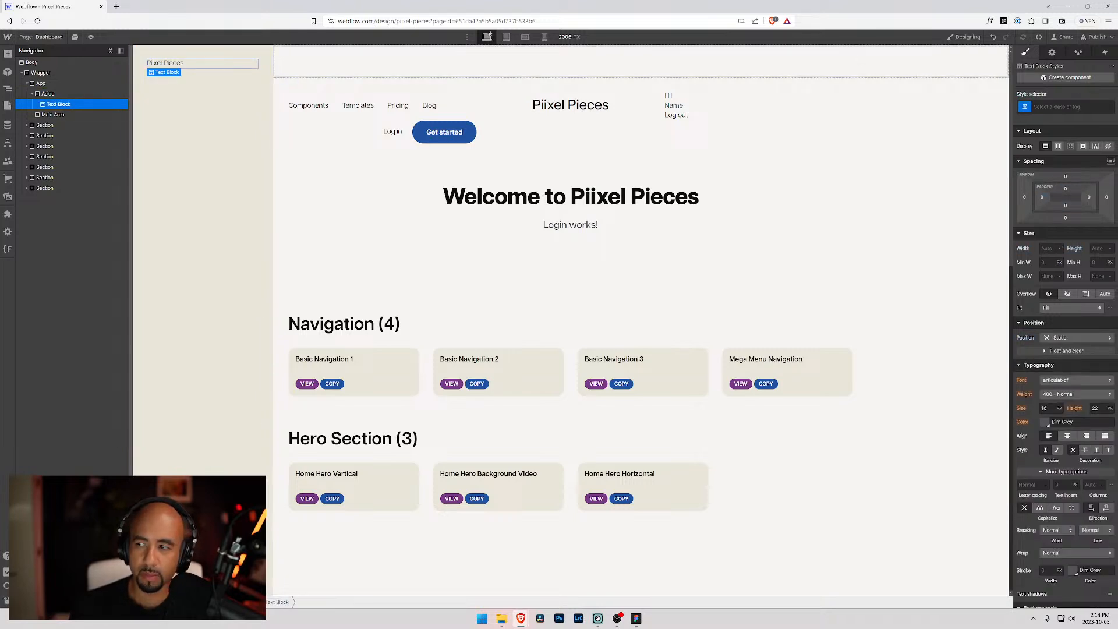
key(ctrl+Return)
text(app Log)
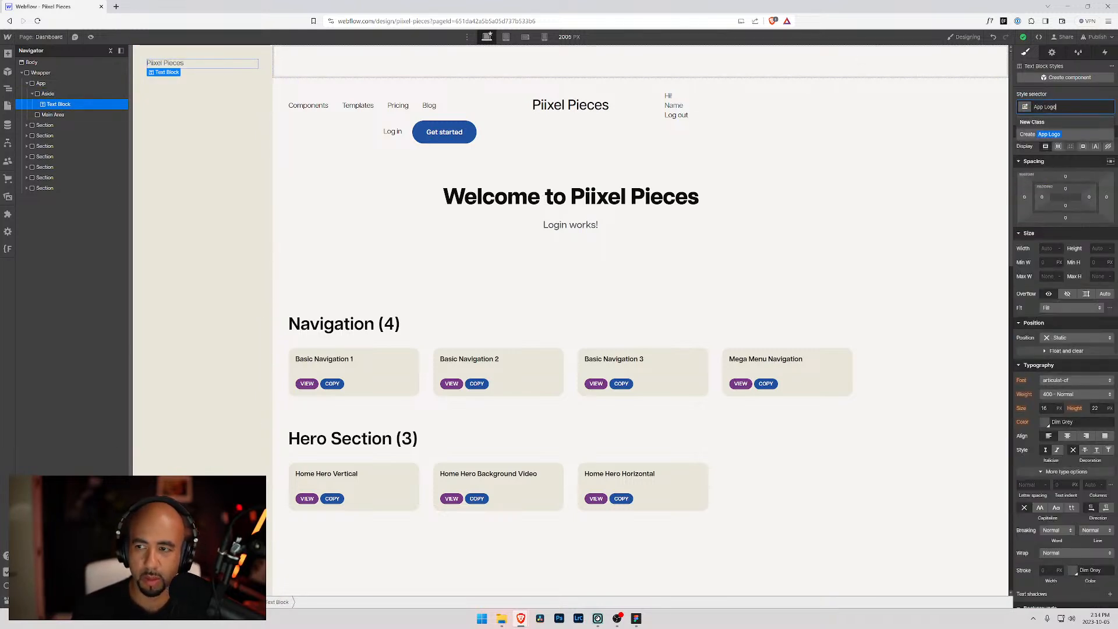
key(Return)
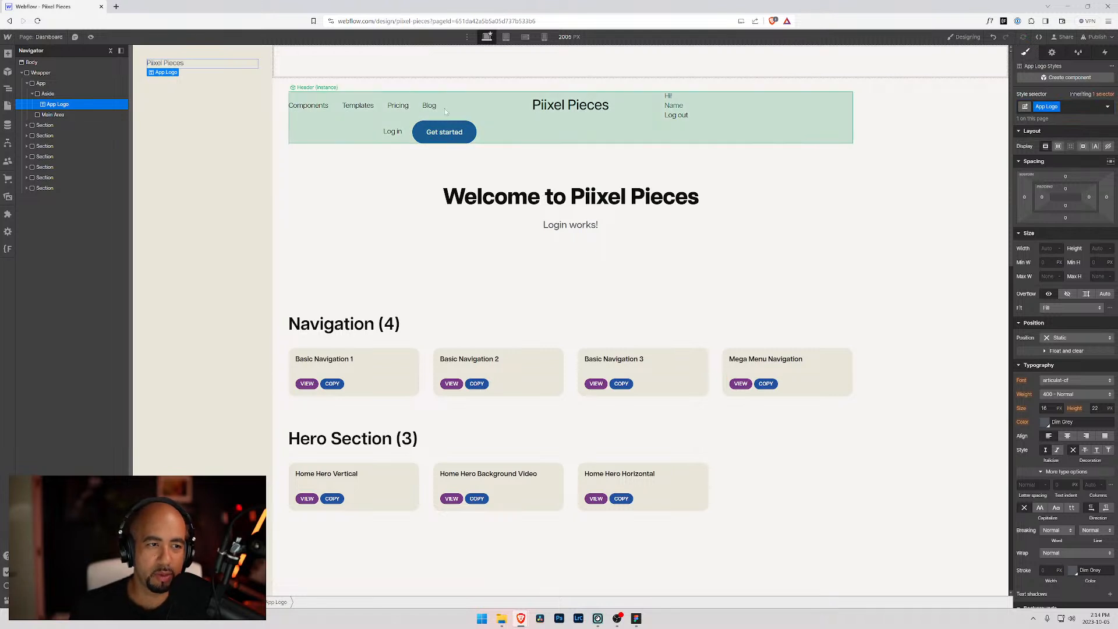
- Set the App Logo text colour to the Black swatch and its font size to 1.5 rem
click(1046, 421)
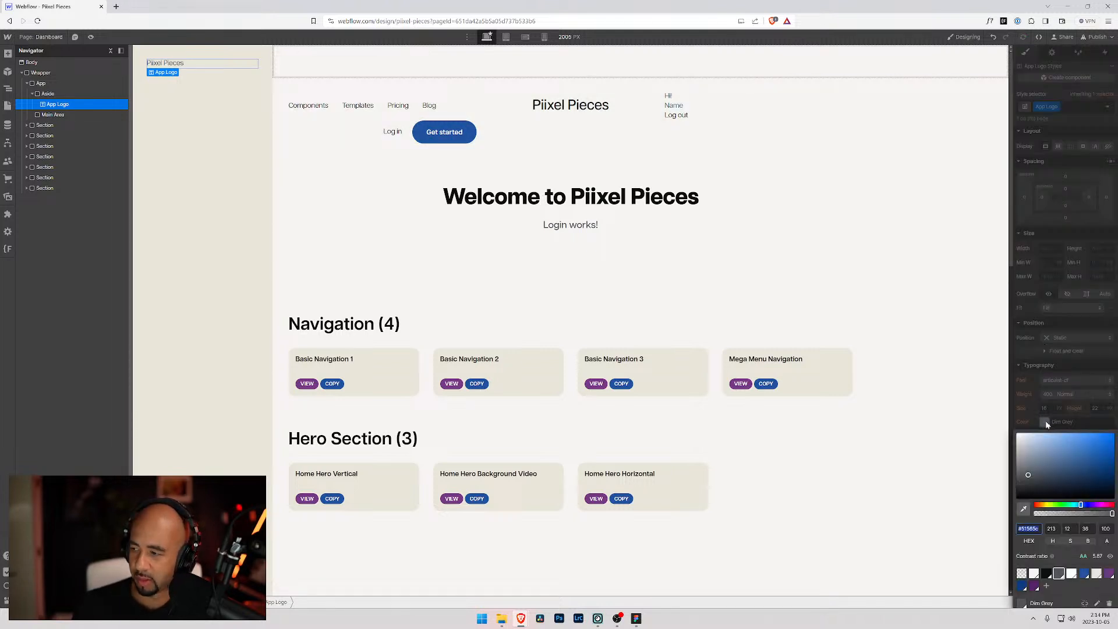
click(1047, 573)
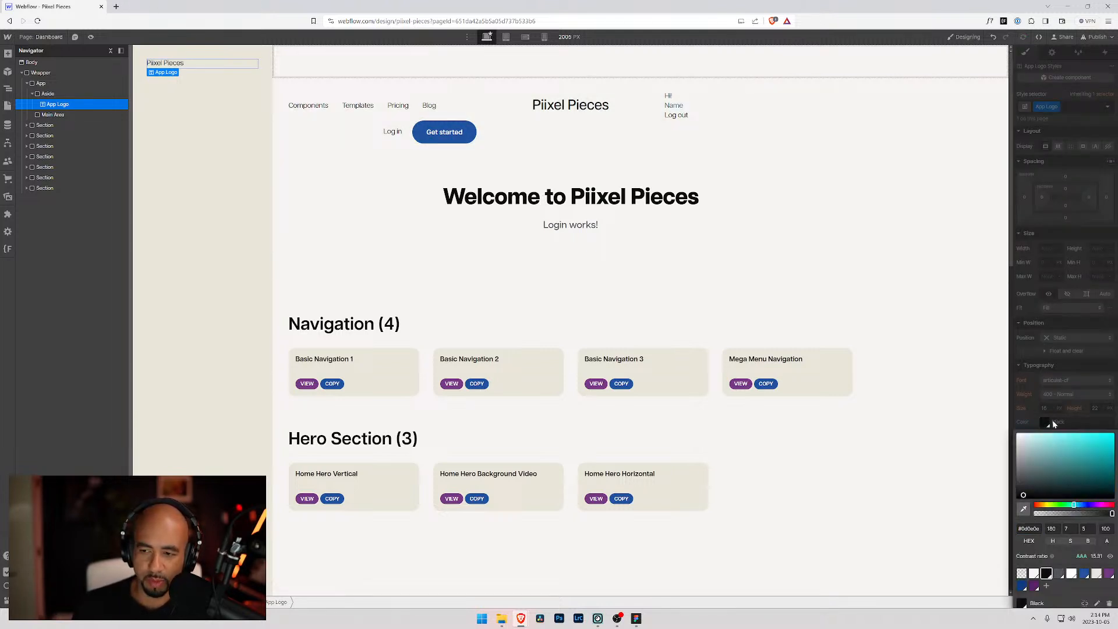
click(1049, 410)
click(1046, 408)
text(1.5rem)
key(Return)
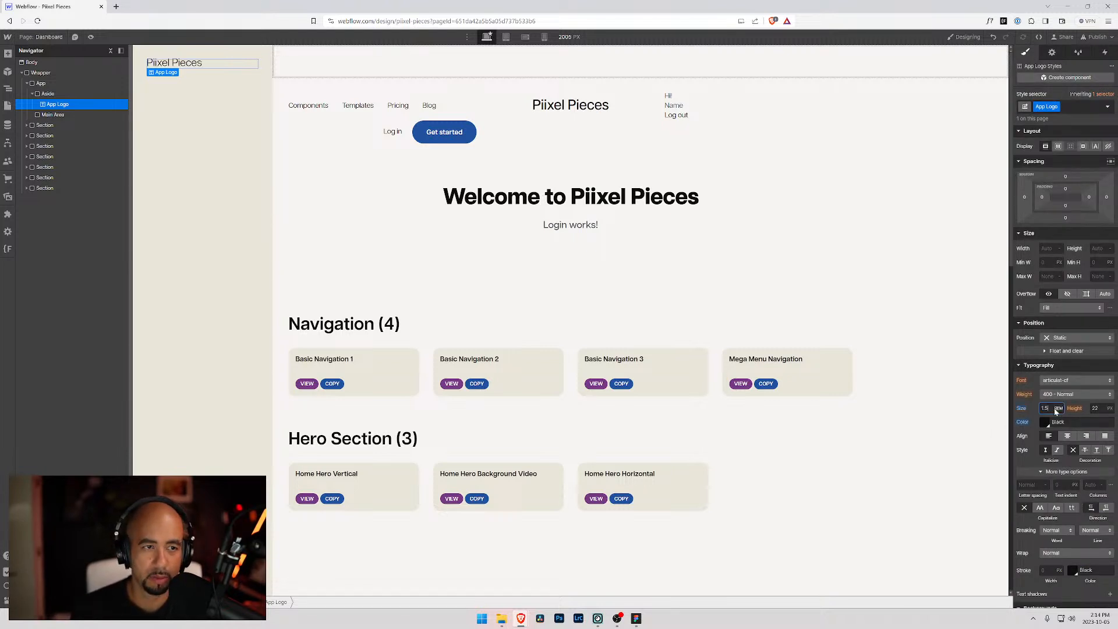
- Set the App Logo text's line height to 2 rem
click(1095, 408)
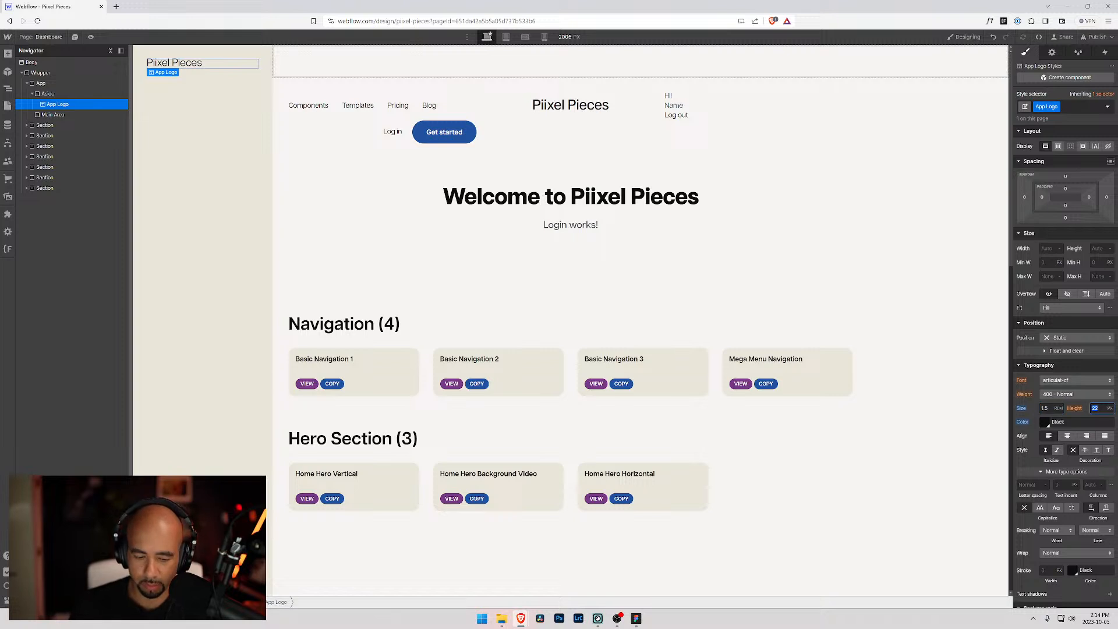
text(1.)
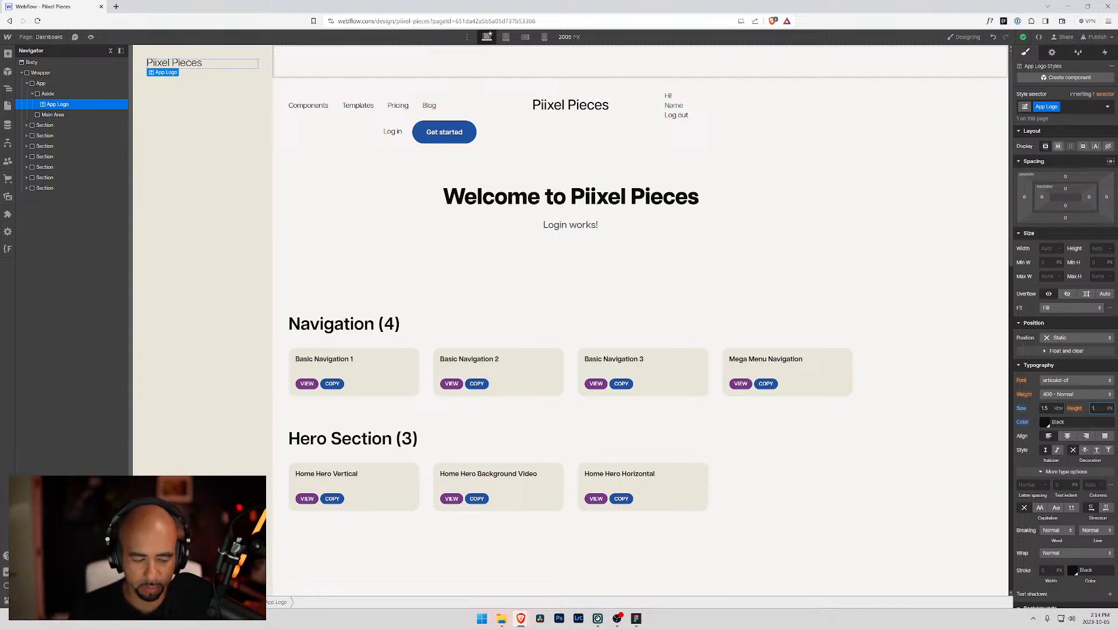
text(2rem)
key(Return)
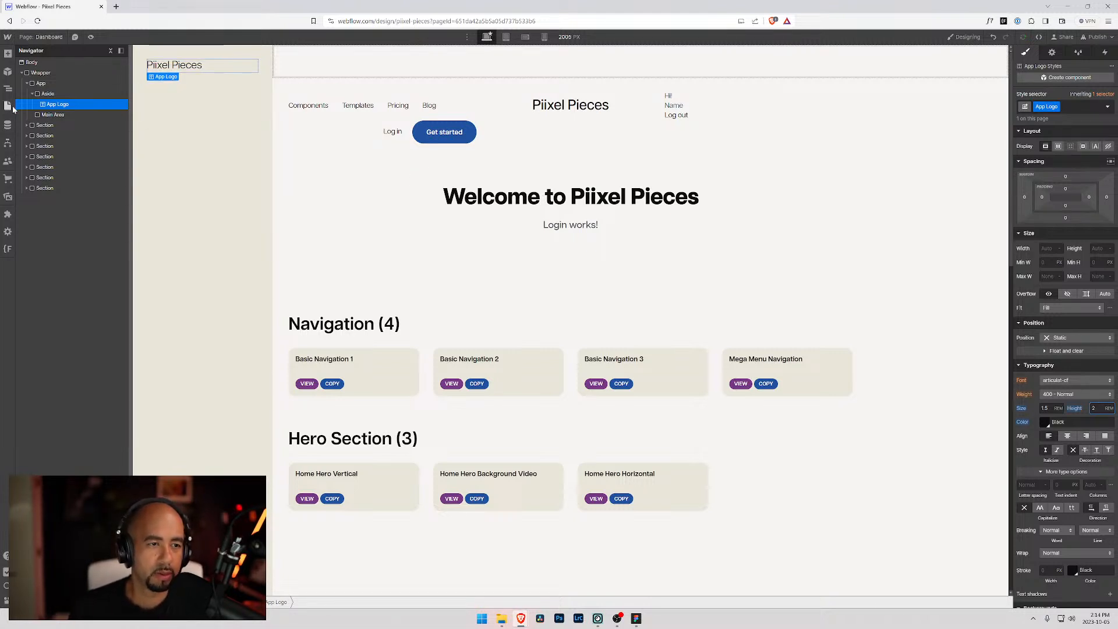
- Check the sidebar menu in the Figma mockup and add a Div Block with the class Aside Menu inside Aside in Webflow
click(51, 114)
key(alt+Tab)
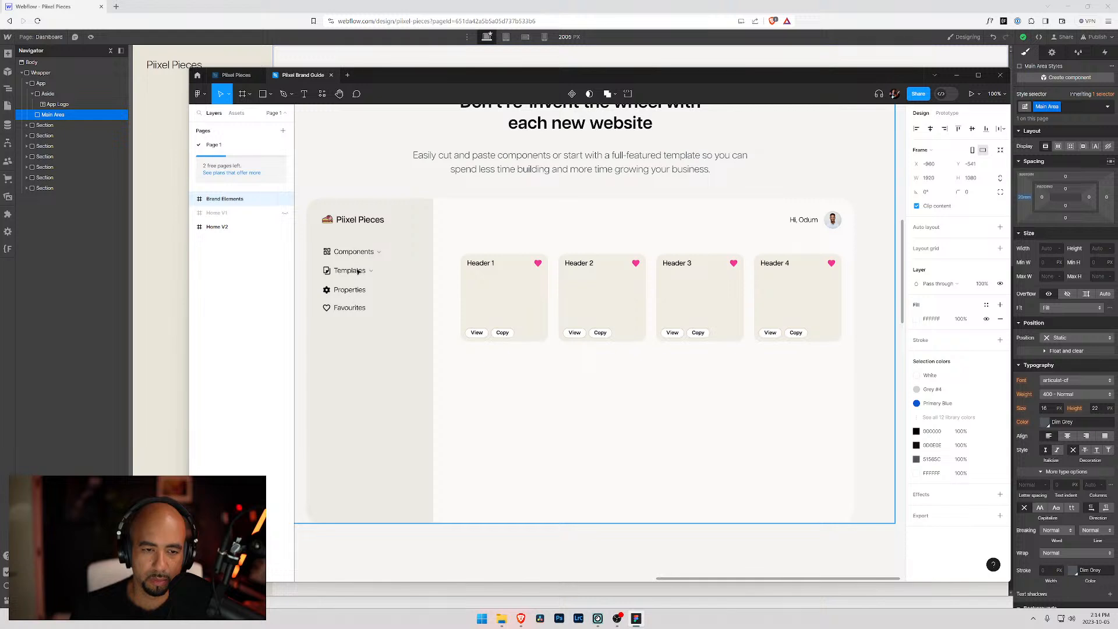
key(alt)
key(alt+Tab)
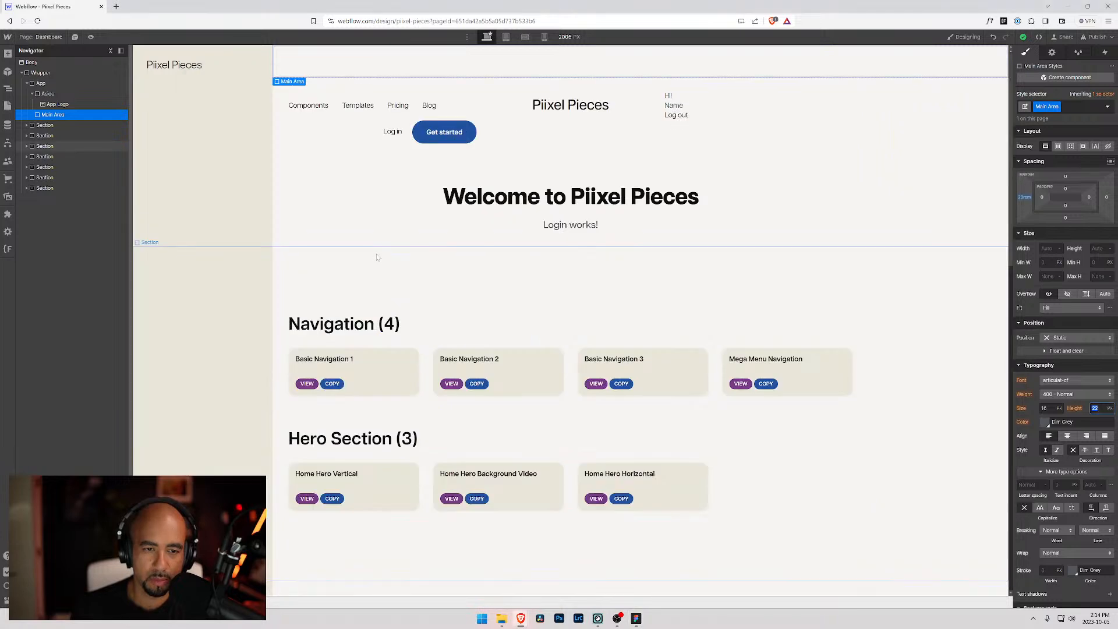
click(47, 94)
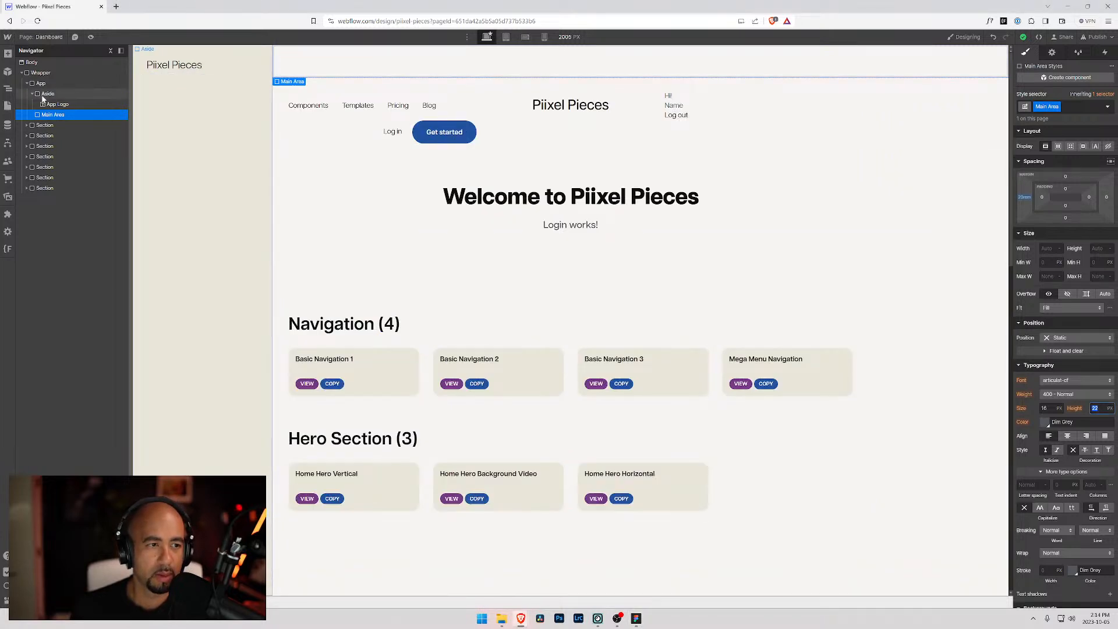
key(ctrl+k)
text(div)
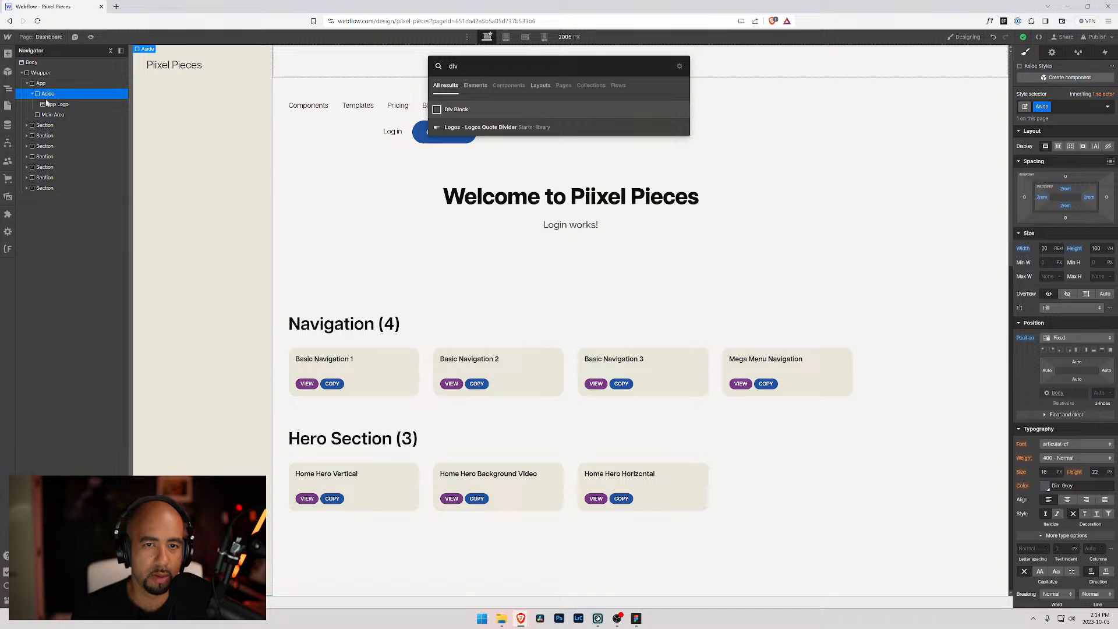
key(Return)
key(ctrl+Return)
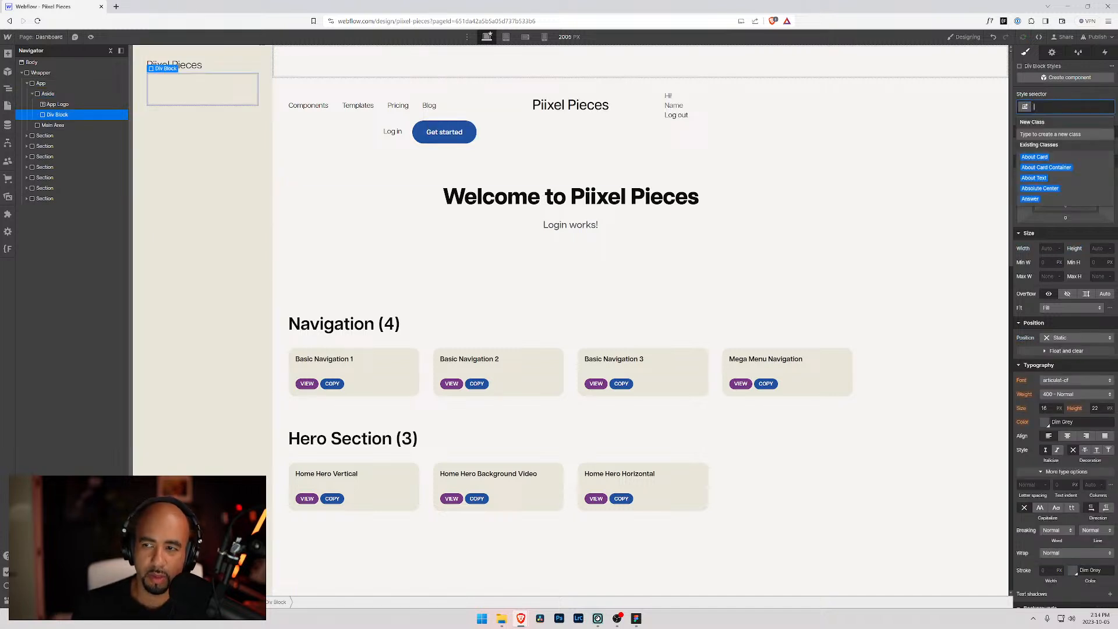
text(Aside Menu)
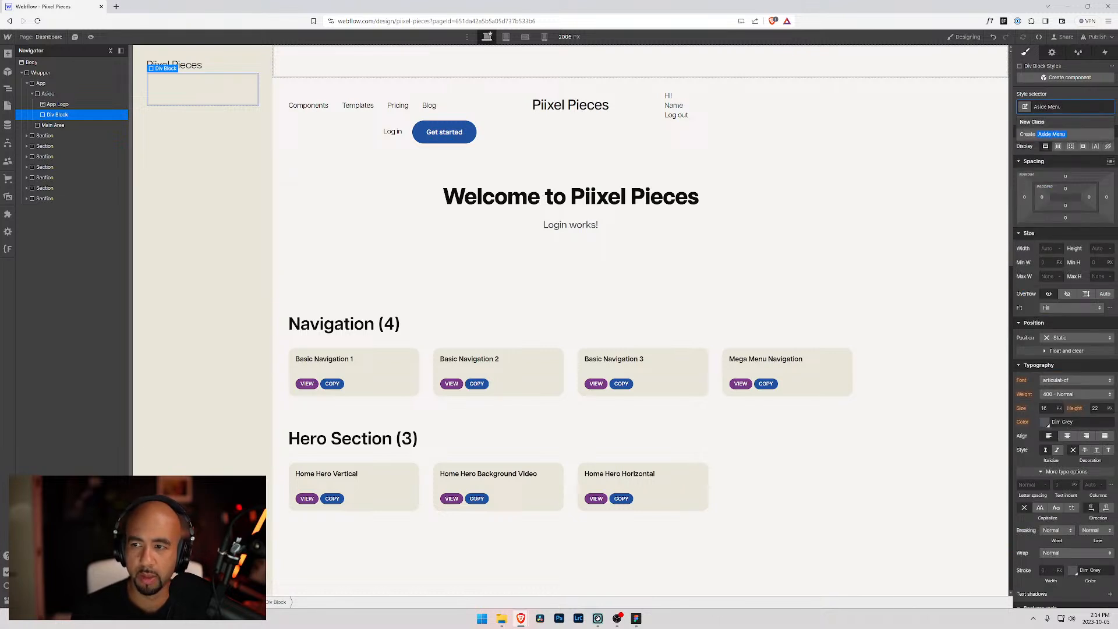
key(Return)
- Add a Div Block inside Aside Menu and give it the class Aside Menu Item
key(ctrl+k)
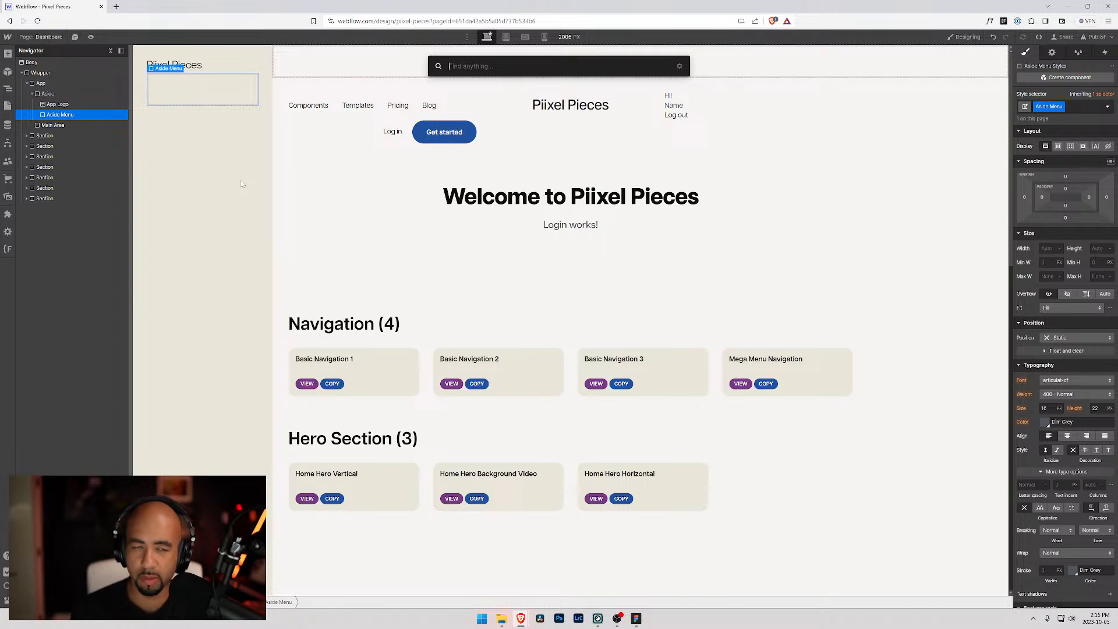
text(div)
key(Return)
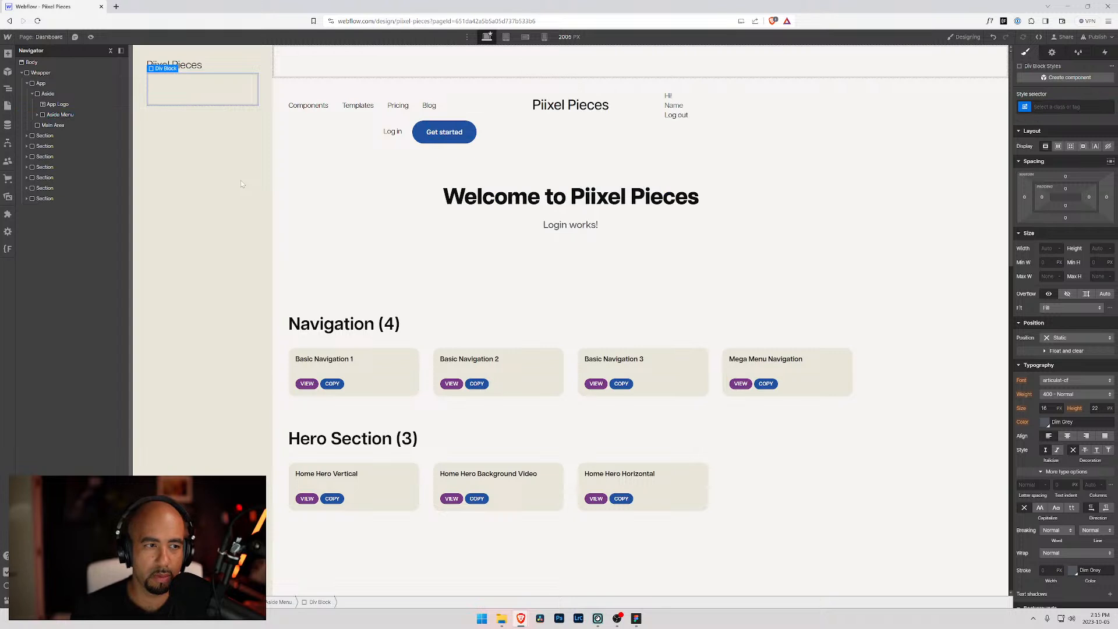
key(ctrl+Return)
text(Aside Menu Item)
key(Return)
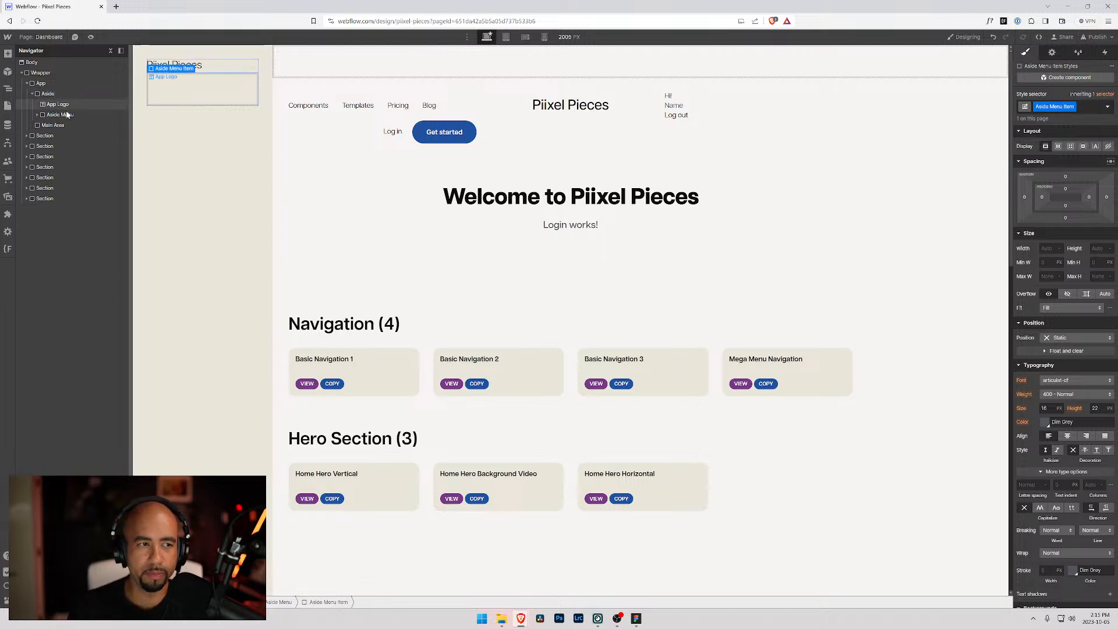
- Expand the Aside Menu layers and check the sidebar menu entries in the Figma mockup
click(37, 115)
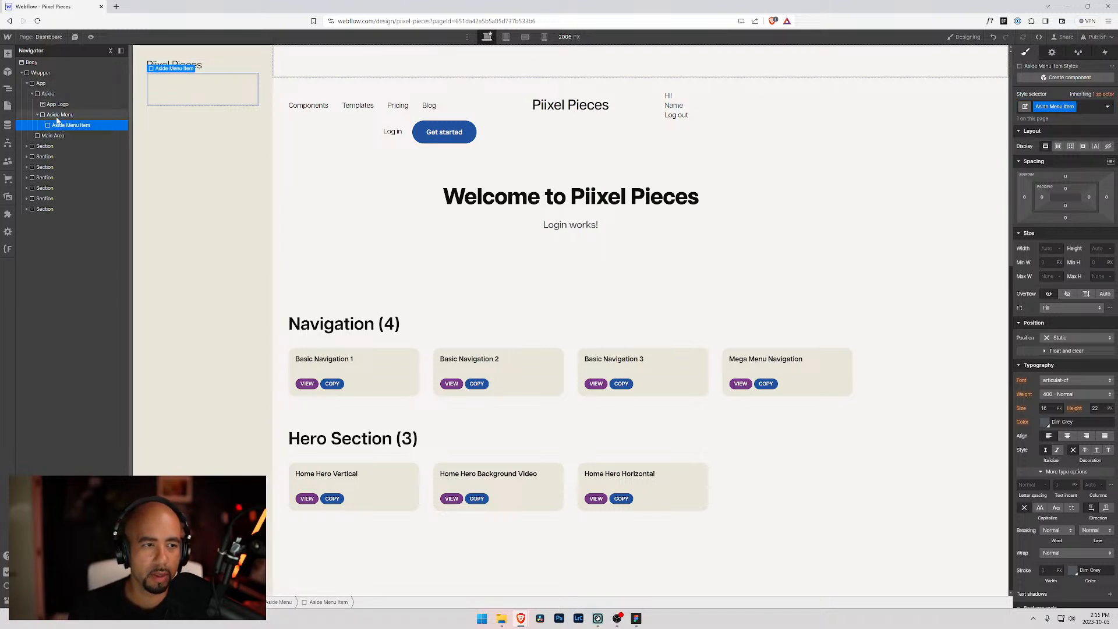
key(alt+Tab)
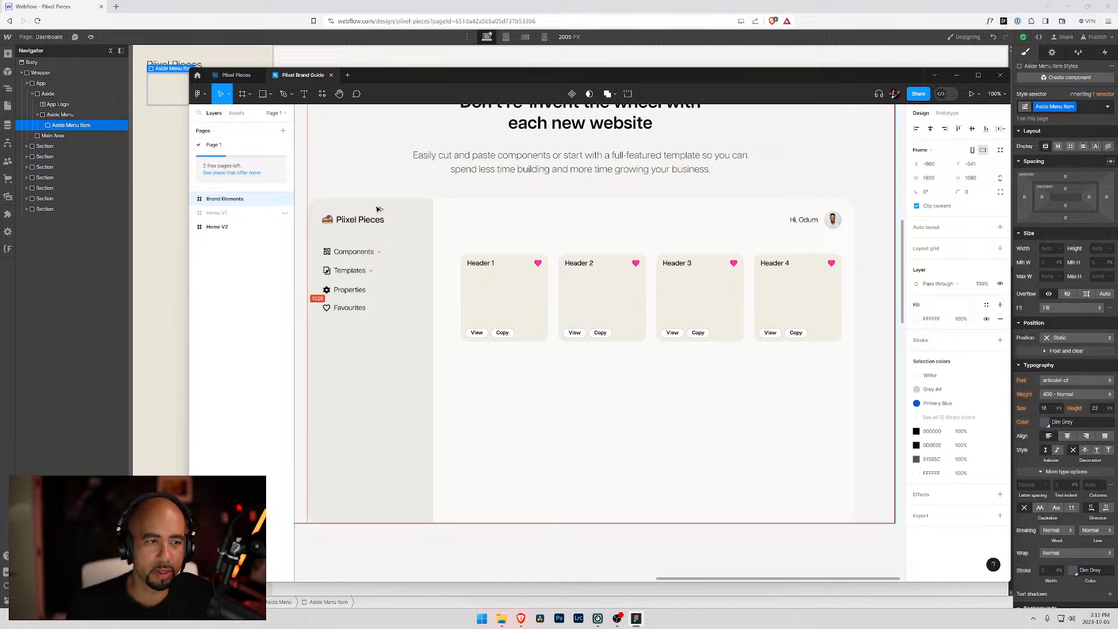
click(117, 124)
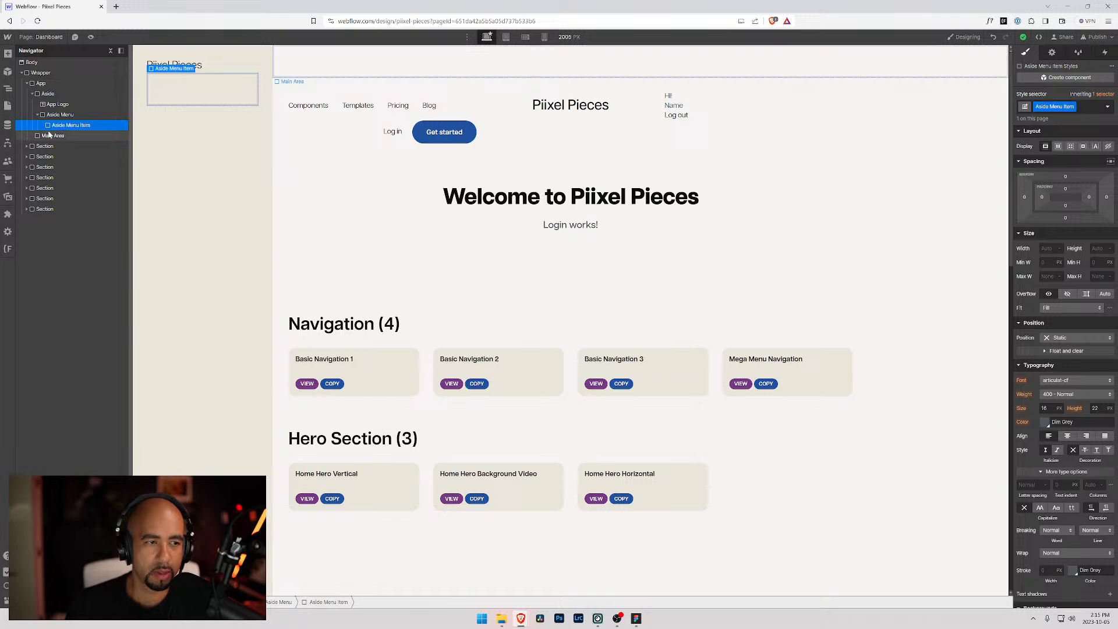
key(alt+Tab)
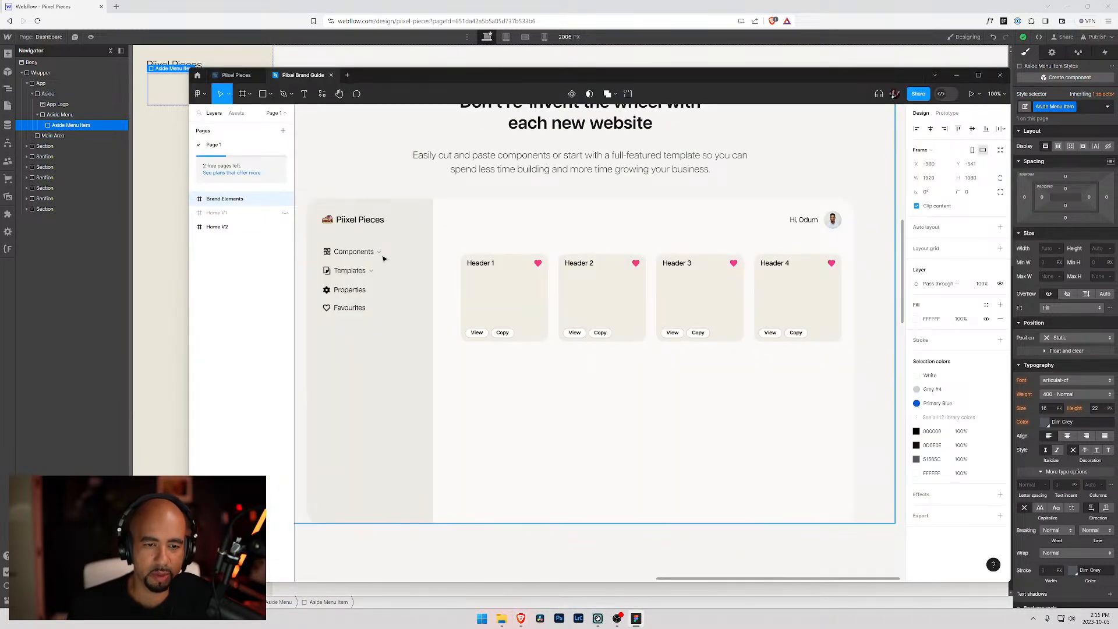
key(alt+Tab)
- Add an Image element inside Aside Menu Item and use the done.svg checkmark asset for it
click(52, 116)
click(57, 126)
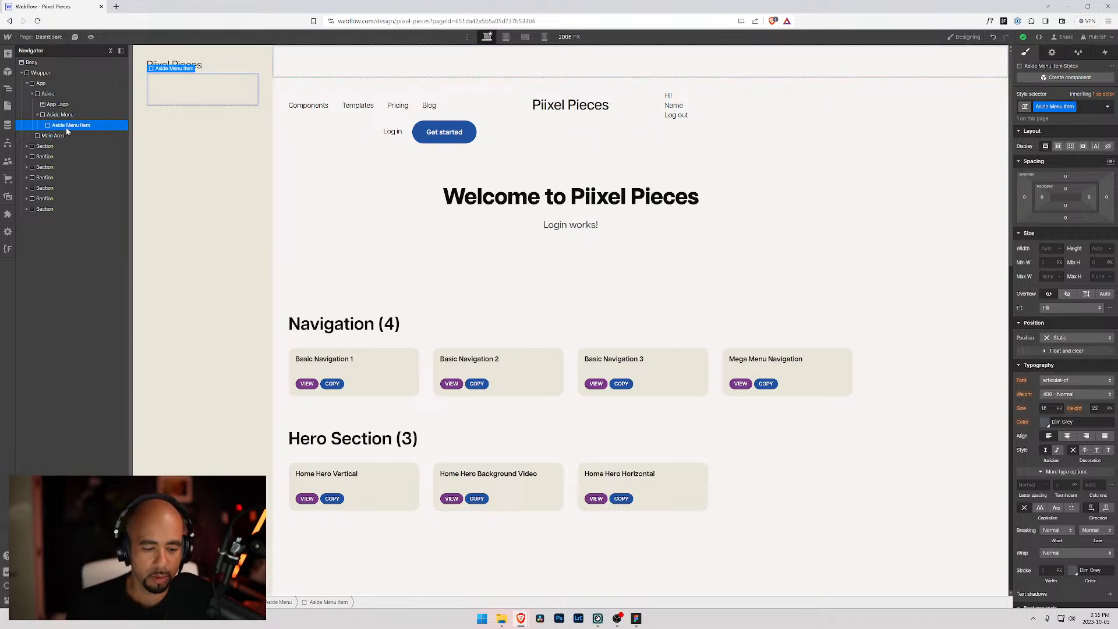
key(ctrl+e)
text(image)
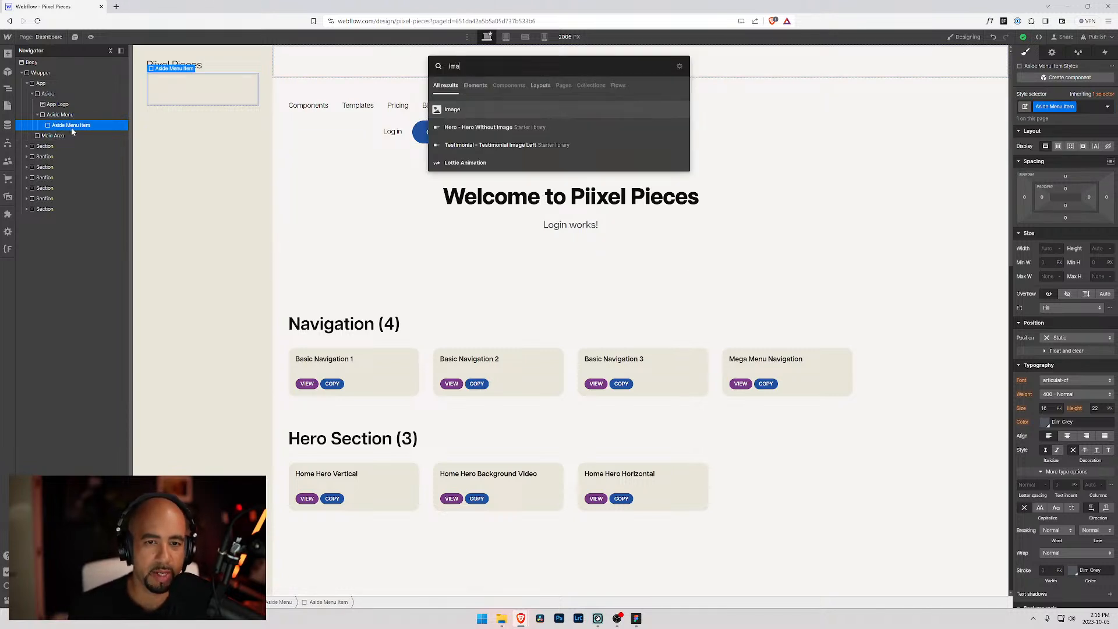
key(Return)
click(156, 212)
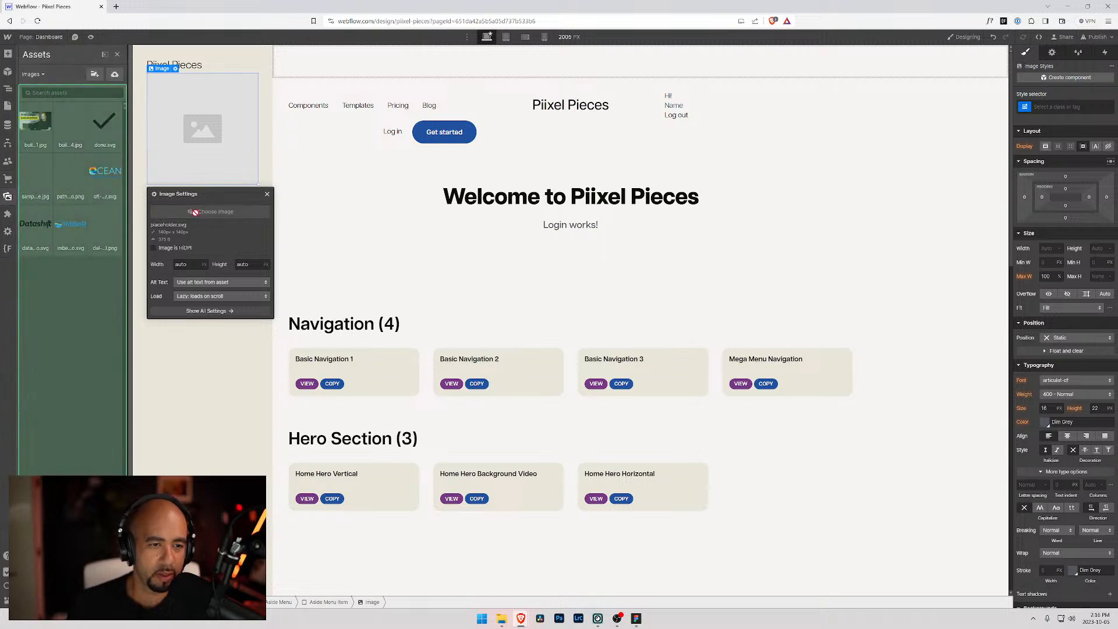
click(103, 143)
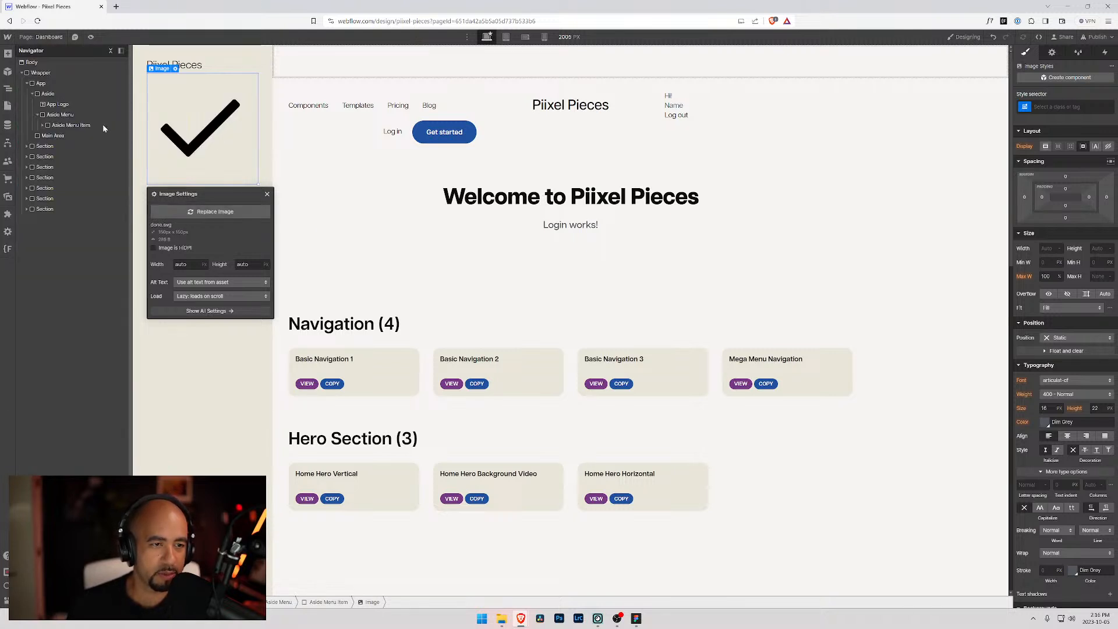
- Give the checkmark image inside Aside Menu Item the class Aside Menu Icon
click(47, 125)
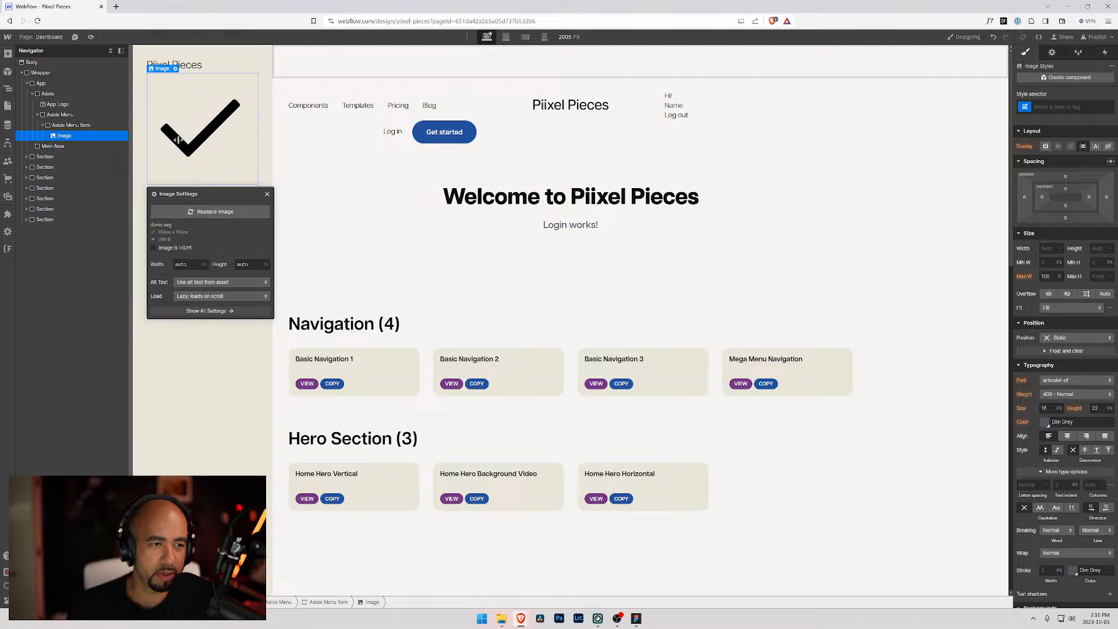
key(ctrl+Return)
text(Asid)
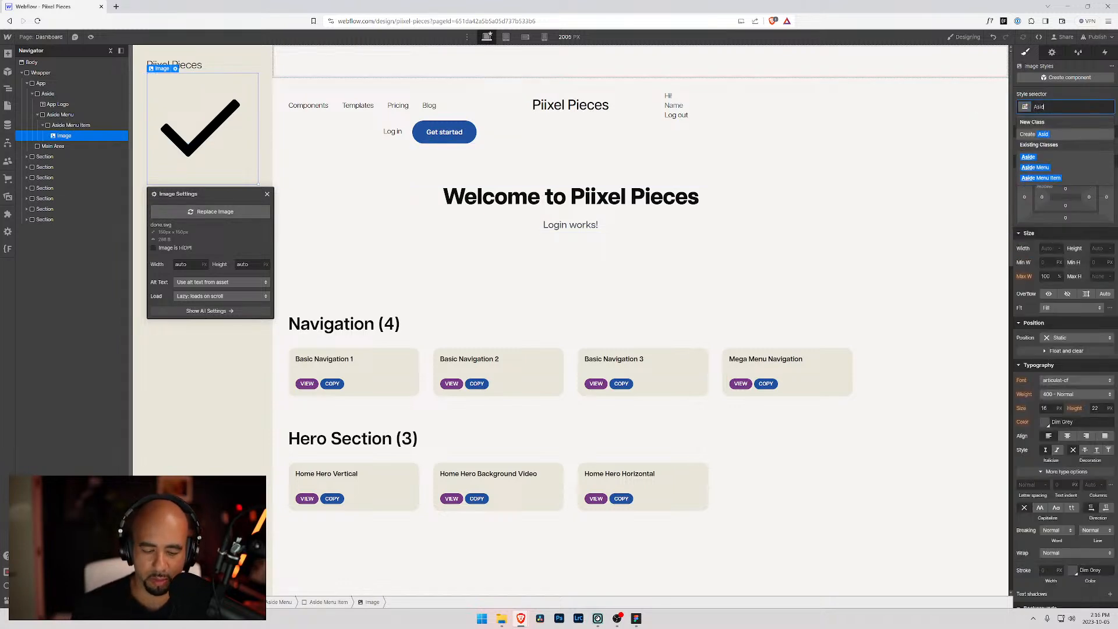
text(e Menu Icon)
key(Return)
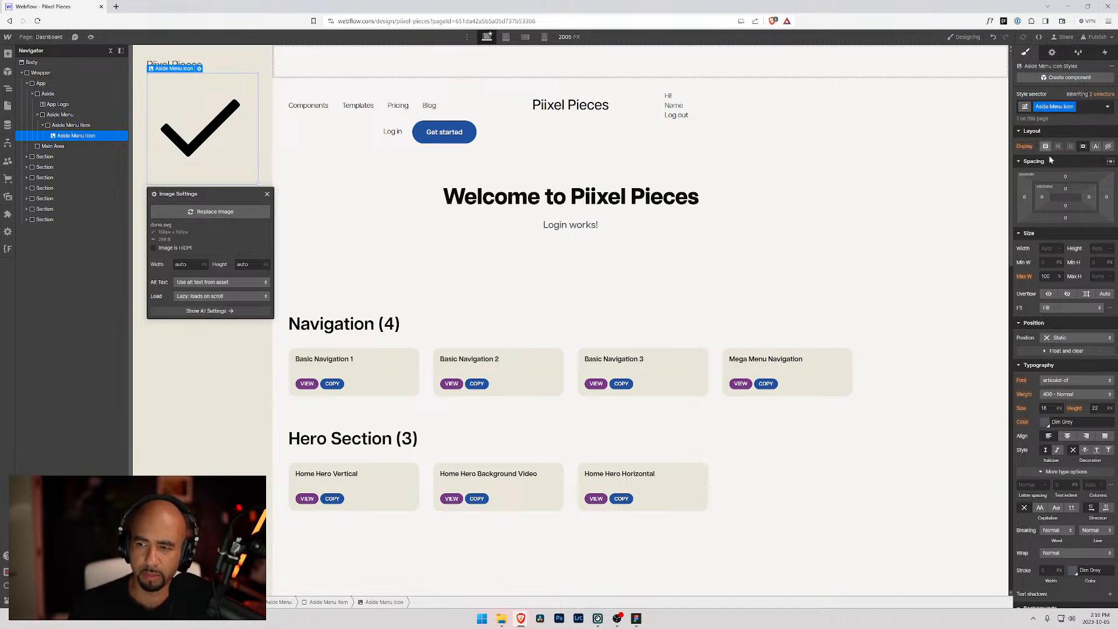
- Set the width of Aside Menu Icon to 1.5 rem
click(1050, 247)
text(25)
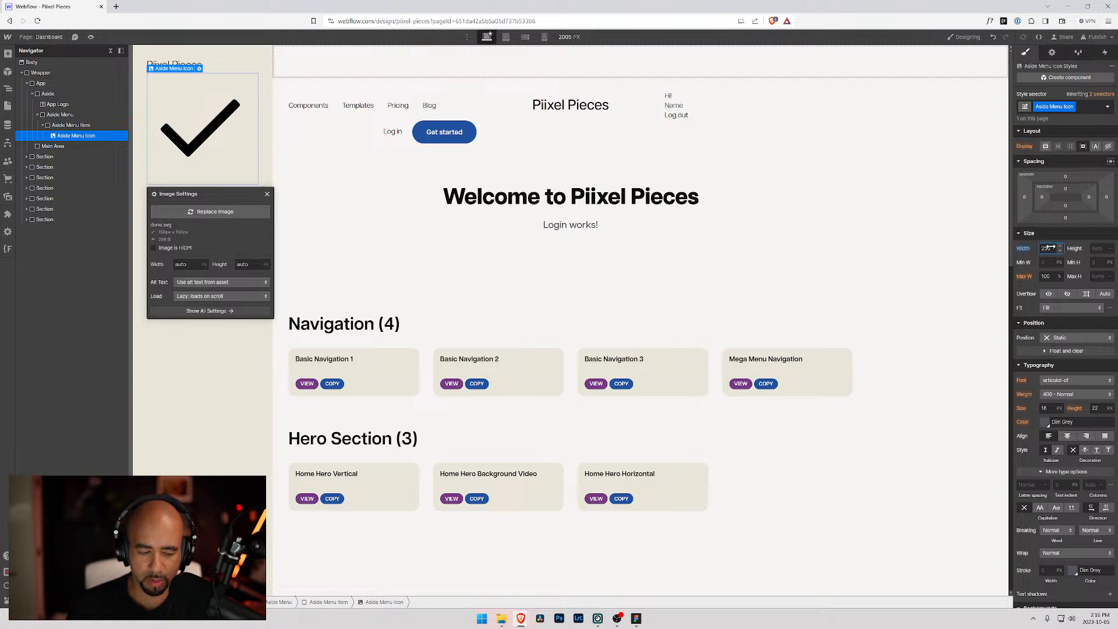
text(0)
key(Return)
text(1)
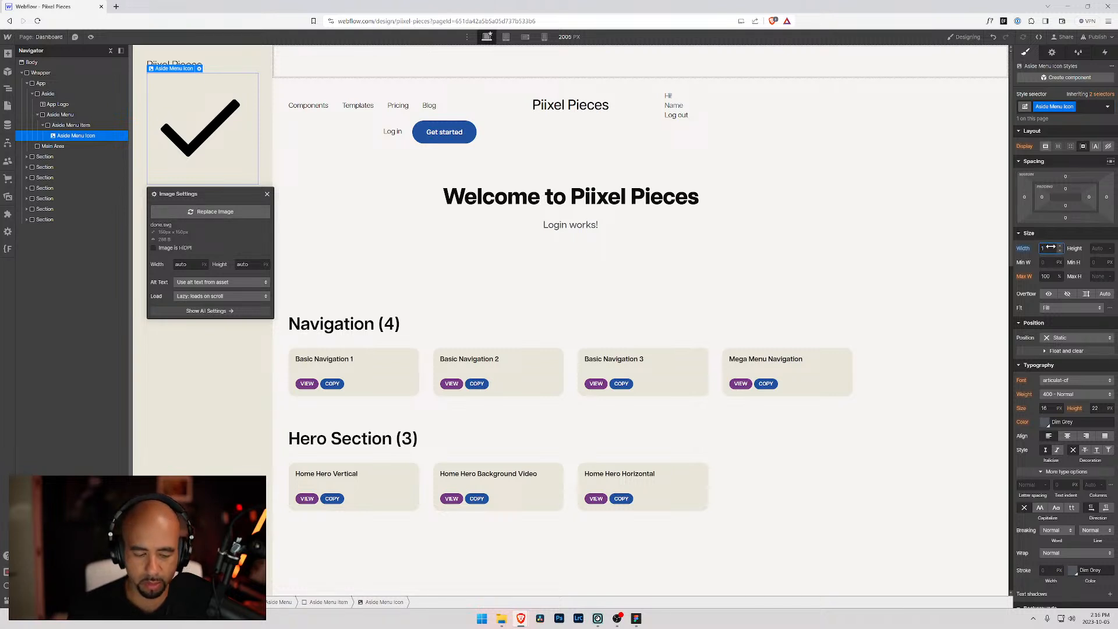
text(.5rem)
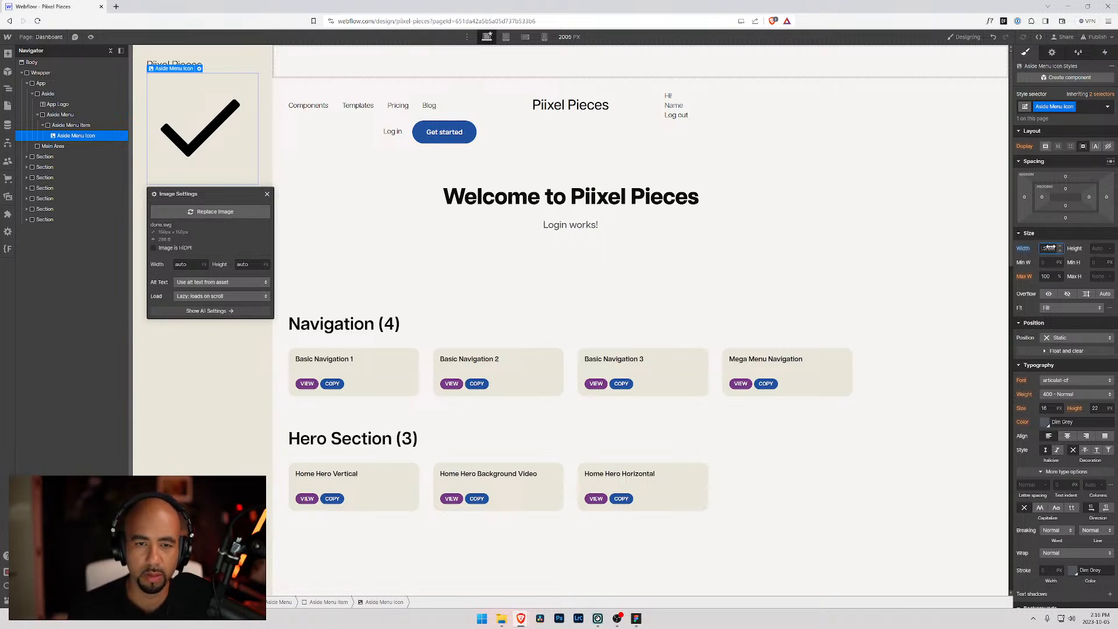
key(Return)
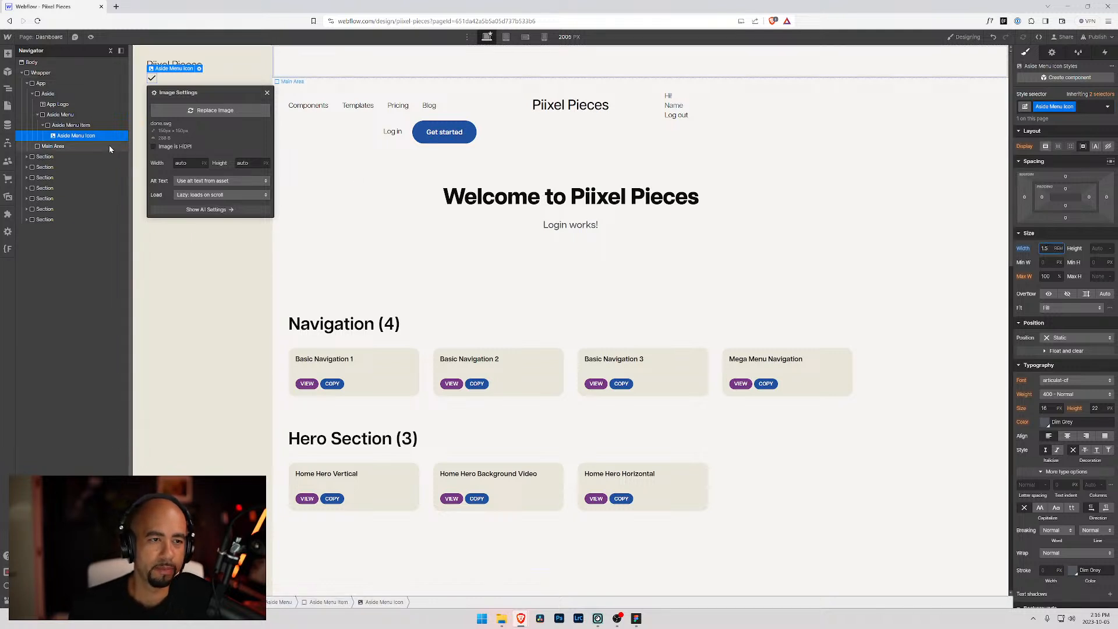
- Add a Text Block inside Aside Menu Item with the text Components
click(73, 125)
key(ctrl+k)
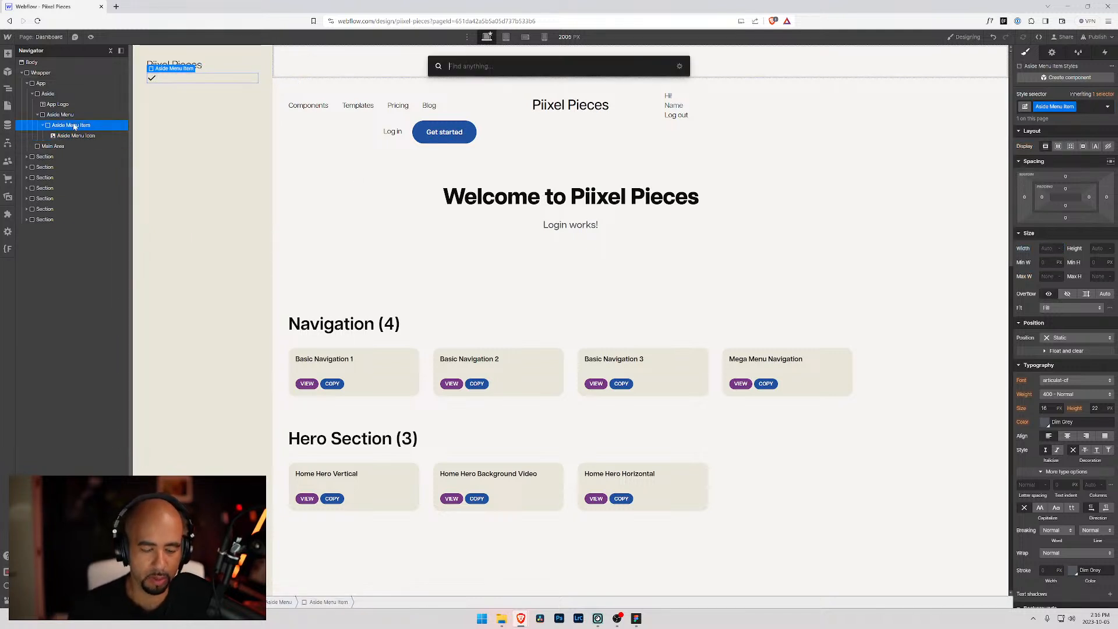
text(tex)
key(Return)
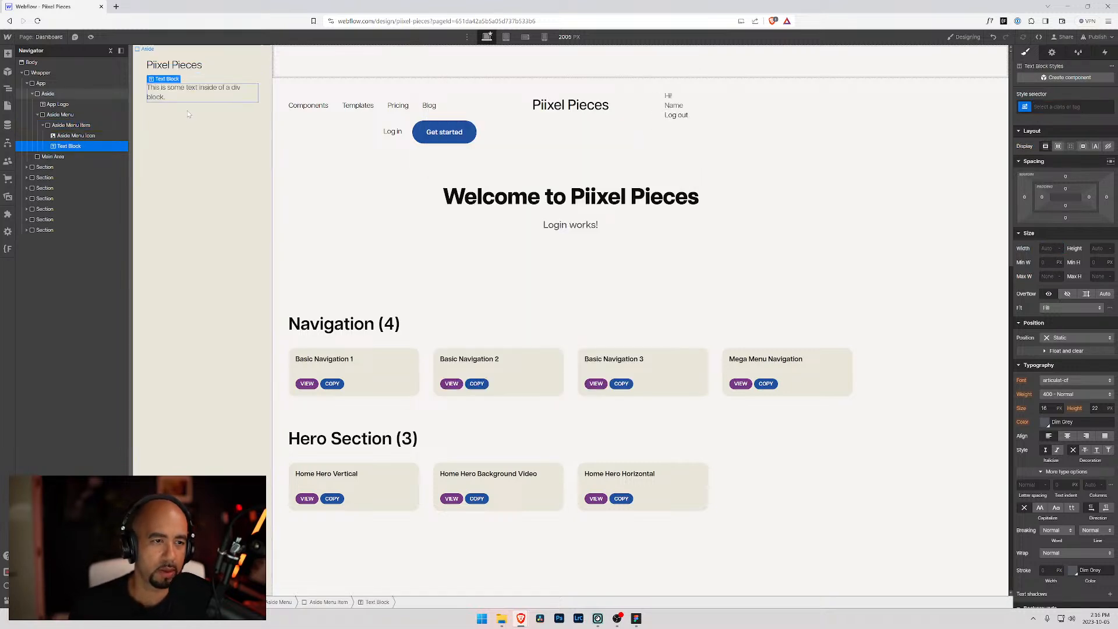
key(Return)
text(Components)
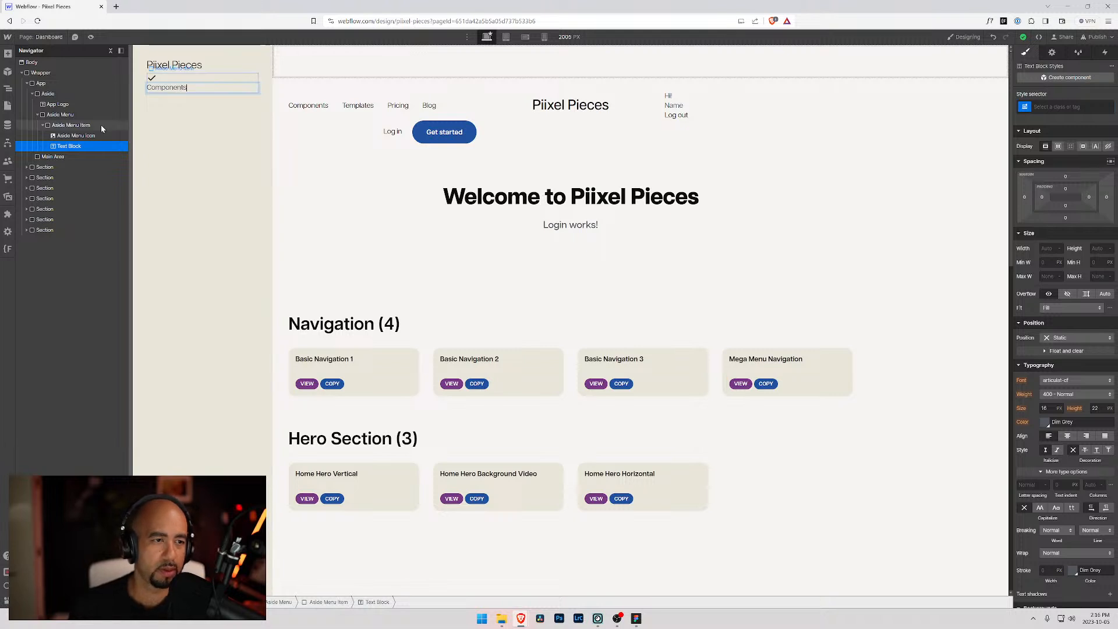
- Duplicate the Aside Menu Icon, move the copy below the Components text block, and delete that copy
click(61, 135)
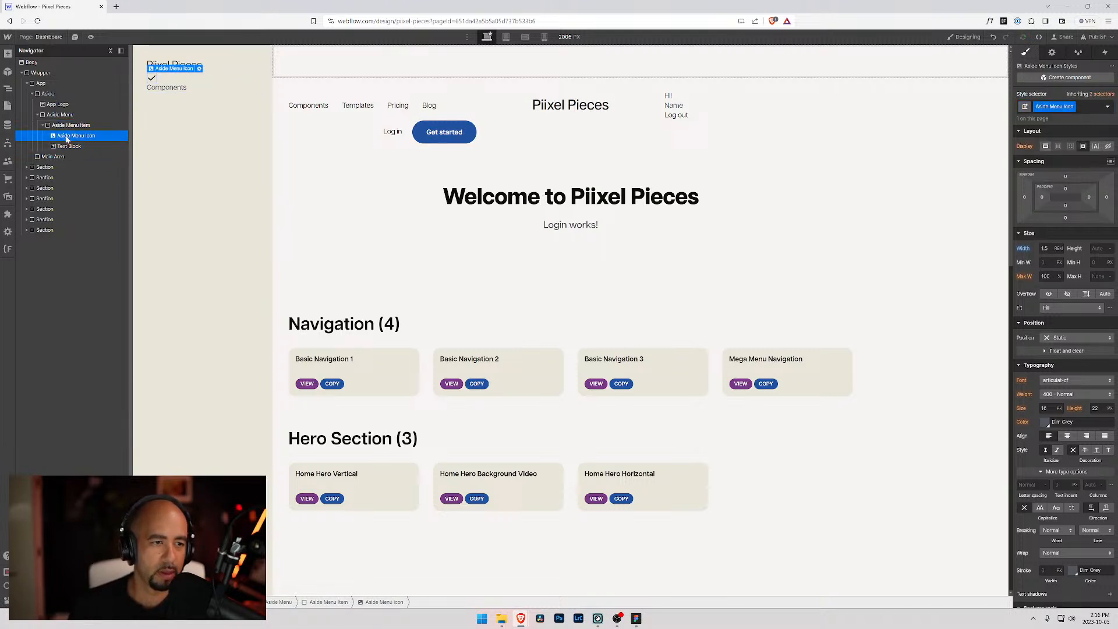
key(ctrl+d)
drag(74, 146, 76, 161)
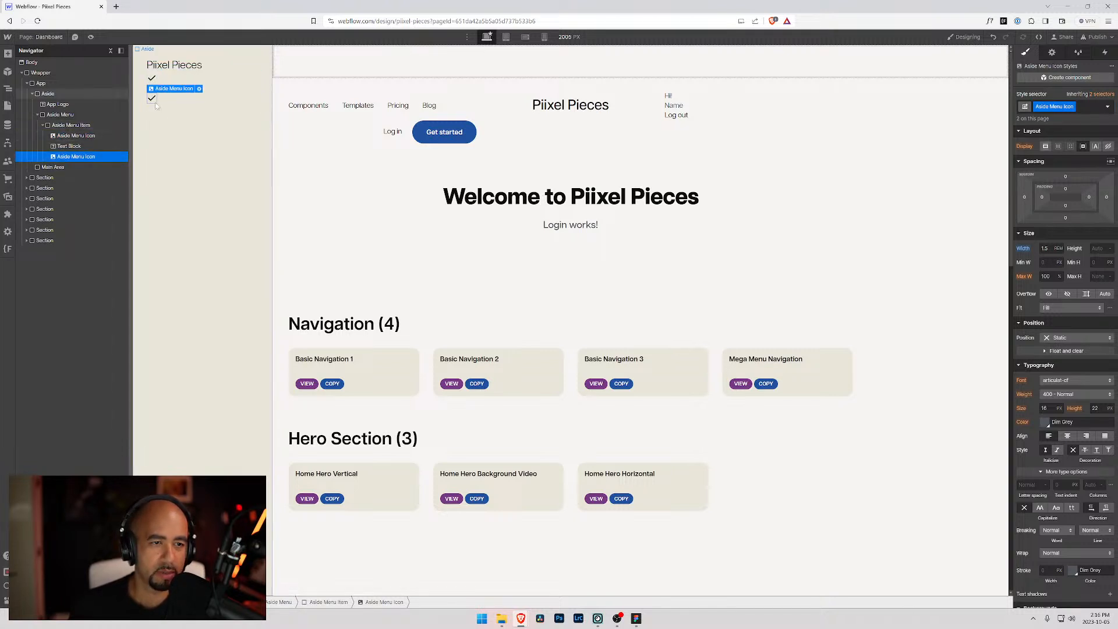
click(1072, 106)
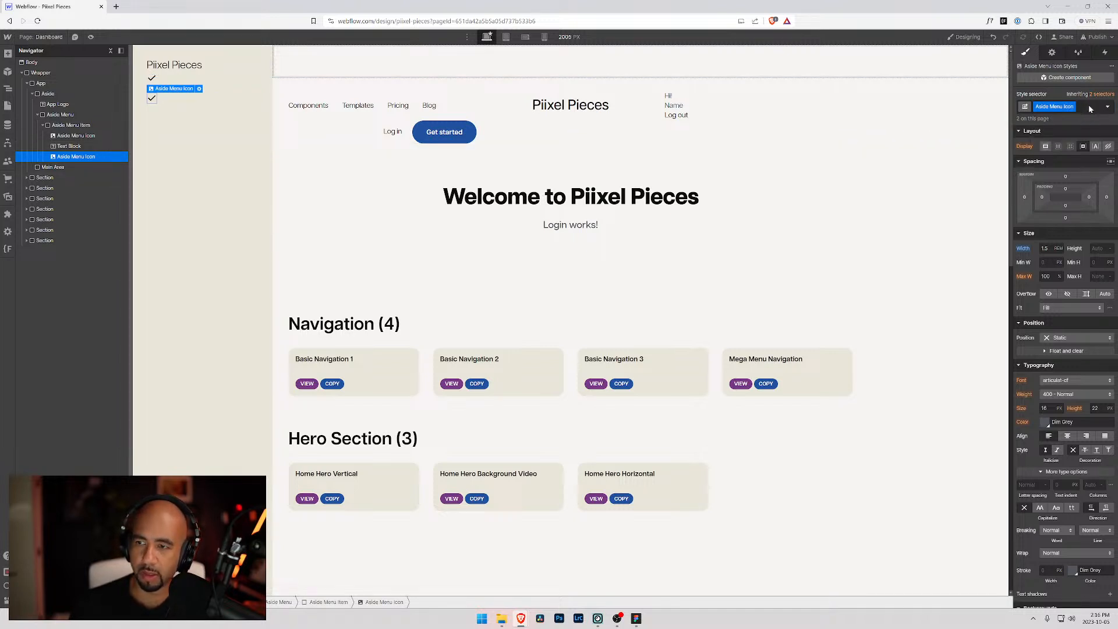
key(Delete)
key(shift+a)
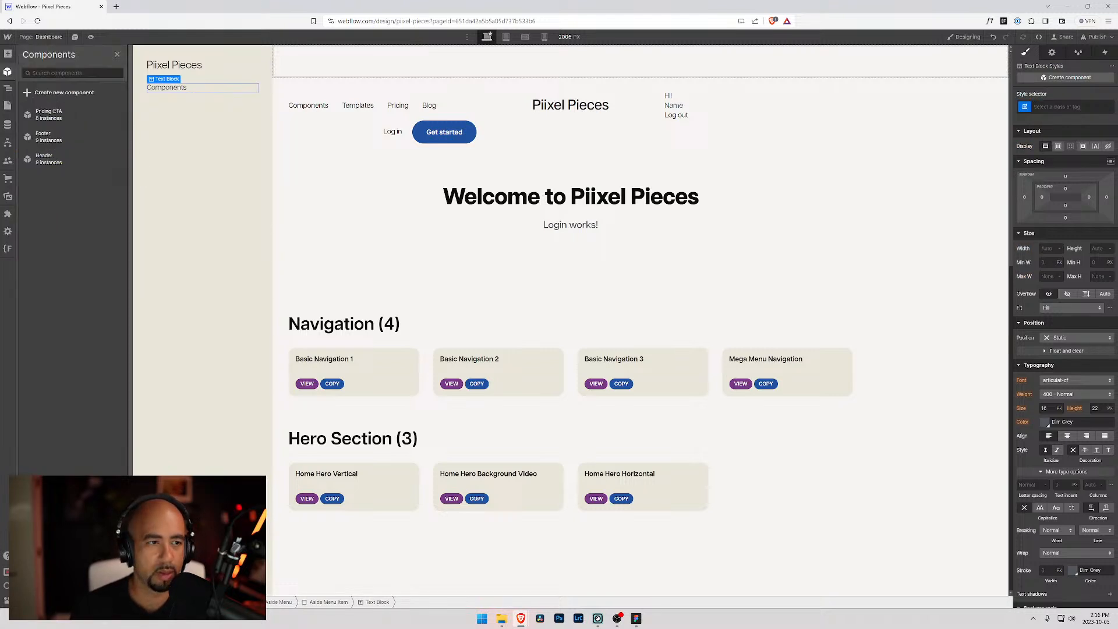
key(z)
- Write the class name Aside Menu Dropdown Icon for the text block, copy it and clear the entry
key(ctrl+Return)
text(Aside Menu D)
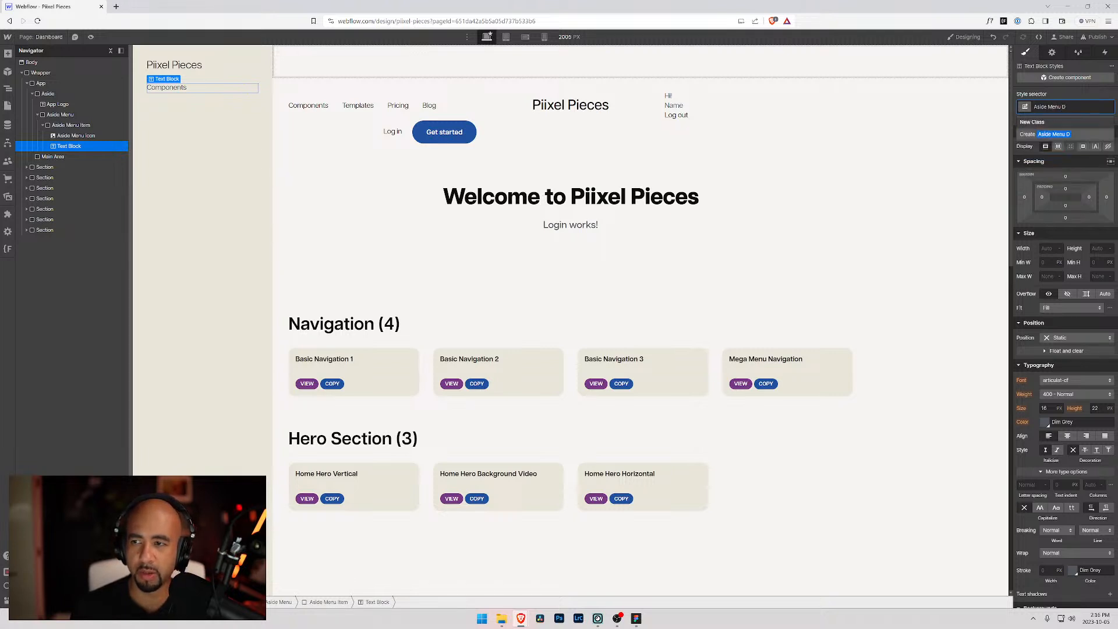
text(ropdo)
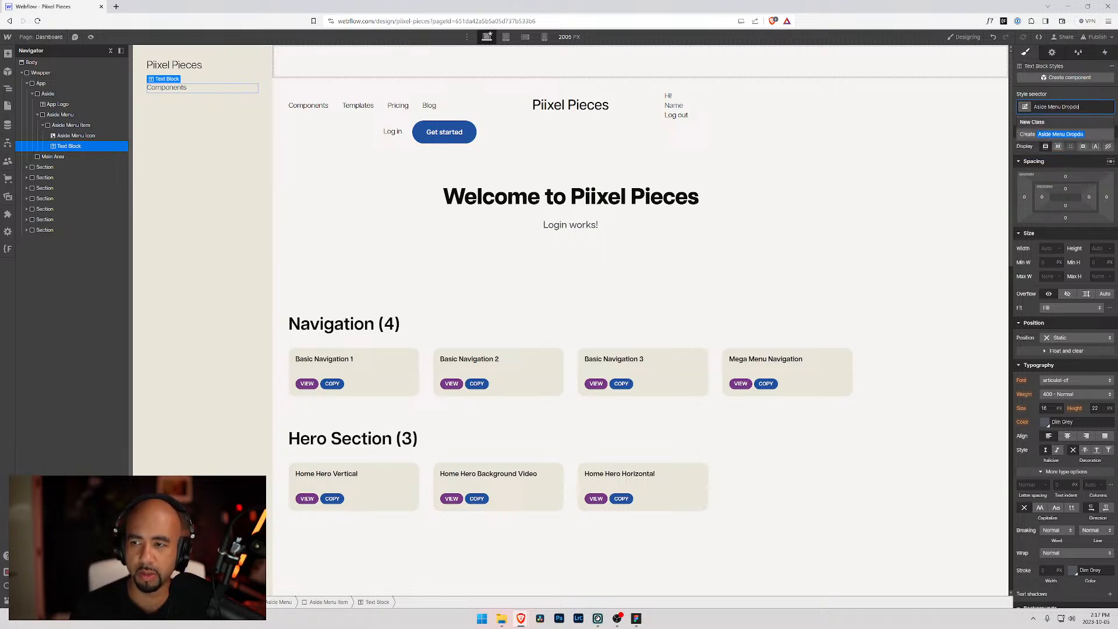
text(wn Icon)
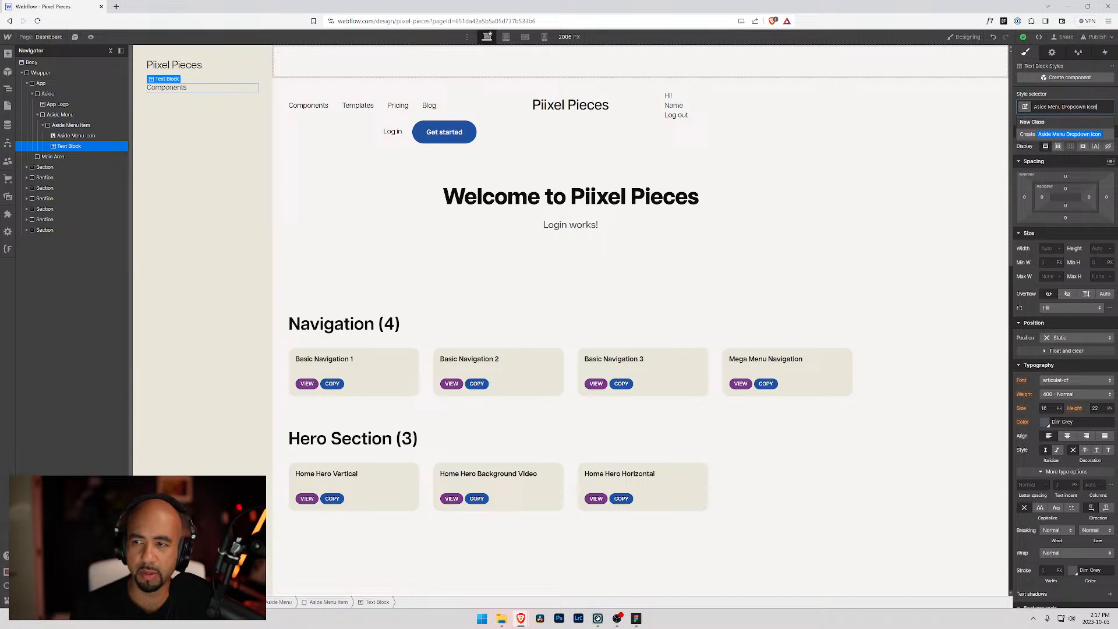
key(ctrl+a)
key(ctrl+c)
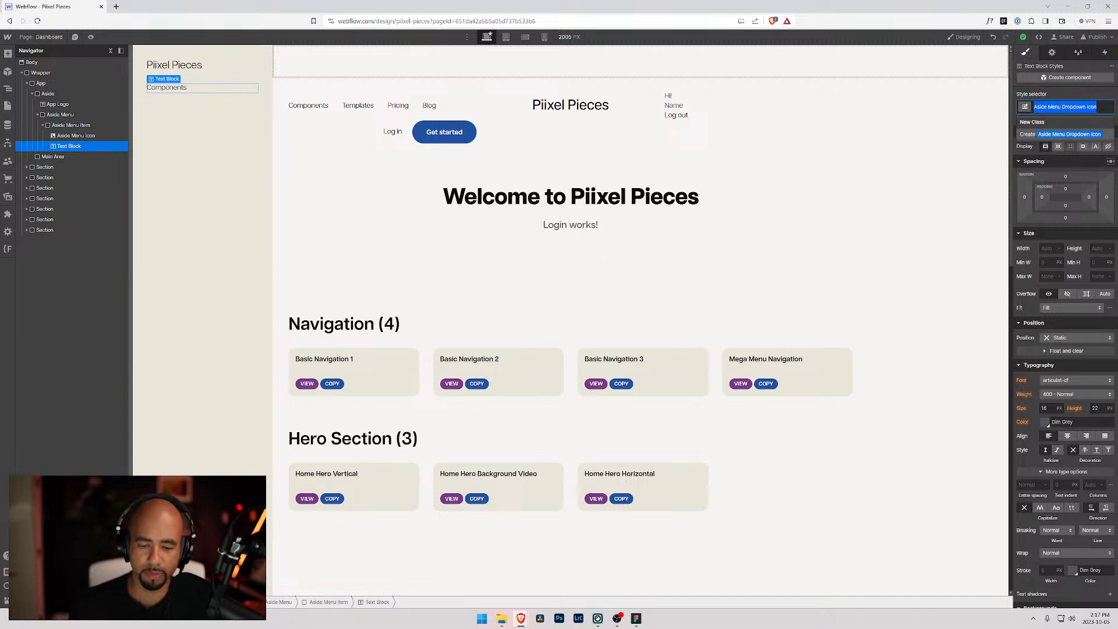
key(BackSpace)
- Try to add Aside Menu Dropdown Icon as a combo class on the Aside Menu Icon
click(72, 136)
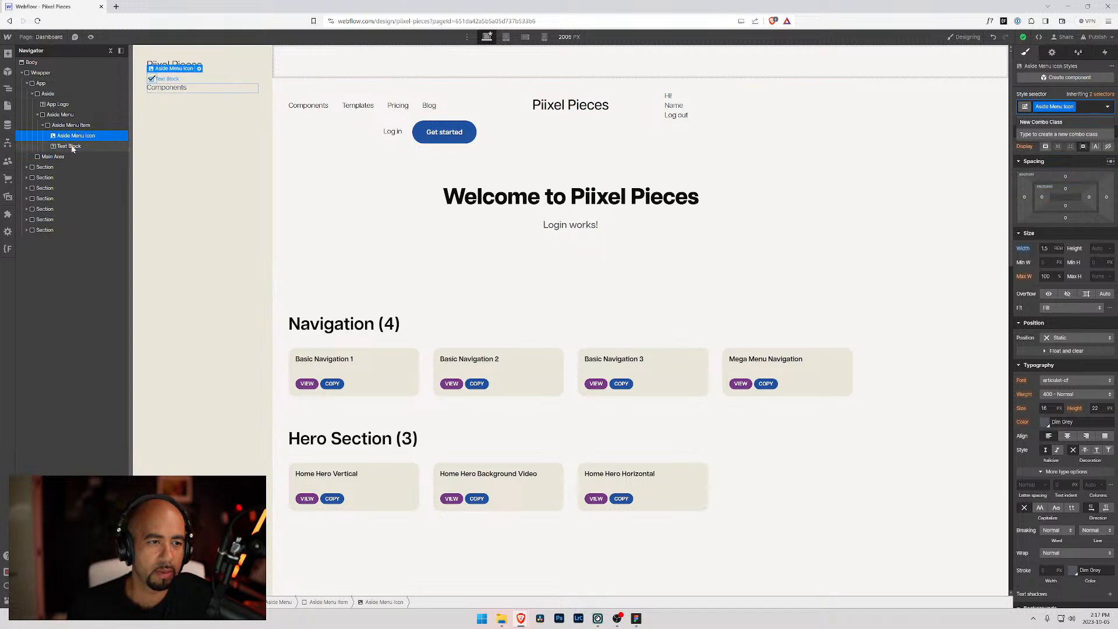
click(1079, 107)
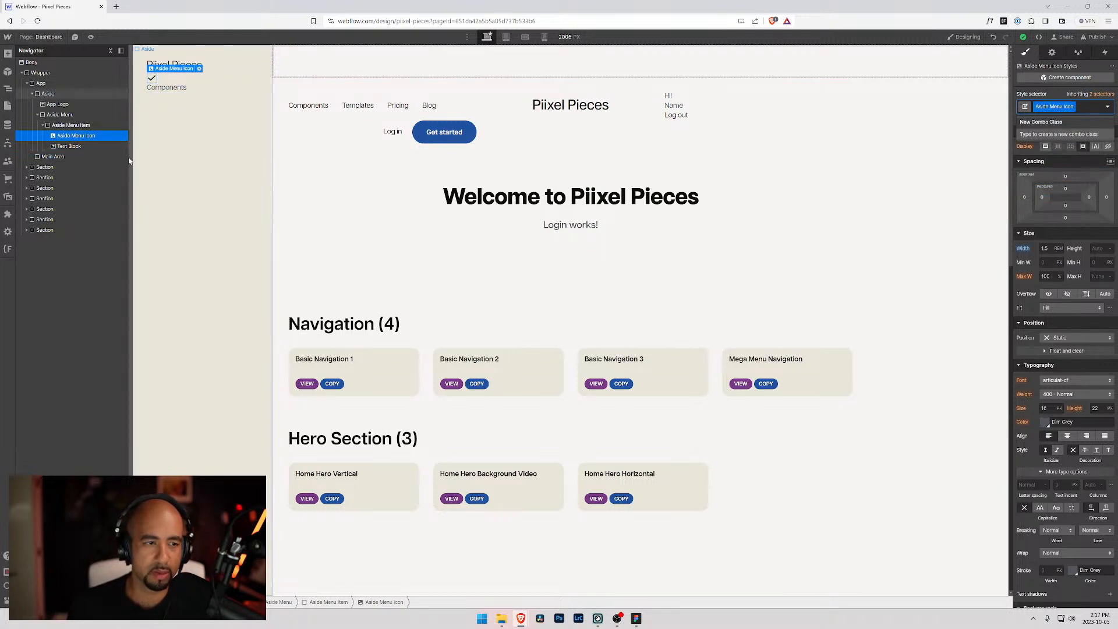
key(ctrl+v)
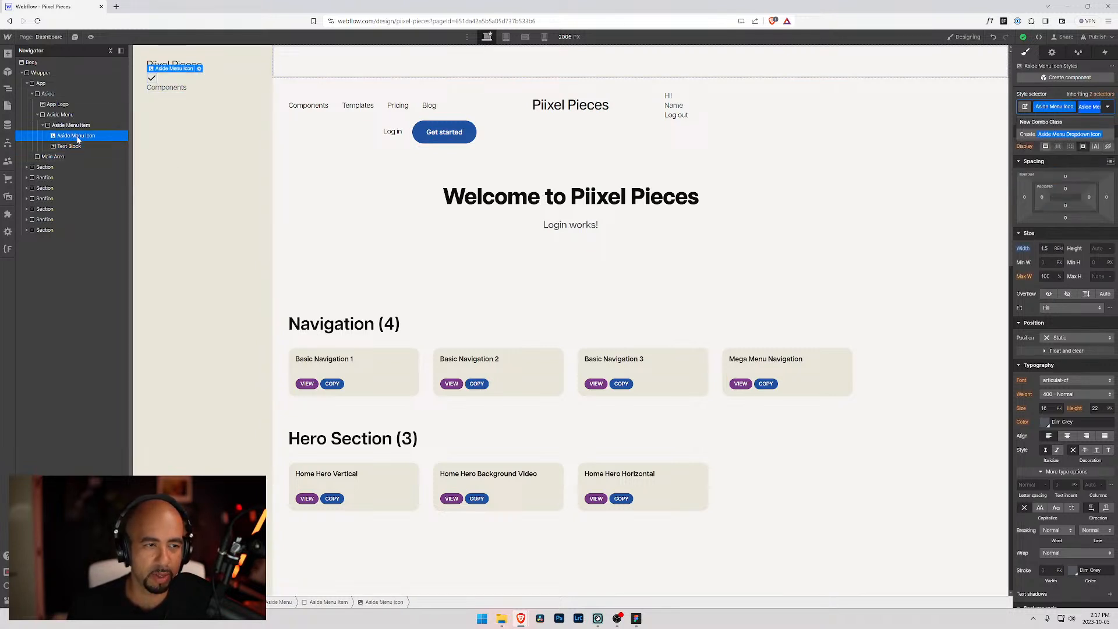
click(159, 104)
- Duplicate the checkmark icon above the Components text and place the copy below that text inside Aside Menu Item
click(151, 78)
right_click(151, 78)
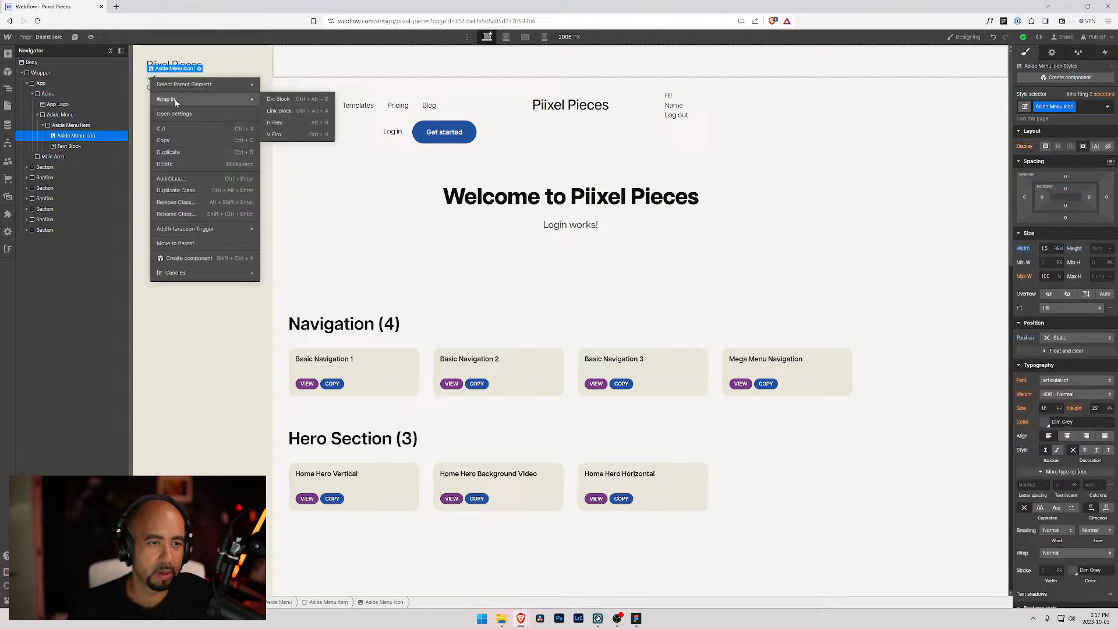
click(167, 152)
drag(64, 146, 64, 158)
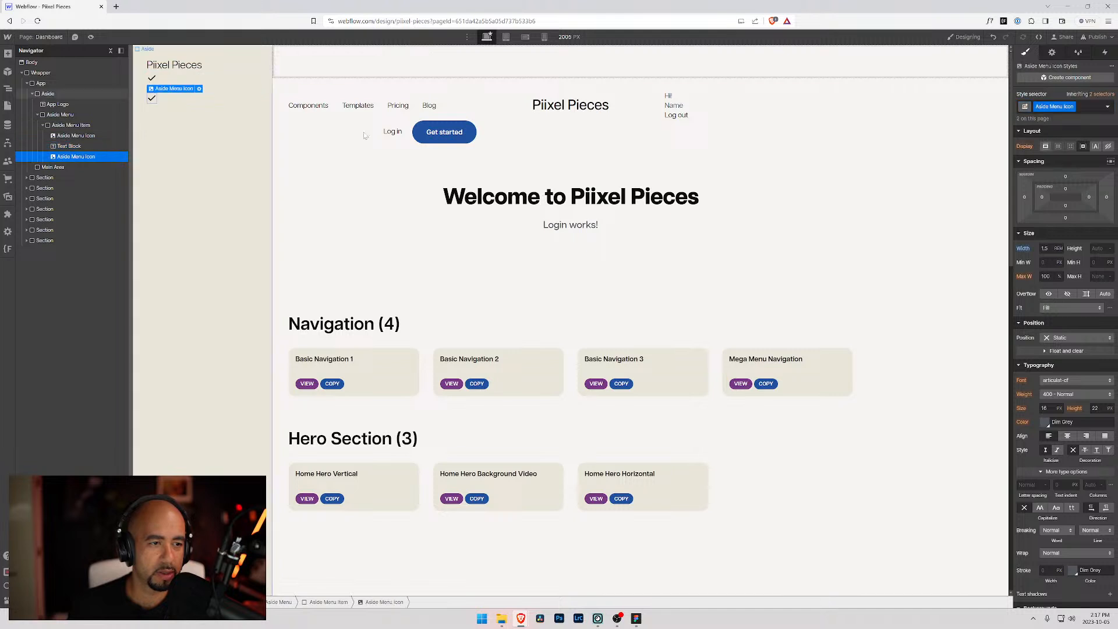
- Add the combo class Dropdown to the Aside Menu Icon below the Components text
click(1089, 107)
text(Di)
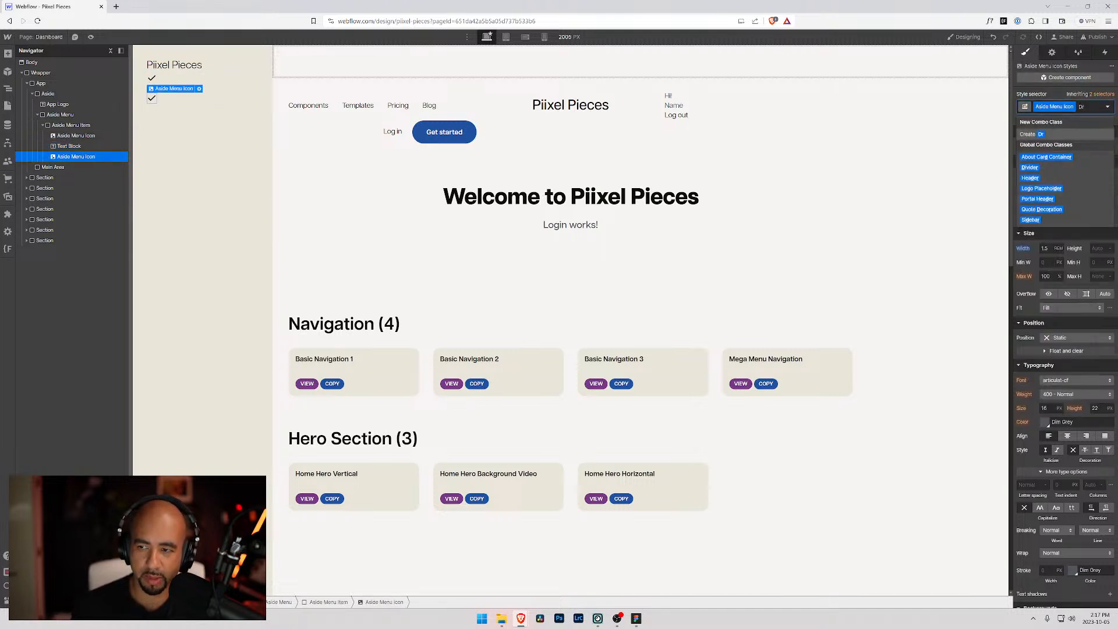
text(opdown)
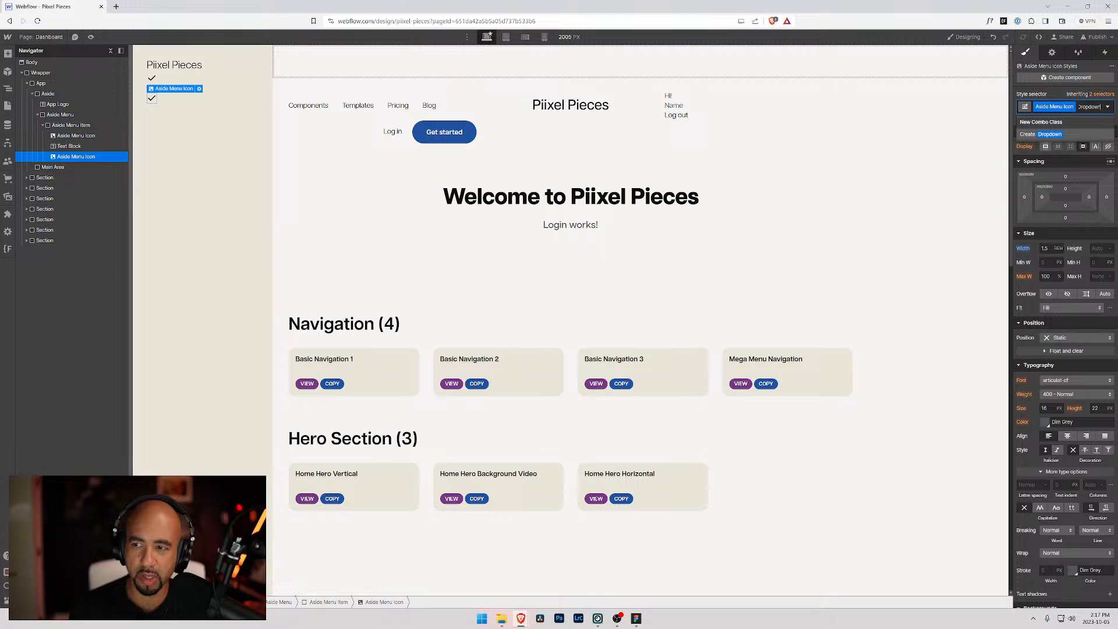
key(Return)
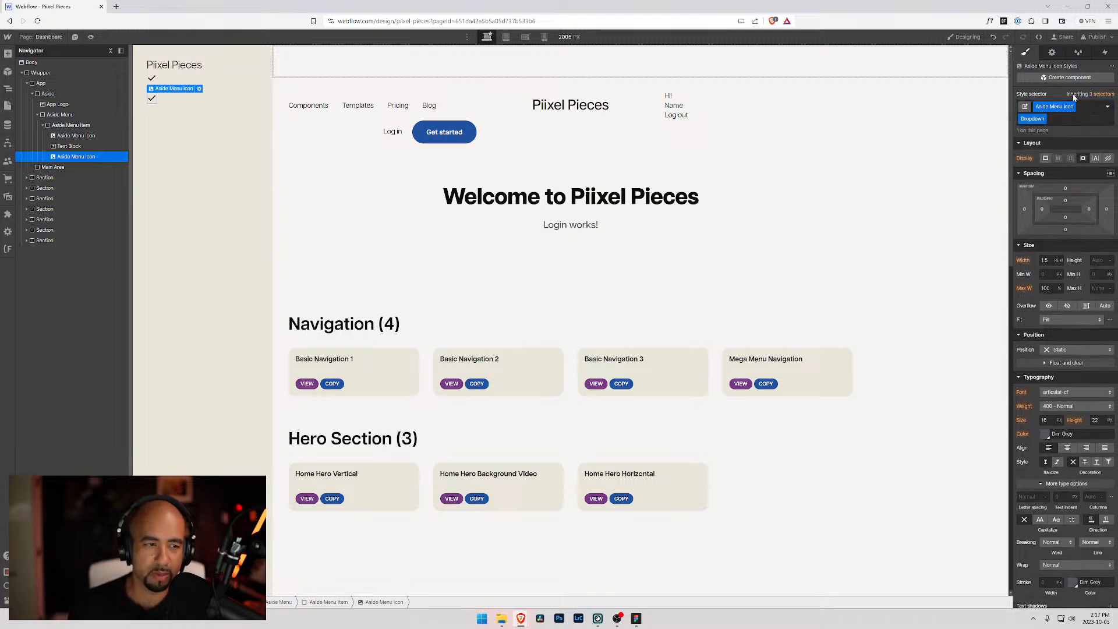
- Set the width of the Dropdown variant of the Aside Menu Icon to 1 rem
click(1049, 259)
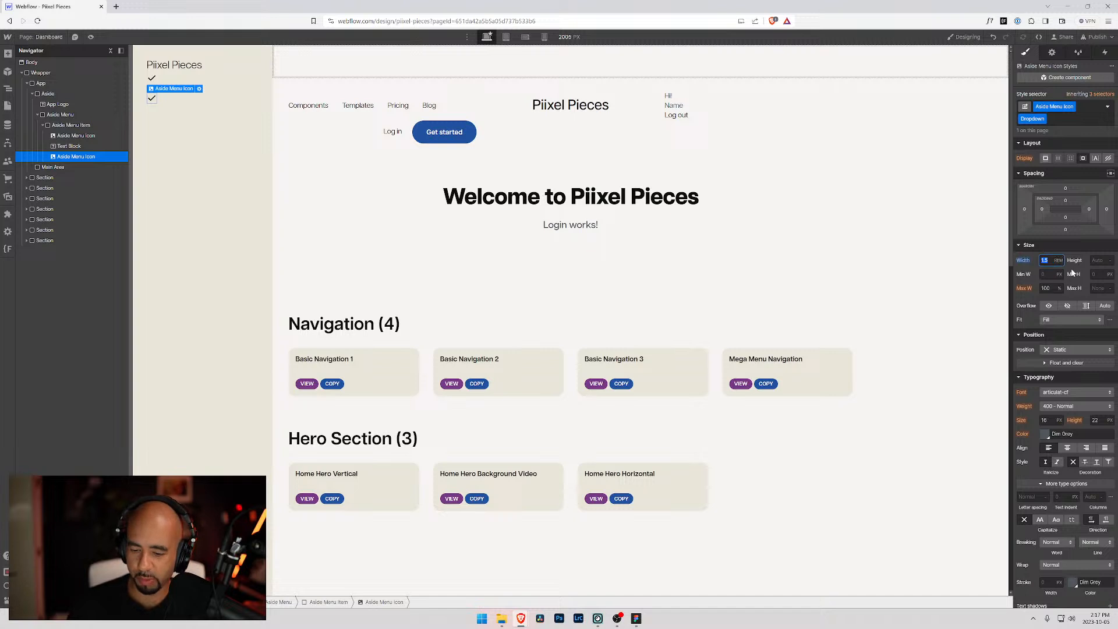
text(1)
key(Return)
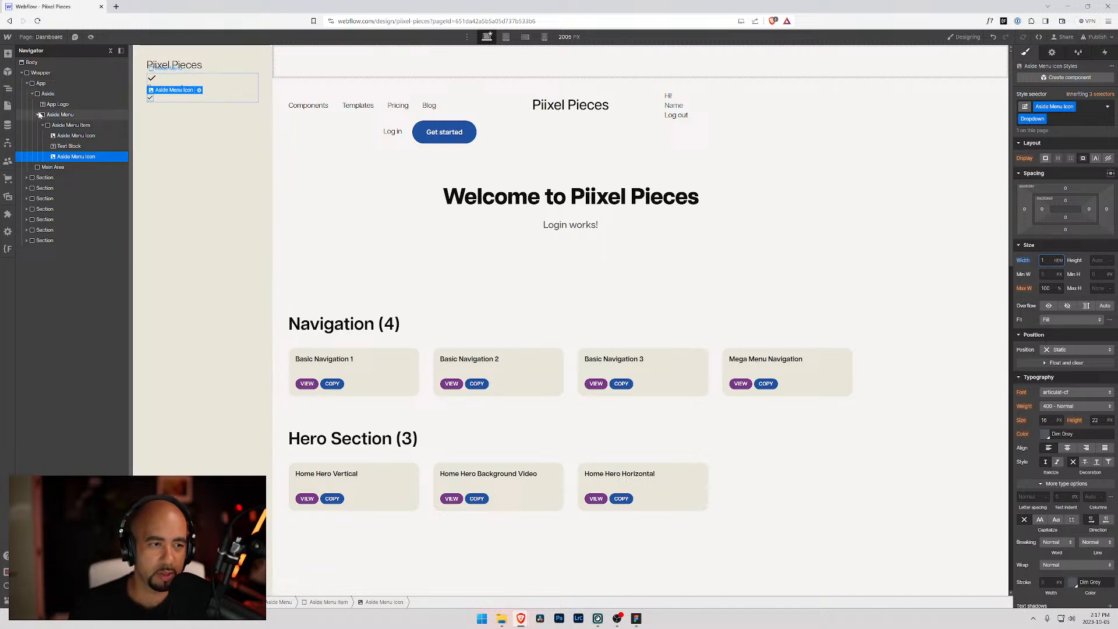
- Lay out Aside Menu Item as a horizontal flexbox with centred alignment and a 0.25 rem gap
click(64, 125)
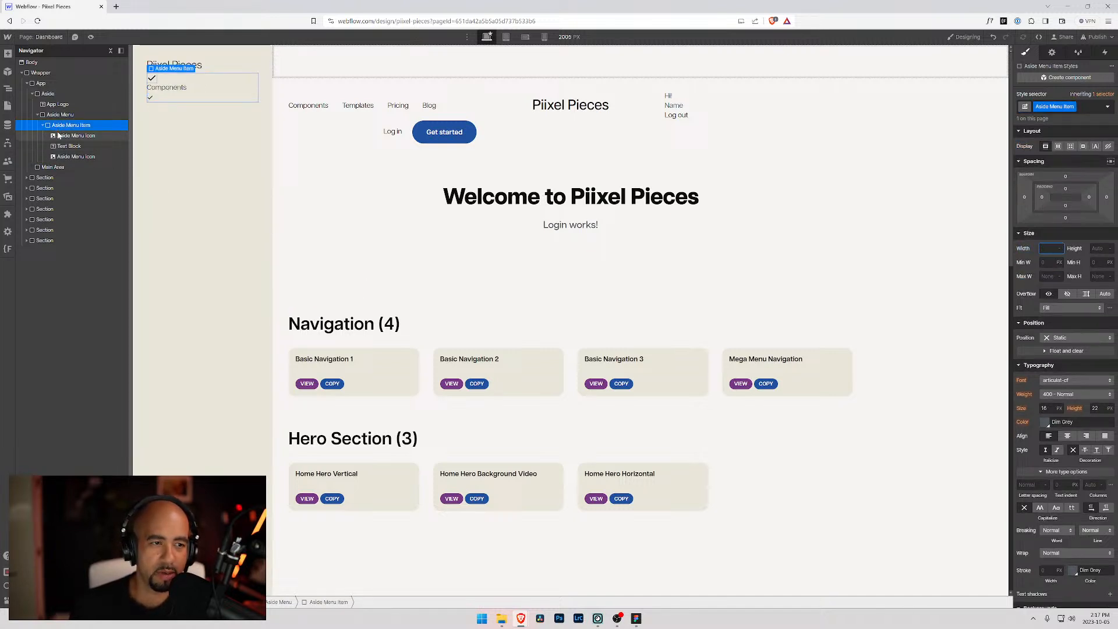
click(1059, 147)
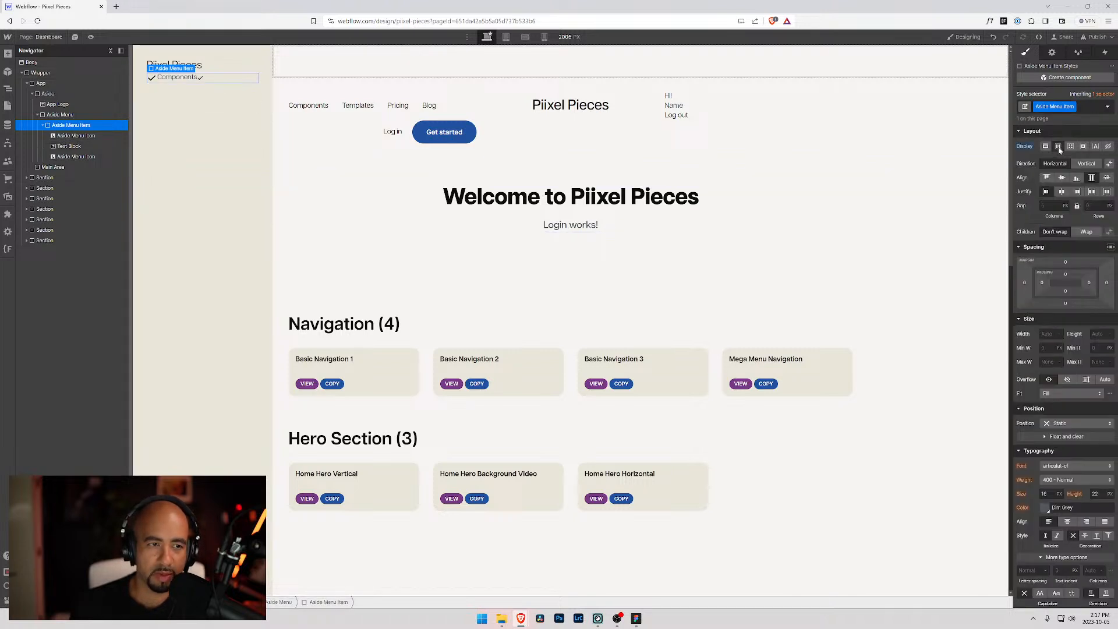
click(1061, 180)
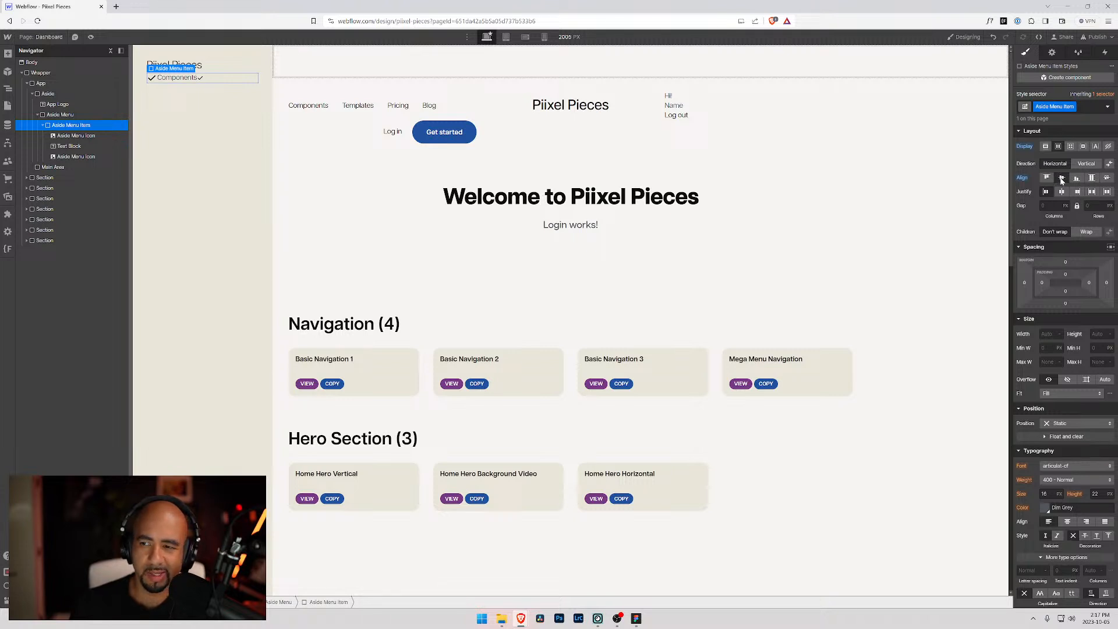
click(1050, 206)
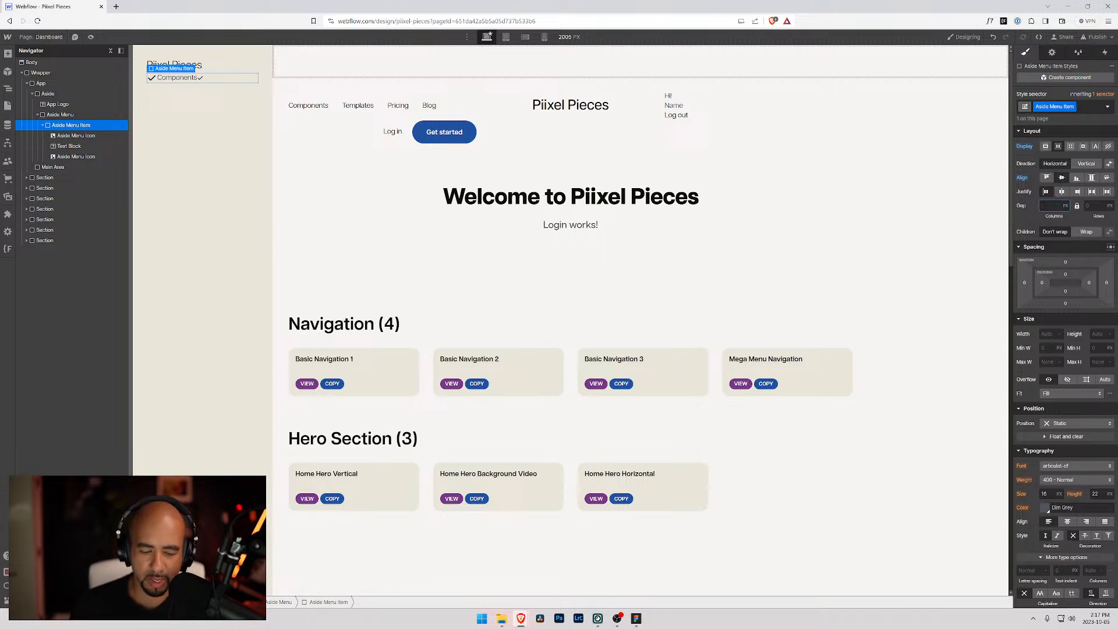
text(0.5rem)
key(Return)
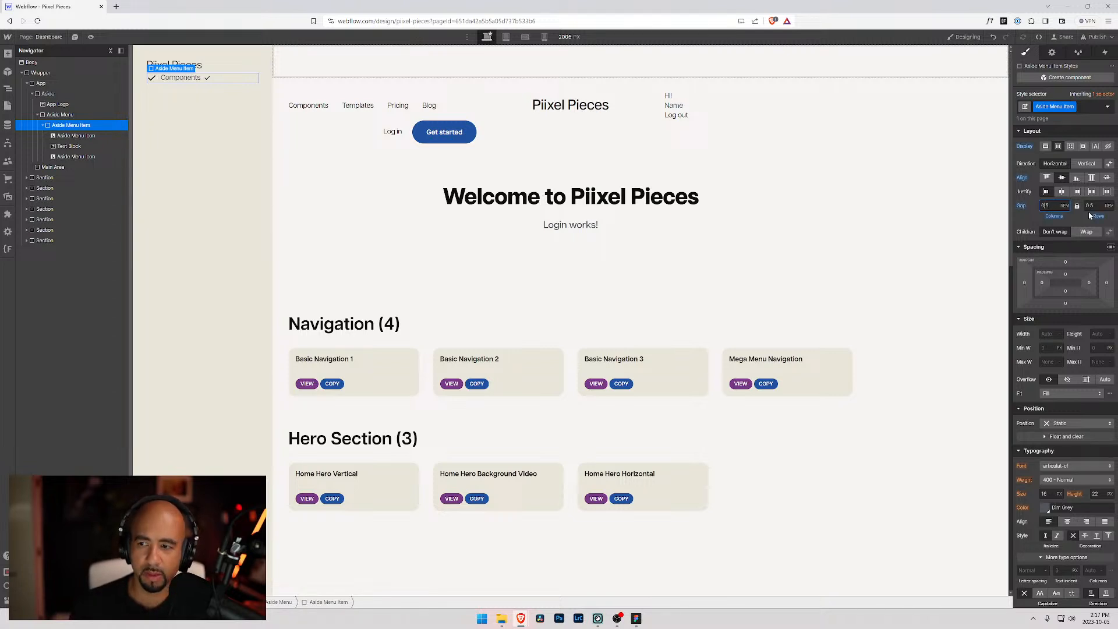
key(Return)
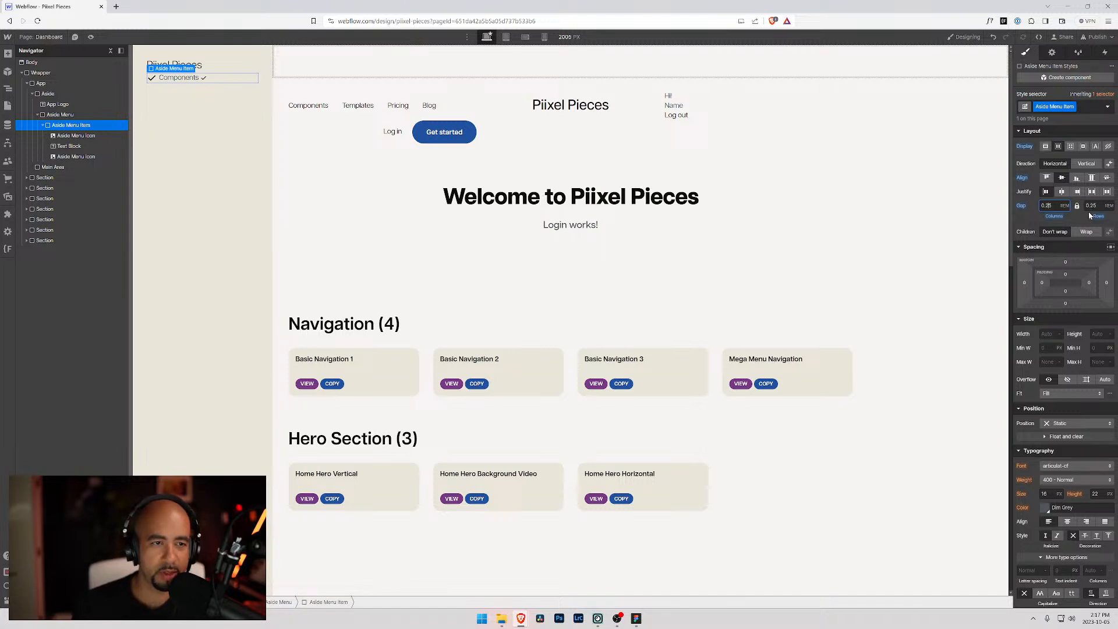
click(62, 137)
click(64, 127)
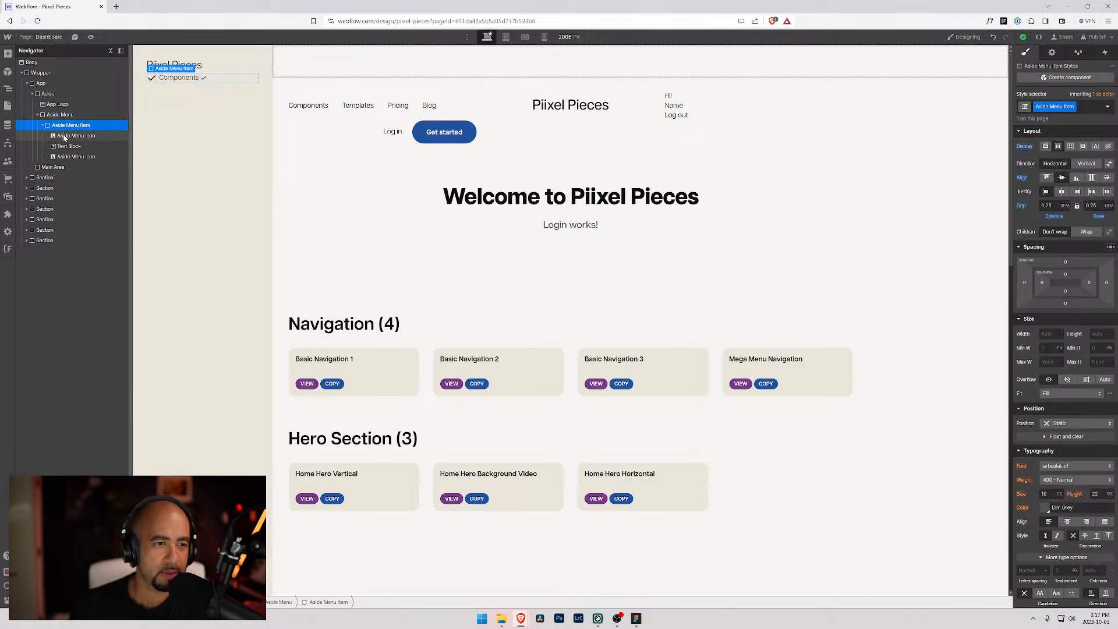
click(44, 126)
click(45, 127)
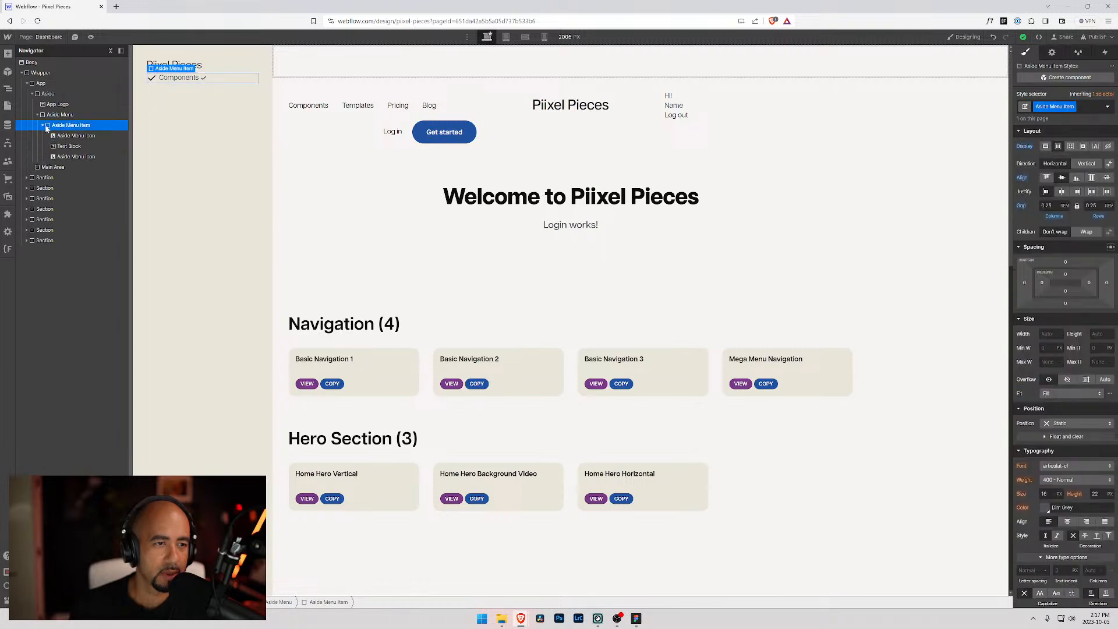
- Give the Components text block inside Aside Menu Item the new class Aside Menu Text
click(69, 146)
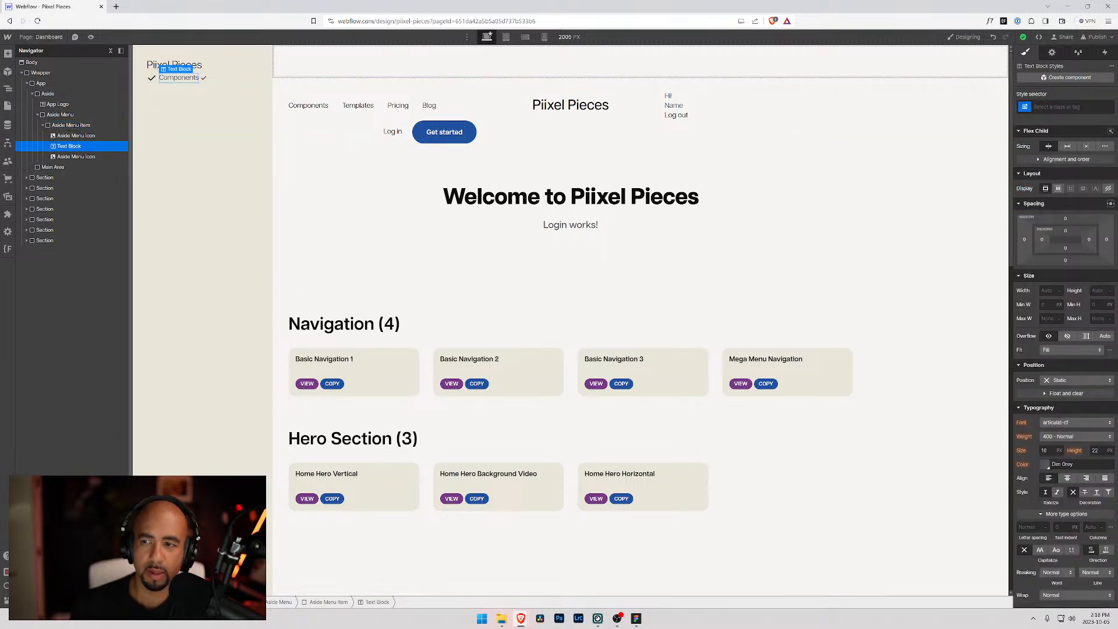
key(ctrl+Return)
text(Aside Menu )
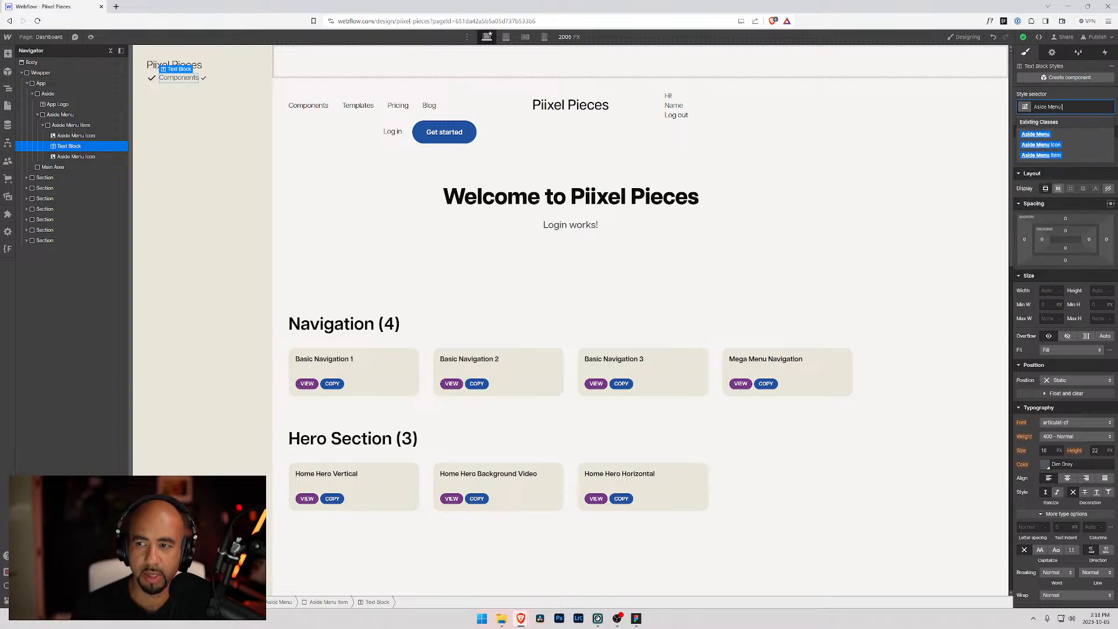
text(Text)
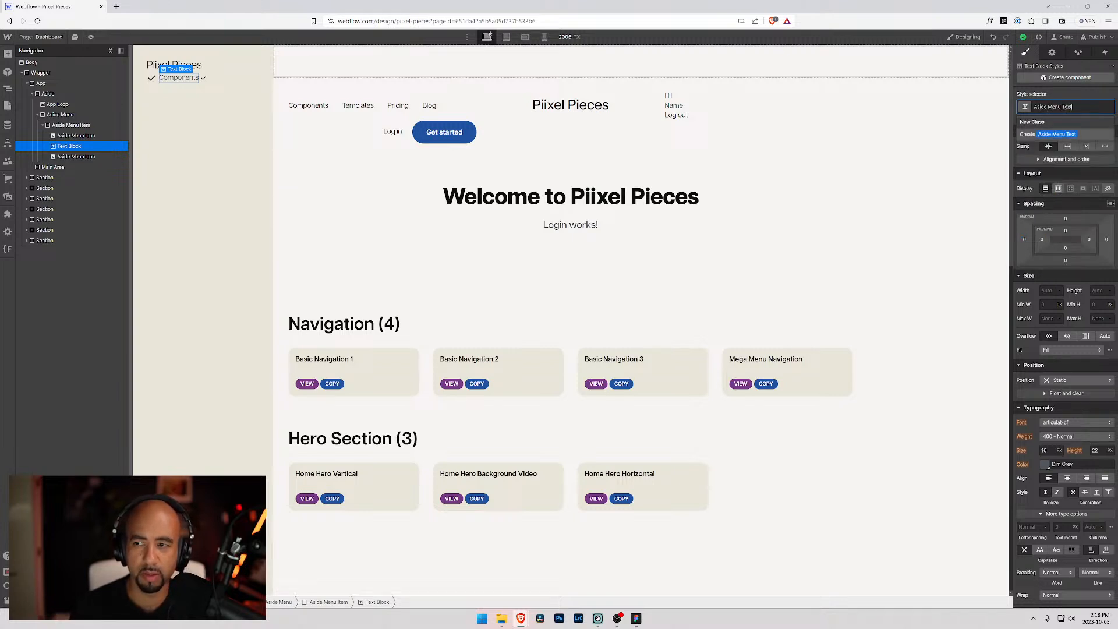
key(Return)
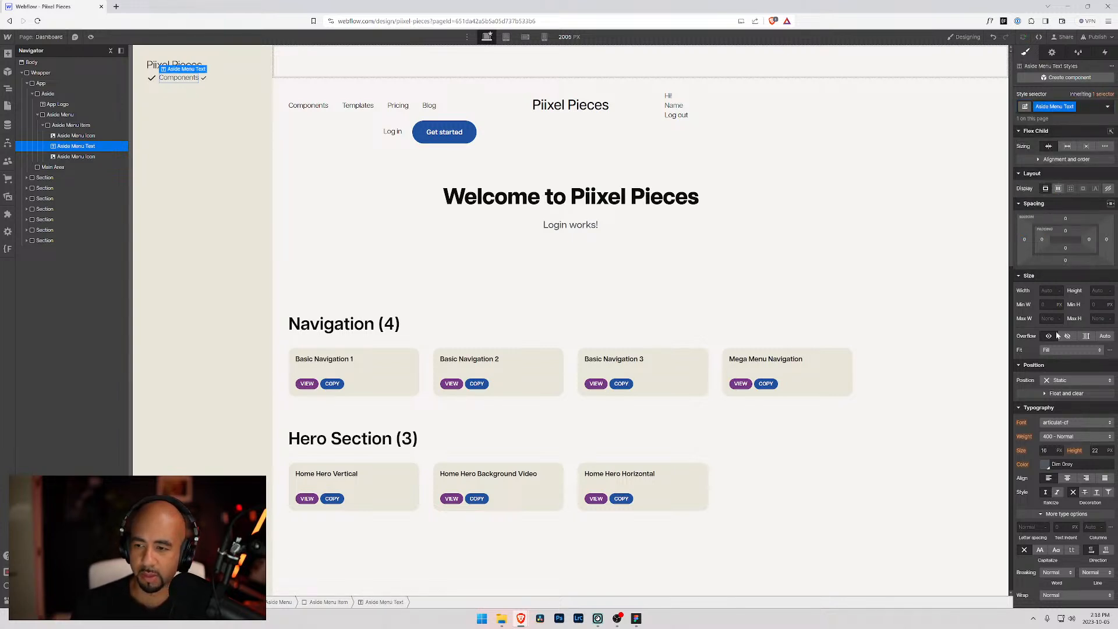
- Set the font color of Aside Menu Text to the Black swatch
click(1038, 466)
click(1046, 418)
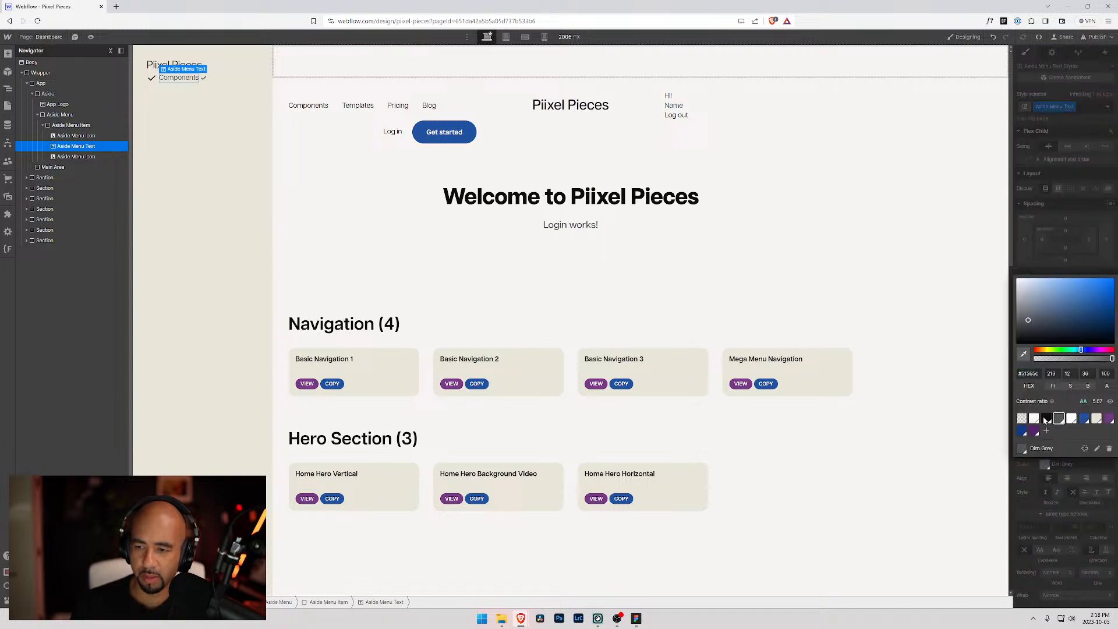
click(1023, 271)
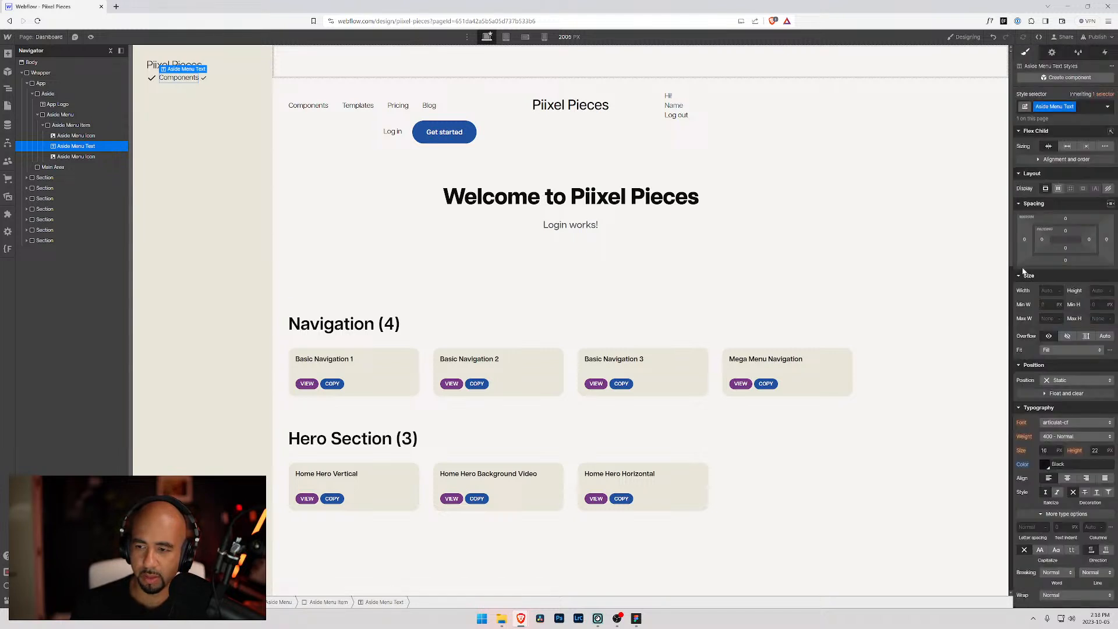
- Set Aside Menu Text to a 1 rem font size, 1.25 rem line height and 600 - Semi Bold weight
click(1055, 449)
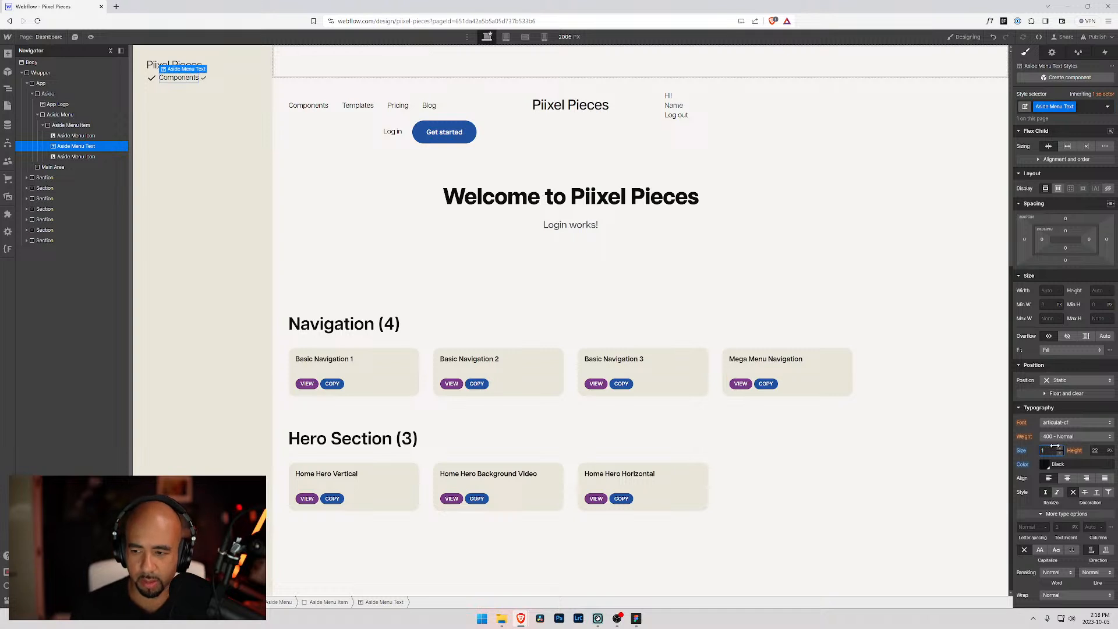
key(Tab)
text(1)
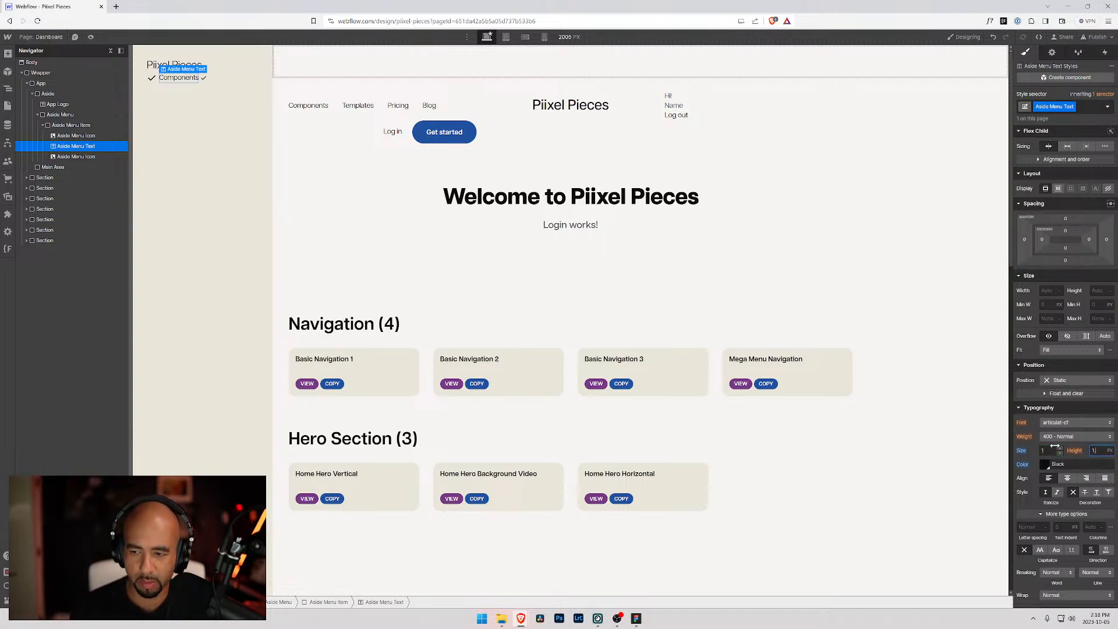
text(.25rem)
key(Return)
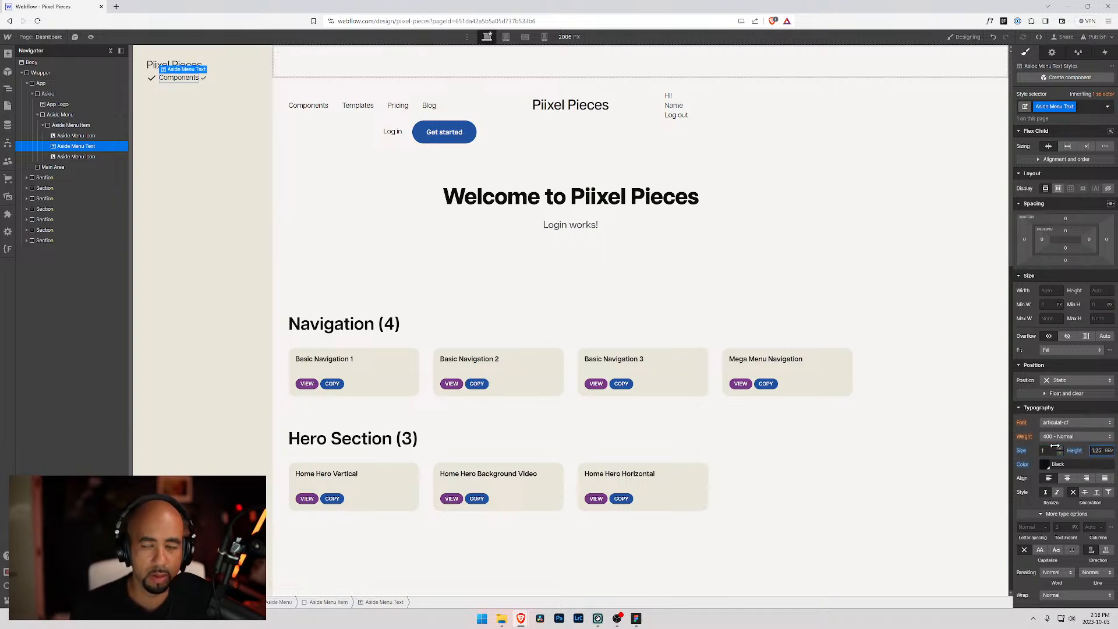
click(1057, 437)
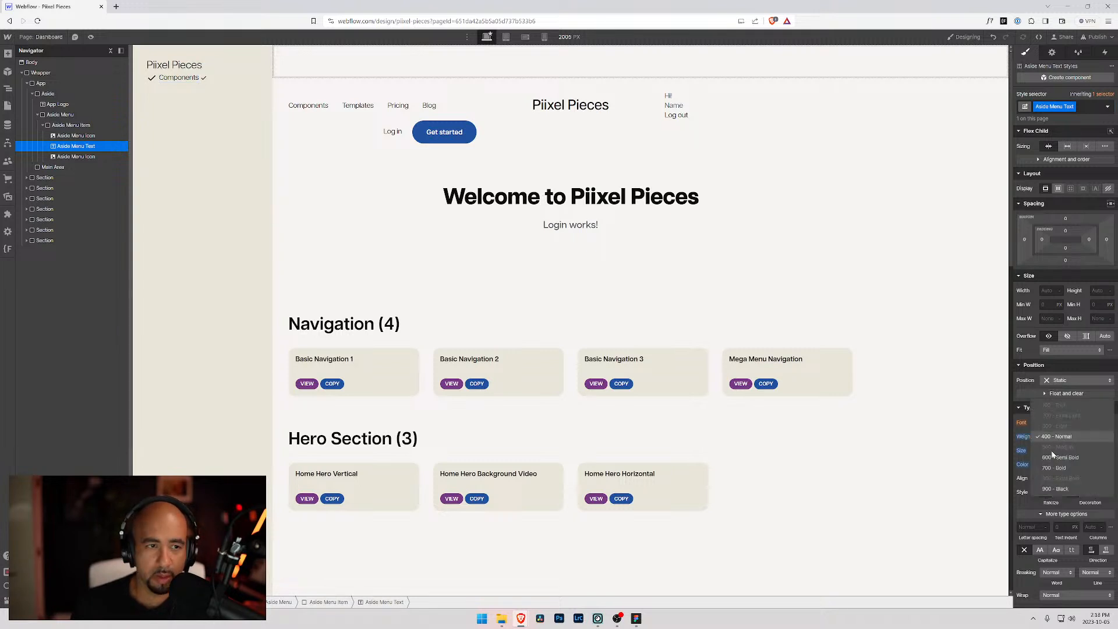
click(1052, 459)
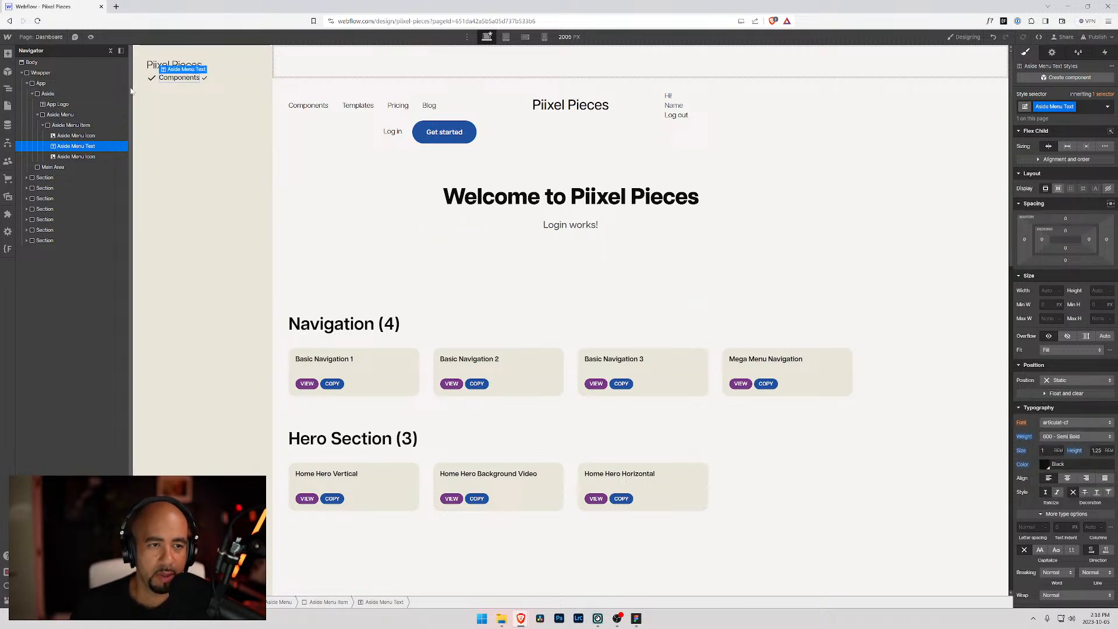
- Add a 3 rem bottom margin to the App Logo
click(43, 125)
click(54, 105)
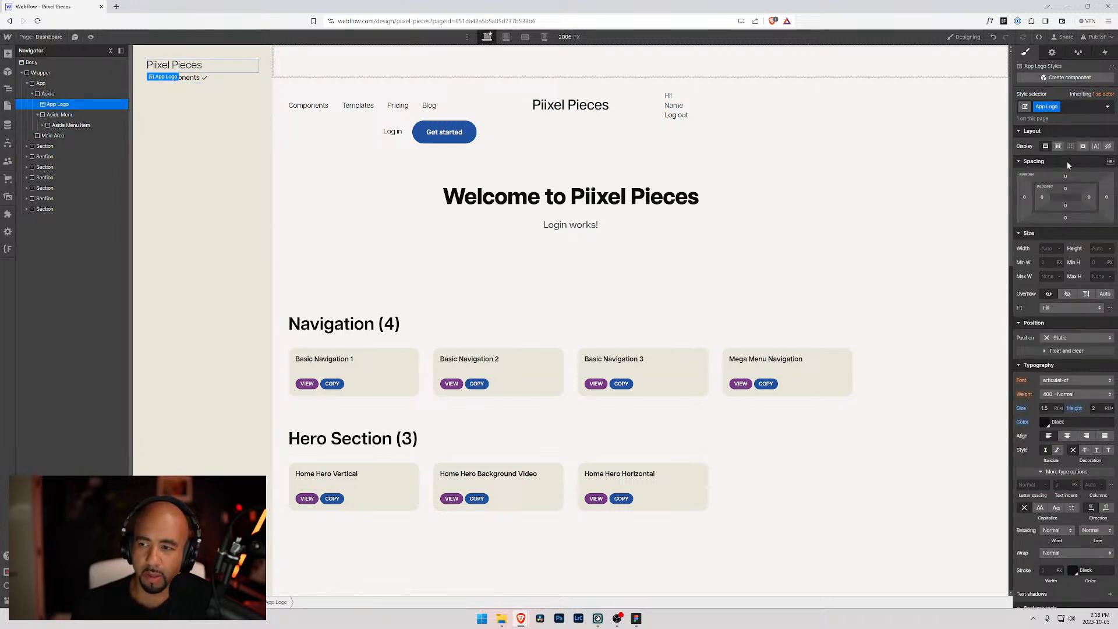
click(1065, 218)
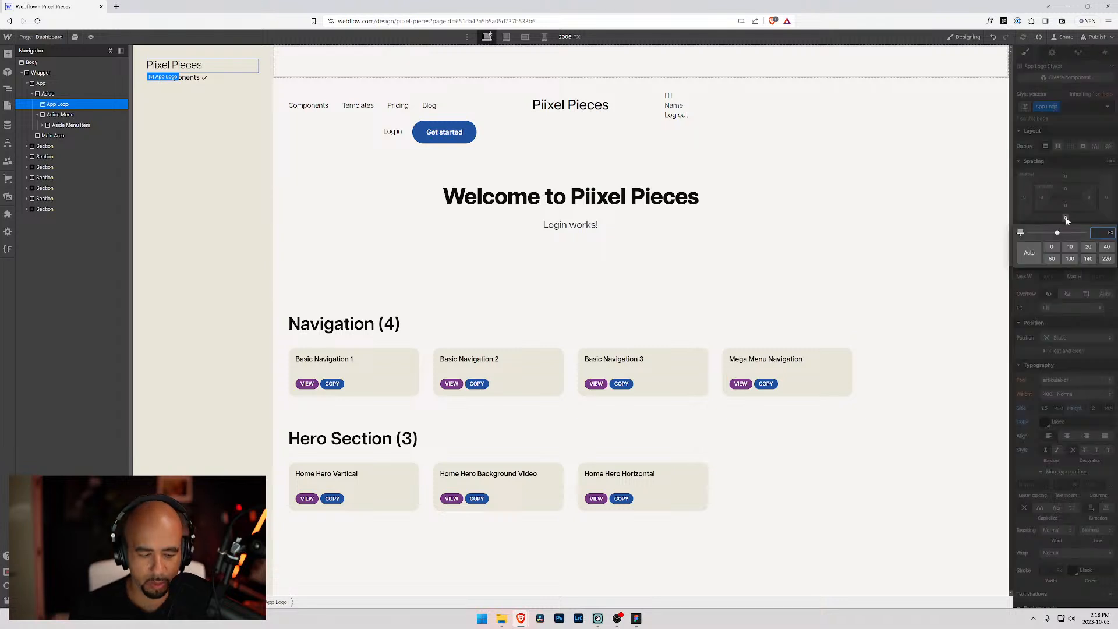
text(3rem)
key(Return)
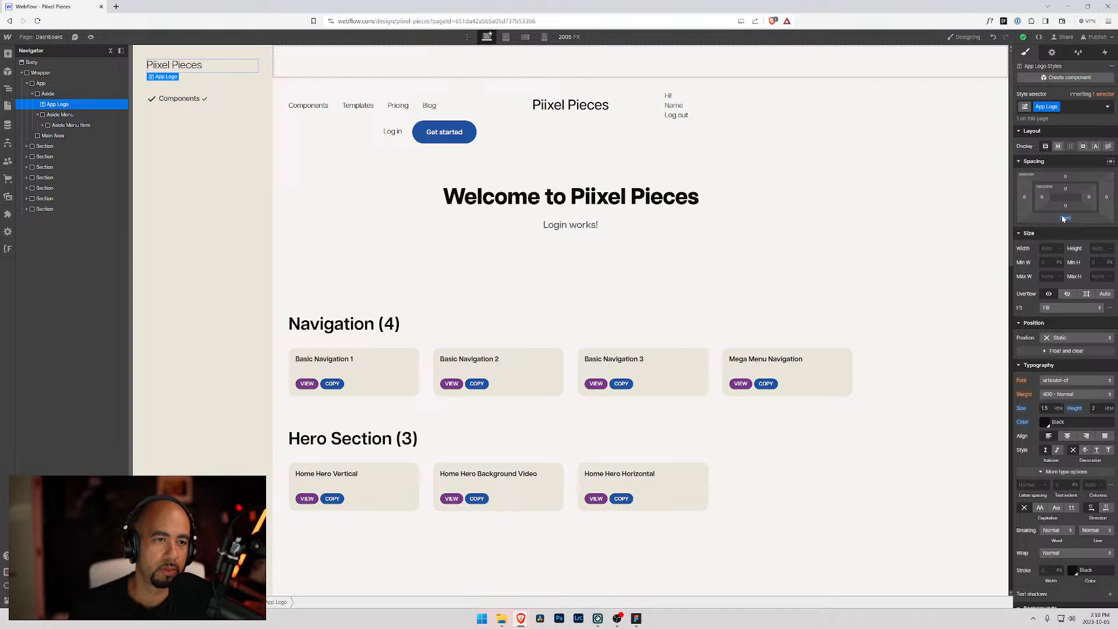
- Duplicate the Aside Menu Item three times within Aside Menu
click(41, 117)
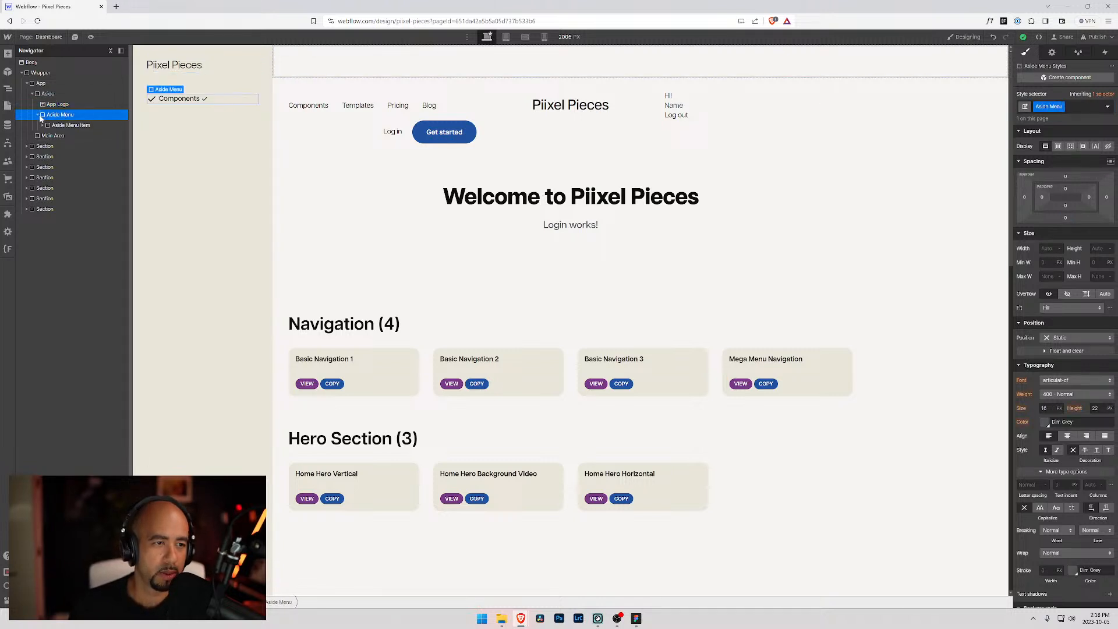
click(51, 125)
click(47, 116)
click(47, 127)
key(ctrl+d)
key(ctrl+d)
key(ctrl+d)
- Change the second sidebar menu item's text to Templates
click(181, 108)
double_click(180, 109)
text(Templates)
- Check the menu labels in the Figma mockup and change the third sidebar item's text to Favourites
click(201, 119)
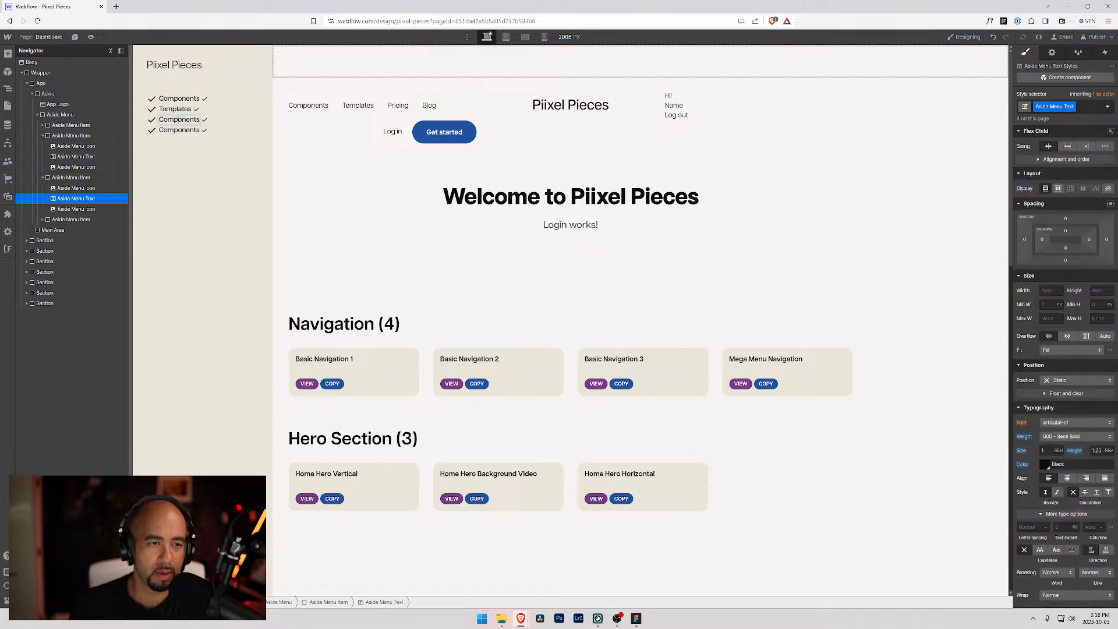
double_click(201, 120)
key(alt+Tab)
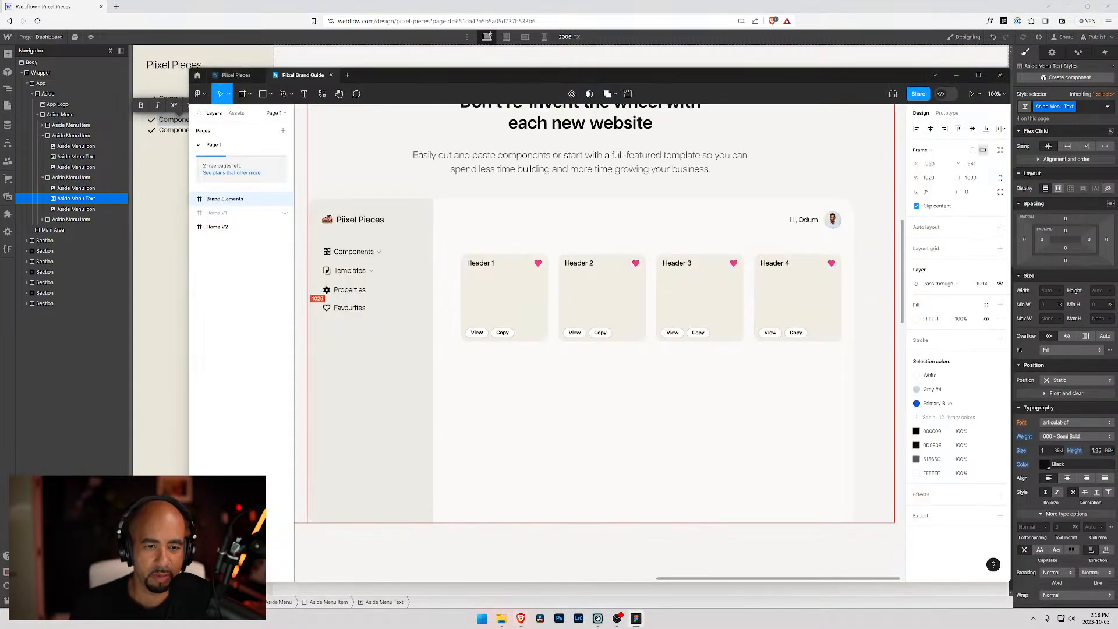
key(alt+Tab)
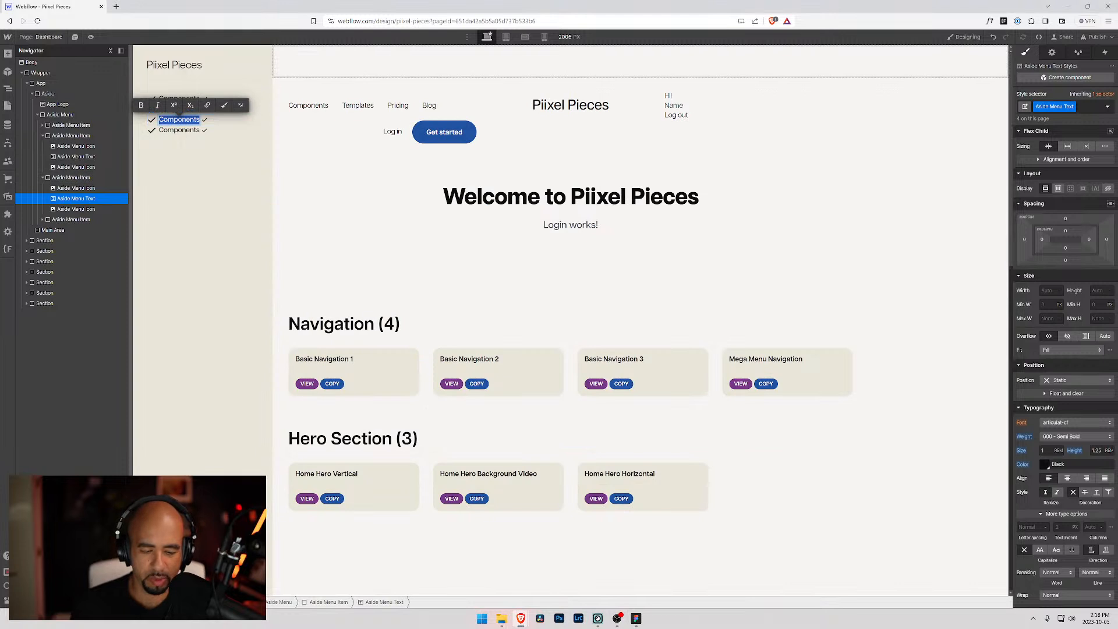
text(Favourites)
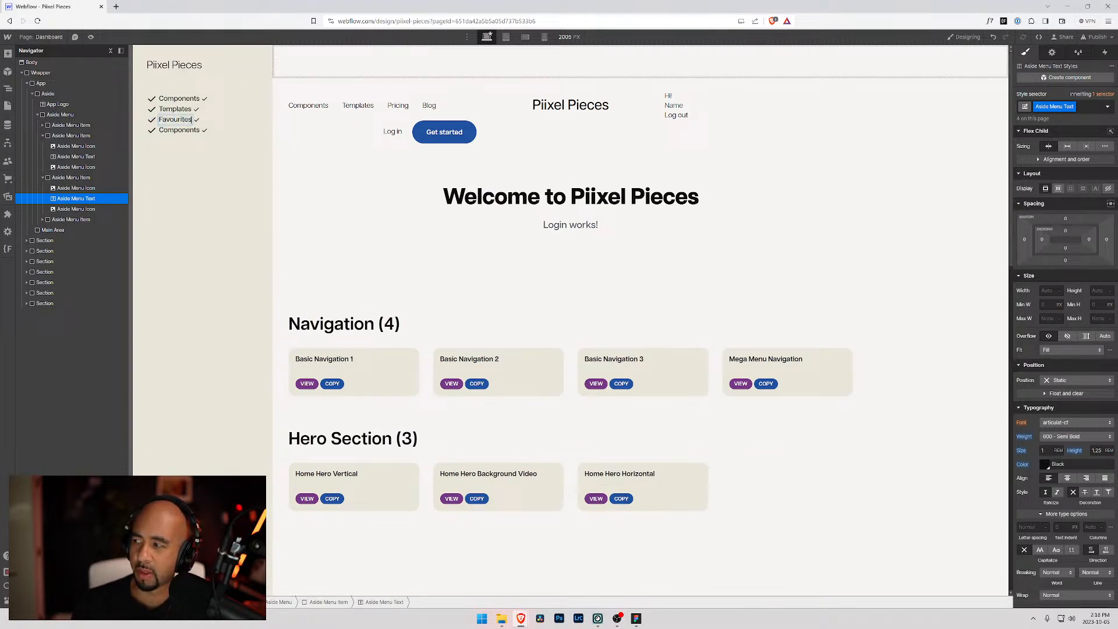
- Check the Figma mockup for the remaining label and change the fourth sidebar item's text to Properties
double_click(178, 130)
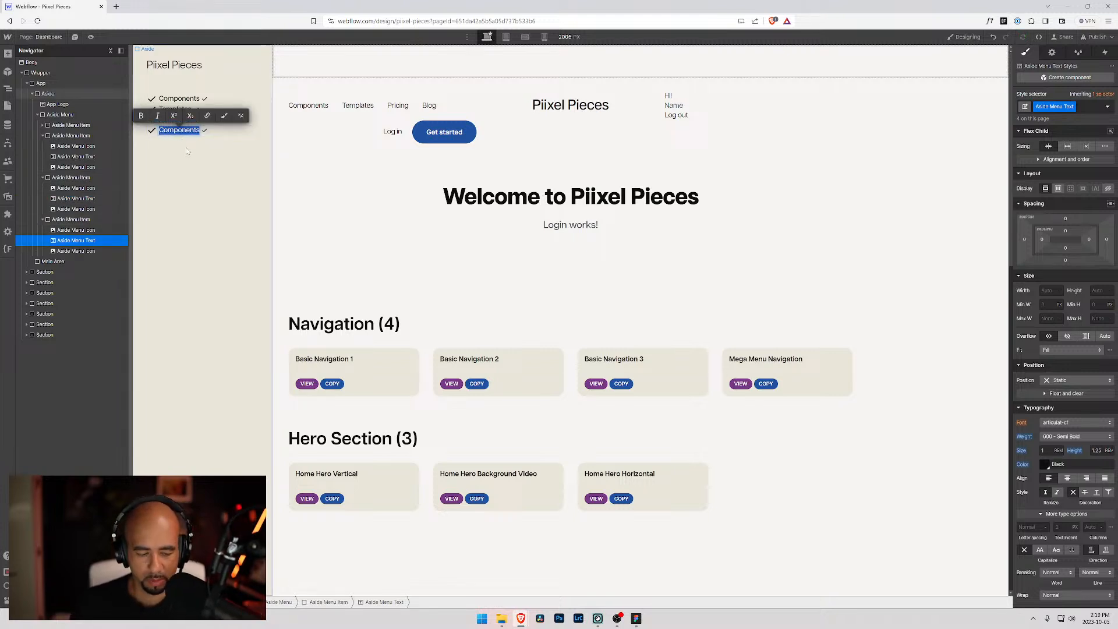
key(alt+Tab)
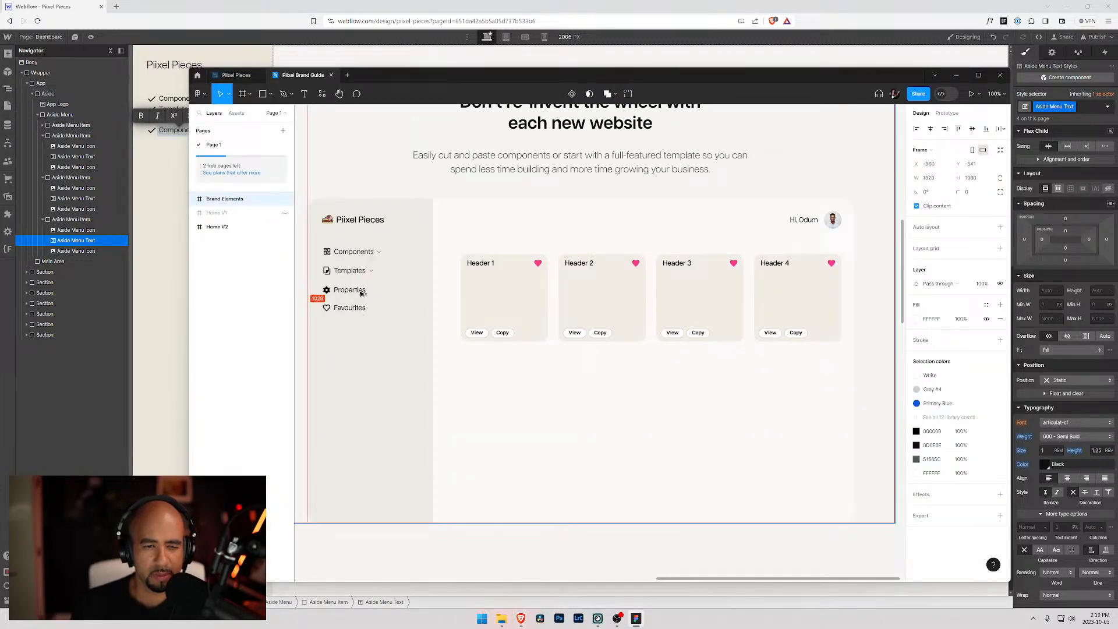
key(alt+Tab)
text(P)
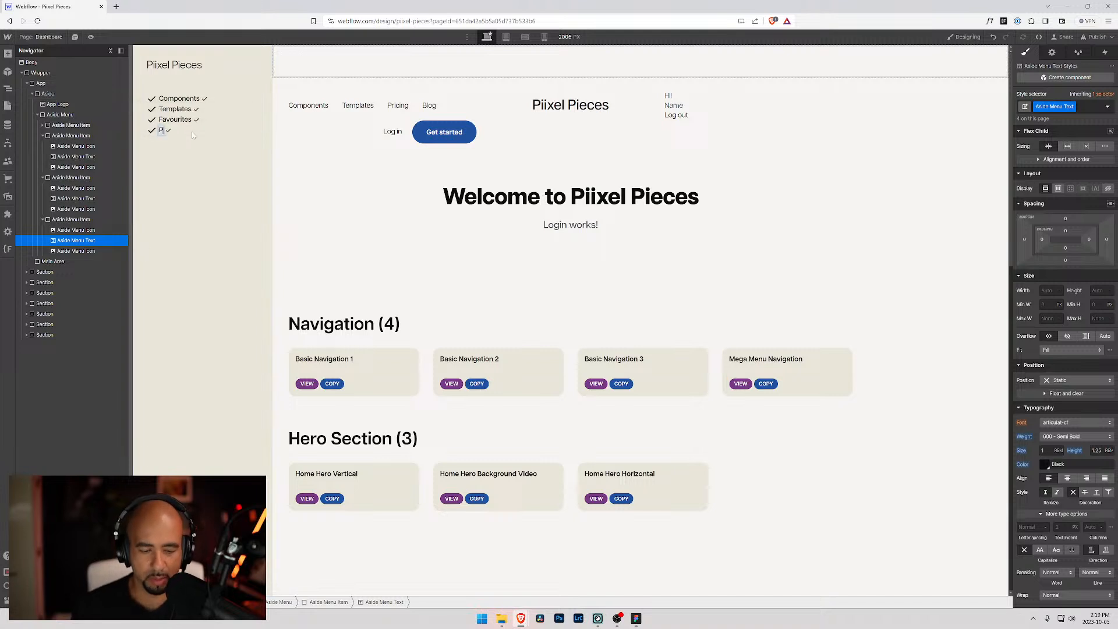
text(roperties)
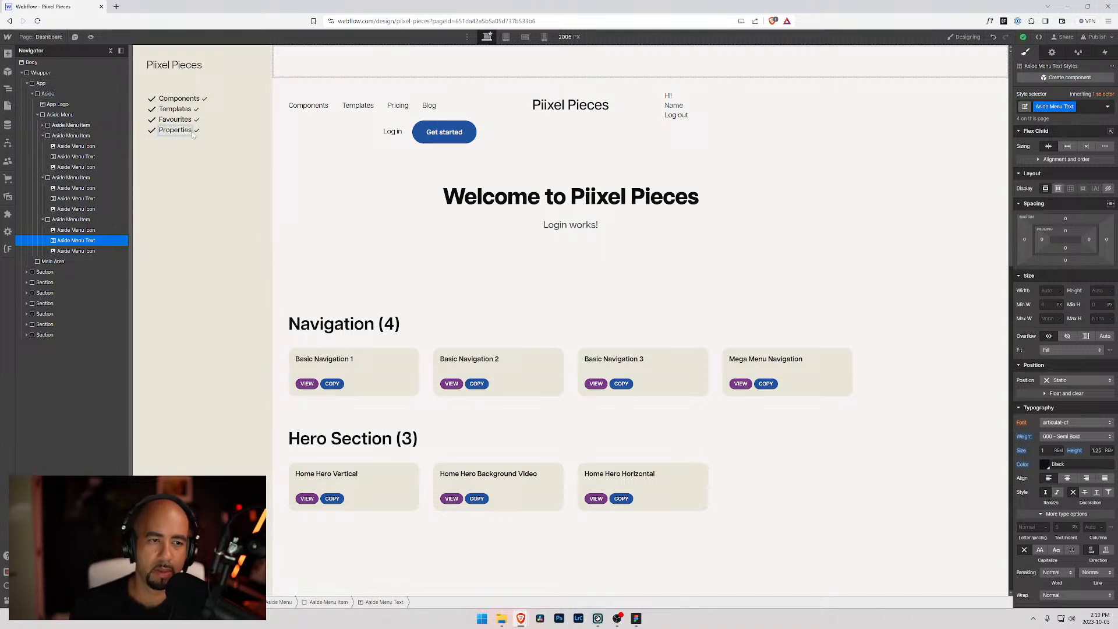
- Collapse the expanded menu items in the element tree and set Aside Menu to a vertical flex layout
click(72, 241)
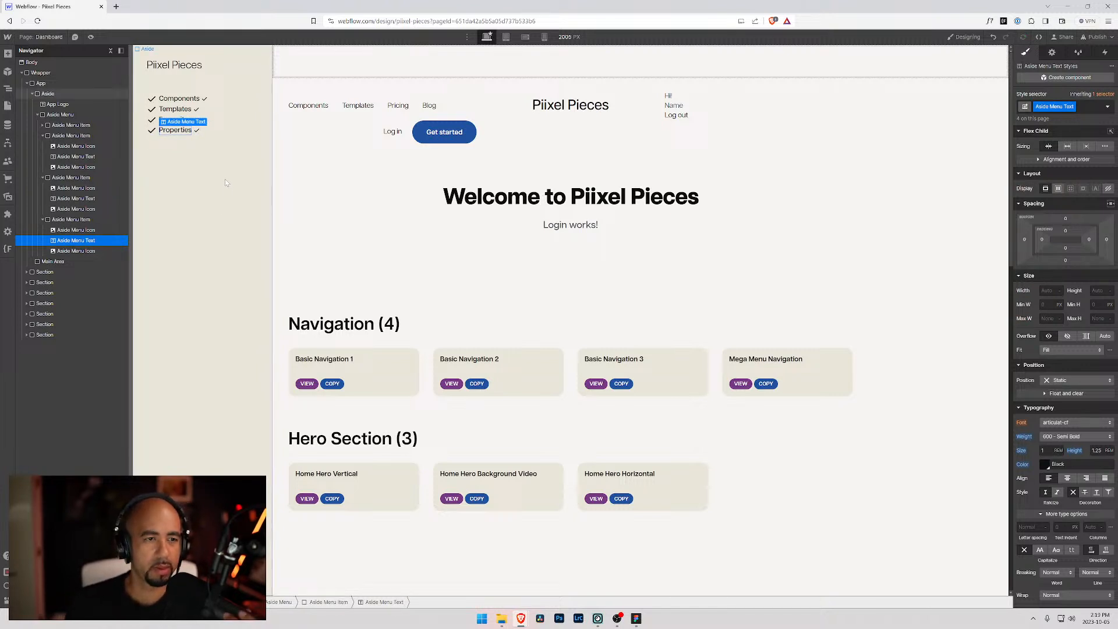
click(43, 177)
click(43, 135)
click(43, 156)
click(52, 114)
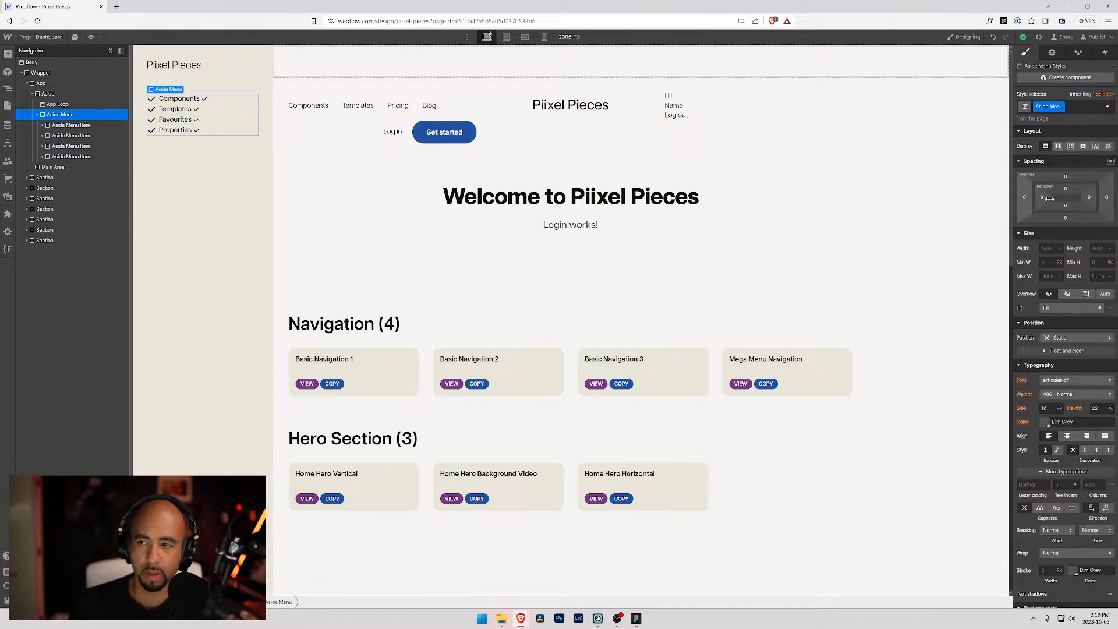
click(1058, 147)
click(1087, 164)
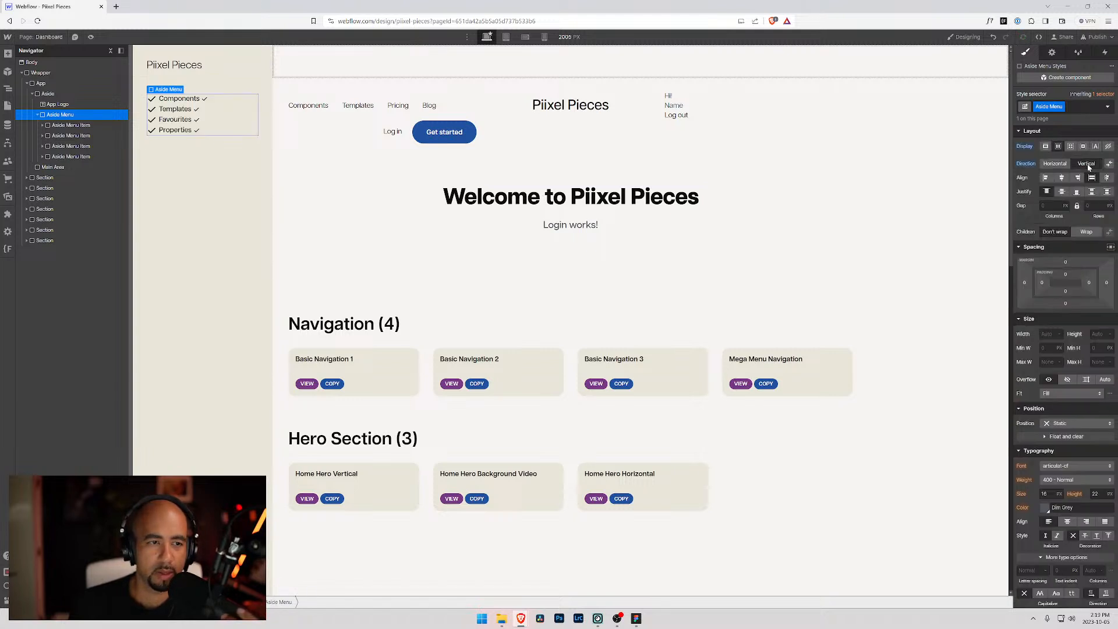
- Set the gap between the Aside Menu's items to 0.75 rem
click(1052, 205)
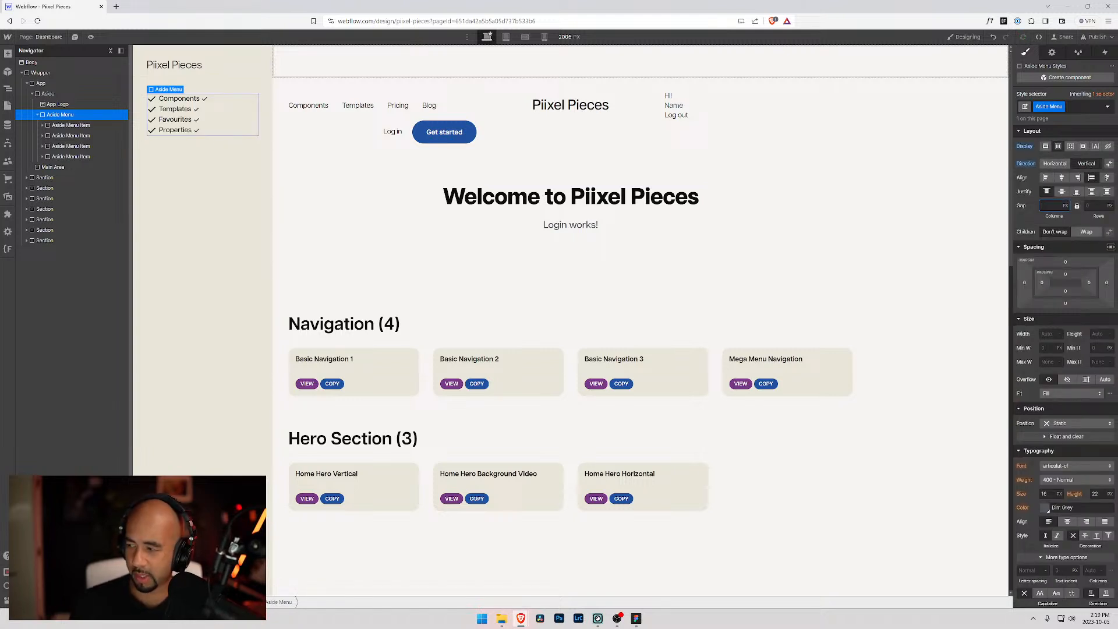
text(0.)
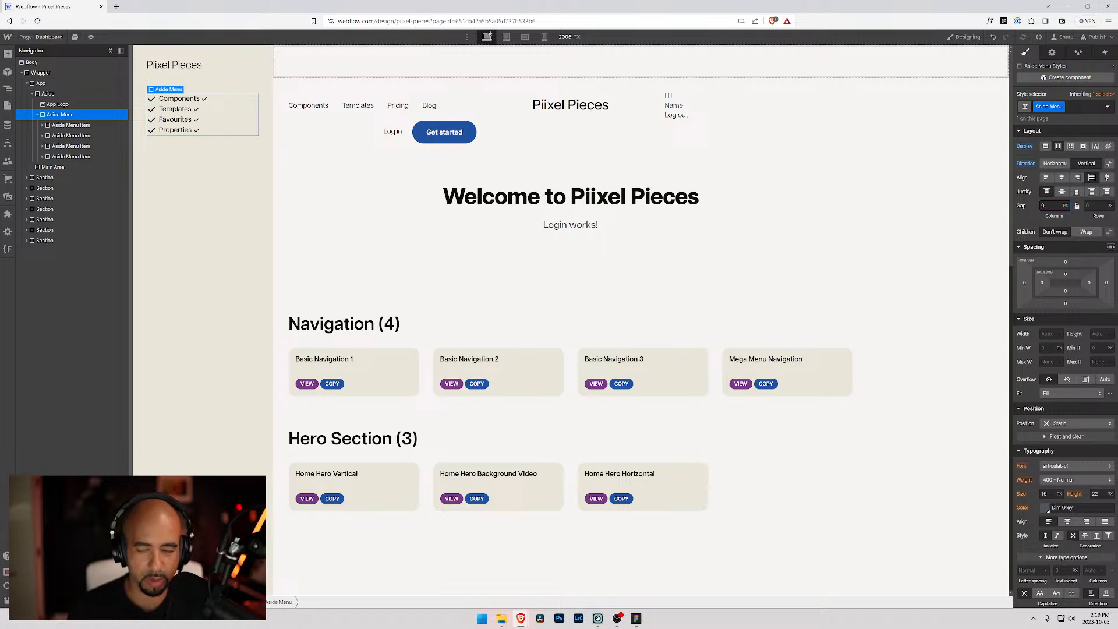
text(rem)
key(Return)
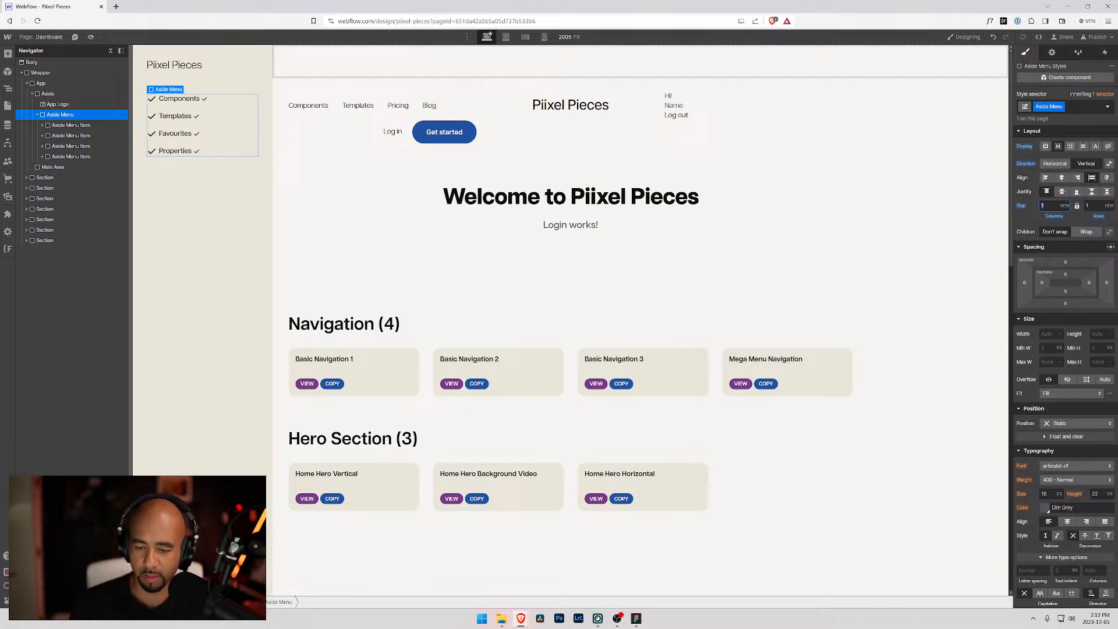
key(Return)
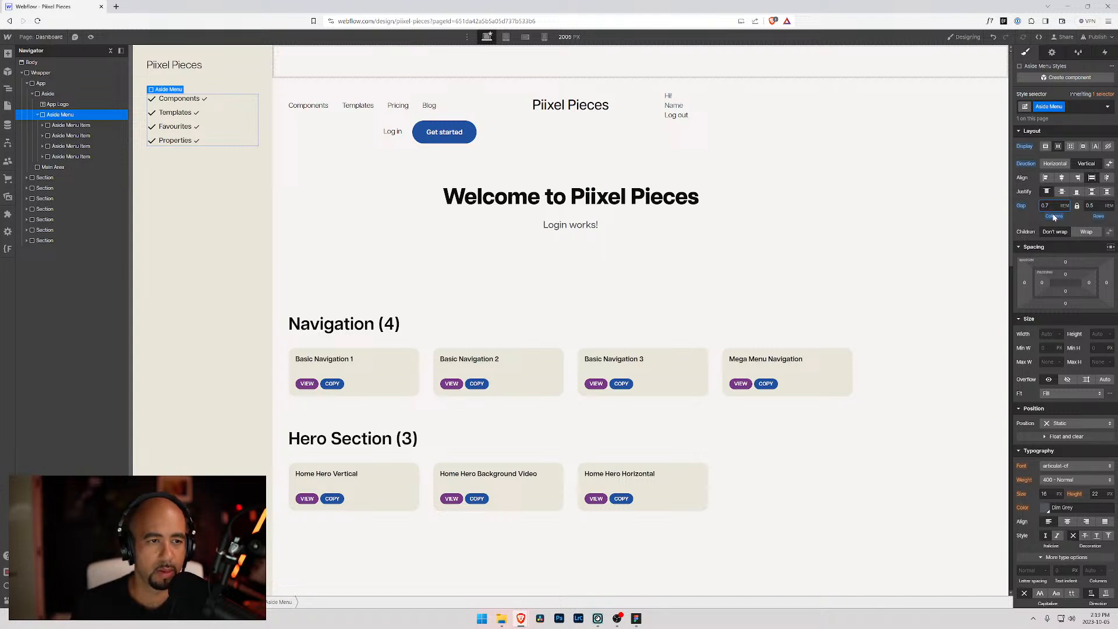
key(Return)
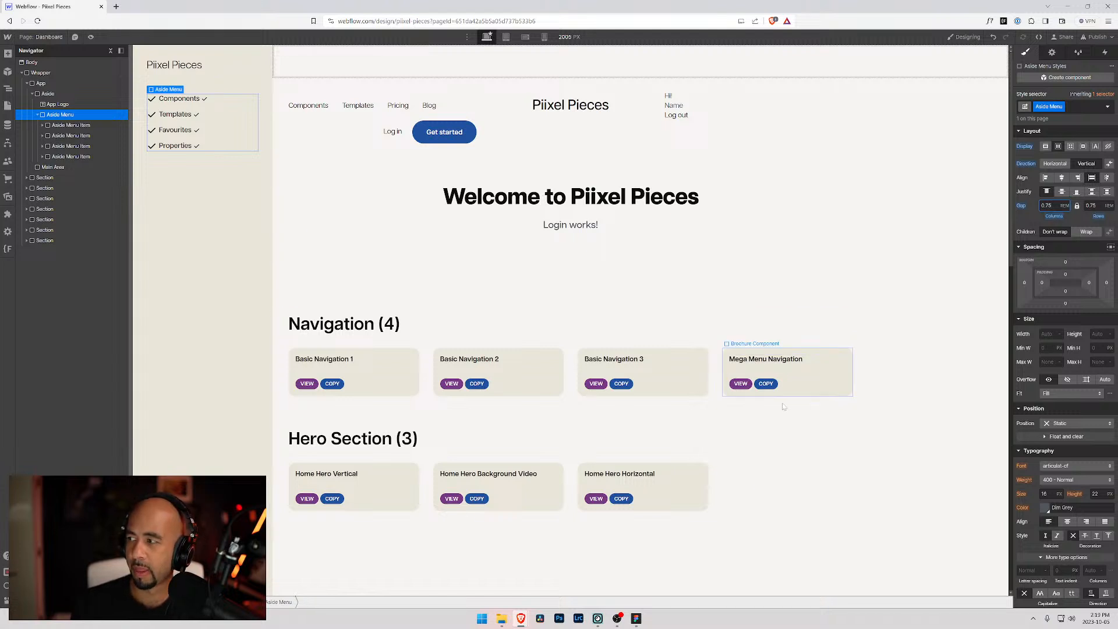
- Add a Link Block inside Aside Menu and place it above the first menu item
click(187, 193)
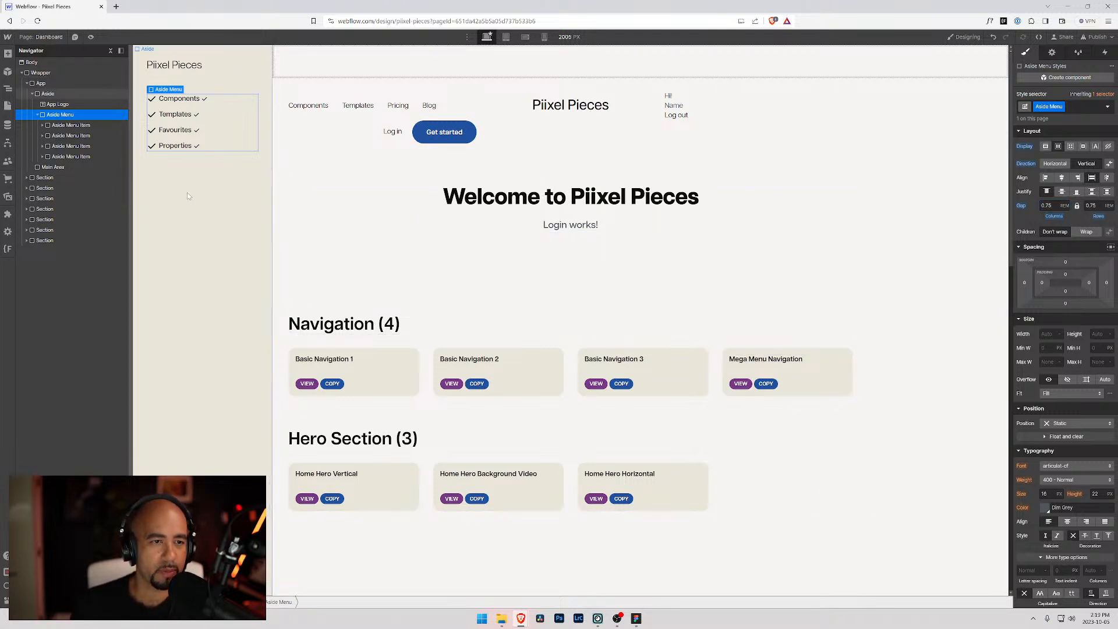
click(185, 98)
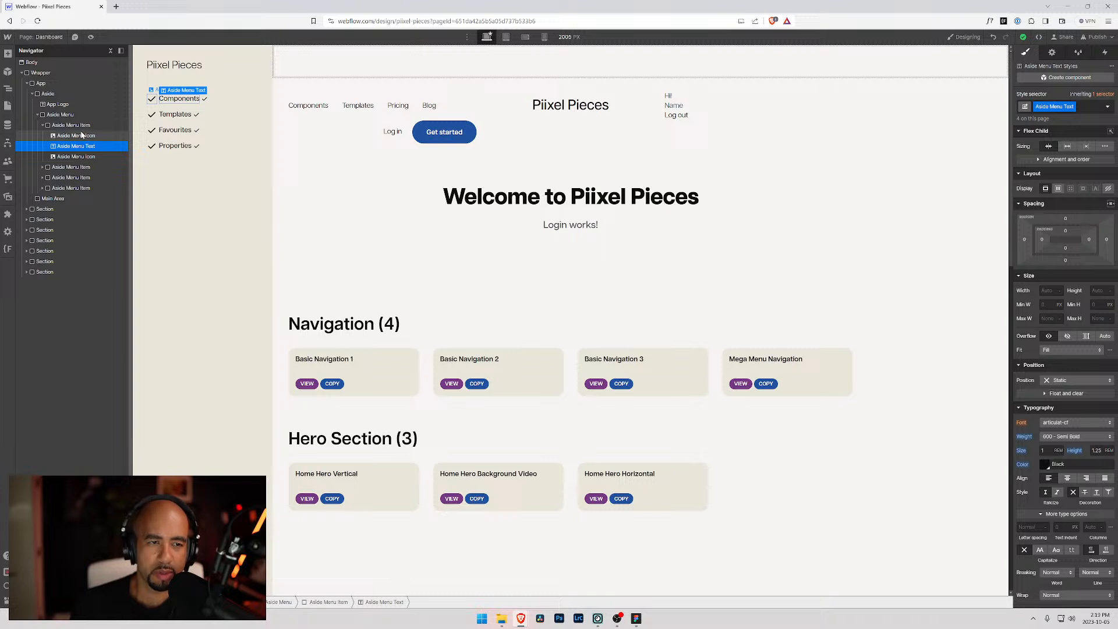
click(81, 127)
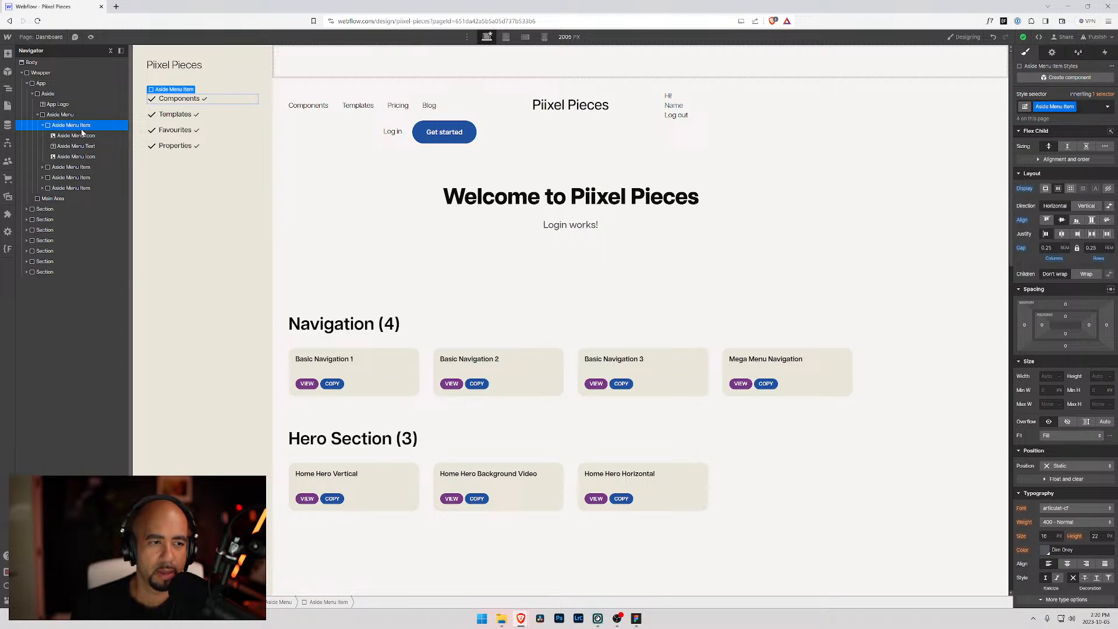
click(63, 116)
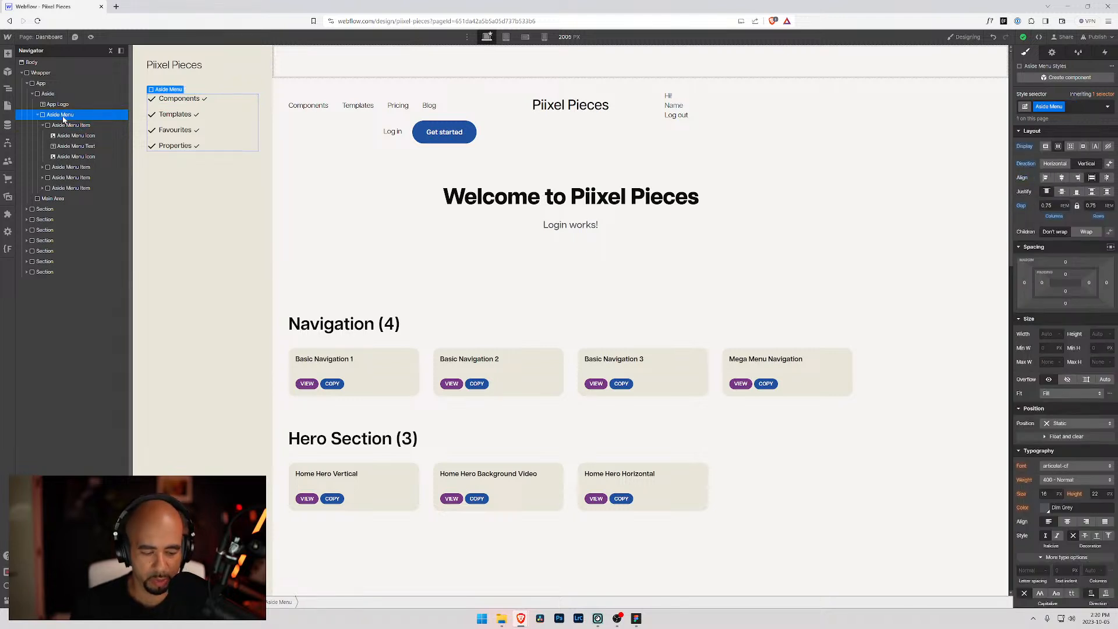
key(ctrl+e)
text(link)
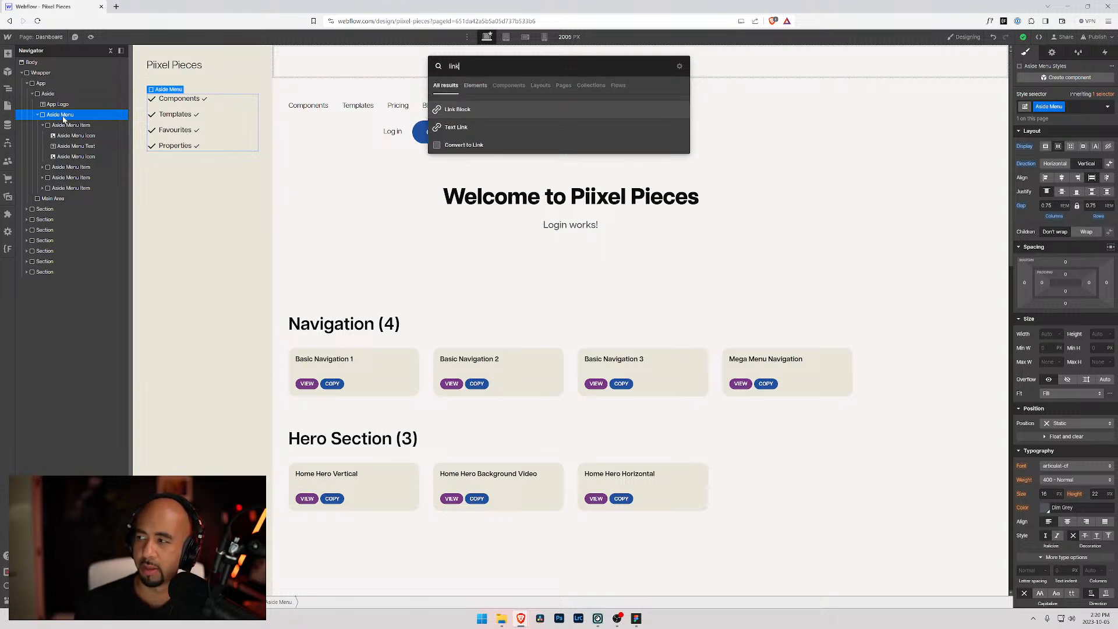
key(Return)
drag(64, 198, 67, 120)
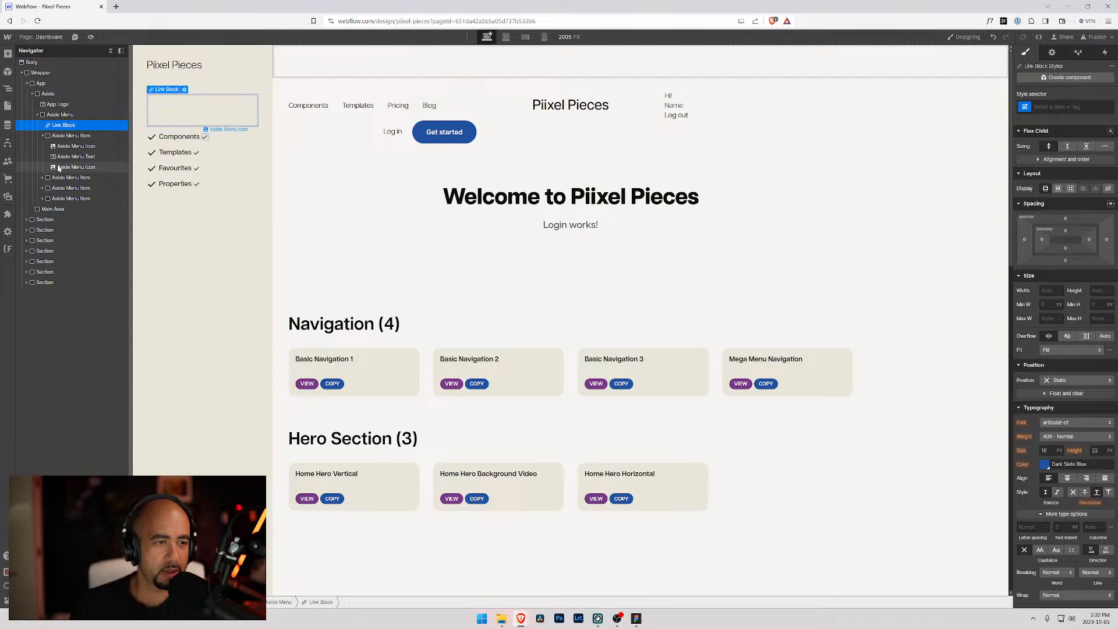
- Move both icons and the Components text from the first Aside Menu Item into the Link Block
drag(58, 169, 69, 133)
drag(66, 168, 74, 133)
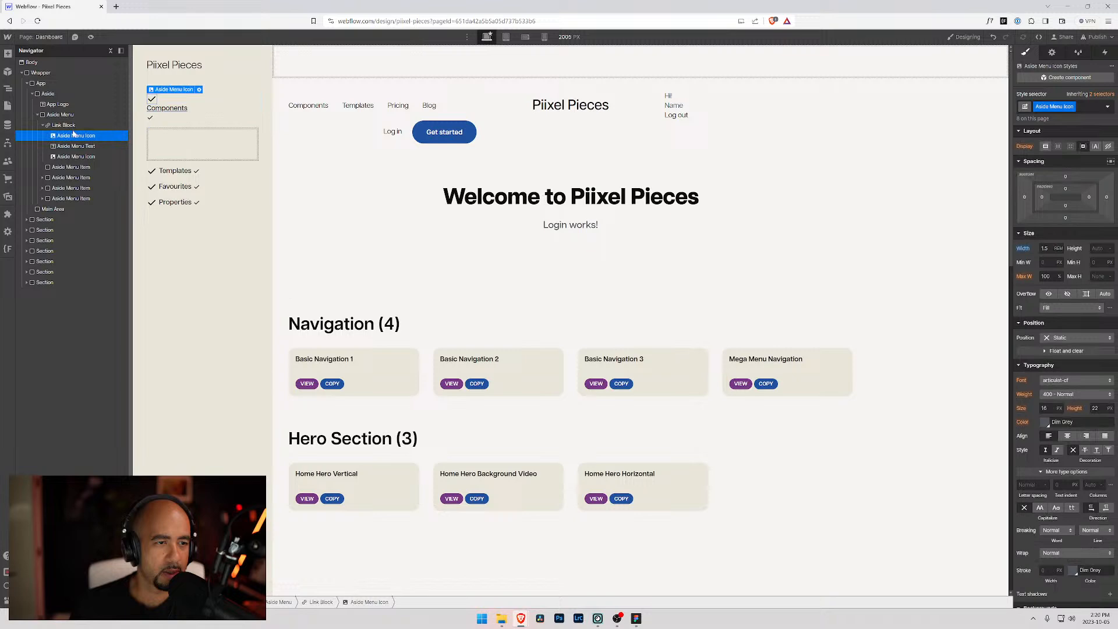
click(70, 168)
- Apply the existing Aside Menu Item class to the Link Block
click(63, 126)
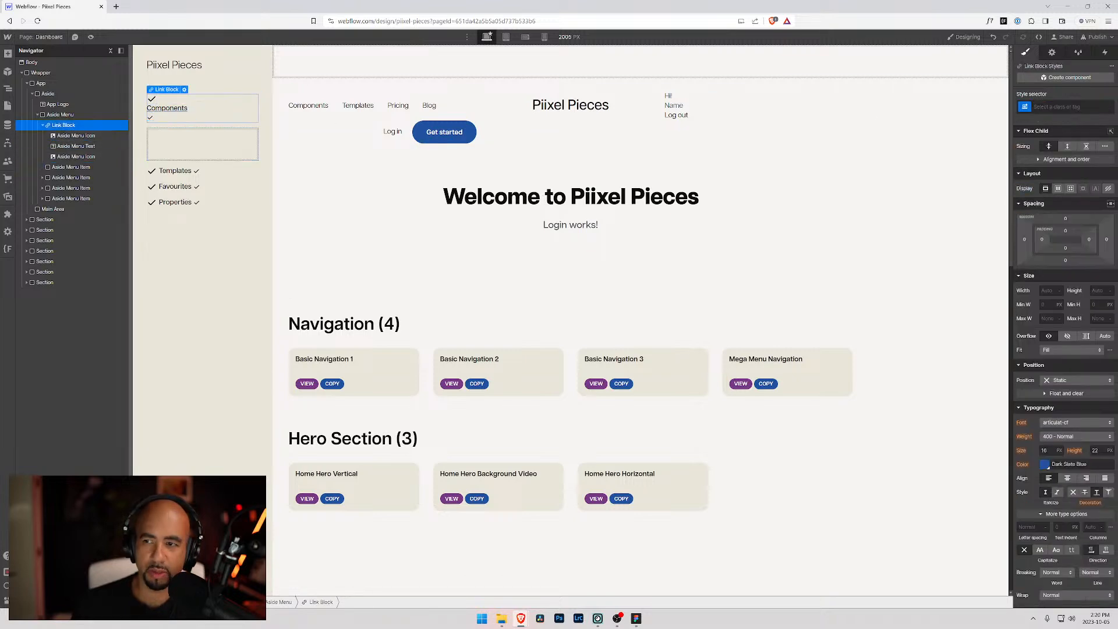
click(1065, 106)
text(As)
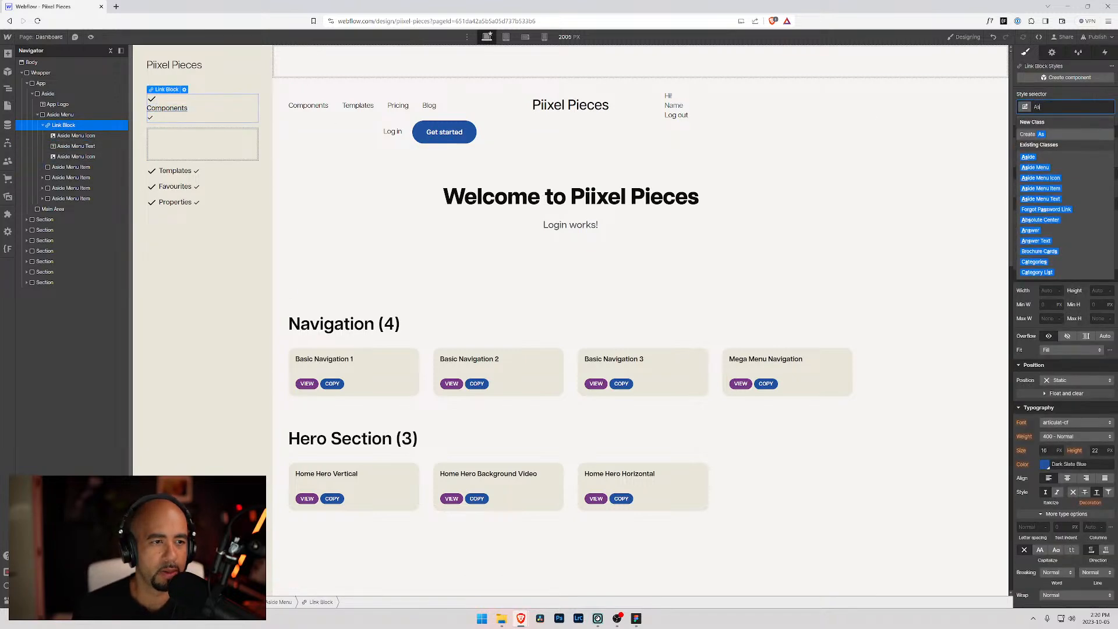
text(ide Menu)
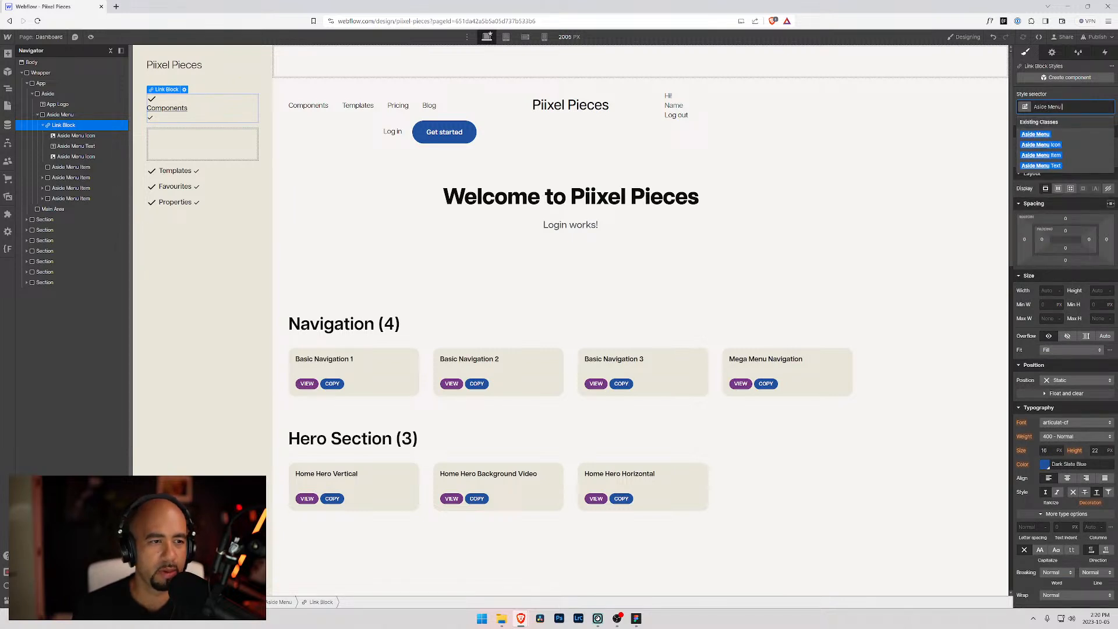
text( Item)
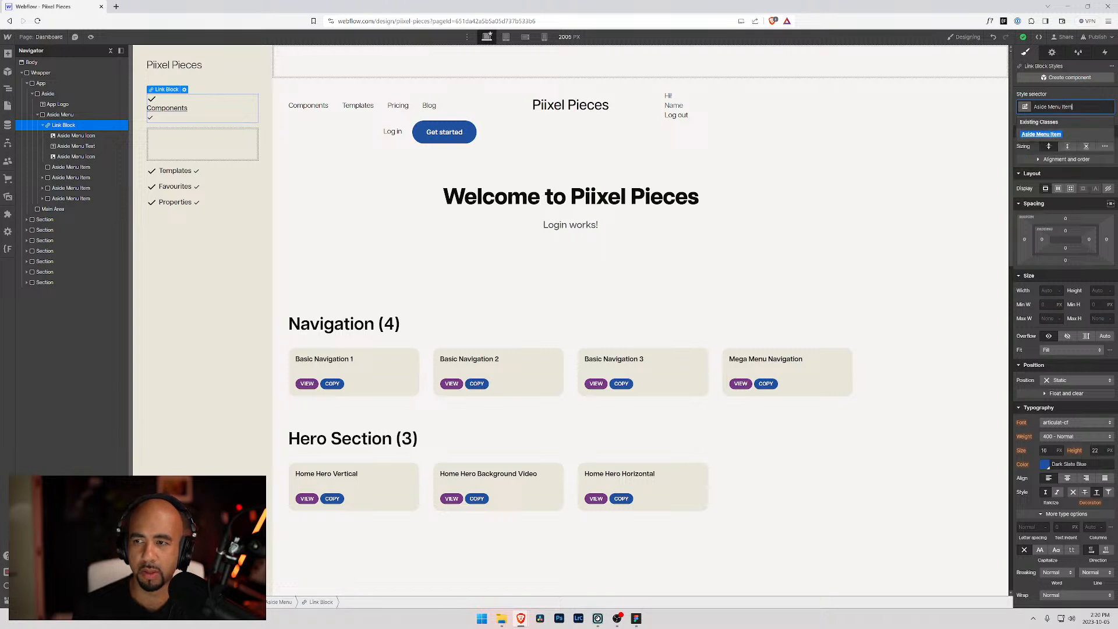
key(Return)
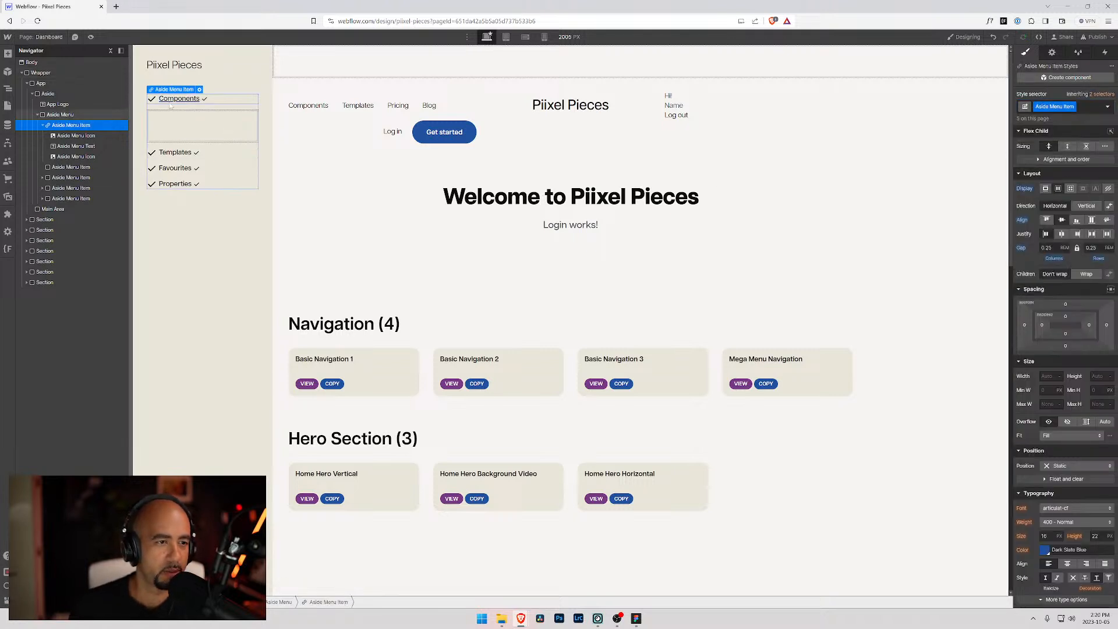
- Delete the emptied Aside Menu Item and the three other non-link menu items, keeping only the Components link
click(43, 125)
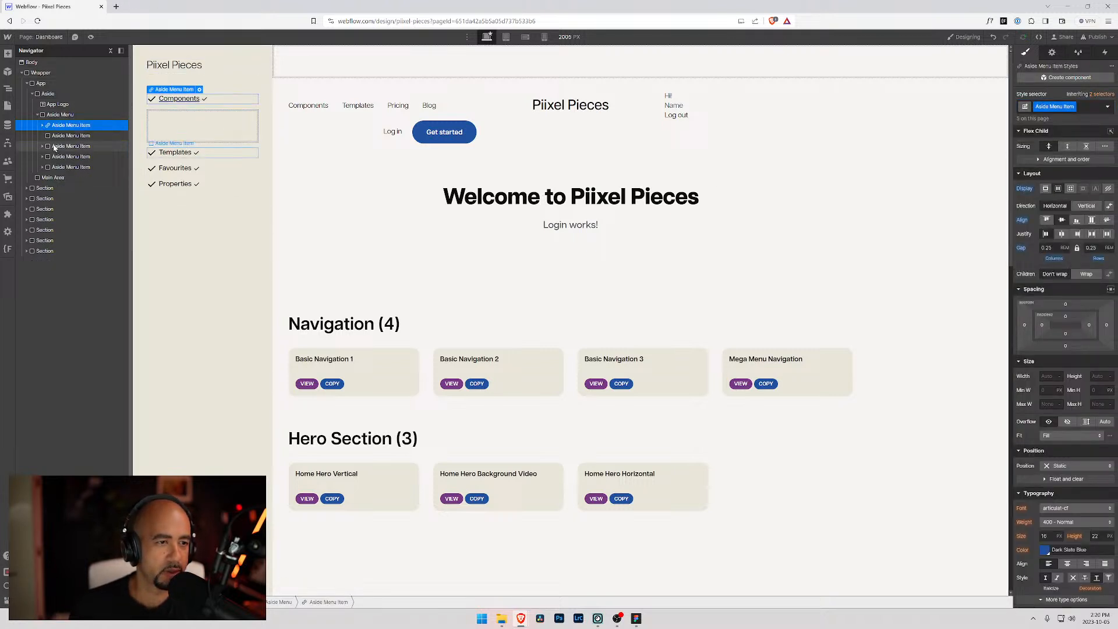
click(56, 135)
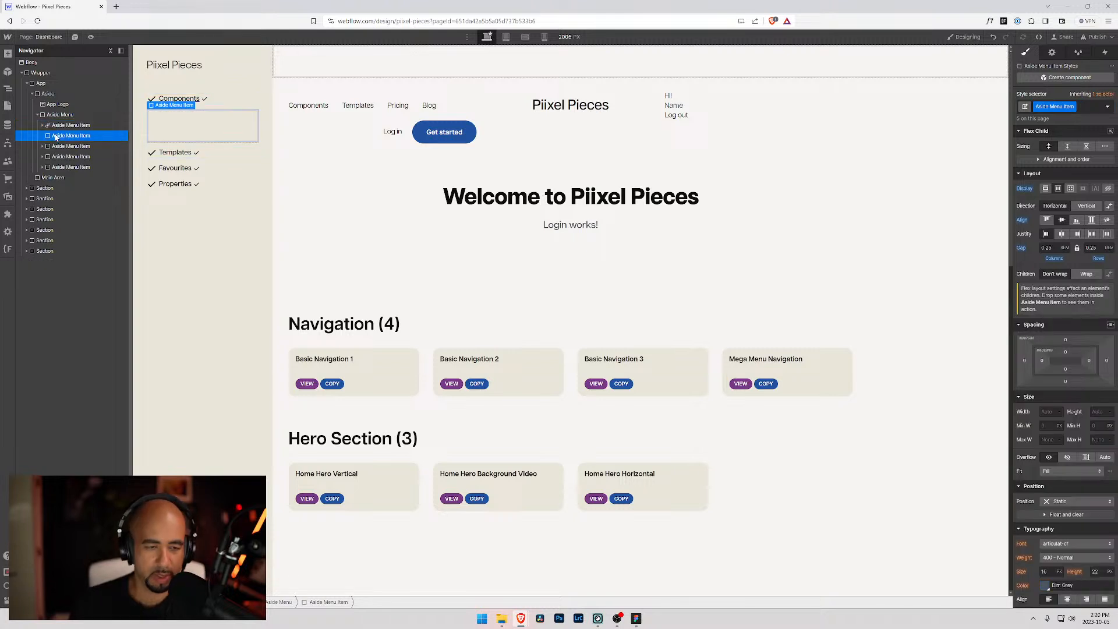
key(Delete)
key(Delete)
key(Delete)
key(Delete)
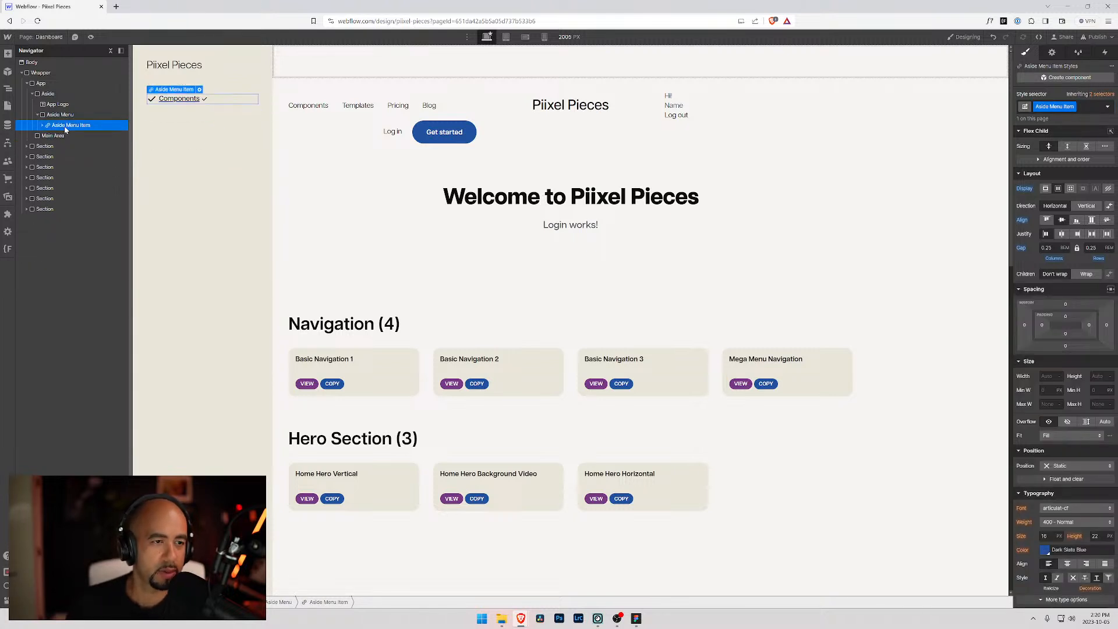
- Duplicate the Components menu link three times and change the copies' texts to Templates, Favourites and Properties
key(ctrl+d)
key(ctrl+d)
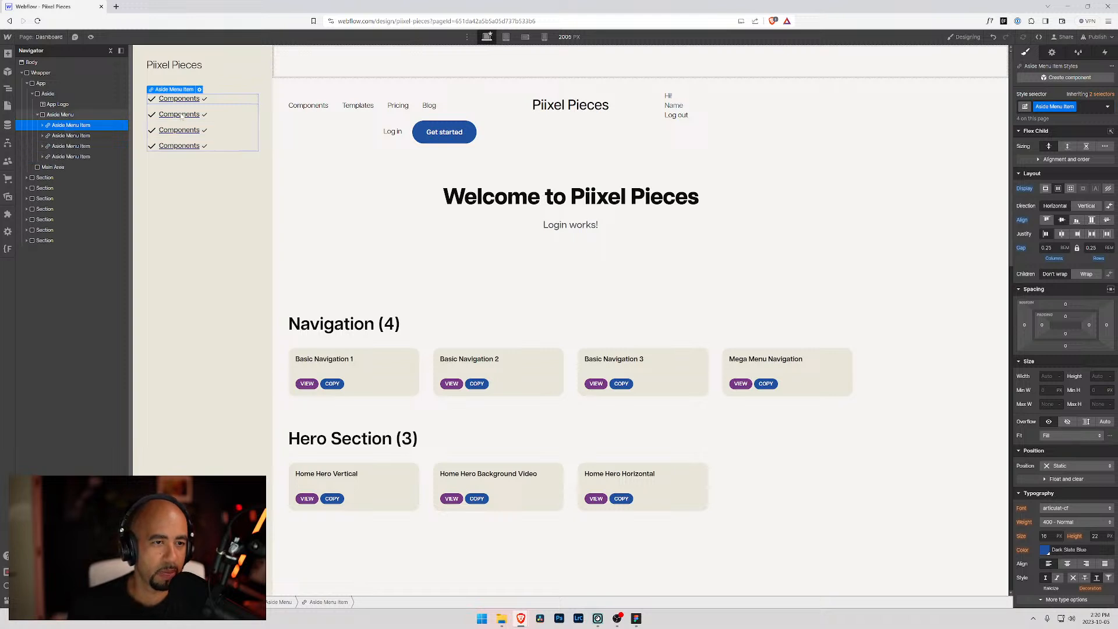
double_click(183, 115)
text(Templates)
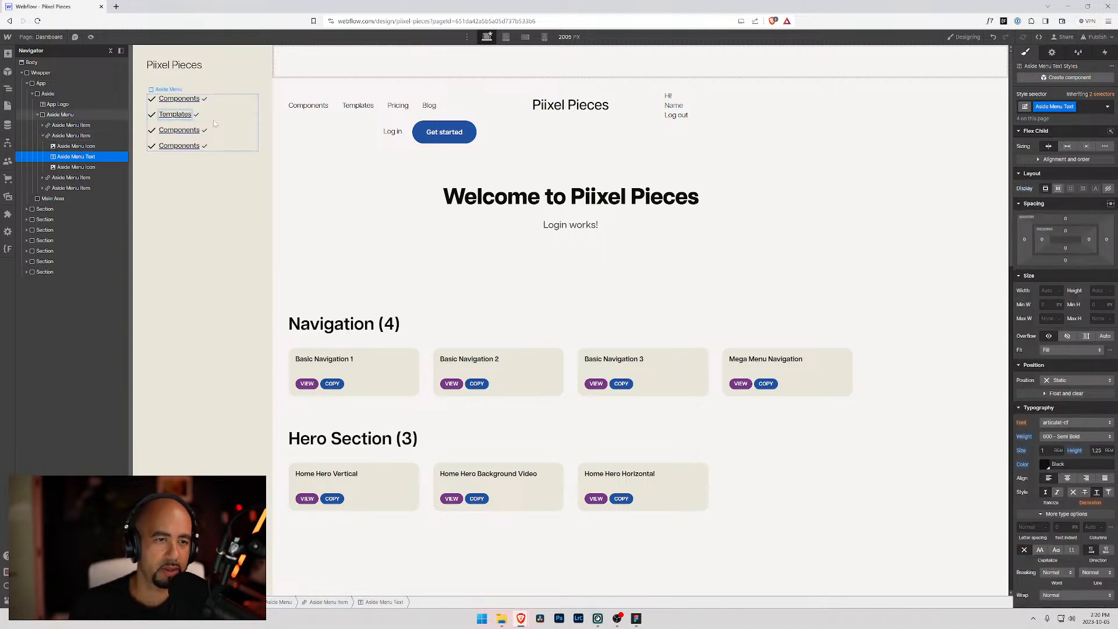
double_click(179, 130)
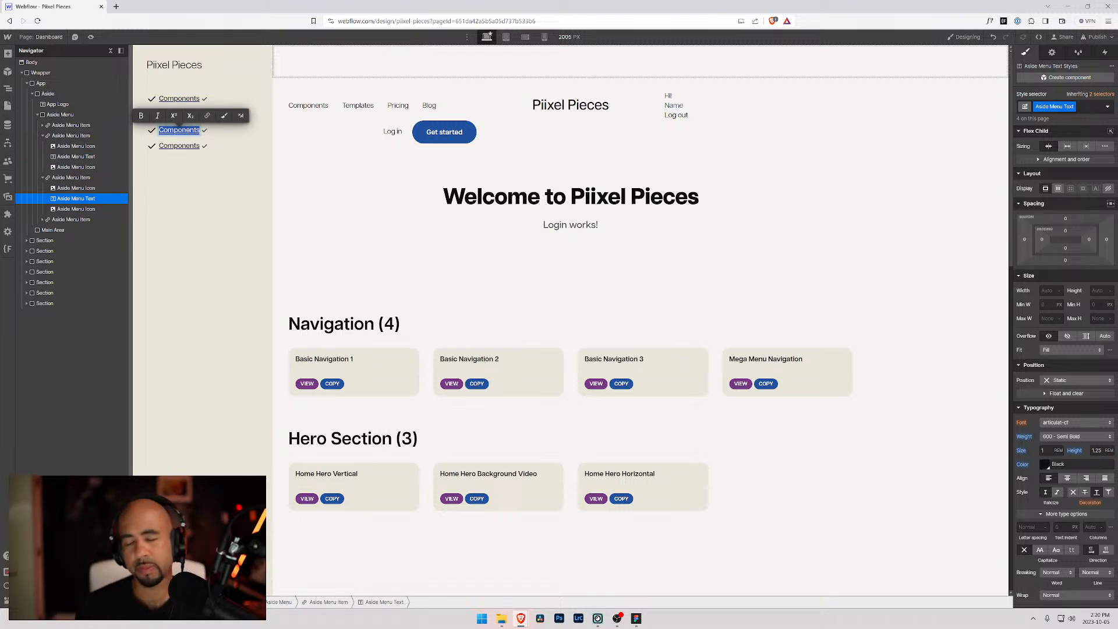
text(Favourites)
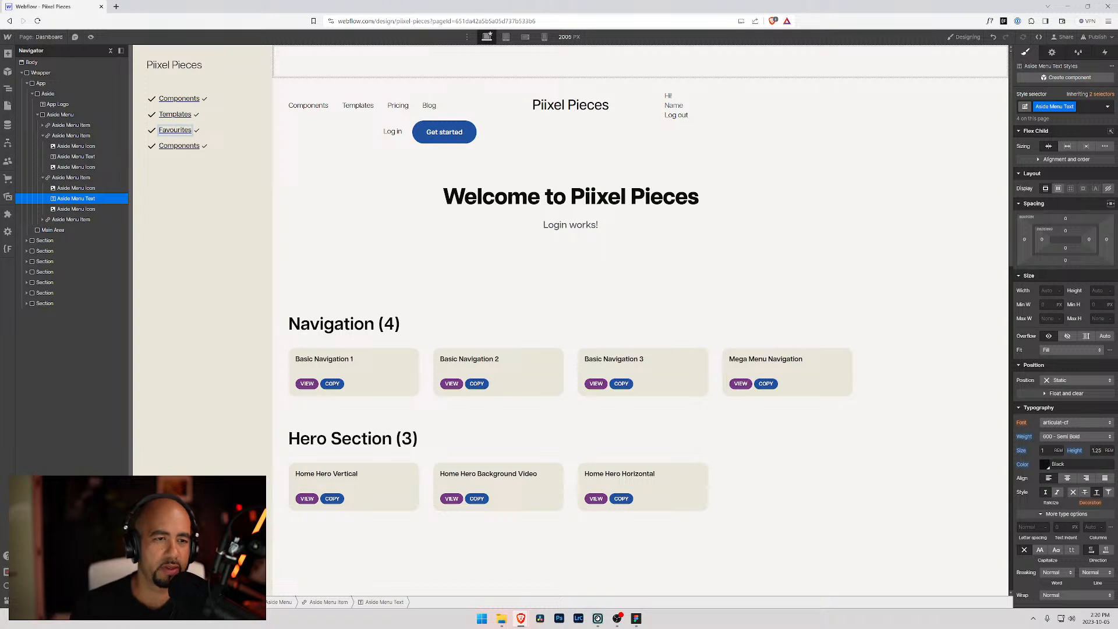
double_click(179, 145)
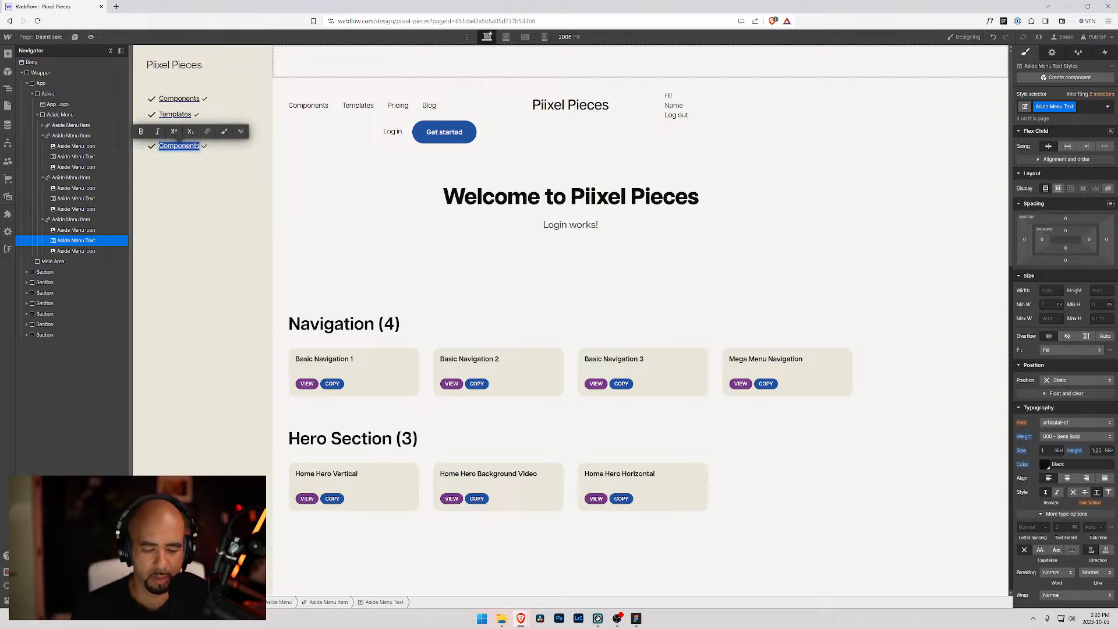
text(Properties)
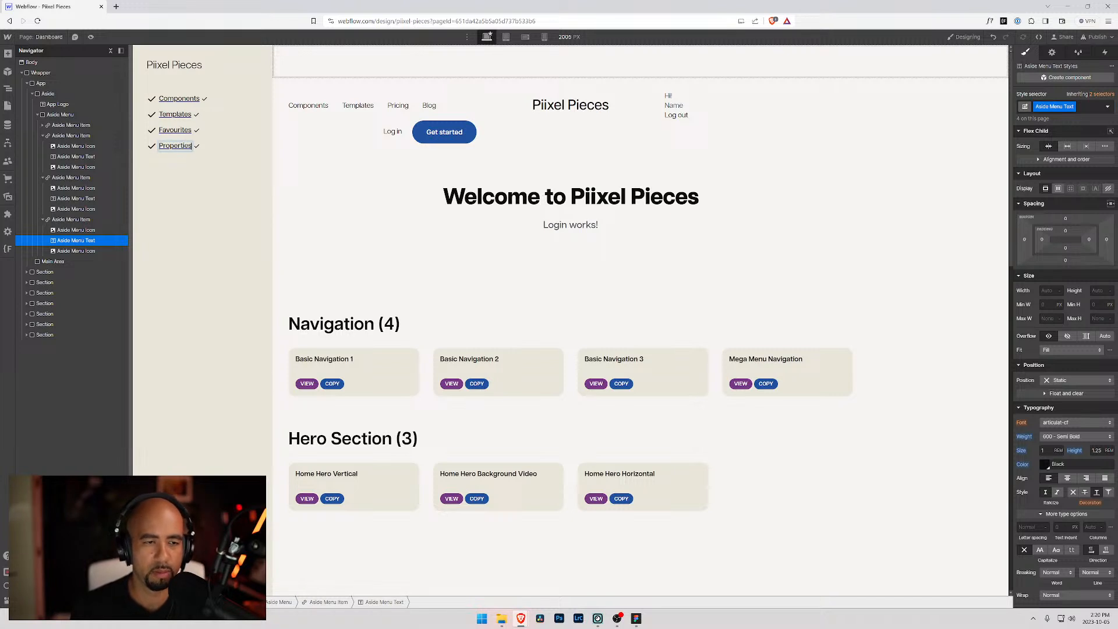
- Collapse the expanded menu links in the element tree and select the Aside element
click(41, 136)
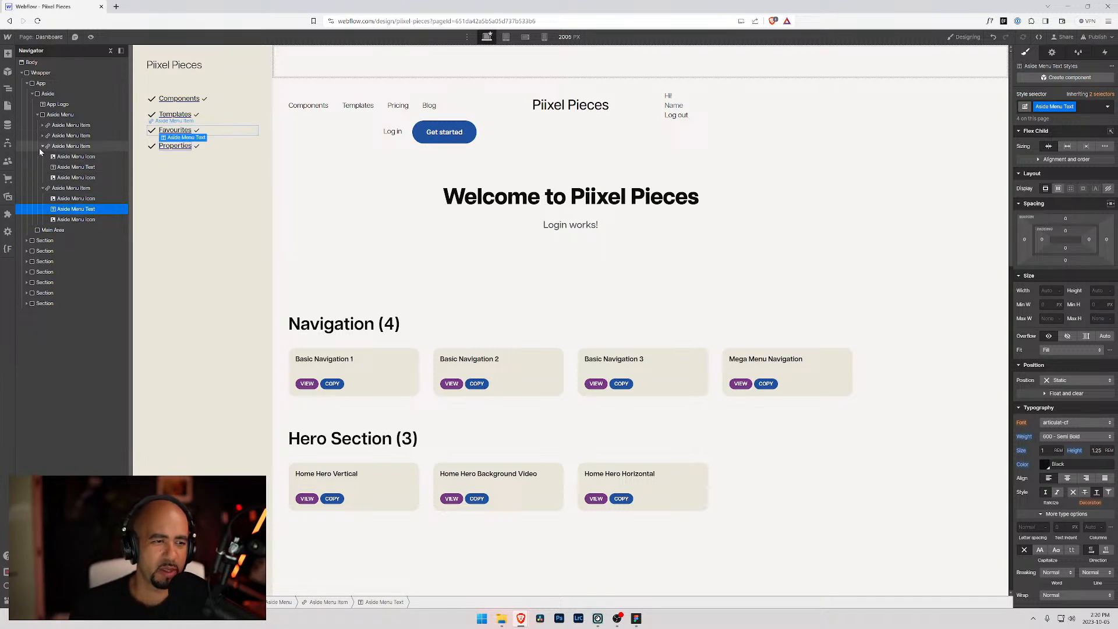
click(43, 147)
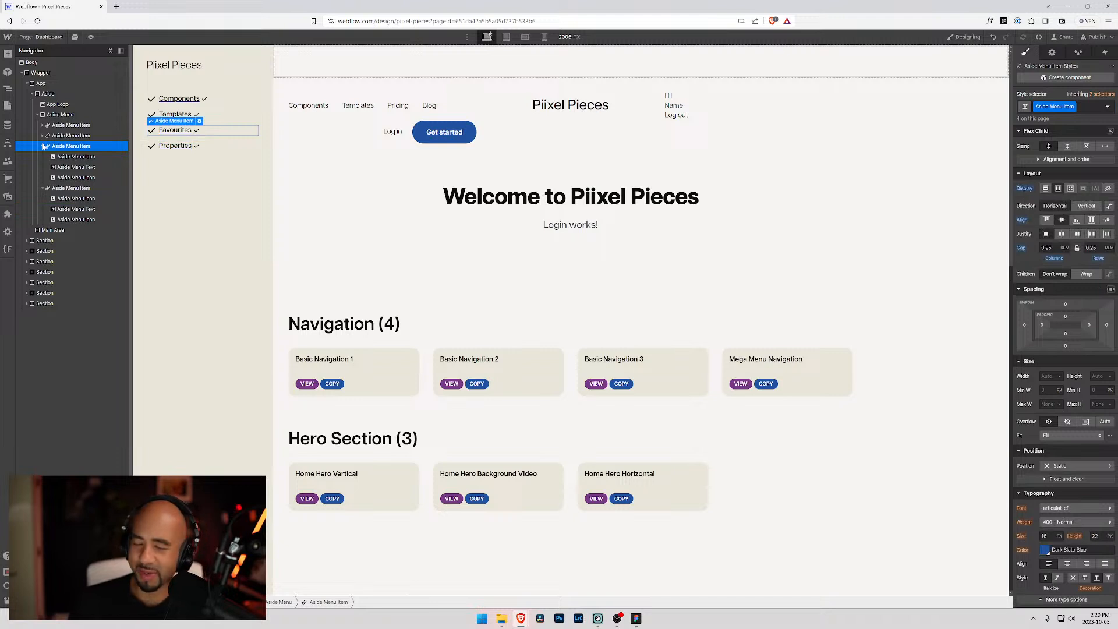
click(42, 146)
click(43, 157)
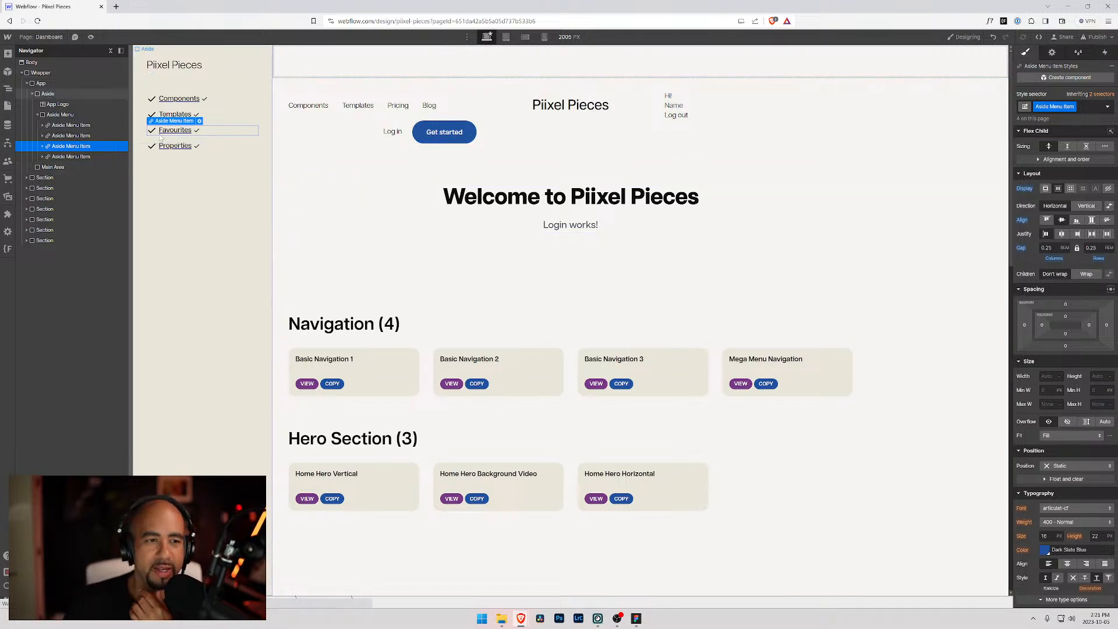
click(175, 146)
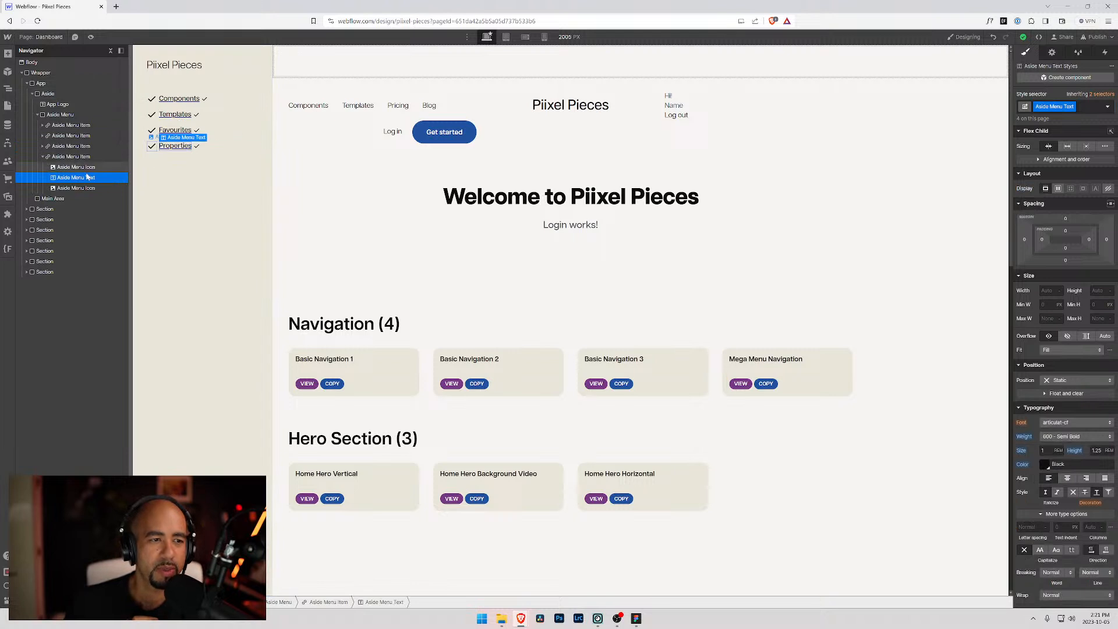
click(44, 157)
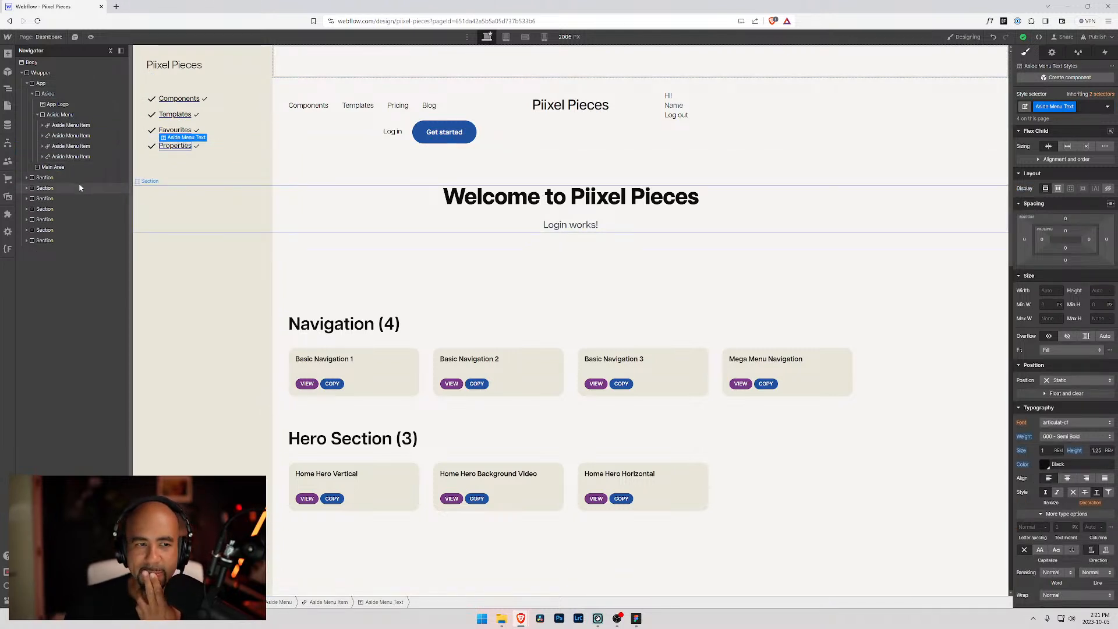
click(205, 179)
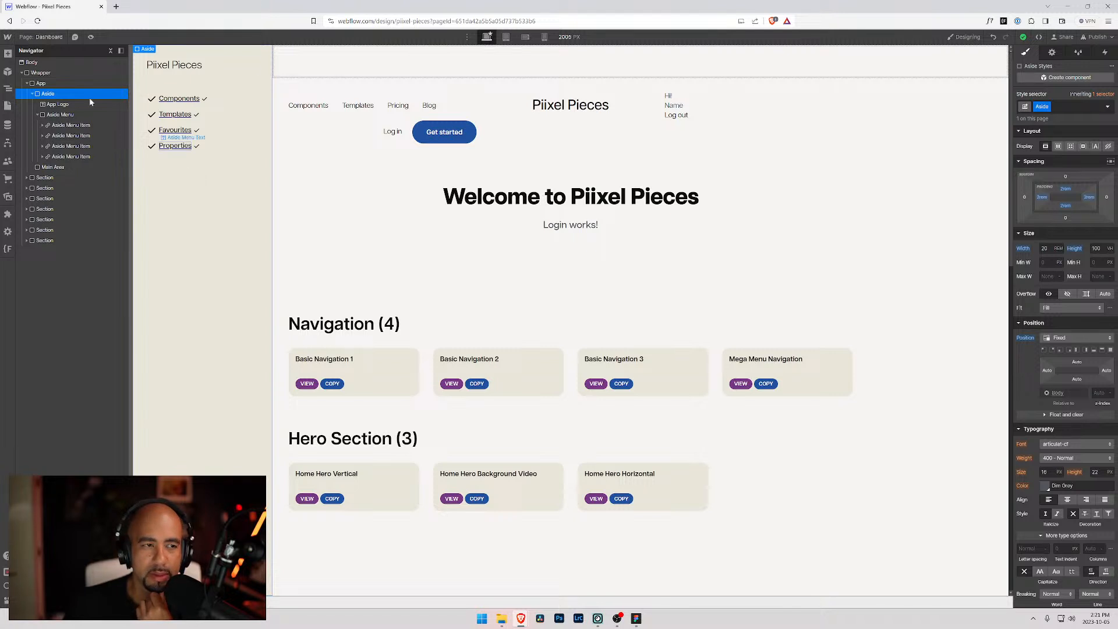
- Collapse the Aside Menu in the element tree, and examine Asana's sidebar and help panel as a layout reference
click(37, 114)
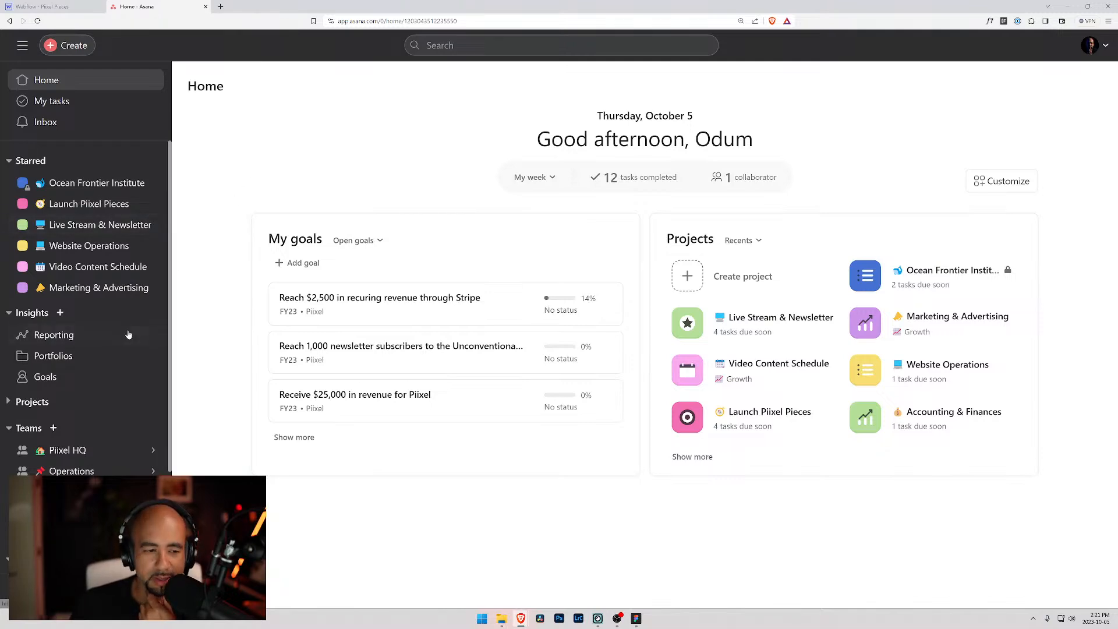
scroll(140, 324, down, 3)
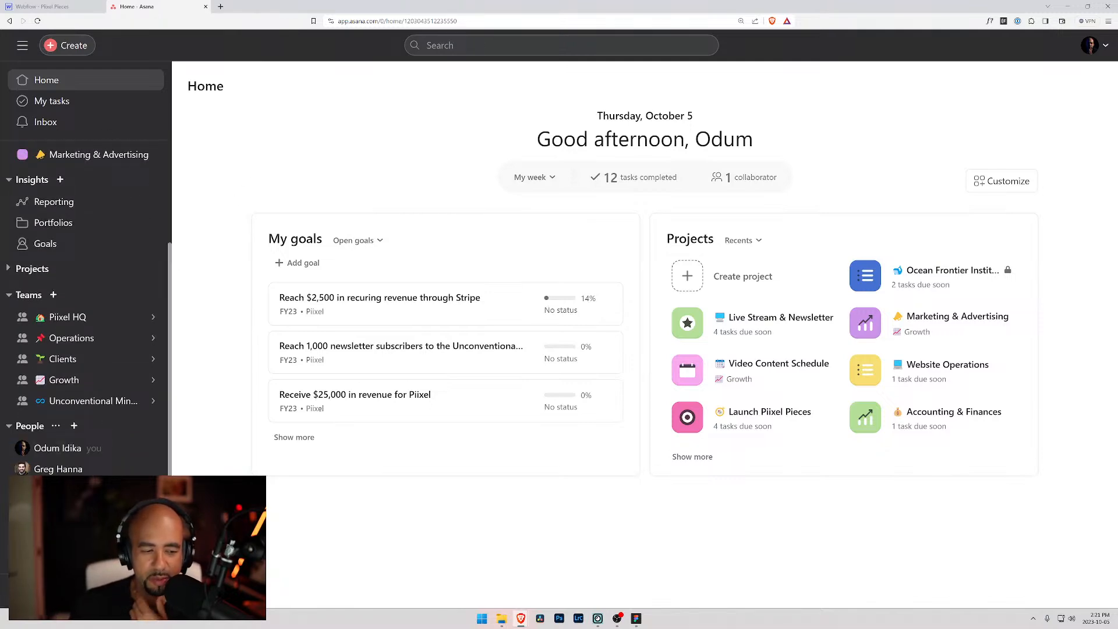
click(130, 591)
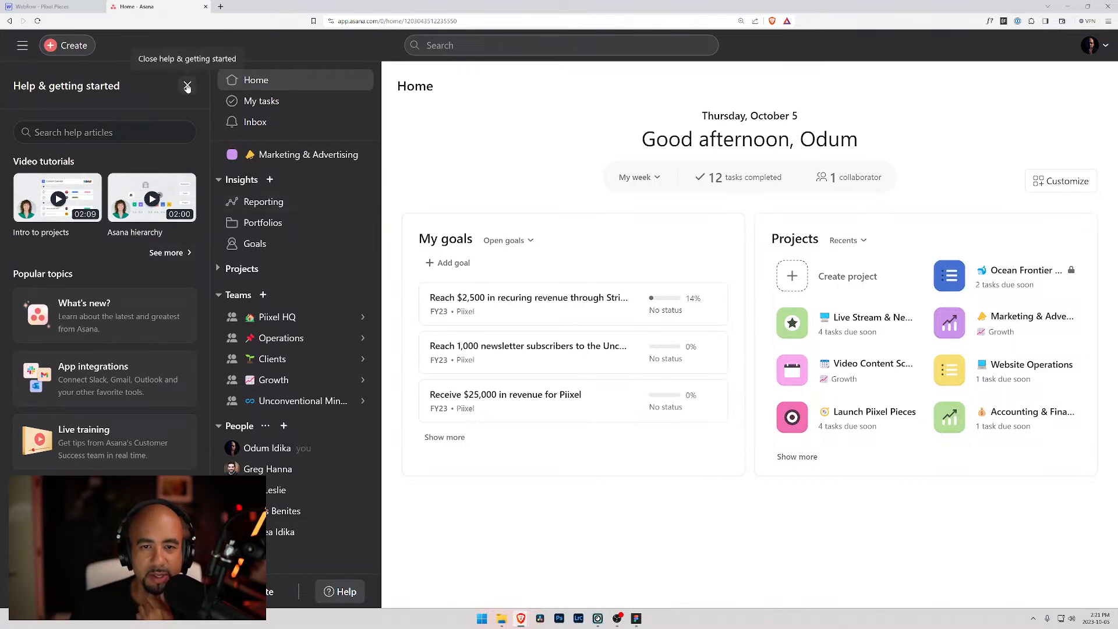
click(187, 87)
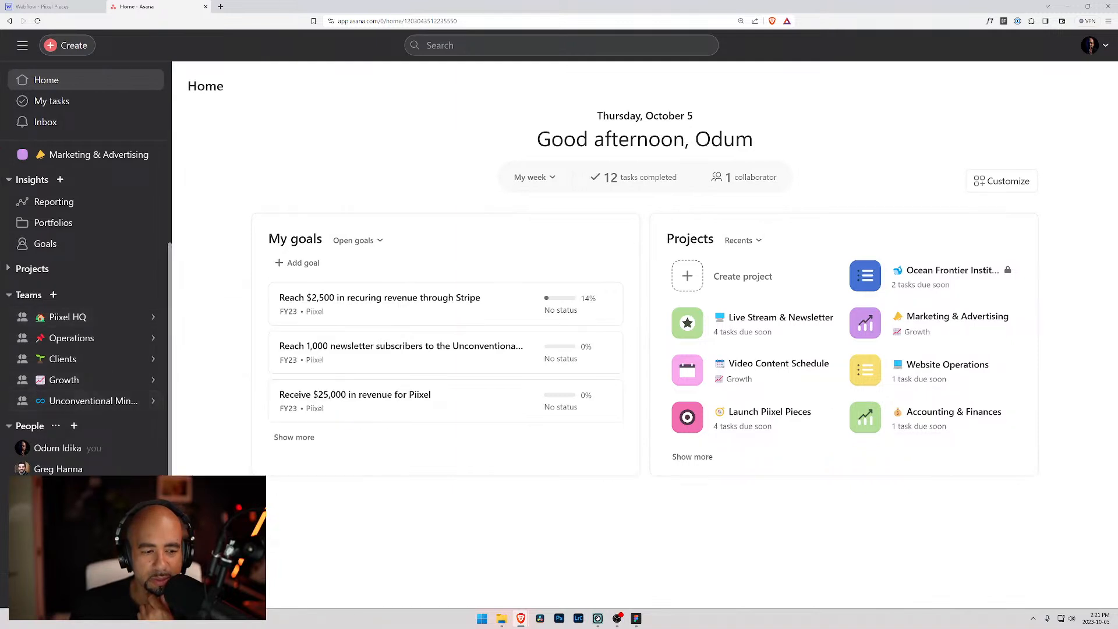
scroll(117, 451, up, 3)
scroll(117, 452, down, 3)
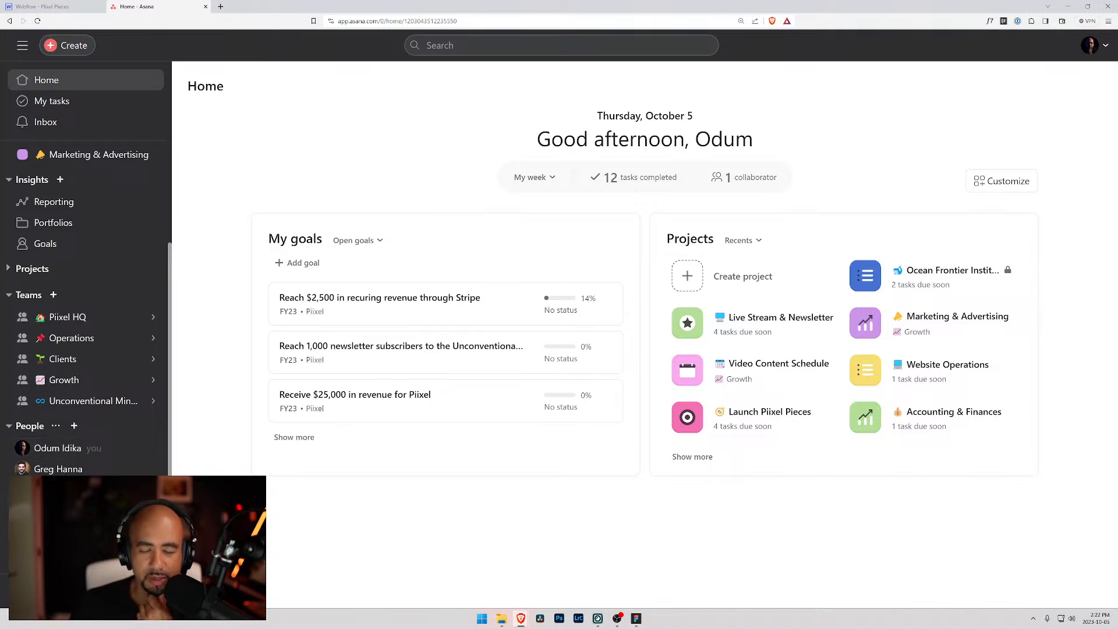
- Switch back to Webflow and add a Div Block inside the Aside, after the Aside Menu
click(65, 7)
scroll(215, 421, down, 4)
scroll(641, 320, up, 4)
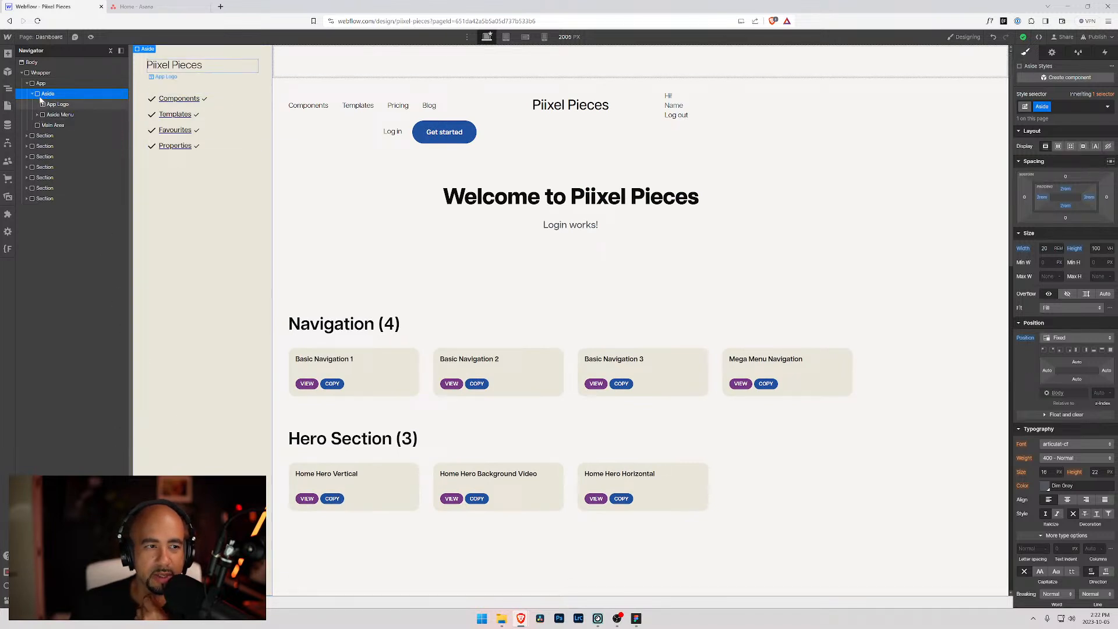
key(ctrl+e)
text(div)
key(Return)
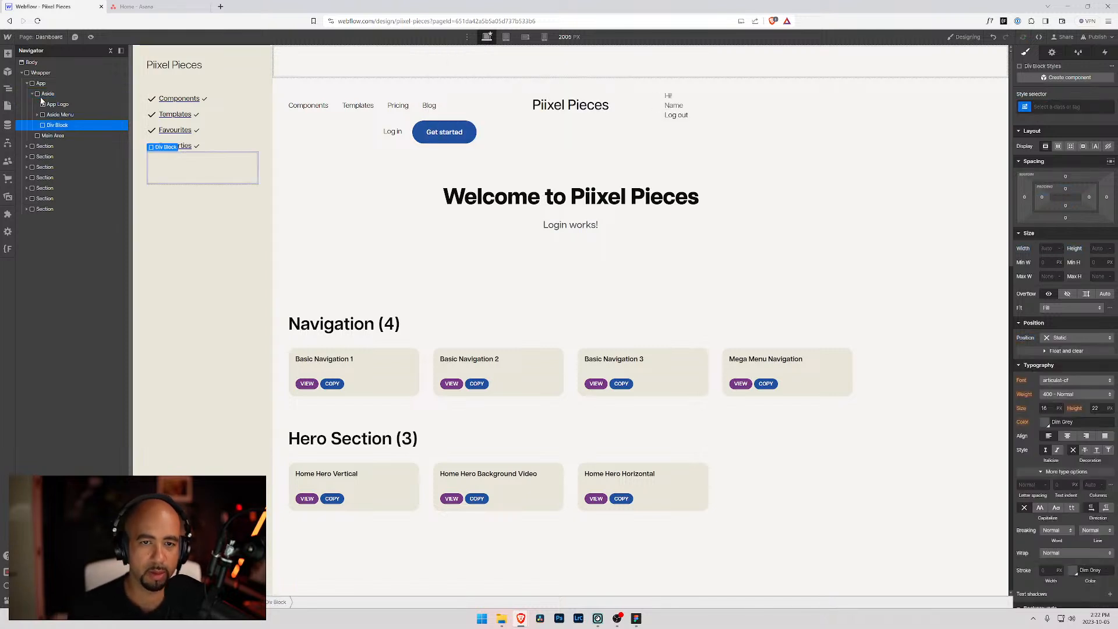
- Give the new Div Block in the Aside the class Help Container
right_click(858, 228)
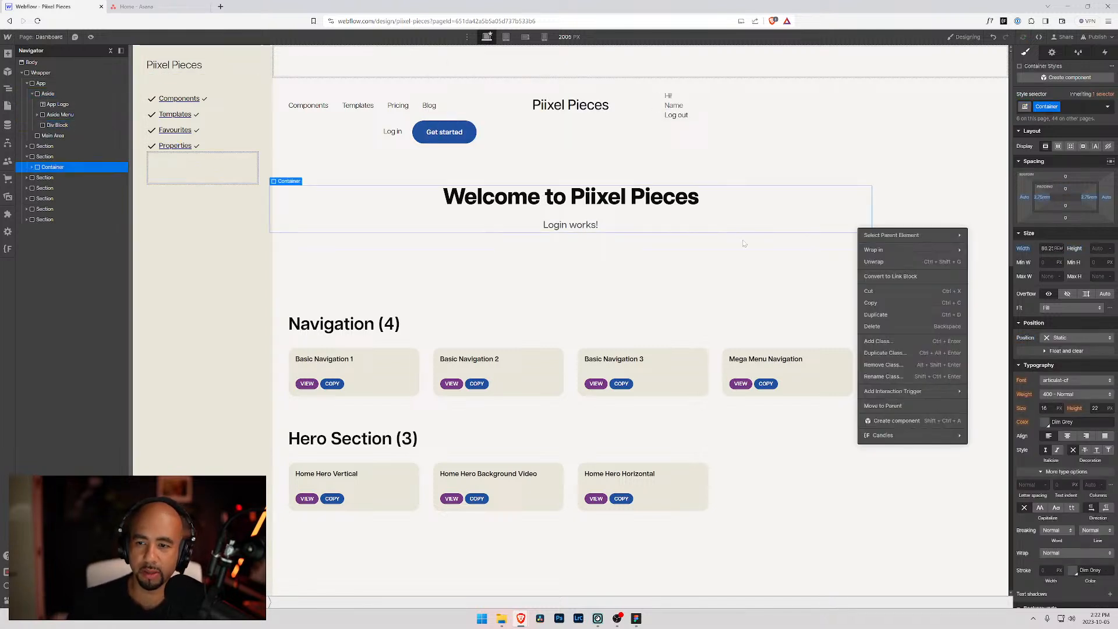
click(53, 135)
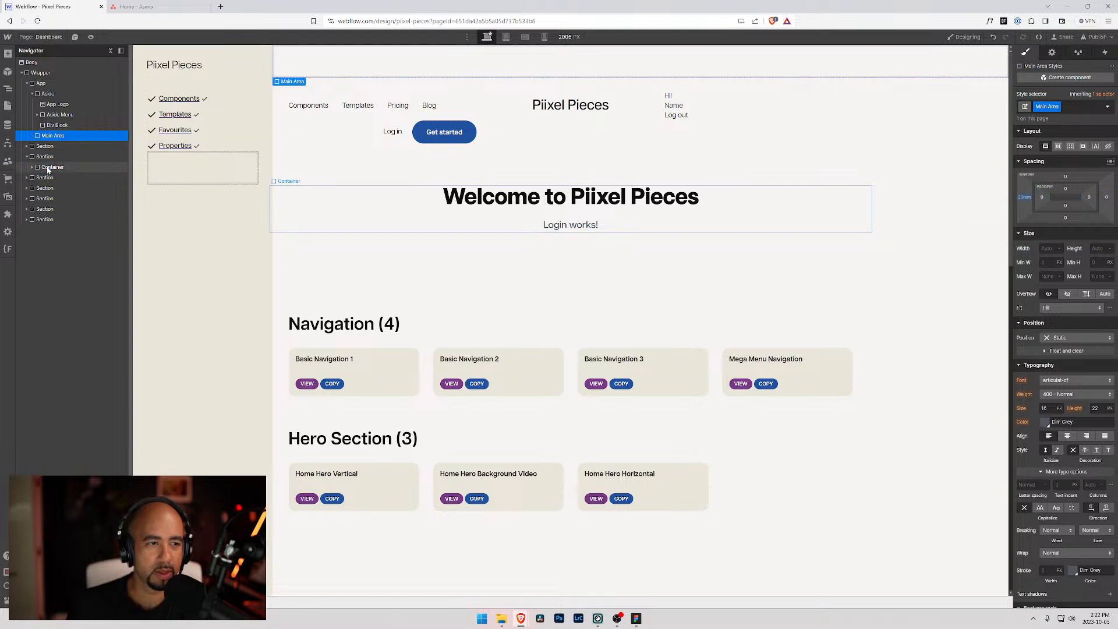
click(57, 124)
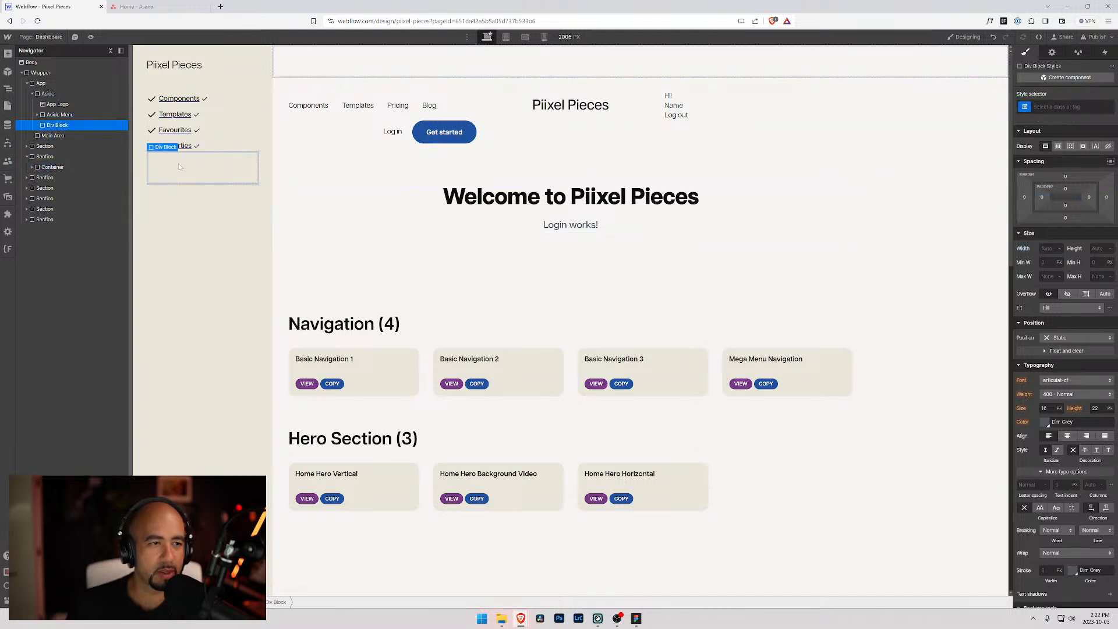
key(ctrl+Return)
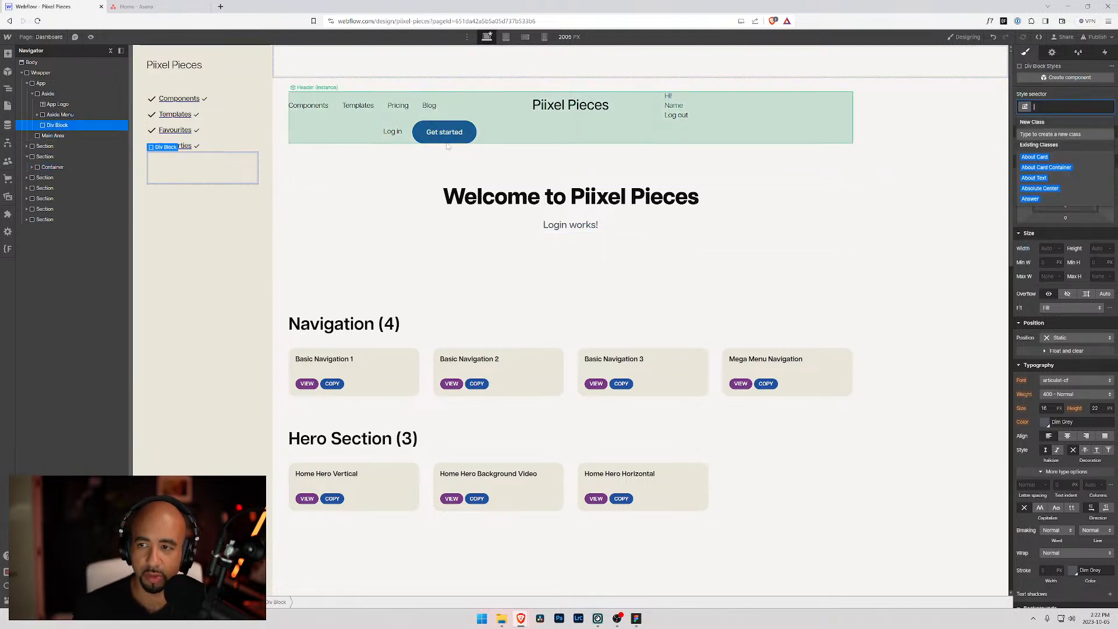
text(Help)
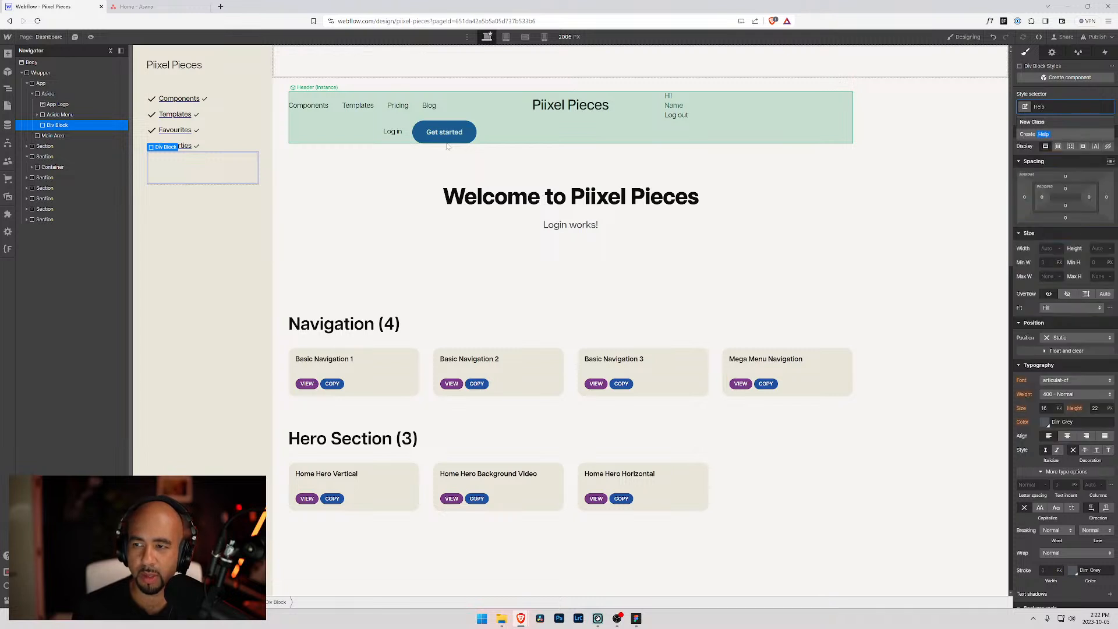
text( Container)
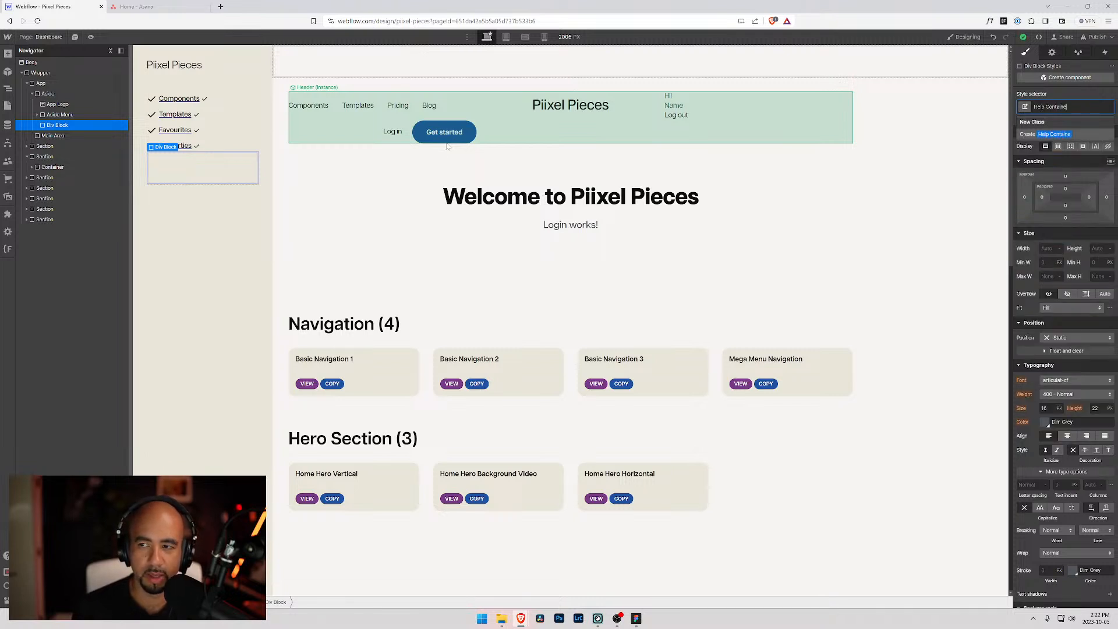
key(Return)
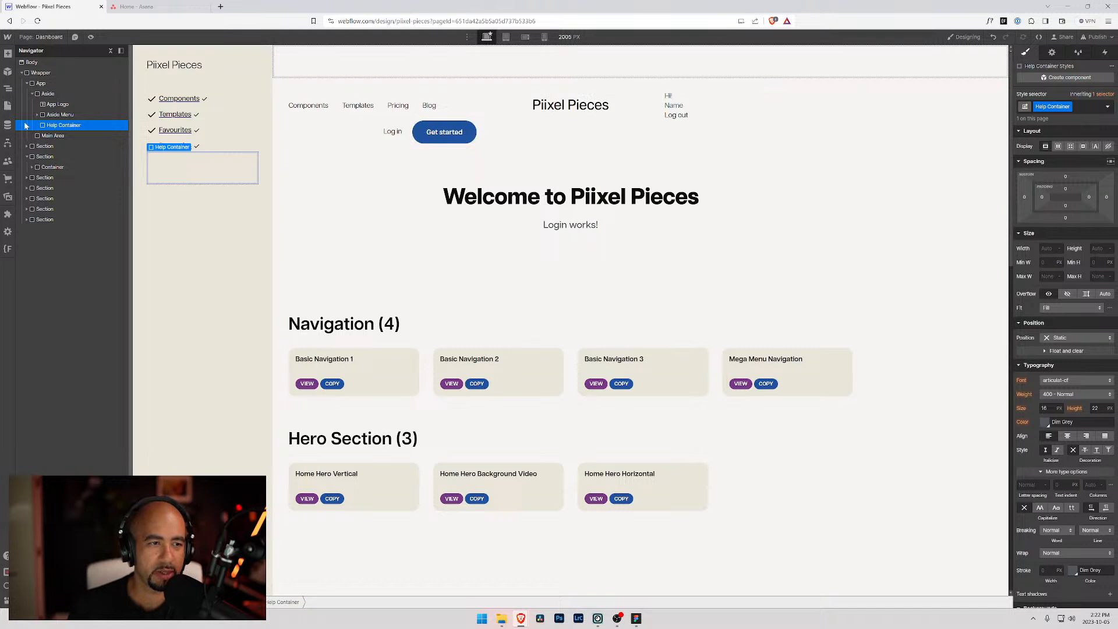
- Set the Help Container's position to Absolute with a bottom offset of 0
click(1059, 339)
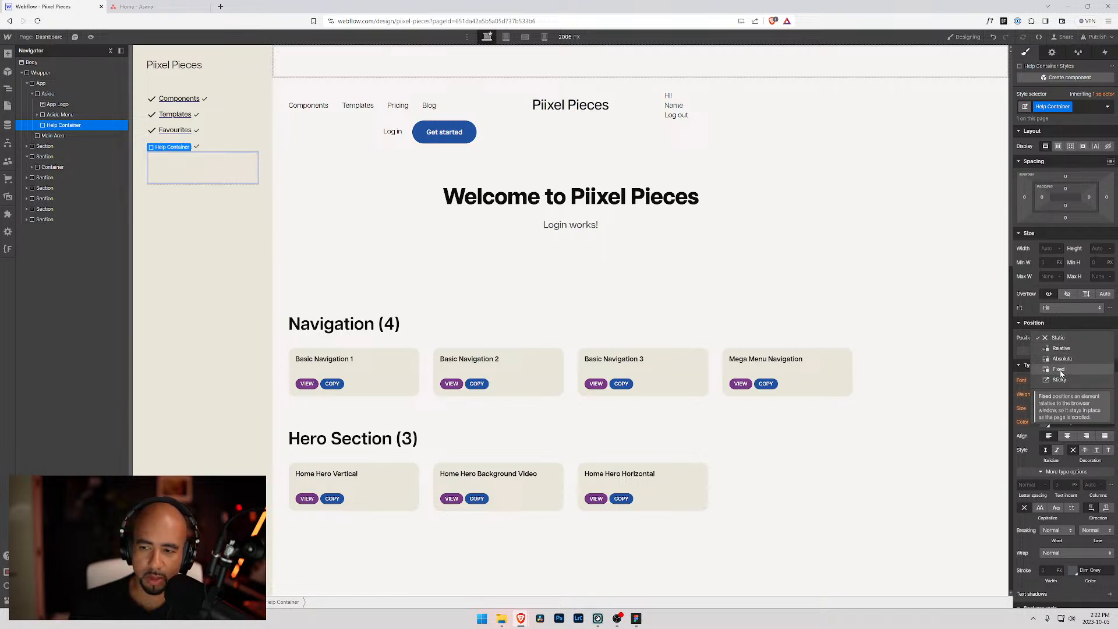
click(1060, 358)
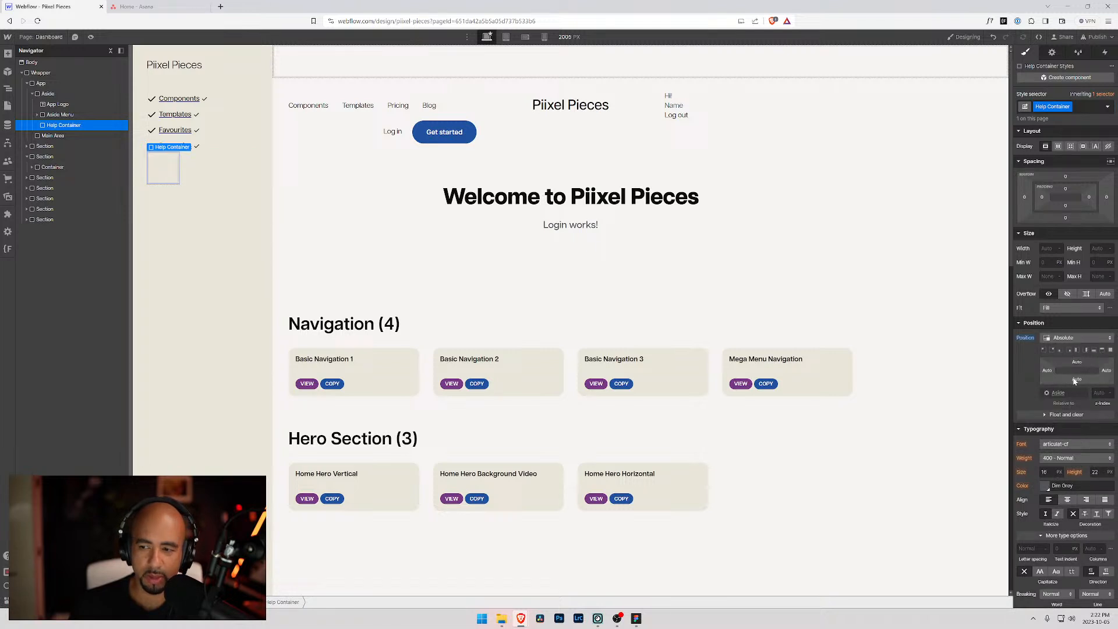
click(1077, 380)
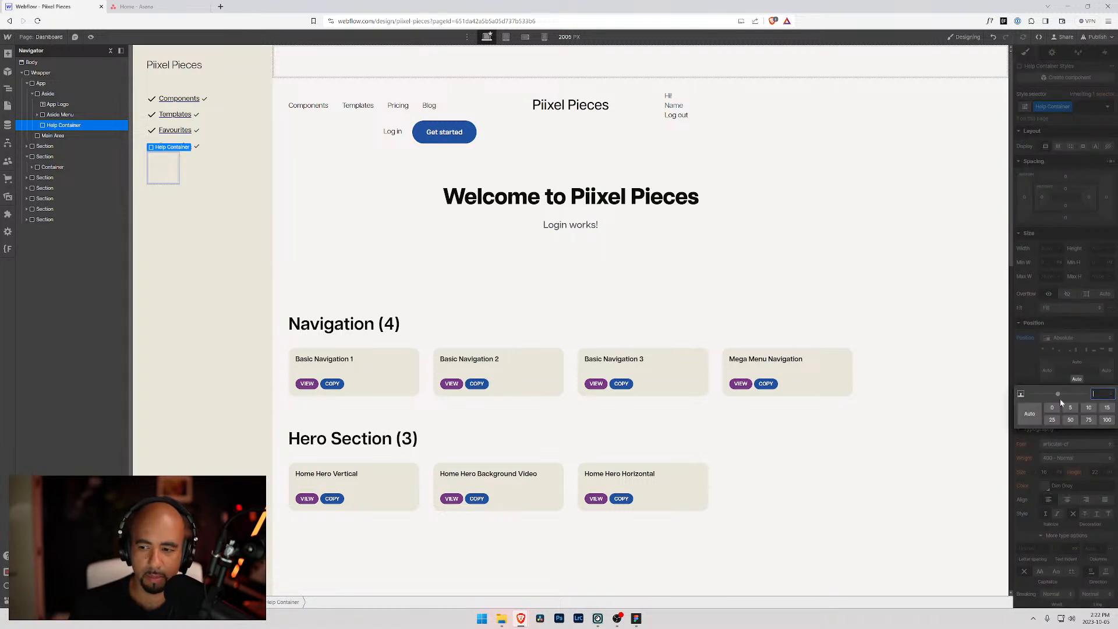
click(1053, 408)
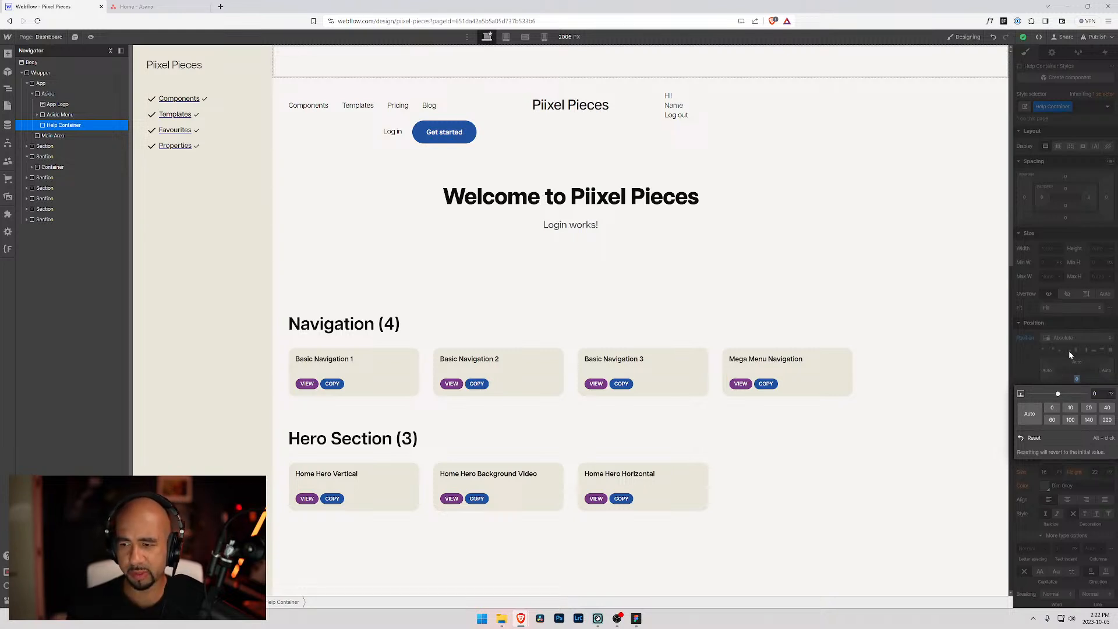
- Try the full and bottom absolute position presets on the Help Container and check its placement in the sidebar
click(1111, 351)
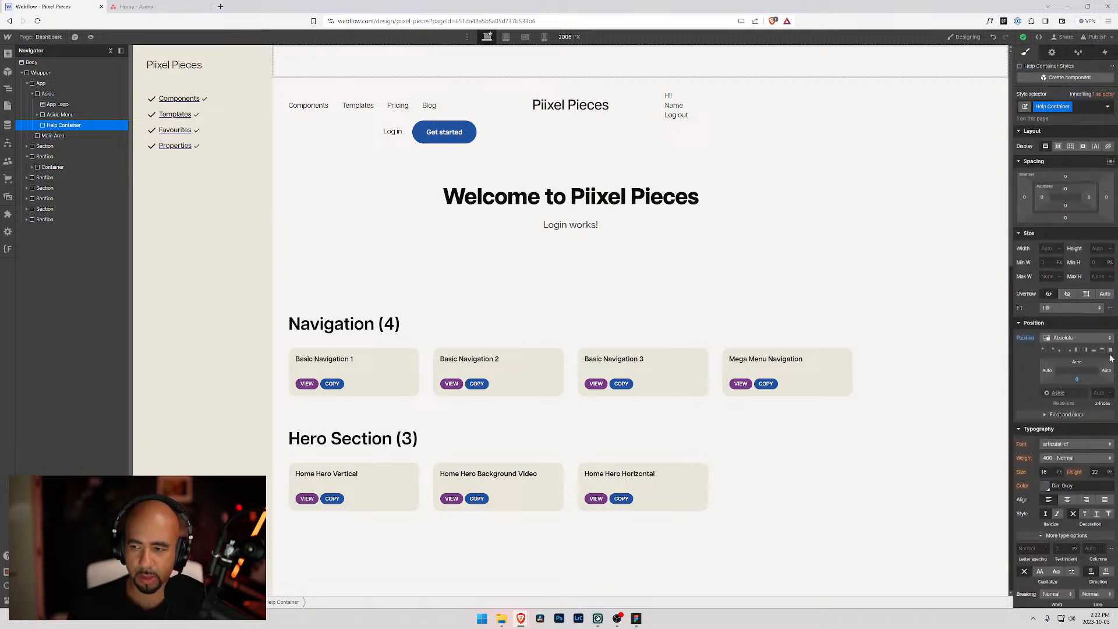
click(1110, 352)
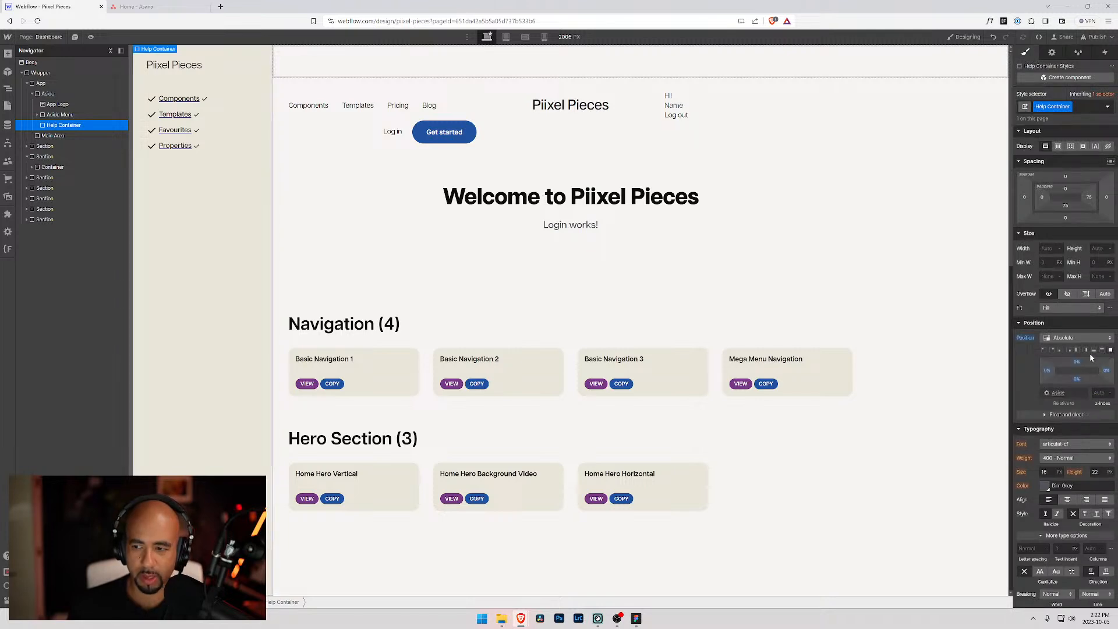
click(1101, 351)
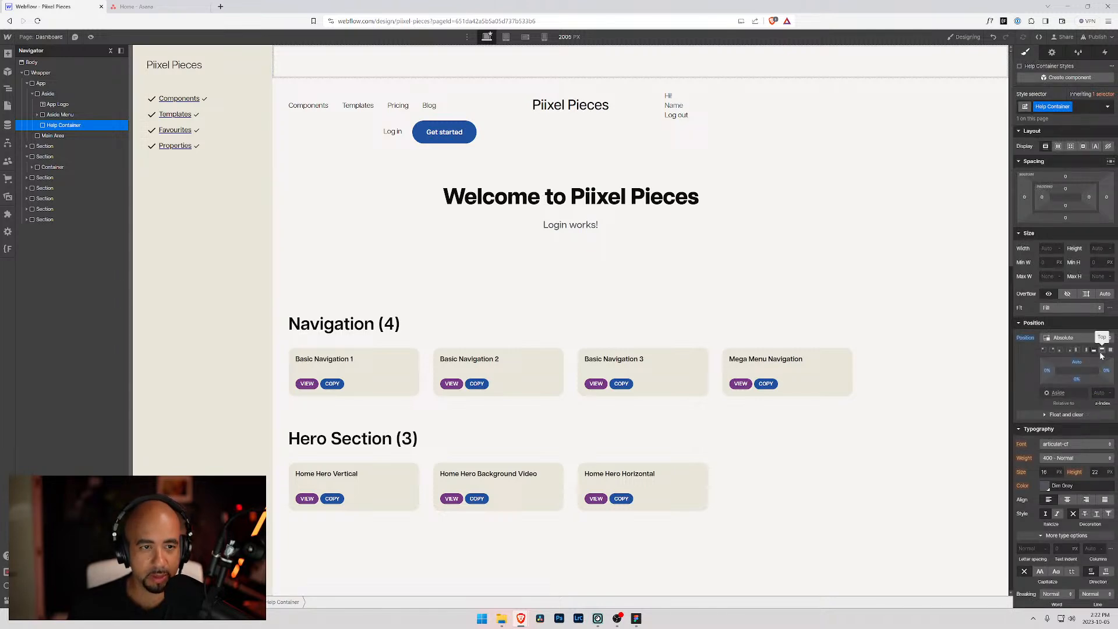
scroll(194, 422, down, 12)
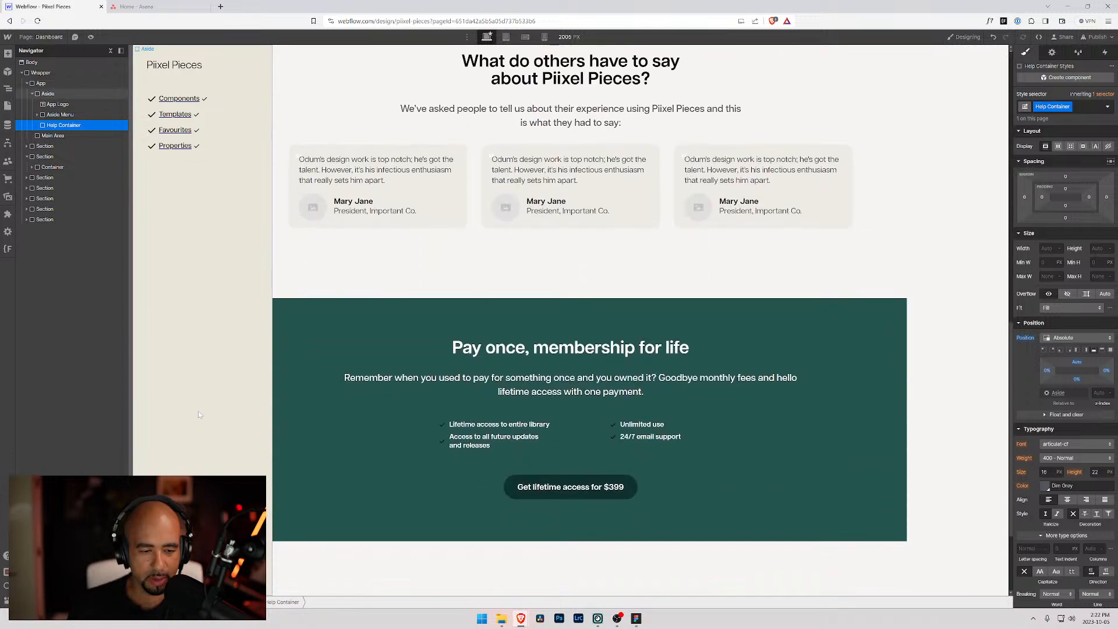
scroll(198, 415, up, 15)
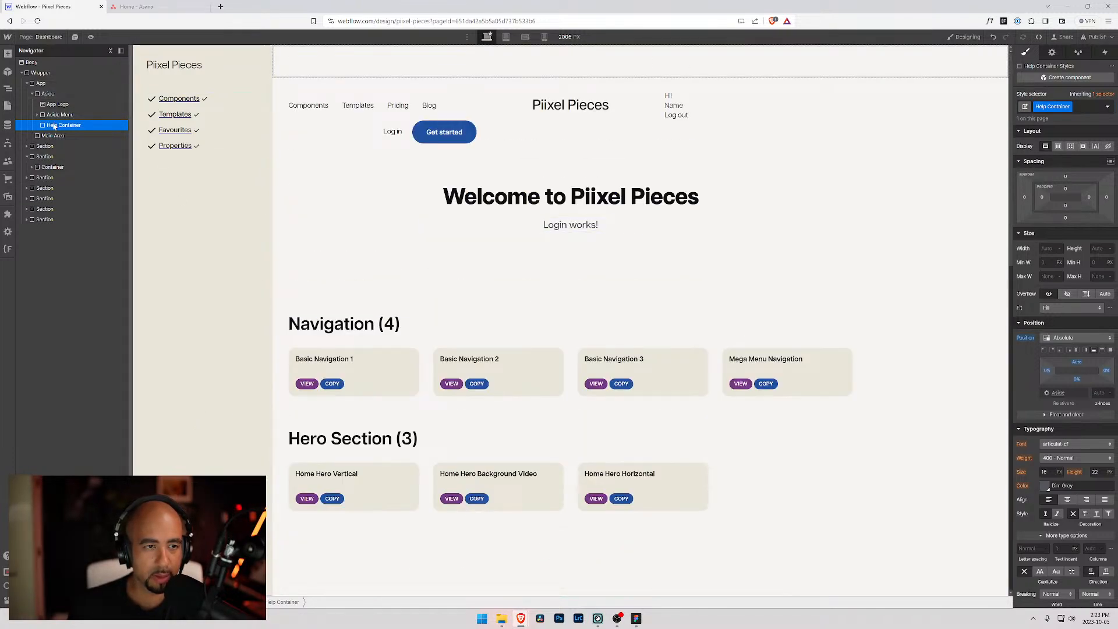
- Reset the Help Container's left, bottom and right position offsets to Auto
alt+click(1047, 371)
alt+click(1076, 379)
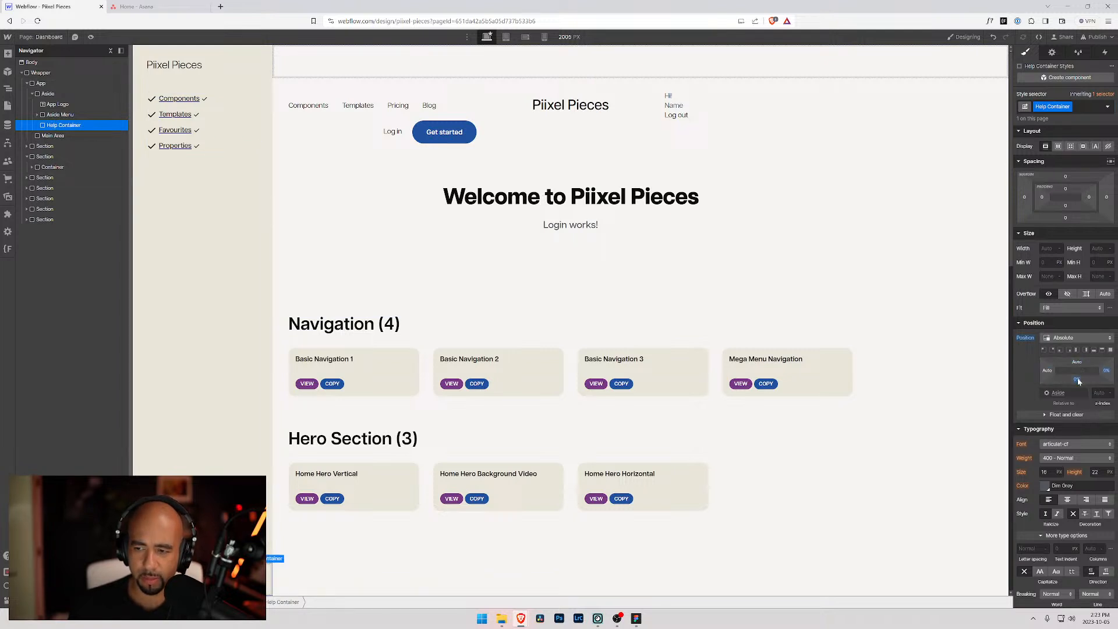
alt+click(1106, 370)
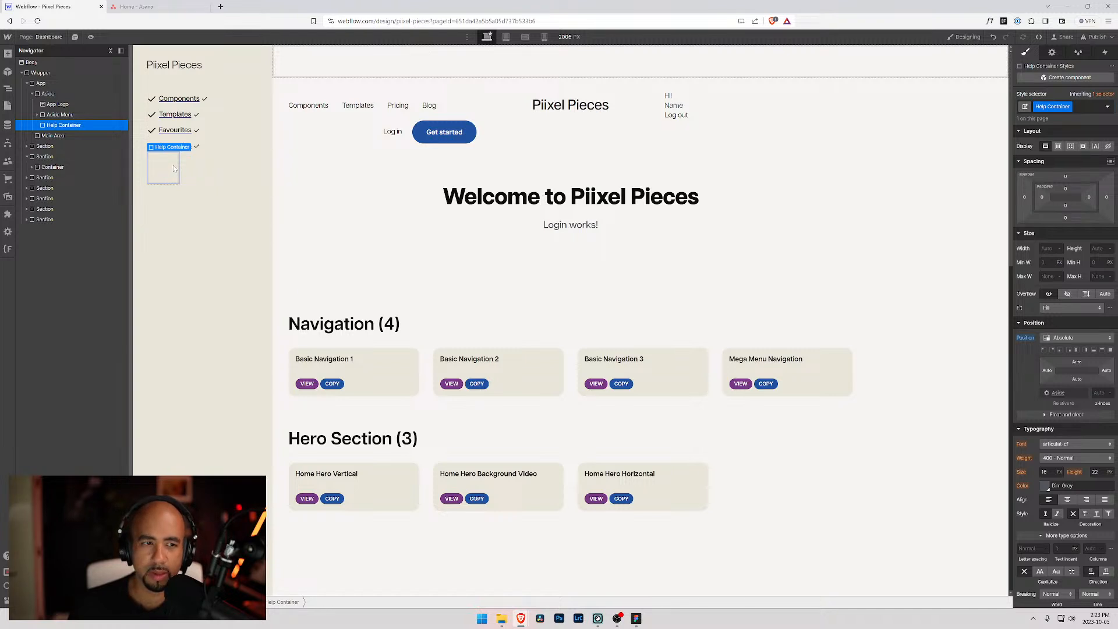
- Add a Link Block inside the Help Container and select it in the element tree
key(ctrl+e)
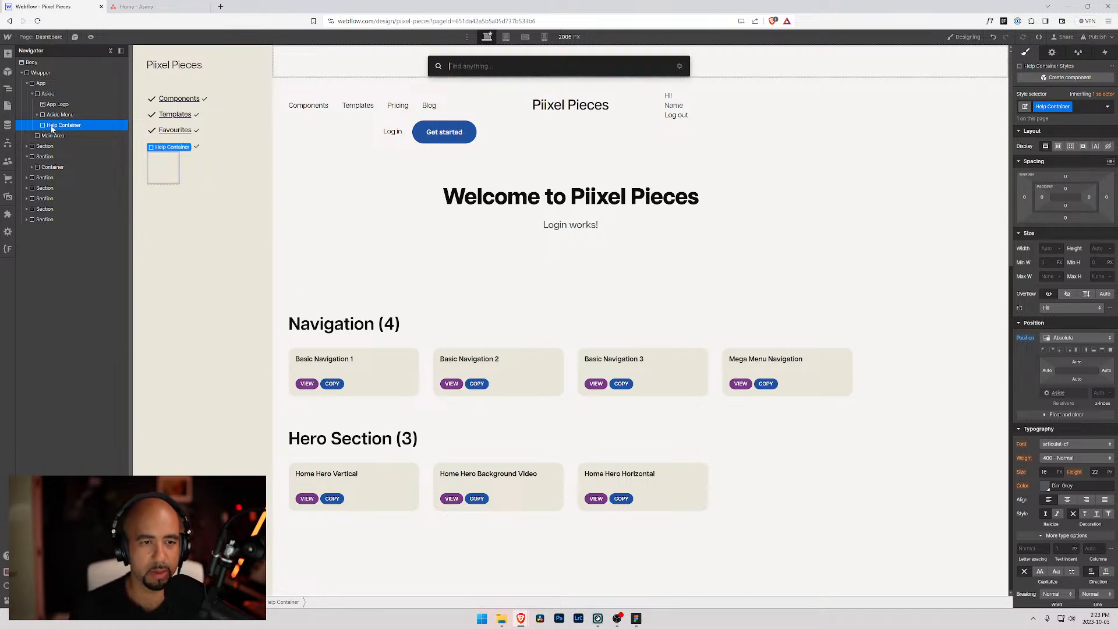
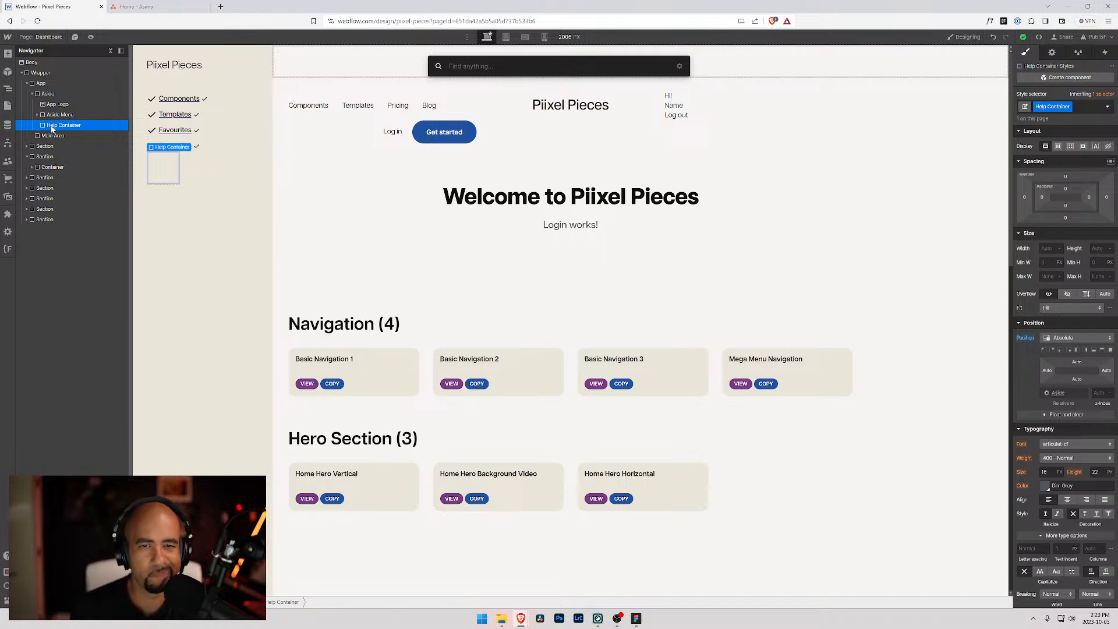
text(link)
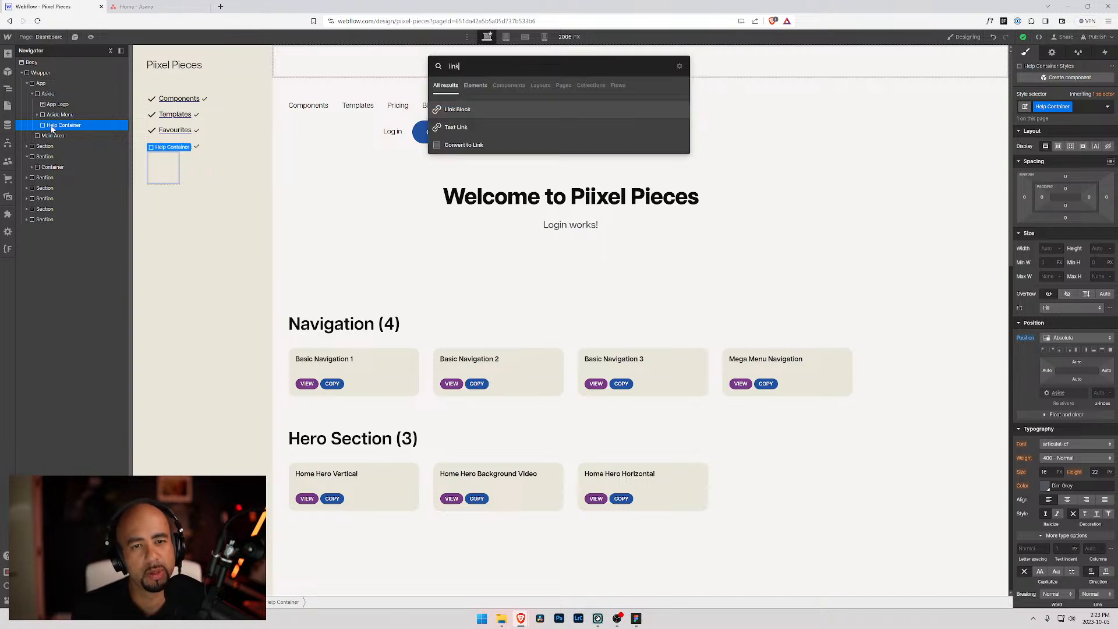
key(Return)
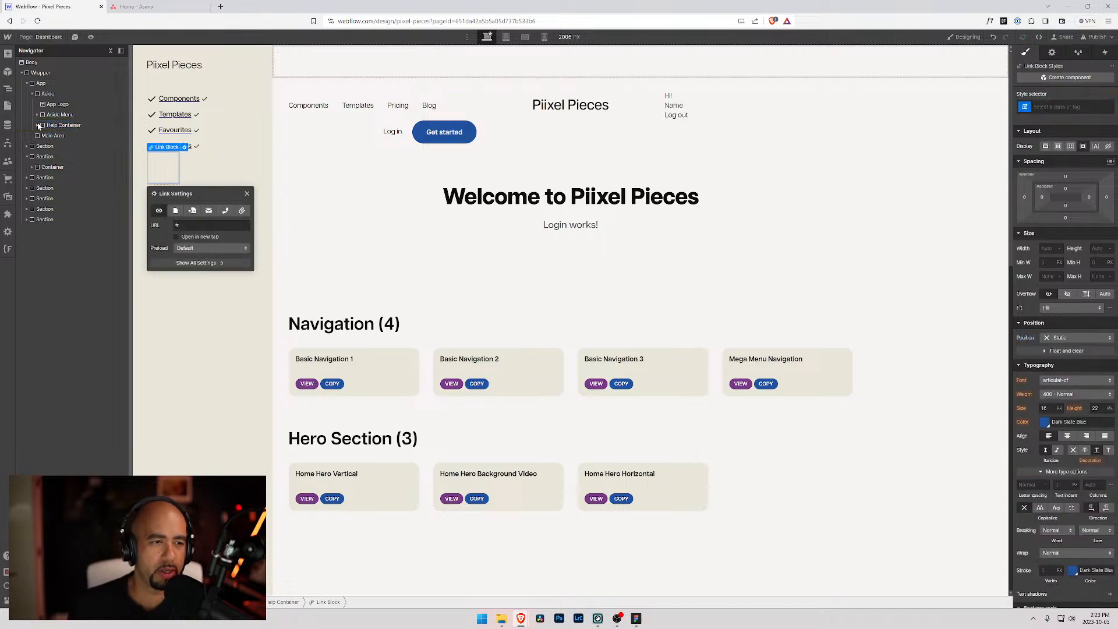
click(63, 136)
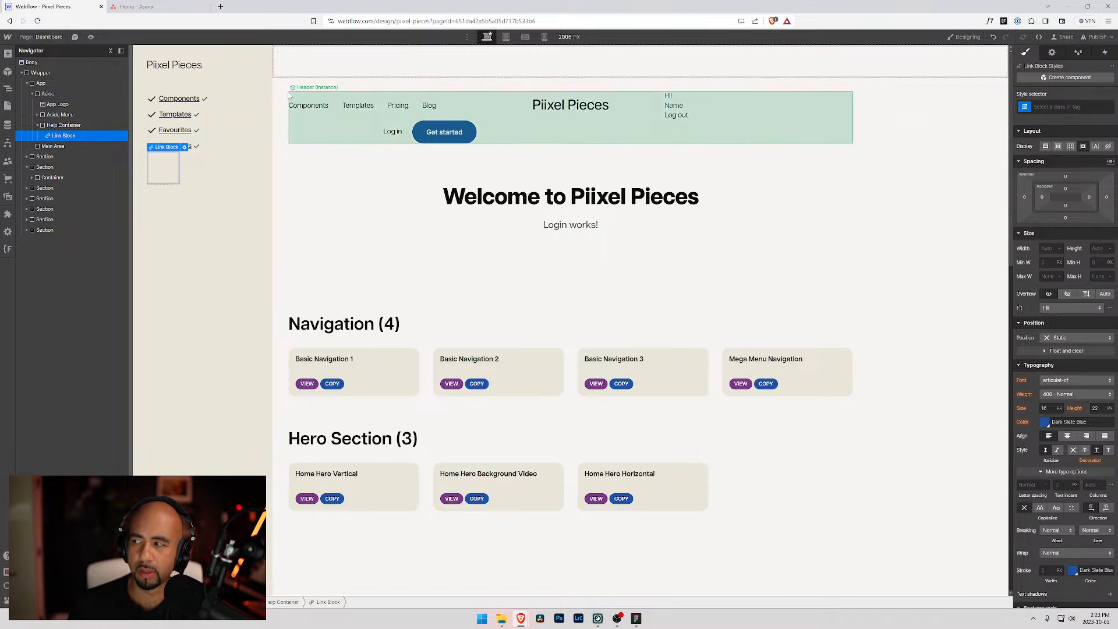
- Add an Image inside the new Link Block and use the done.svg asset as its source
key(ctrl+e)
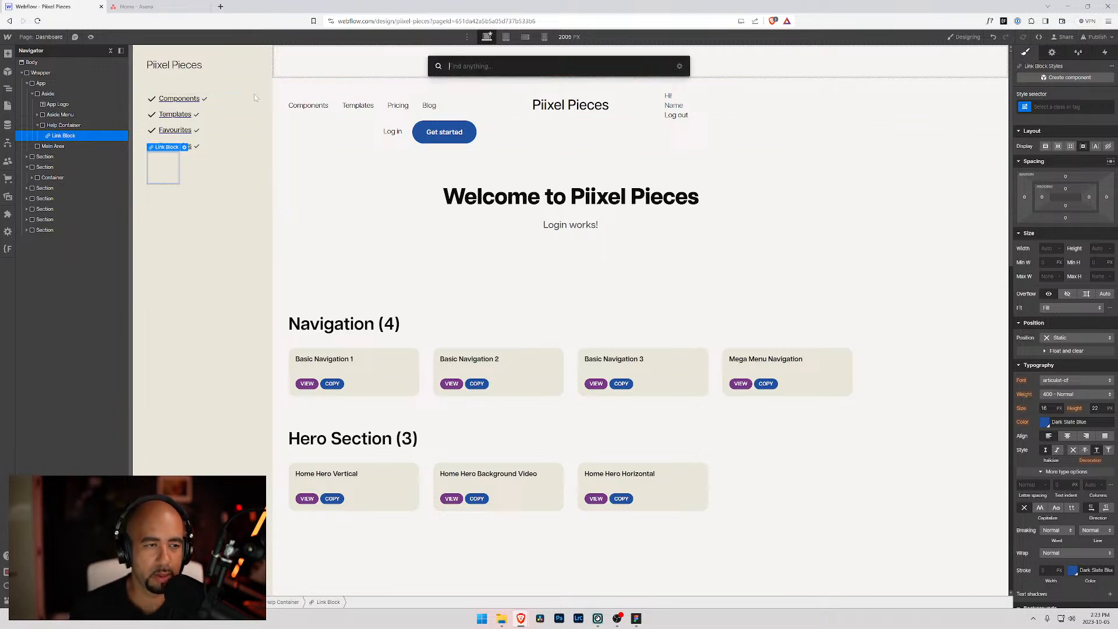
text(ima)
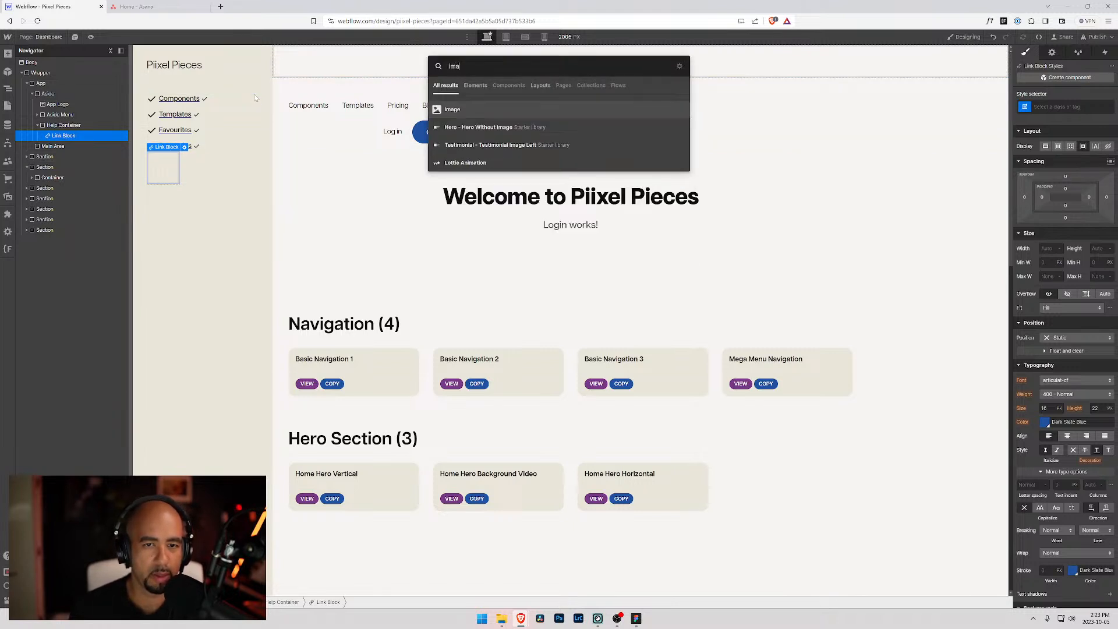
key(Return)
click(190, 184)
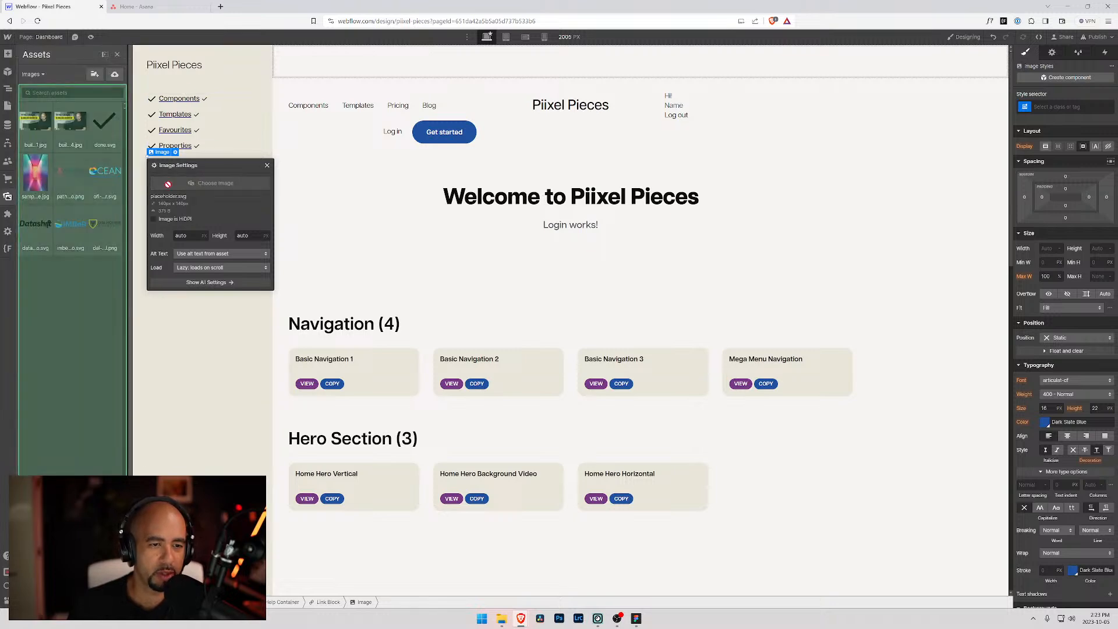
click(105, 123)
- Give the image inside the Help Container's link block the class Help Icon and set its width to 2 rem
click(69, 157)
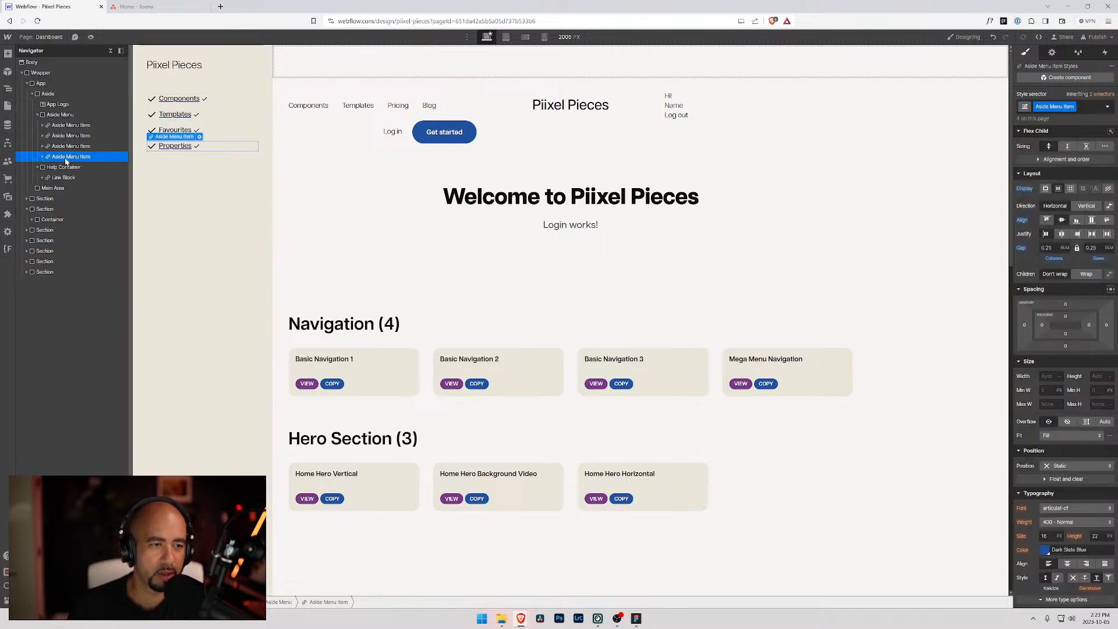
click(57, 177)
click(44, 178)
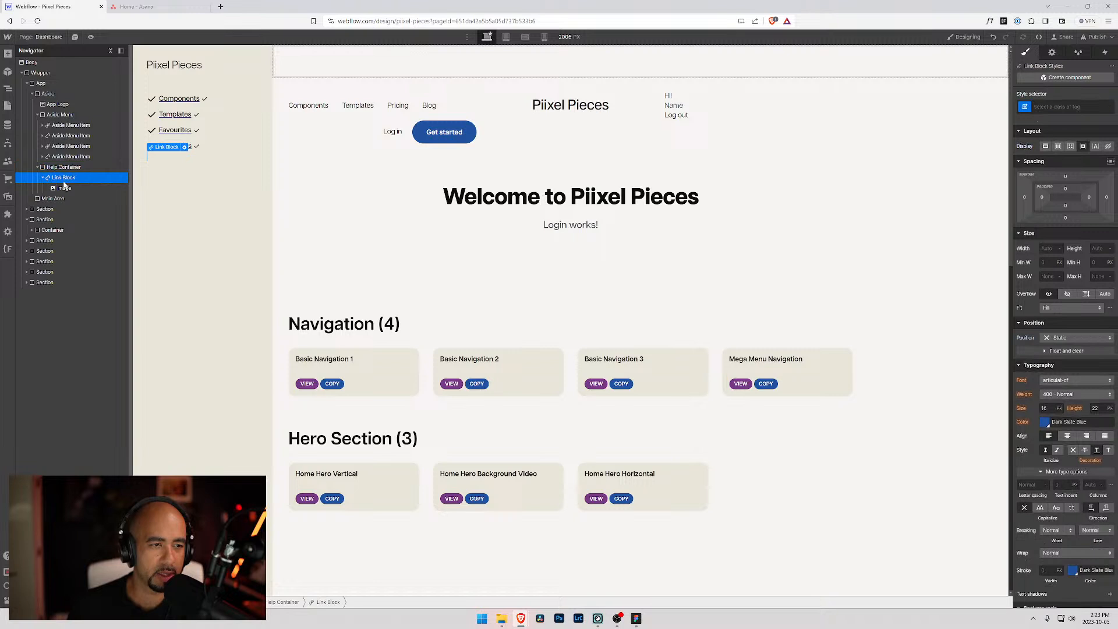
click(63, 188)
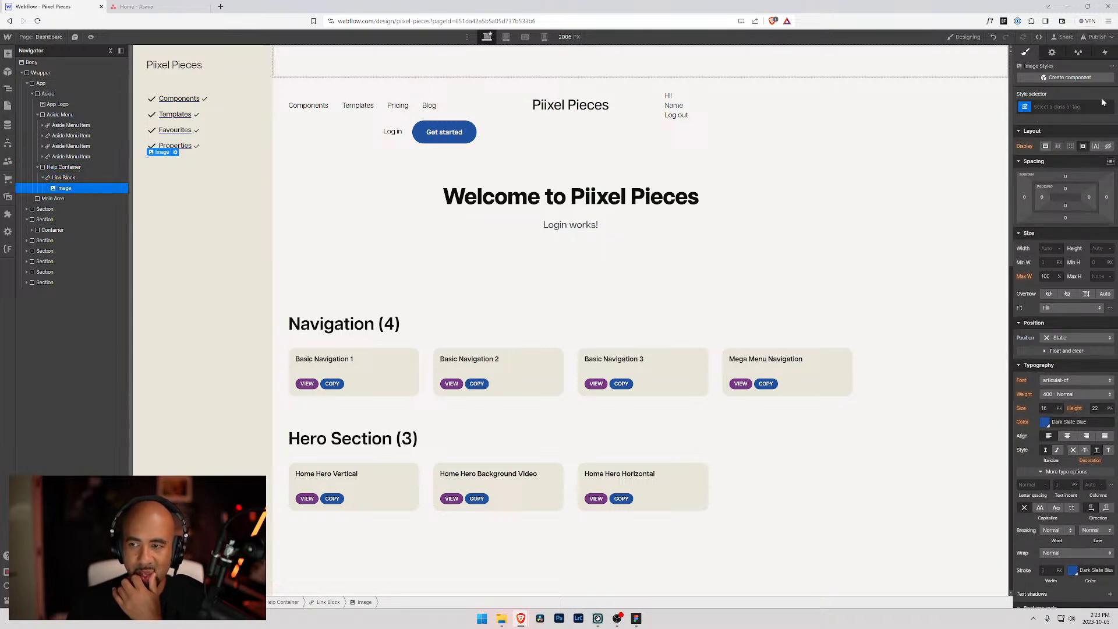
click(1060, 106)
text(Hel)
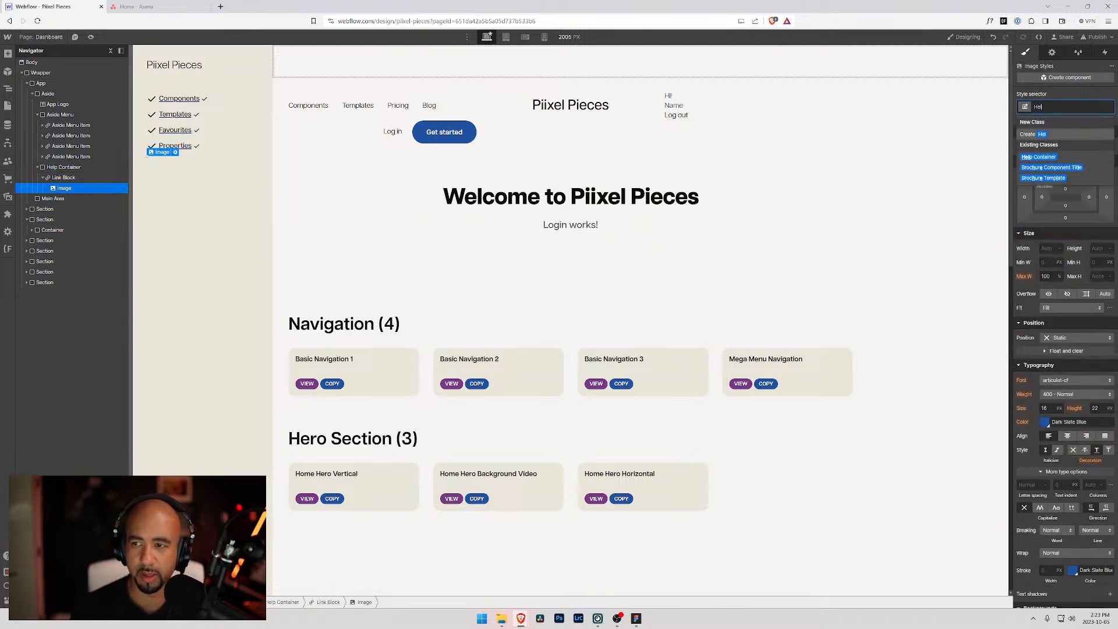
text(p Icon)
key(Return)
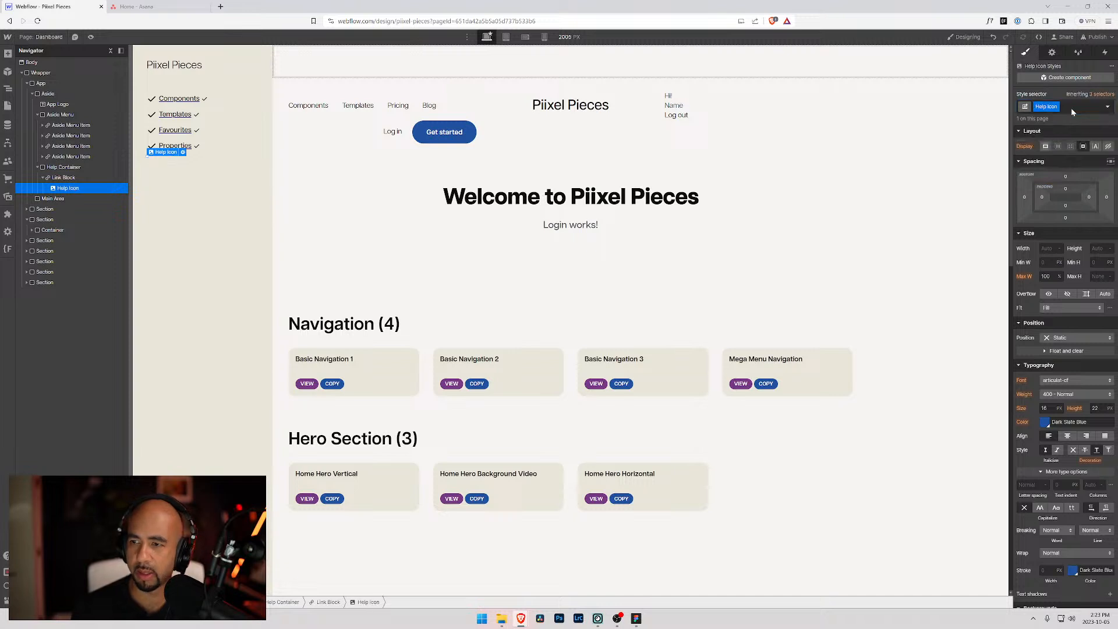
click(1048, 248)
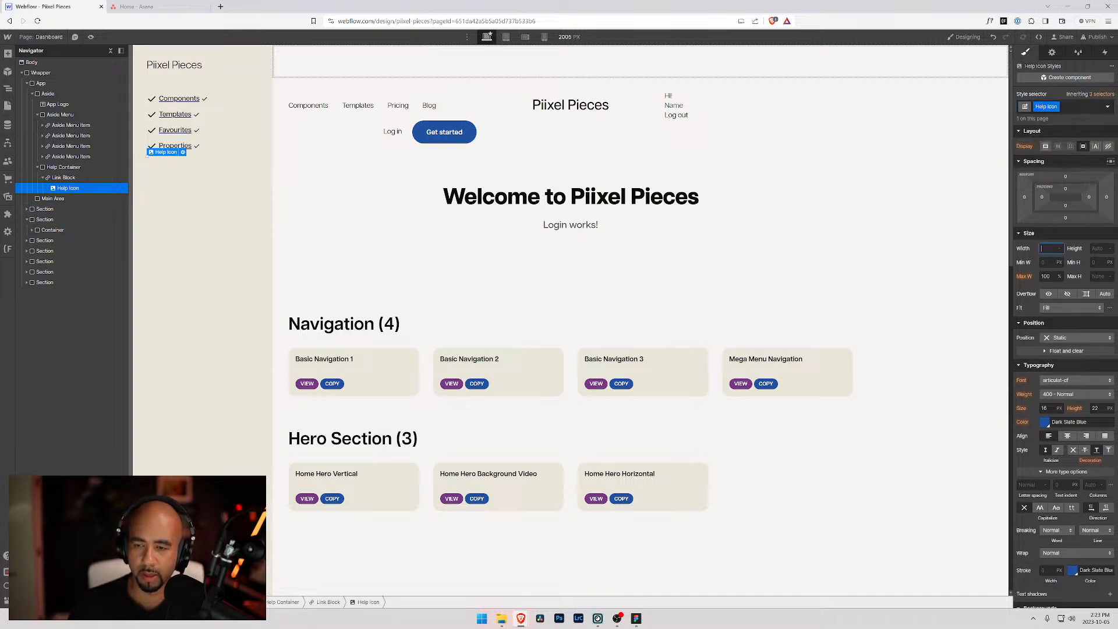
text(2)
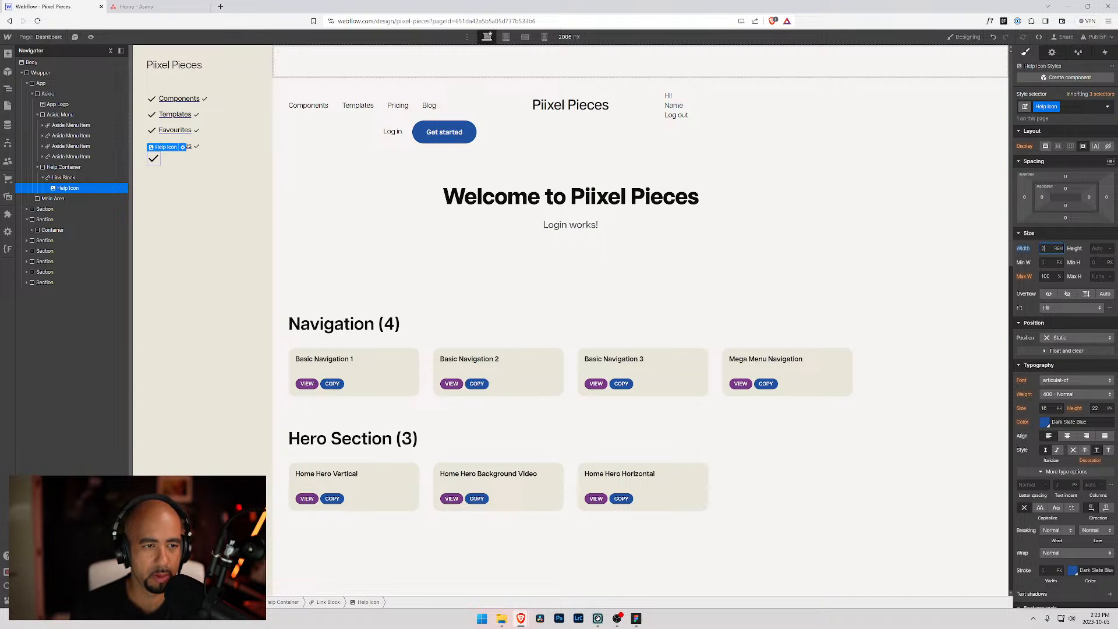
- Assign the new class Help Link to the link block inside the Help Container
click(64, 178)
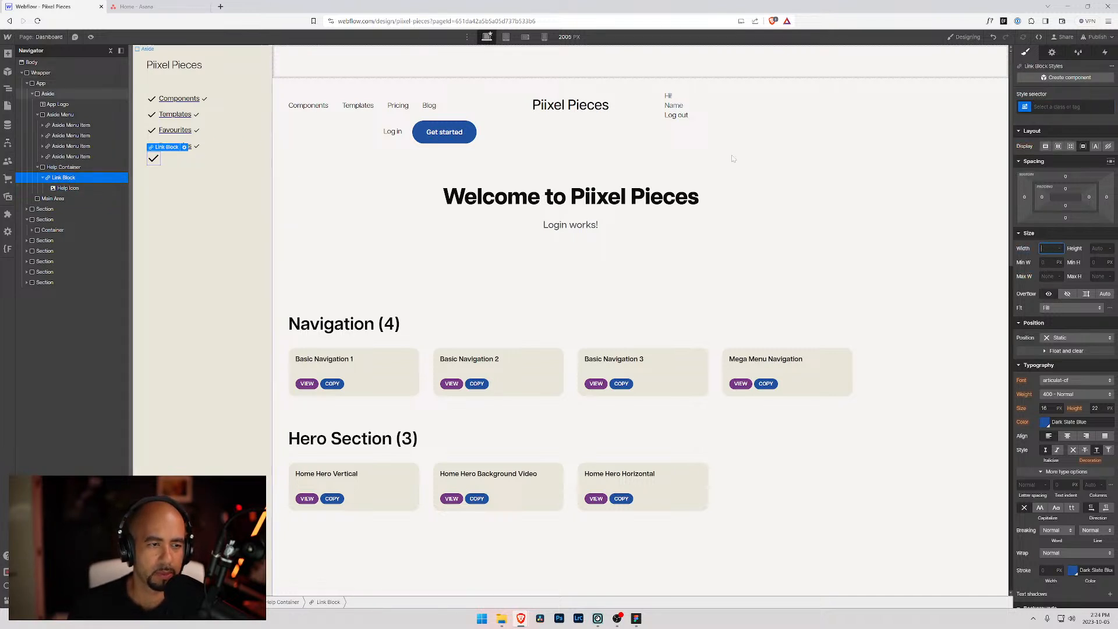
click(1059, 107)
text(Help)
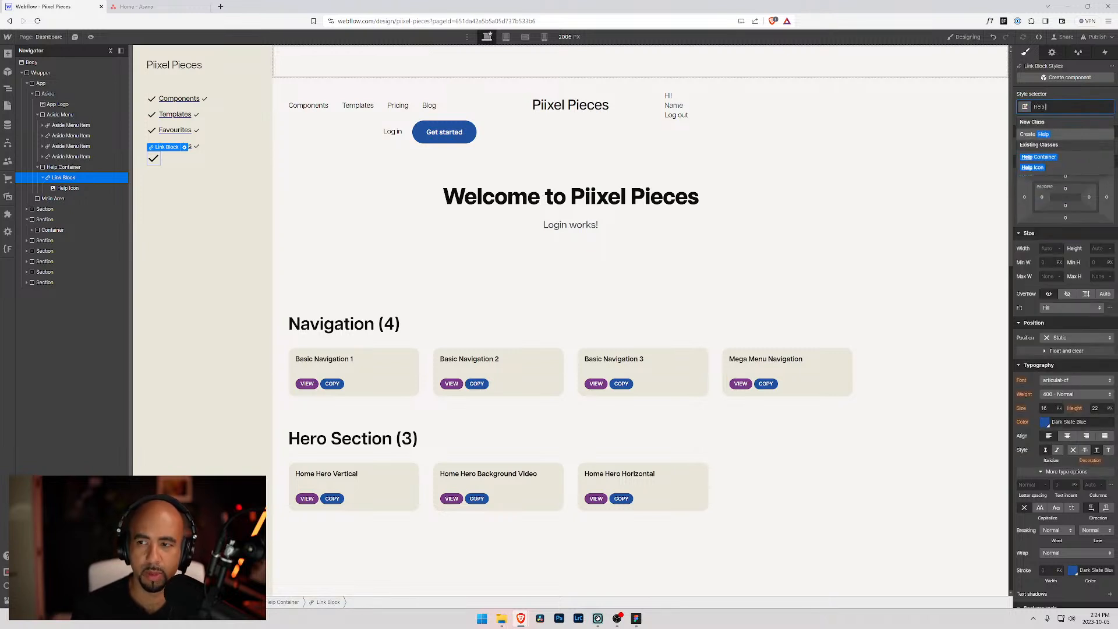
text( Link)
key(Return)
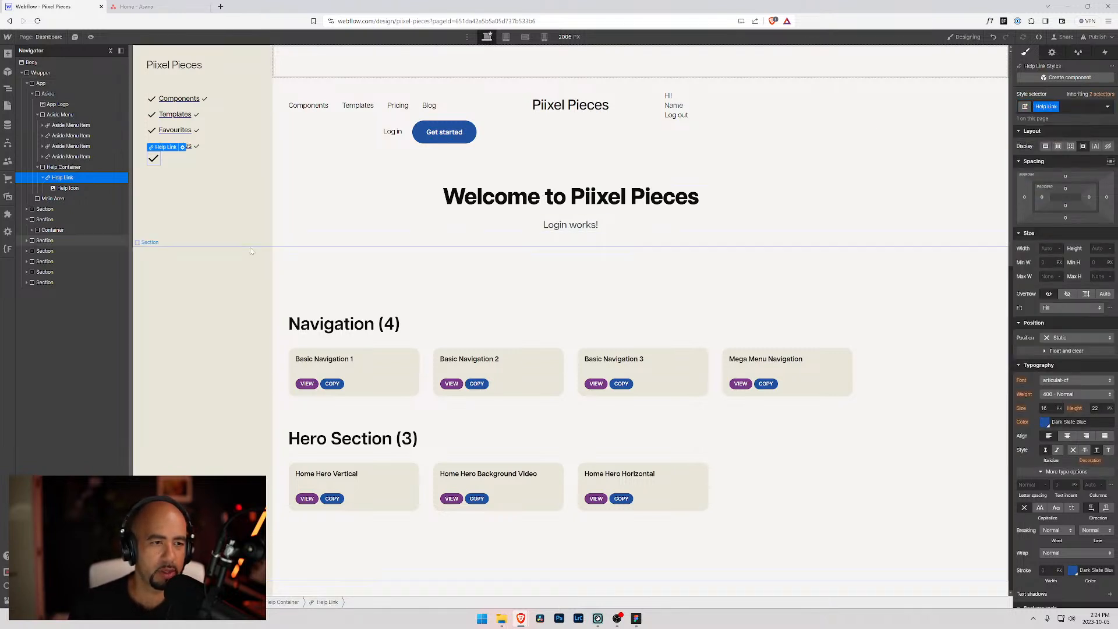
- Add a Text Block inside the Help Link, below the Help Icon
key(ctrl+e)
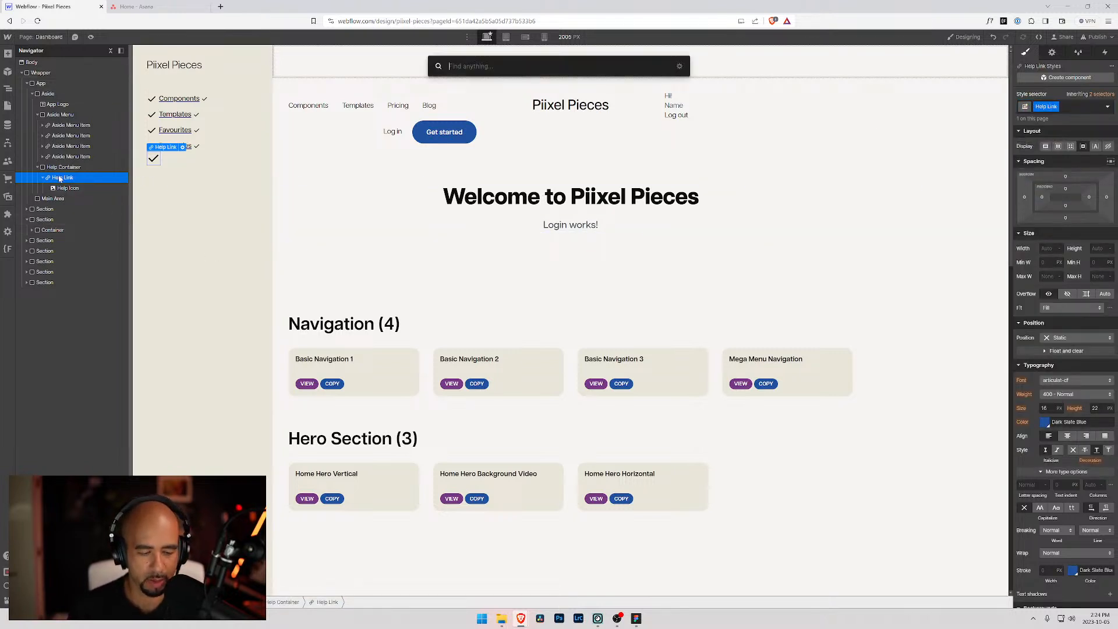
text(text)
key(Down)
key(Return)
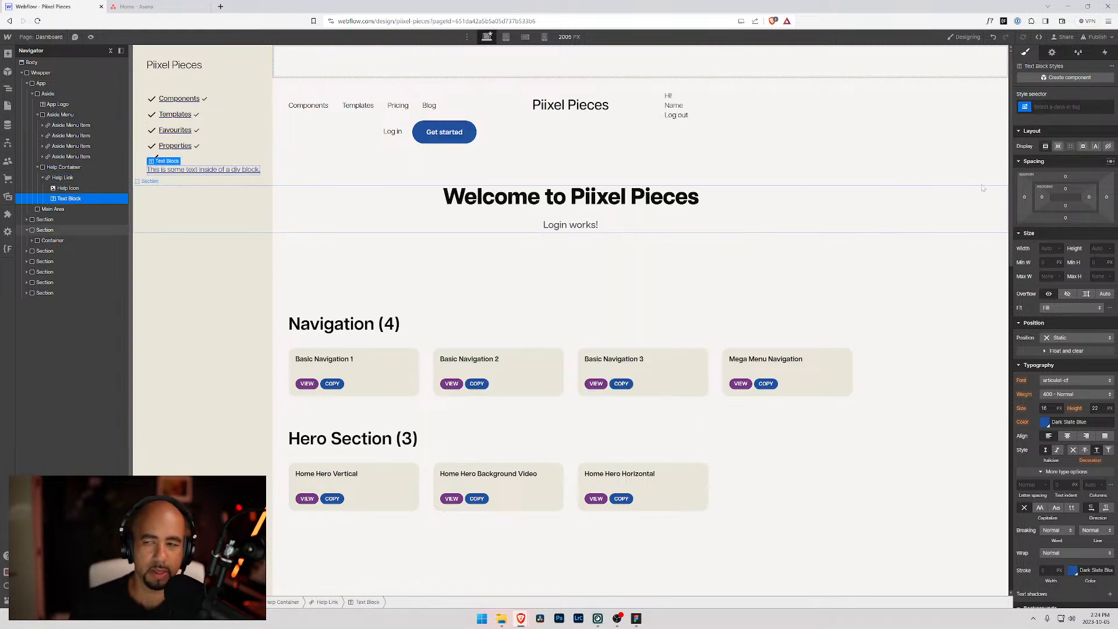
- Give the new Text Block the class Help Text and replace its placeholder text with "Help"
key(ctrl+Return)
text(Help Text)
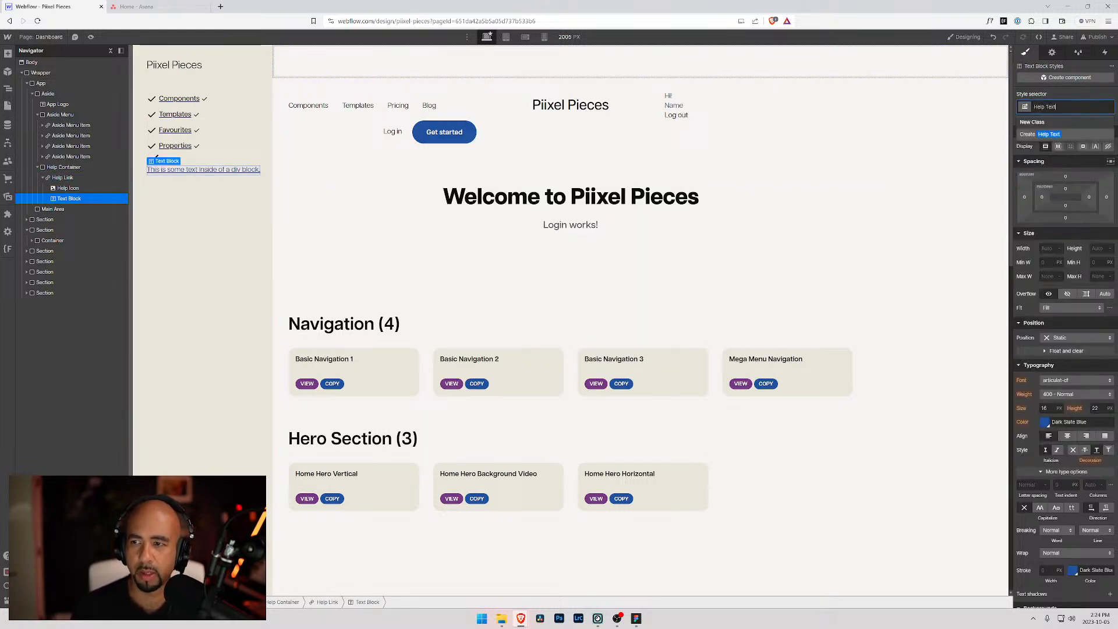
key(Return)
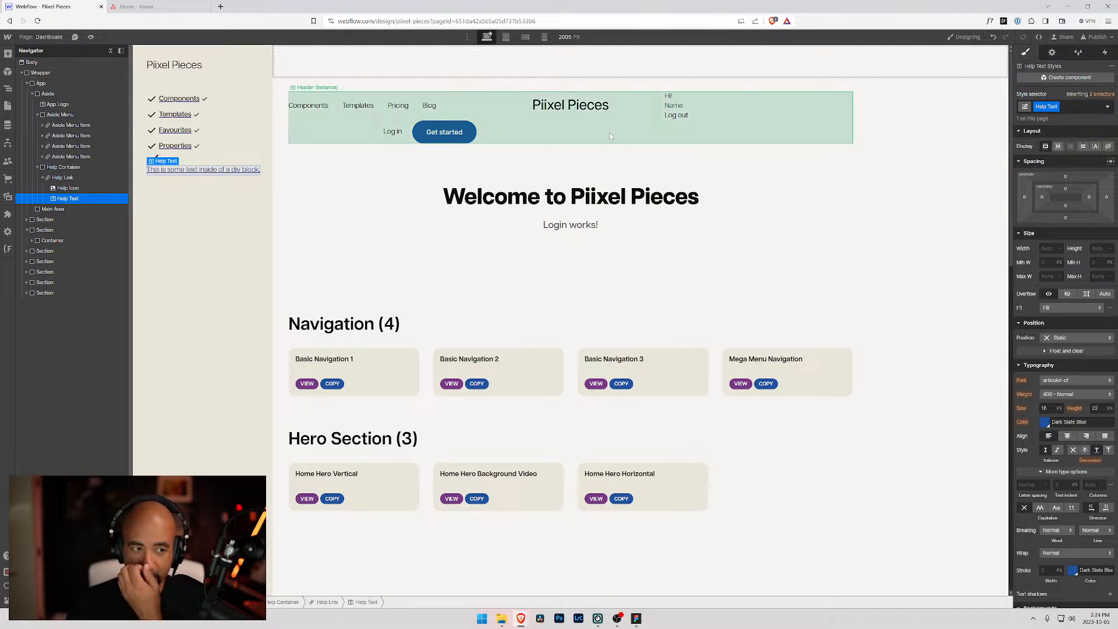
double_click(183, 170)
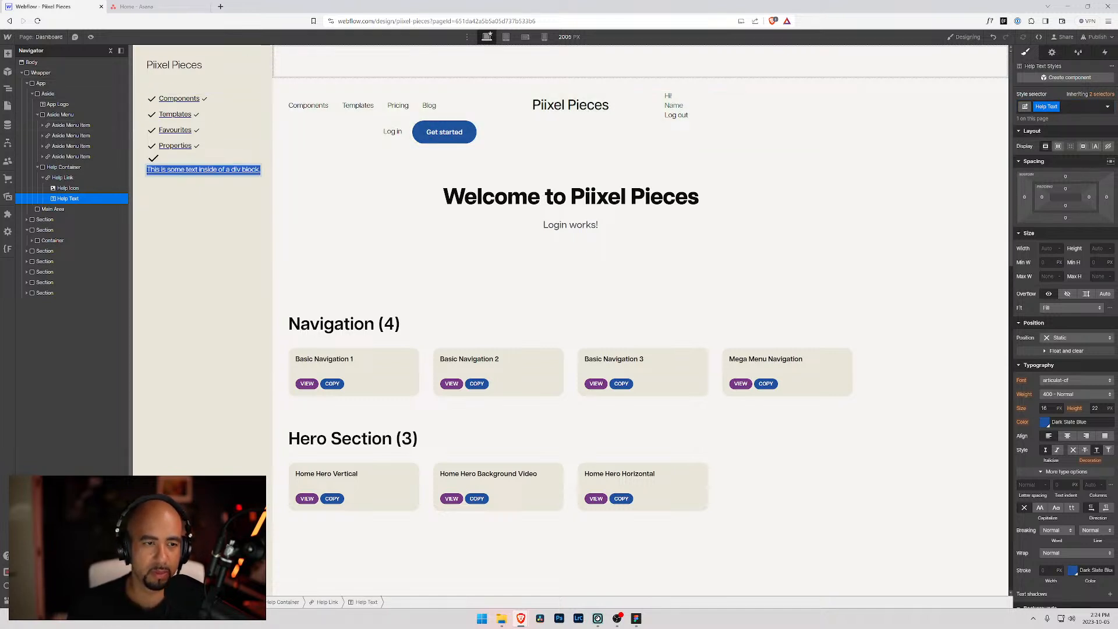
text(Help)
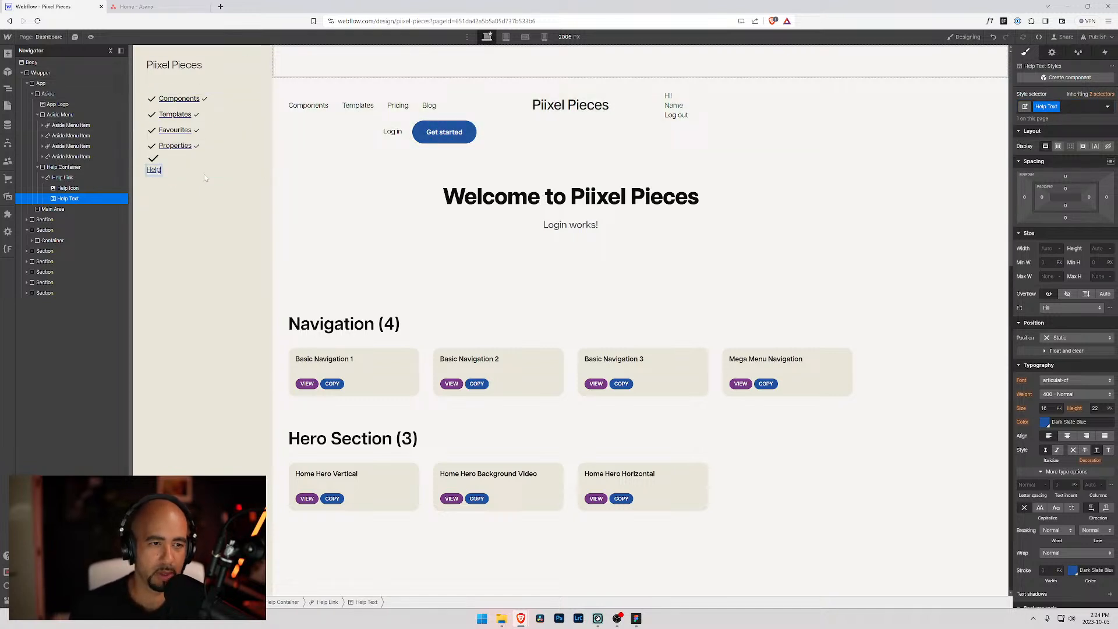
- Reset the Help Container's position to Static and set its width to 100%
click(62, 179)
click(59, 168)
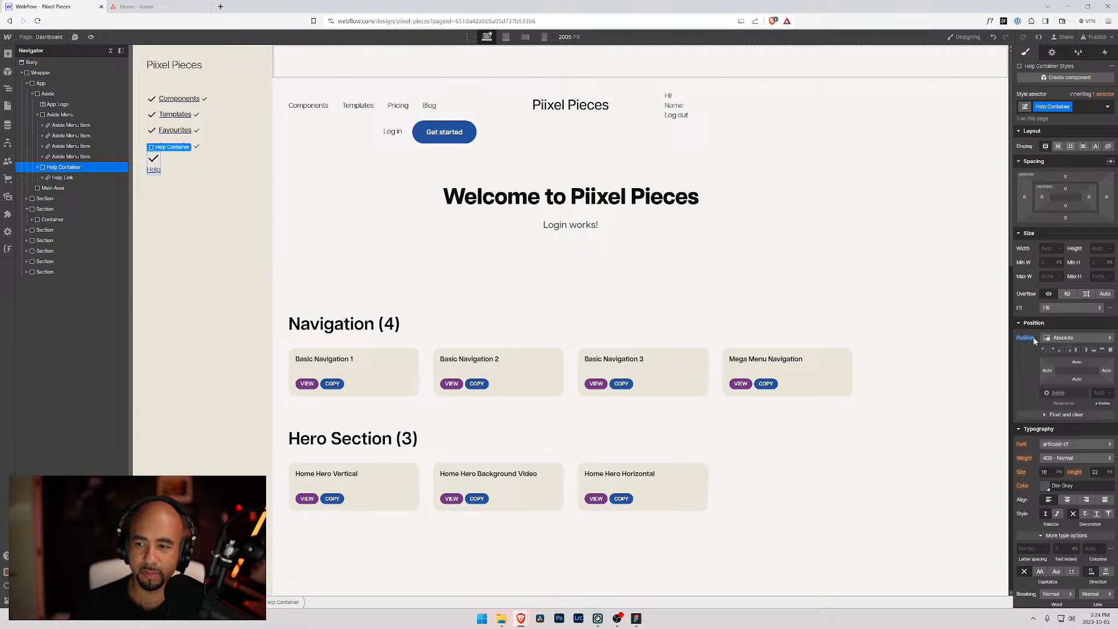
click(1066, 339)
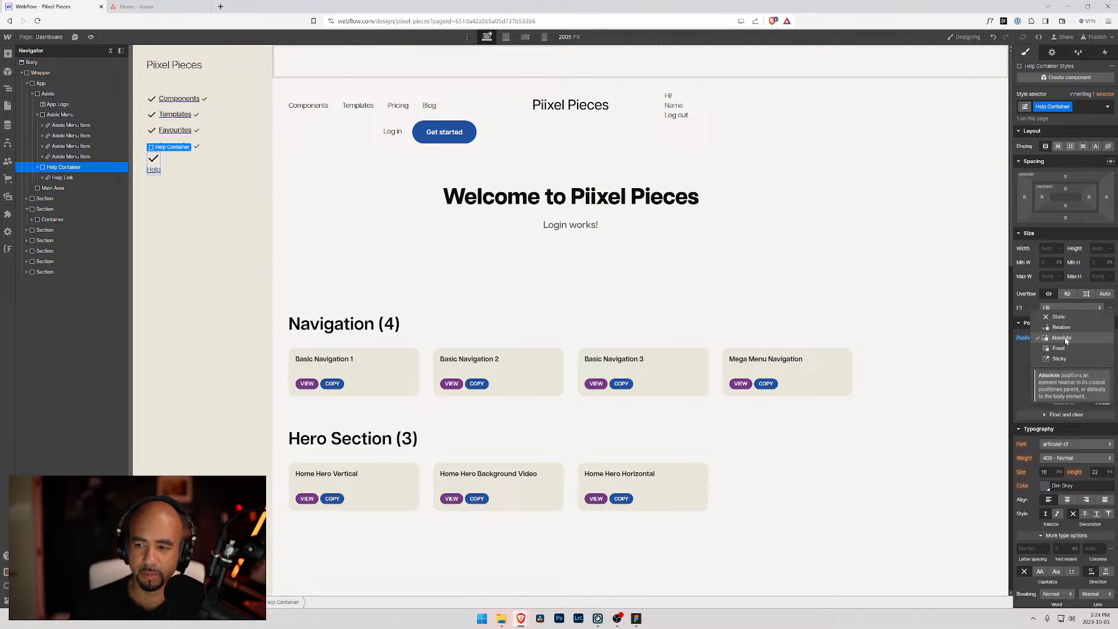
click(1025, 341)
alt+click(1025, 342)
click(1047, 248)
text(100%)
key(Return)
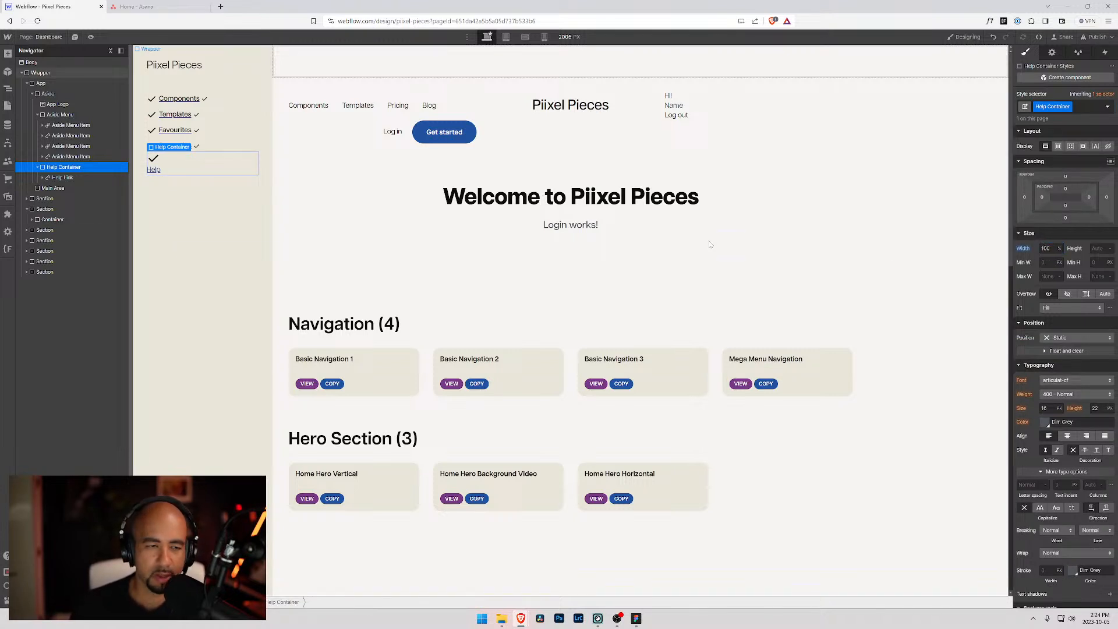
- Set the Help Container's position to Absolute with a bottom offset of 0
click(41, 181)
click(42, 178)
click(60, 167)
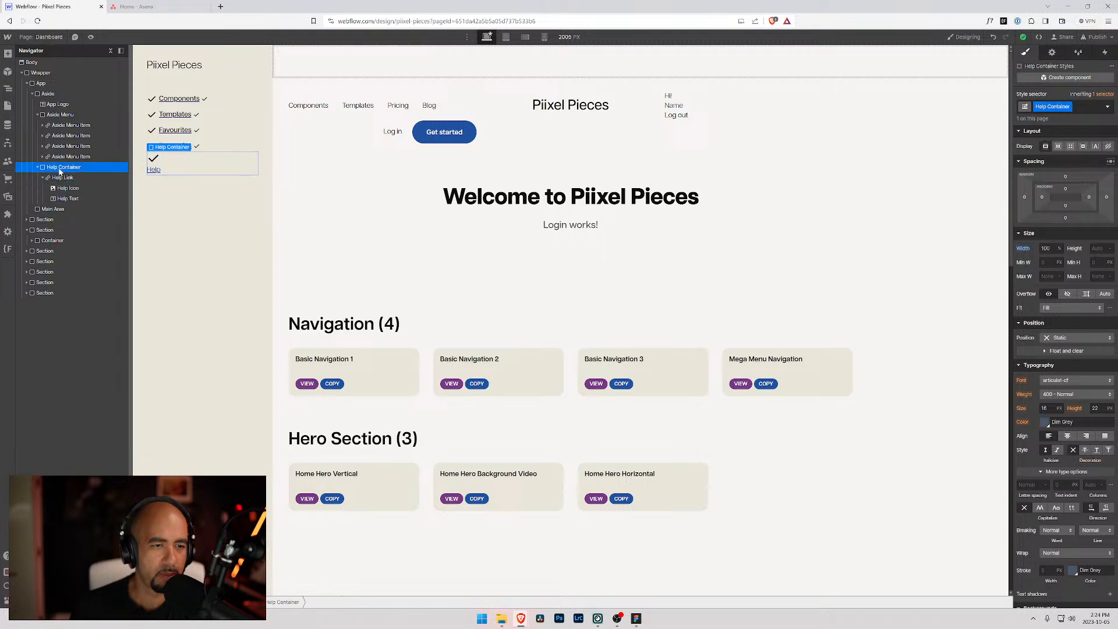
click(1057, 339)
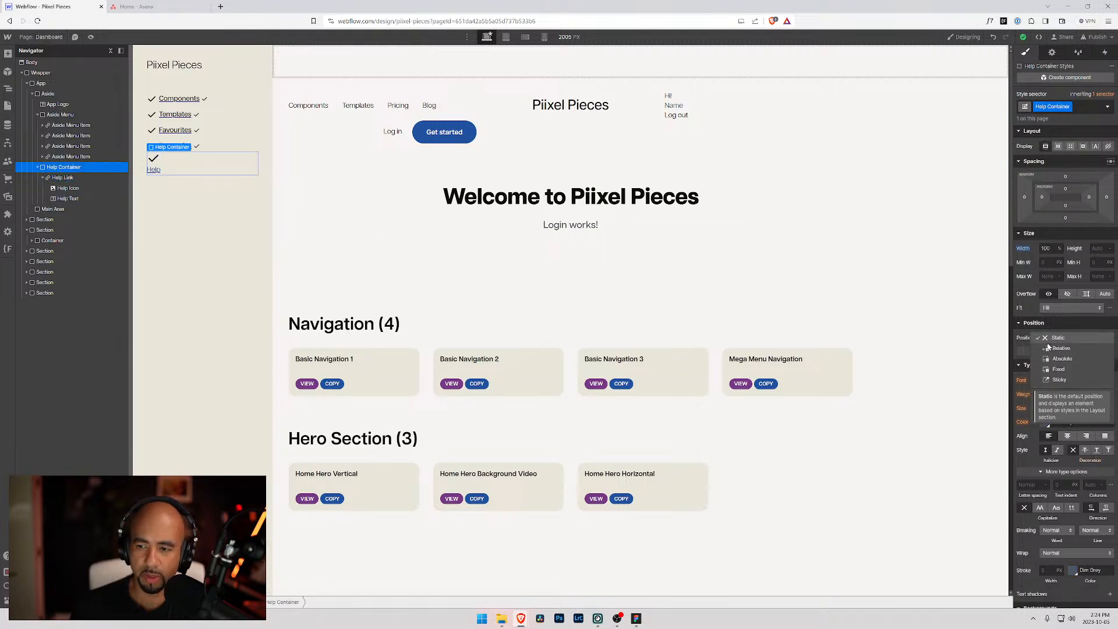
click(1056, 359)
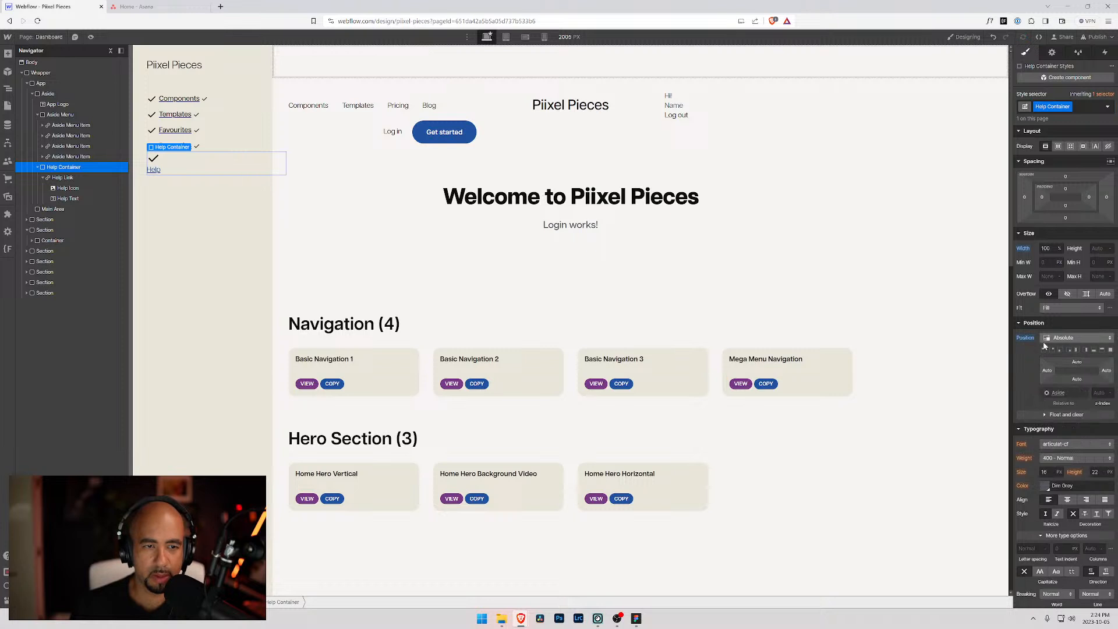
click(1078, 379)
click(1052, 407)
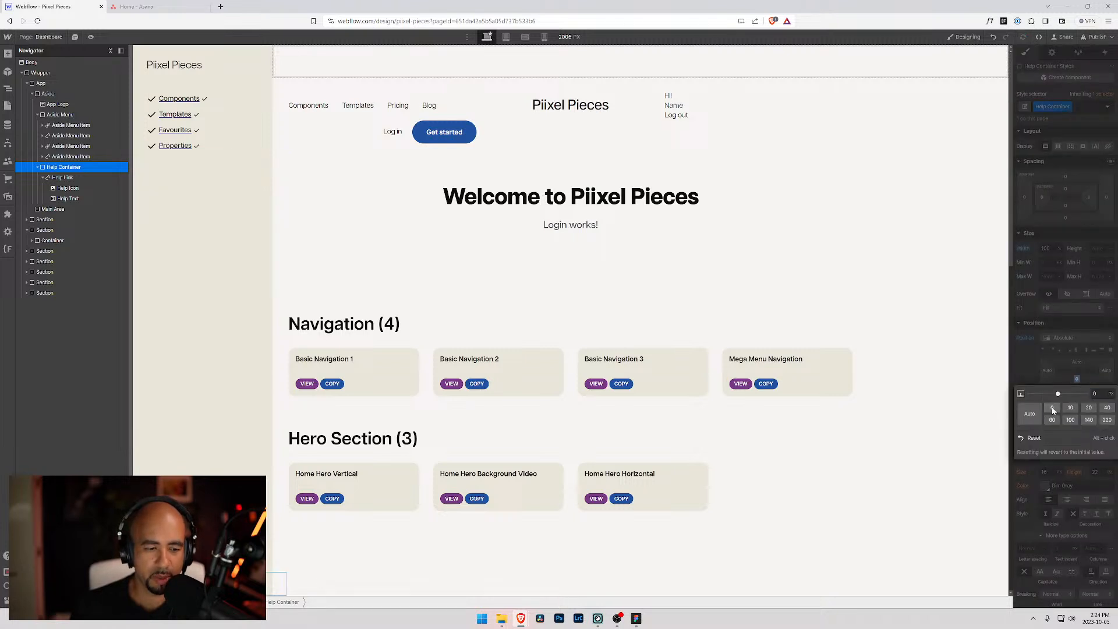
- Set the Help Container's left position offset to 2rem
click(1047, 369)
click(1047, 370)
click(1050, 400)
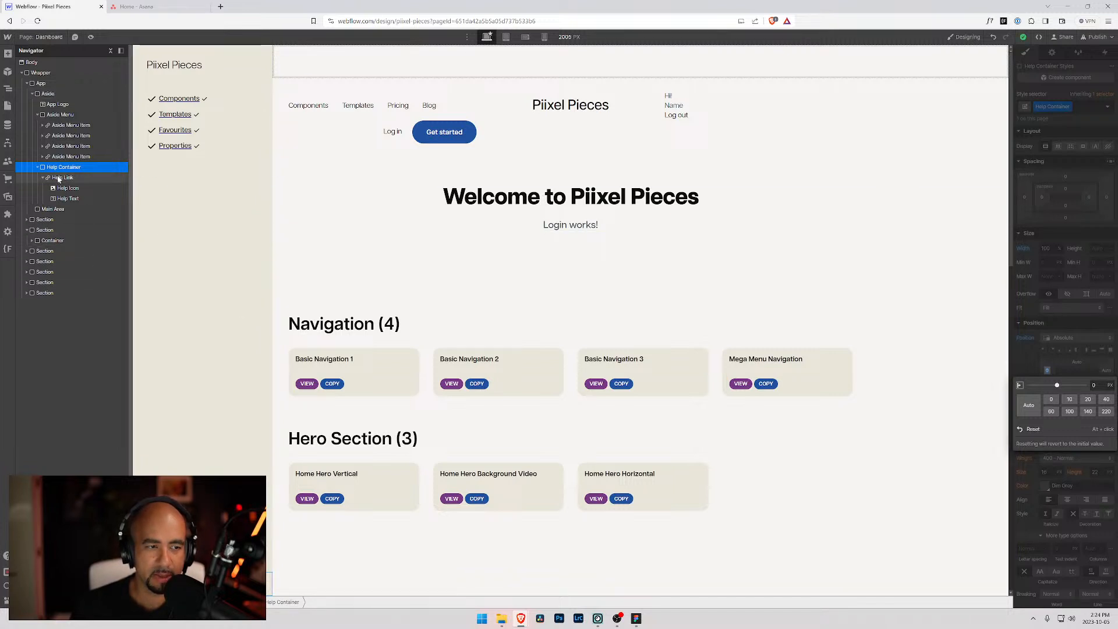
click(1046, 370)
text(2rem)
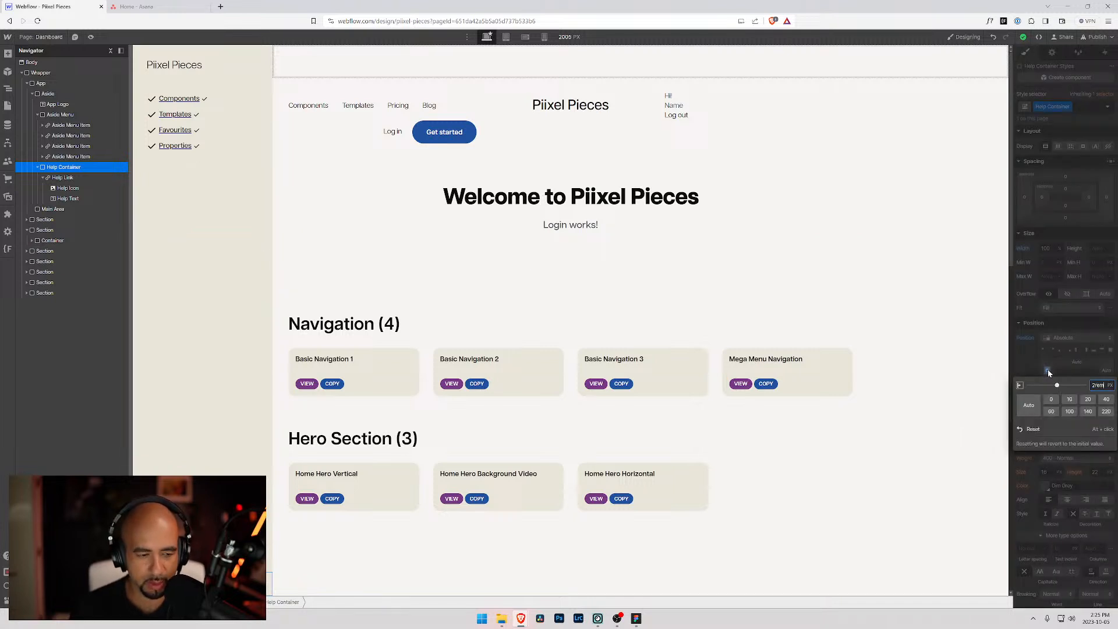
key(Return)
- Set the Help Container's right position offset to 2rem
click(1108, 371)
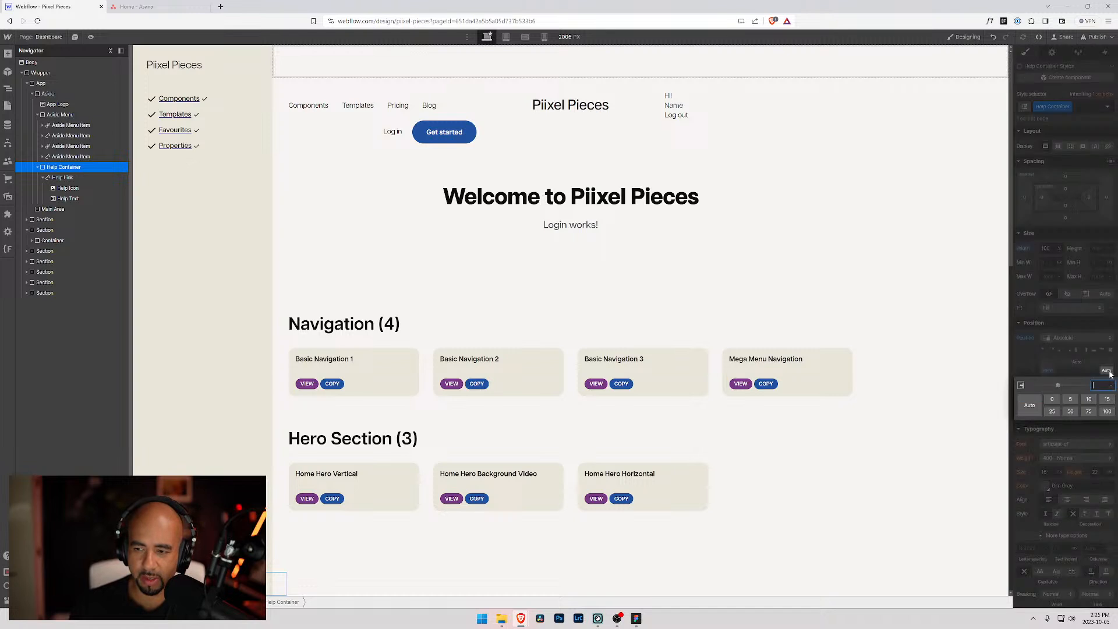
text(2rem)
key(Return)
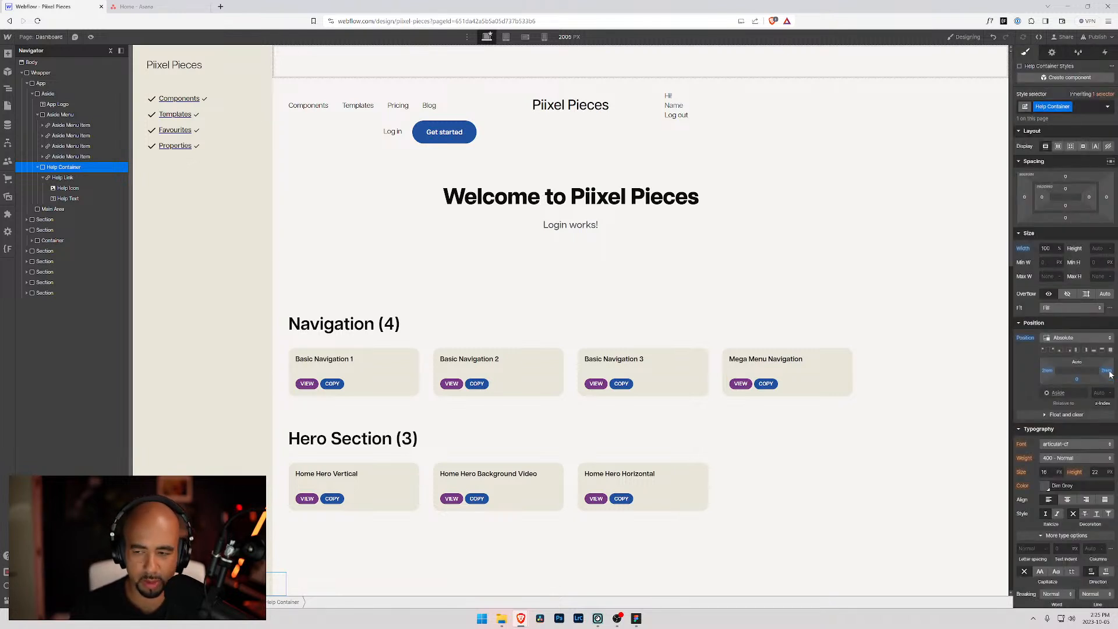
- Try other position offset values on the Help Container, and reset its right offset and width to Auto
click(1109, 372)
click(1086, 374)
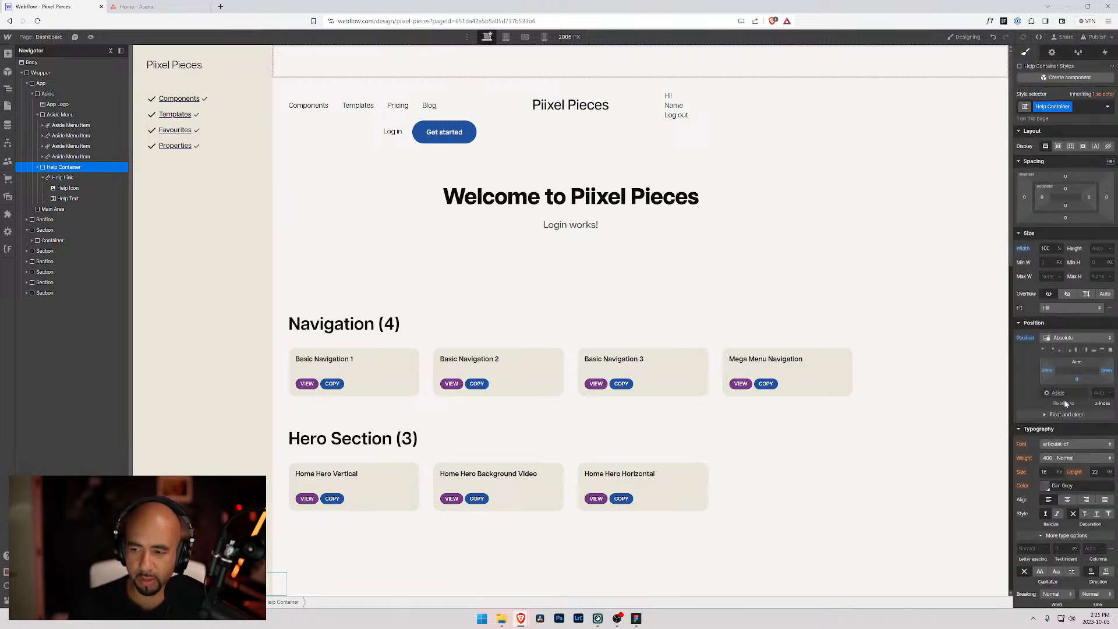
mouse_move(1105, 371)
mouse_down()
mouse_move(1043, 378)
mouse_move(1117, 375)
mouse_up()
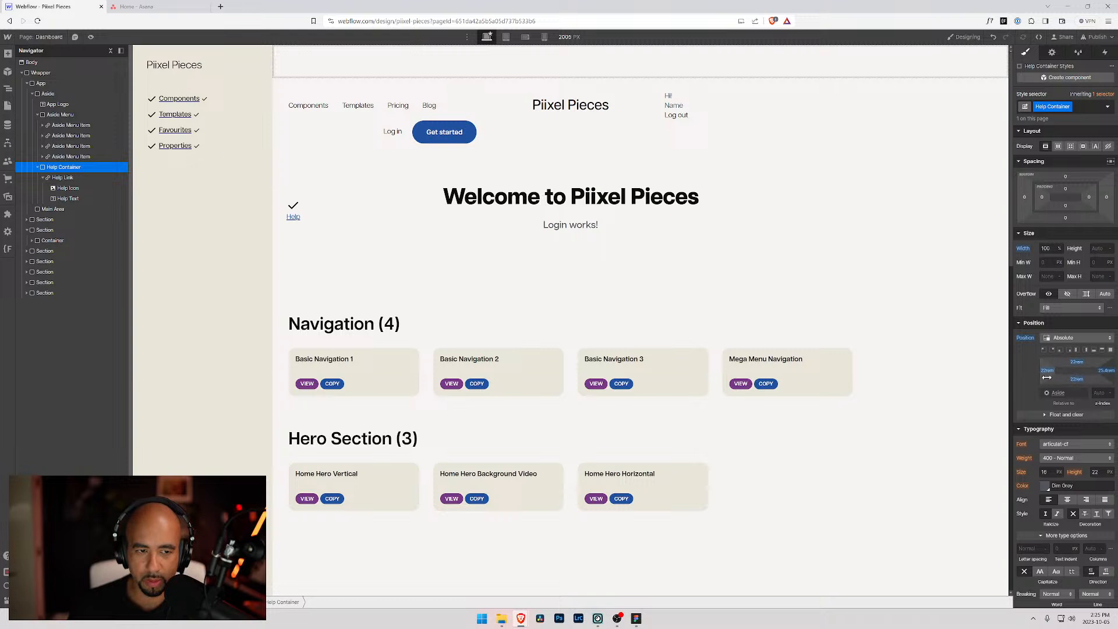
mouse_move(1106, 373)
mouse_down()
mouse_move(1037, 373)
mouse_move(1115, 372)
mouse_up()
alt+click(1106, 372)
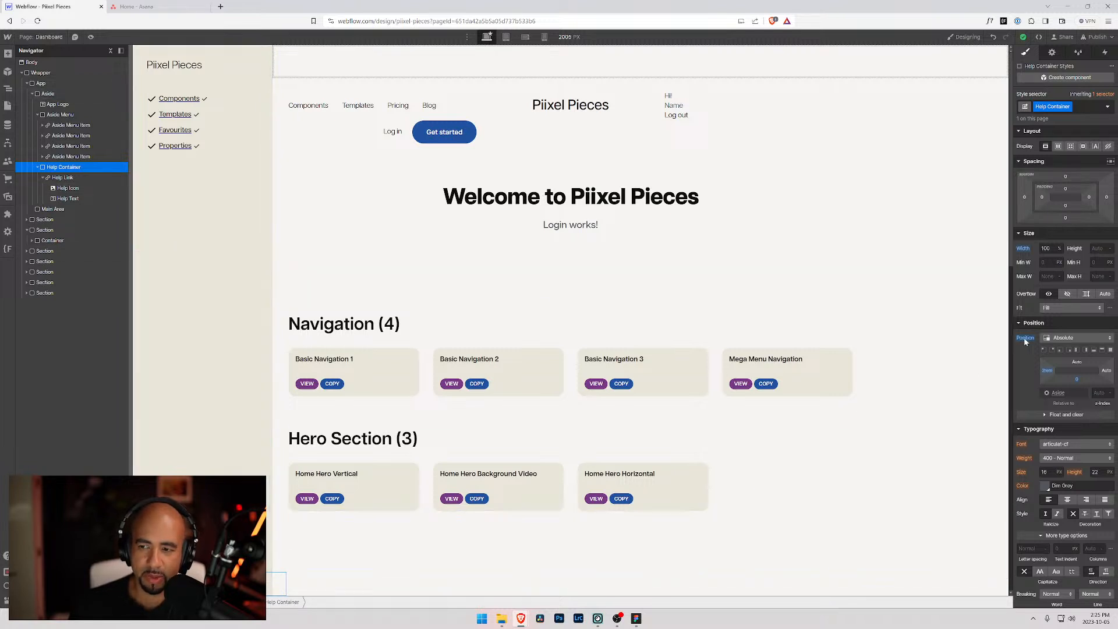
alt+click(1022, 250)
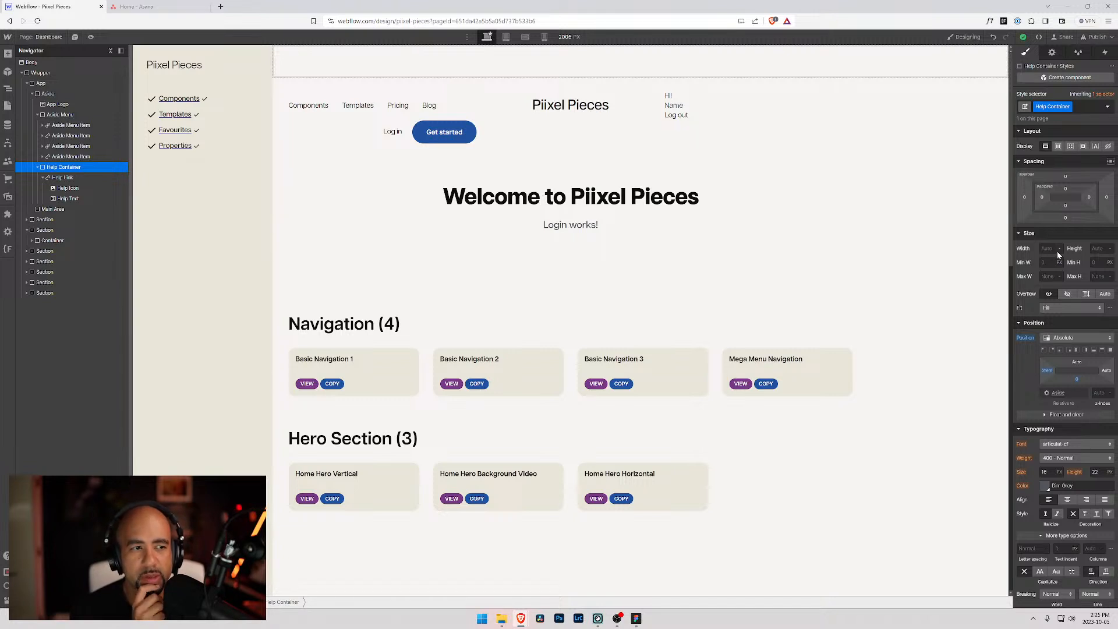
- Set the Help Container's bottom position offset to 2rem and its width to 16rem
click(259, 259)
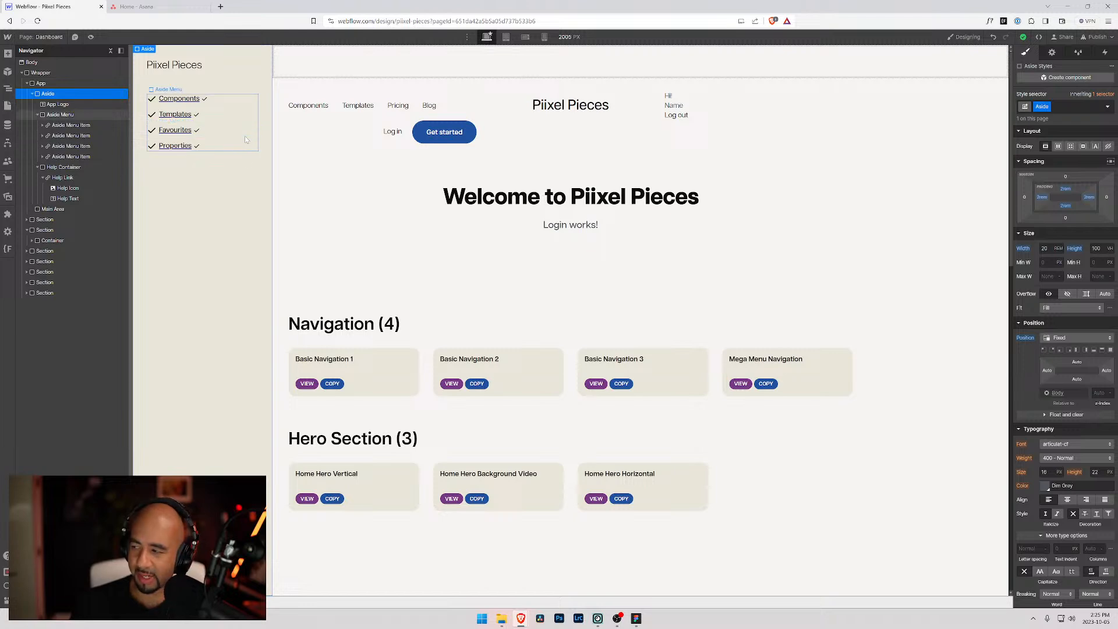
scroll(641, 315, down, 6)
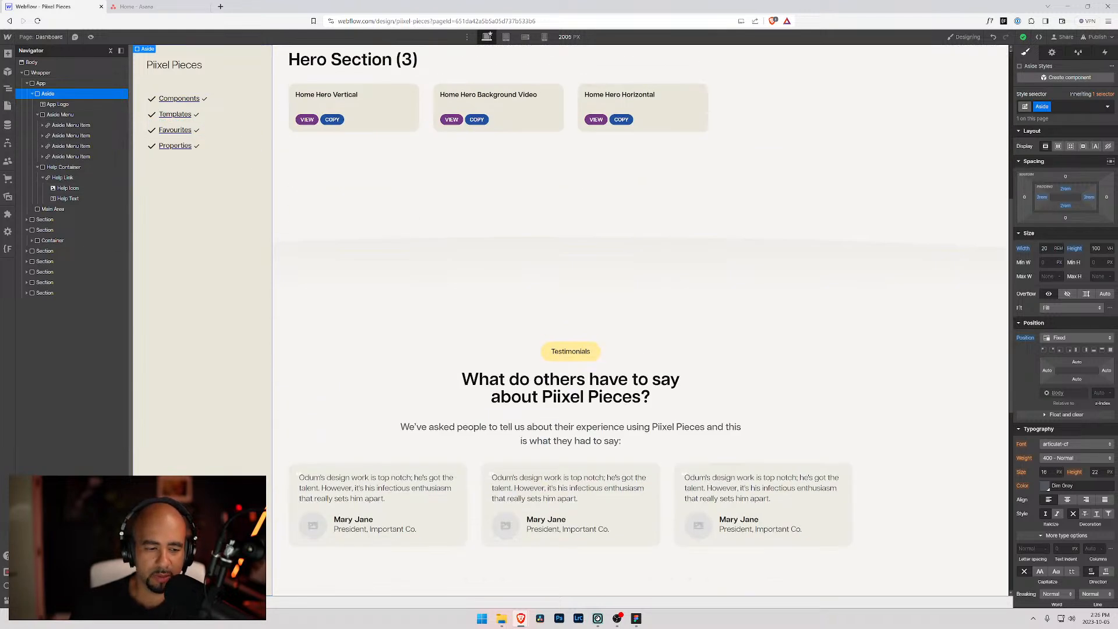
click(61, 167)
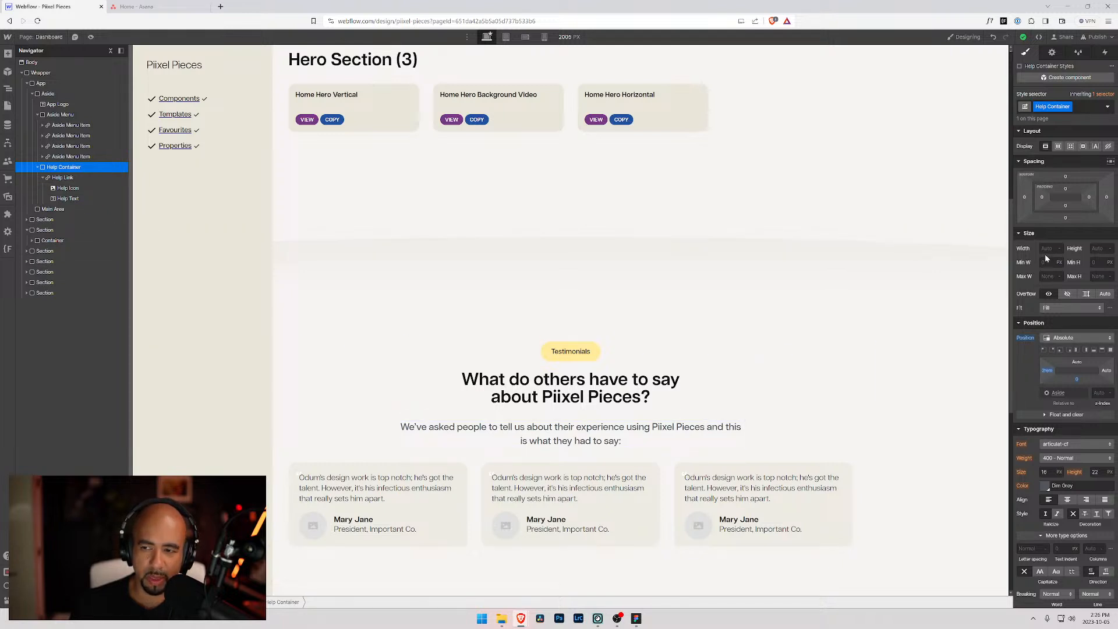
click(1077, 379)
text(2)
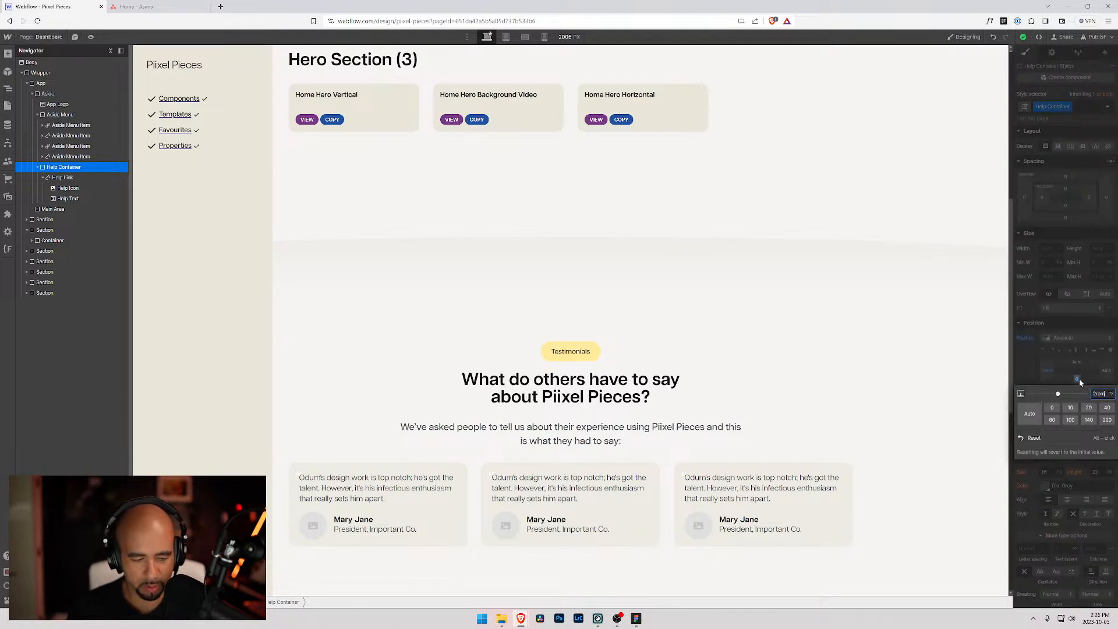
text(rem)
key(Return)
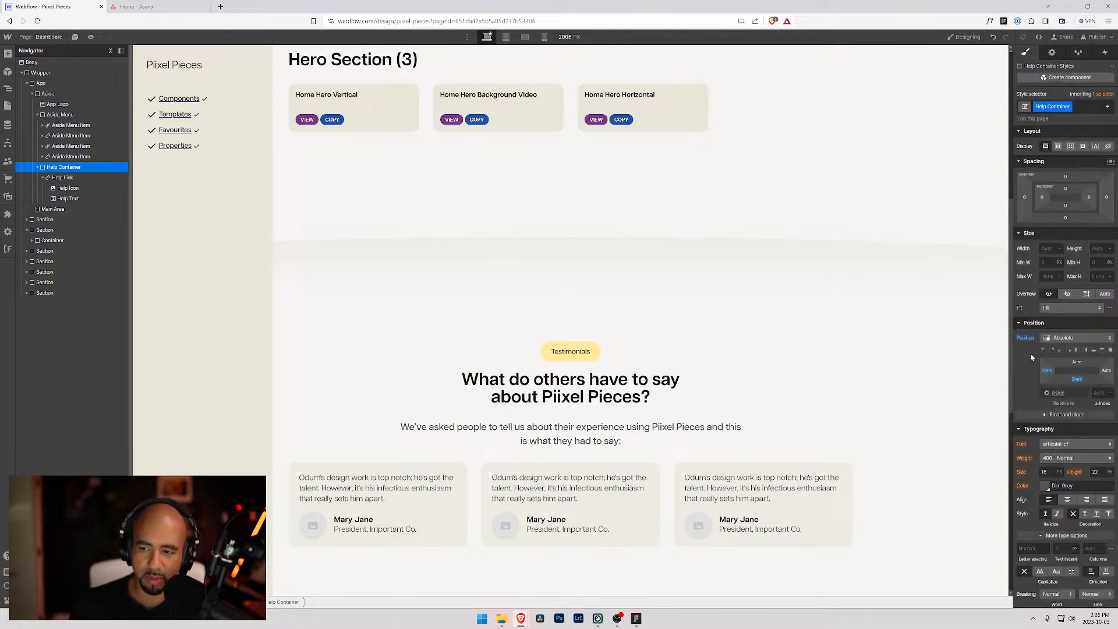
click(1050, 248)
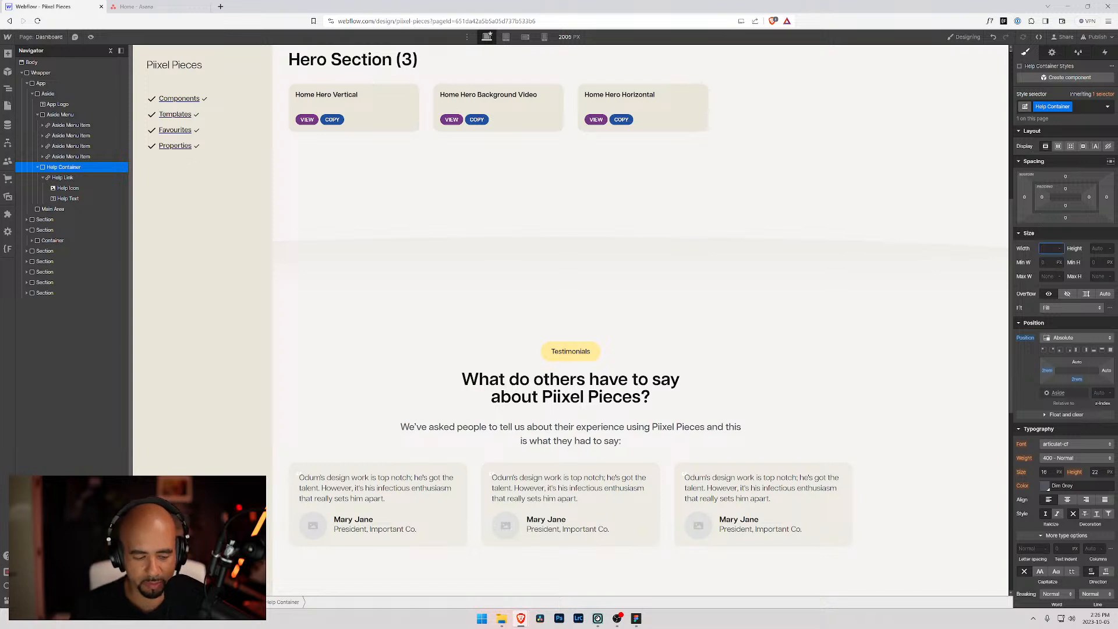
text(16rem)
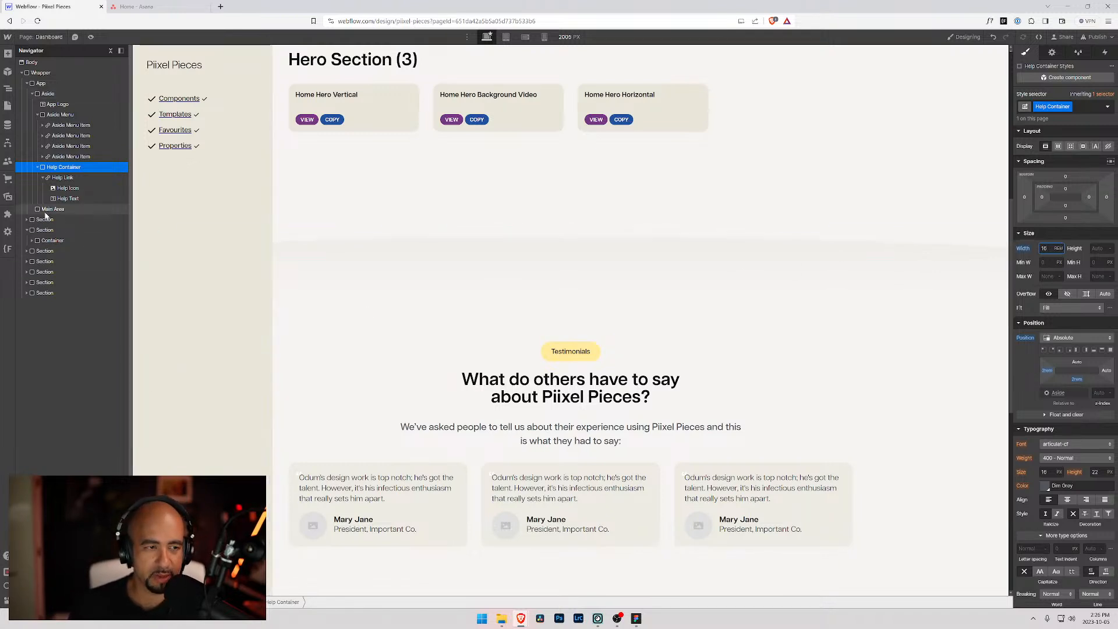
- Centre the text alignment of the Help Container
click(60, 178)
click(42, 178)
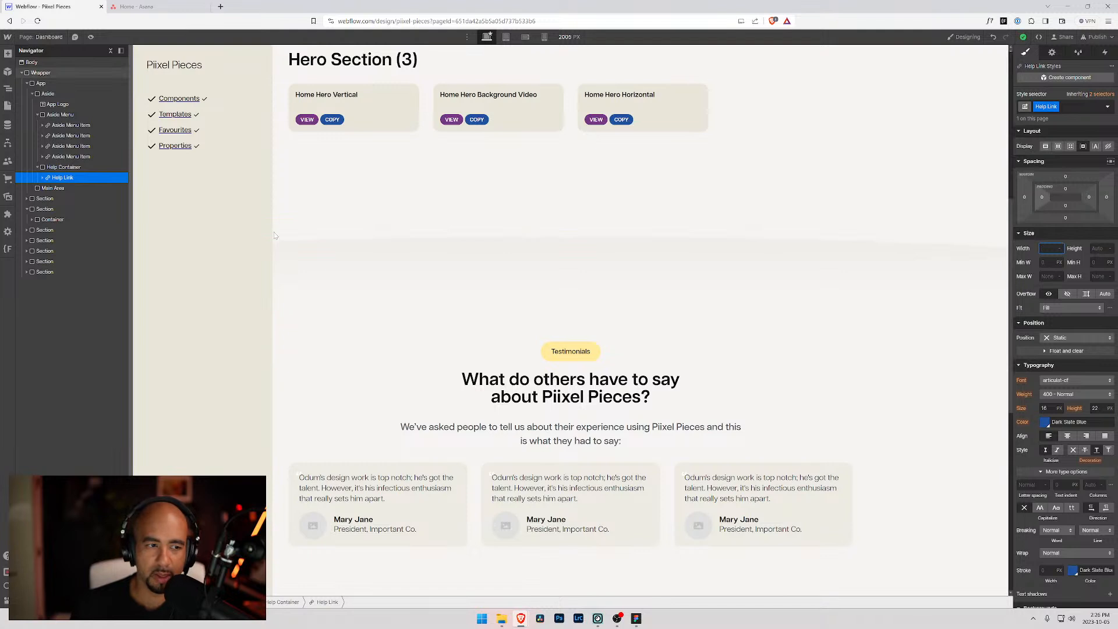
click(64, 167)
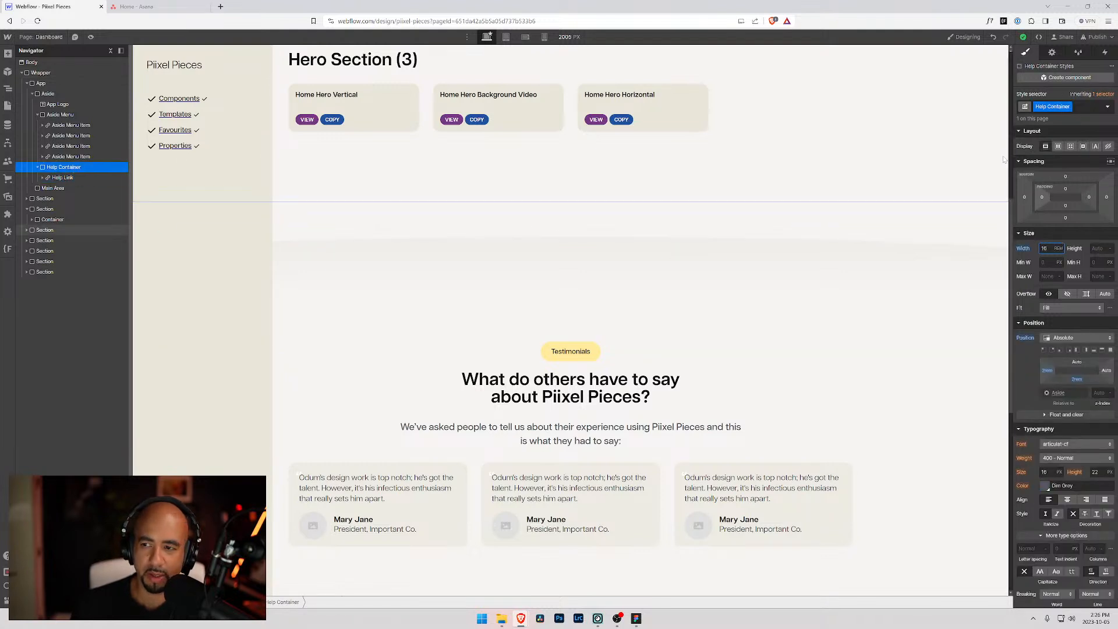
click(1068, 499)
- Make the Help Link a horizontal flexbox with centred align and justify, and clear the Help Container's text alignment
click(63, 177)
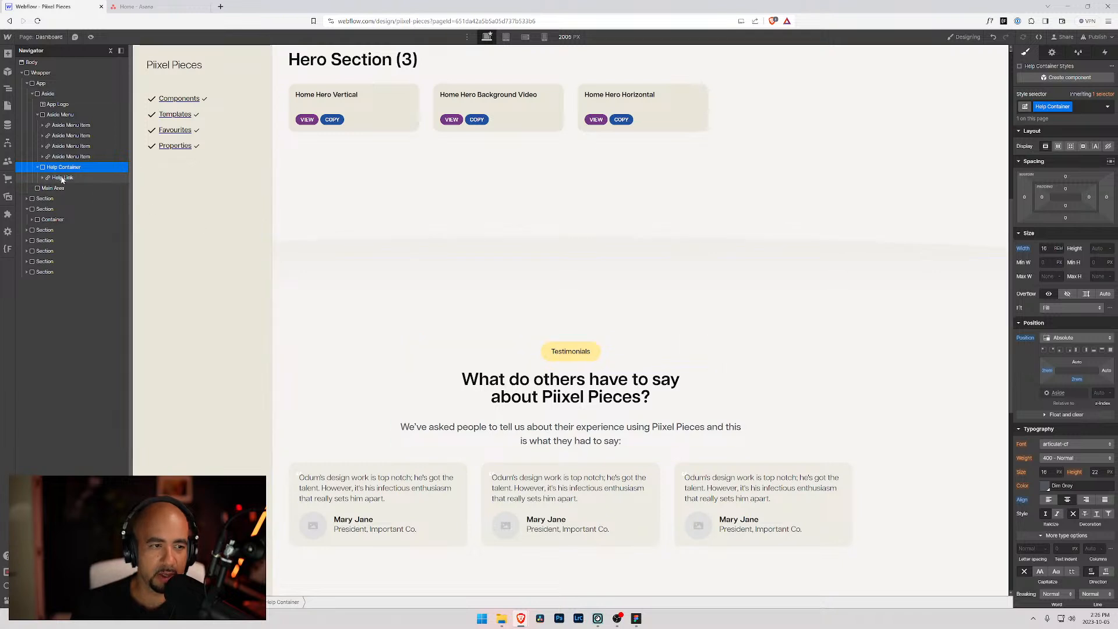
click(1059, 147)
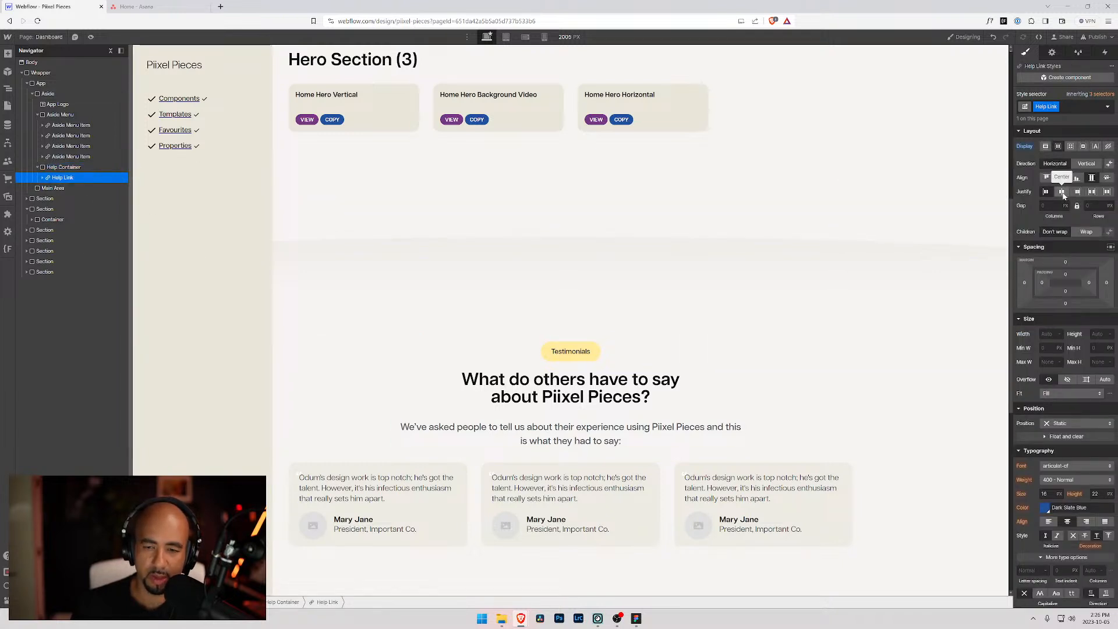
click(1061, 178)
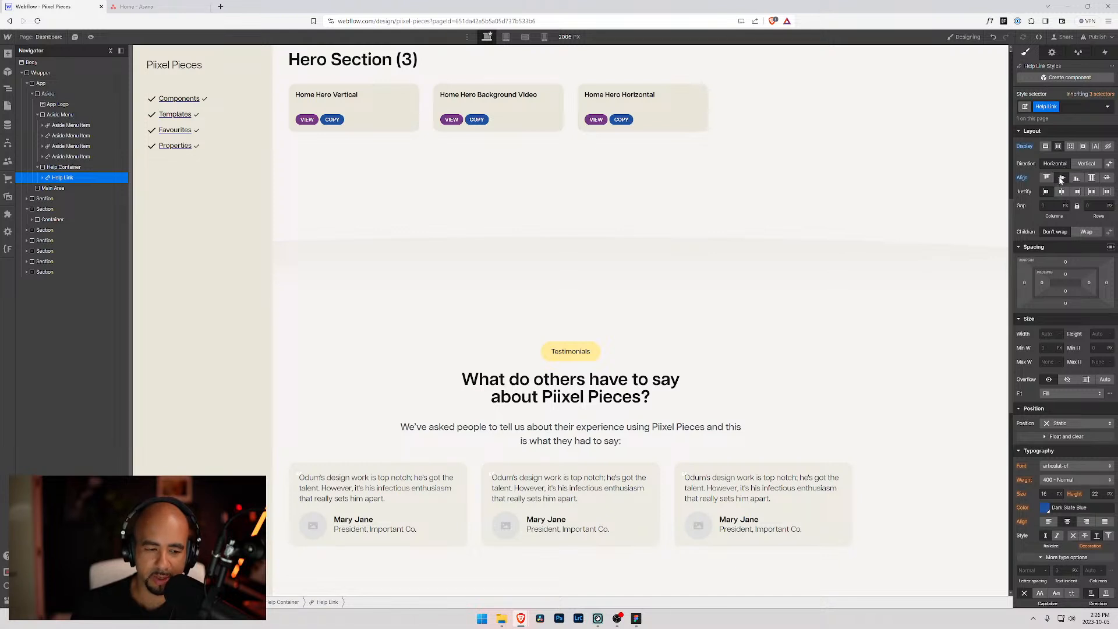
click(1063, 192)
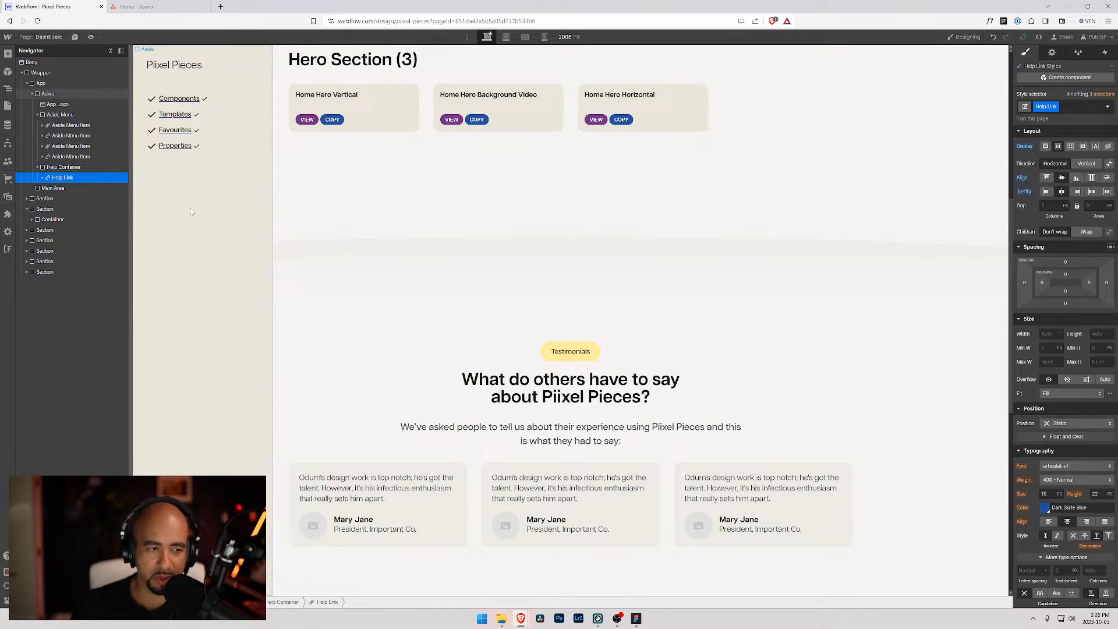
click(120, 167)
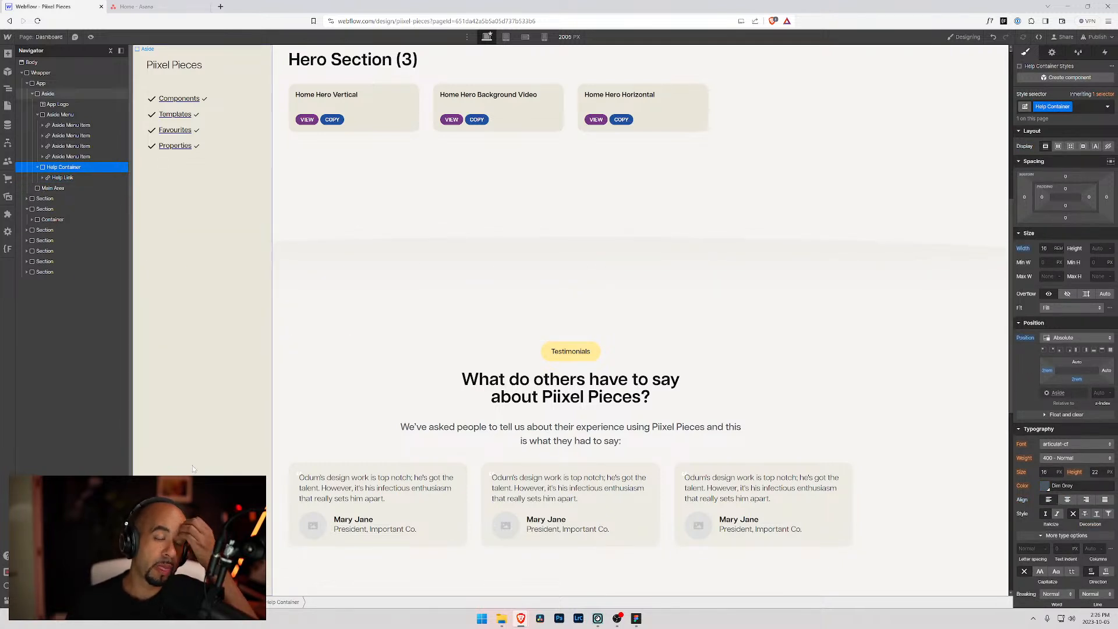
- Set matching top and bottom padding in rem on the Help Link, leaving its height at Auto
click(54, 178)
click(43, 178)
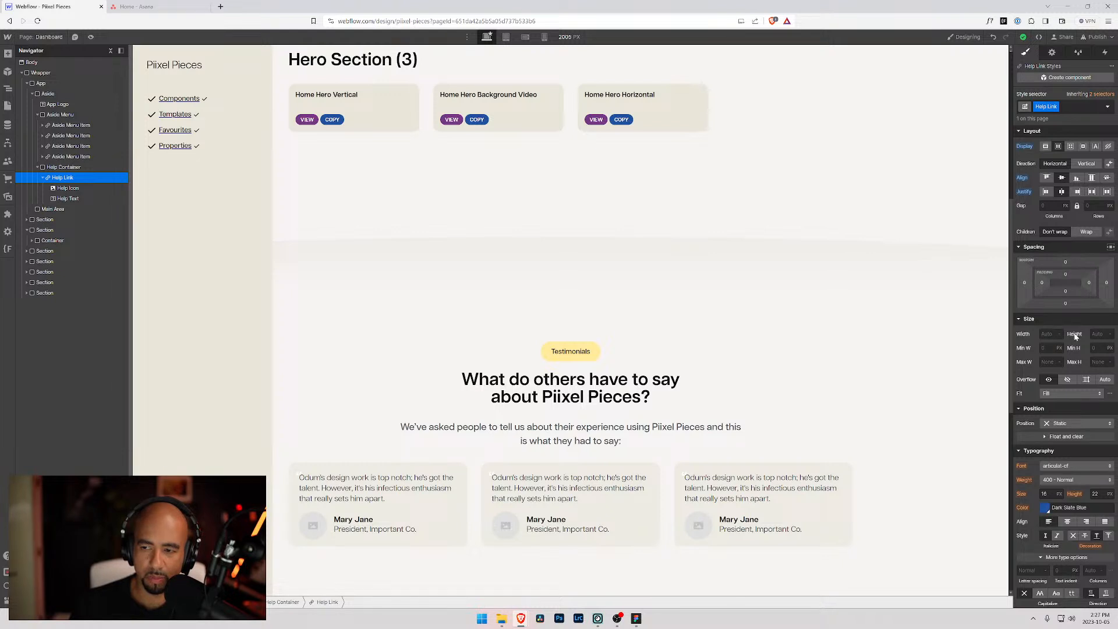
click(1111, 335)
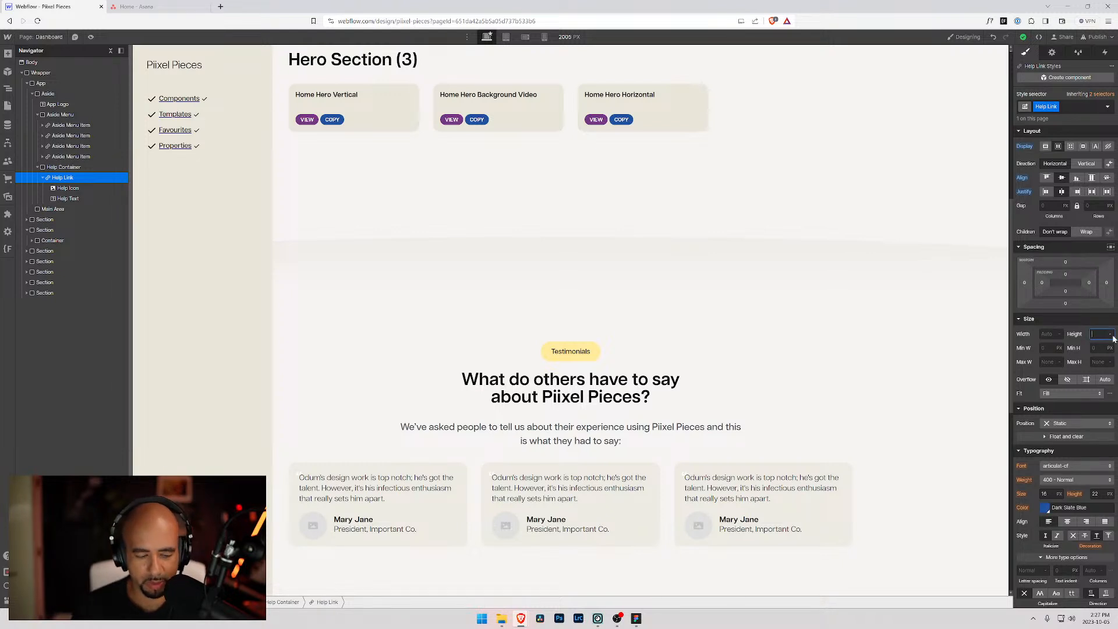
text(3)
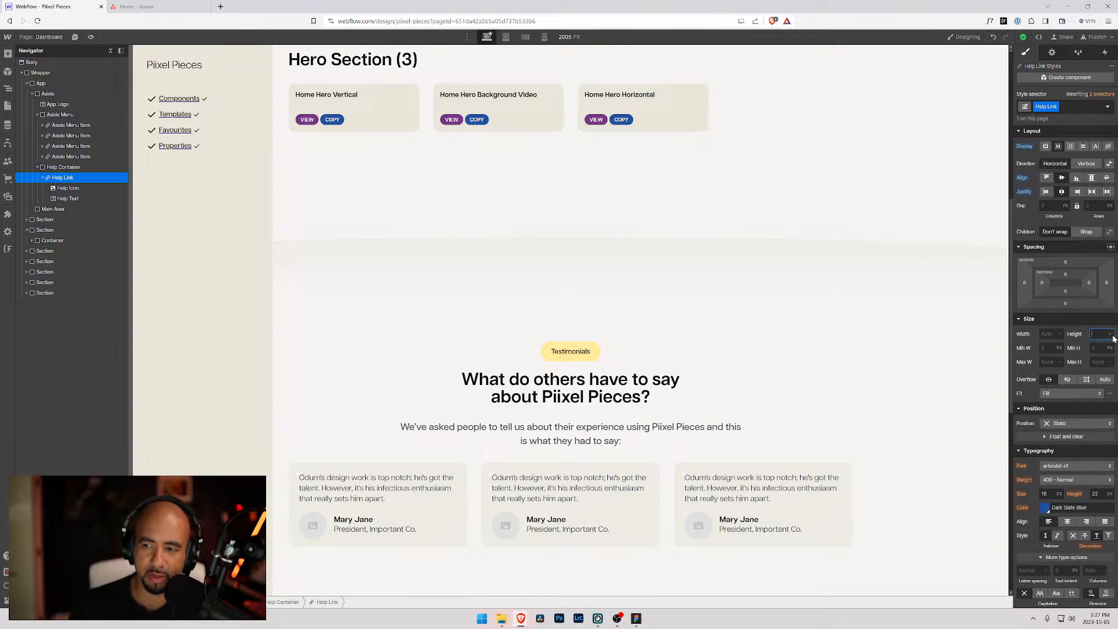
click(1065, 273)
text(2rem)
key(Return)
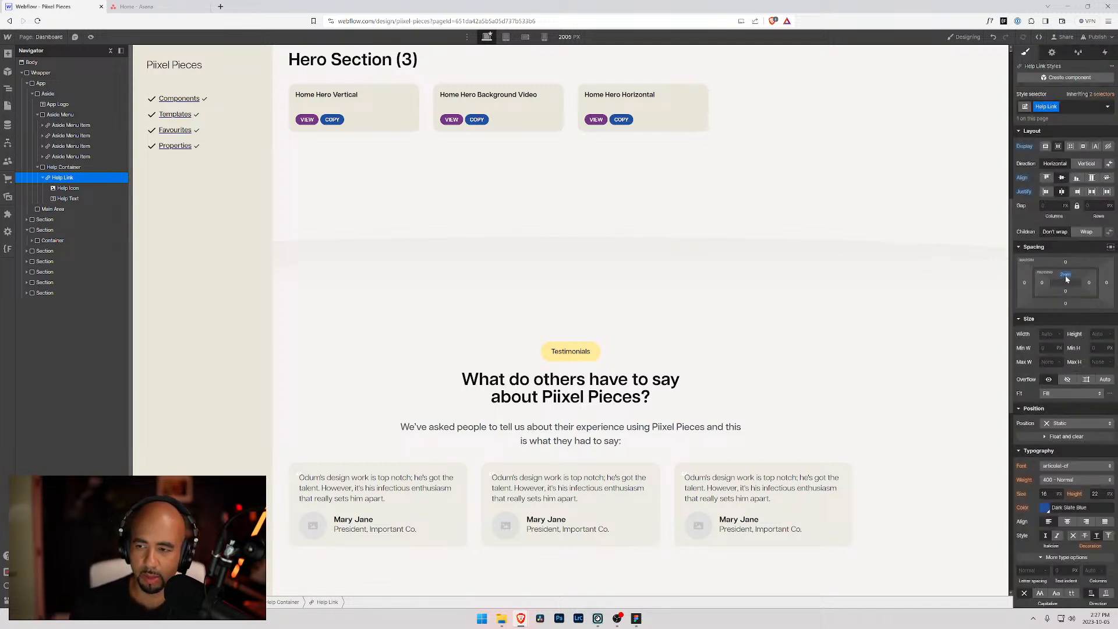
click(1066, 292)
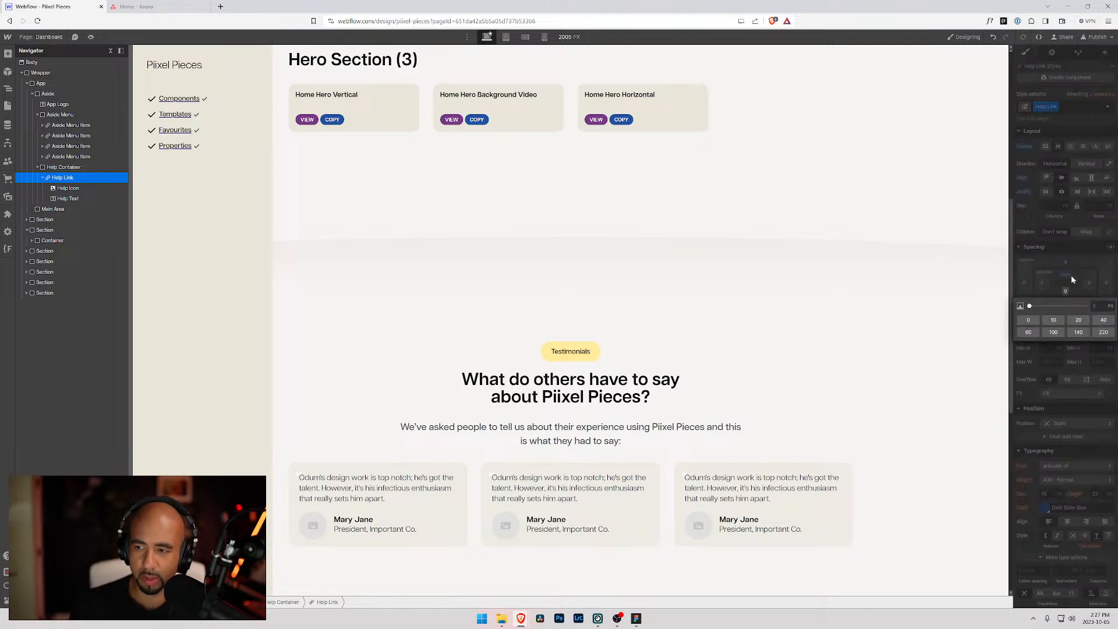
click(1070, 274)
drag(1070, 277, 1069, 273)
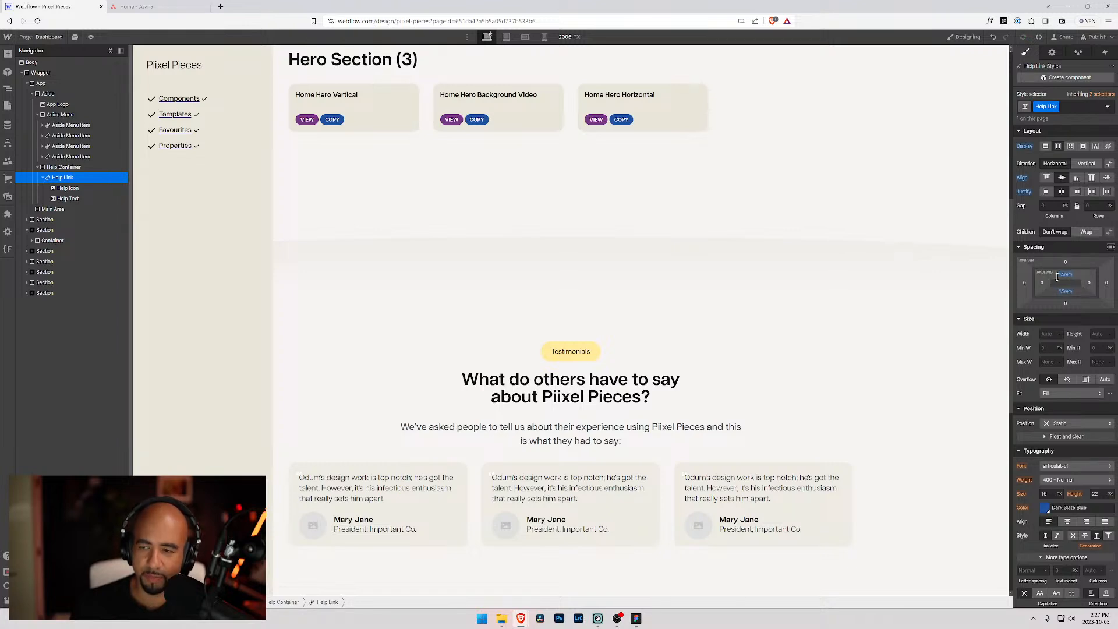
- Round the Help Link's corners with a border radius of 1rem
scroll(1041, 446, down, 5)
click(1098, 506)
text(1rem)
key(Return)
click(1070, 516)
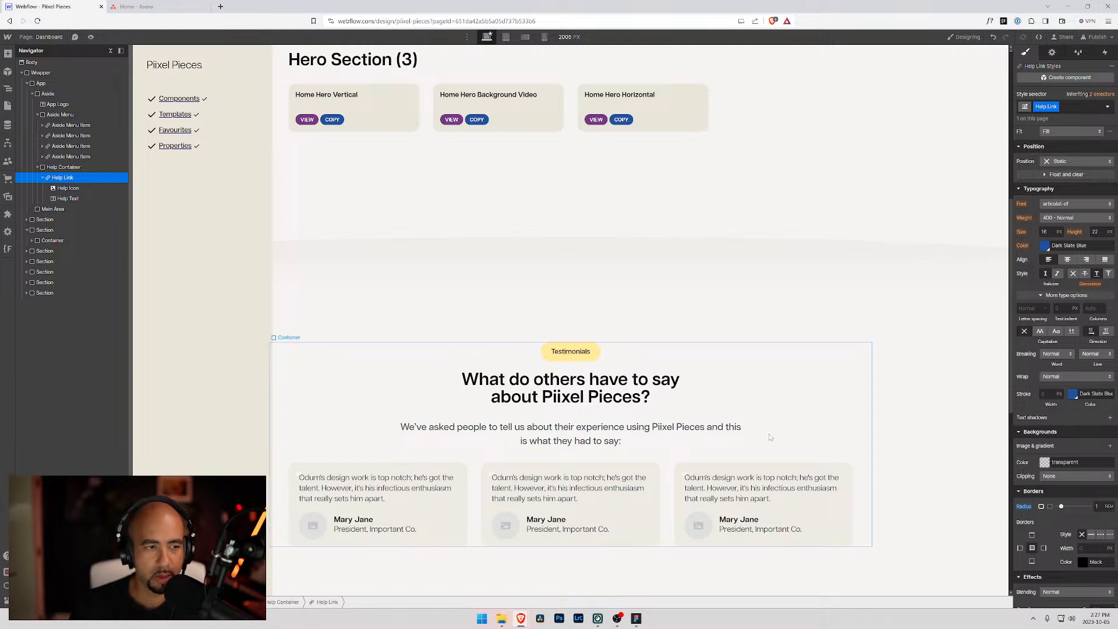
- Compare light swatches for the Help Link's background colour and settle on White Smoke
scroll(1060, 381, up, 5)
scroll(1060, 381, down, 3)
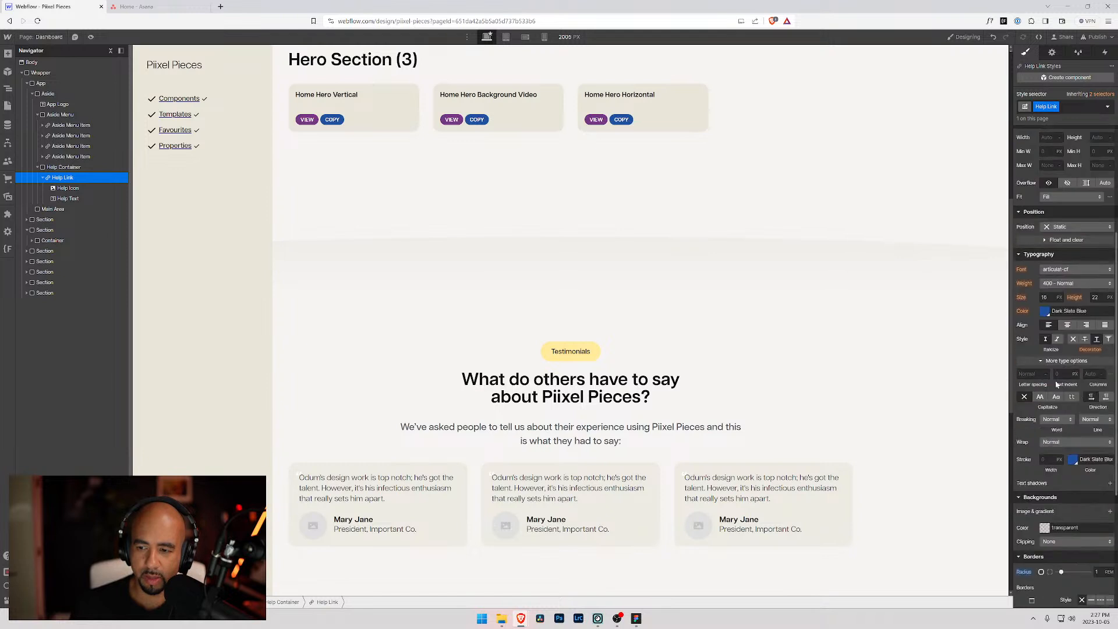
click(1045, 528)
click(1094, 501)
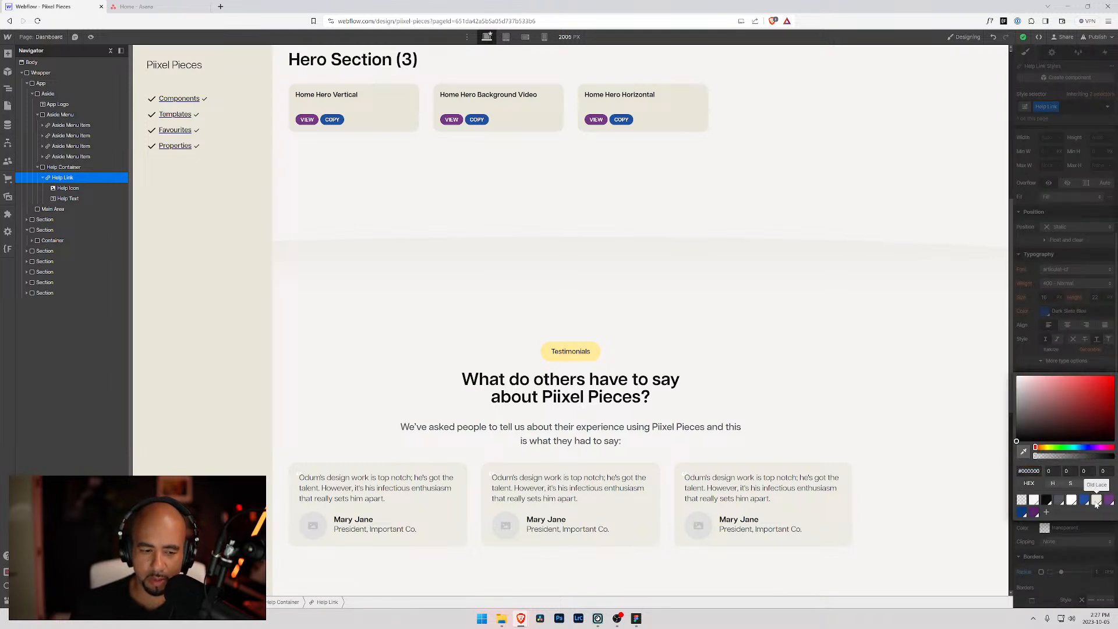
click(1034, 482)
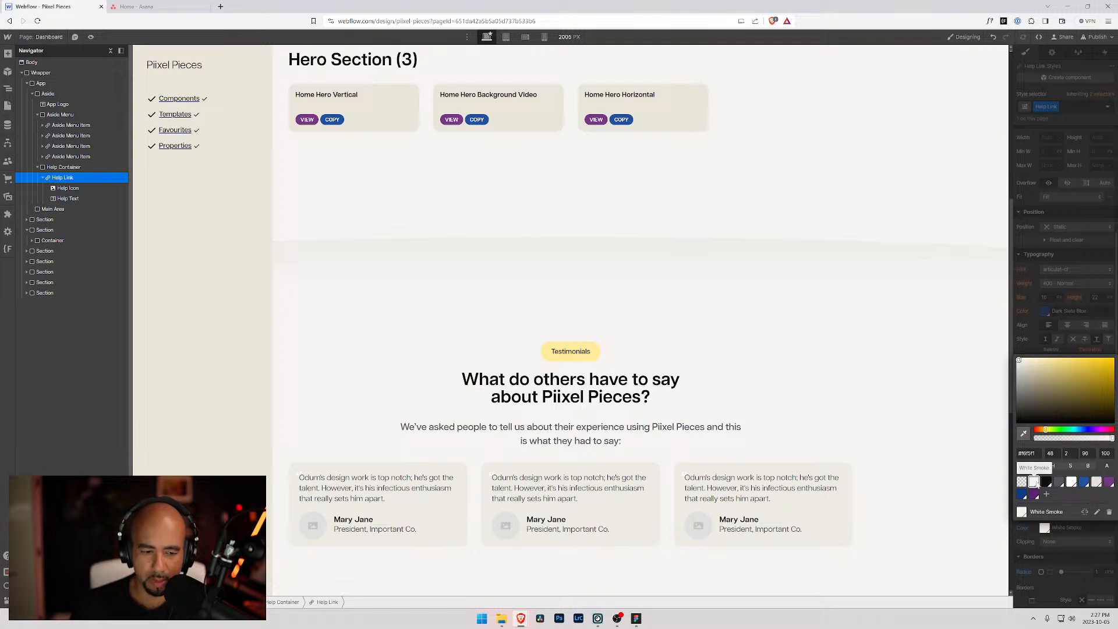
click(1071, 483)
click(1035, 486)
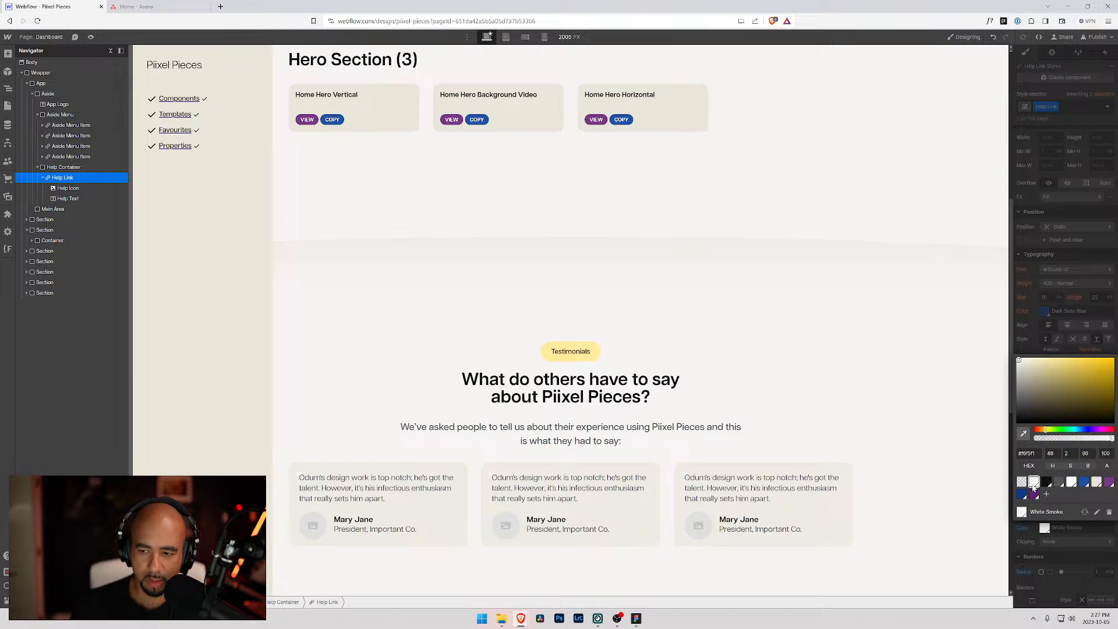
click(814, 290)
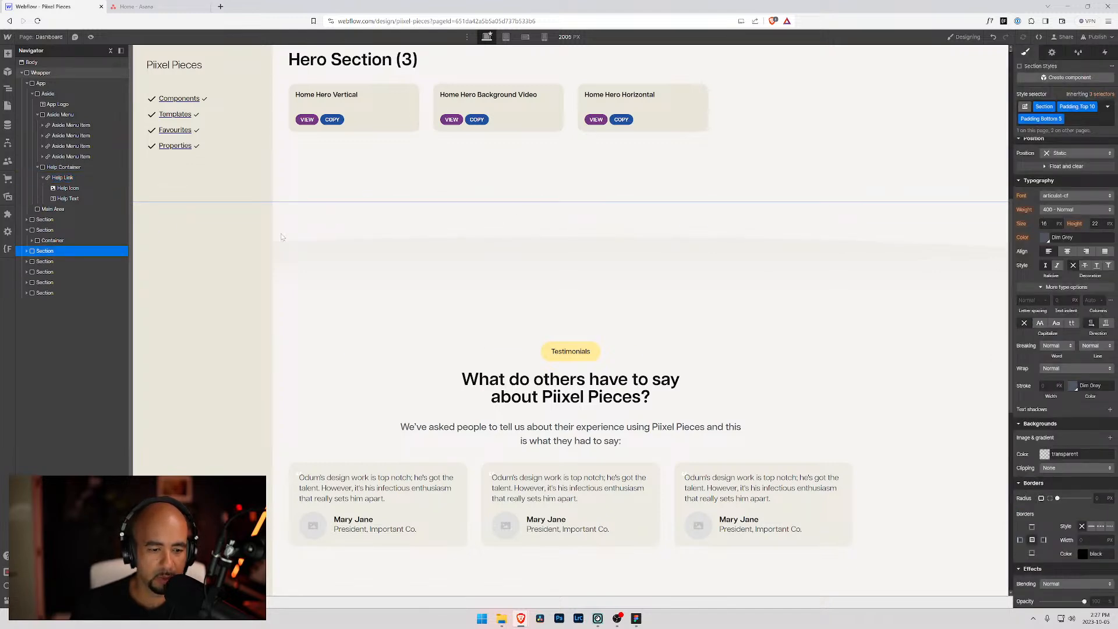
scroll(215, 260, down, 3)
scroll(214, 263, up, 7)
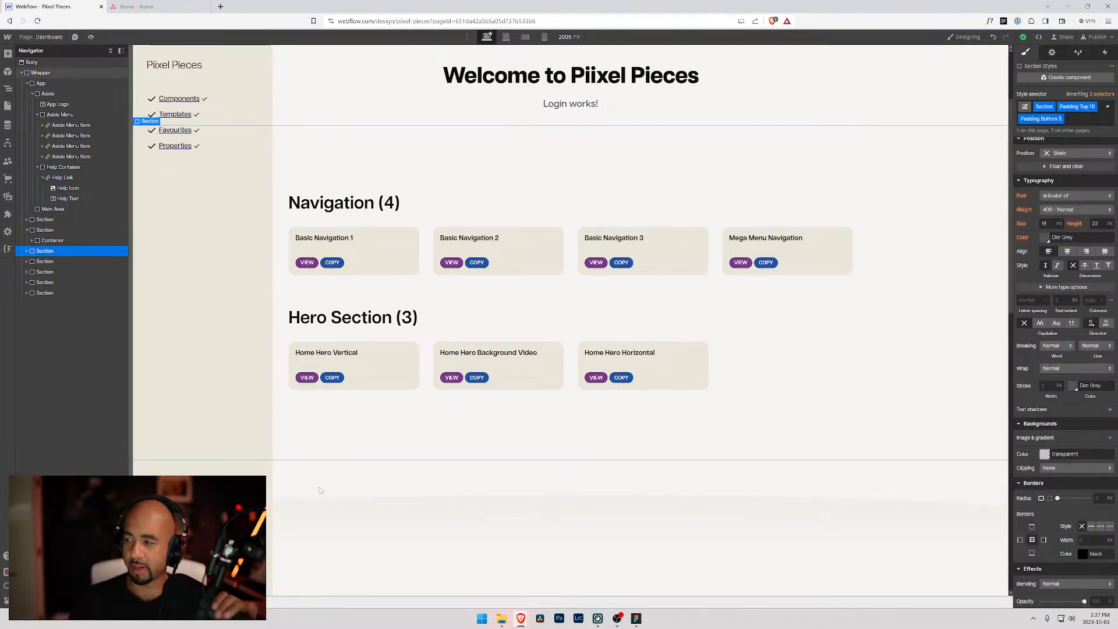
scroll(268, 426, up, 2)
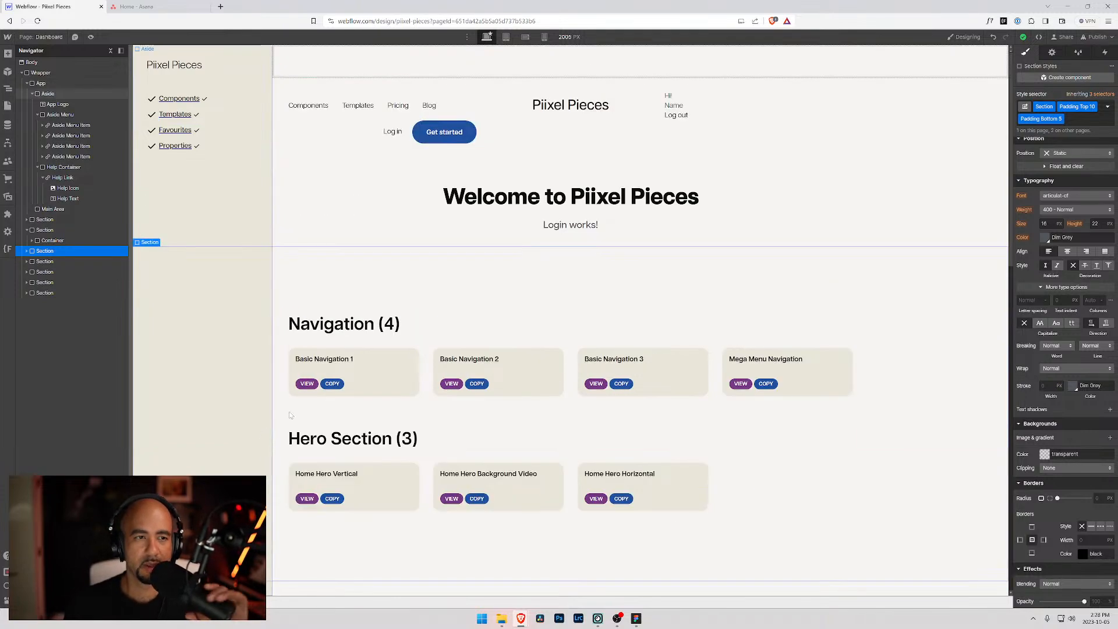
scroll(269, 426, down, 6)
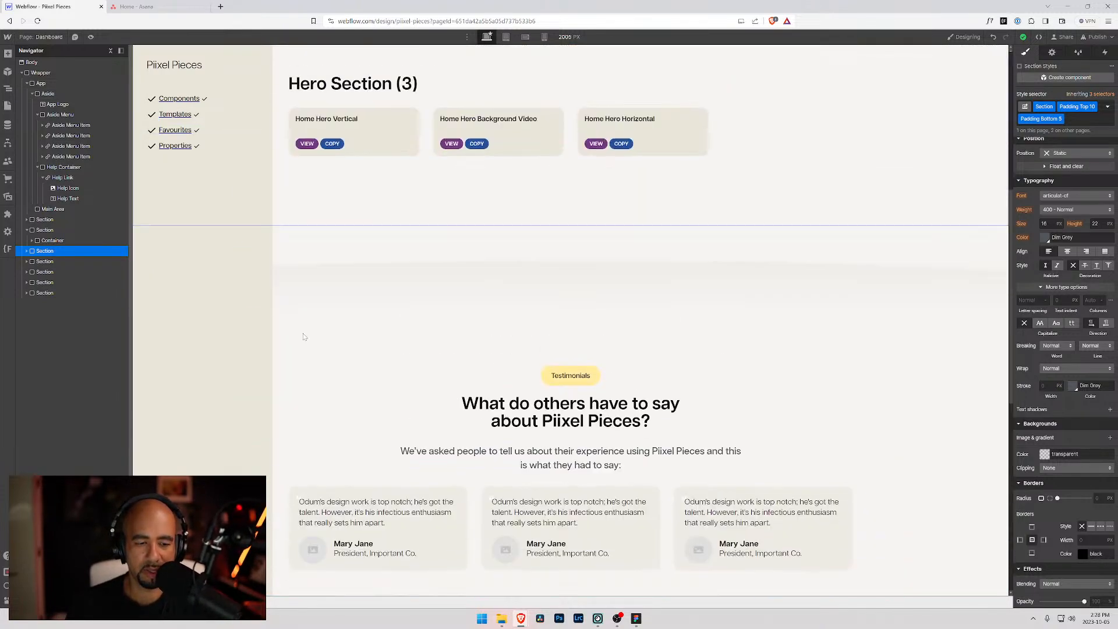
scroll(303, 337, up, 6)
scroll(311, 282, down, 7)
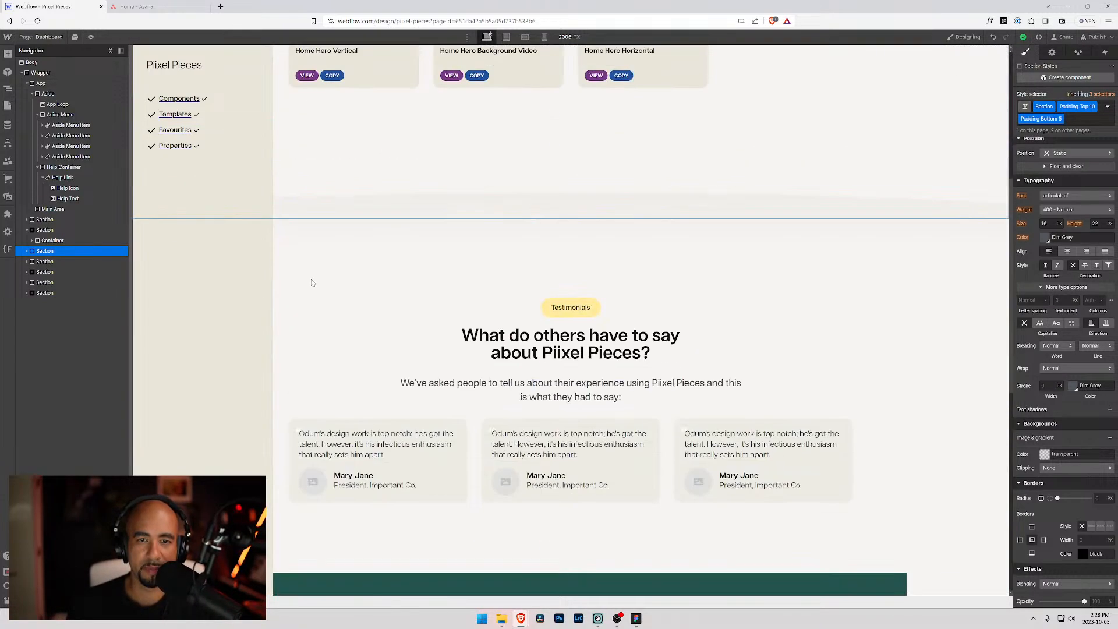
scroll(314, 280, down, 6)
scroll(320, 281, up, 12)
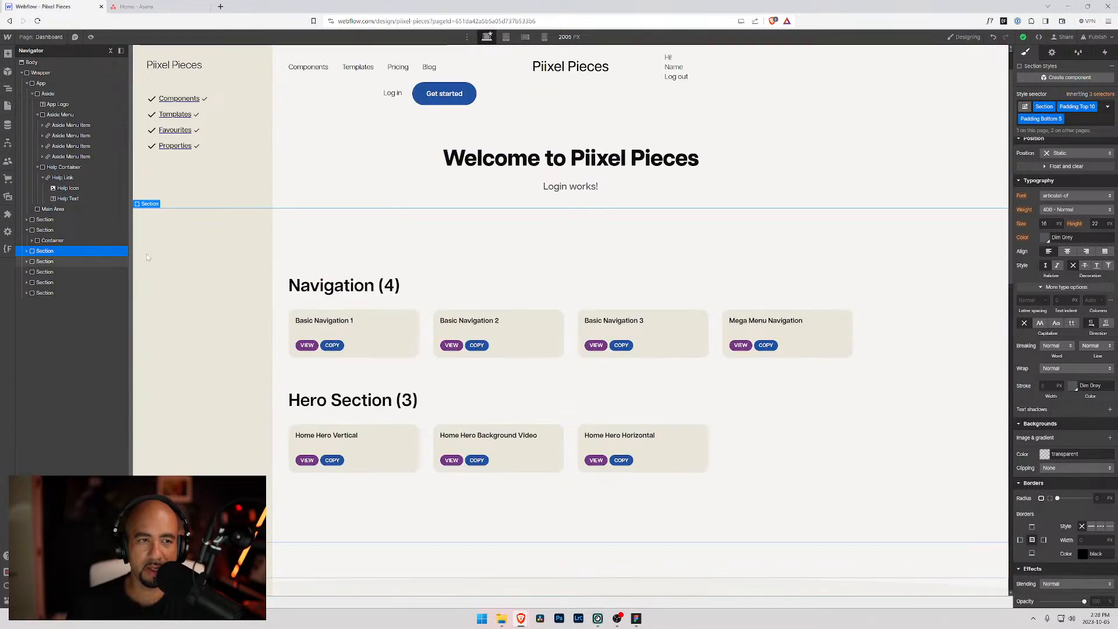
scroll(187, 255, up, 1)
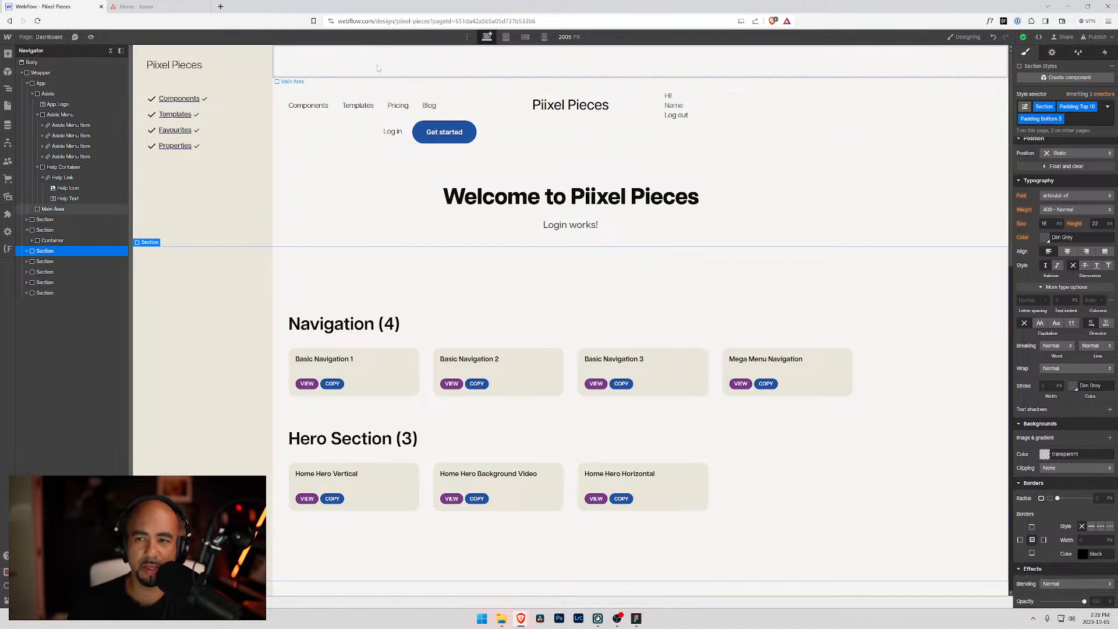
- Collapse the Aside in the element tree and rename the App block's class to App Container
click(297, 94)
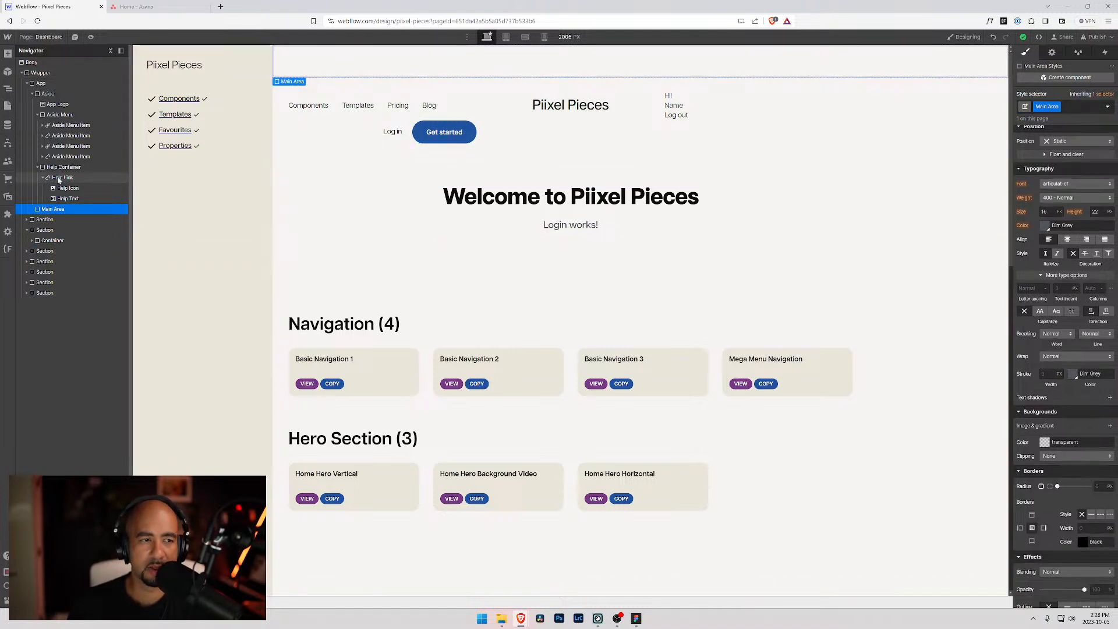
click(33, 94)
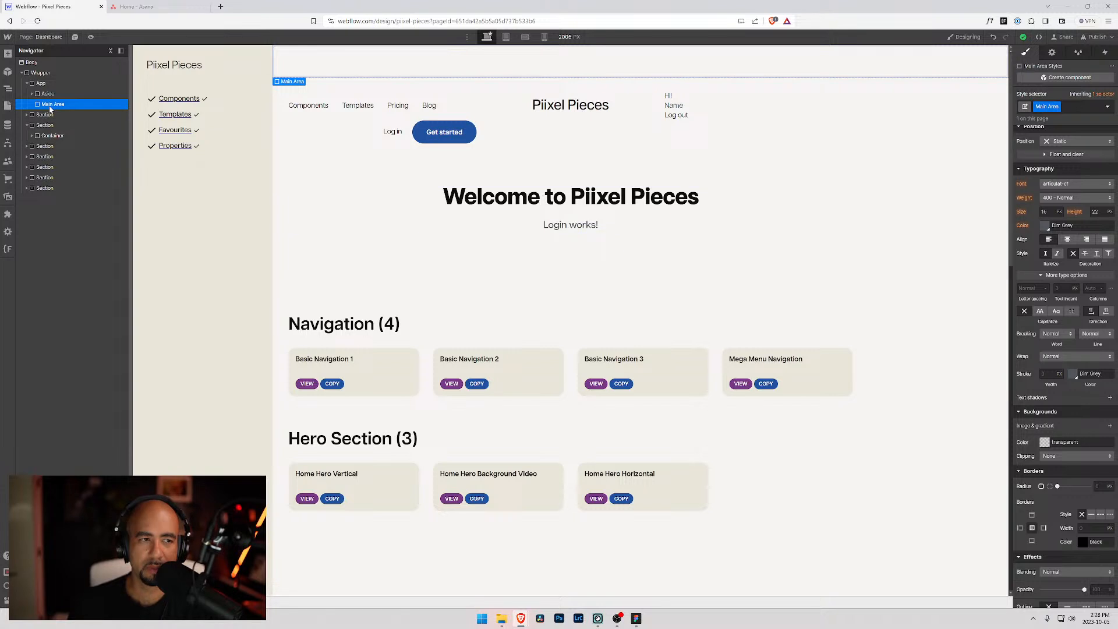
click(41, 84)
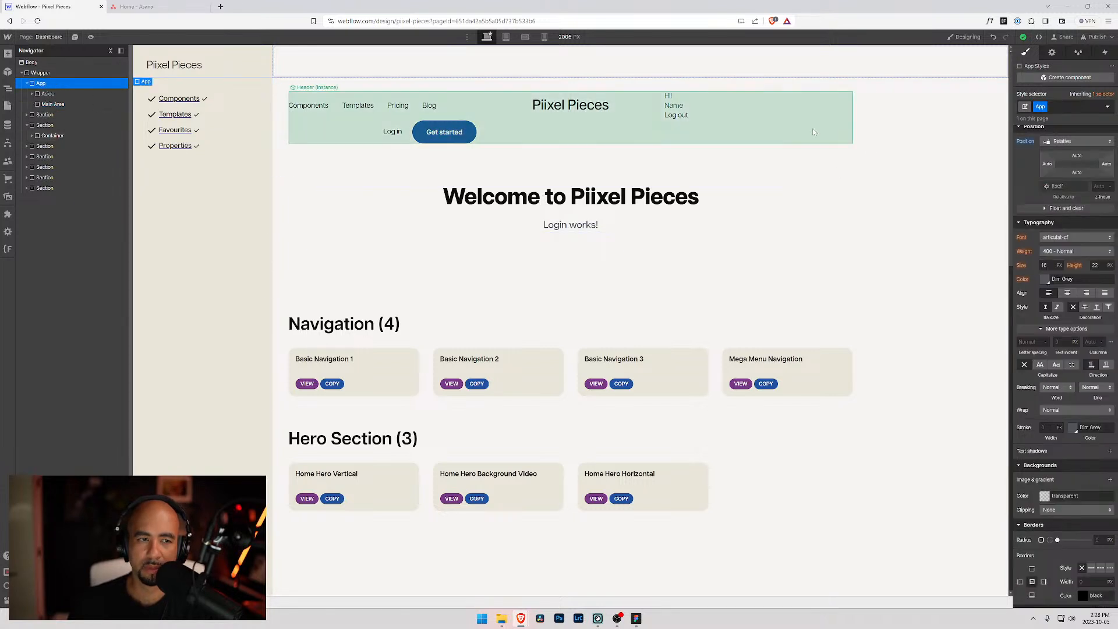
click(1045, 106)
click(1047, 119)
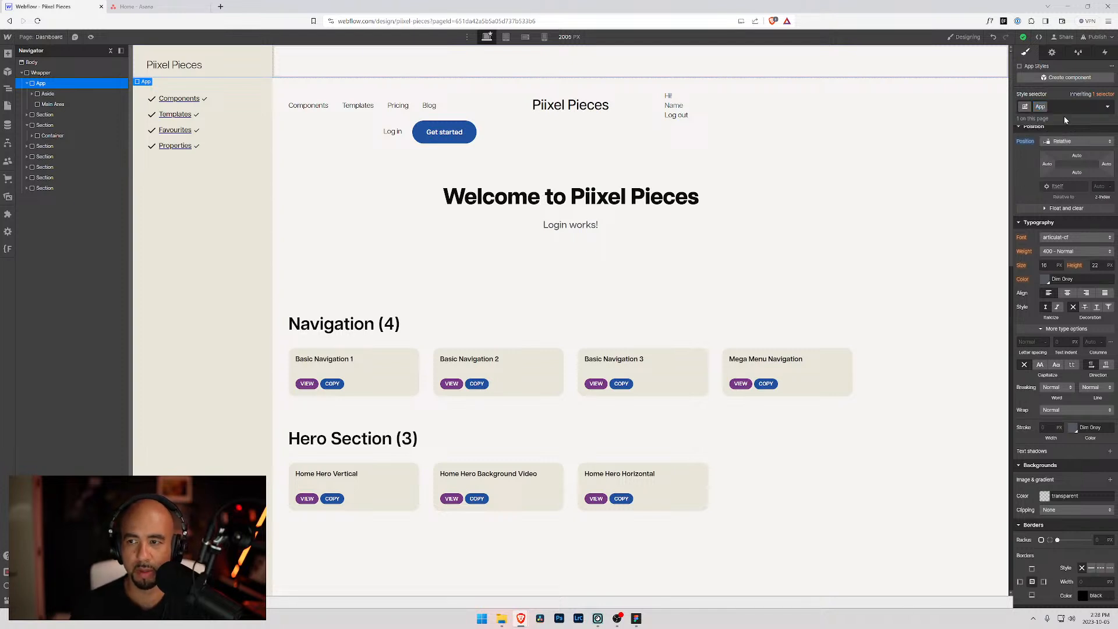
text(App Container)
key(Return)
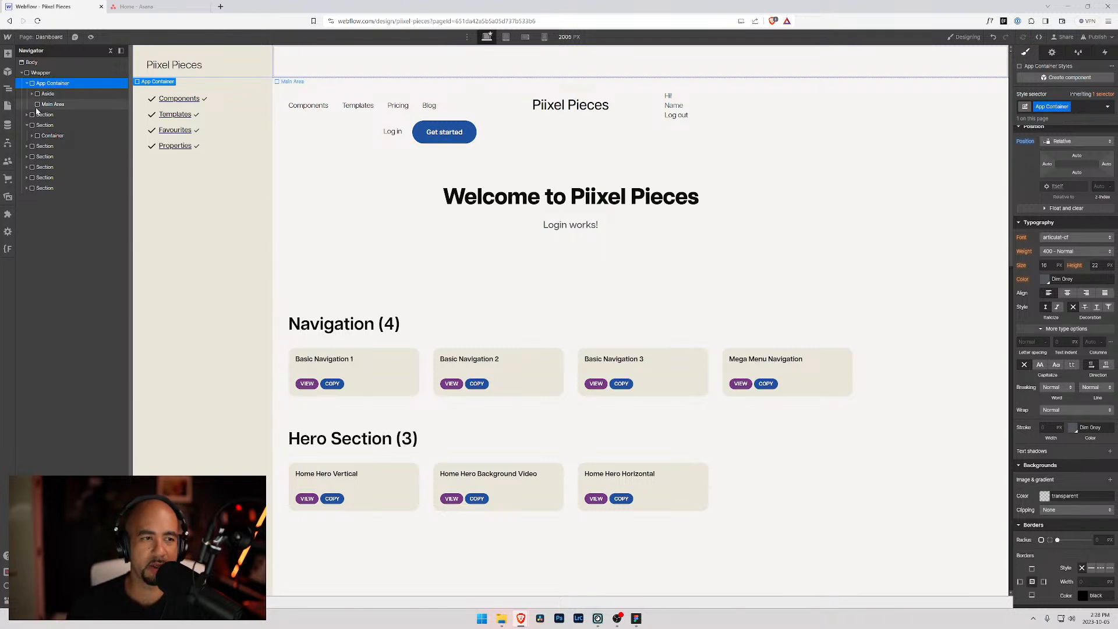
- Rename the Main Area block's class to App
click(58, 104)
click(1042, 107)
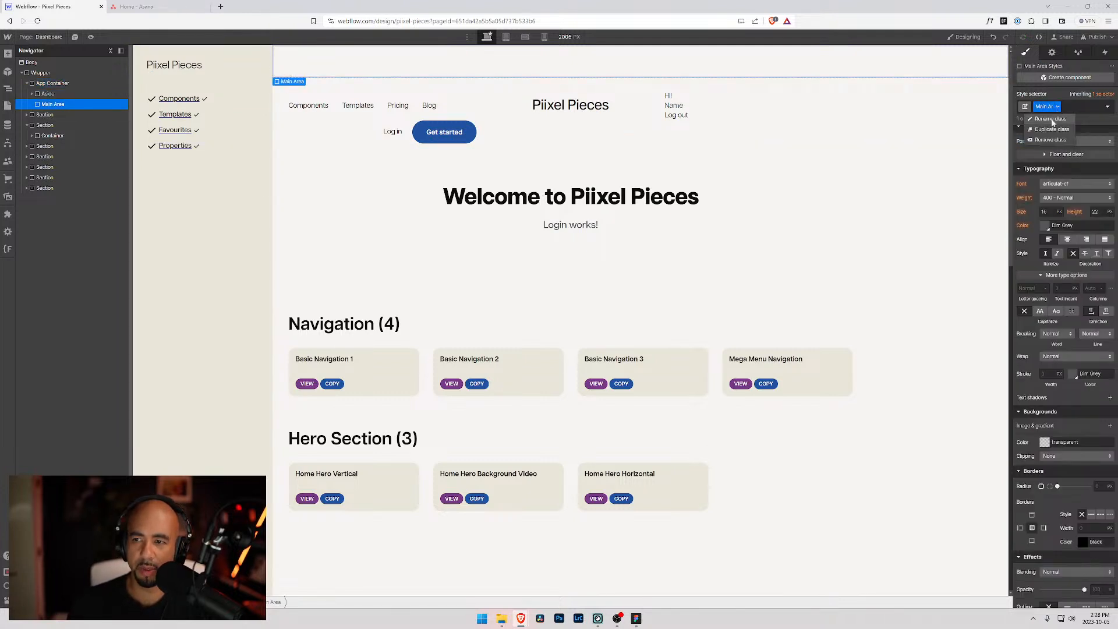
text(Ap)
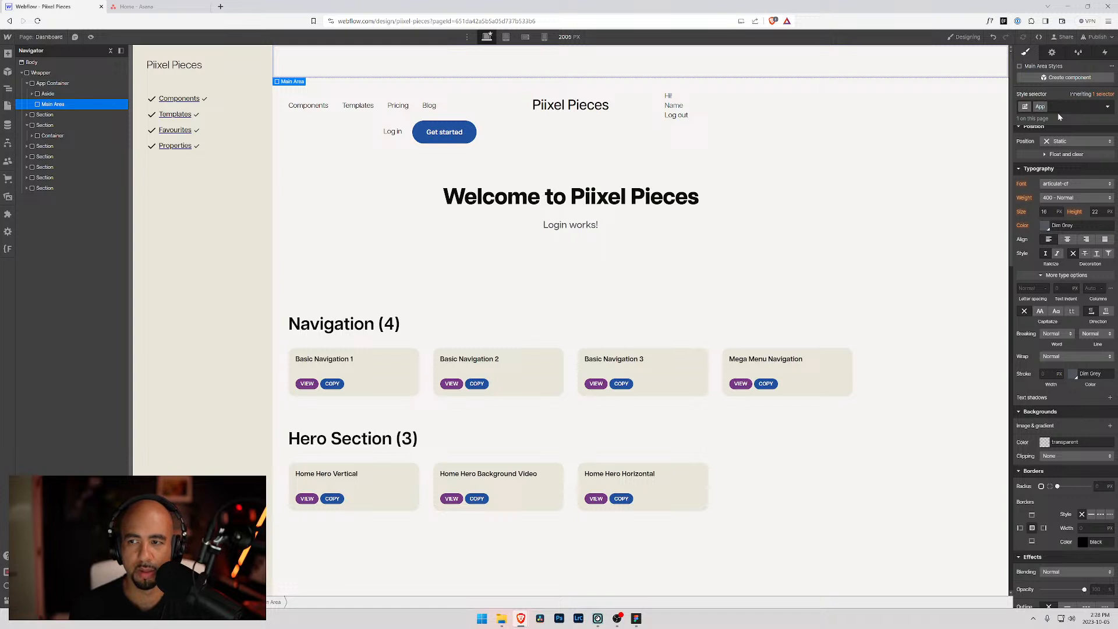
text(p)
key(Return)
- Insert a div block inside the App block and give it the class App Header
key(ctrl+k)
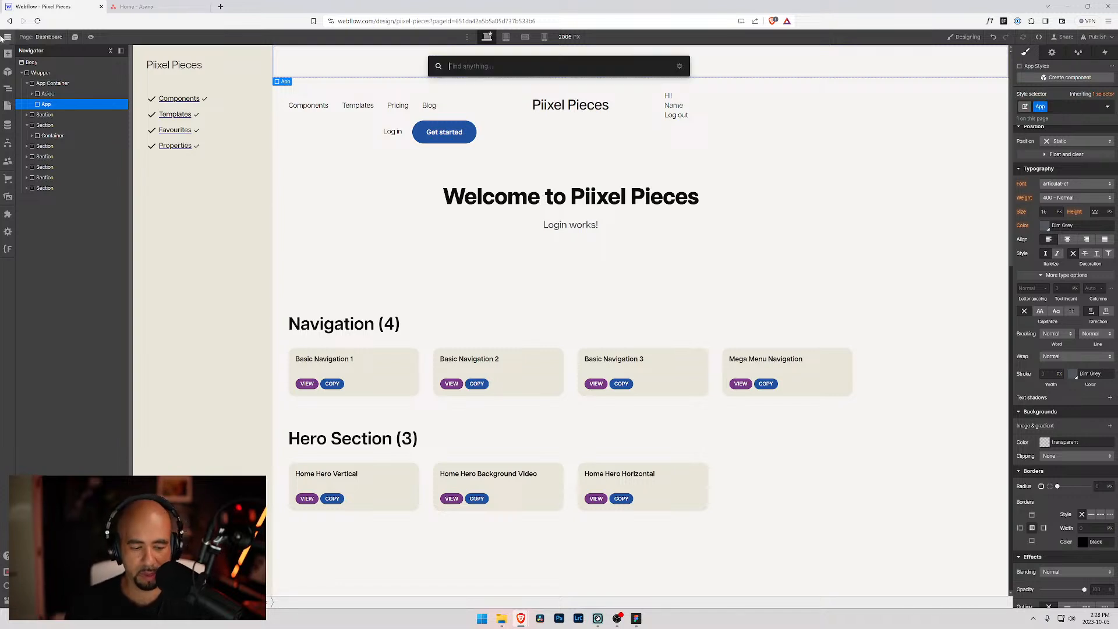
text(div)
key(Return)
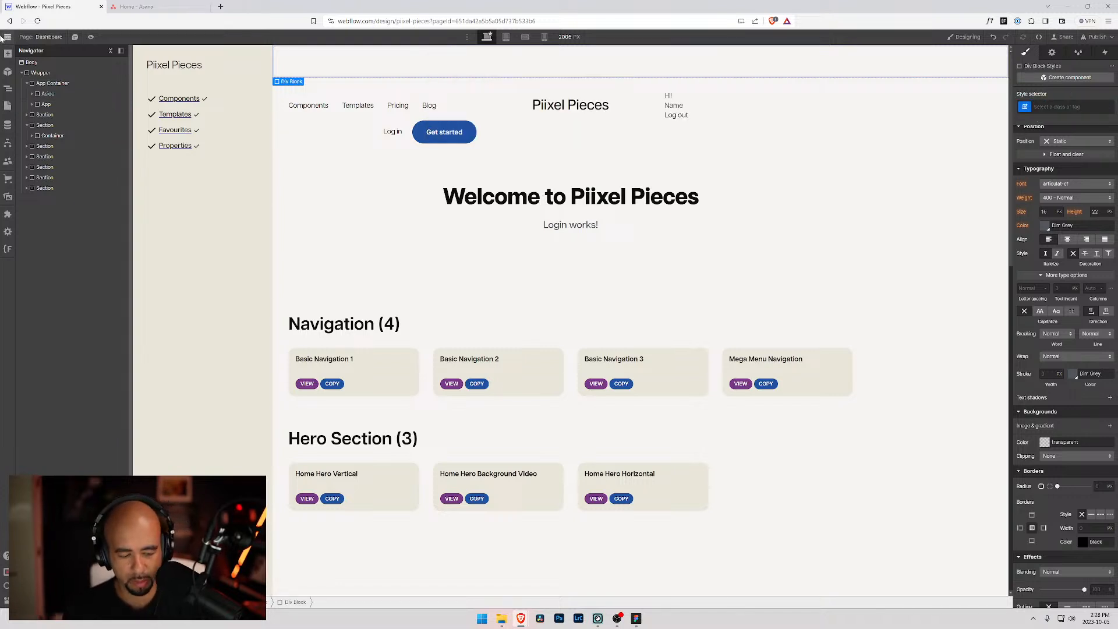
key(ctrl+Return)
text(App Header)
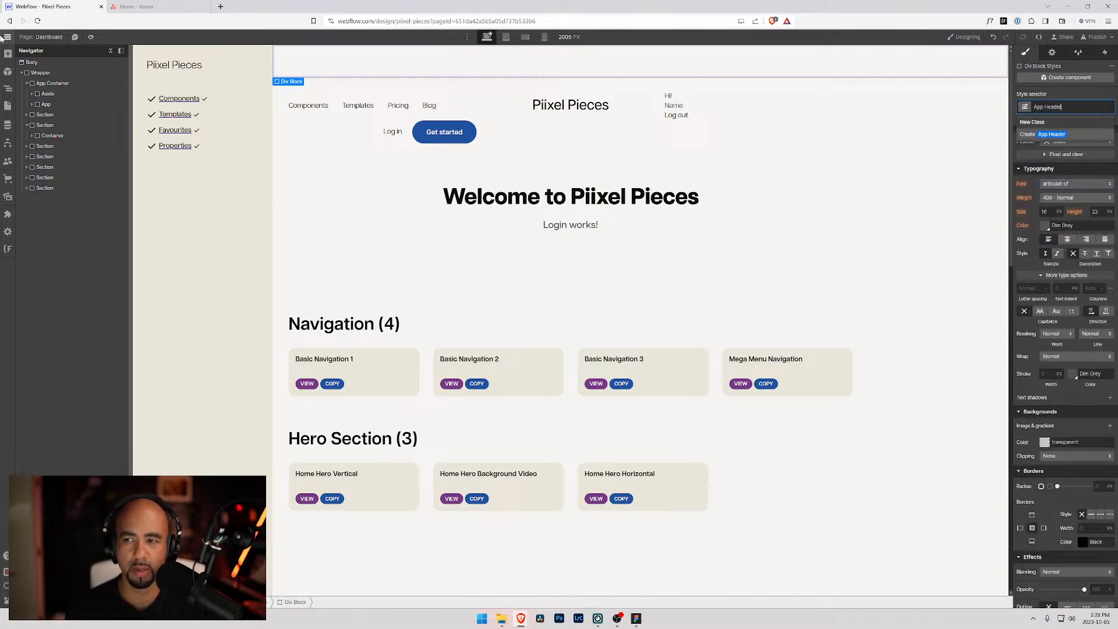
key(Return)
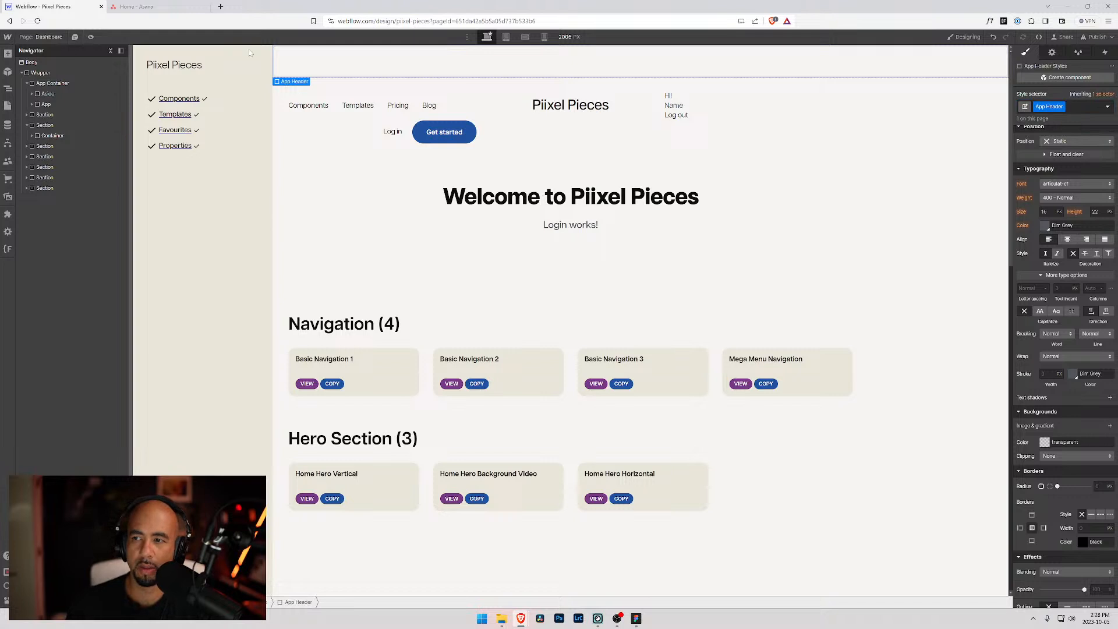
- Set the App Header block's HTML tag to Header
click(1052, 52)
click(1056, 111)
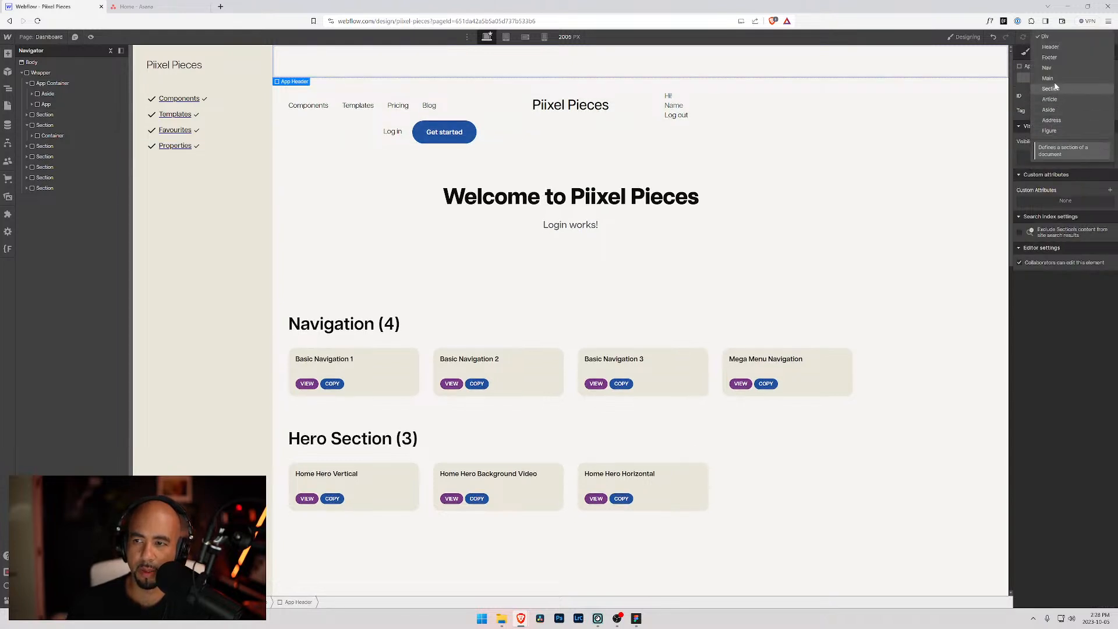
click(1050, 46)
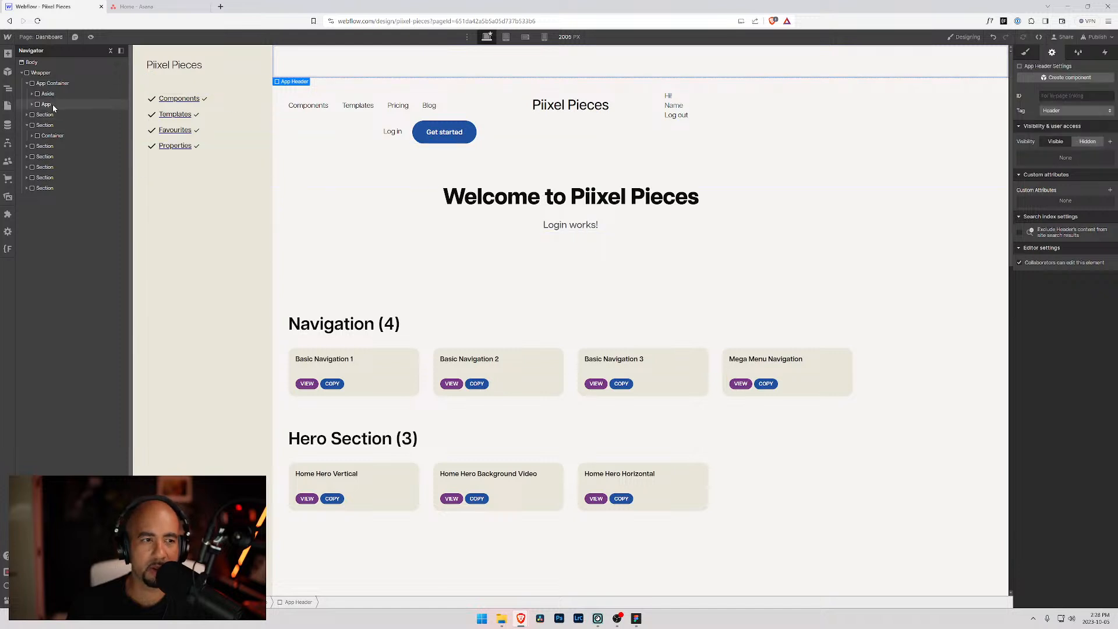
- Give the App block 2rem of padding on all four sides, then reset its bottom padding
click(32, 103)
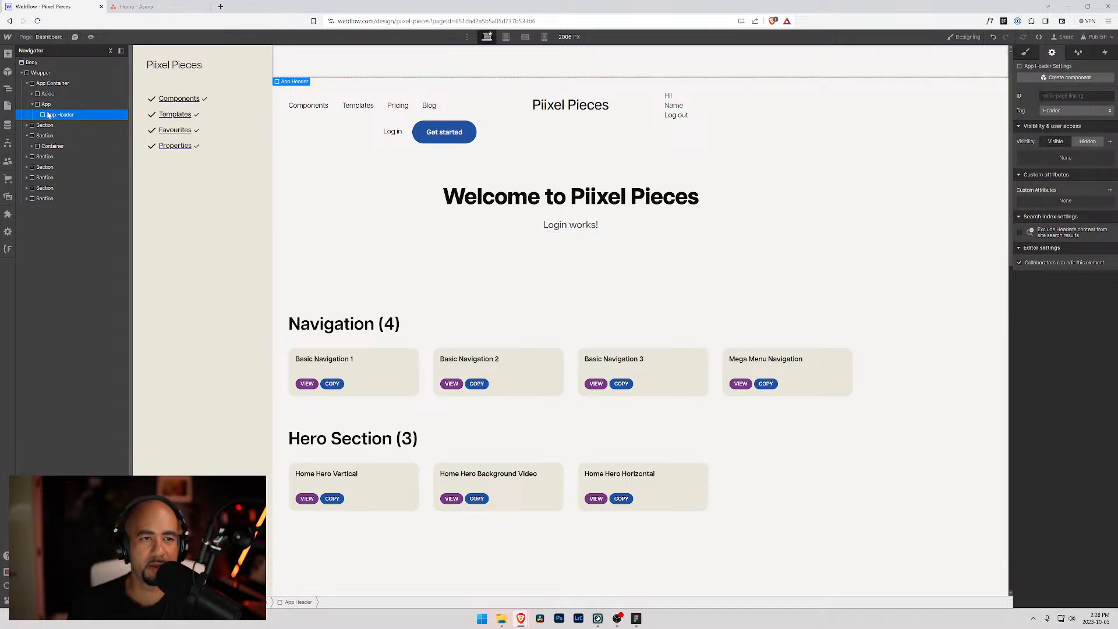
click(46, 105)
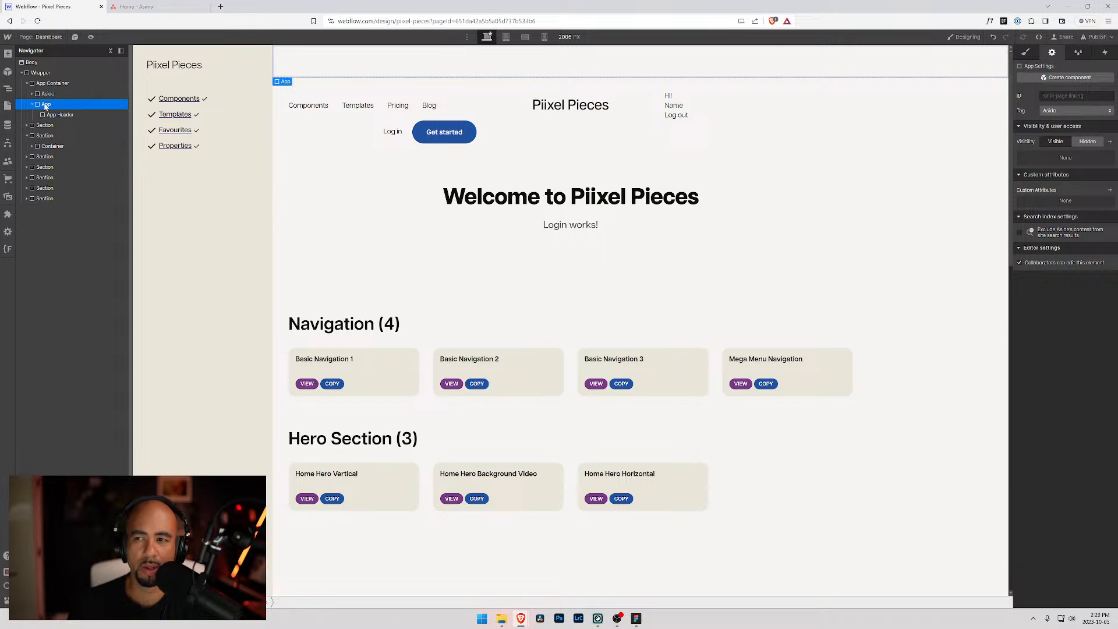
click(1025, 52)
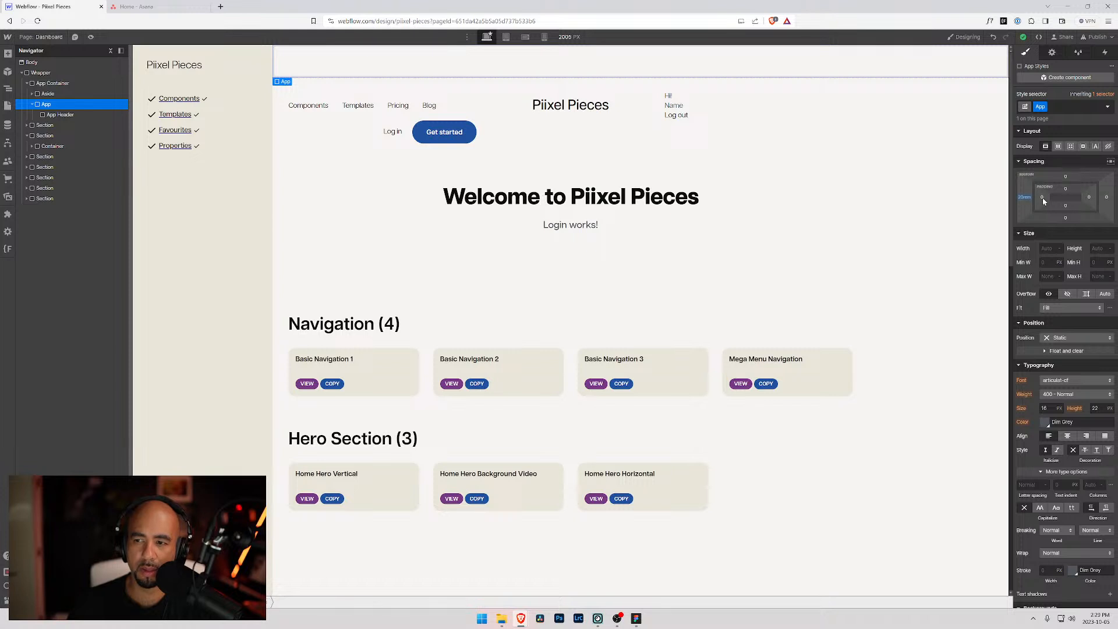
click(1043, 198)
text(2rem)
key(Return)
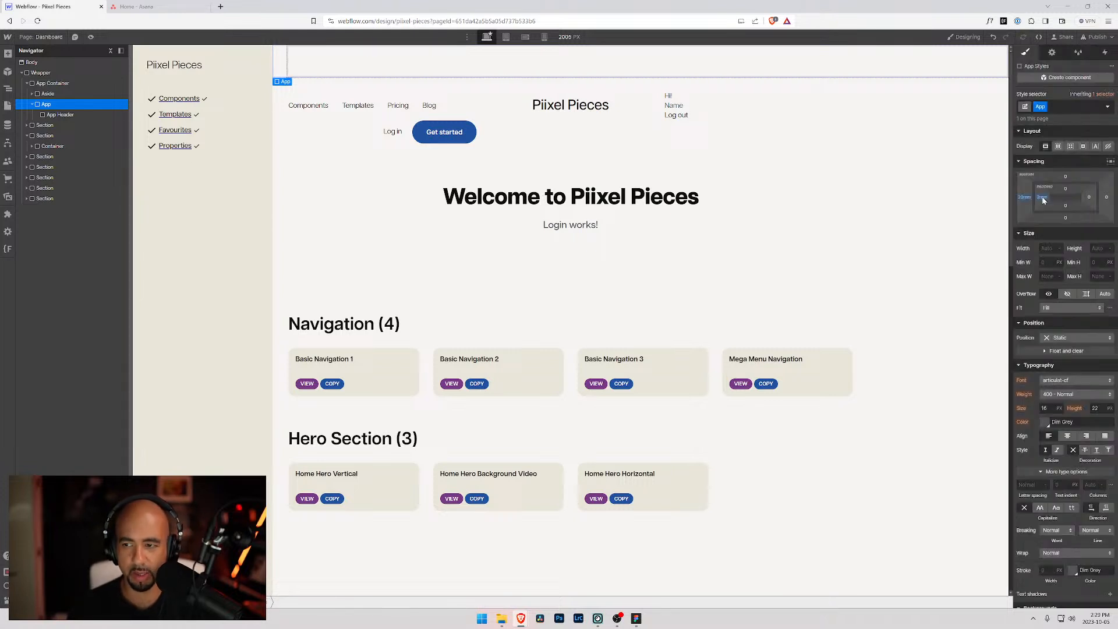
drag(1043, 197, 1041, 198)
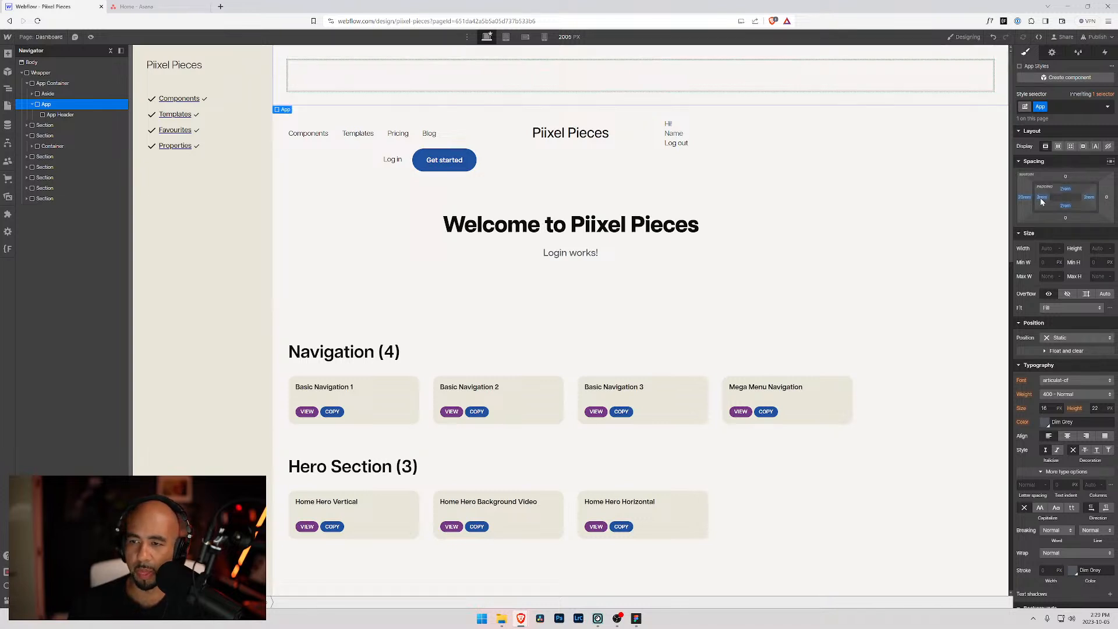
click(1065, 206)
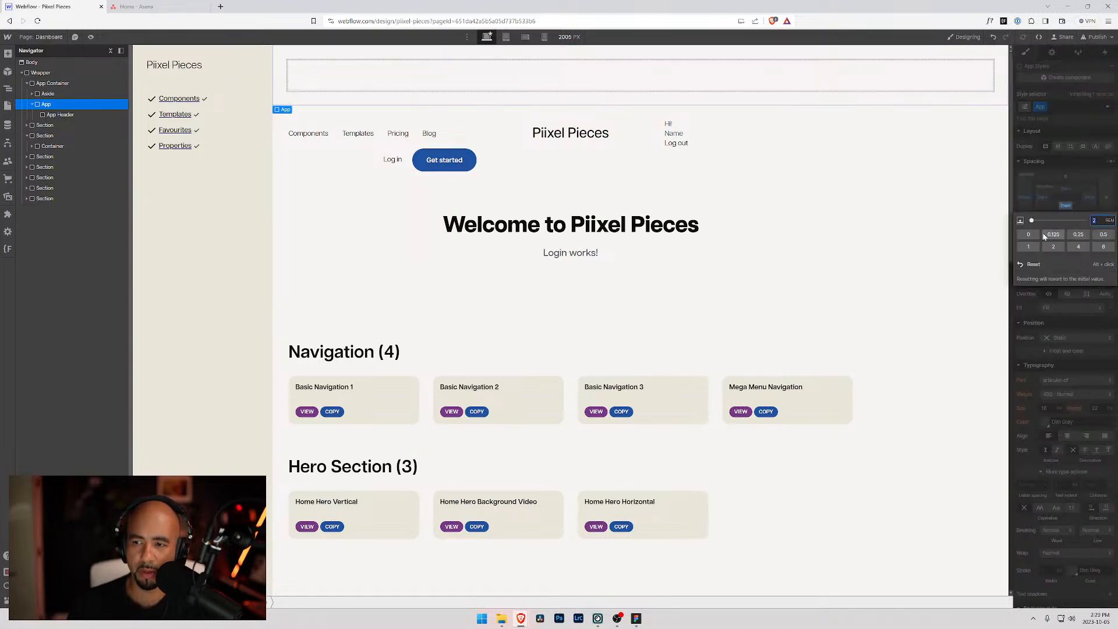
click(1031, 264)
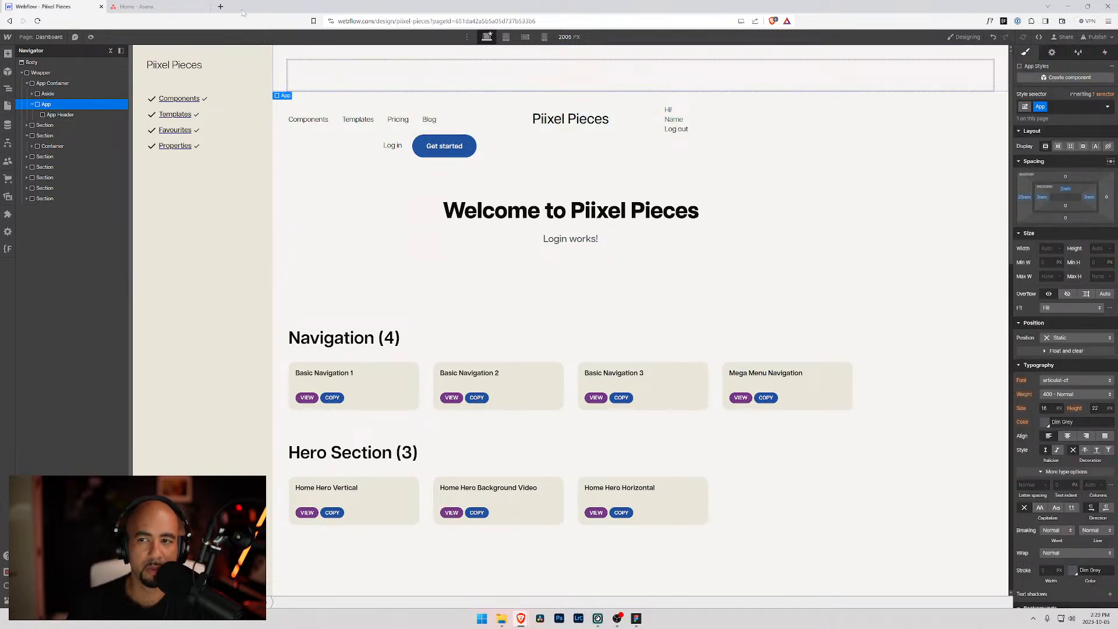
- Switch to Figma to examine the header area of the dashboard mockup in the brand guide, then return to Webflow
click(56, 116)
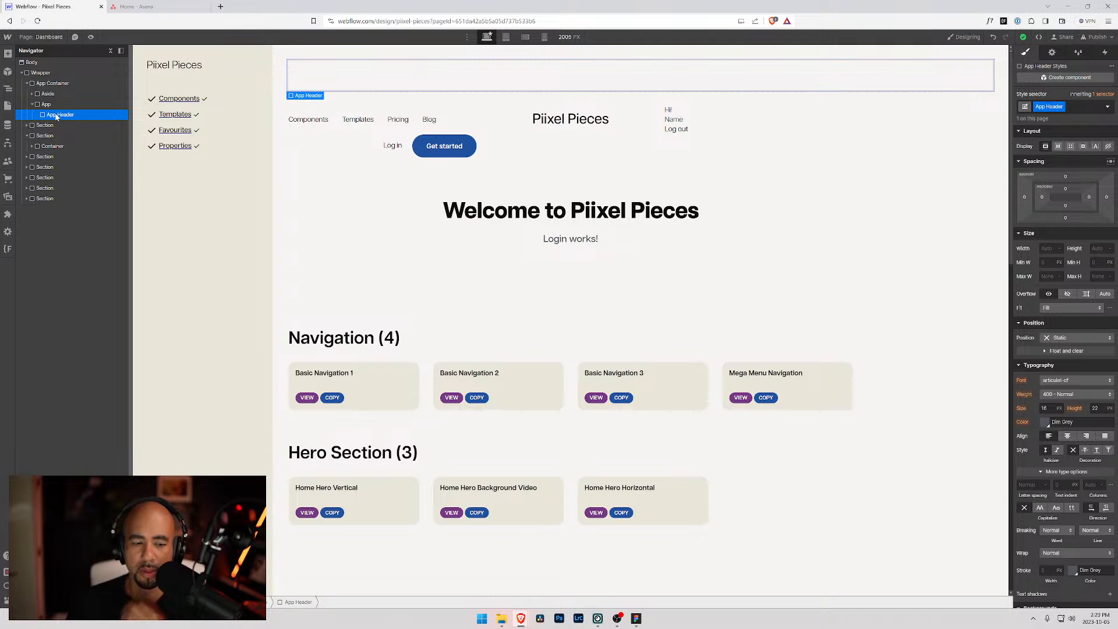
key(alt+Tab)
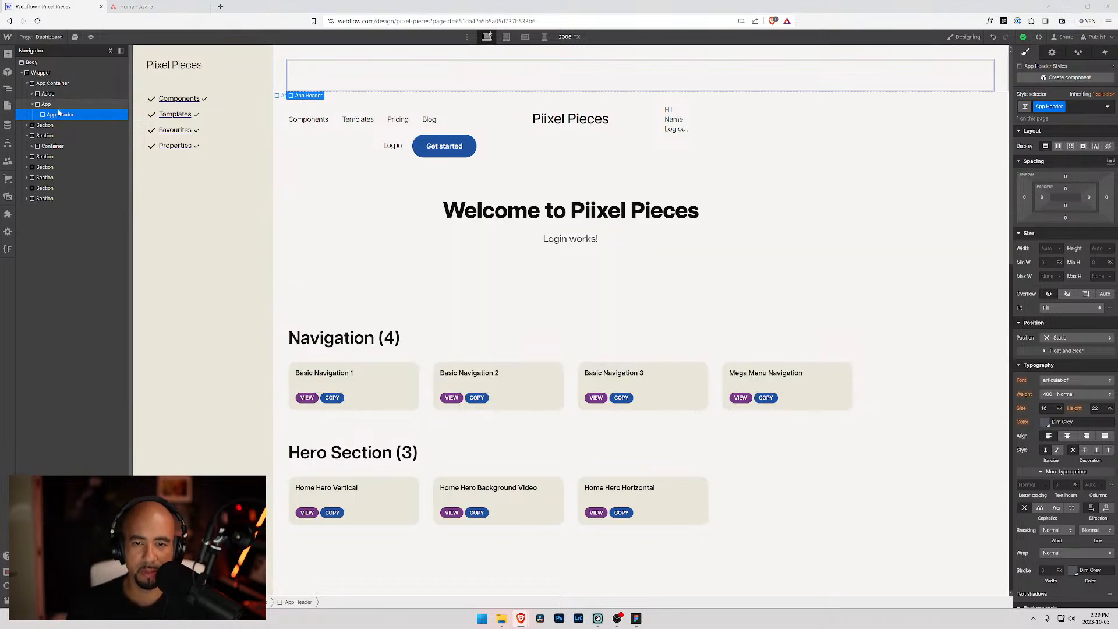
key(alt+Tab)
key(alt+Tab)
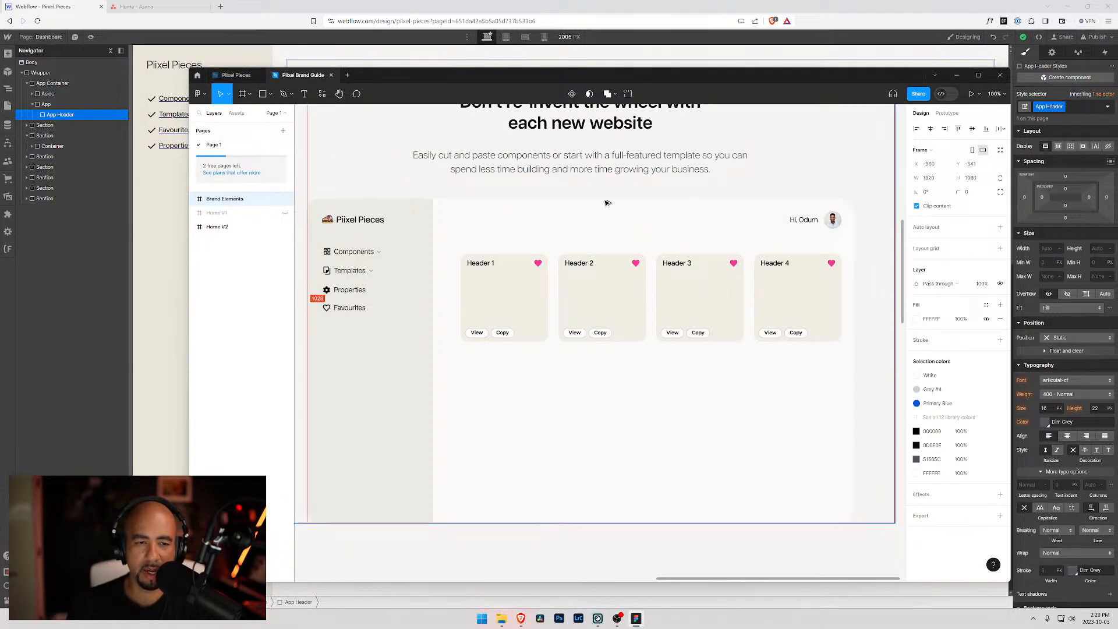
key(alt+Tab)
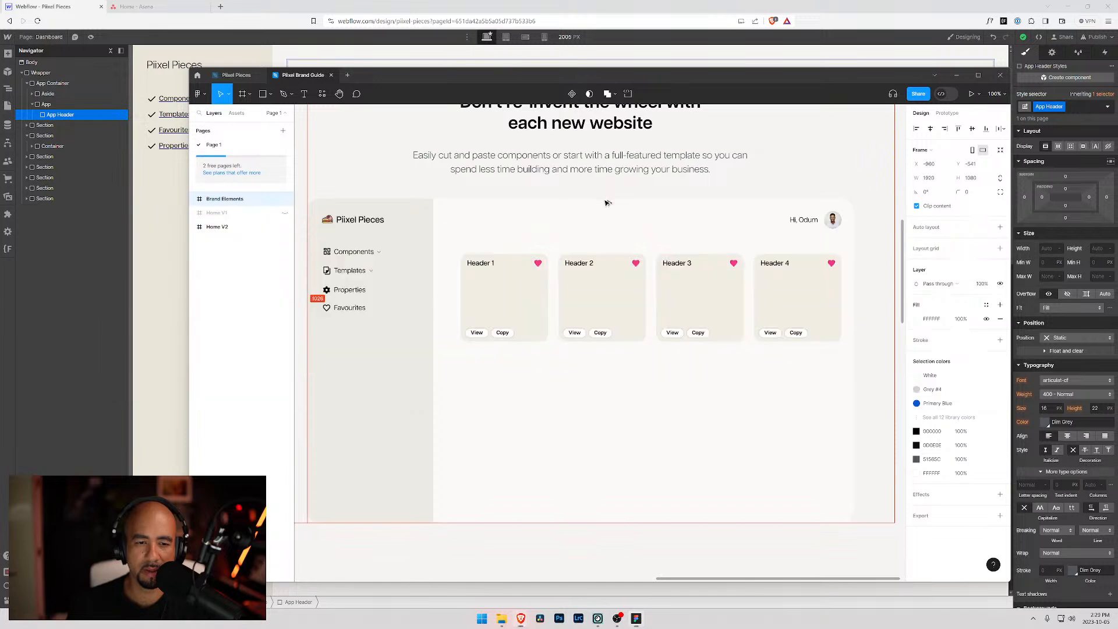
key(alt+Tab)
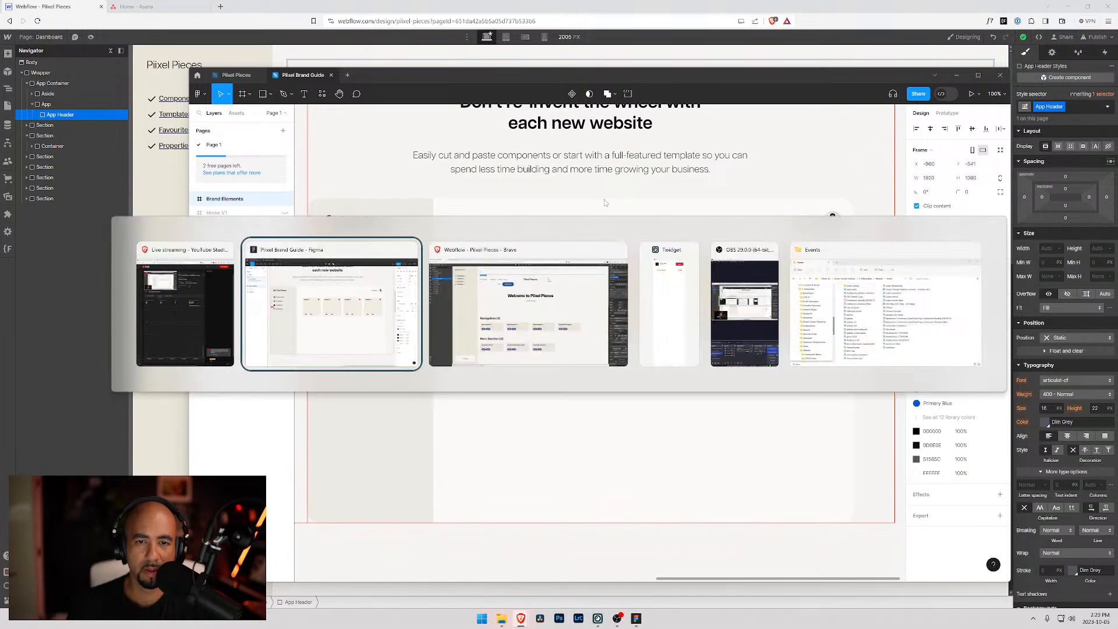
key(alt+Tab)
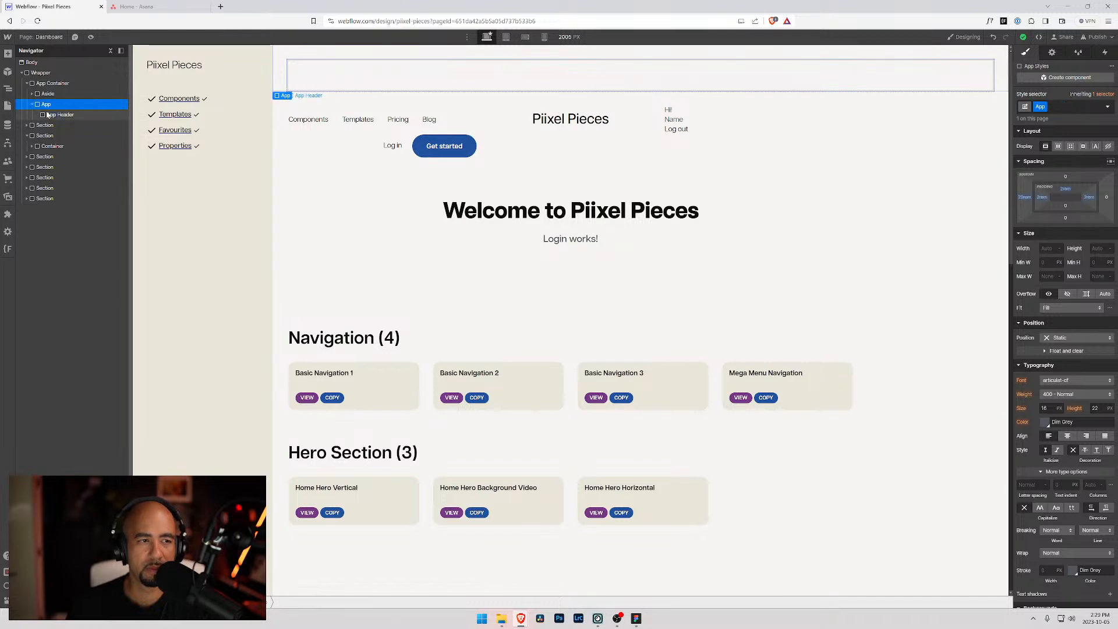
- Insert a div block inside the App Header and give it the class App Portal
key(ctrl+e)
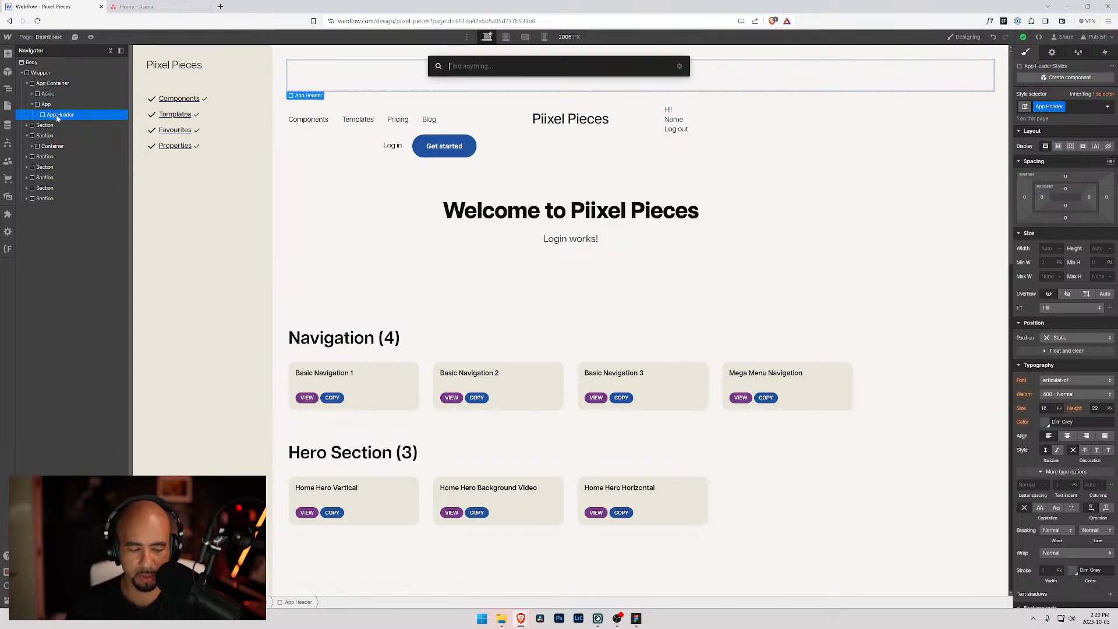
text(div)
key(Return)
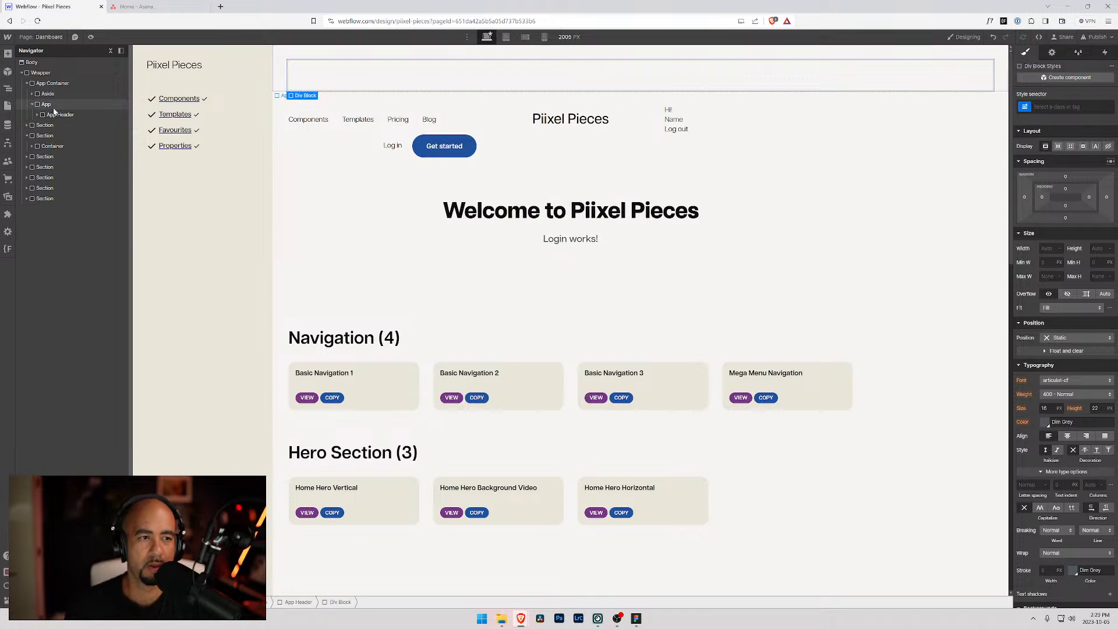
click(42, 117)
click(58, 125)
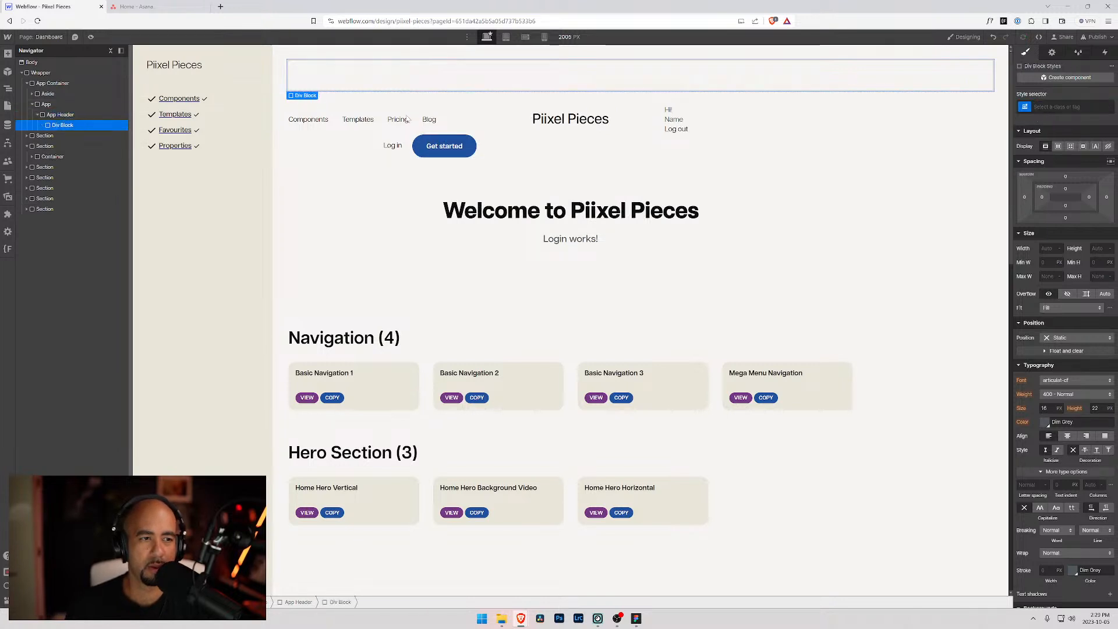
key(ctrl+Return)
text(App)
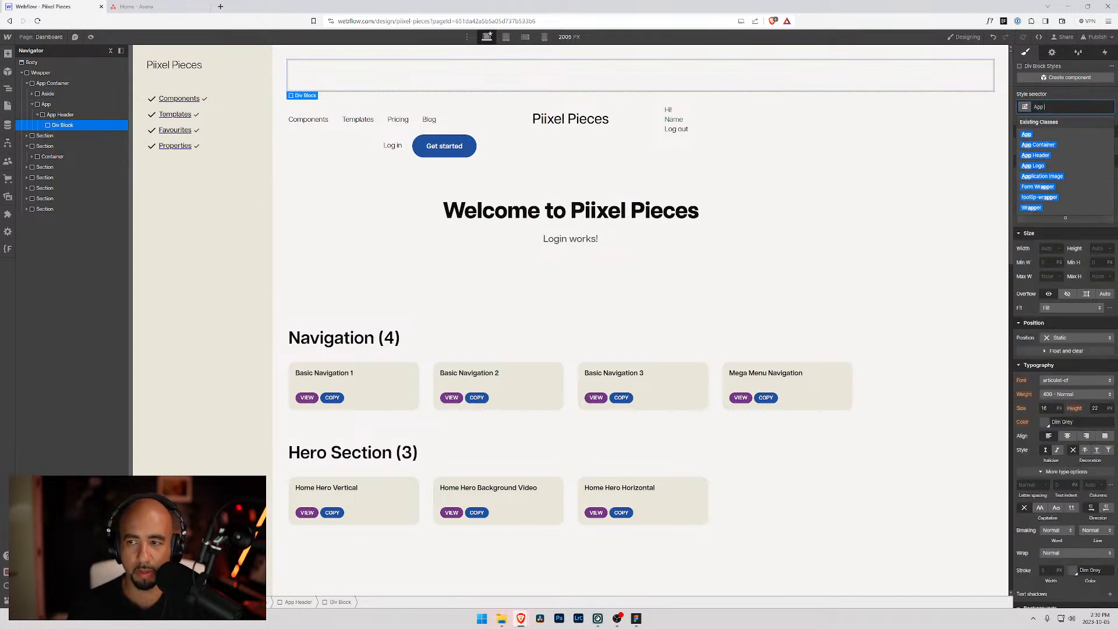
text( Portal)
key(Return)
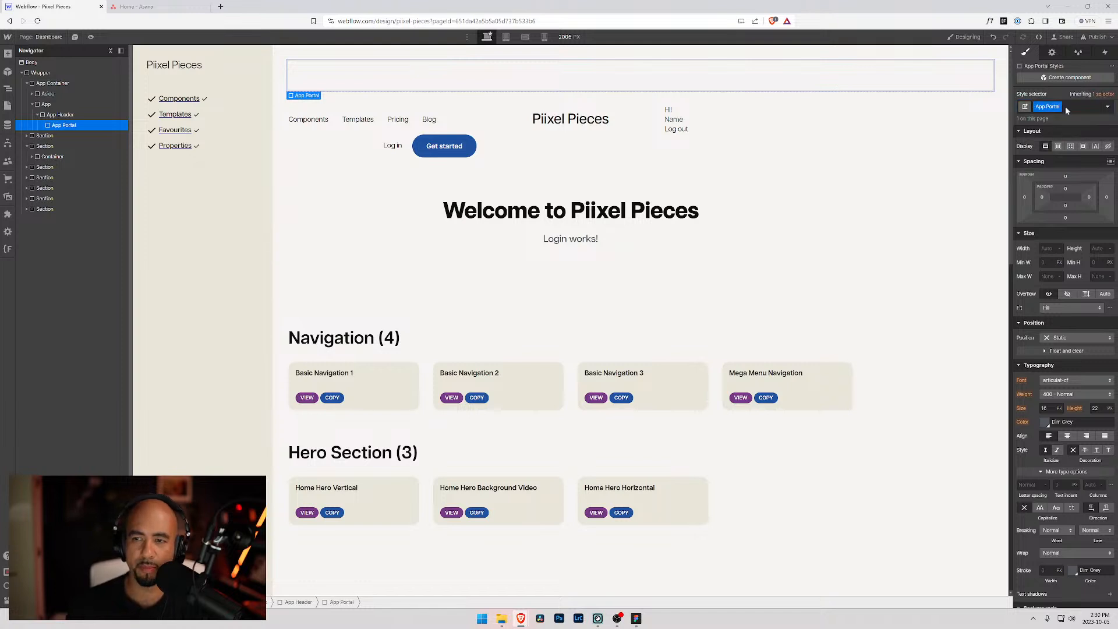
- Switch to Figma to check the user portal in the dashboard mockup's header, then return to Webflow
key(ctrl+k)
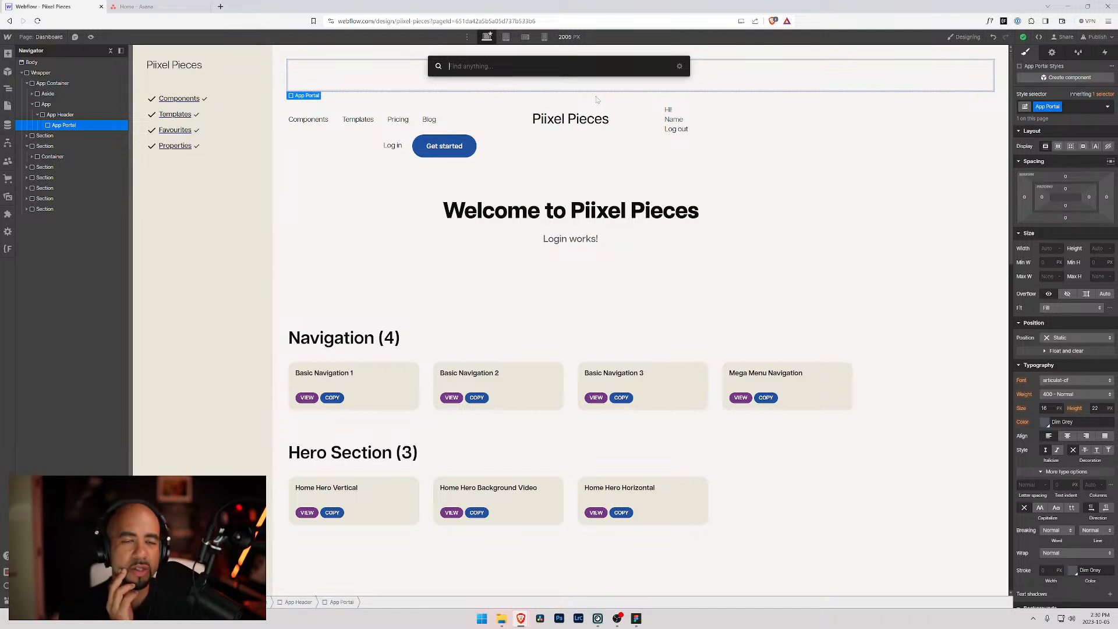
key(alt+Tab)
key(alt+Tab)
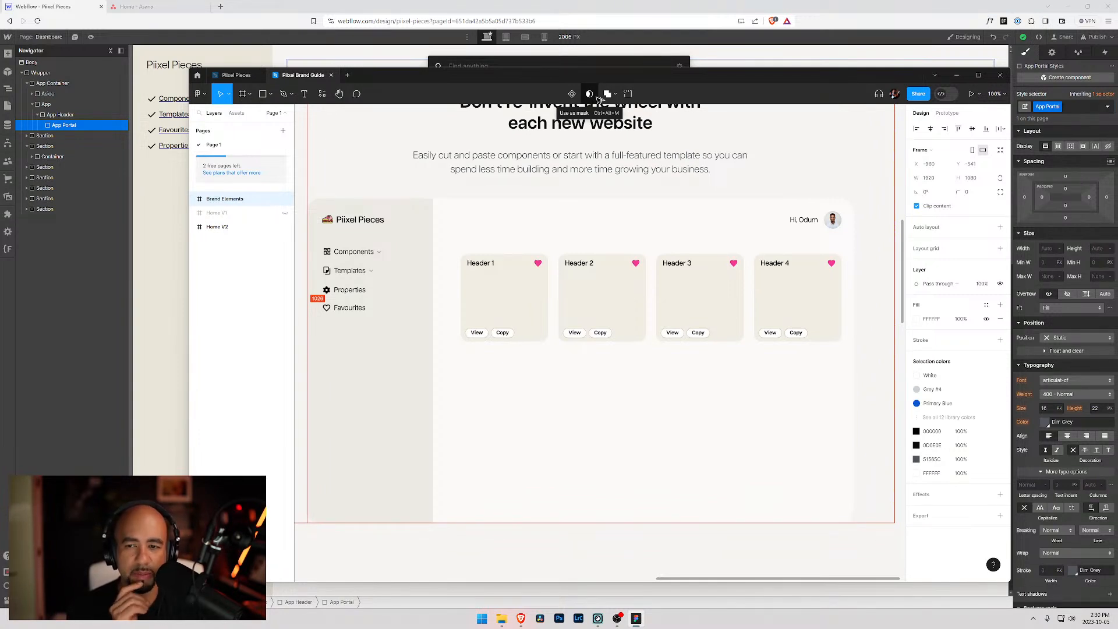
key(alt+Tab)
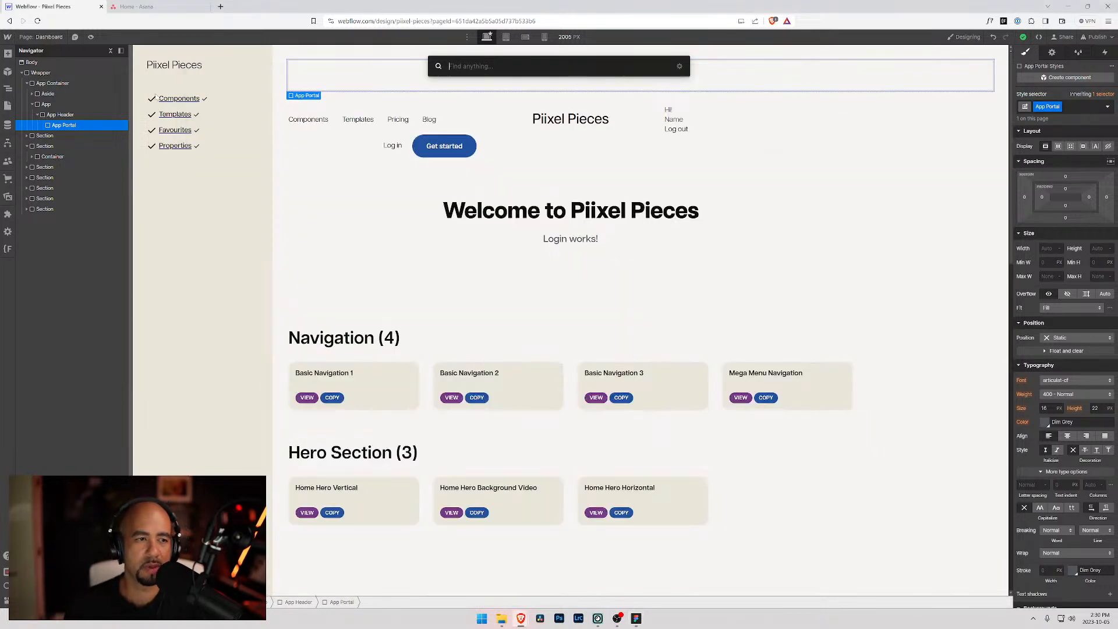
key(Escape)
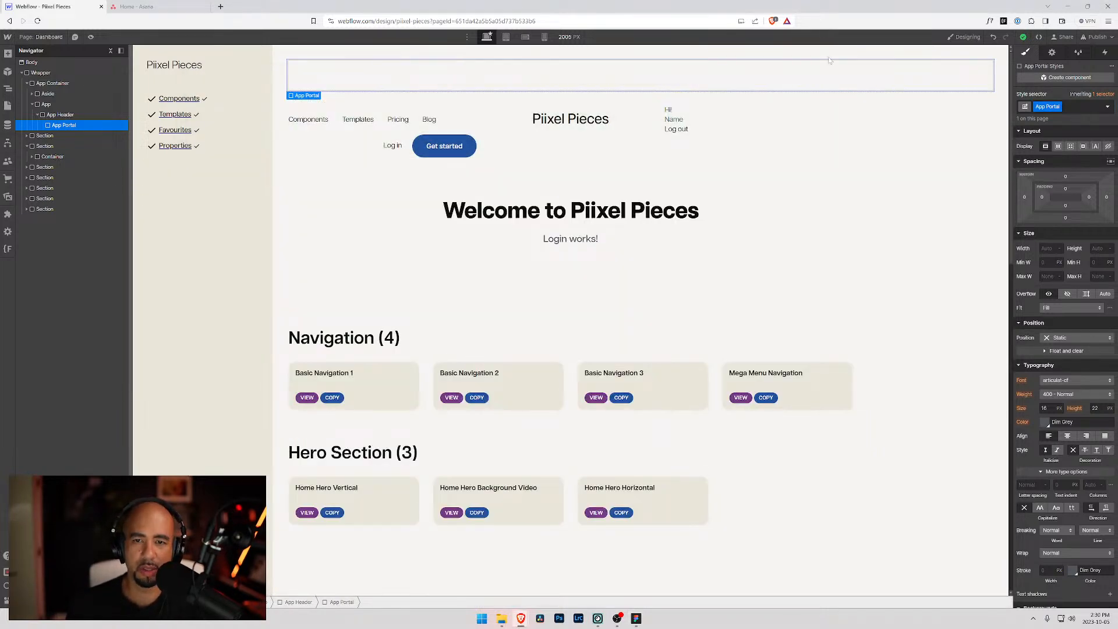
- Insert an image element inside the App Portal block and give it the class User Avatar
key(ctrl+k)
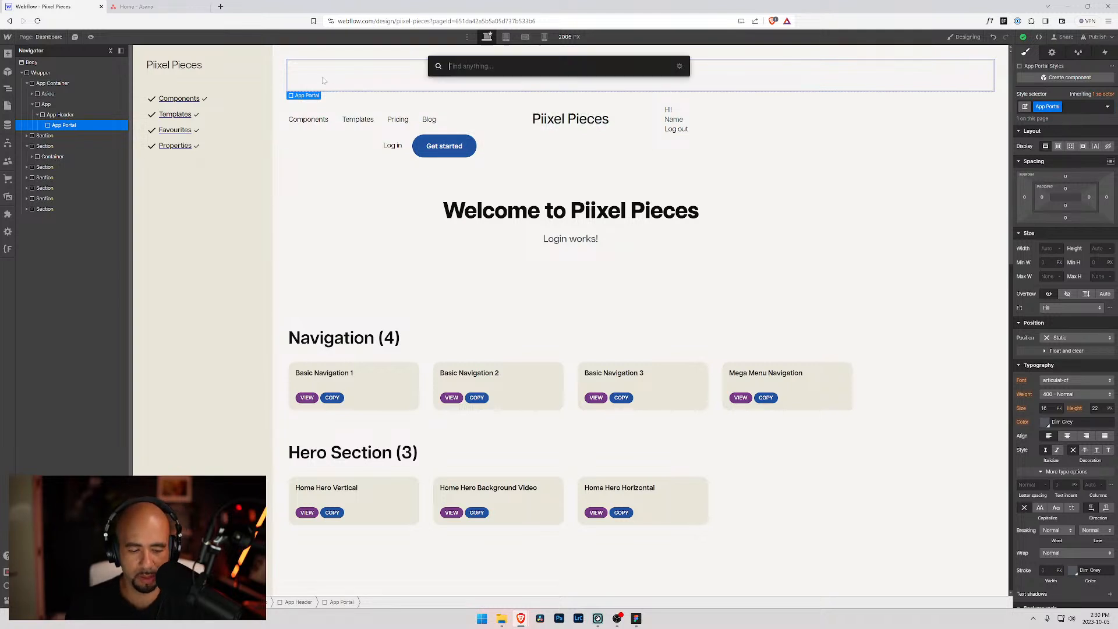
text(ima)
key(Return)
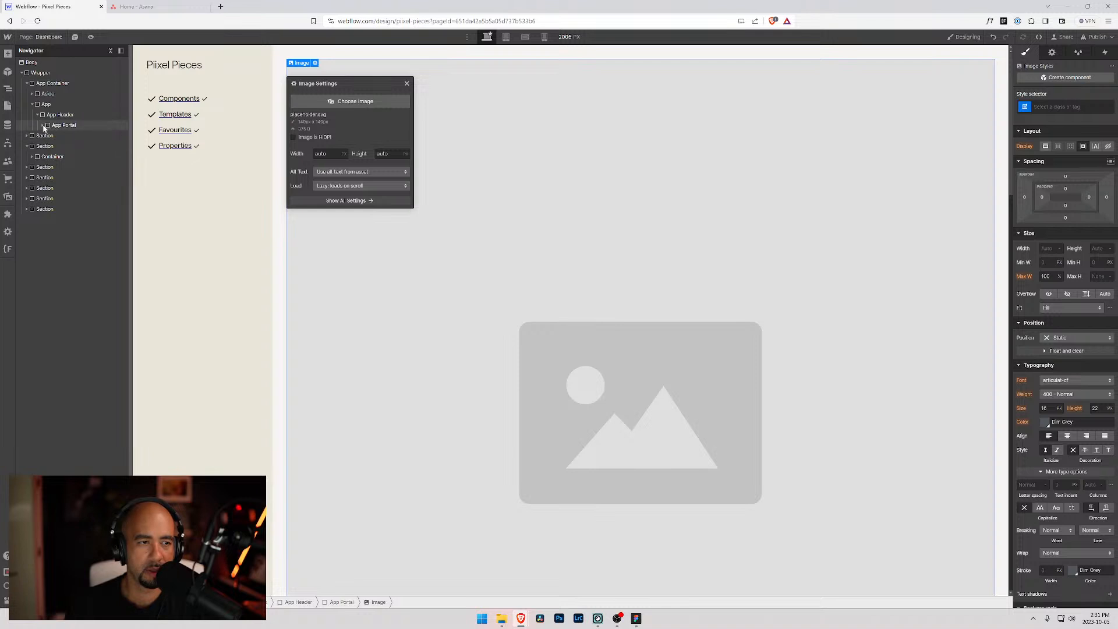
key(ctrl+Return)
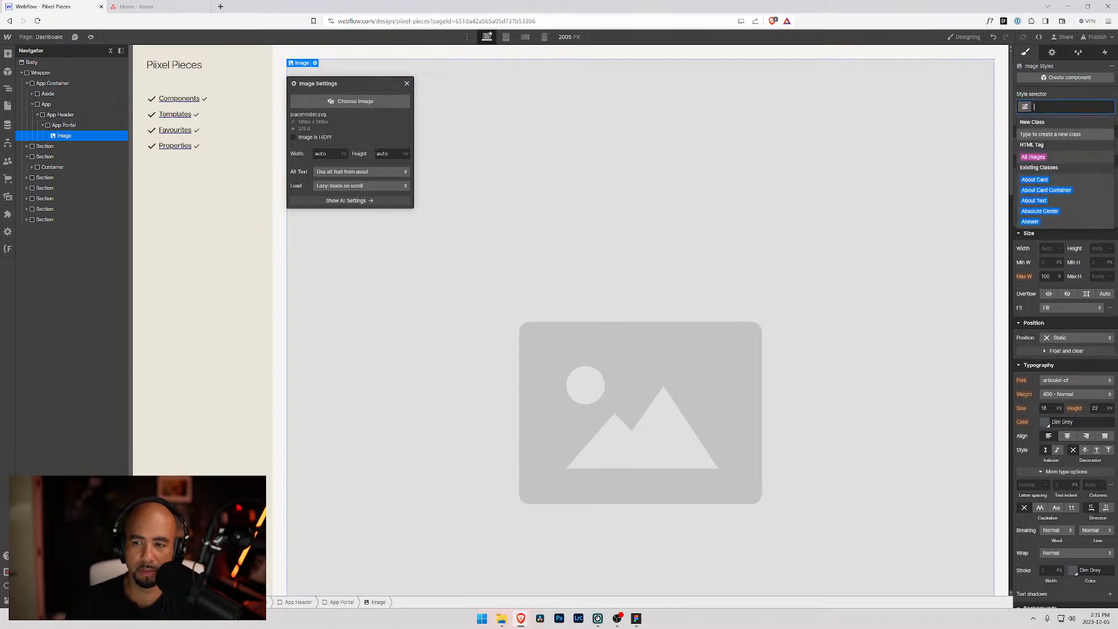
text(a)
text(va)
key(BackSpace)
key(BackSpace)
key(BackSpace)
text(User Avatar)
key(Return)
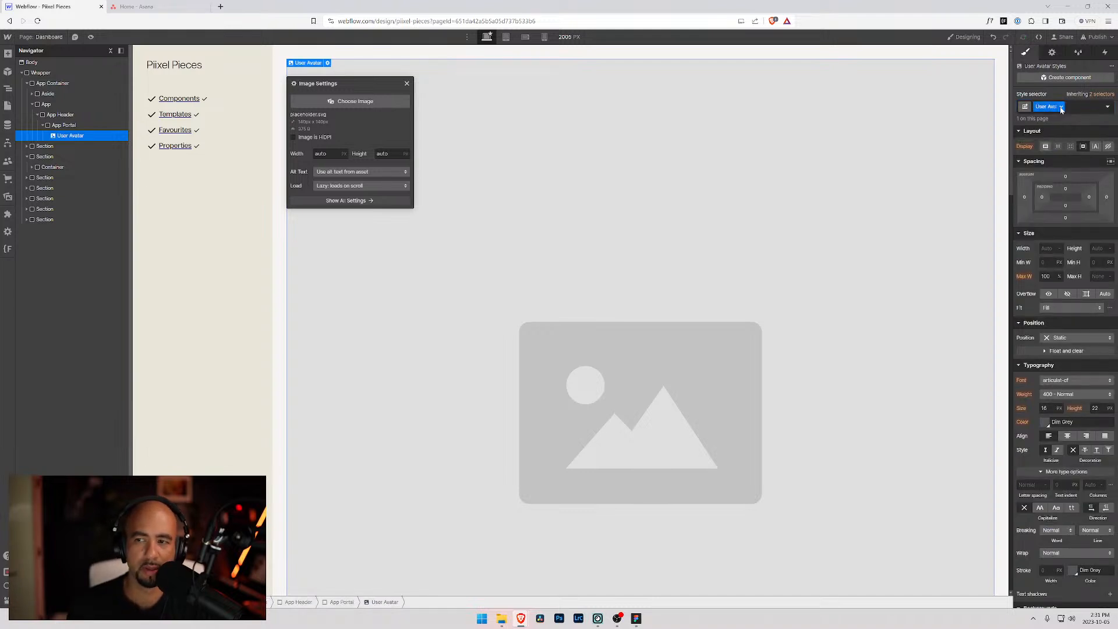
- Set the User Avatar image's width and height to 2rem each
click(70, 136)
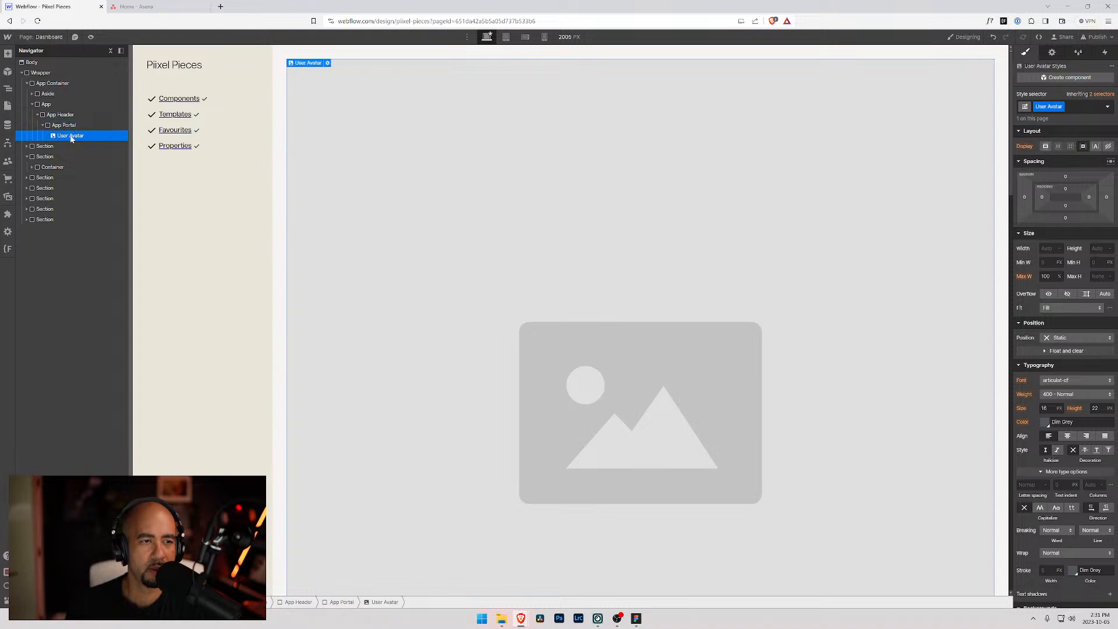
click(1049, 248)
text(100)
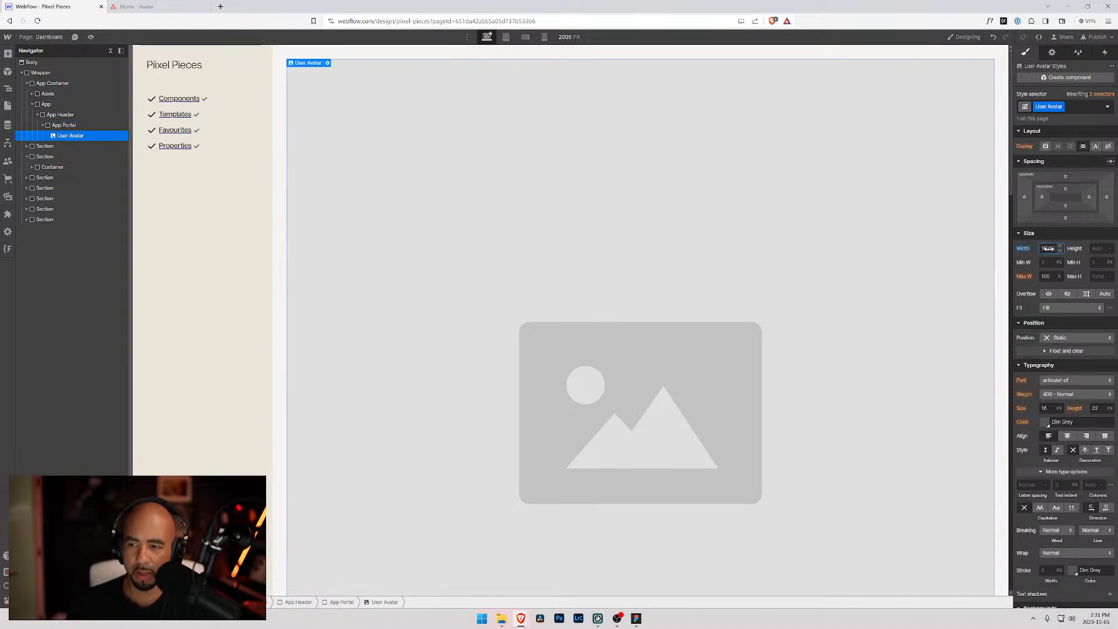
click(1050, 249)
text(24)
key(Tab)
text(2rem)
key(Return)
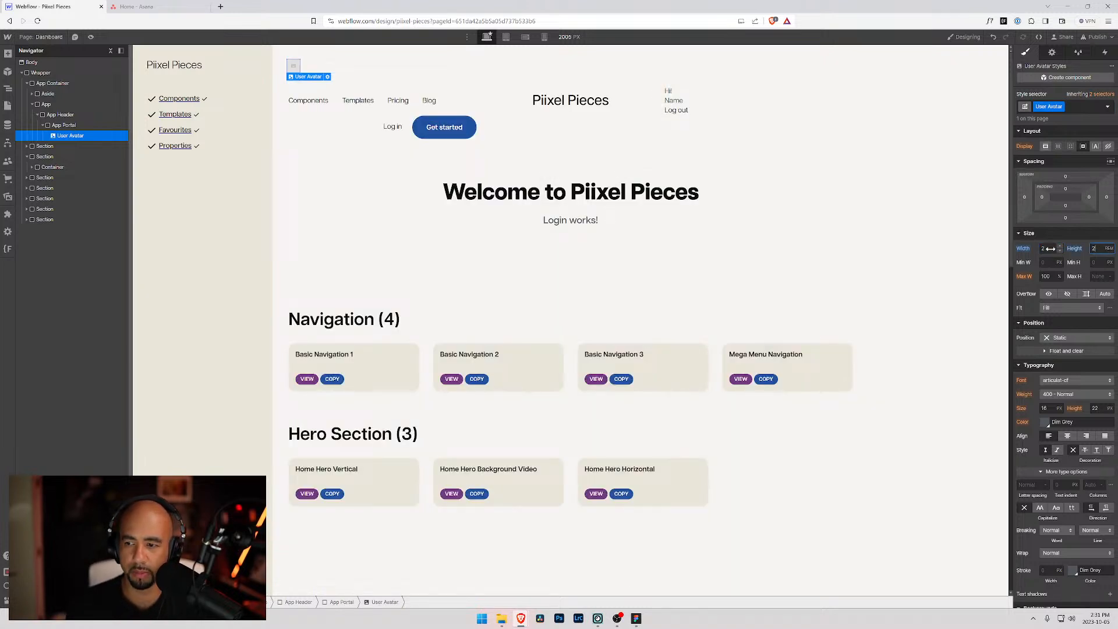
- Round the User Avatar image's corners with a border radius of 3rem
scroll(1070, 428, down, 5)
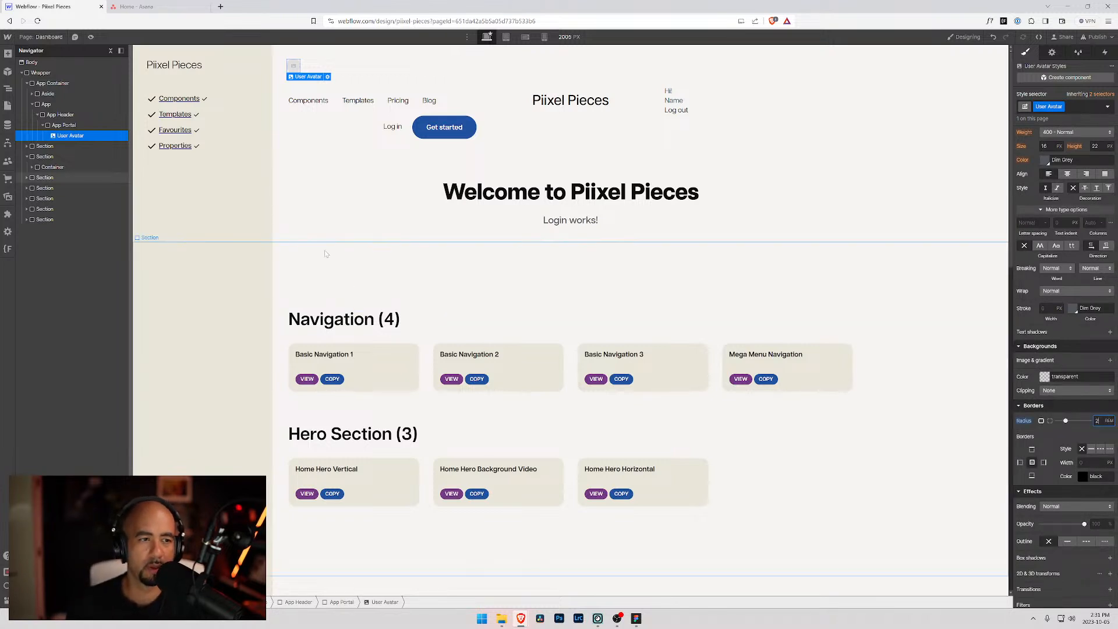
key(alt+Down)
key(alt+Down)
key(alt+Down)
key(alt+Down)
key(alt+Down)
key(alt+Down)
key(alt+Down)
key(alt+Down)
key(alt+Down)
key(alt+Down)
key(alt+Down)
key(alt+Down)
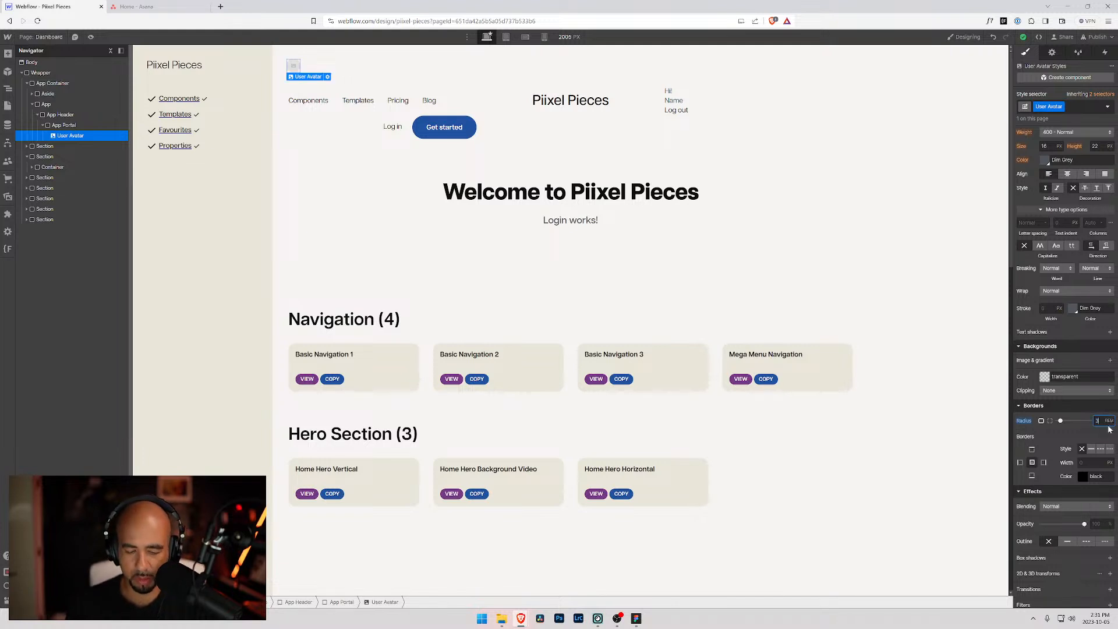
- Enlarge the User Avatar image to a width and height of 3rem
scroll(1060, 291, up, 5)
click(1048, 249)
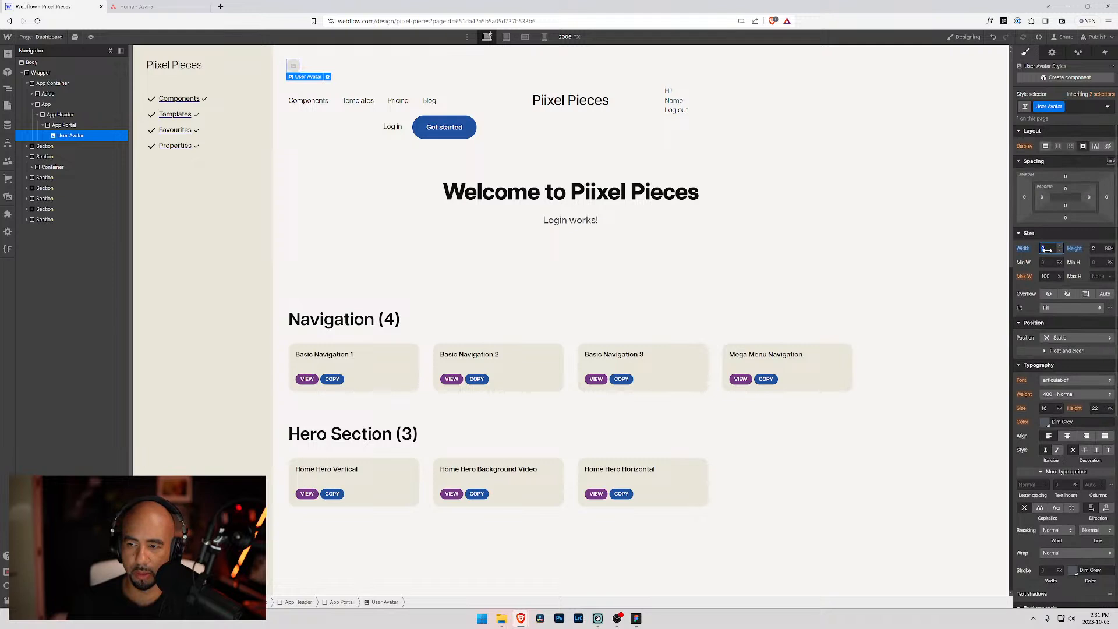
text(3)
click(1096, 249)
text(3)
key(Tab)
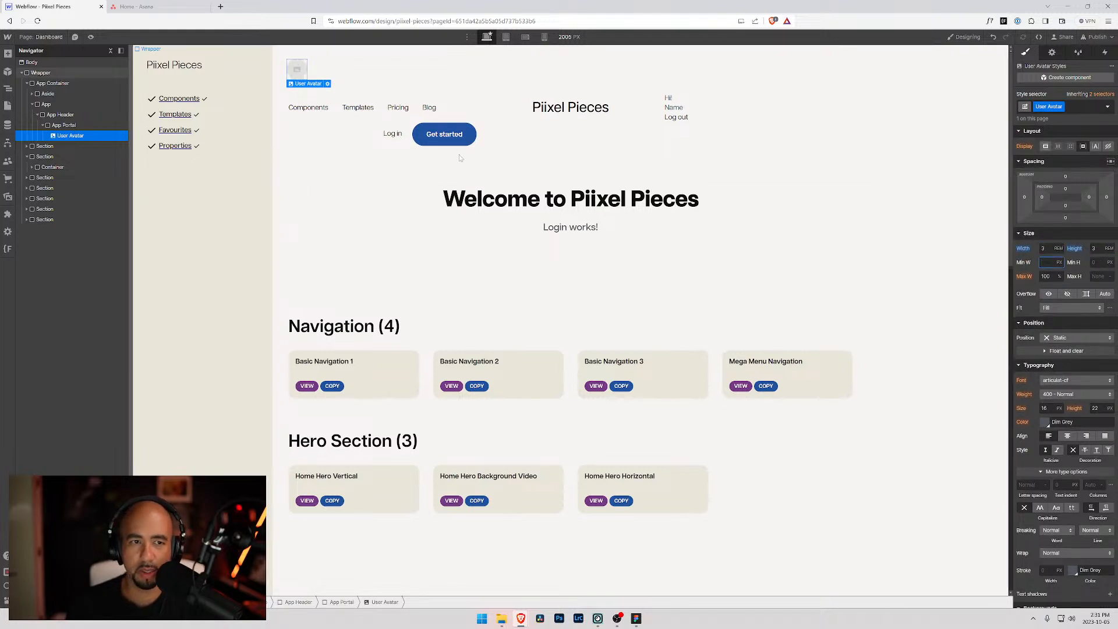
- Insert a text block inside the App Portal block, below the User Avatar image
click(68, 127)
key(ctrl+e)
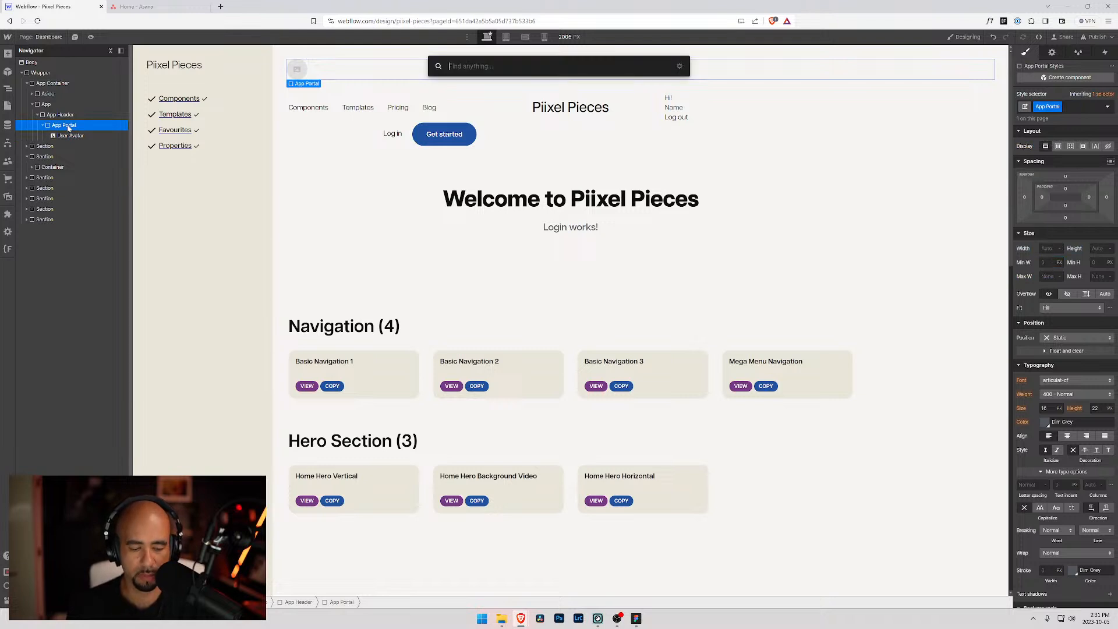
text(tex)
key(Down)
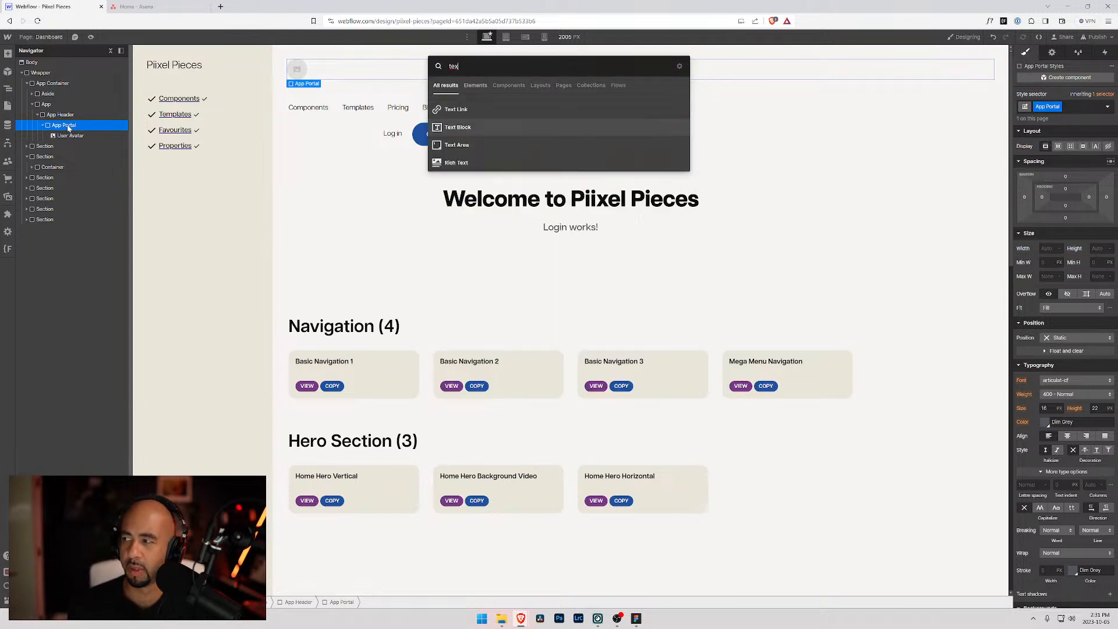
key(Return)
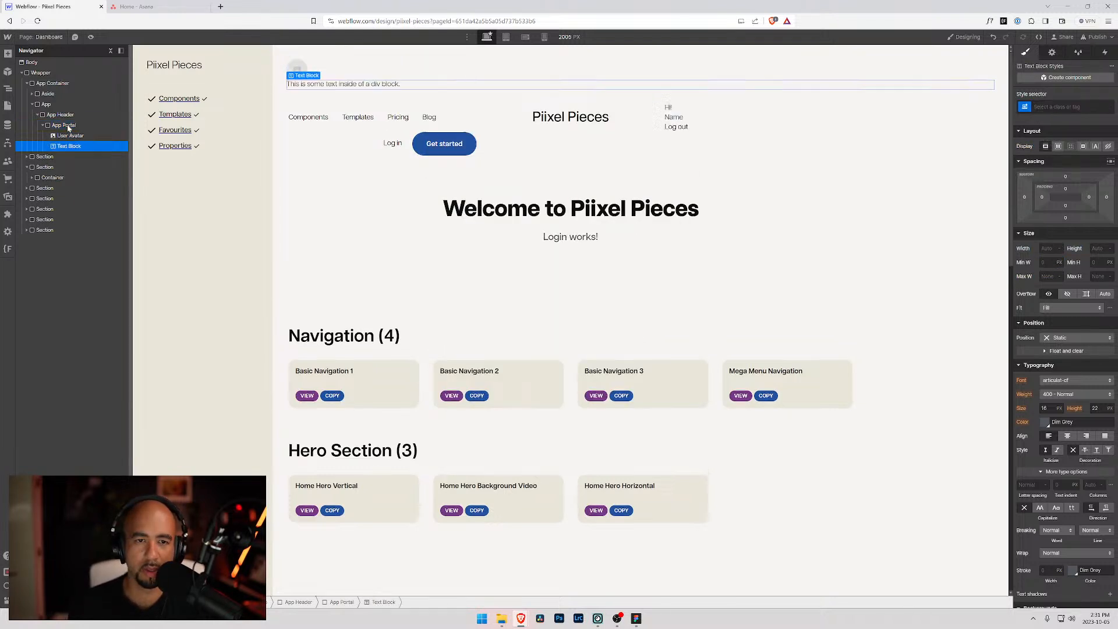
- Copy the custom attribute name data-ms-member from the Name text block inside the Header component, then return to the page
double_click(673, 118)
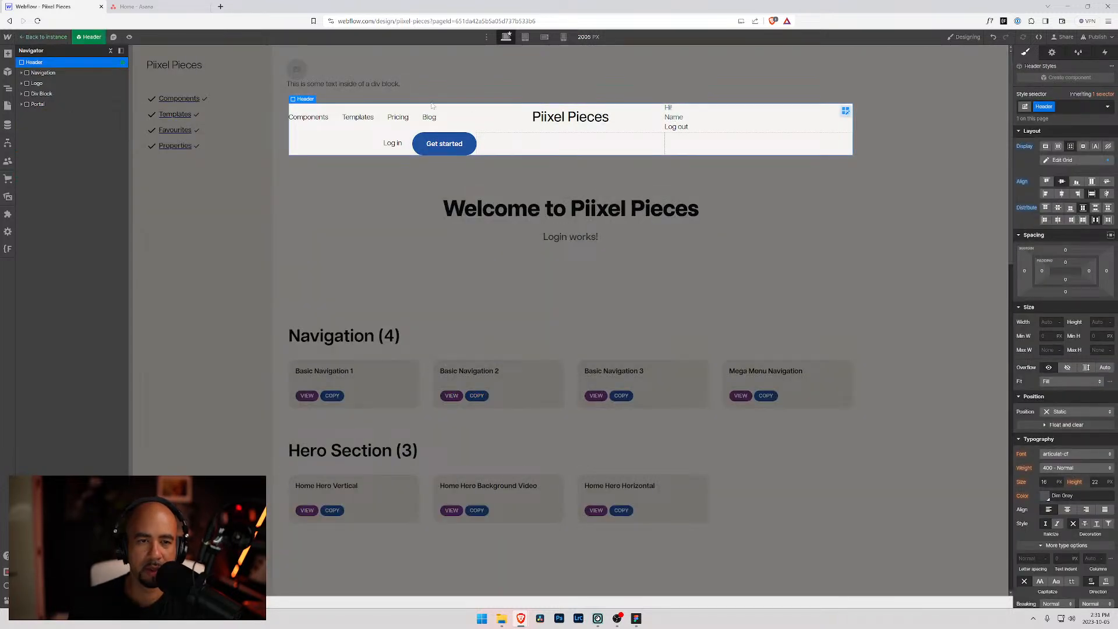
click(669, 108)
click(675, 118)
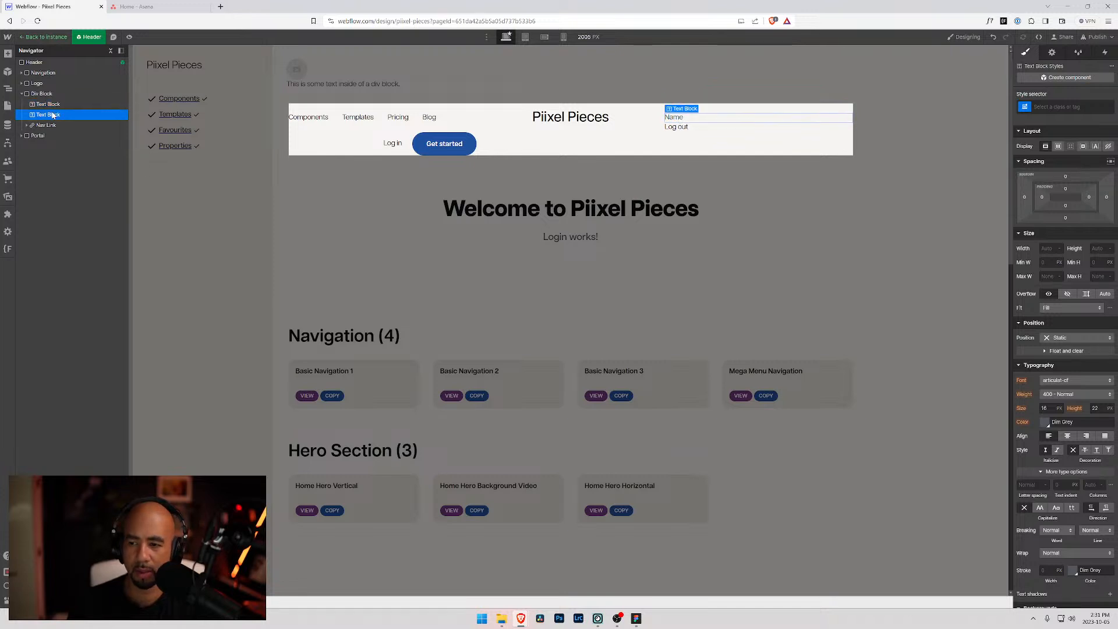
click(1052, 53)
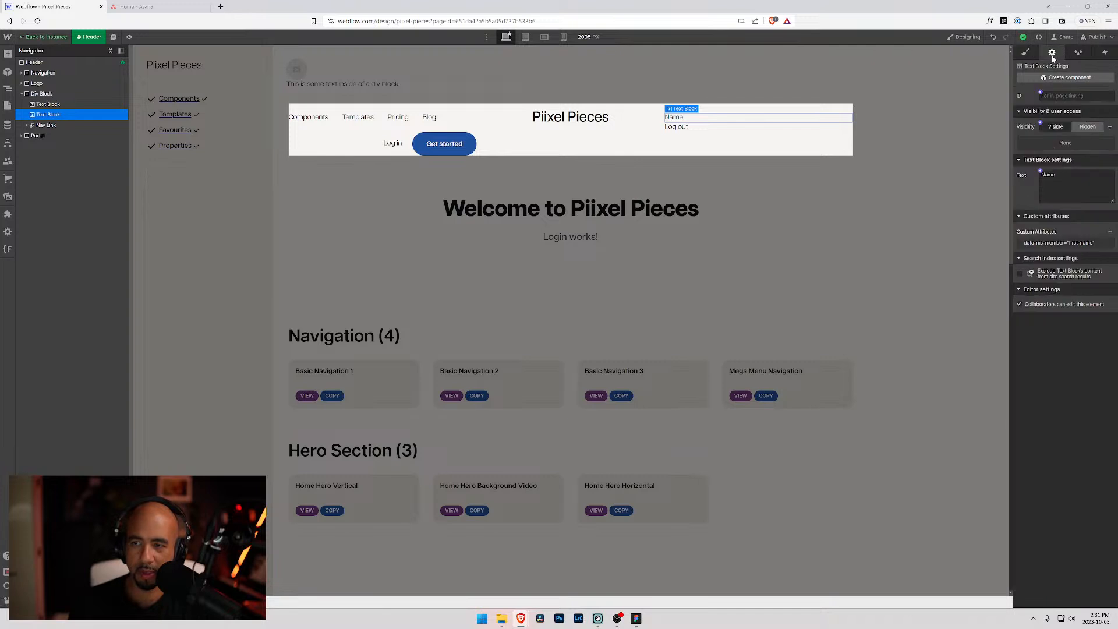
click(1061, 243)
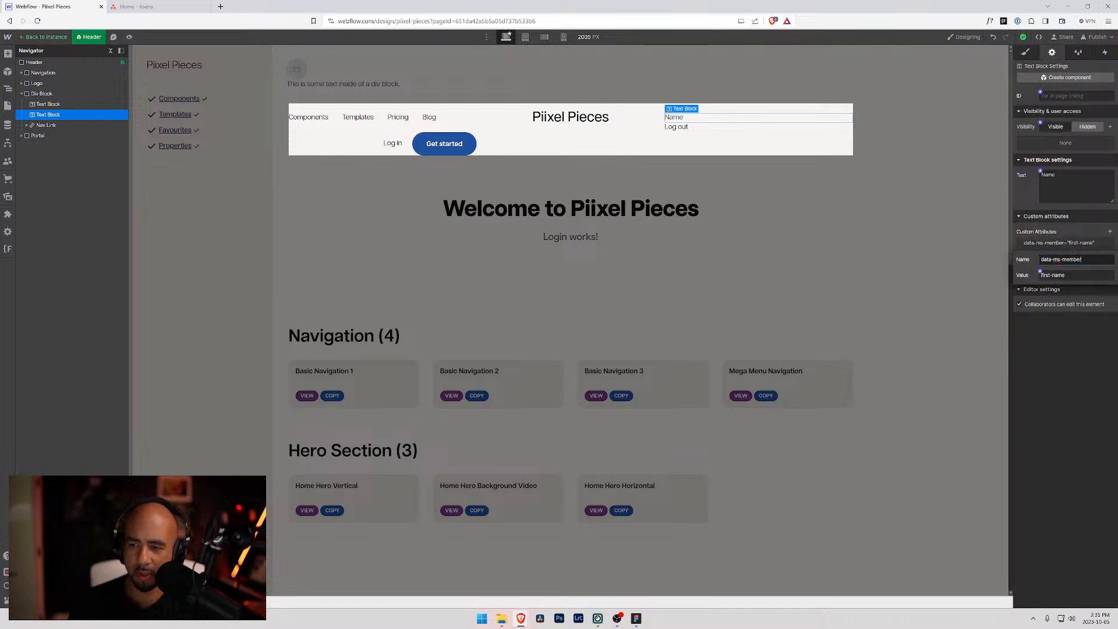
key(ctrl+a)
key(ctrl+c)
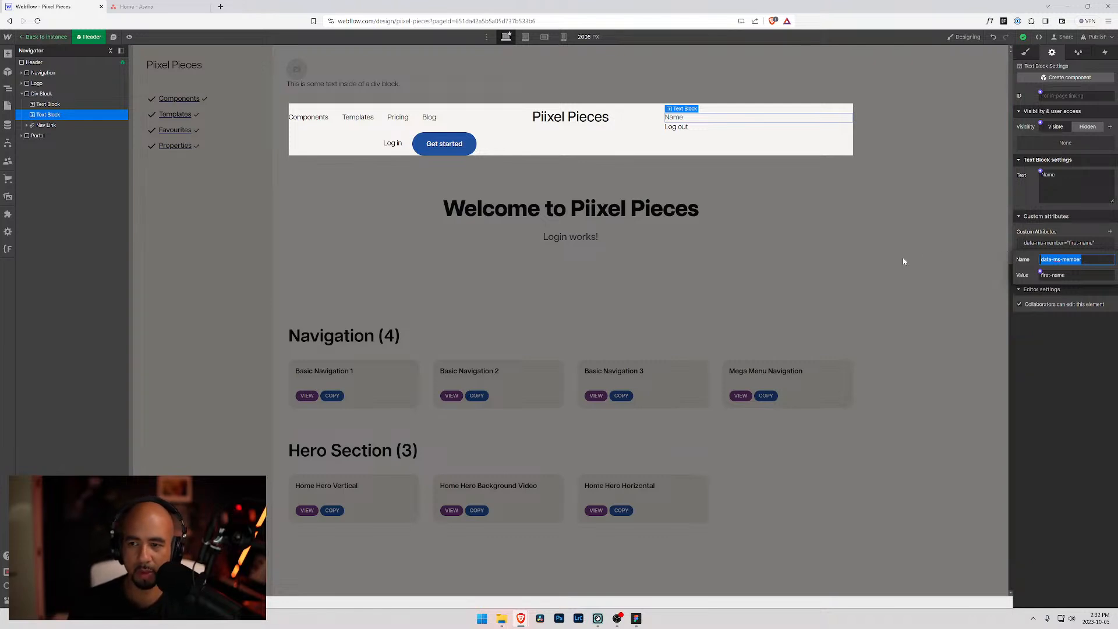
click(55, 39)
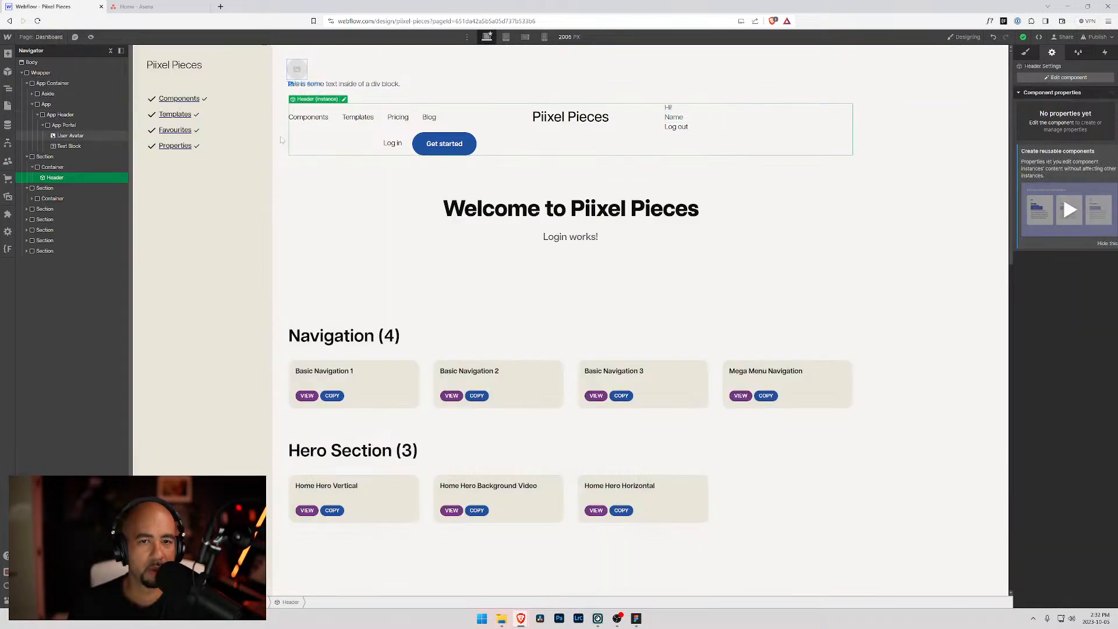
- Give the new text block in App Portal the class User Name
click(69, 146)
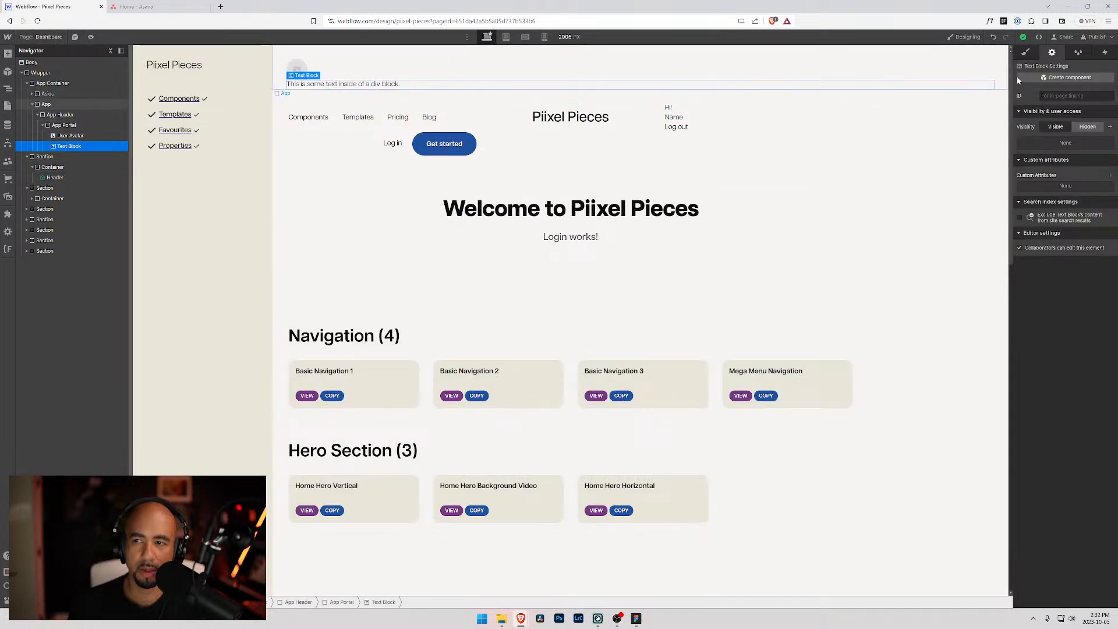
click(1025, 52)
click(1052, 107)
text(User Name)
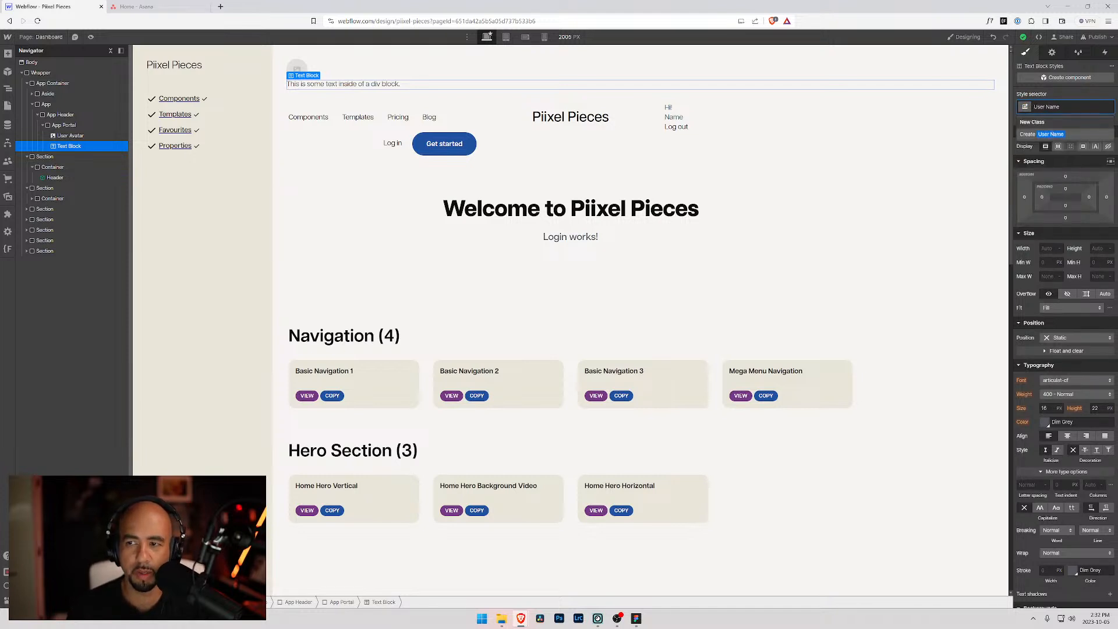
key(Return)
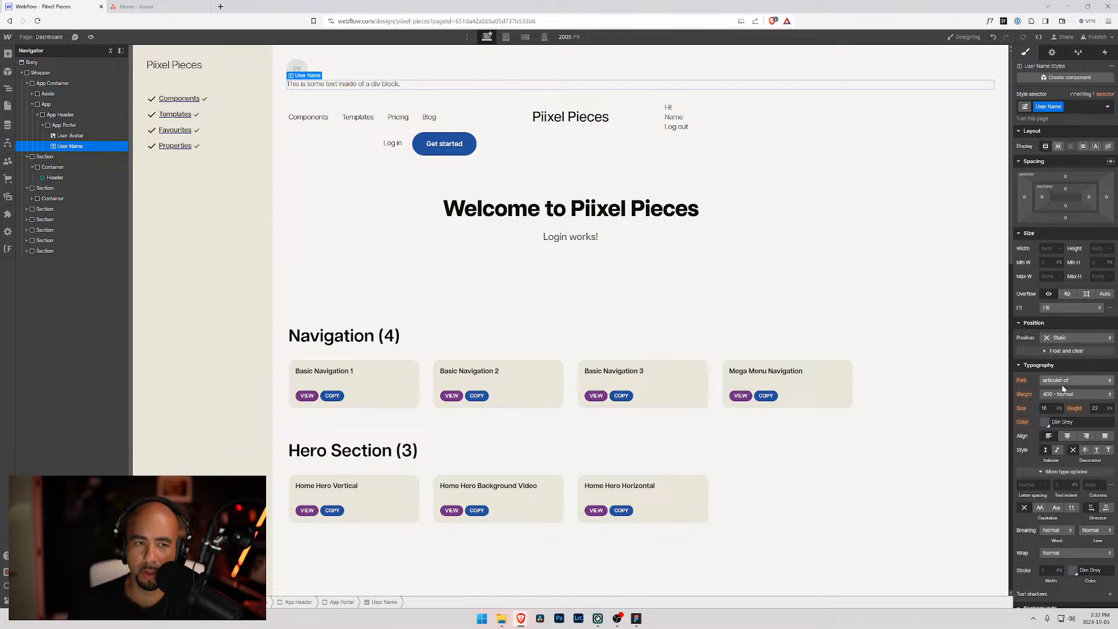
- Add the custom attribute data-ms-member with the value first-name to the User Name text block
scroll(1070, 400, down, 5)
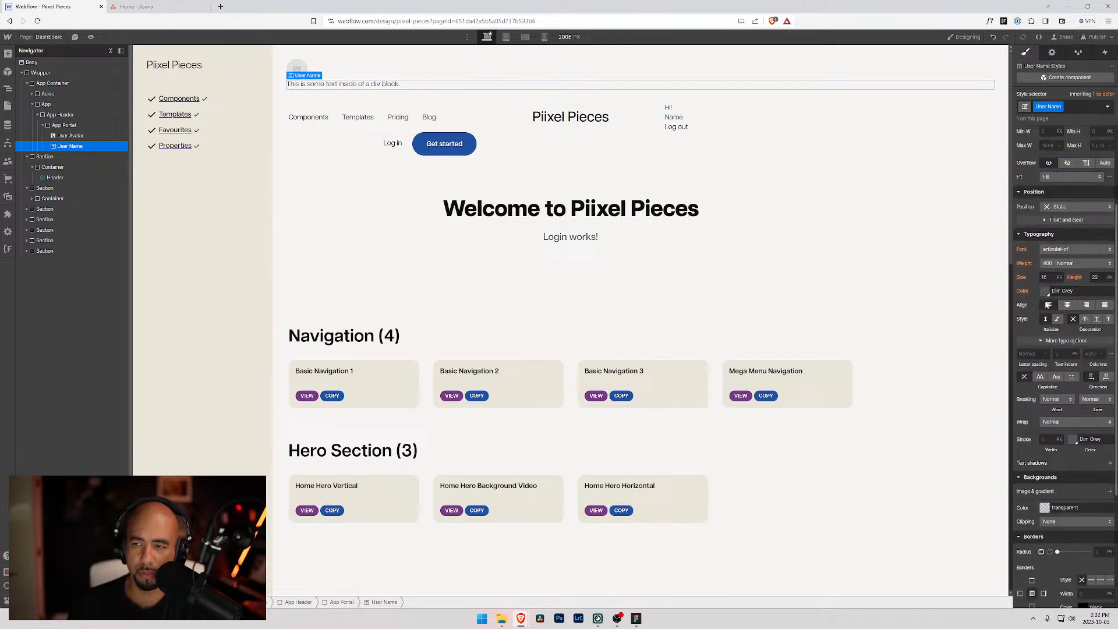
click(1052, 53)
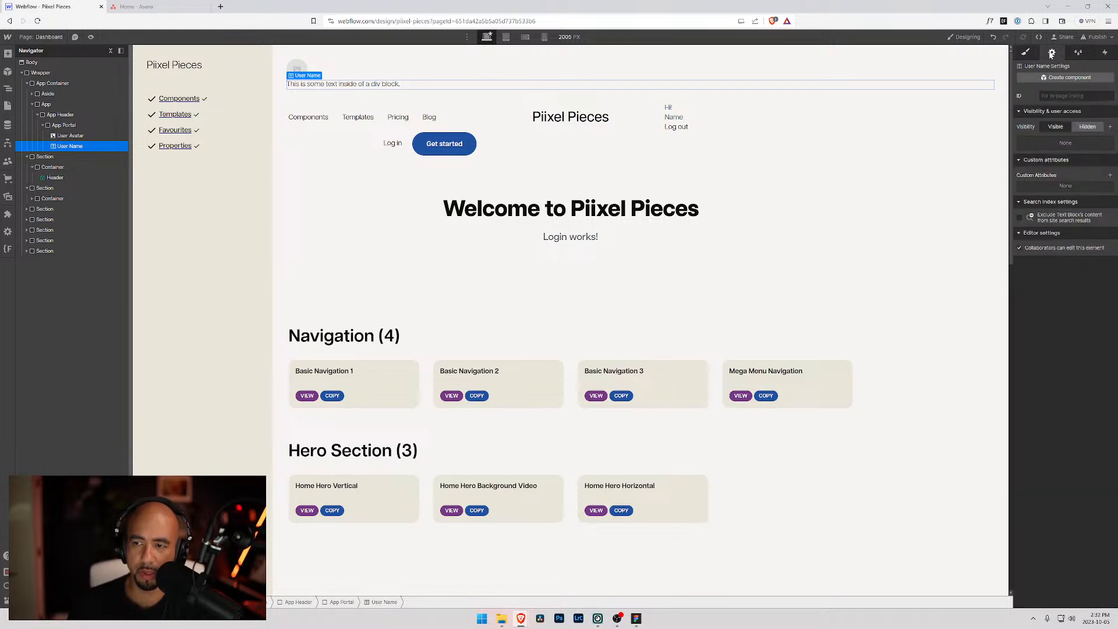
click(1109, 176)
key(ctrl+v)
key(Tab)
text(f)
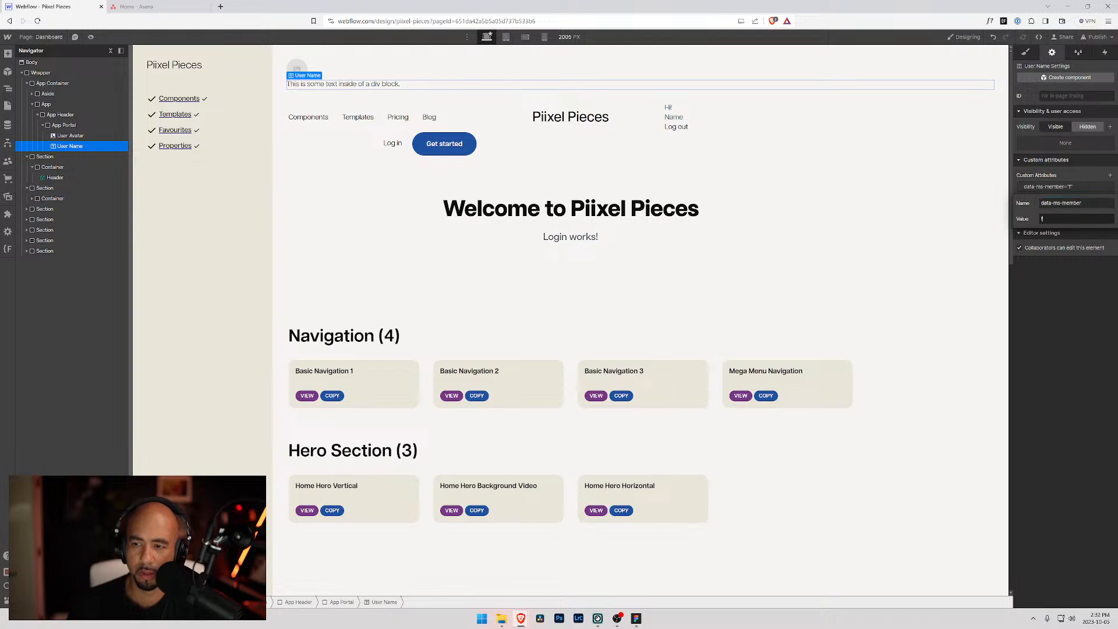
text(irst-name)
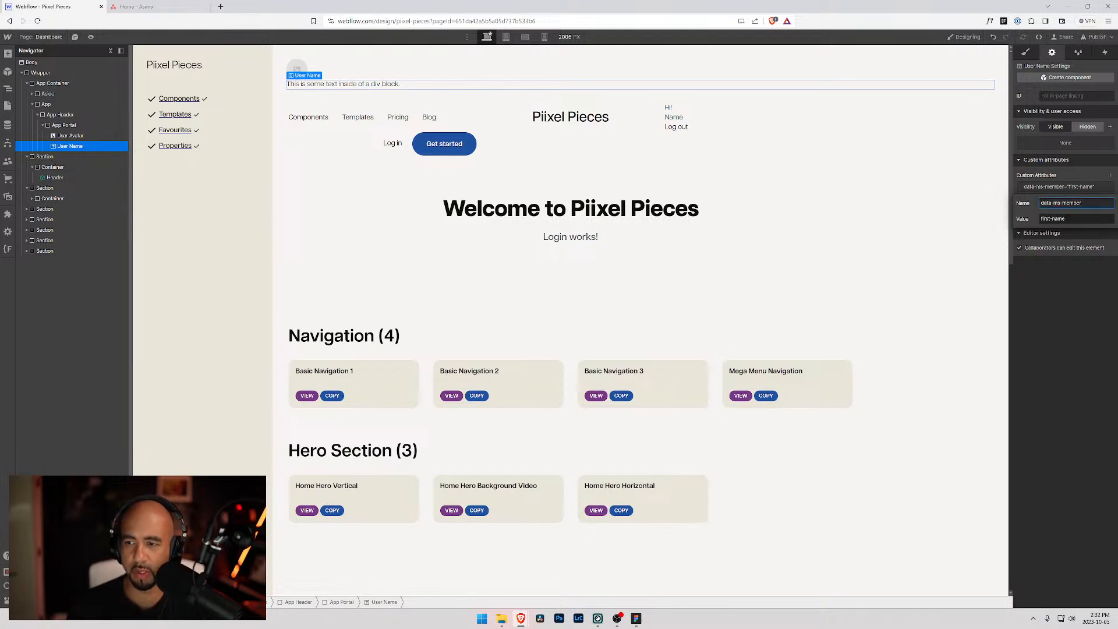
click(1050, 284)
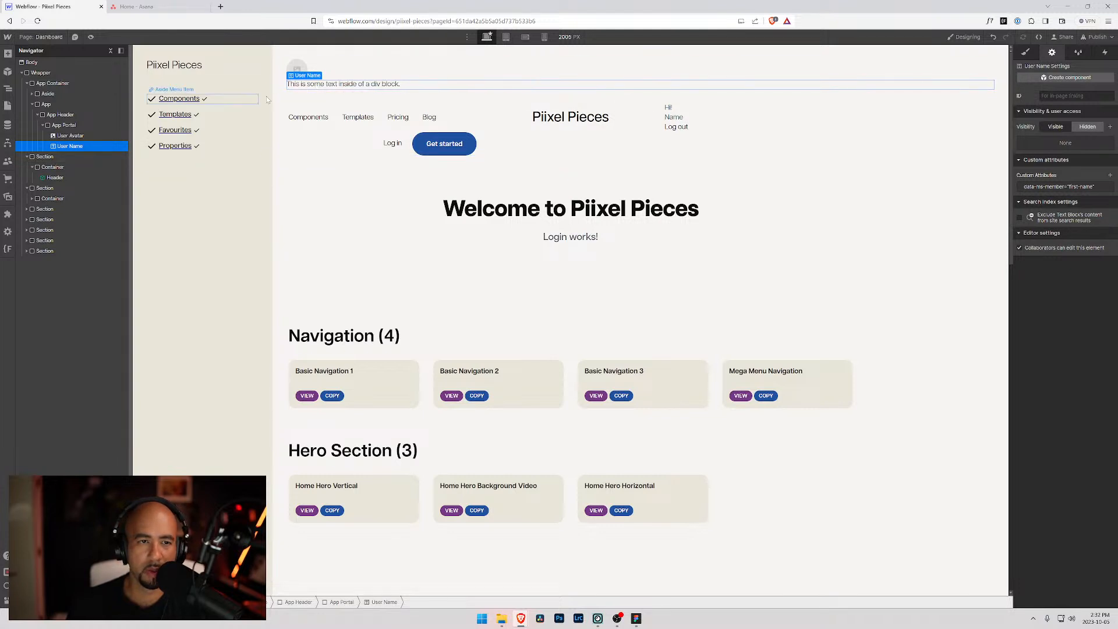
- Replace the User Name block's placeholder text with the user's first name
double_click(338, 84)
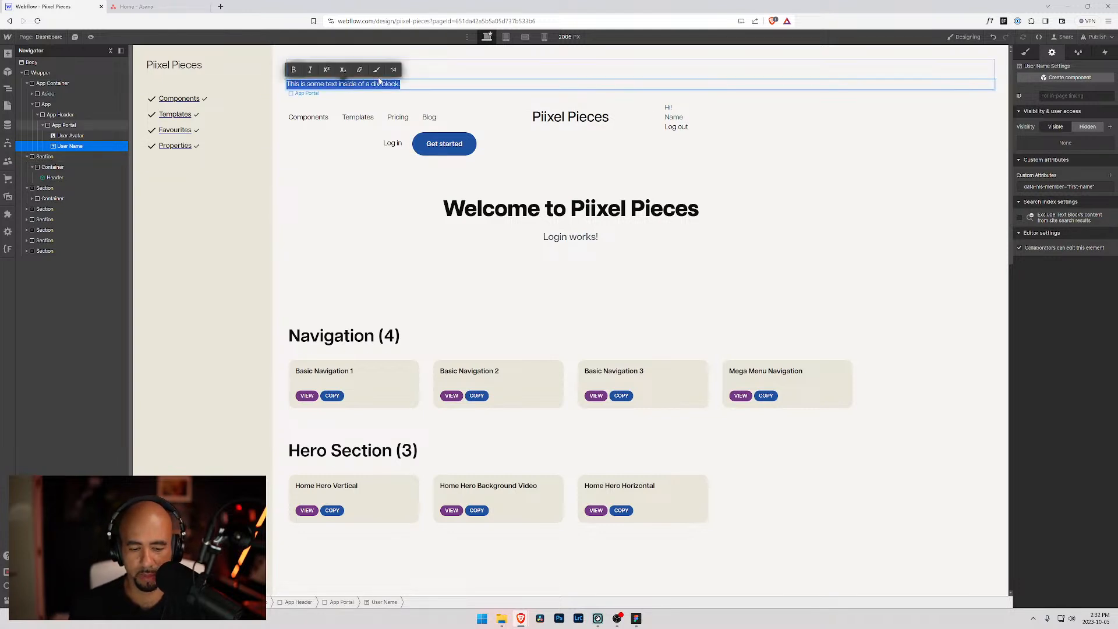
text(Odum)
click(69, 146)
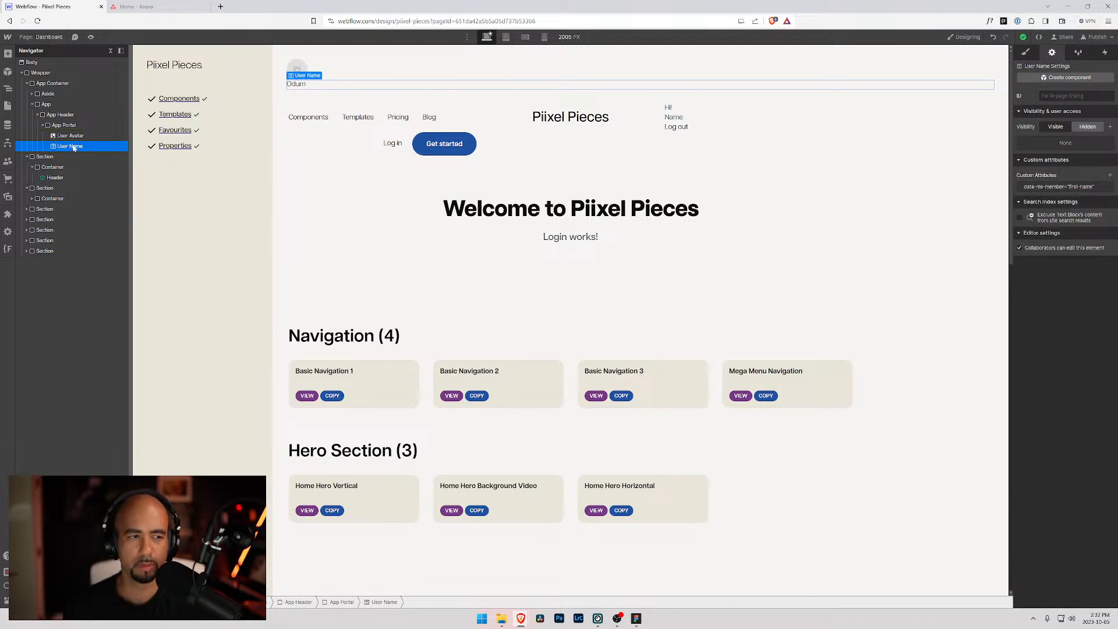
- Insert another text block in App Portal and move it between the User Avatar image and the User Name block
key(ctrl+e)
text(text)
key(Down)
key(Return)
drag(64, 158, 64, 145)
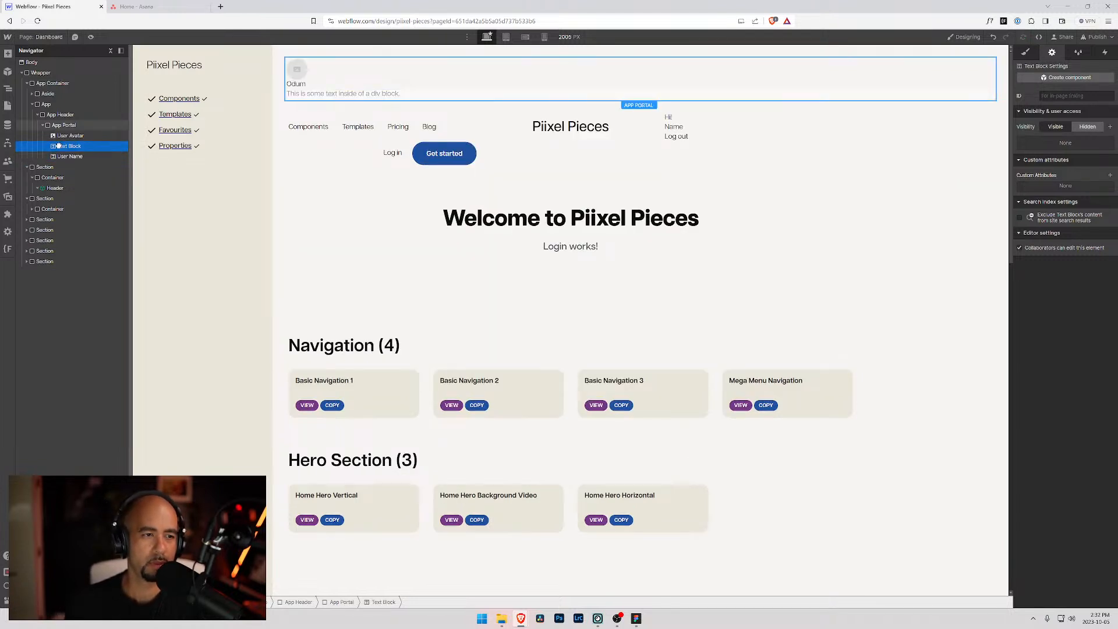
- Assign the existing User Name class to the text block between the avatar and the name
click(1025, 53)
click(1060, 107)
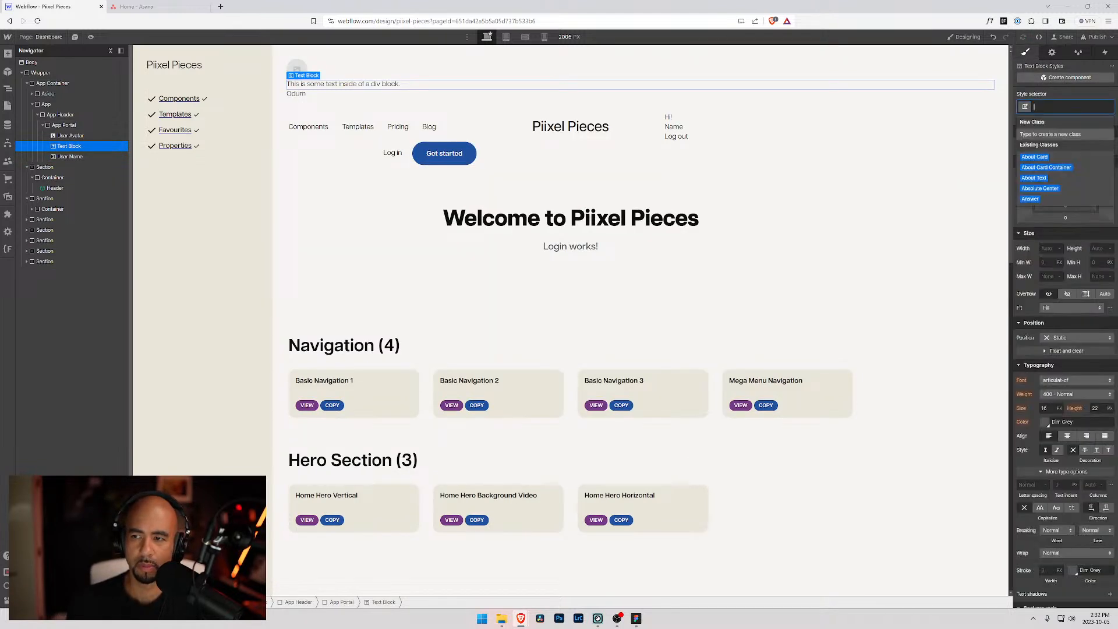
text(User)
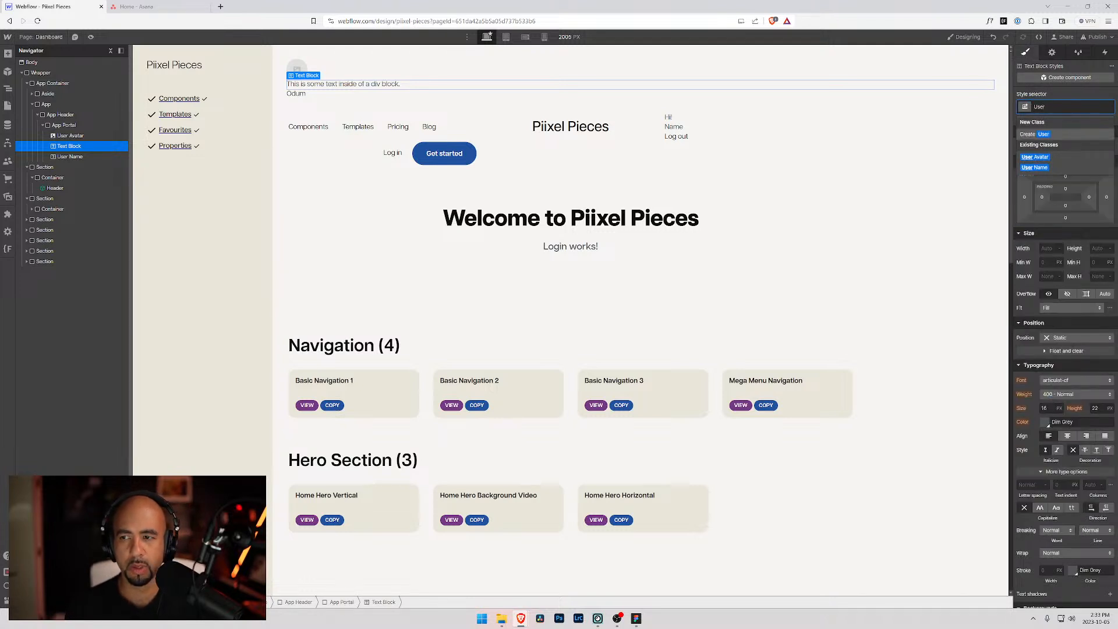
text( Name)
key(Return)
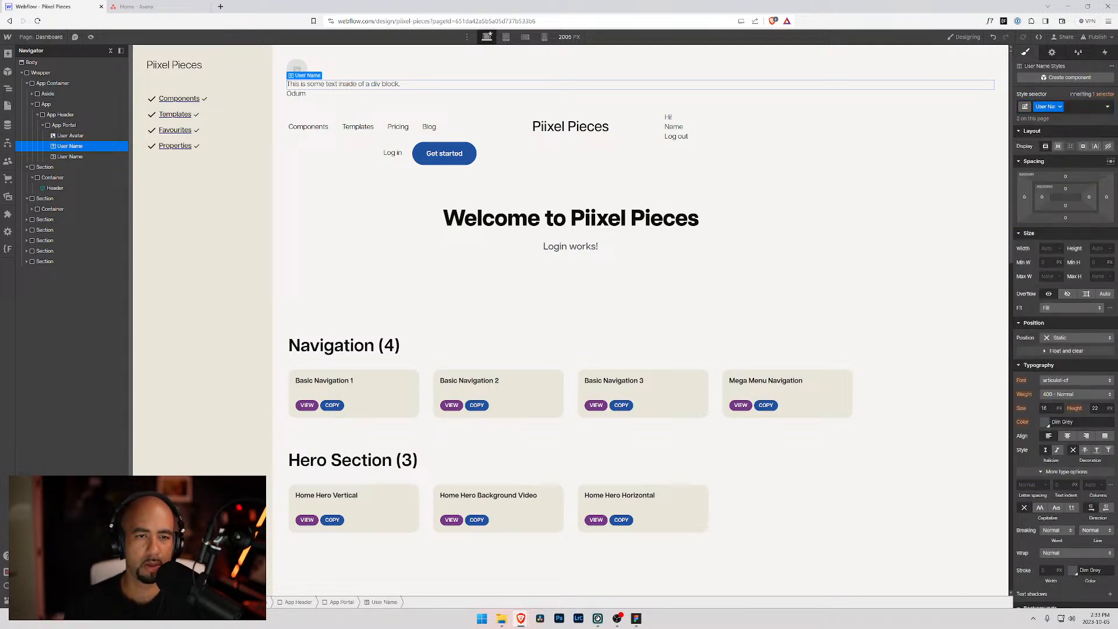
- Replace the placeholder text of the first User Name block with "Hi"
click(1052, 52)
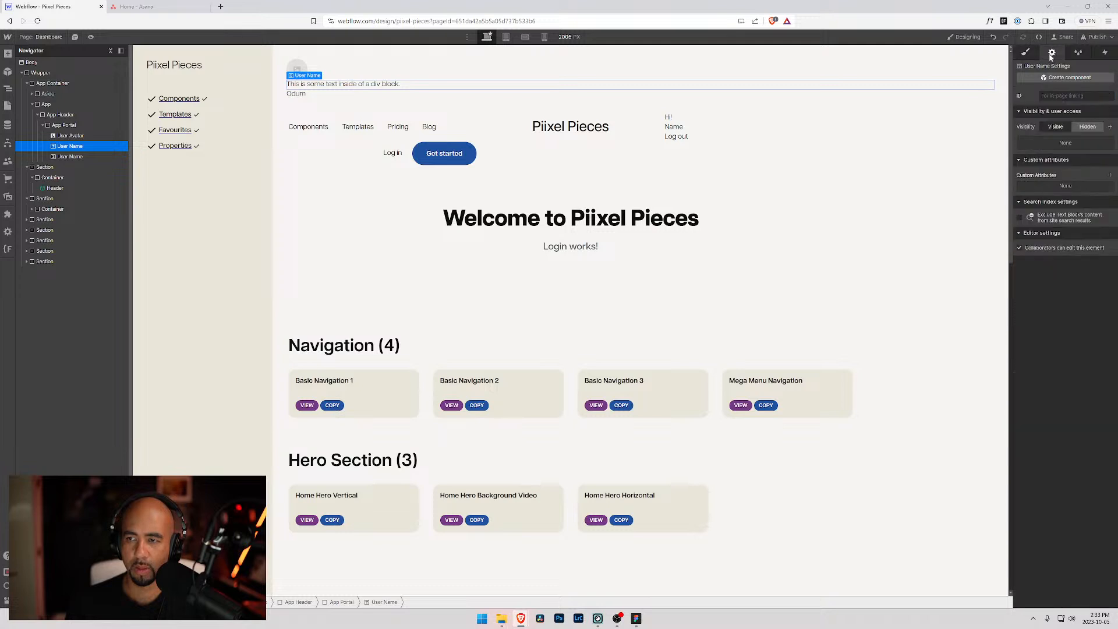
click(1026, 53)
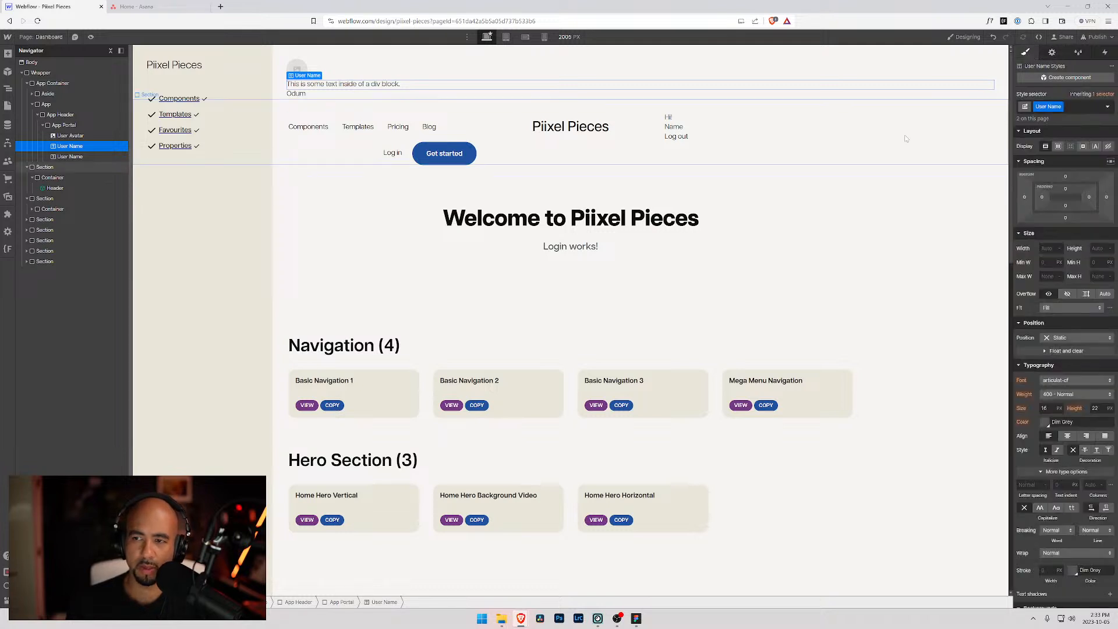
double_click(402, 85)
text(Hi)
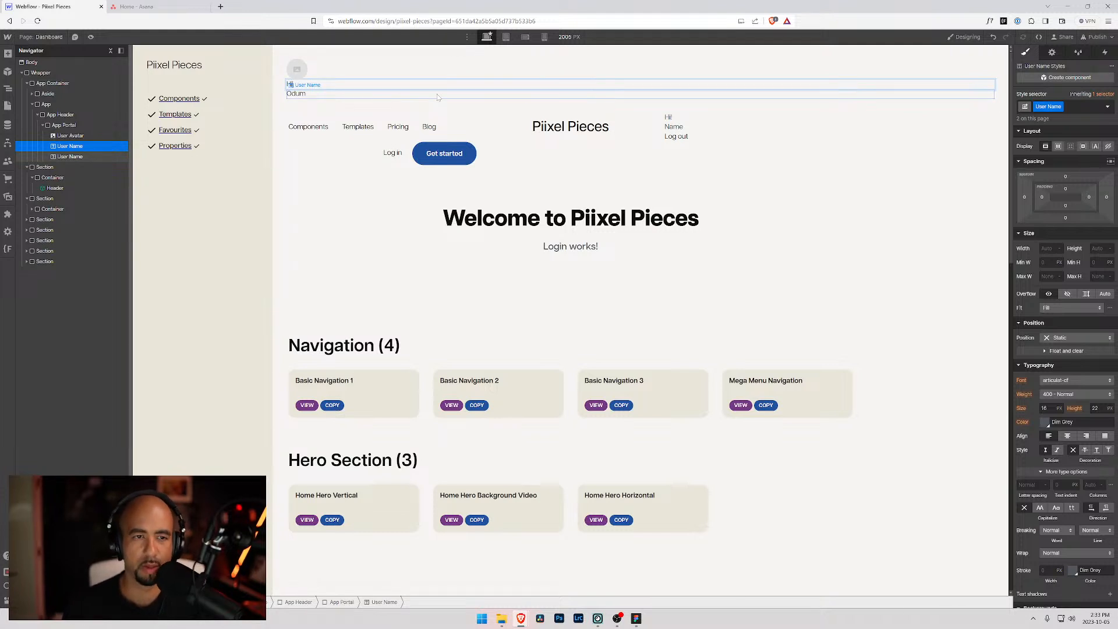
- Set App Portal to a horizontal flex layout with its children aligned to the center
click(67, 156)
click(68, 146)
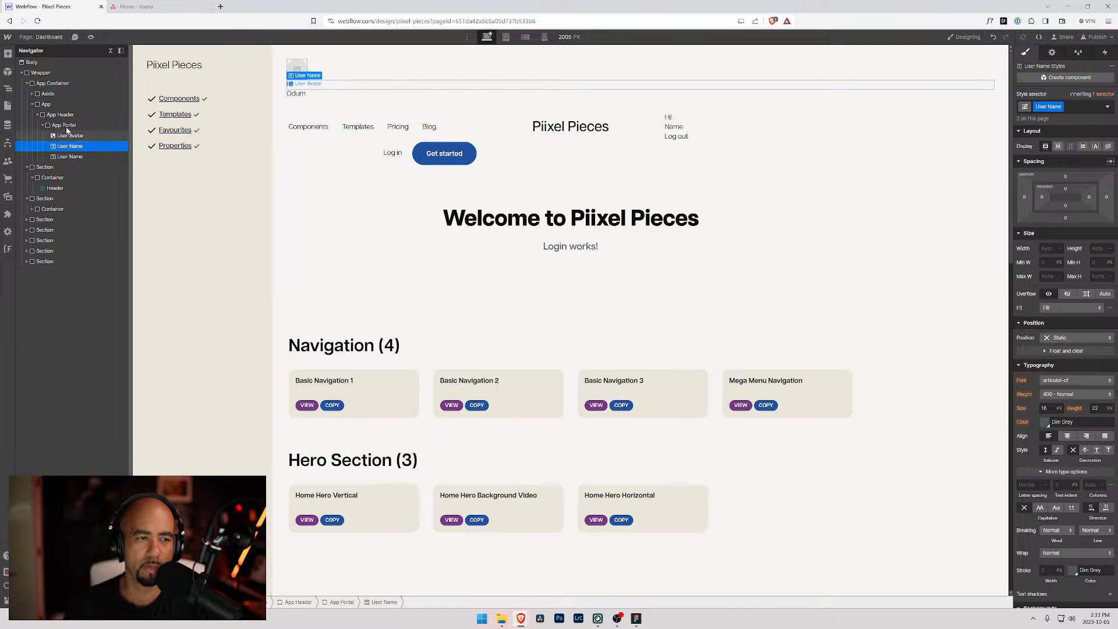
click(66, 125)
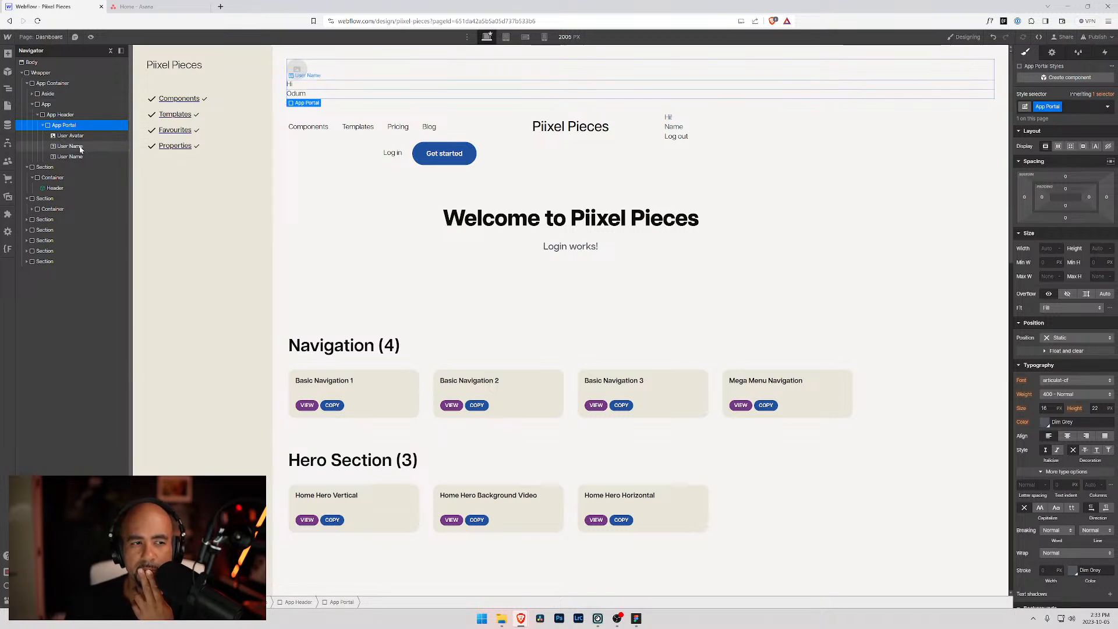
click(1058, 146)
click(1061, 178)
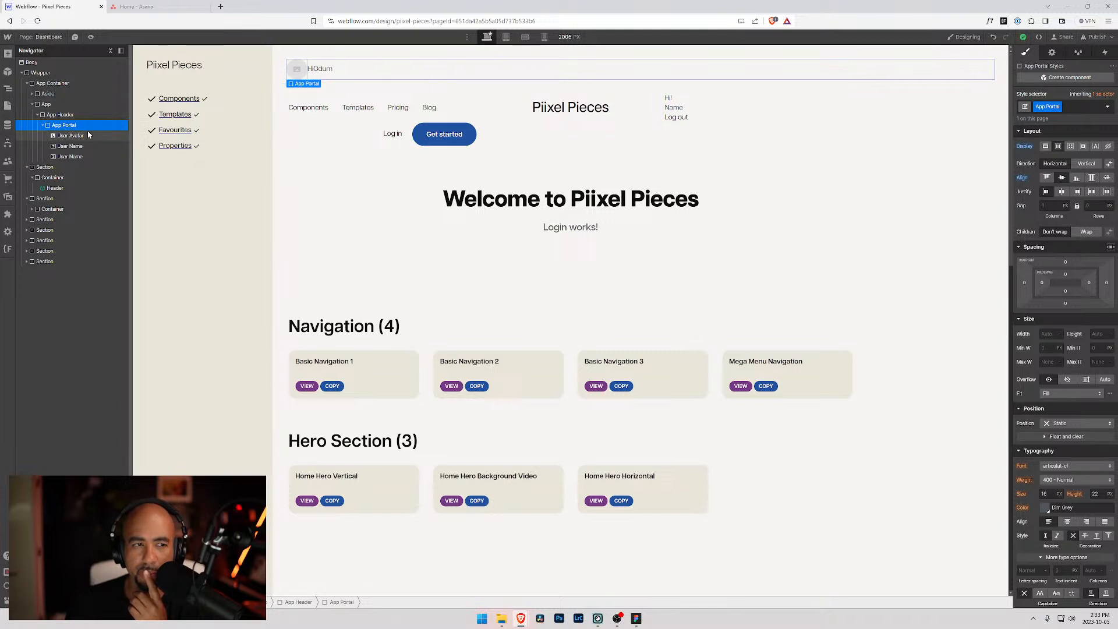
- Set the User Avatar image's width and height to 2.5 rem
click(70, 135)
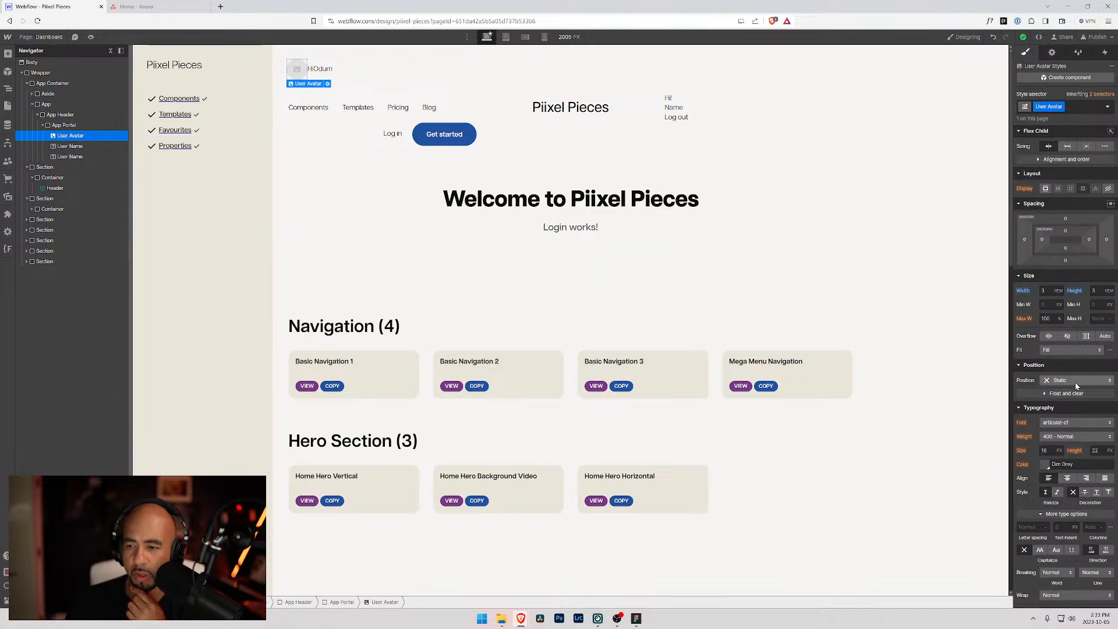
click(1044, 290)
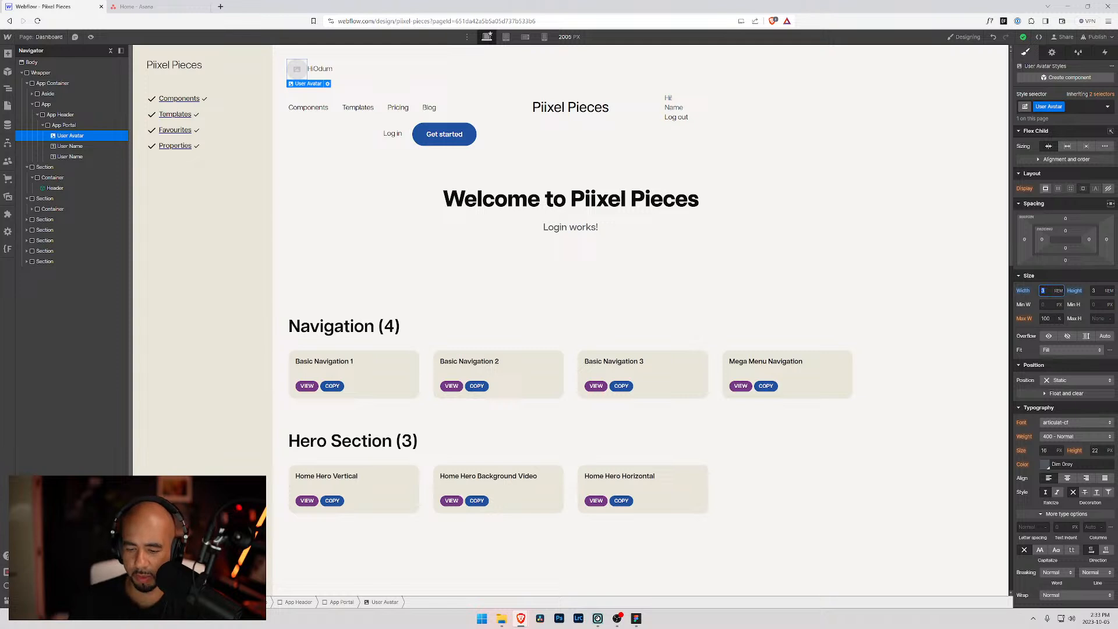
key(Tab)
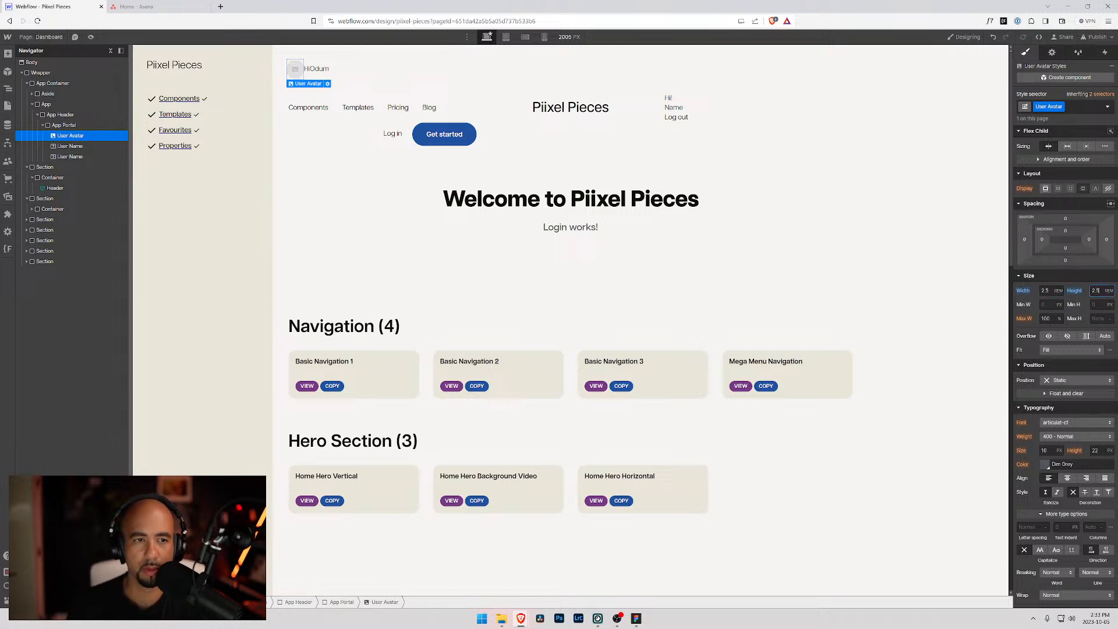
text(2.5)
key(Tab)
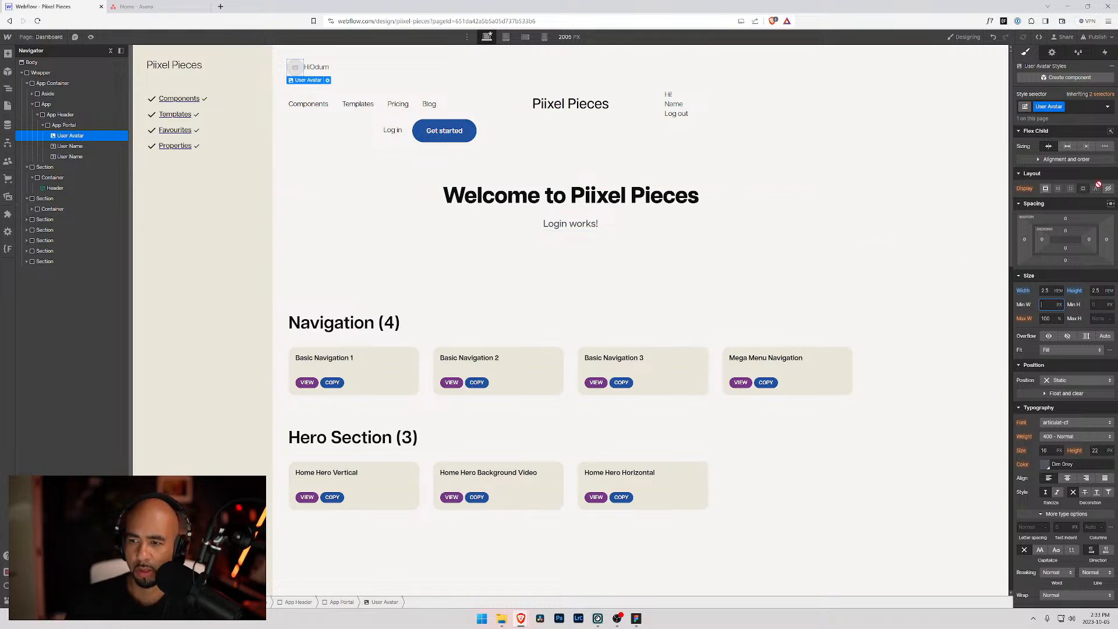
- Give the User Avatar image a right margin of 0.75 rem
click(1107, 242)
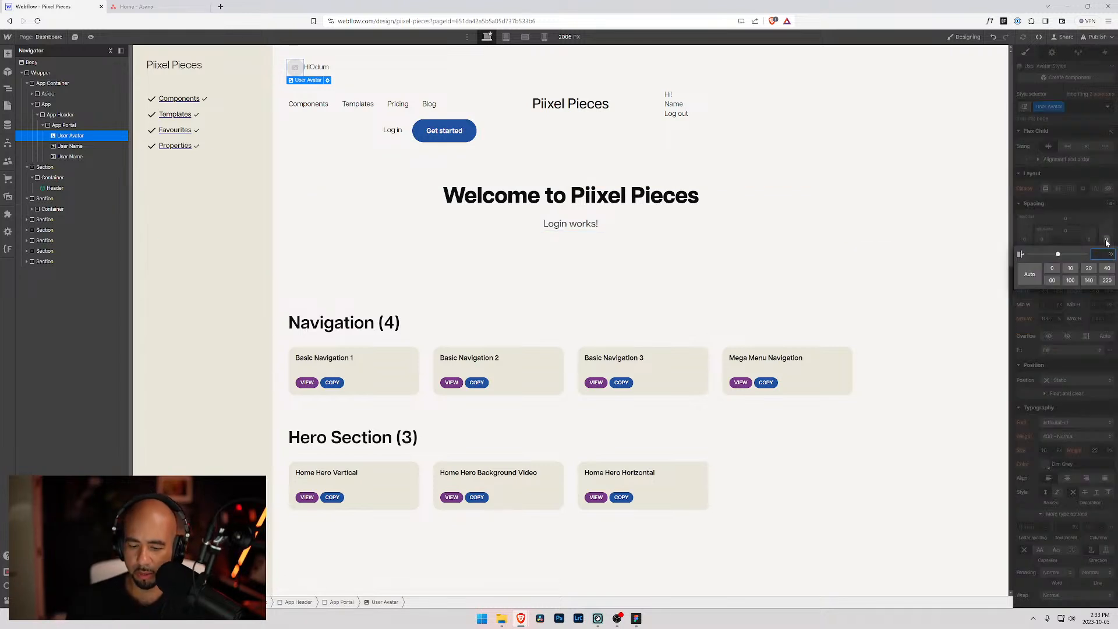
text(1rem)
key(Return)
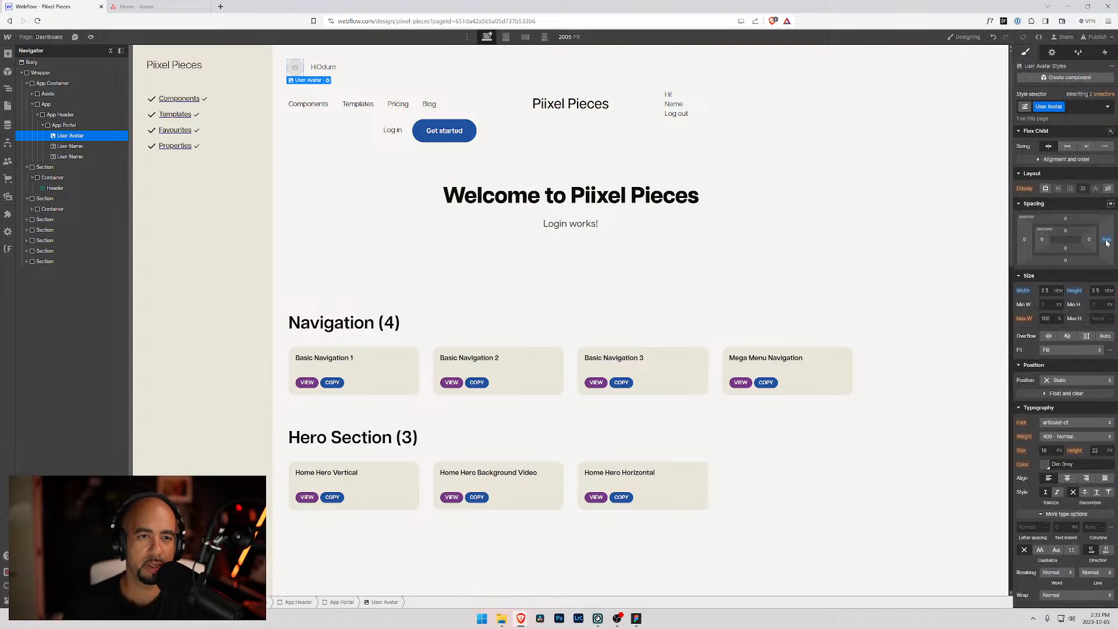
click(1106, 241)
text(0.75)
key(Return)
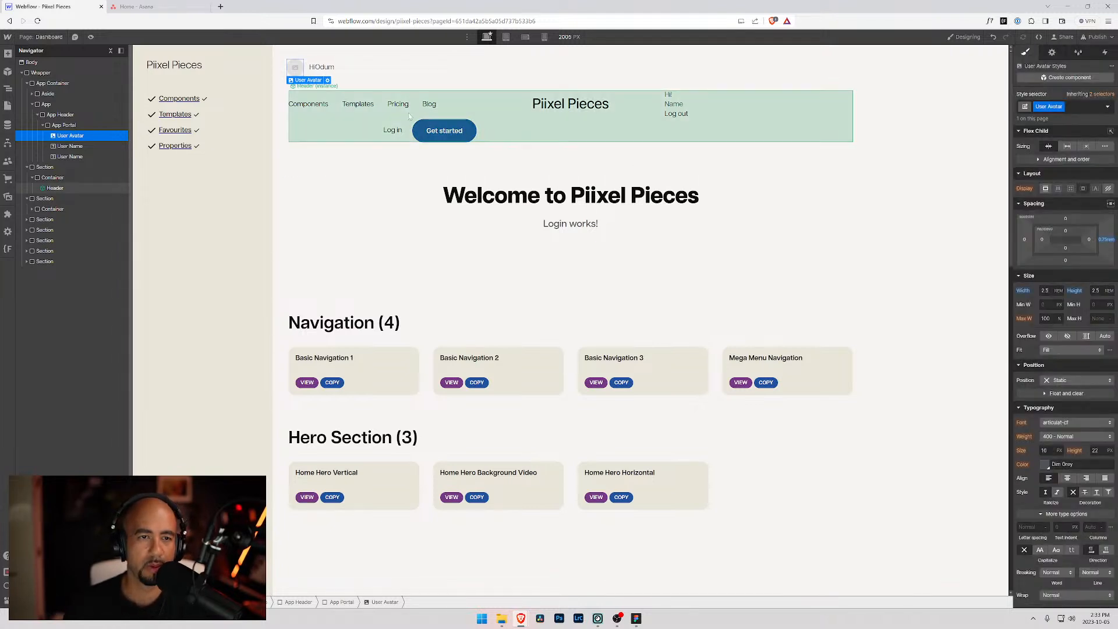
click(314, 180)
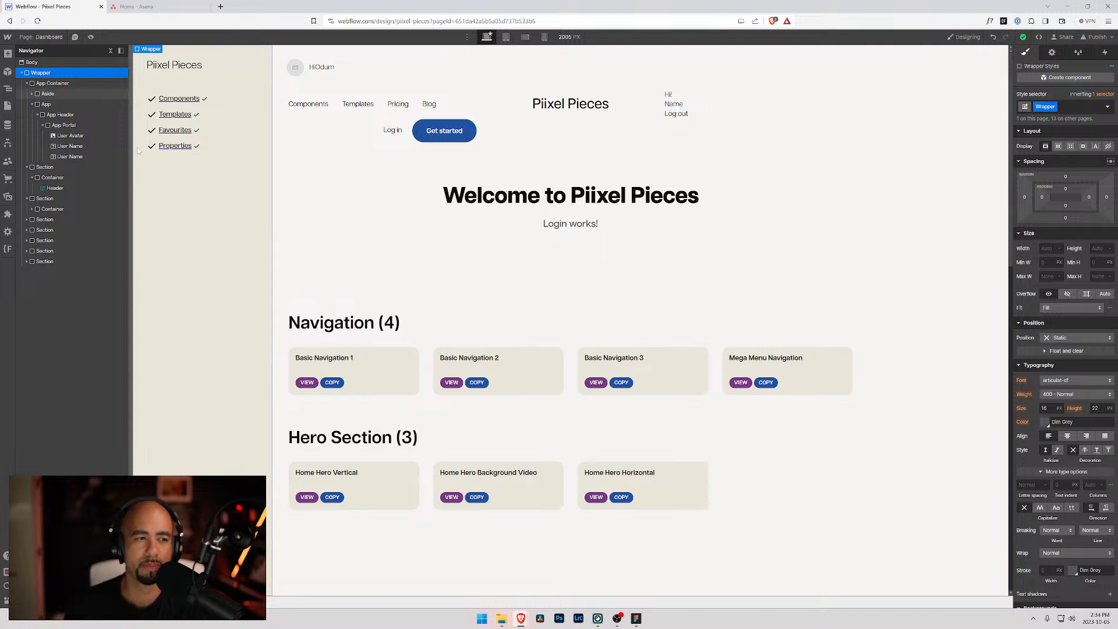
- Try right-aligning the App Header's text and undo that alignment
click(43, 125)
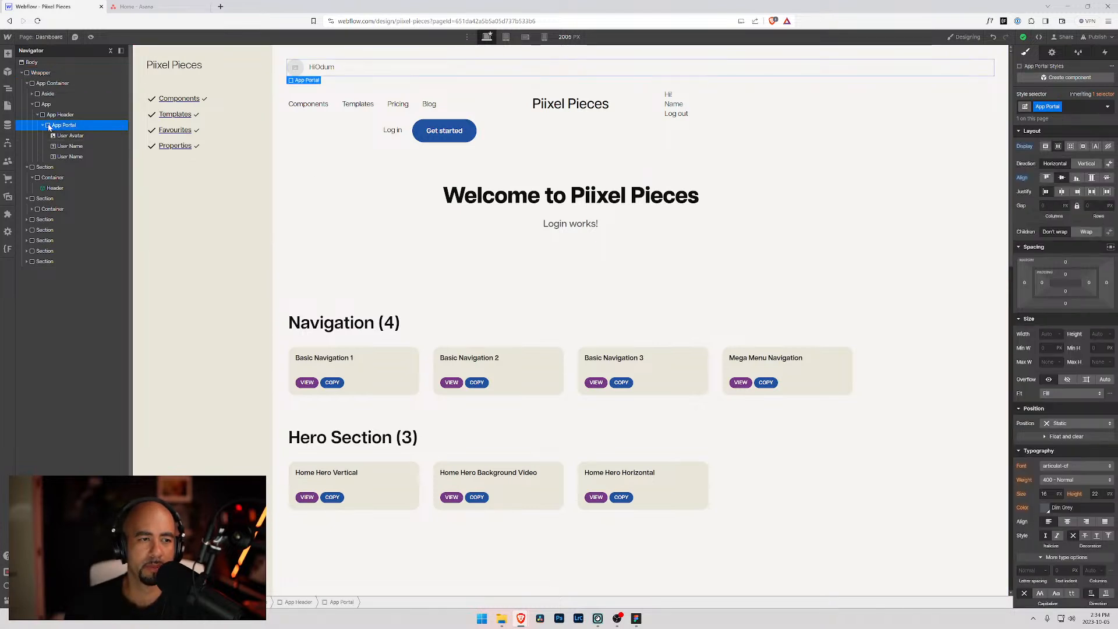
click(44, 125)
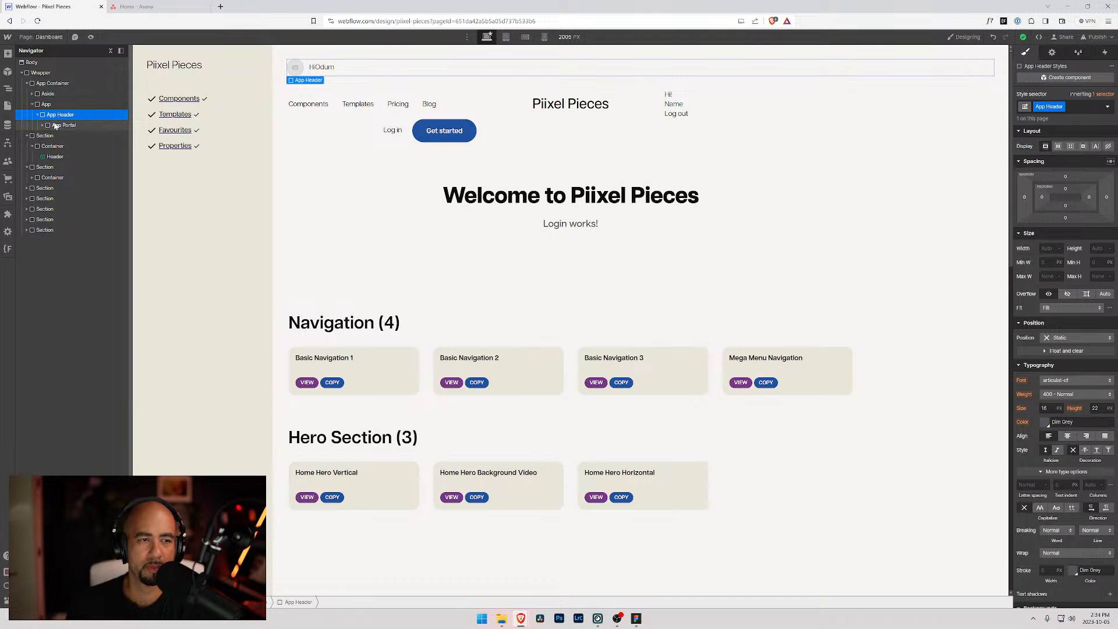
click(55, 126)
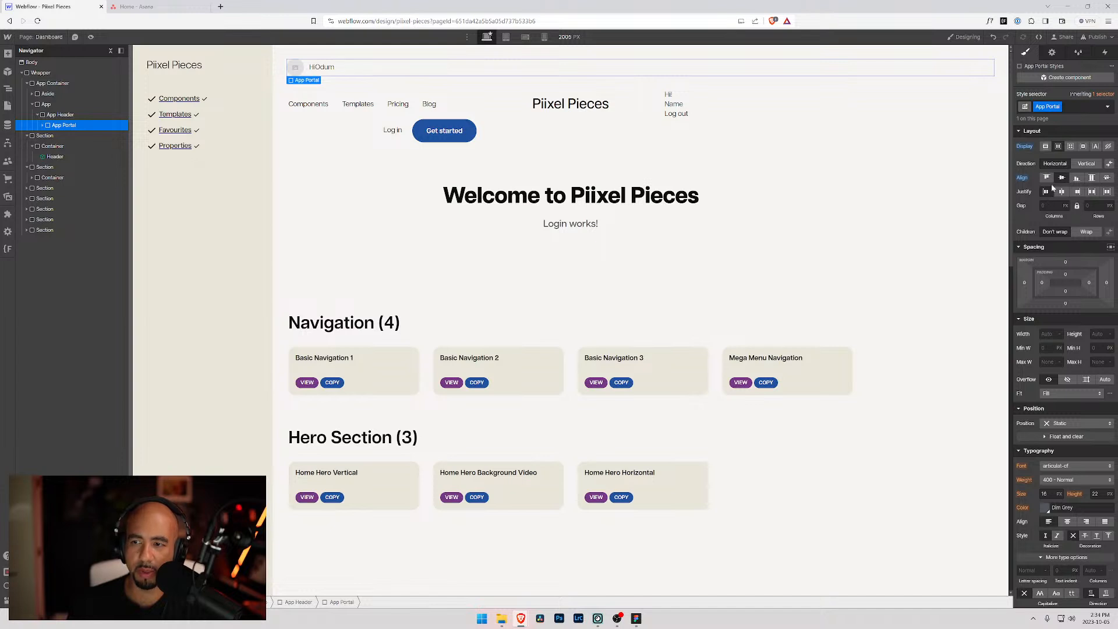
click(57, 116)
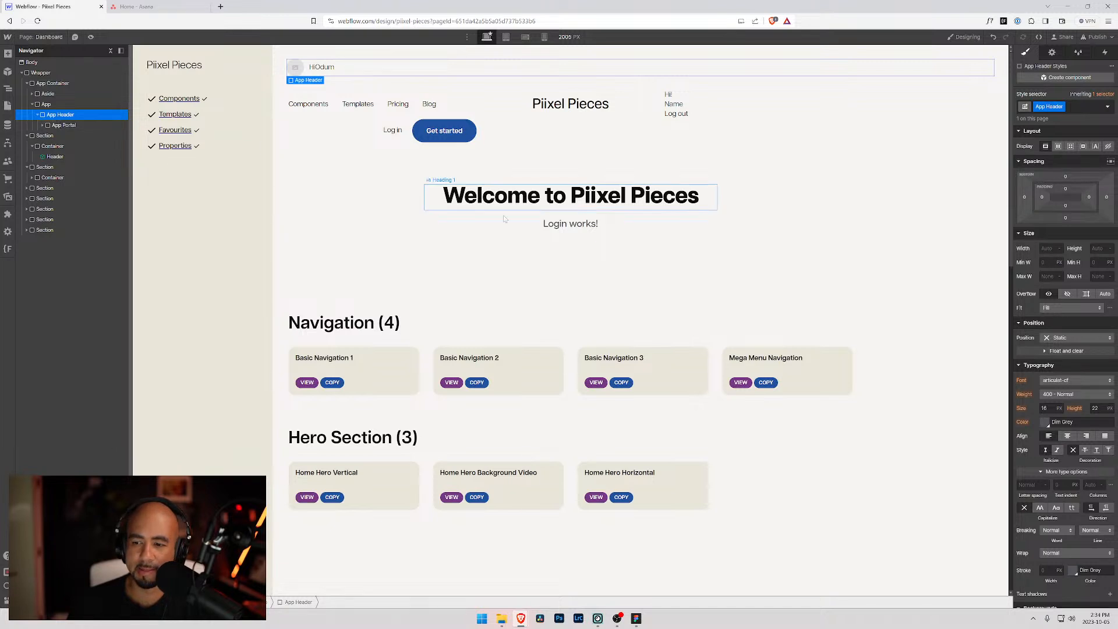
click(1088, 436)
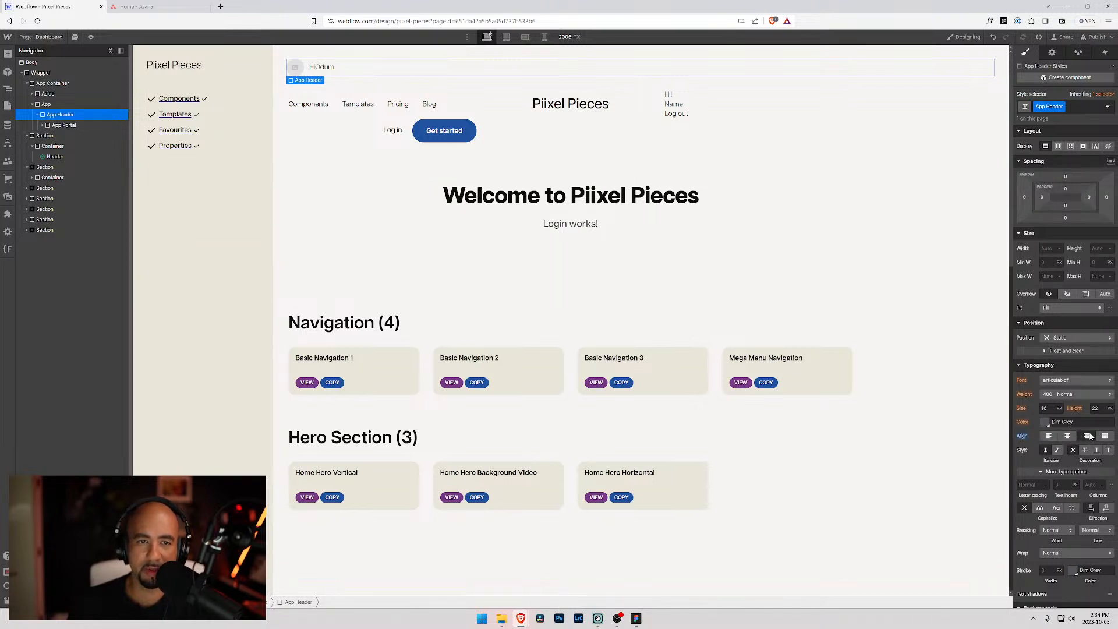
key(ctrl+z)
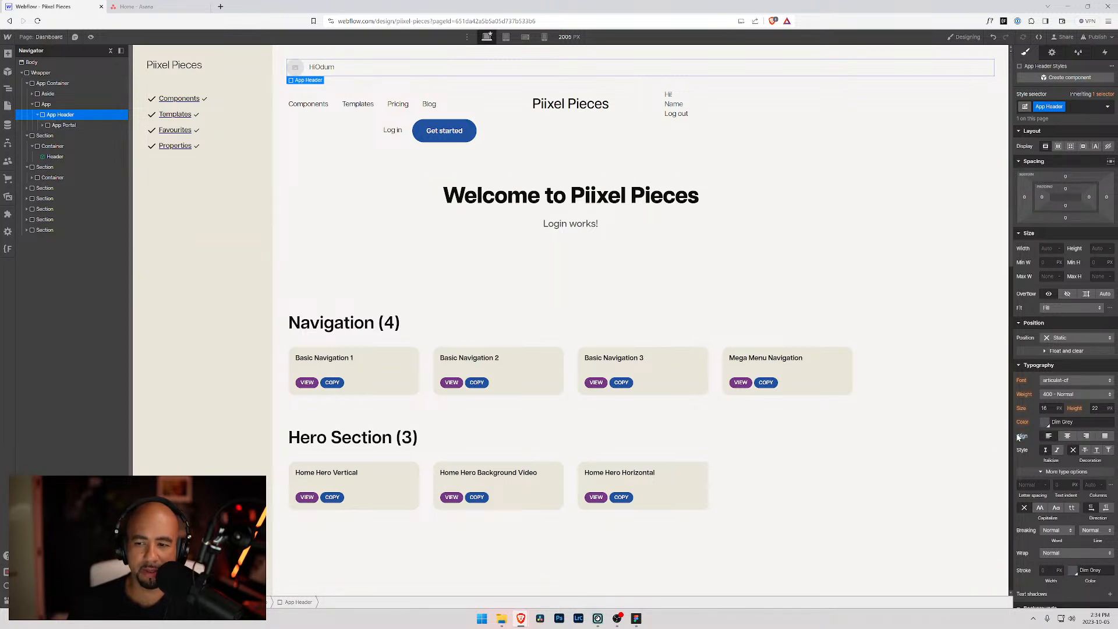
- Justify App Portal's contents to the end of the row and expand its children in the element tree
click(61, 126)
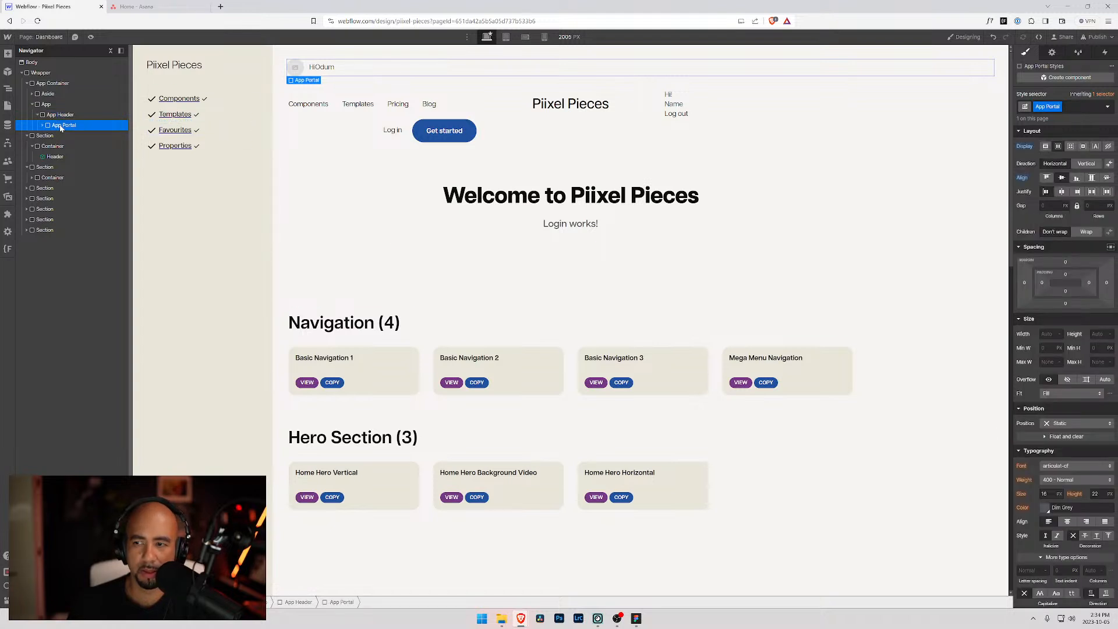
click(1077, 192)
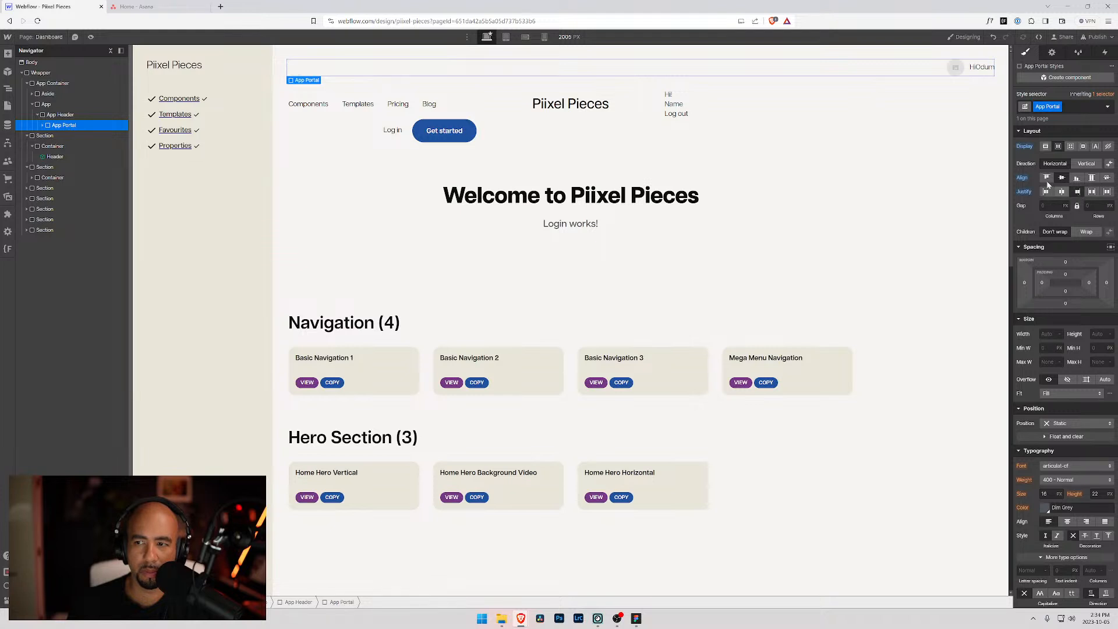
click(43, 125)
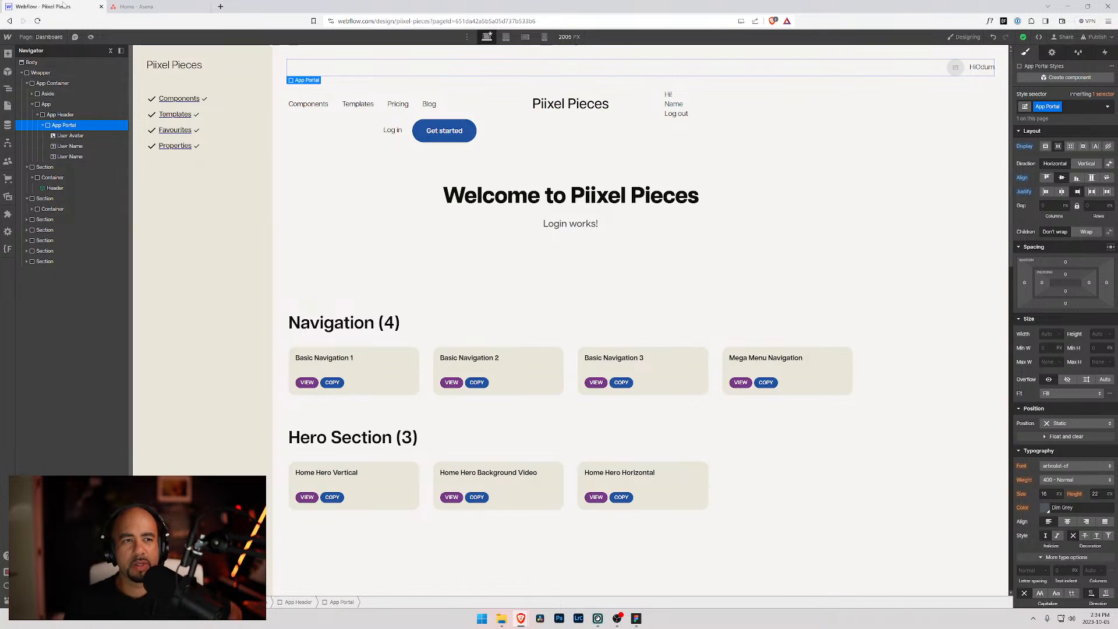
- Switch to Asana to examine its account dropdown as a reference, close it and return to Webflow
click(135, 7)
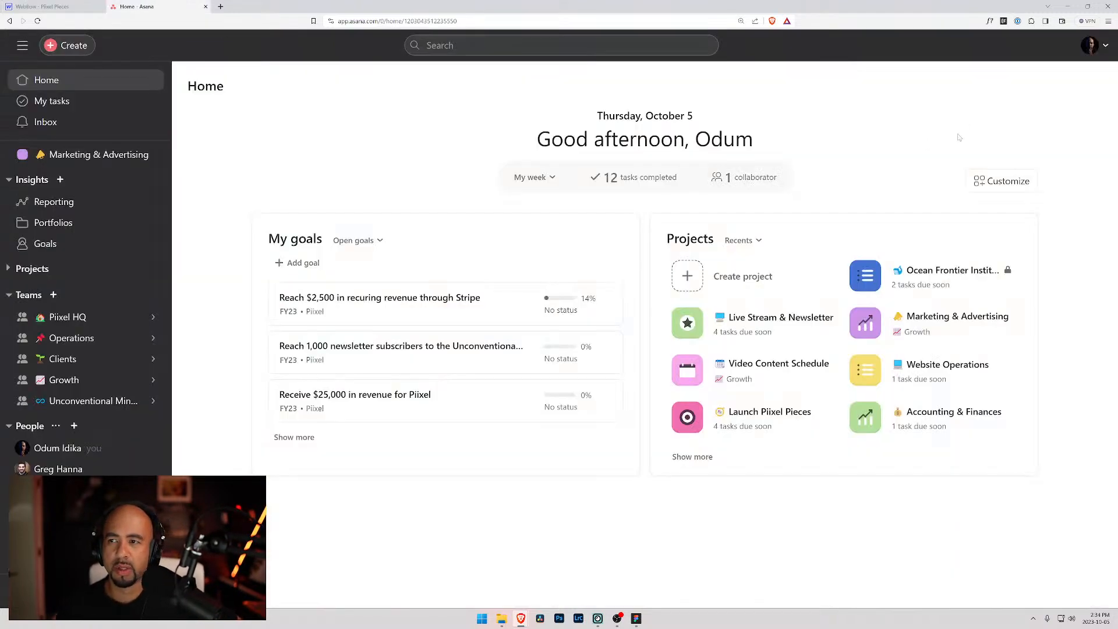
click(1103, 46)
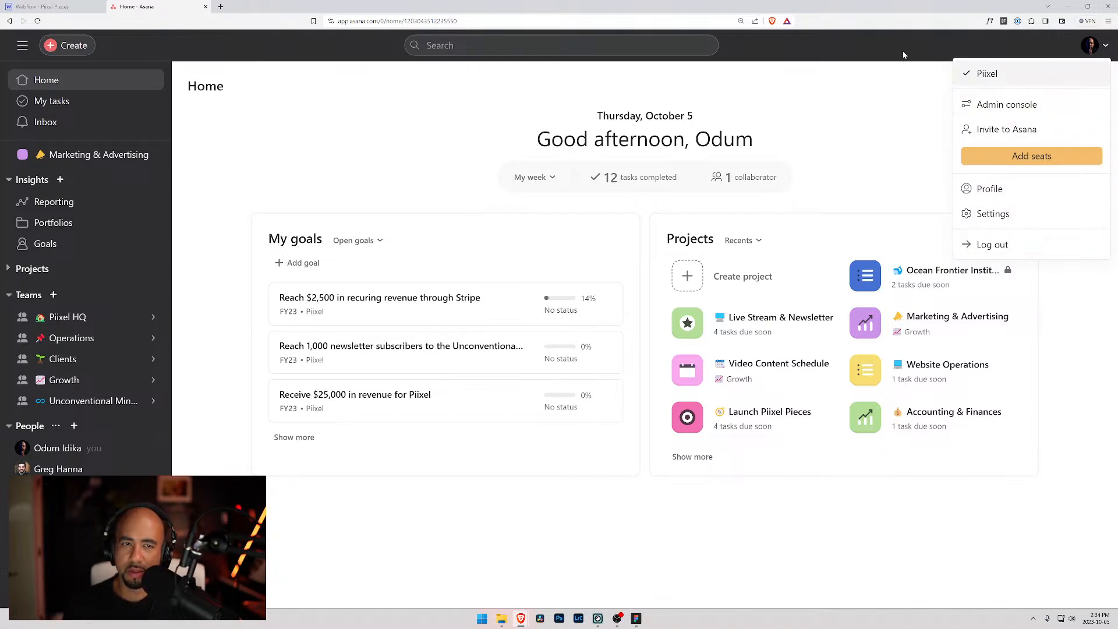
click(1092, 47)
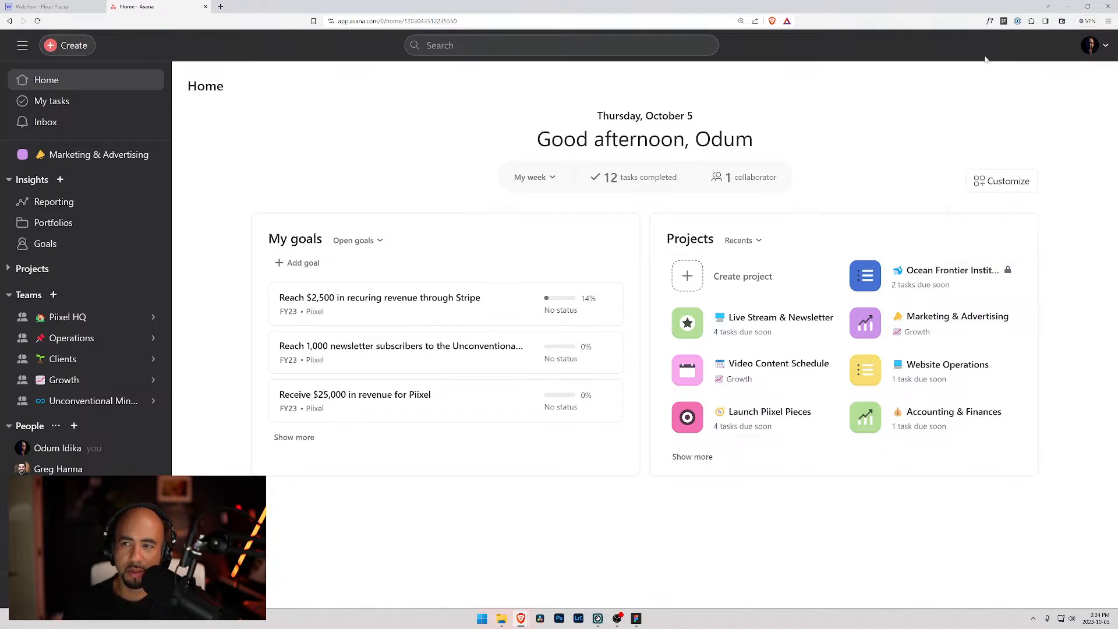
click(52, 6)
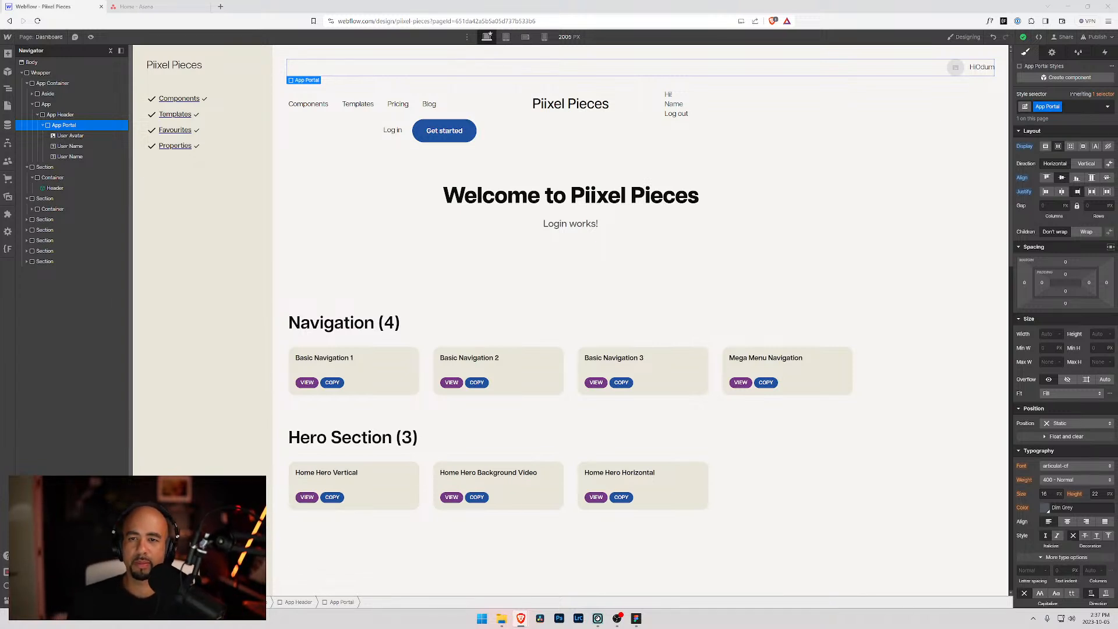
- Add the combo class Greeting to the User Name block that contains "Hi"
click(973, 59)
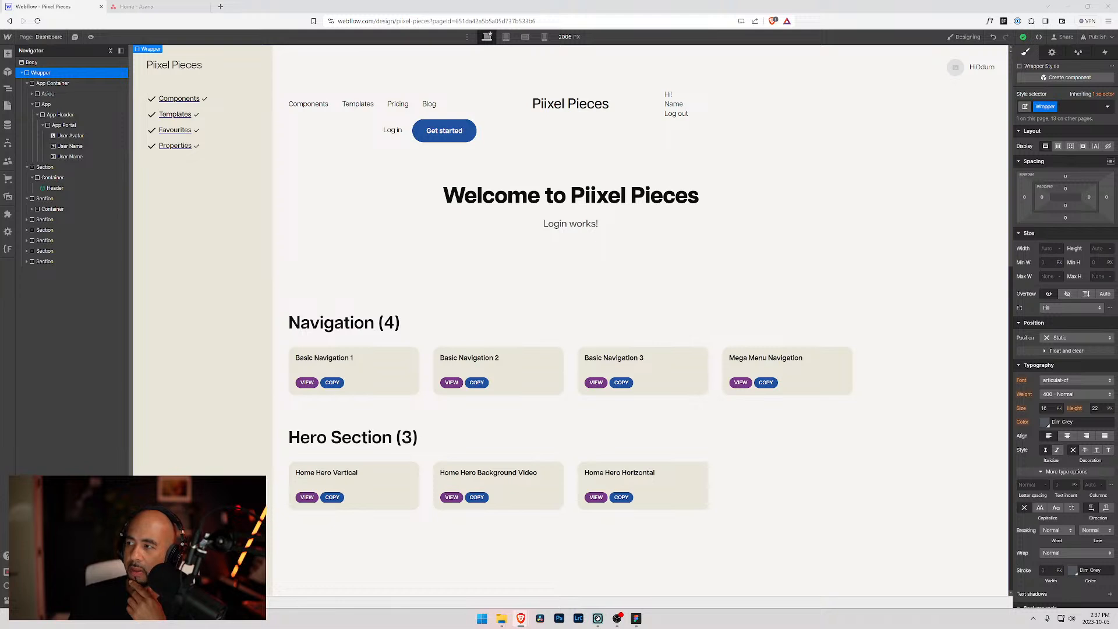
click(971, 69)
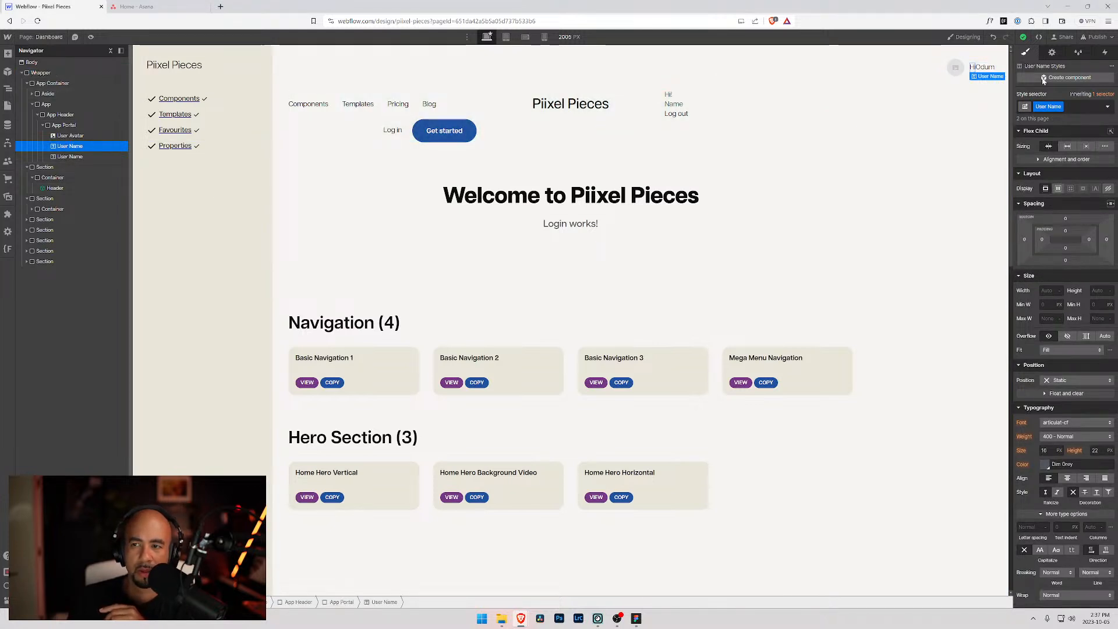
click(1088, 103)
text(Greeting)
key(Return)
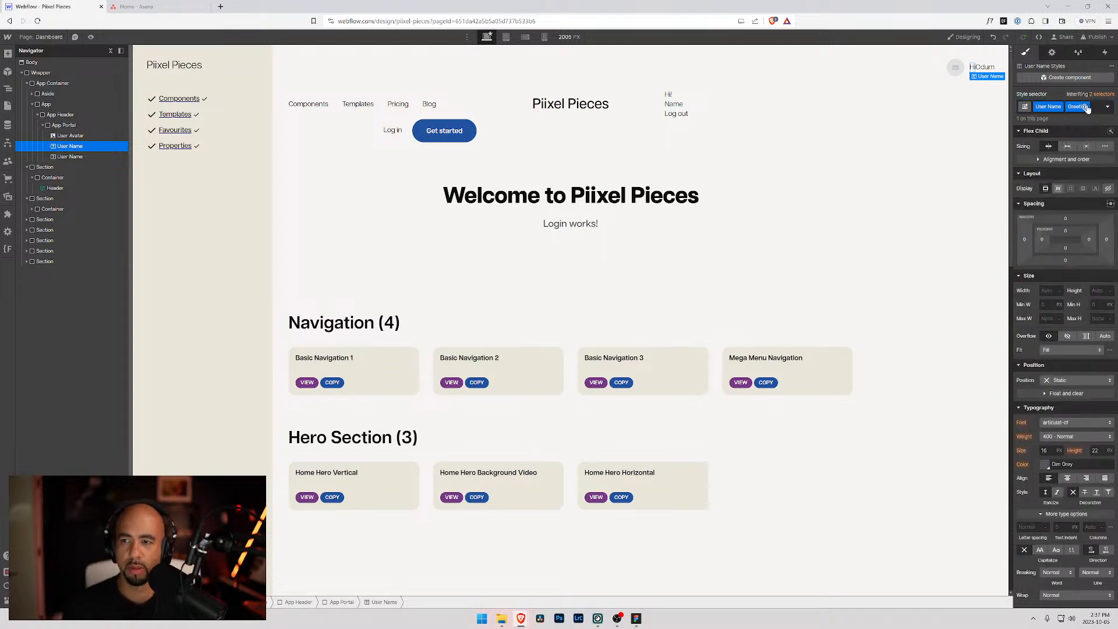
- Set the right margin of the Greeting text block to 0.25em
click(1107, 242)
text(.25em)
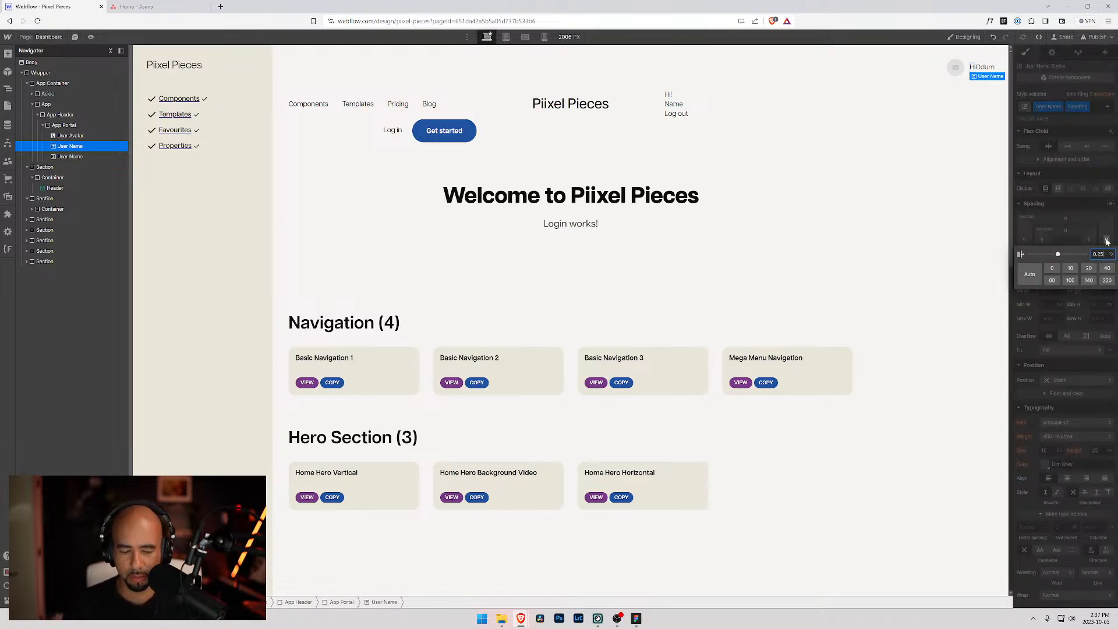
key(Return)
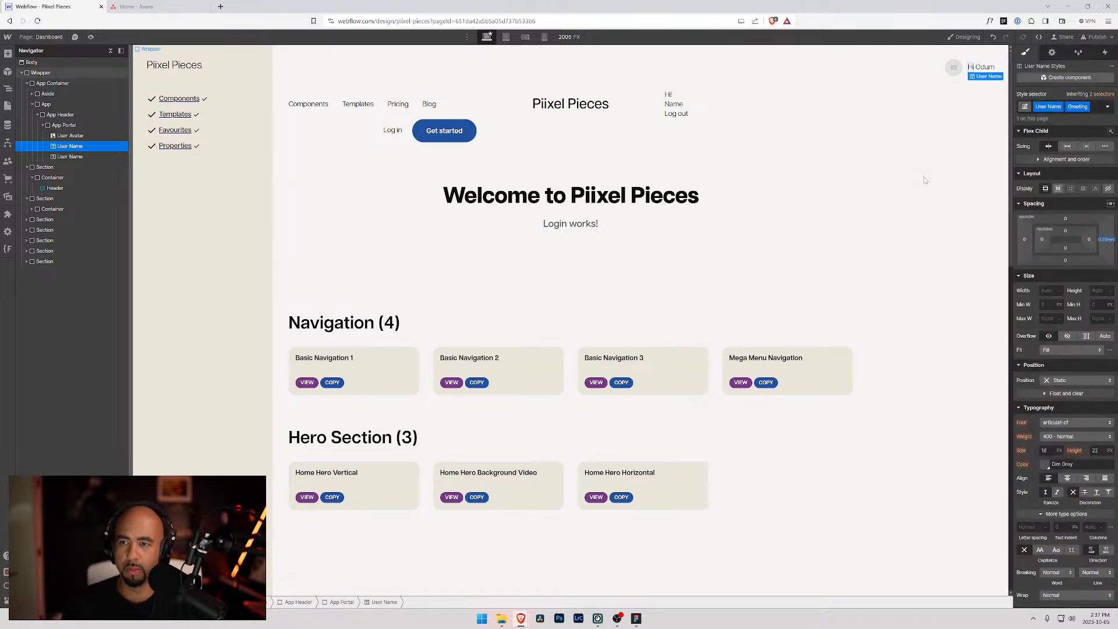
- Add an Image element inside the App Portal block
click(924, 180)
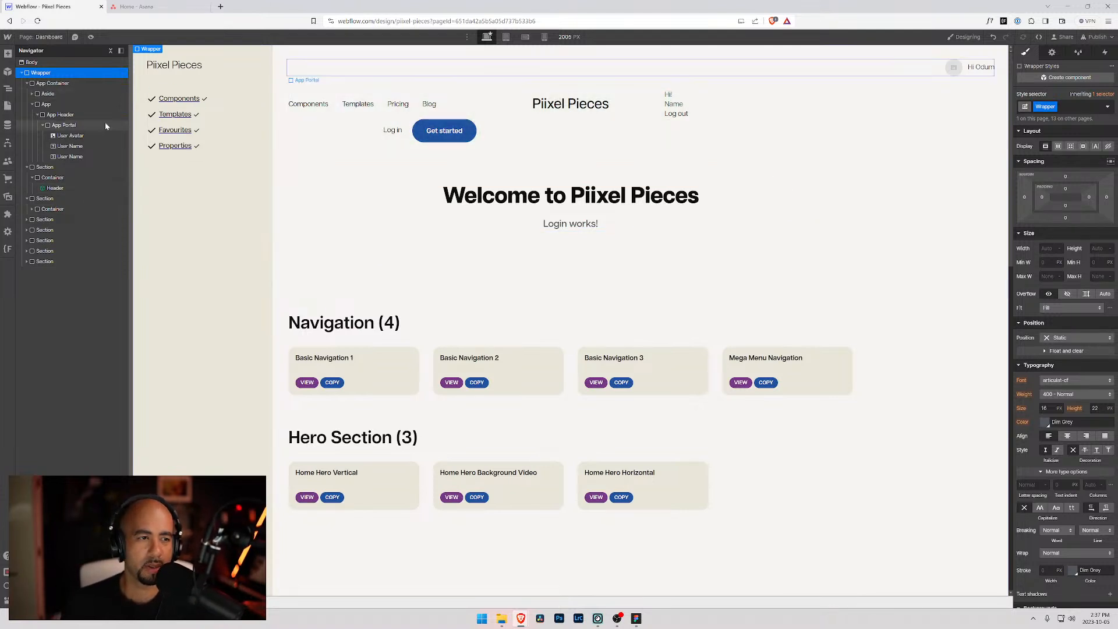
click(64, 126)
key(ctrl+k)
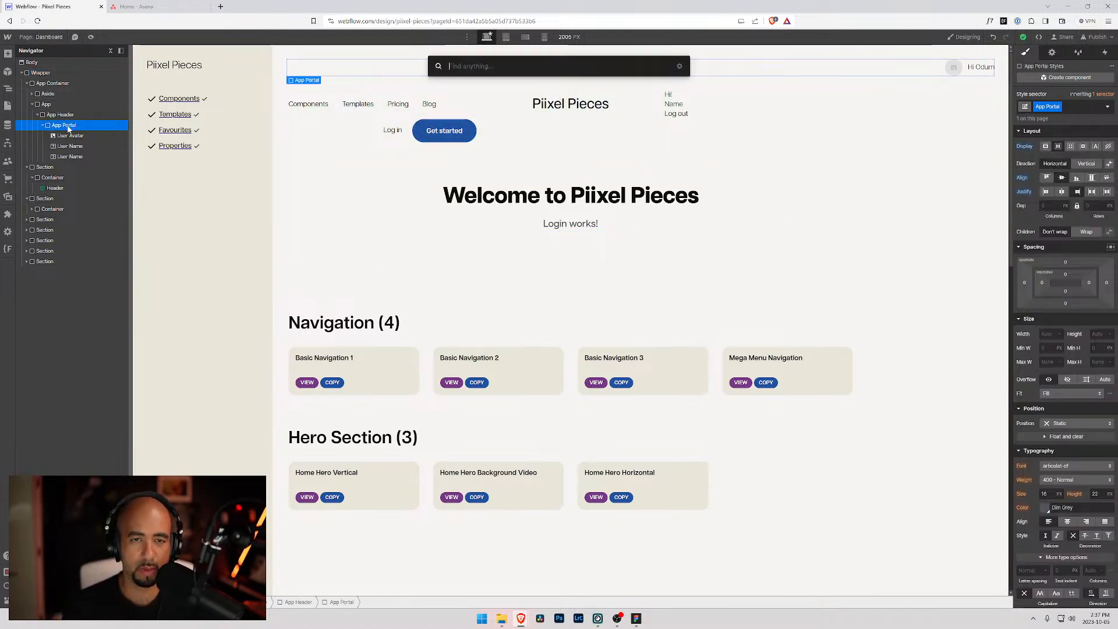
text(im)
key(Return)
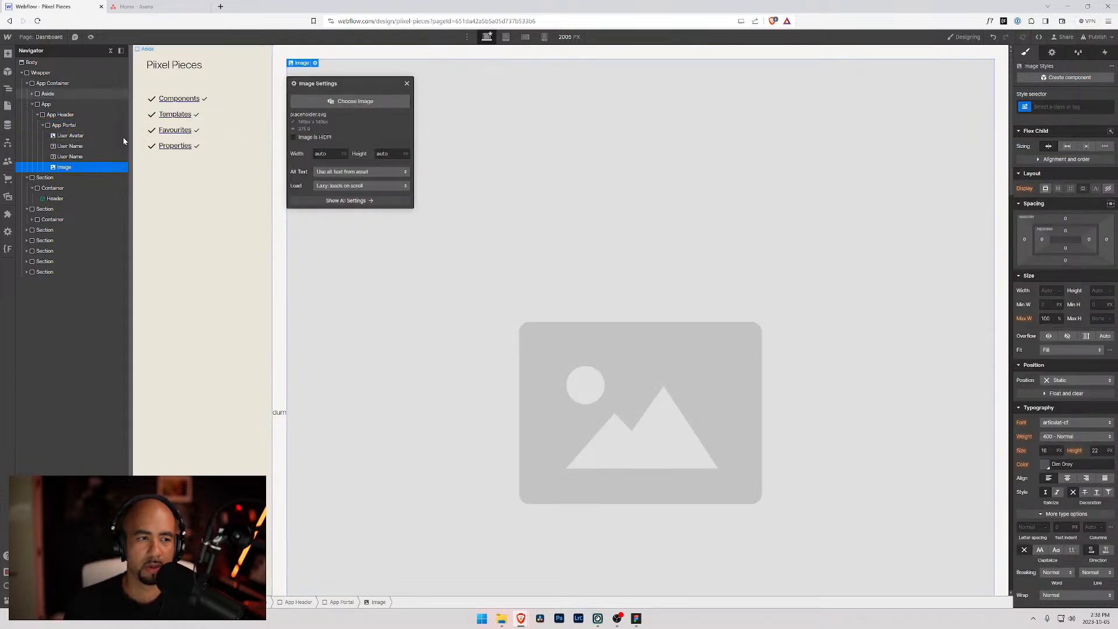
- Check the classes of the sidebar's Aside Menu Icon images for reference and give the new App Portal image the class Dropdown Icon
click(185, 131)
click(198, 134)
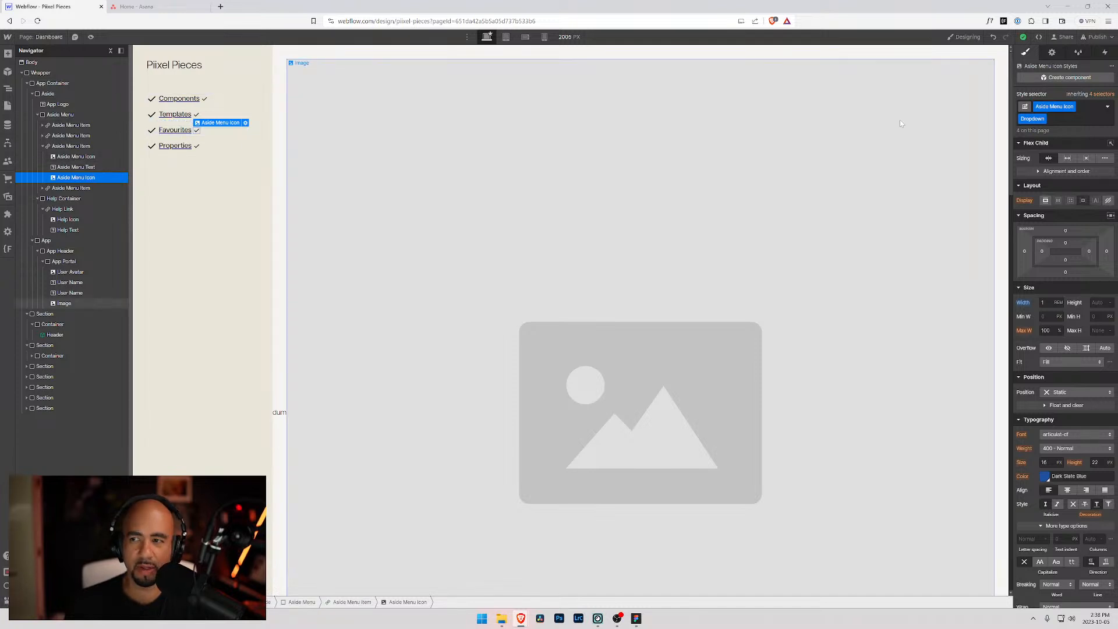
click(89, 156)
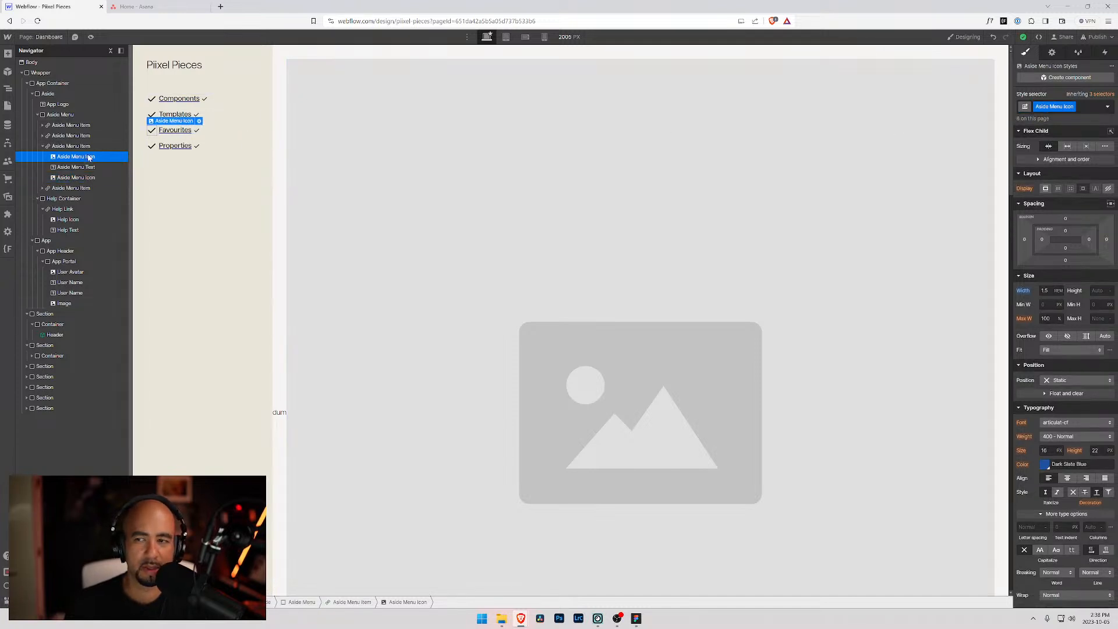
click(90, 178)
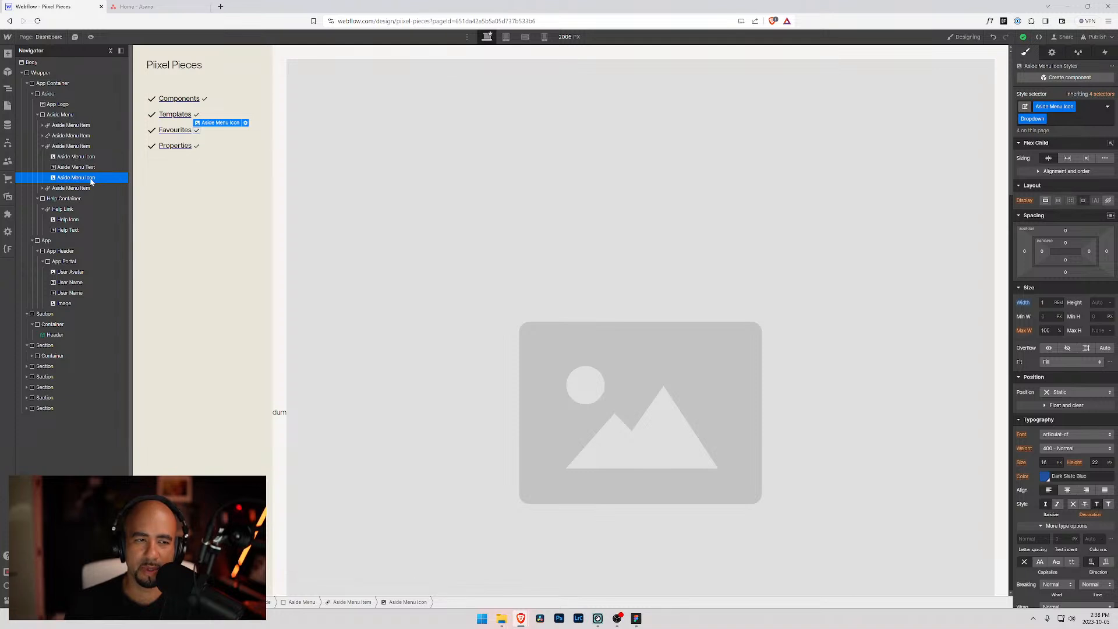
click(354, 86)
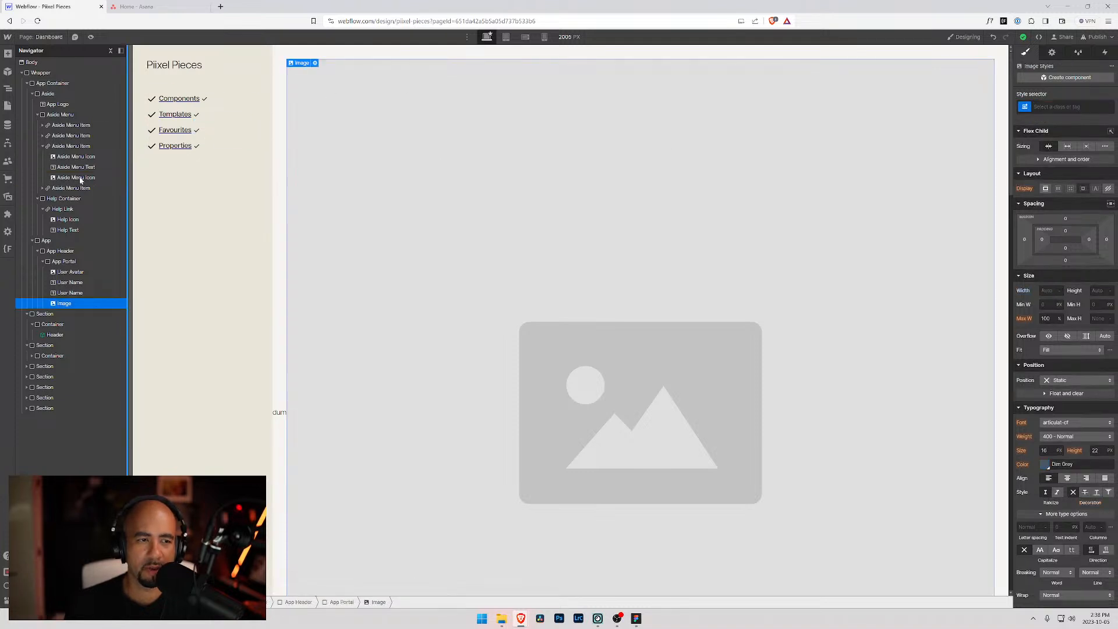
key(ctrl+Return)
text(Dropdown Icon)
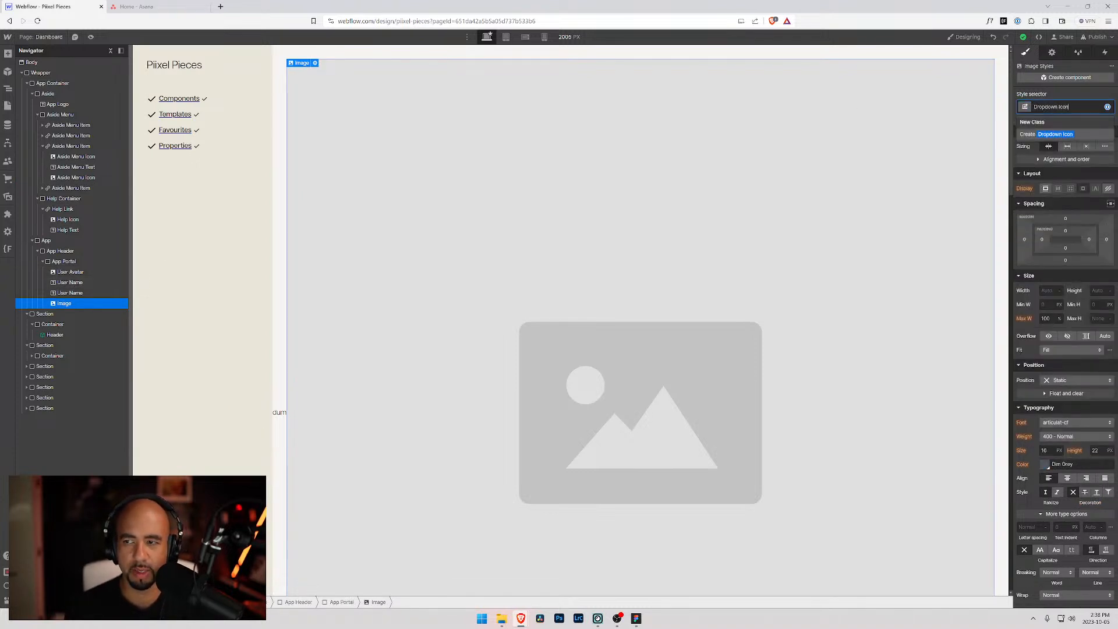
key(Return)
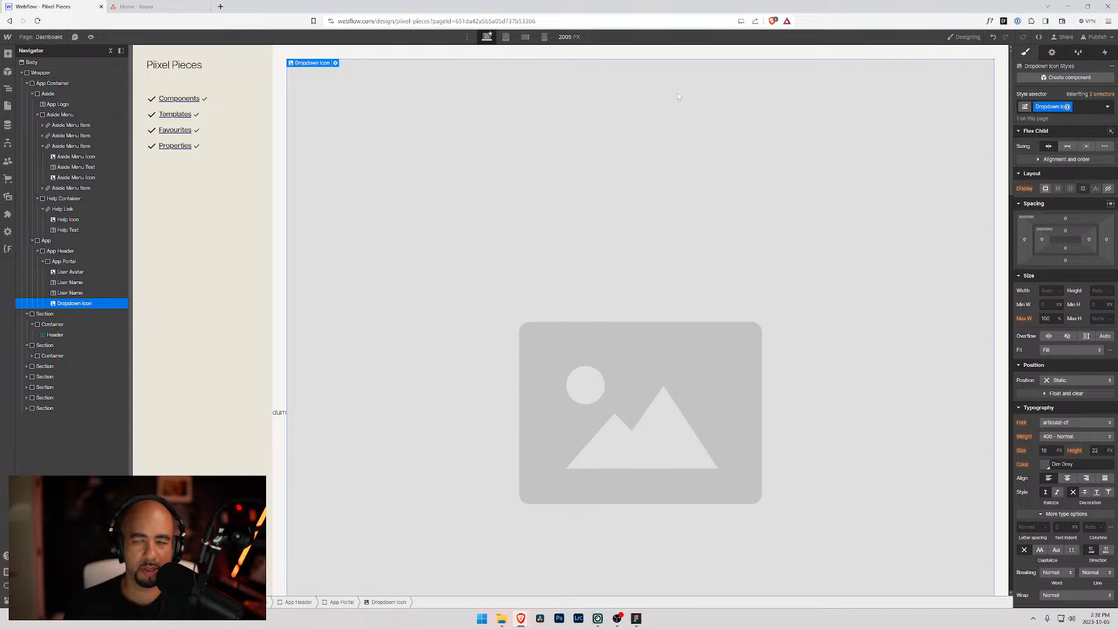
- Replace the Dropdown Icon's placeholder with the done.svg image and close its image settings
click(335, 63)
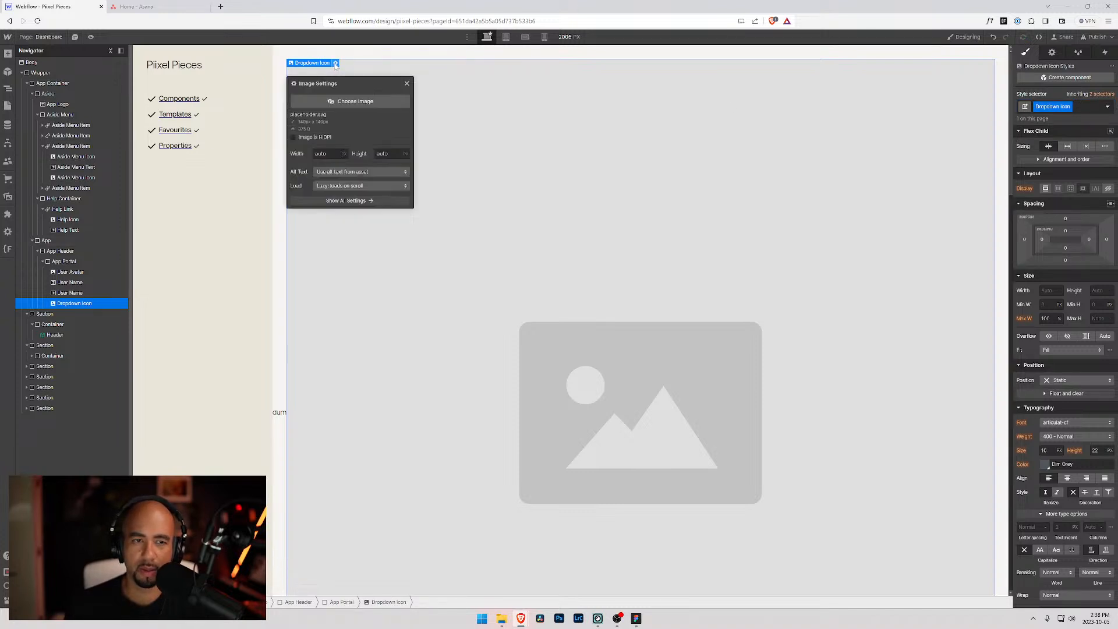
click(351, 101)
click(104, 122)
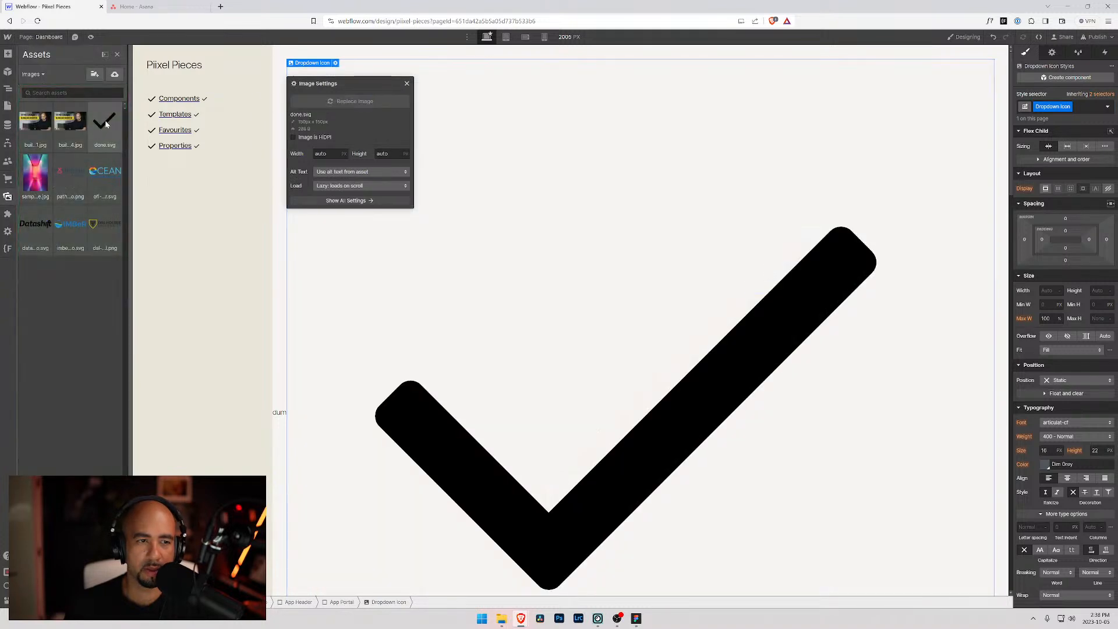
click(406, 84)
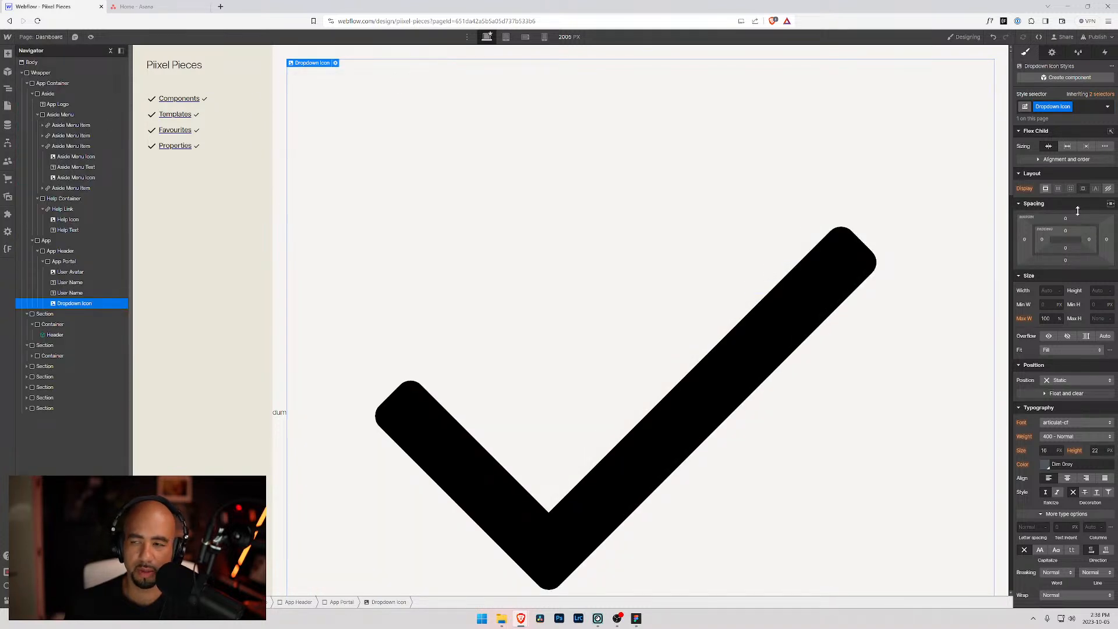
- Set the Dropdown Icon's width to 1rem
click(1048, 290)
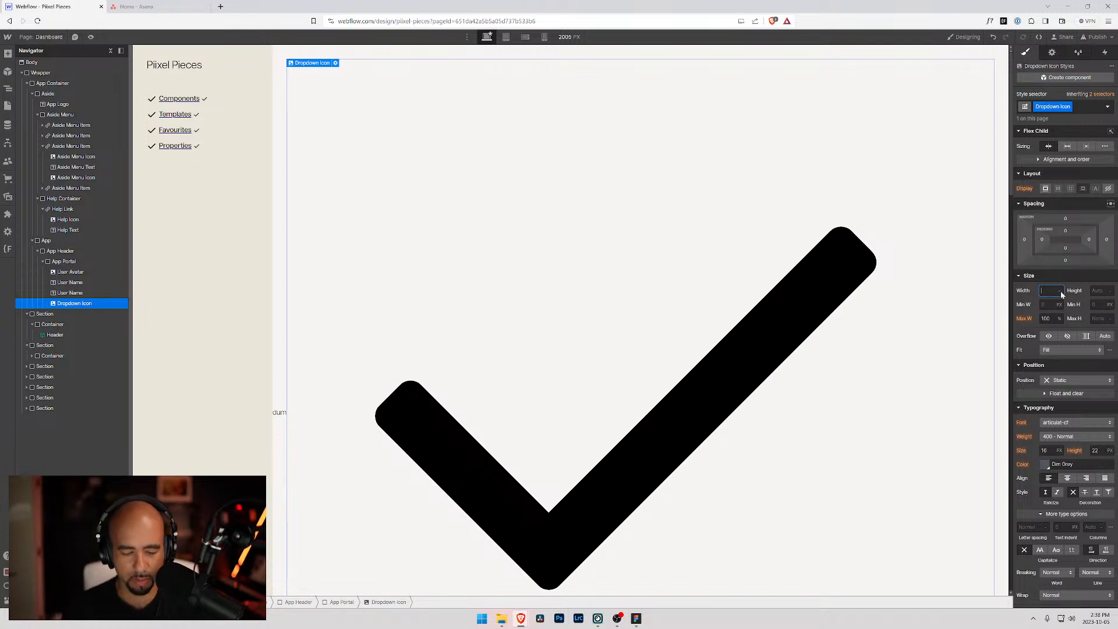
text(1rem)
key(Return)
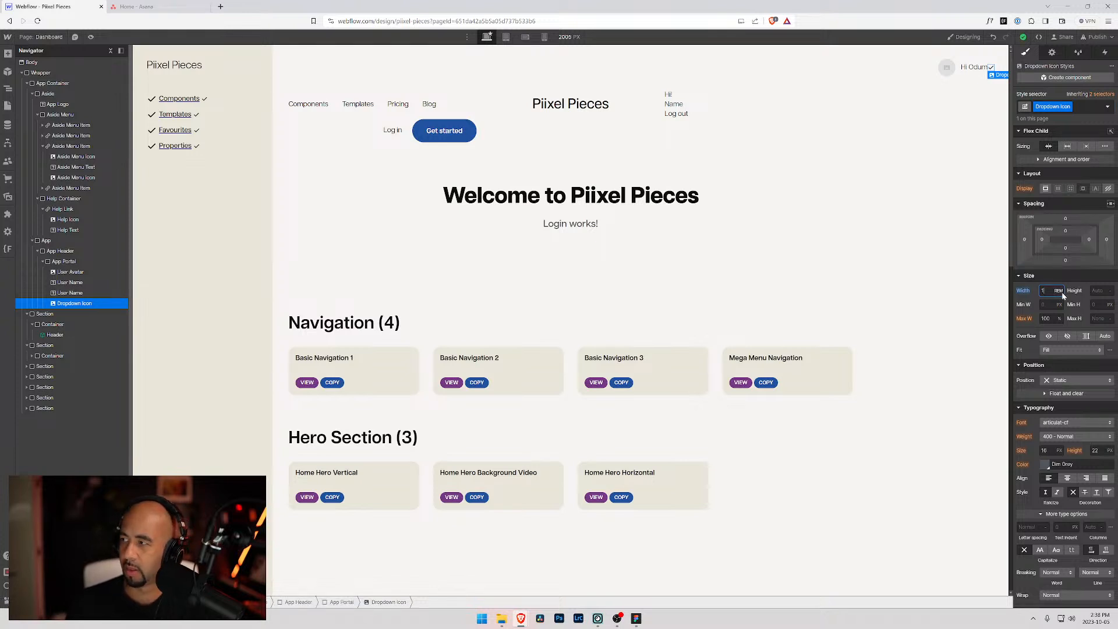
key(Tab)
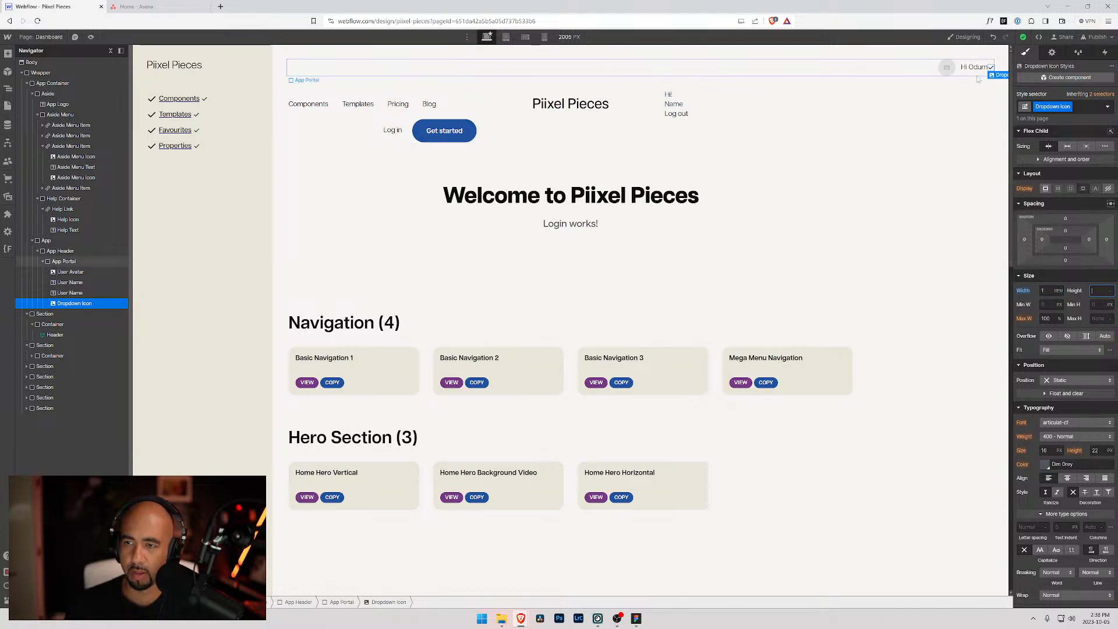
- Reselect the Dropdown Icon in the app header and set its width to 0.875rem
click(978, 74)
click(984, 71)
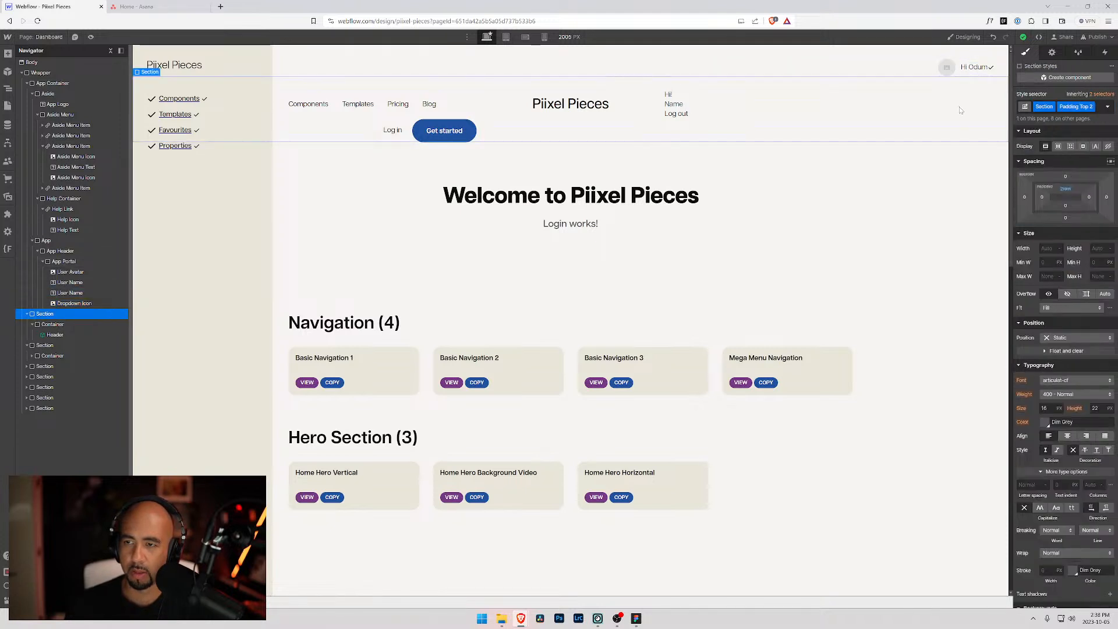
click(991, 69)
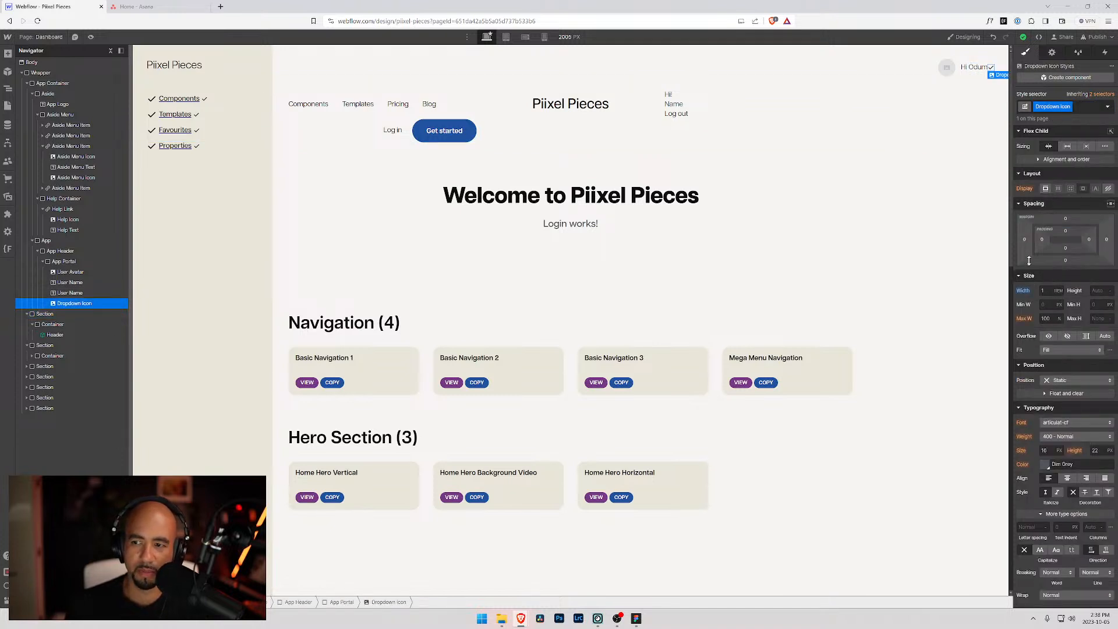
click(1043, 291)
text(3.875)
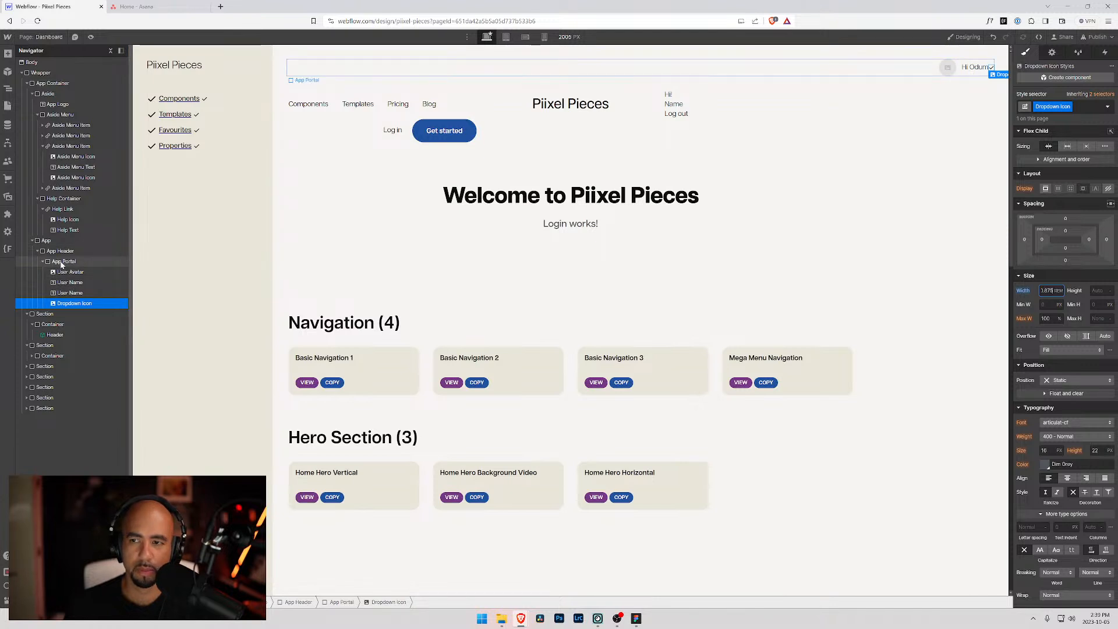
- Set the right margin of the User Name text block holding the member's name to 0.25rem, without adding a combo class
click(62, 262)
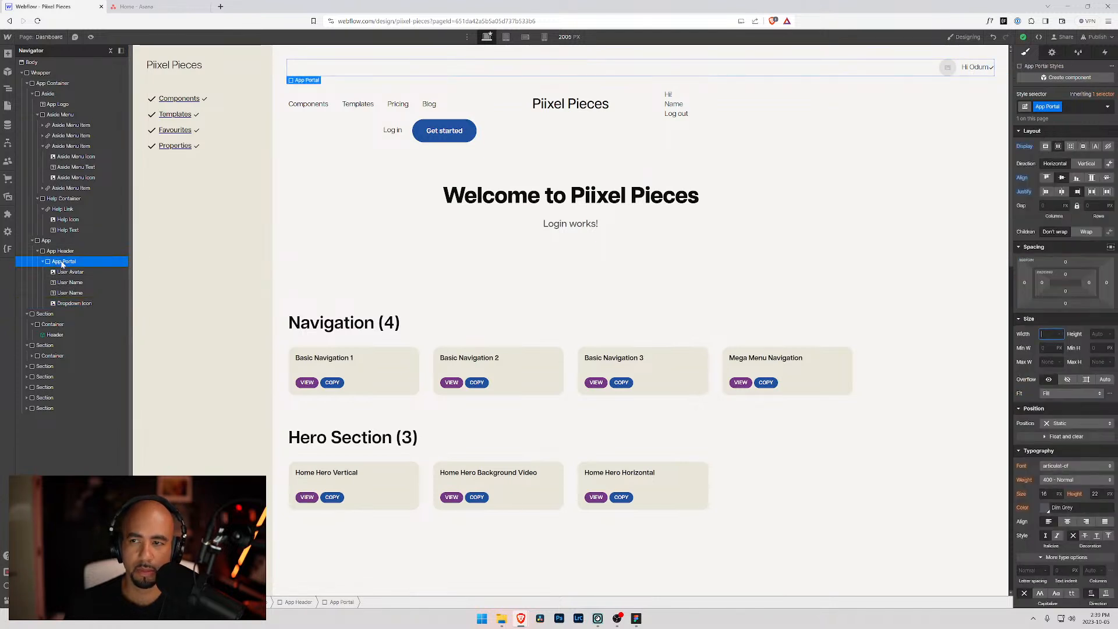
click(74, 293)
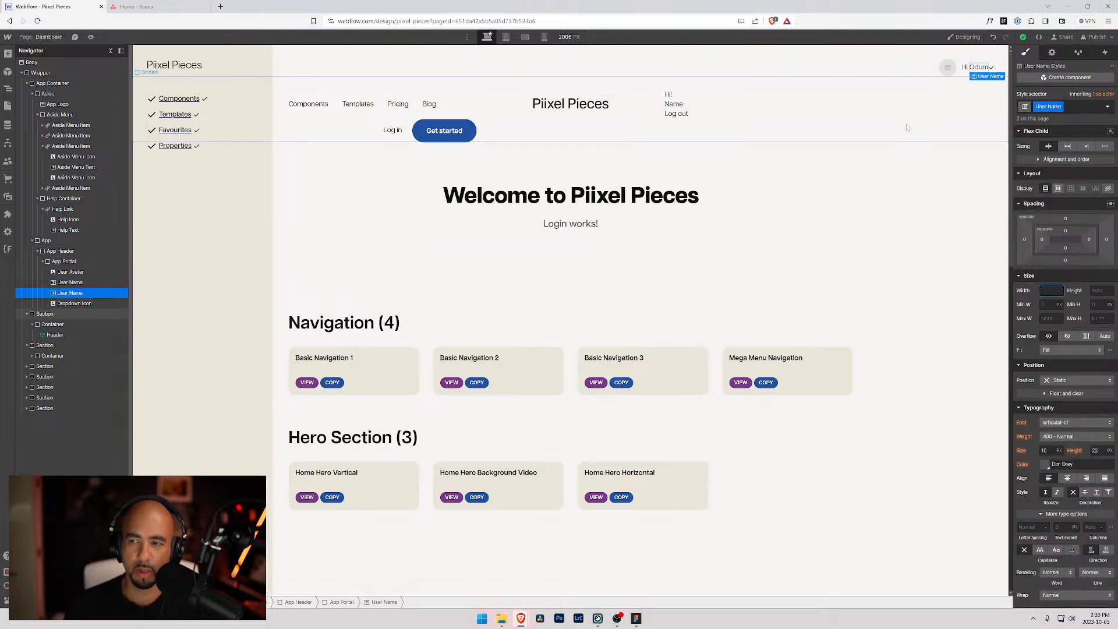
click(1089, 106)
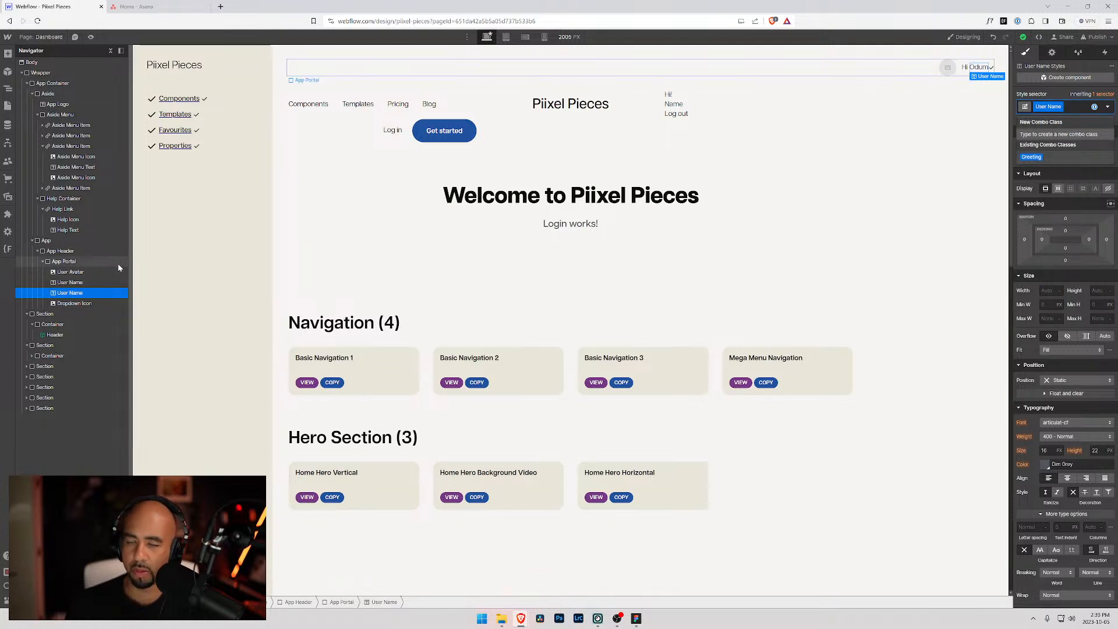
click(72, 282)
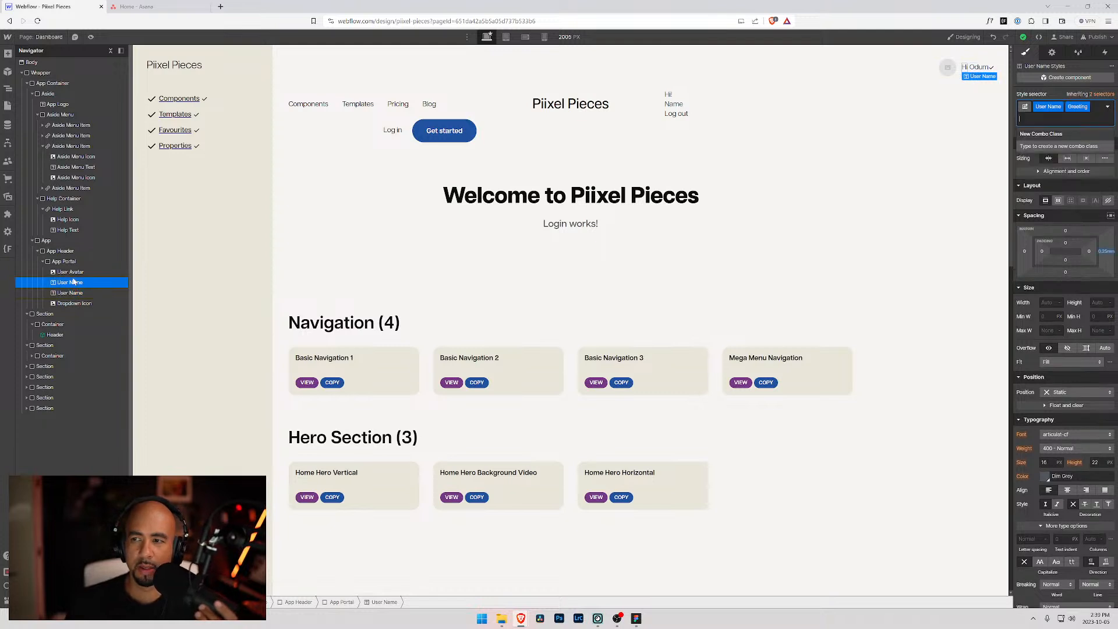
click(70, 292)
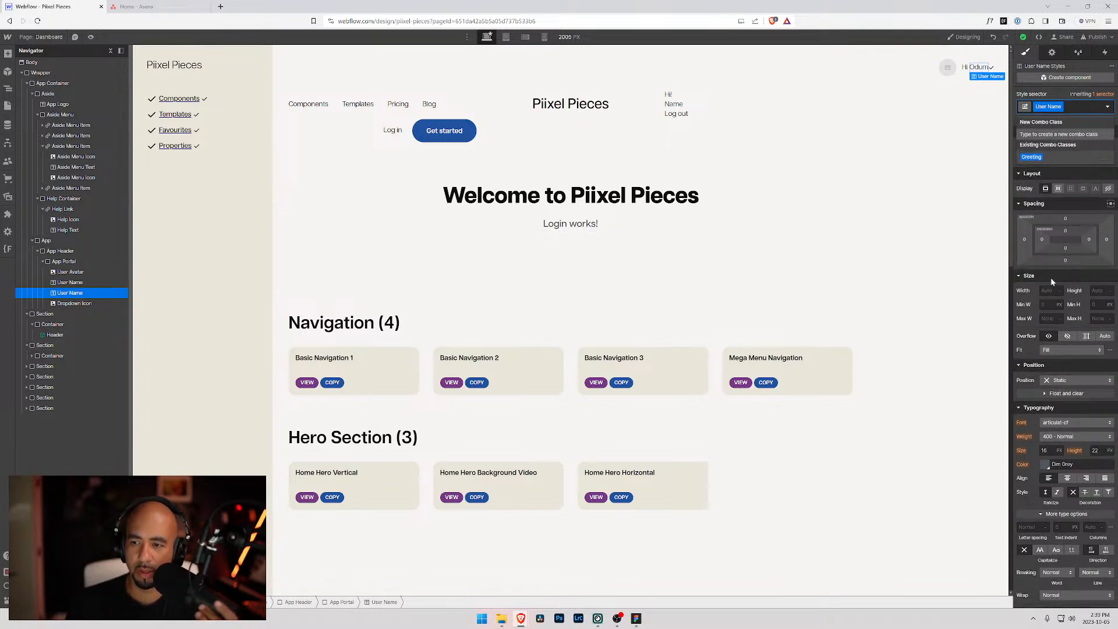
click(1107, 239)
text(0.25rem)
key(Return)
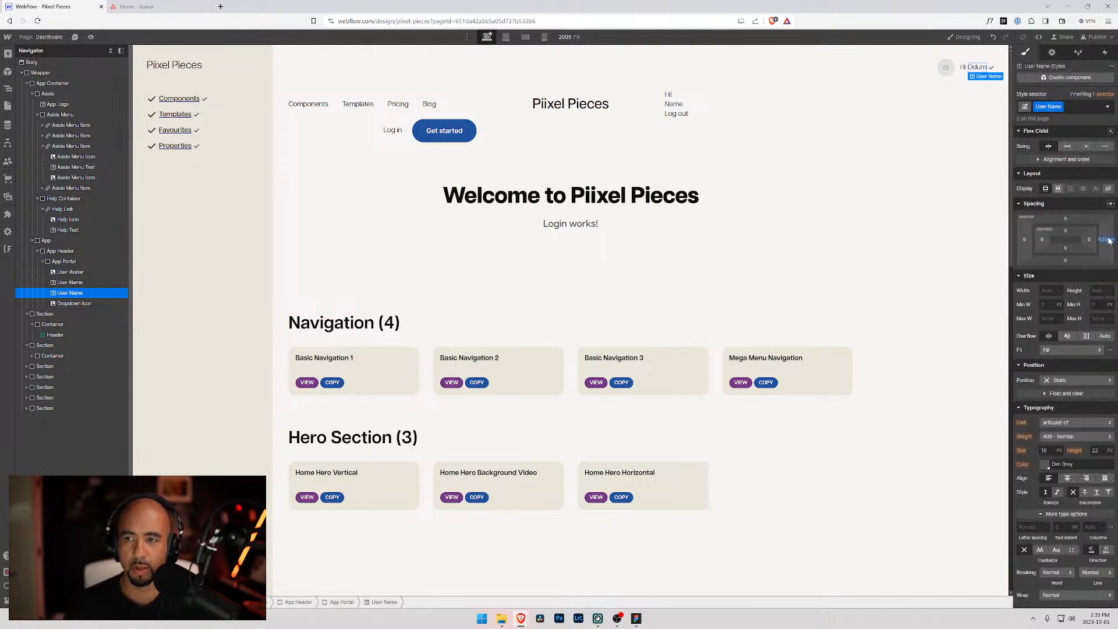
- Remove the Greeting combo class from the "Hi" text block, leaving only the User Name class
click(60, 281)
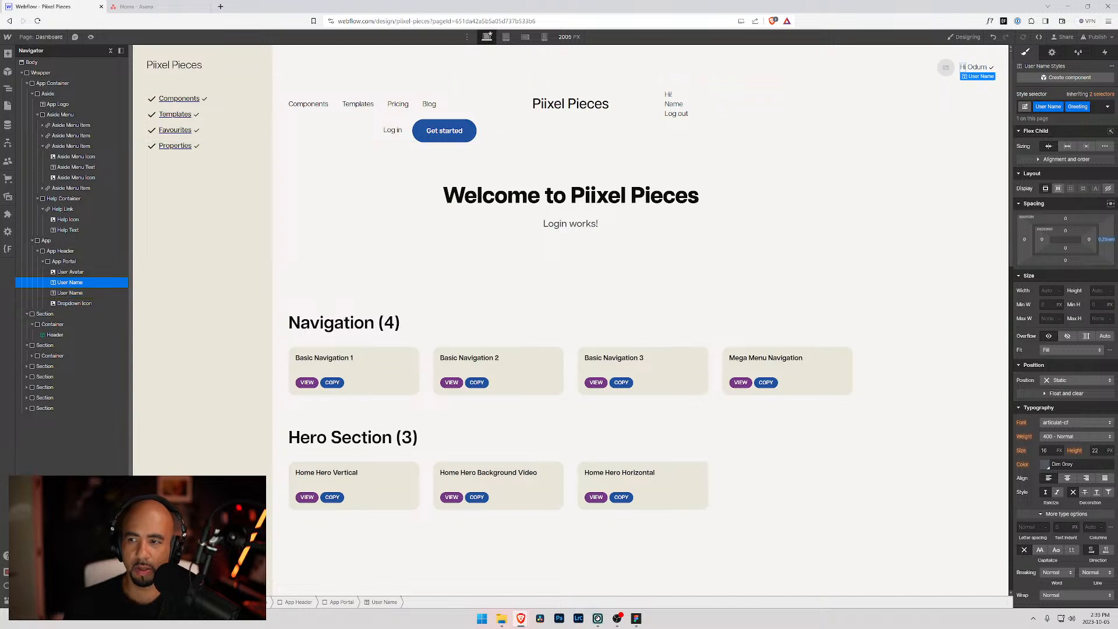
click(1097, 109)
key(BackSpace)
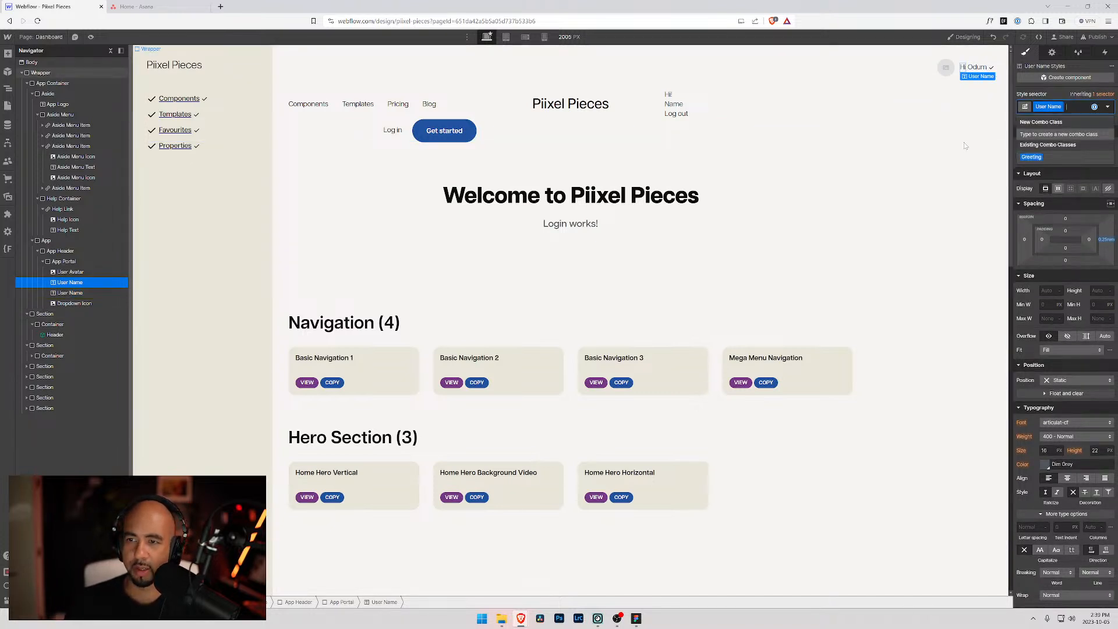
click(935, 121)
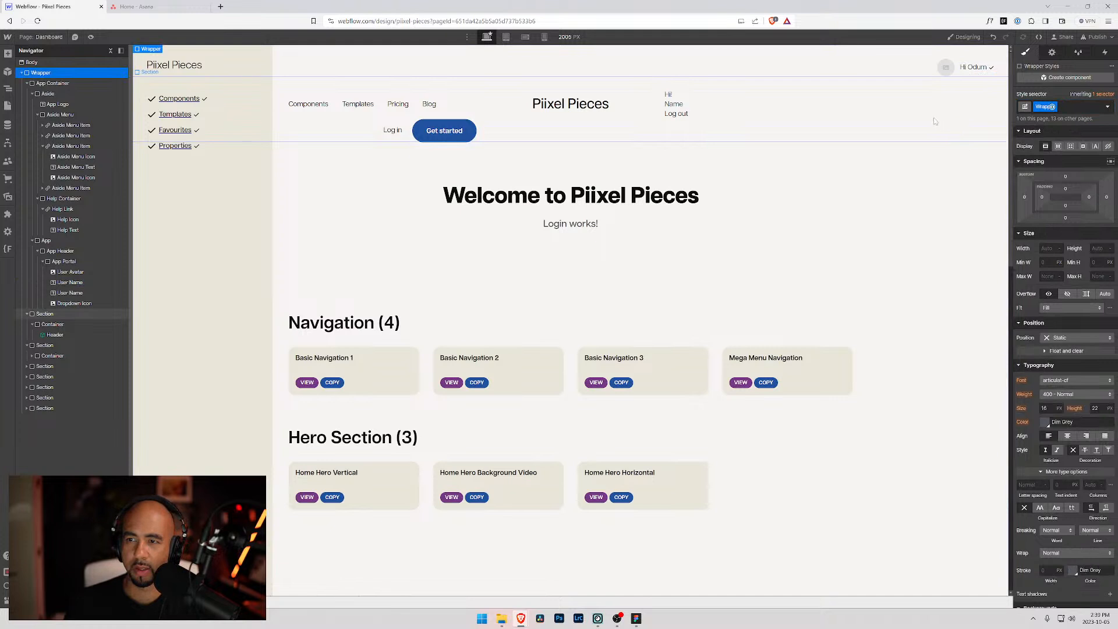
click(991, 68)
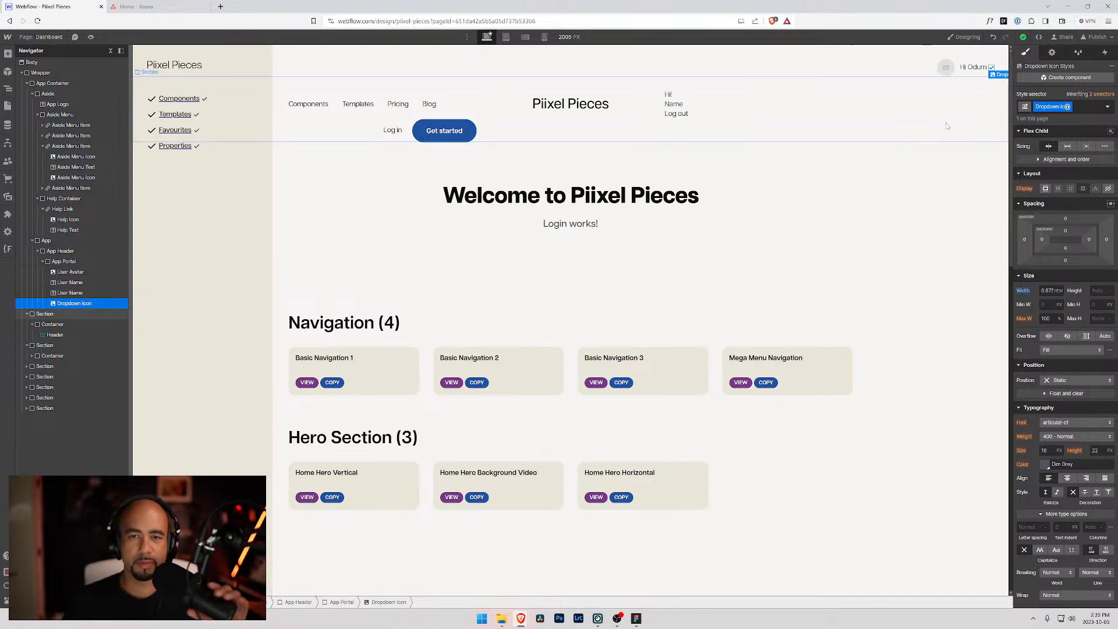
click(583, 122)
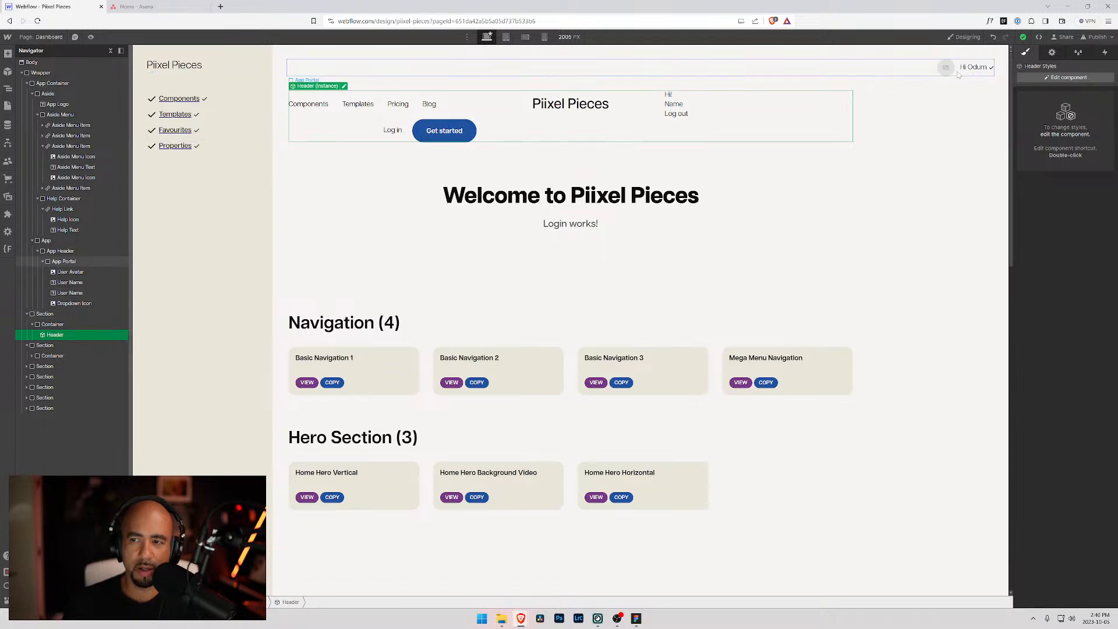
click(958, 73)
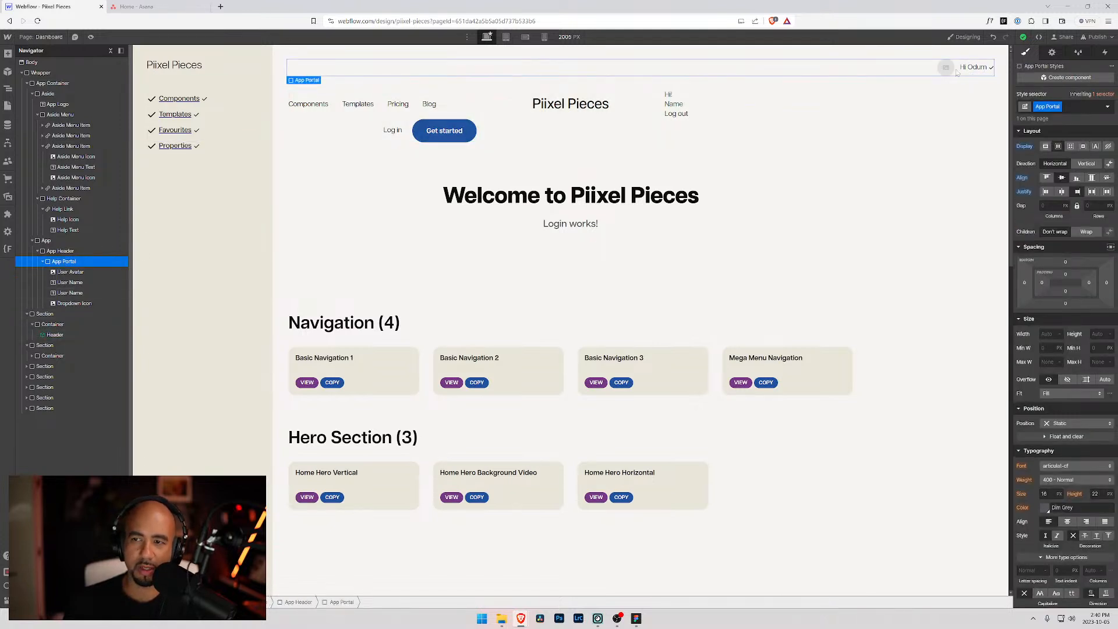
click(42, 261)
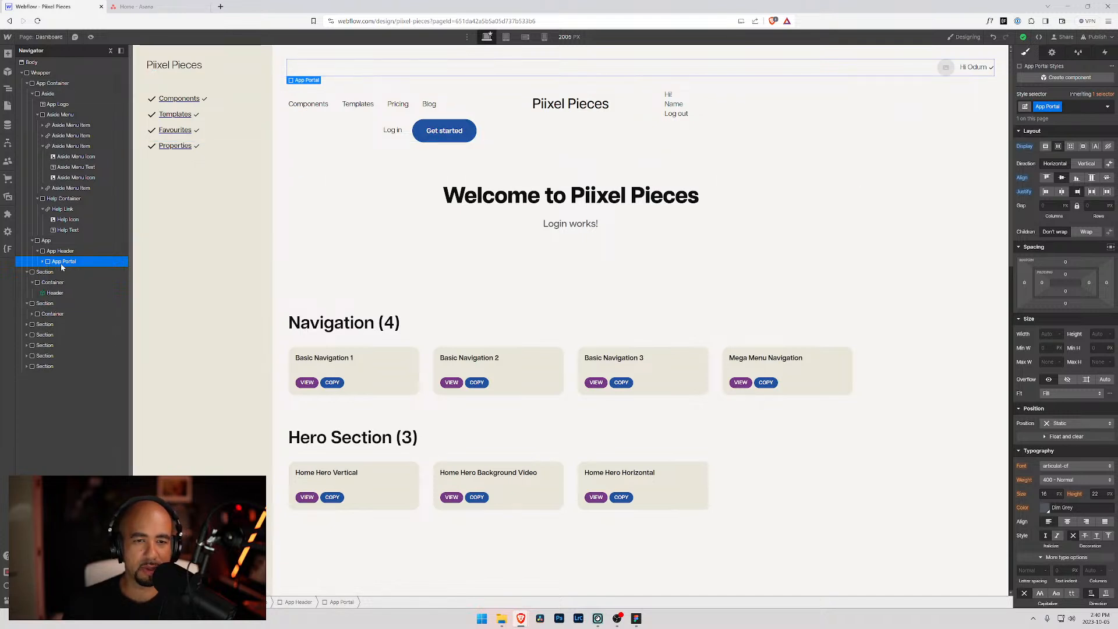
click(58, 251)
click(43, 262)
- Add a Div Block inside App Portal, after the Dropdown Icon
click(63, 262)
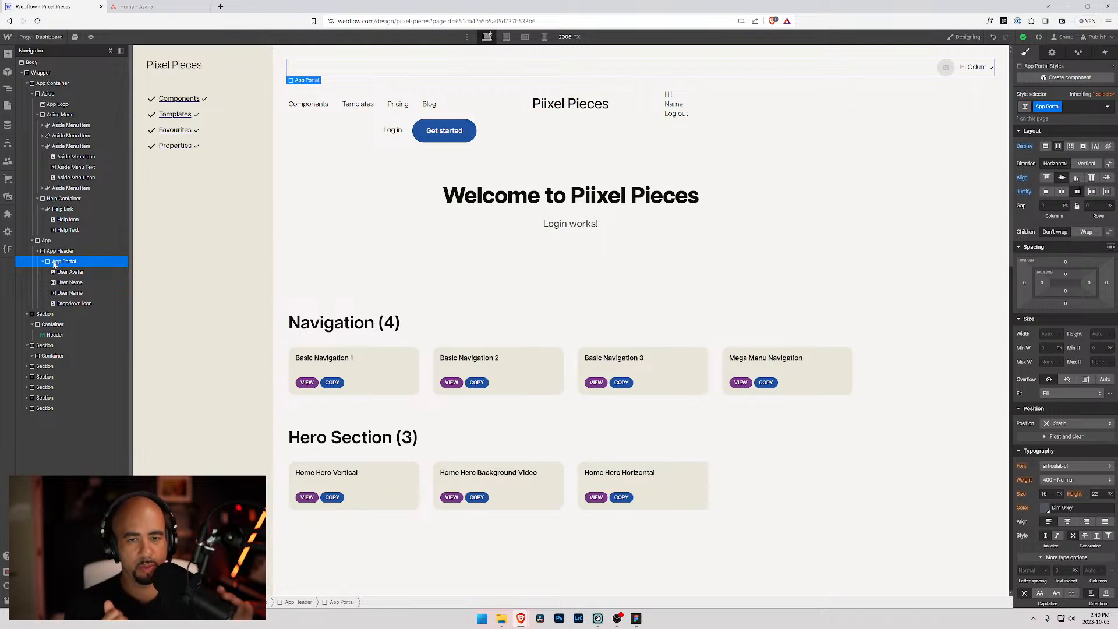
key(ctrl+k)
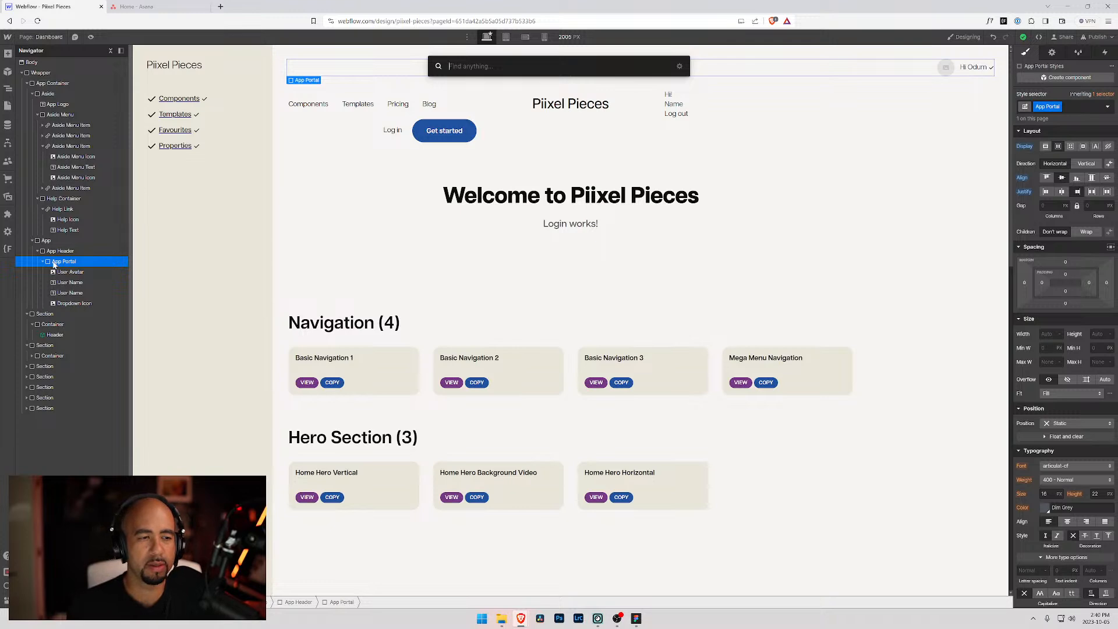
text(di)
key(BackSpace)
key(BackSpace)
text(div)
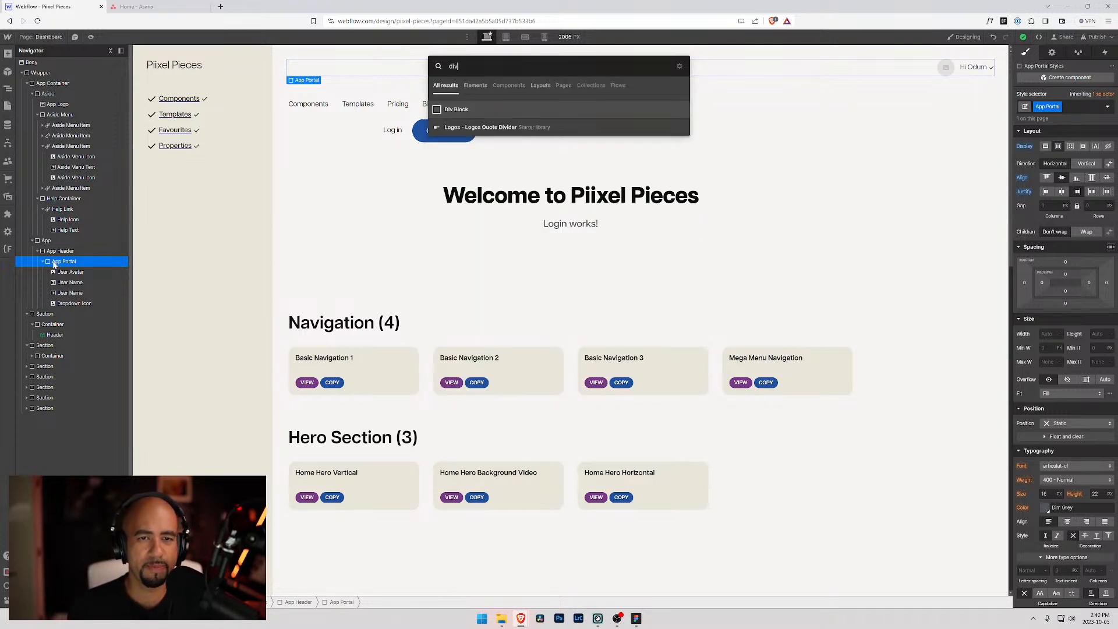
key(Return)
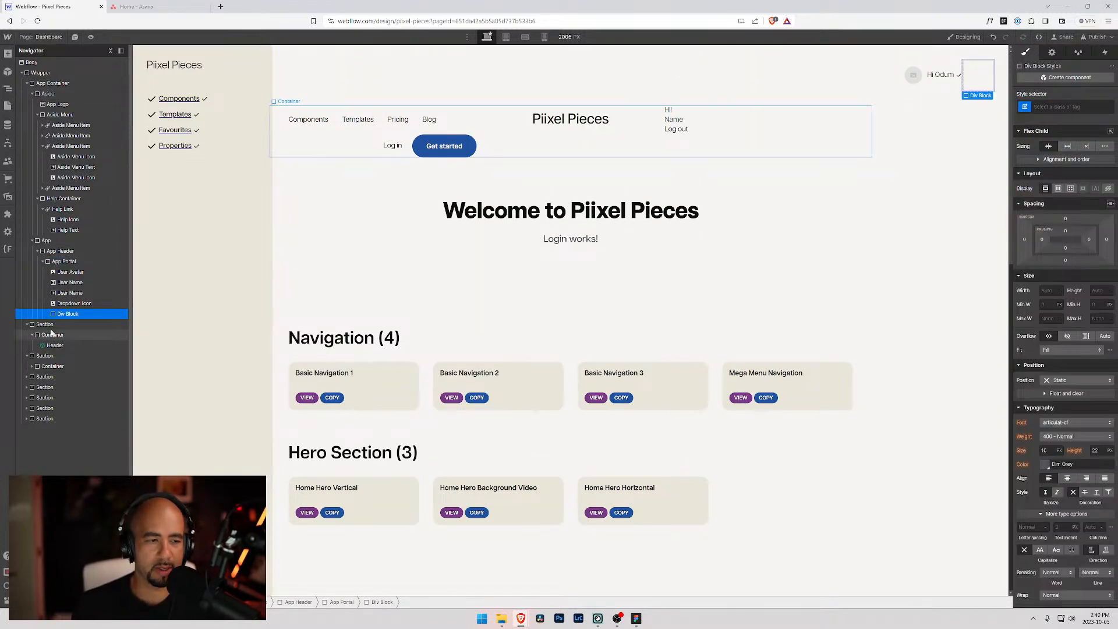
- Move the new Div Block out of App Portal to directly below it in App Header, and give it the class User Menu
drag(64, 313, 48, 261)
click(52, 272)
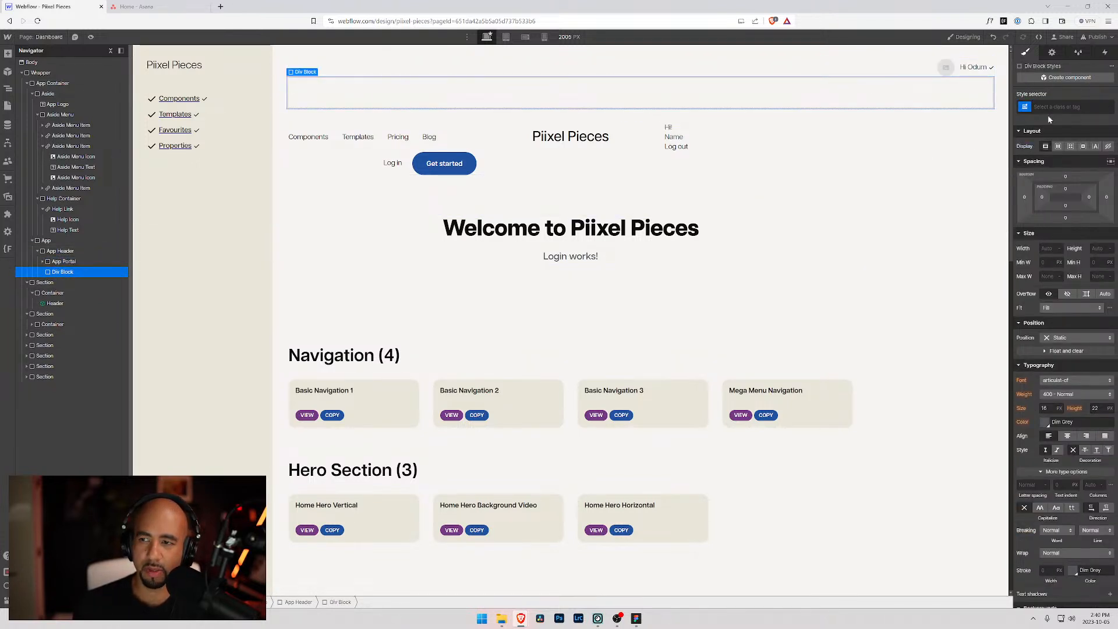
key(ctrl+Return)
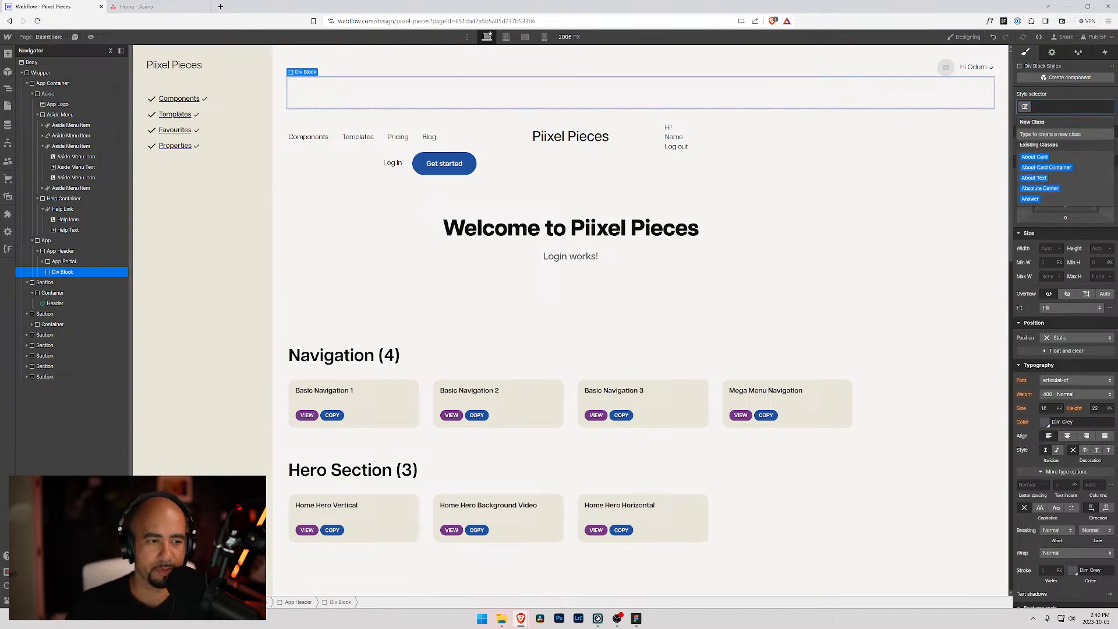
text(App Menu)
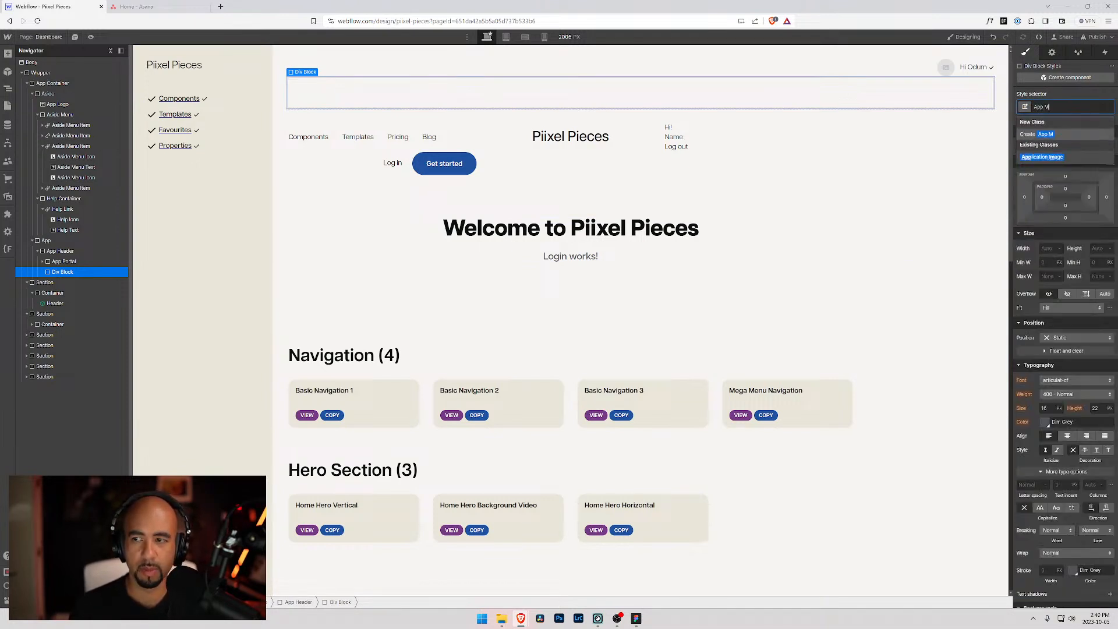
key(BackSpace)
key(BackSpace)
key(BackSpace)
key(BackSpace)
key(BackSpace)
key(BackSpace)
key(BackSpace)
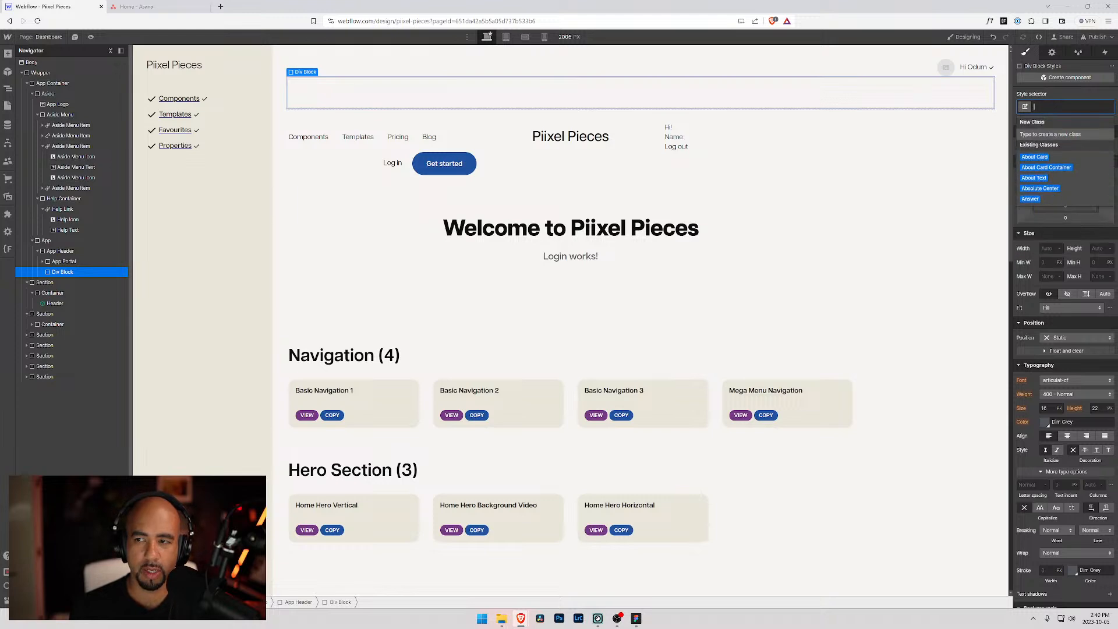
text(User Menu)
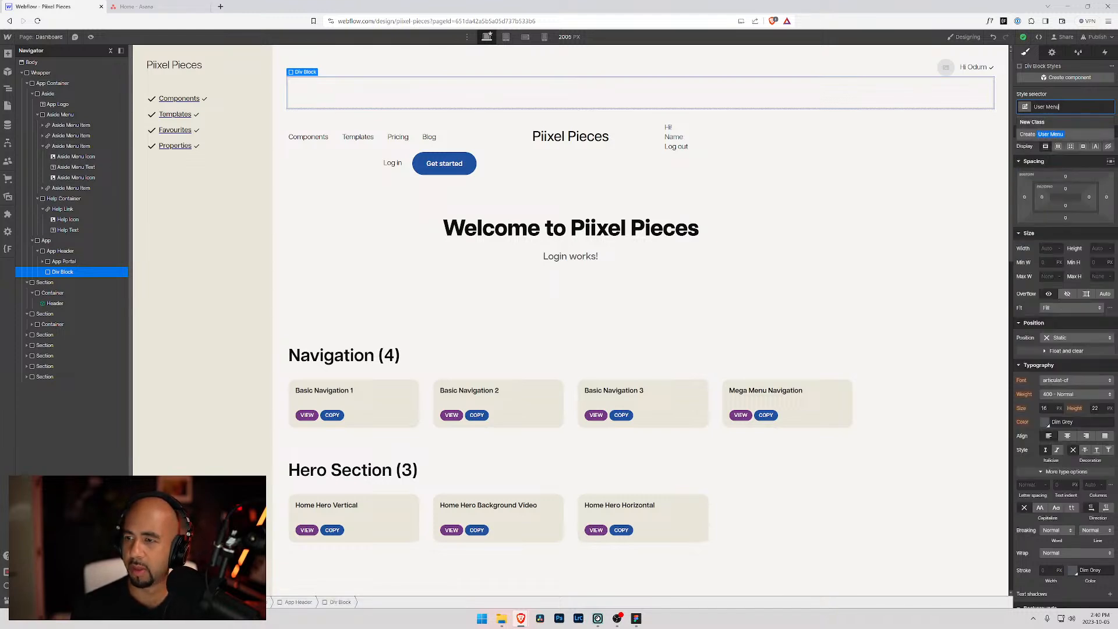
key(Return)
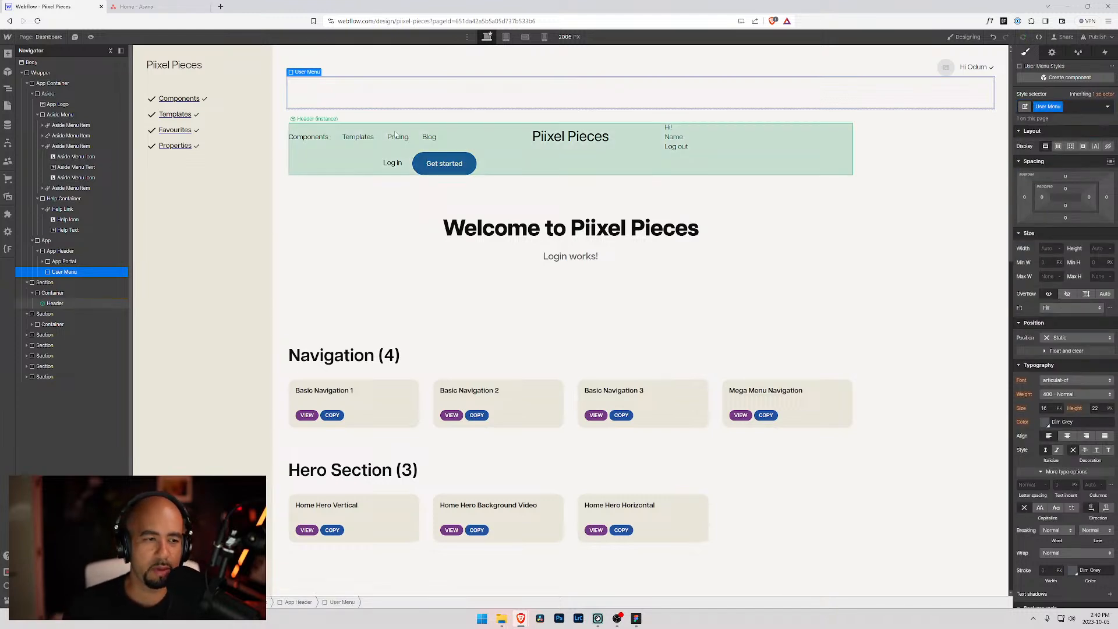
- Add a Text Link inside the User Menu block and set its text to "My account"
key(ctrl+k)
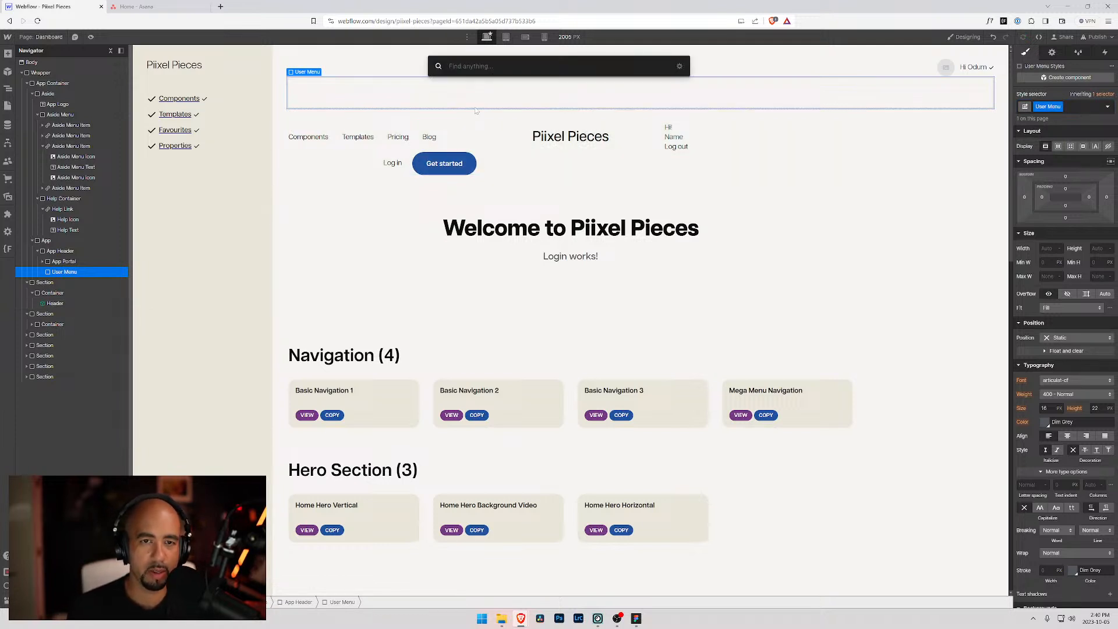
text(link)
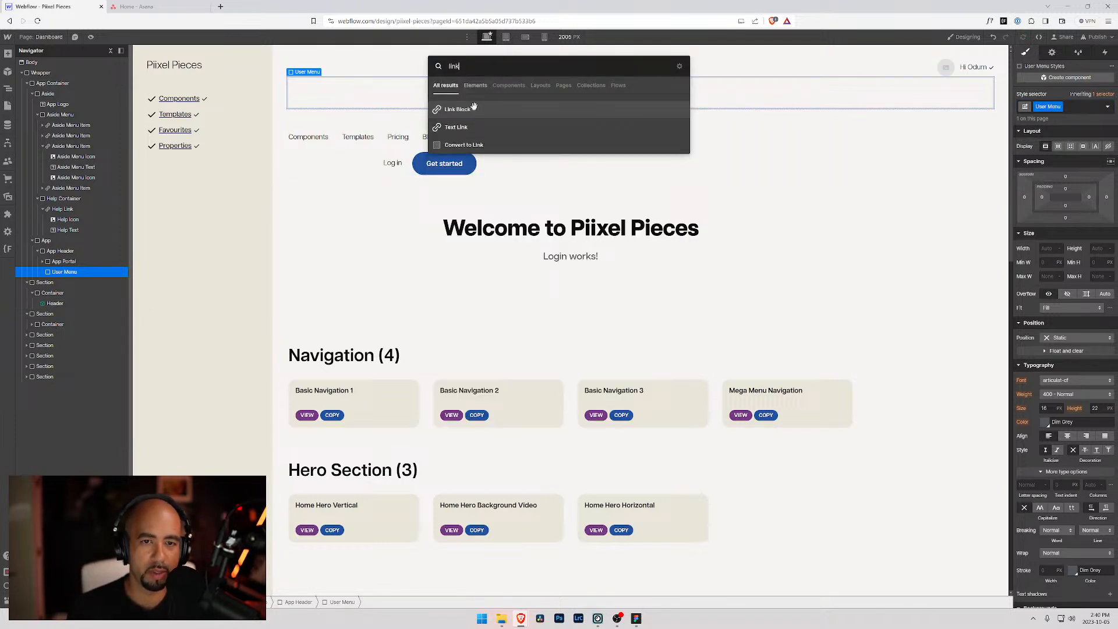
key(Down)
key(Return)
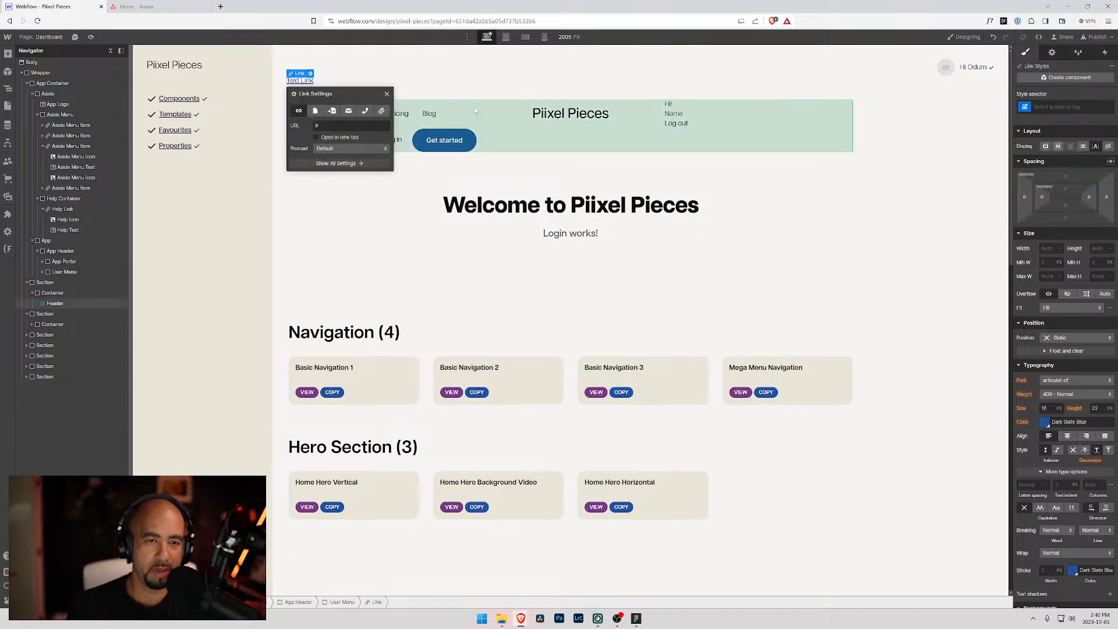
double_click(303, 81)
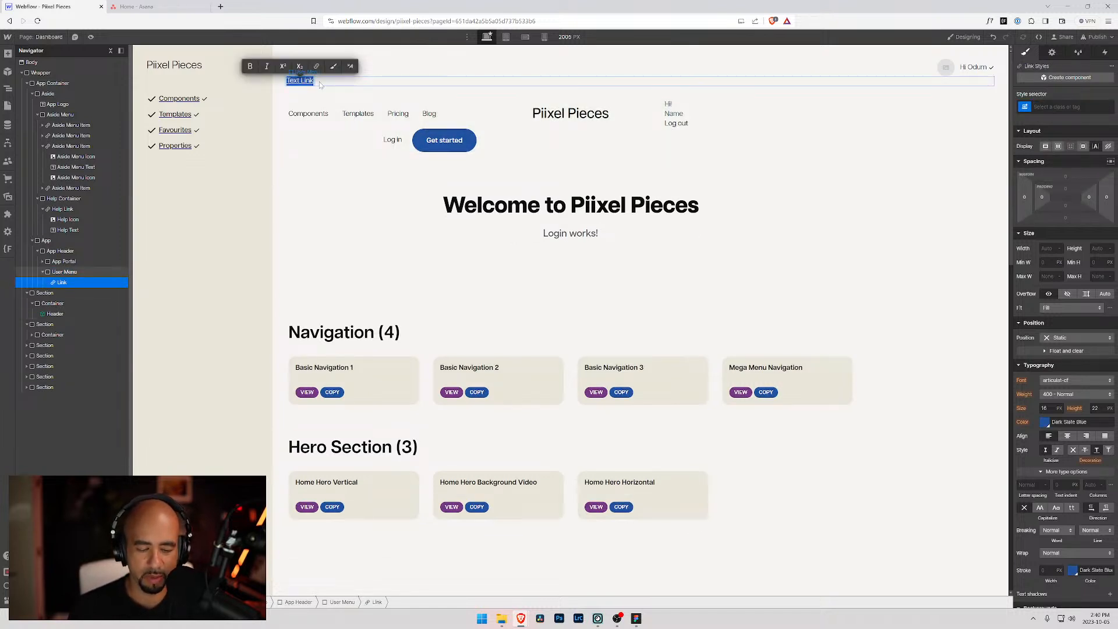
text(My)
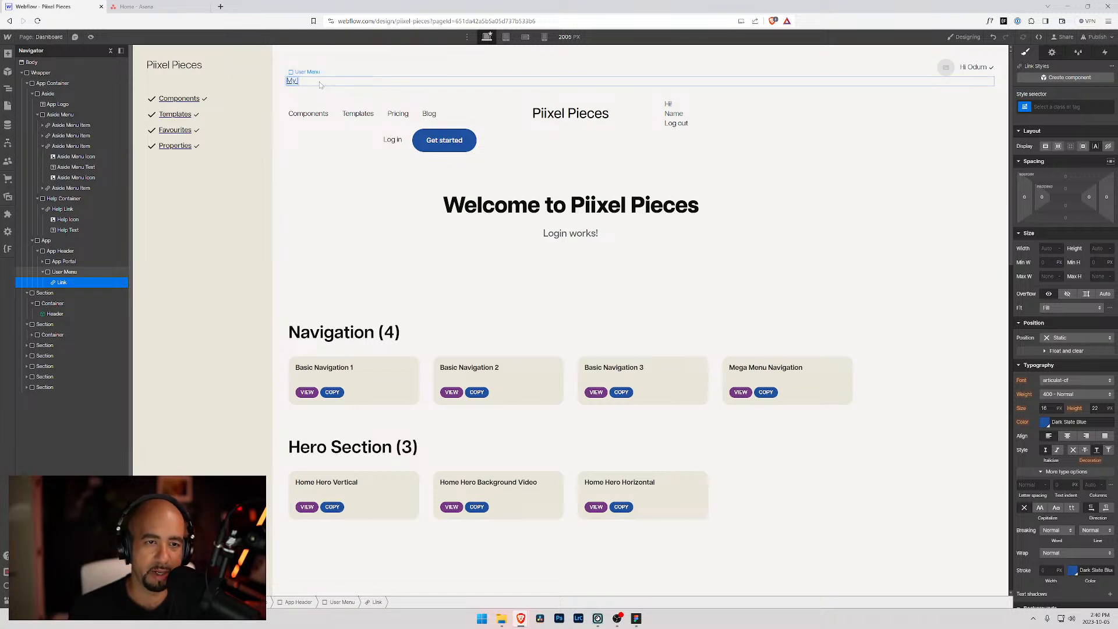
text( account)
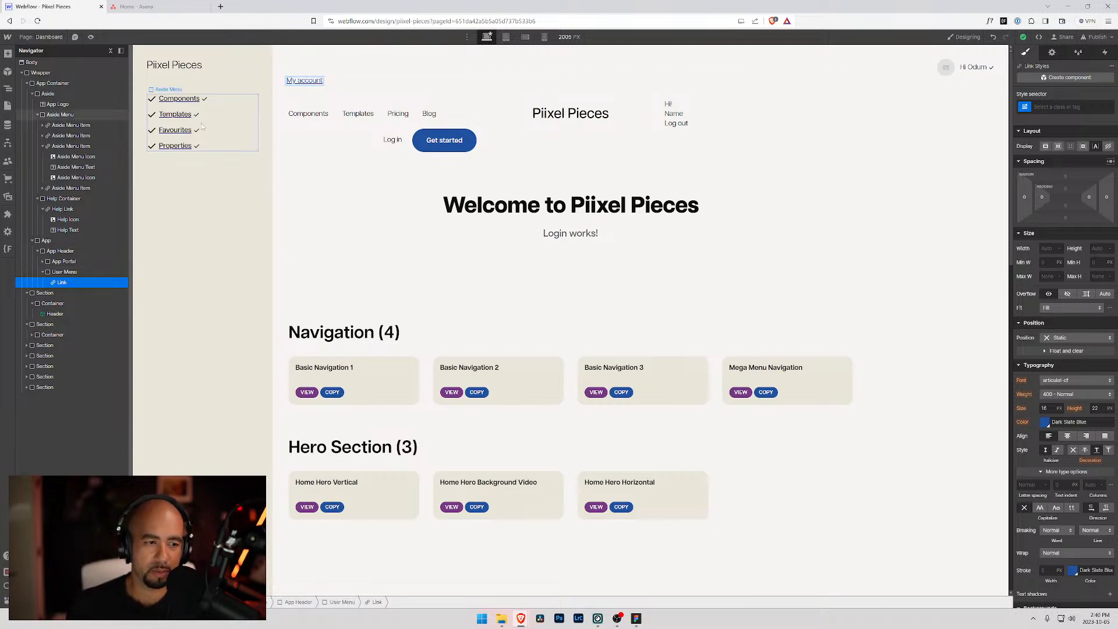
- Duplicate the "My account" link within User Menu and change the copy's text to "Logout"
click(62, 281)
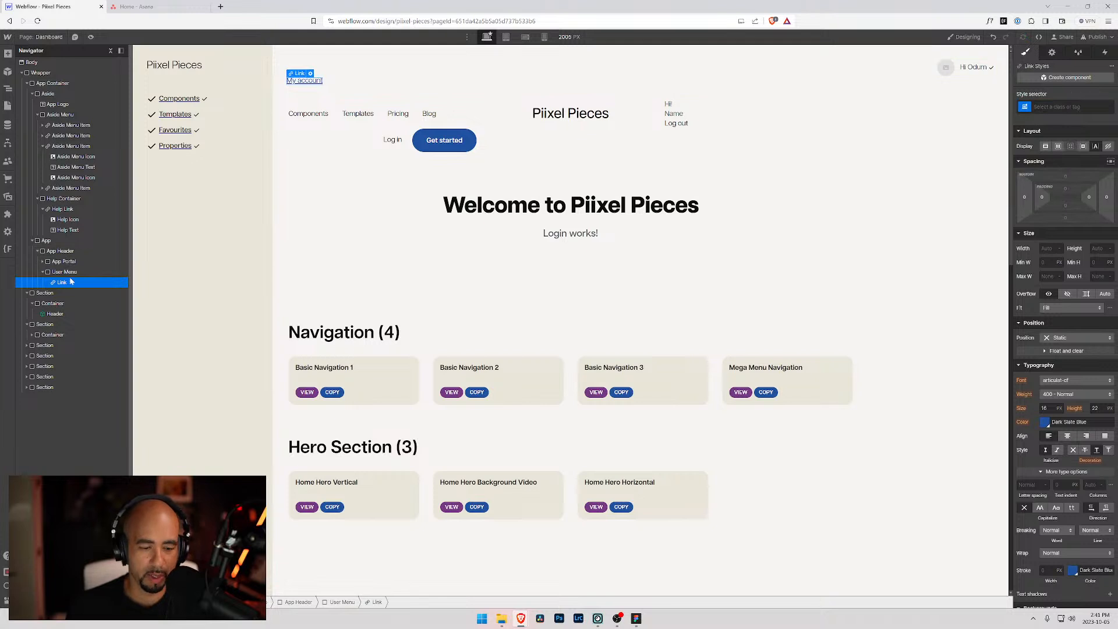
key(ctrl+c)
key(ctrl+v)
click(63, 293)
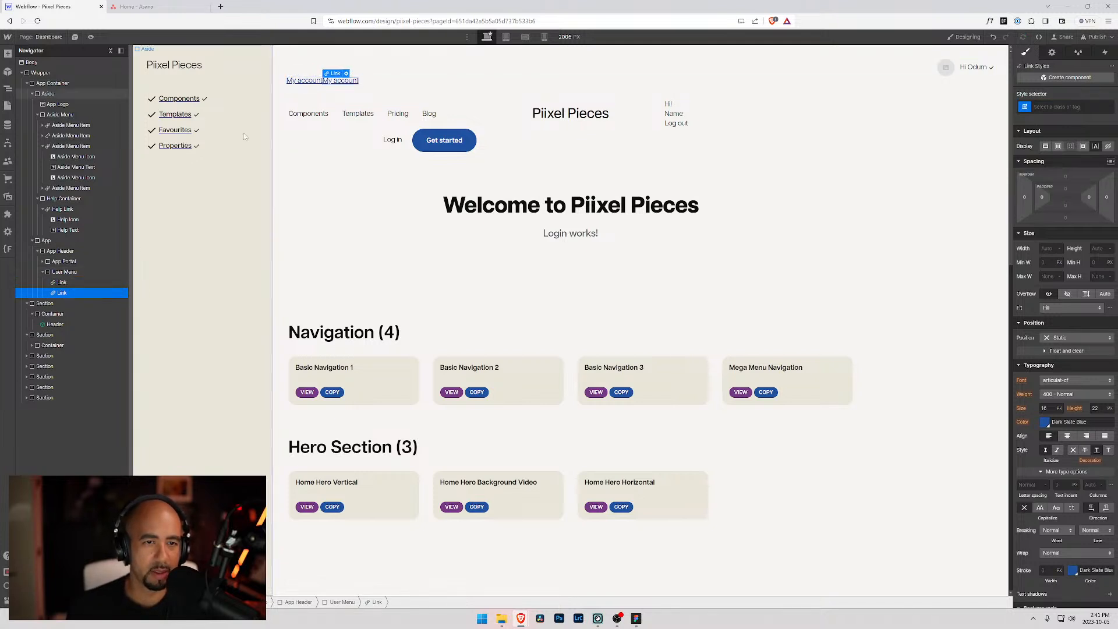
double_click(352, 81)
key(ctrl+a)
text(Logout)
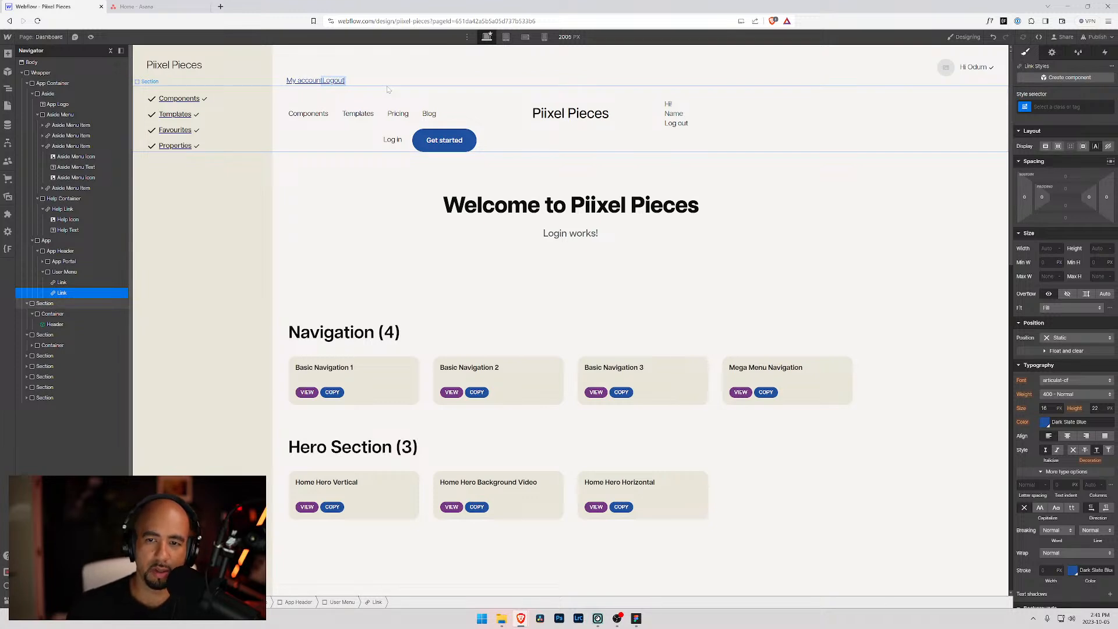
- Open the Header component and copy the custom attribute name data-ms-action from its "Log out" Nav Link
click(684, 126)
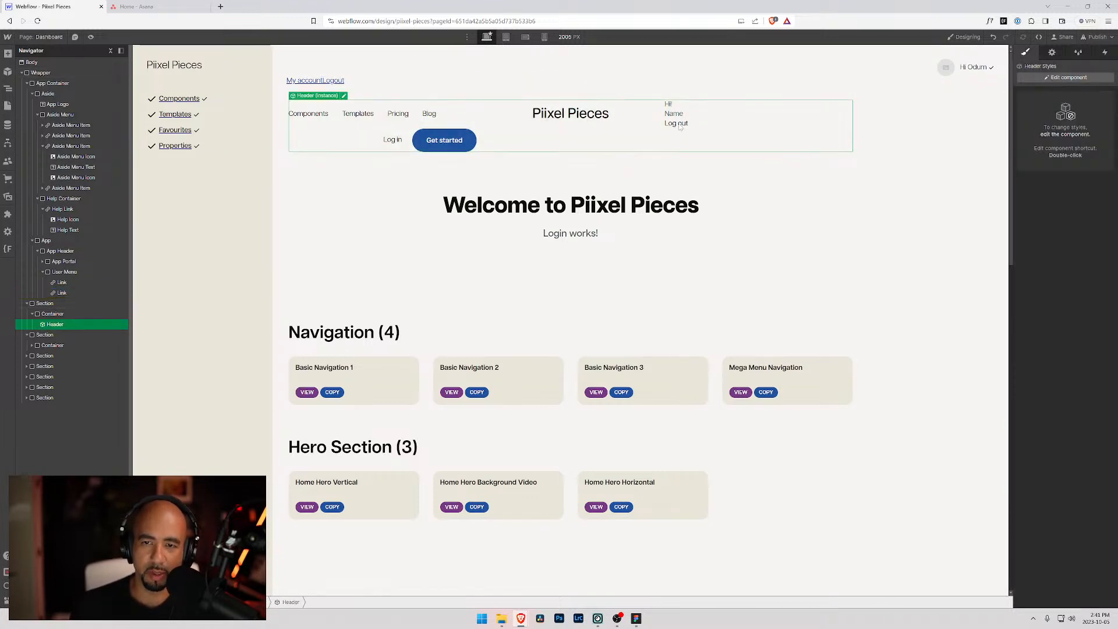
double_click(680, 126)
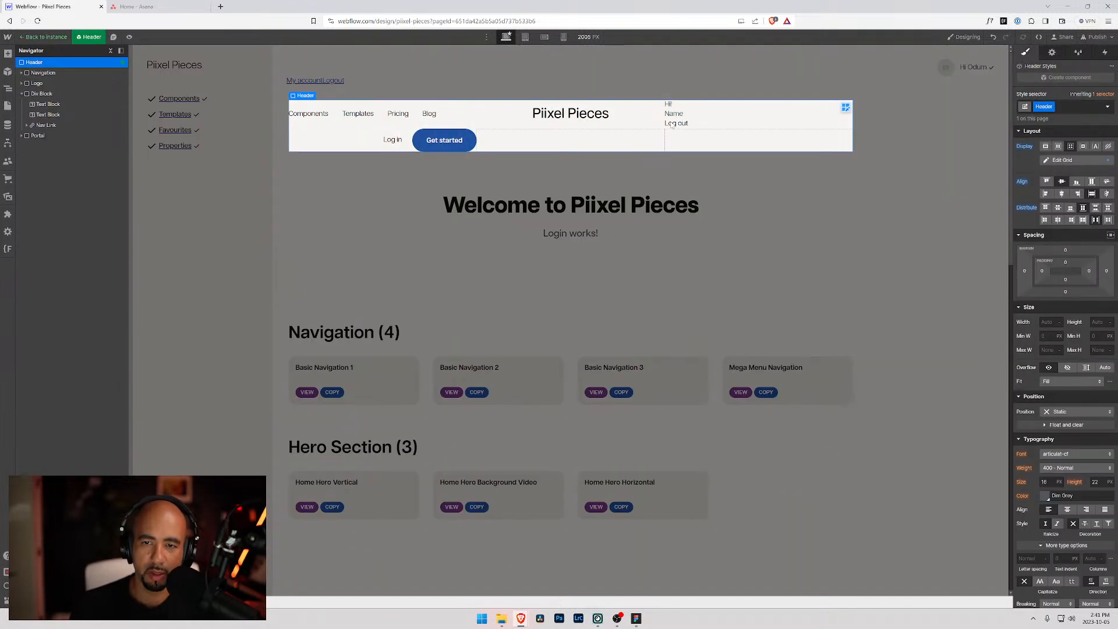
click(46, 126)
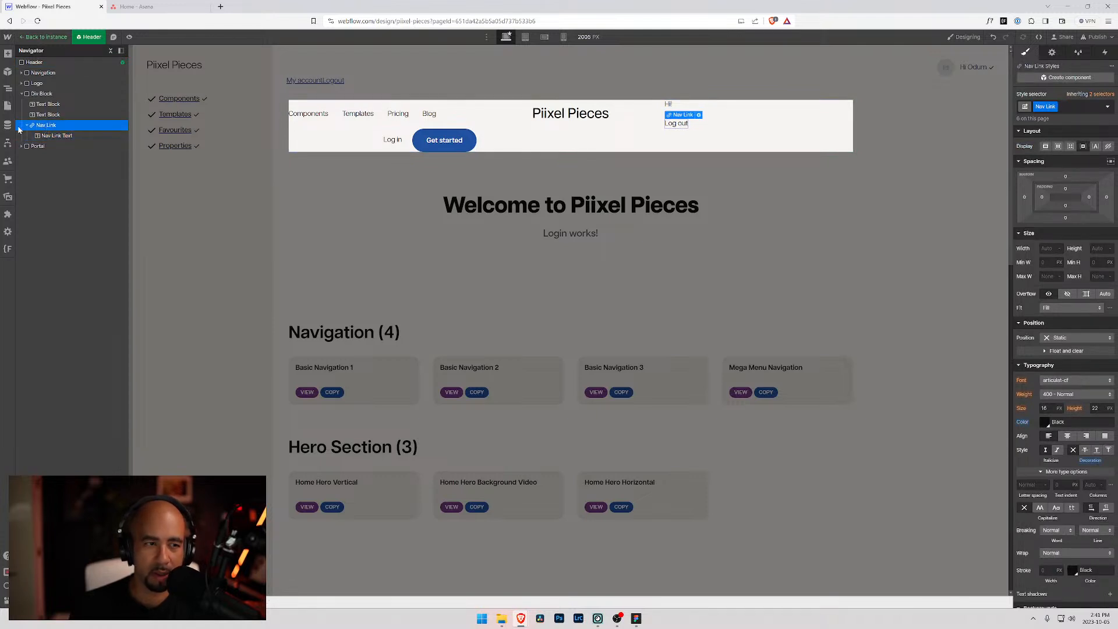
click(51, 136)
click(48, 127)
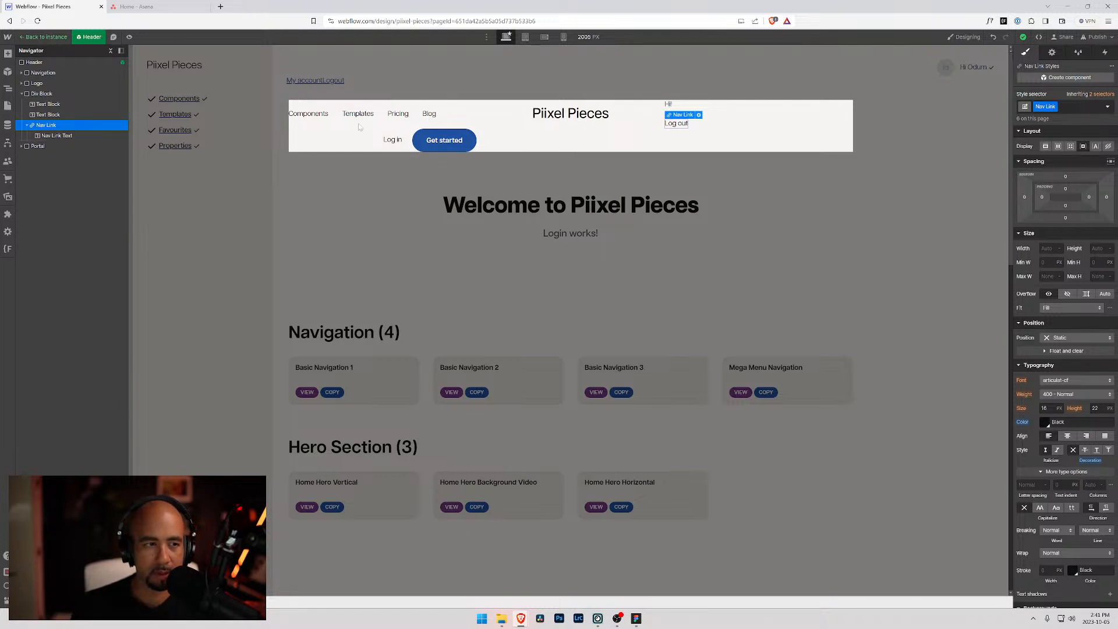
click(1054, 52)
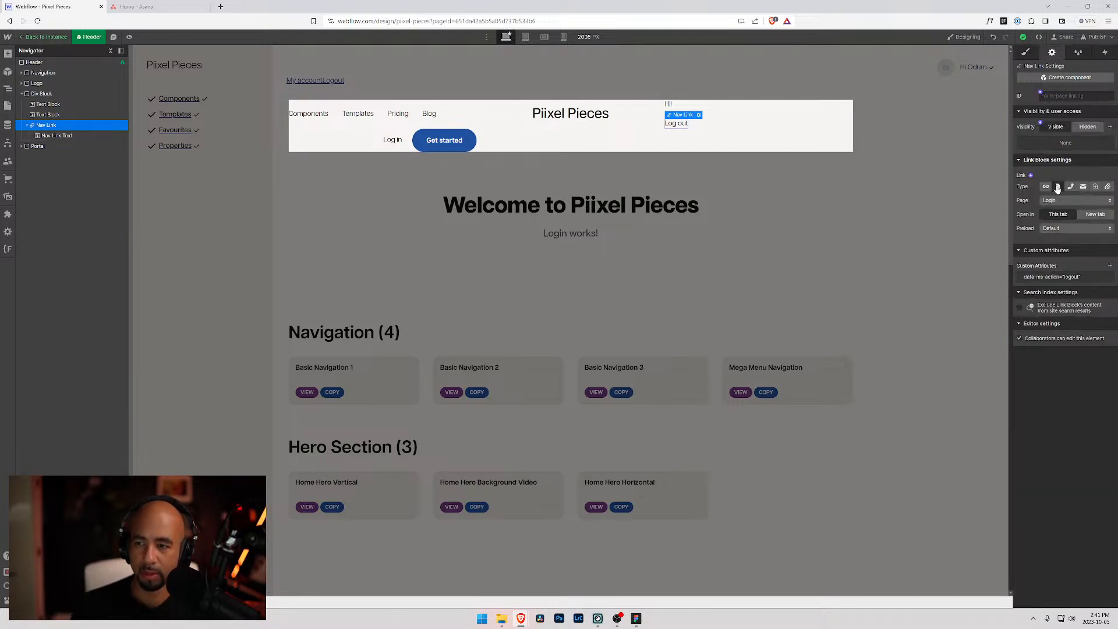
click(1044, 277)
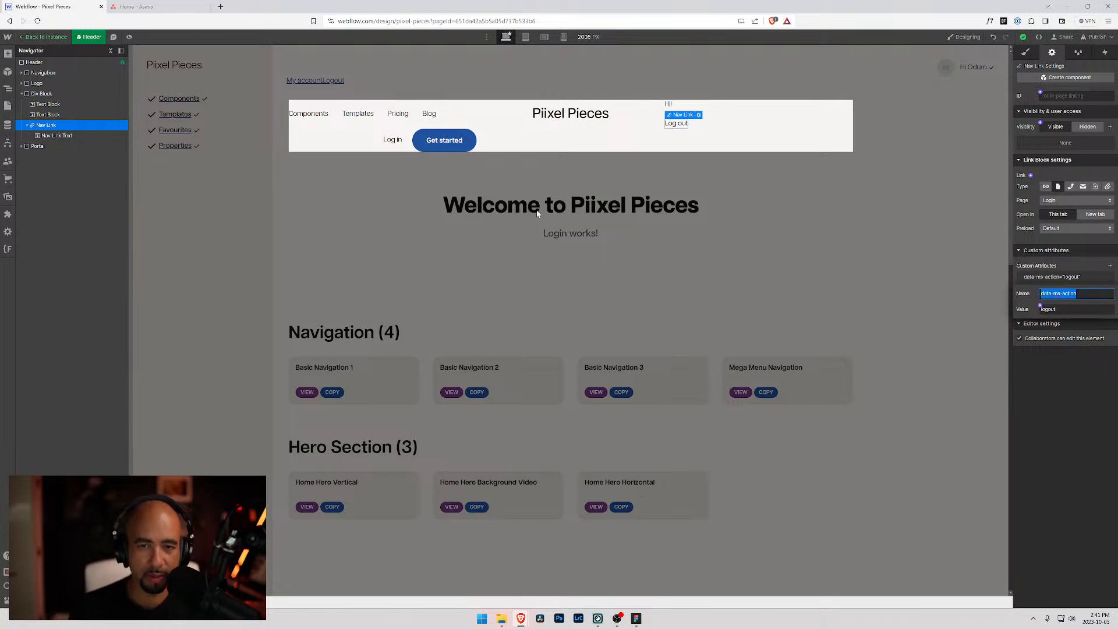
- Add the custom attribute data-ms-action with the value logout to the Logout link in User Menu
click(343, 80)
click(341, 80)
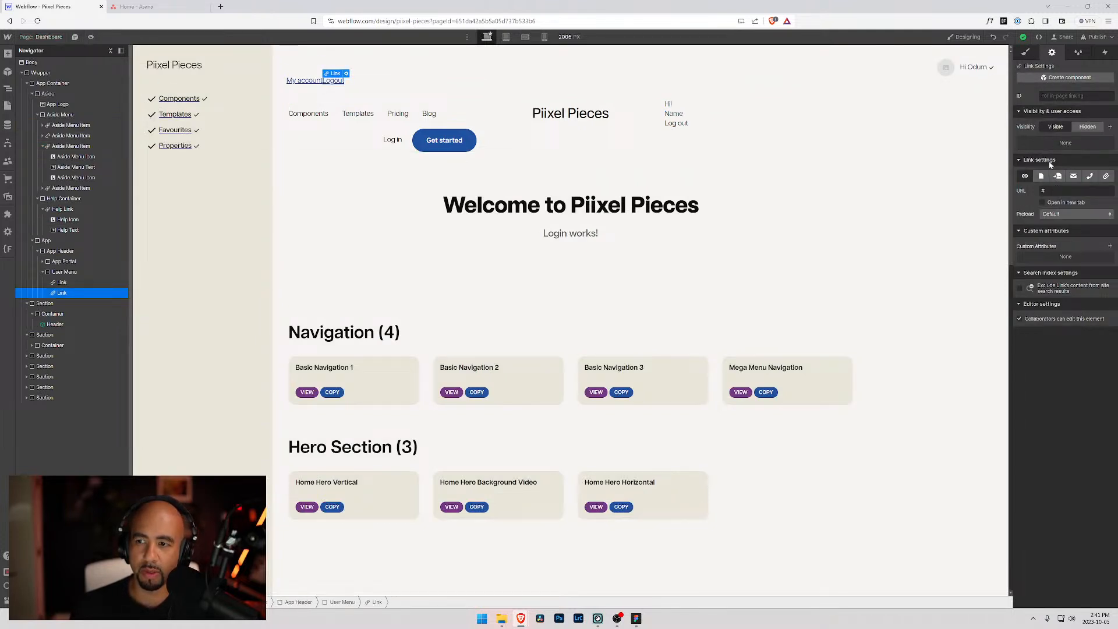
click(1110, 248)
key(ctrl+v)
key(Tab)
text(logo)
key(Return)
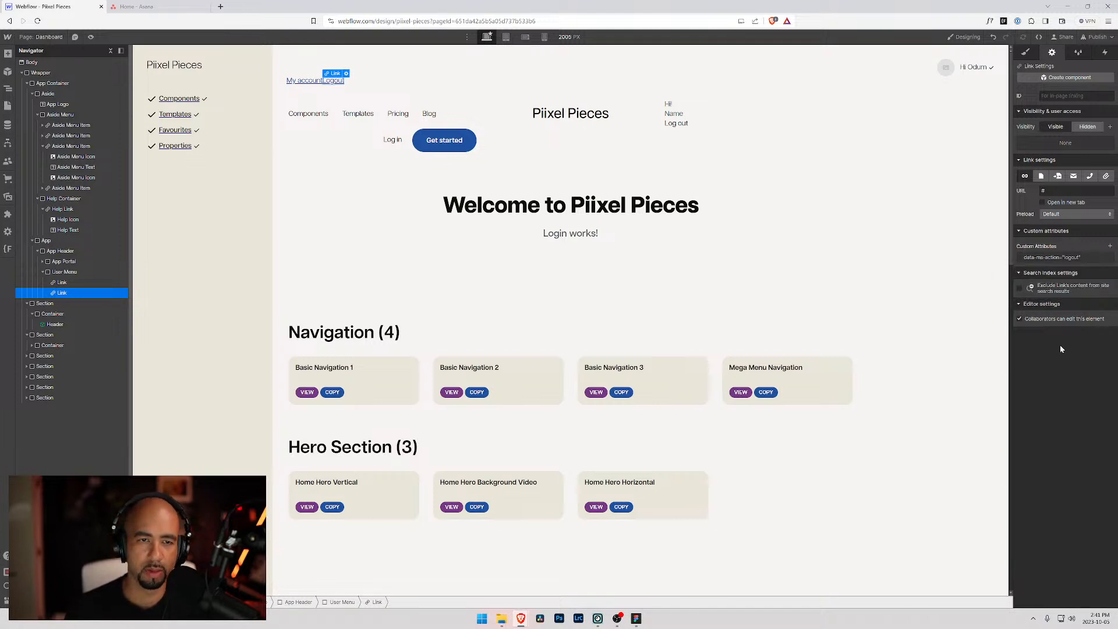
- Create the class User Menu Link on the "My account" link
click(63, 282)
click(64, 273)
click(63, 283)
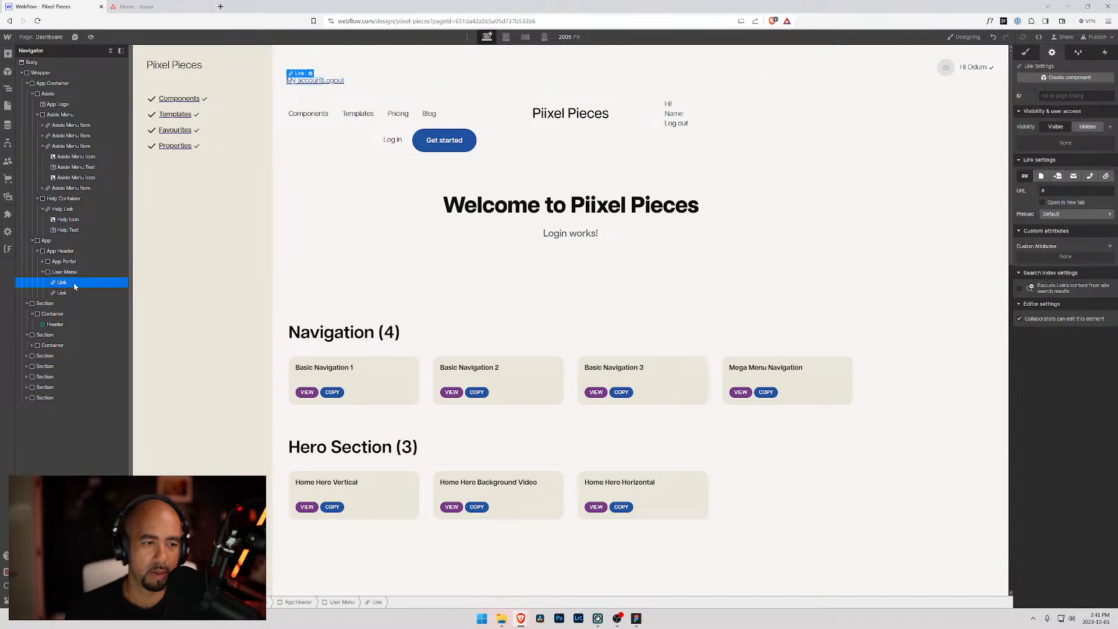
click(1026, 52)
click(1055, 106)
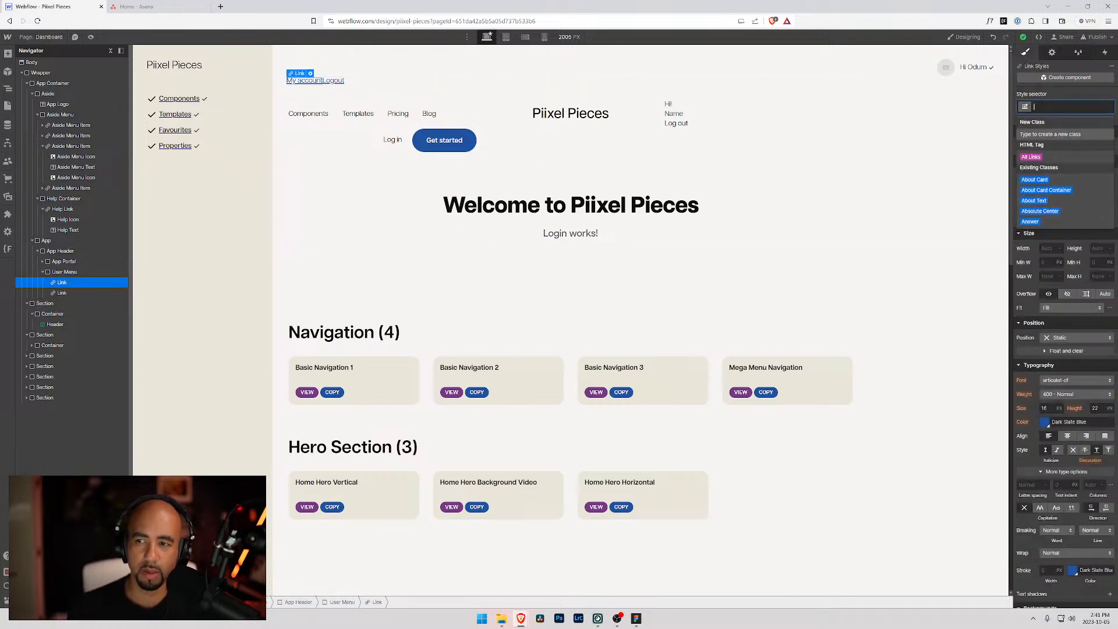
text(User Menu Lin)
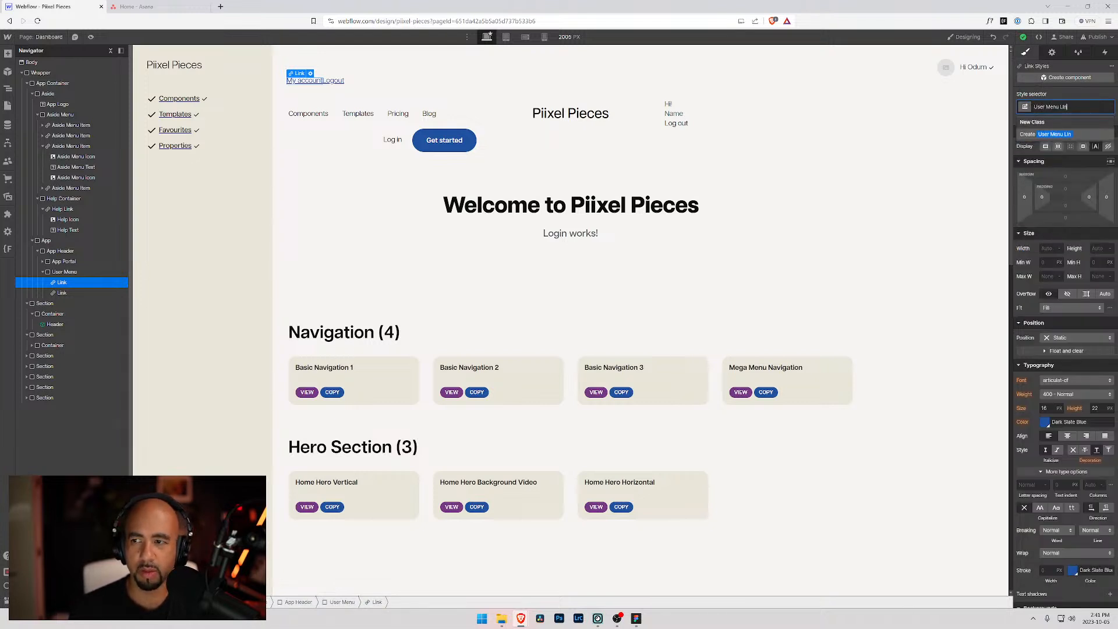
text(k)
key(Return)
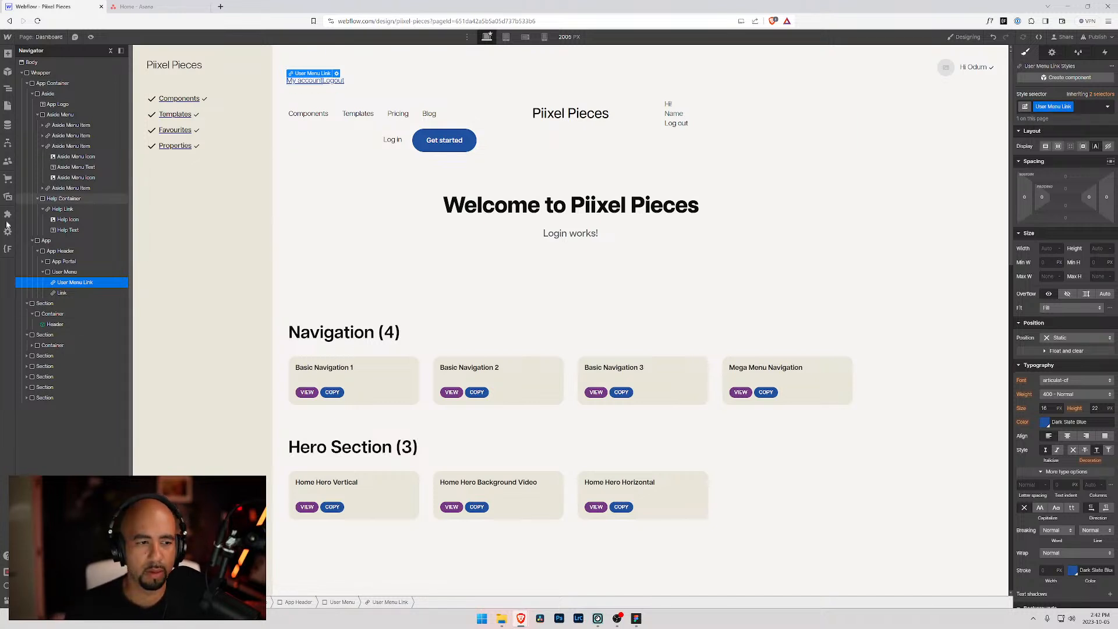
- Apply the existing User Menu Link class to the Logout link
click(333, 80)
click(1065, 106)
text(User)
key(Down)
key(Down)
key(Down)
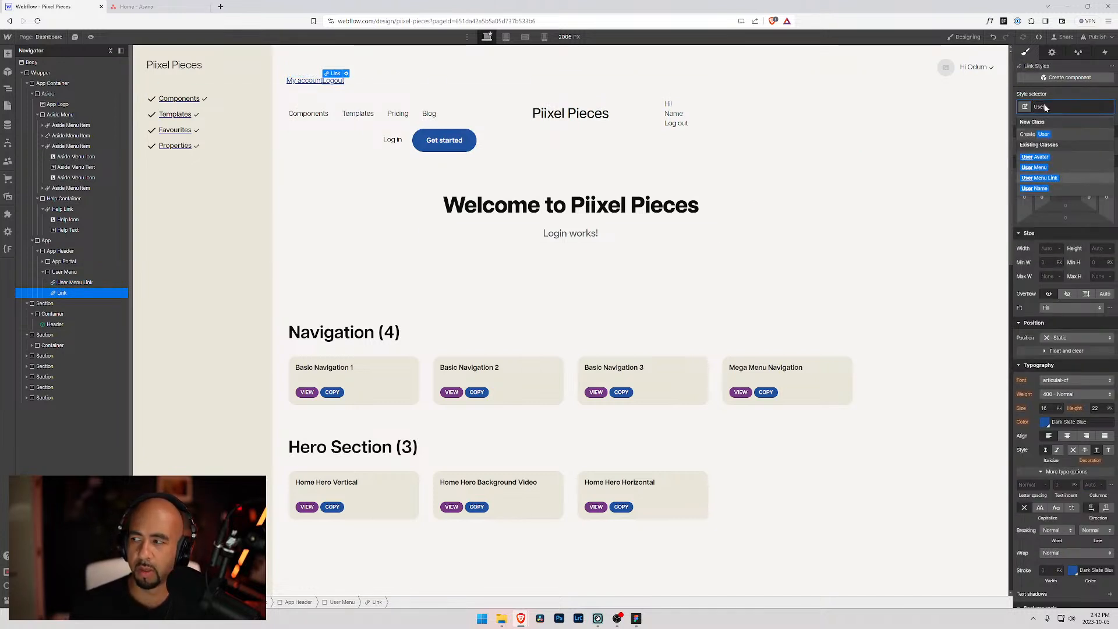
key(Return)
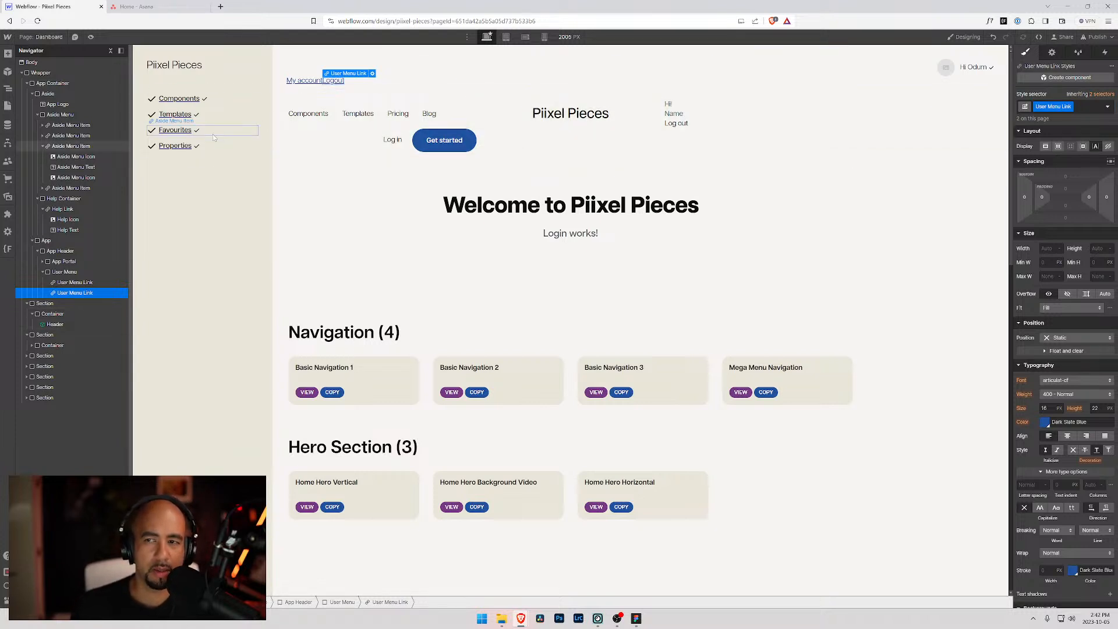
- Set the App Header's position to Relative
click(513, 84)
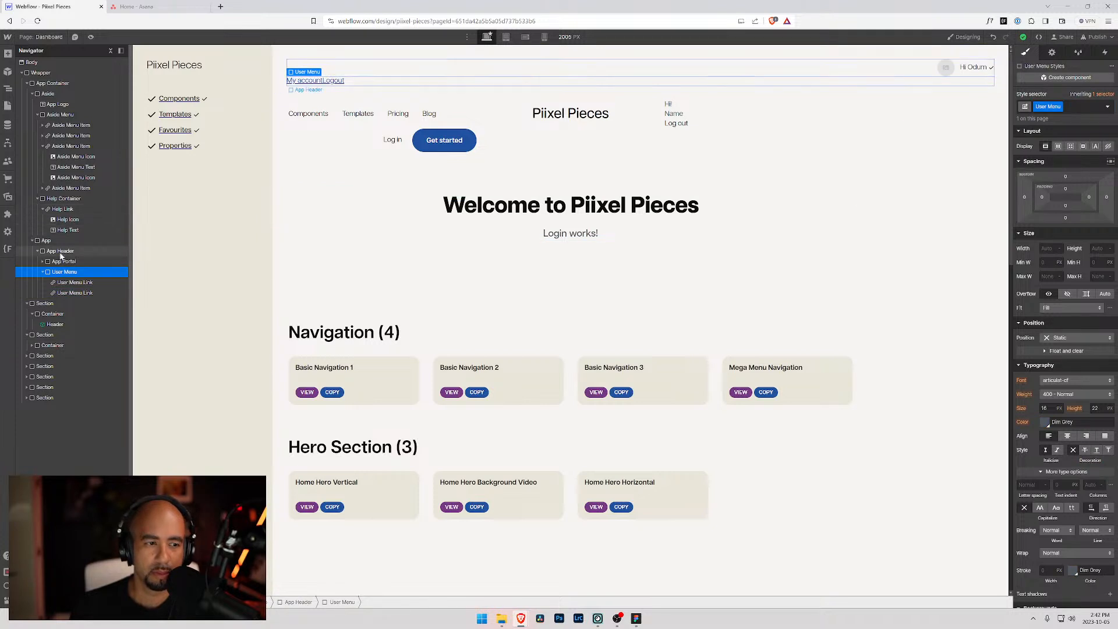
click(43, 273)
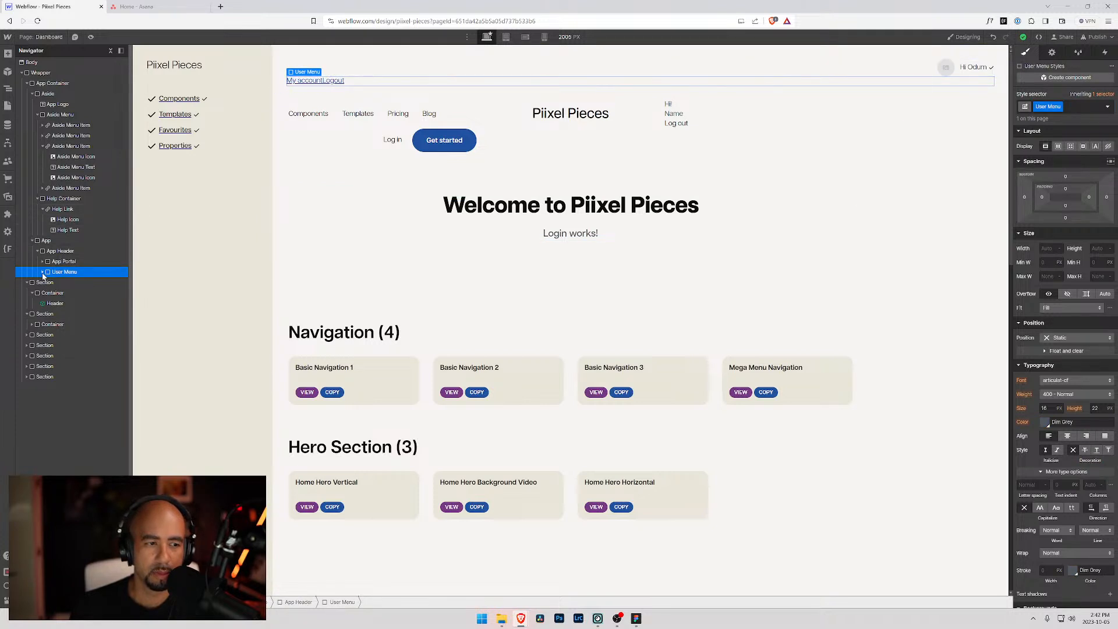
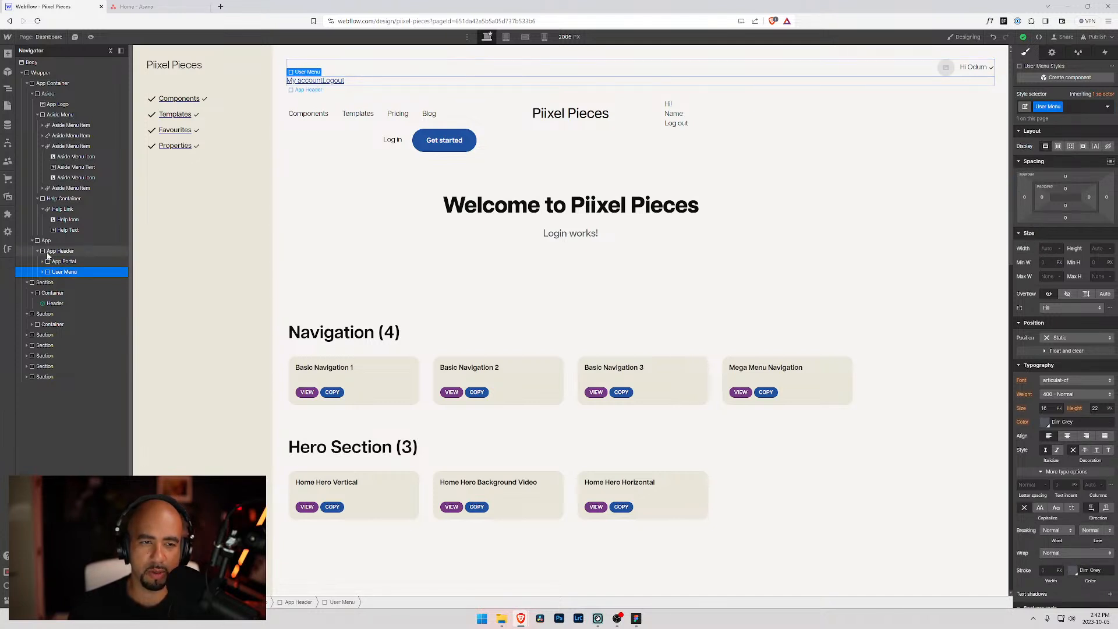
click(60, 251)
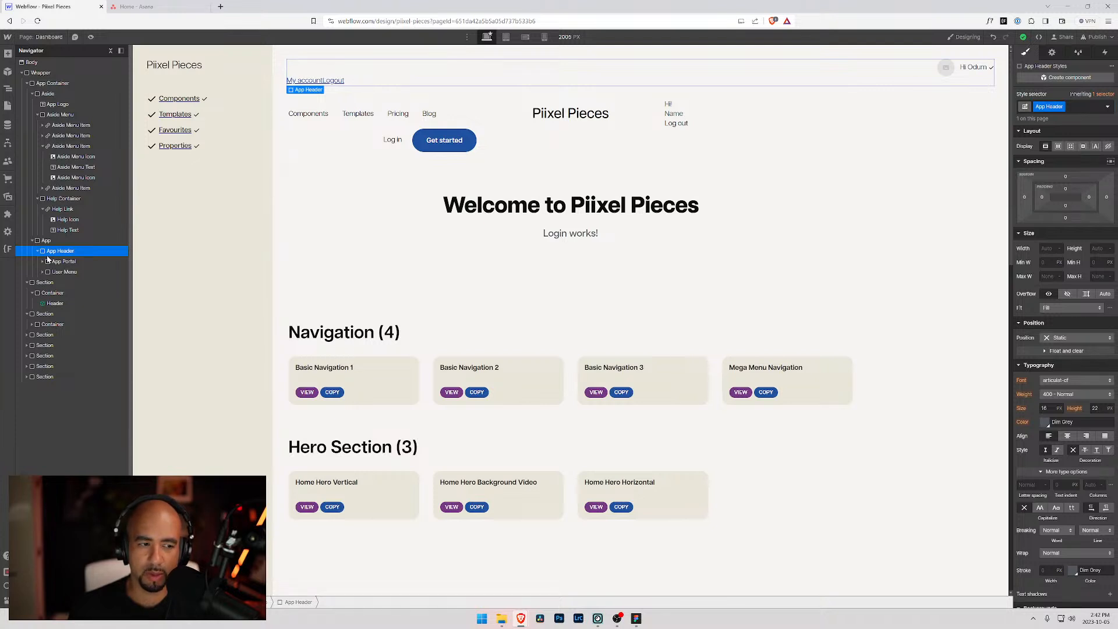
click(51, 272)
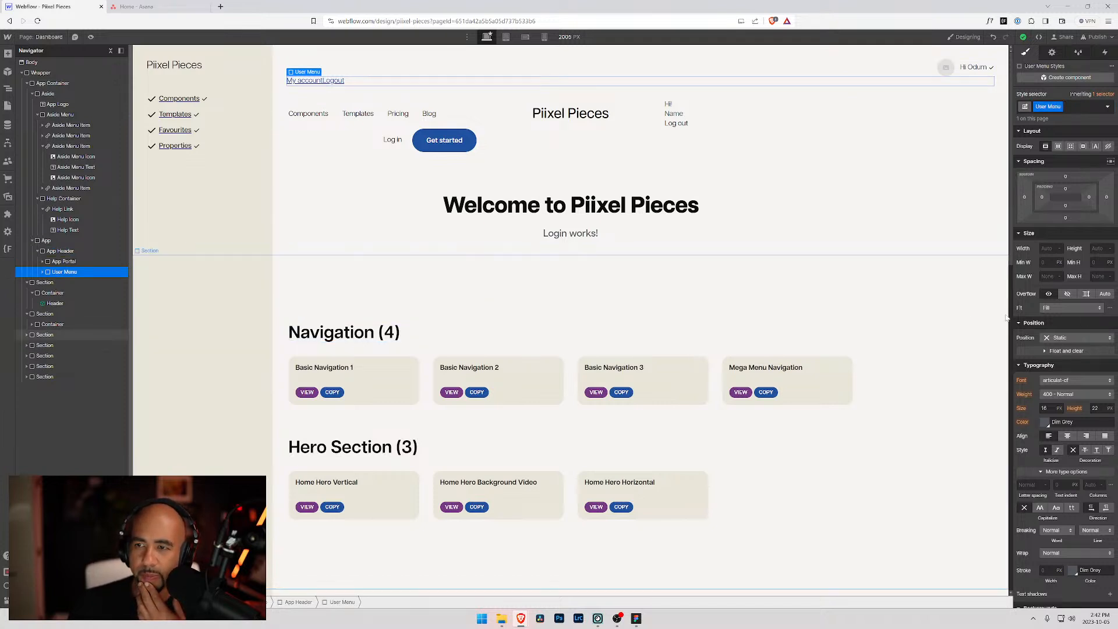
click(49, 252)
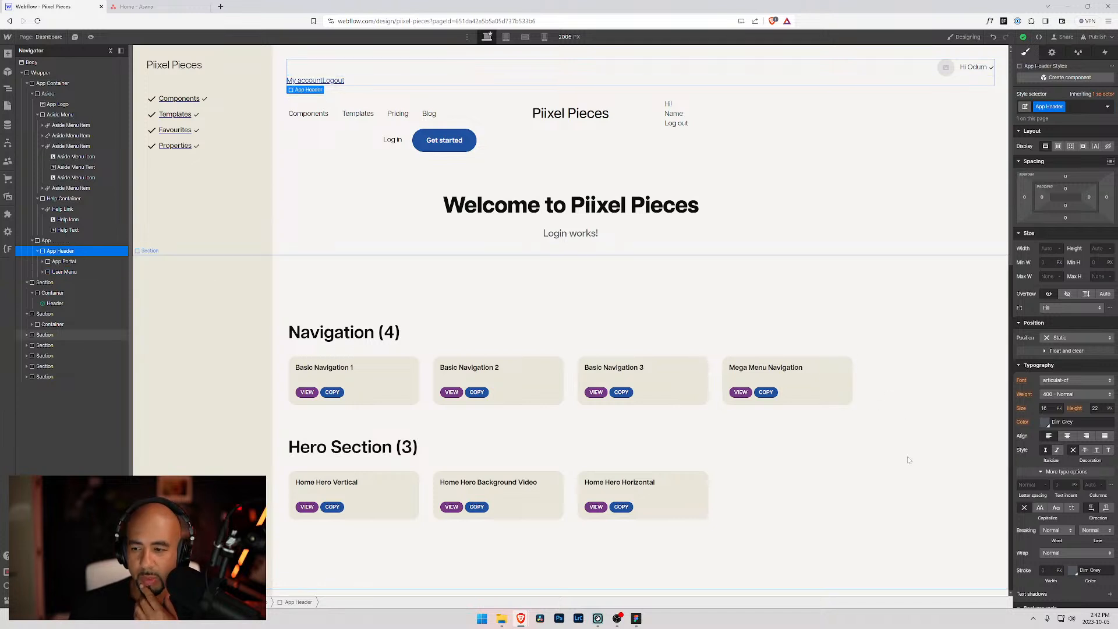
click(1071, 338)
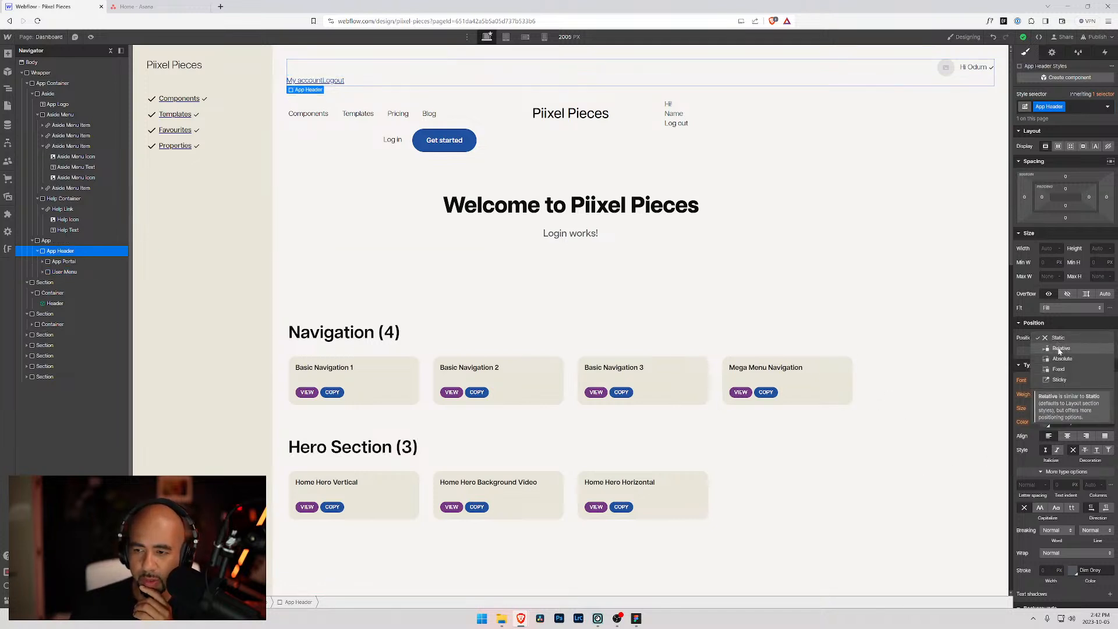
- Position the User Menu absolutely within App Header with a right offset of 0
click(60, 272)
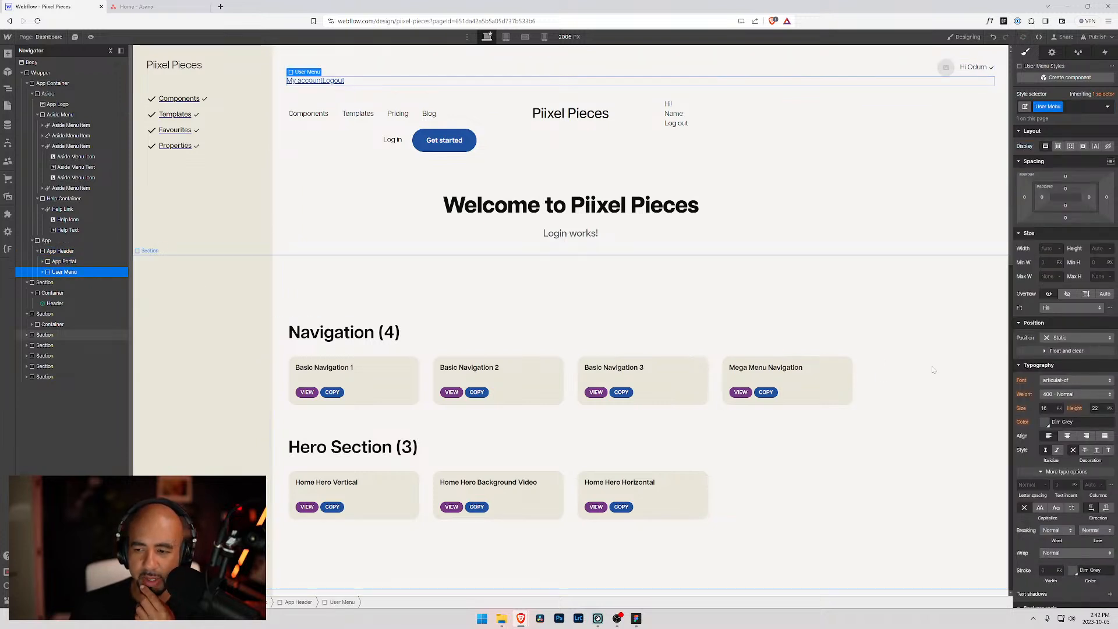
click(1061, 340)
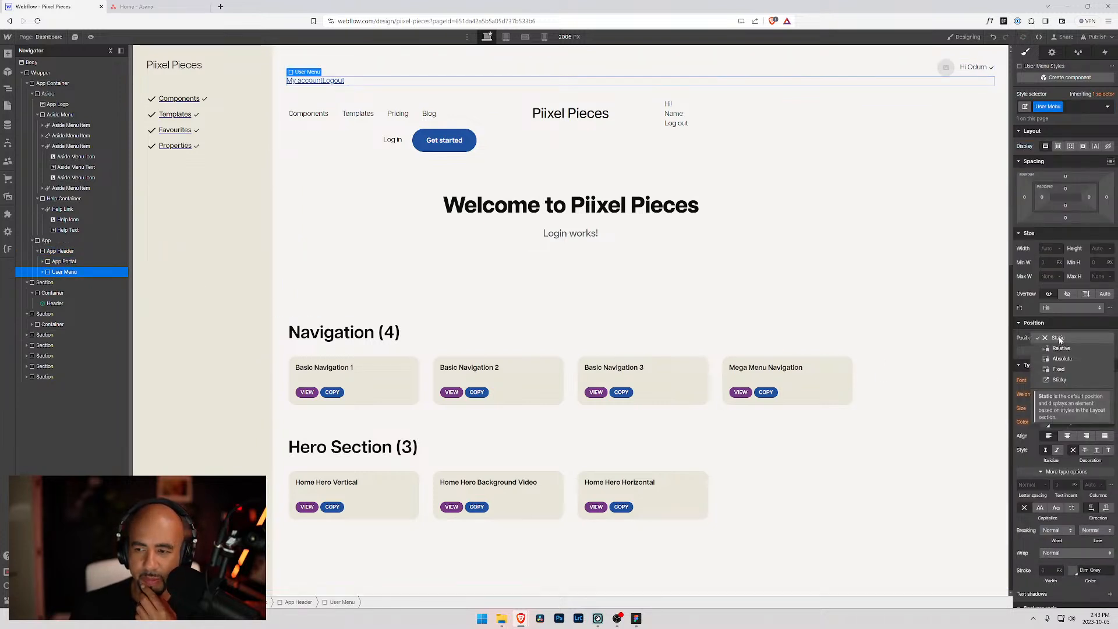
click(1059, 369)
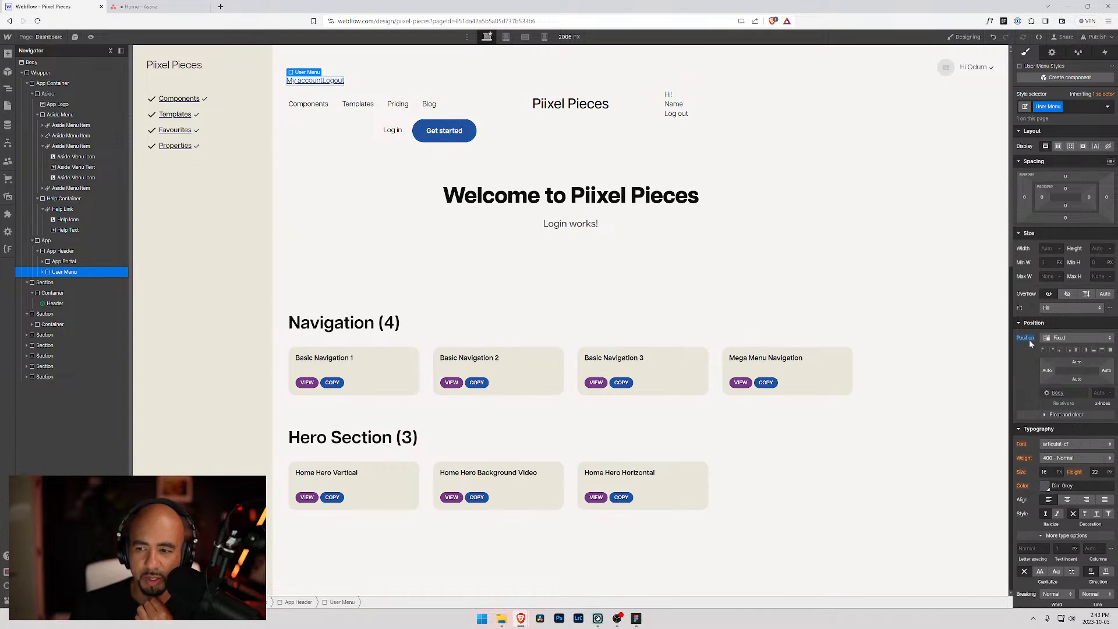
click(1106, 373)
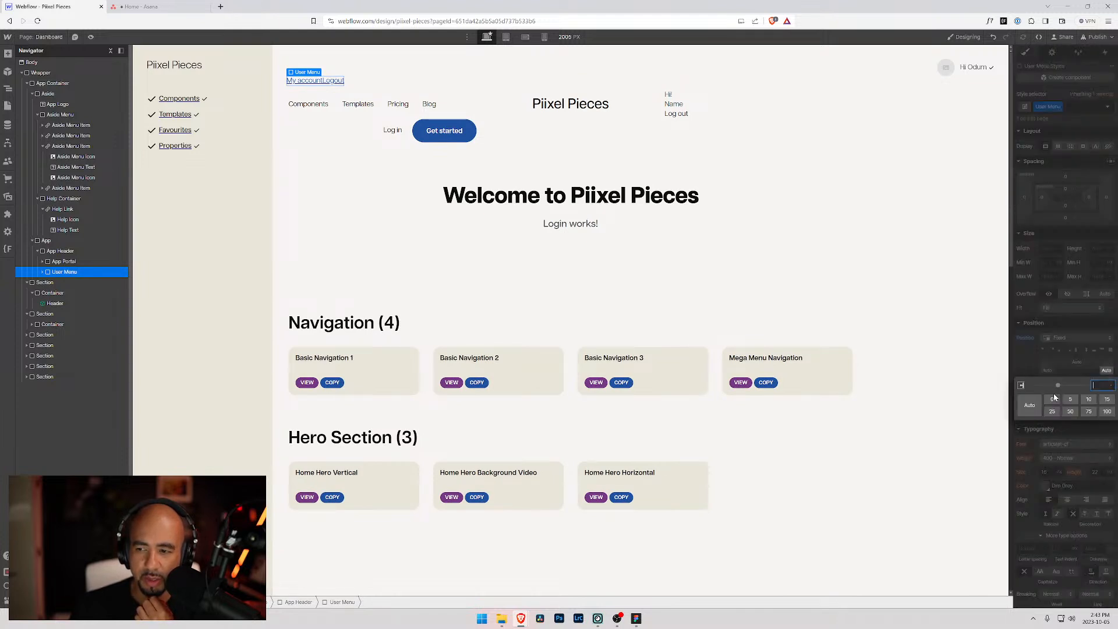
click(1052, 400)
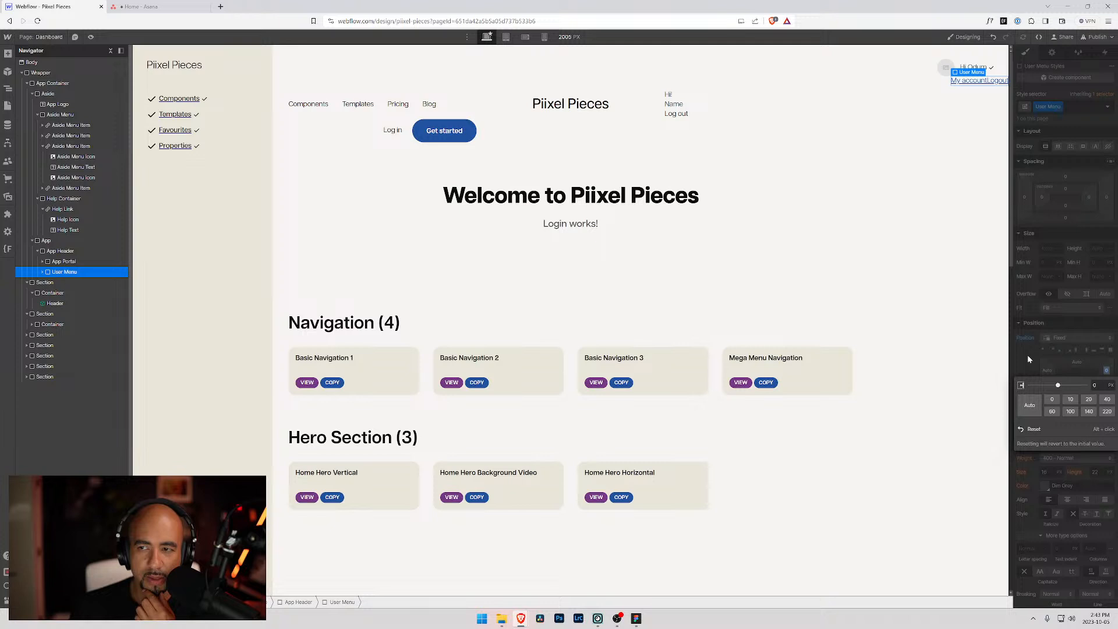
click(1070, 338)
click(1071, 338)
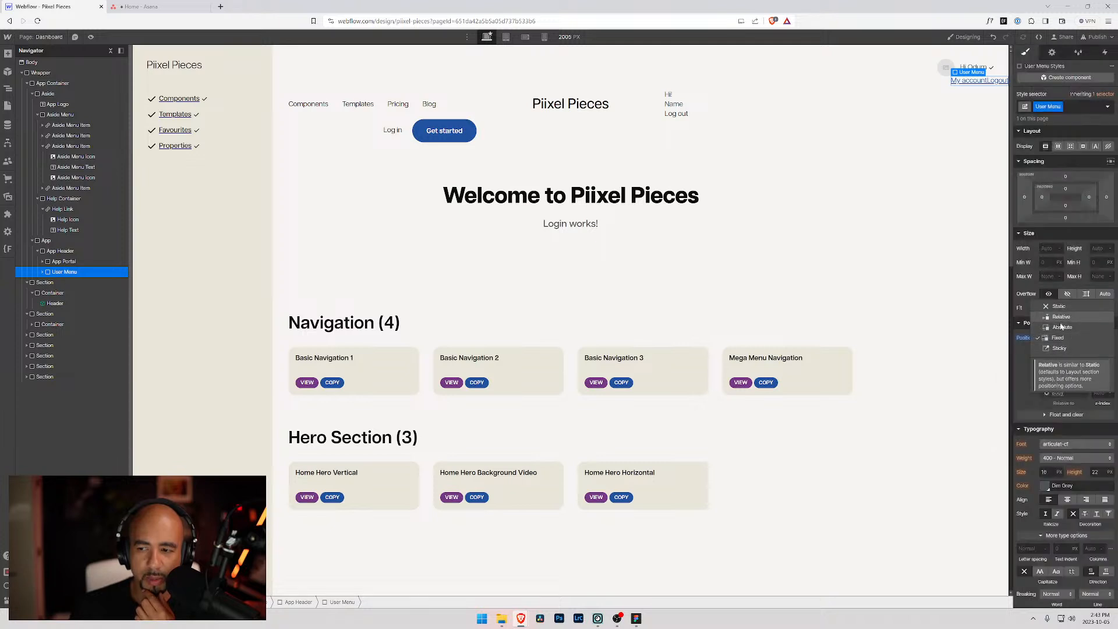
click(1061, 326)
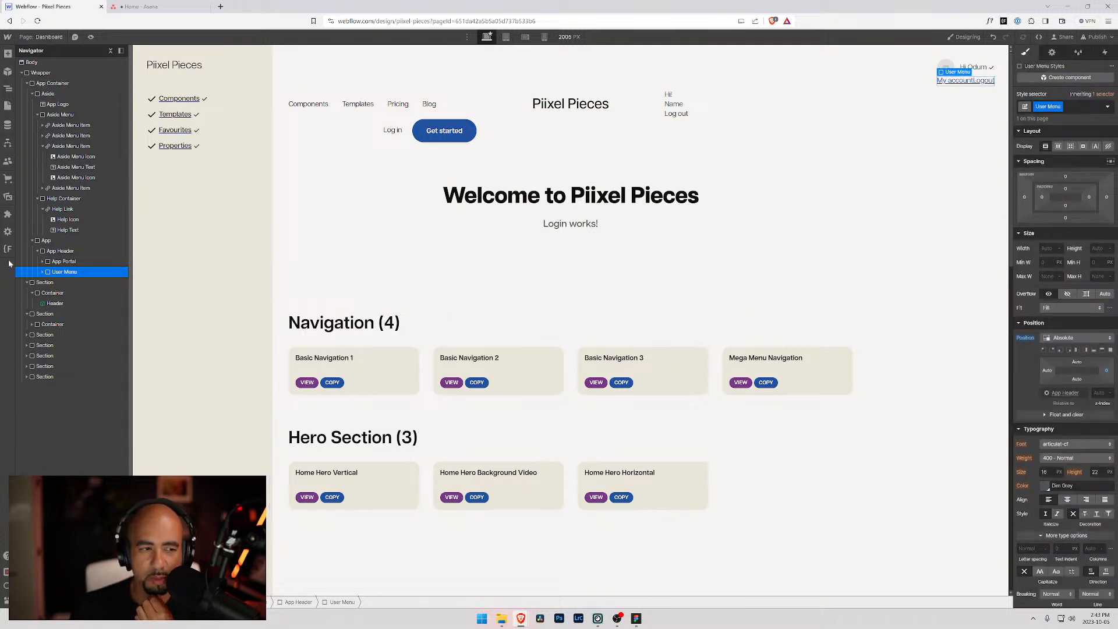
- Give the User Menu 2rem of padding on all four sides
scroll(583, 251, down, 3)
scroll(640, 250, up, 3)
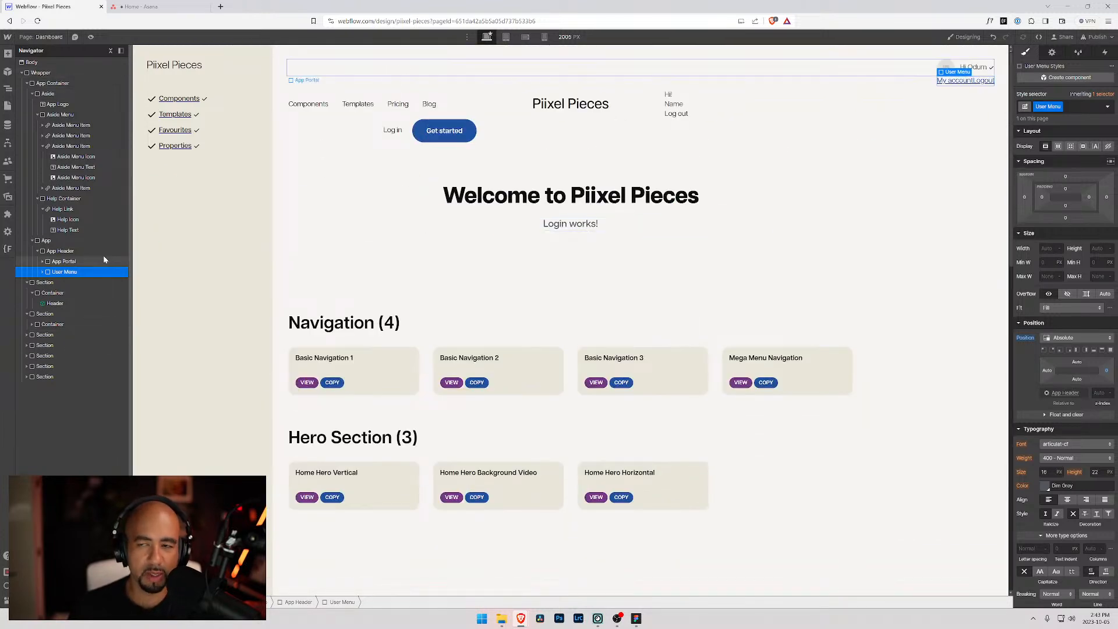
click(41, 273)
click(42, 274)
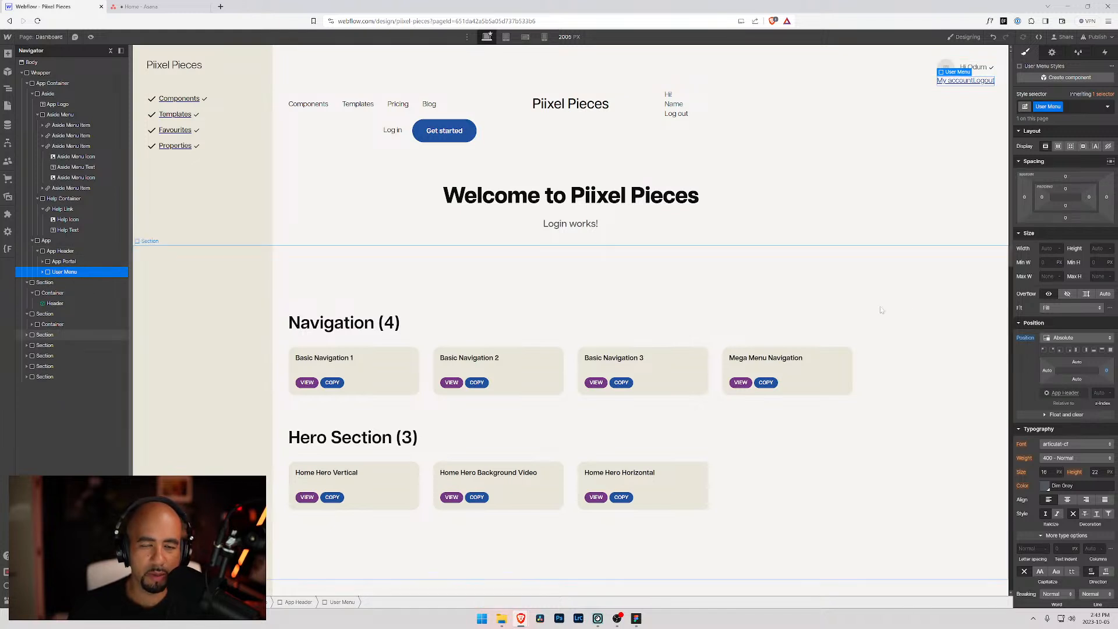
click(1066, 188)
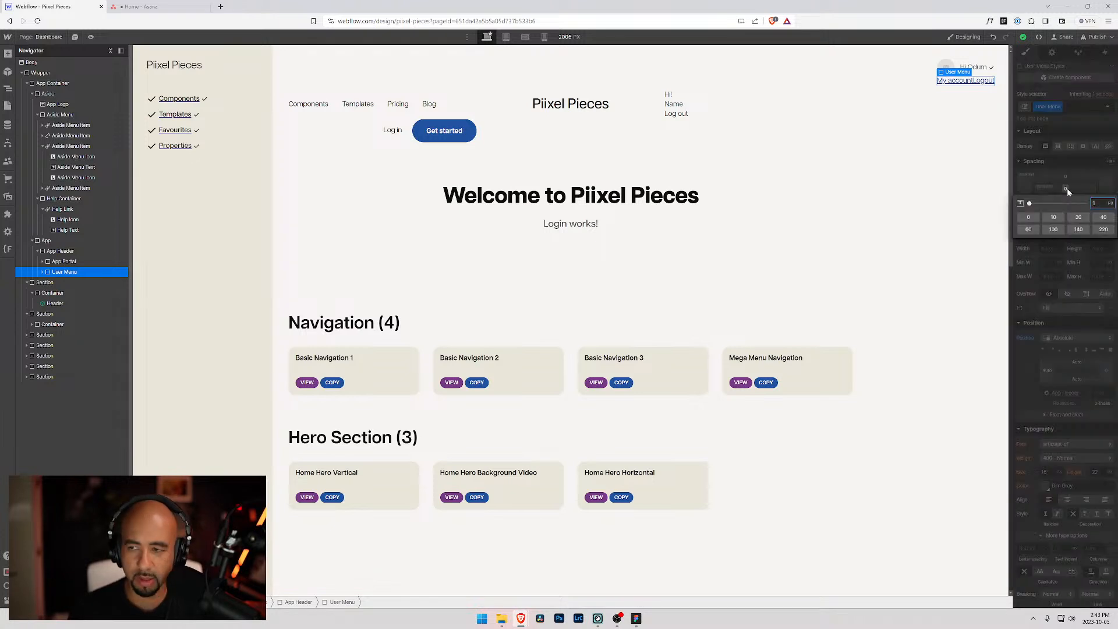
text(2rem)
key(Return)
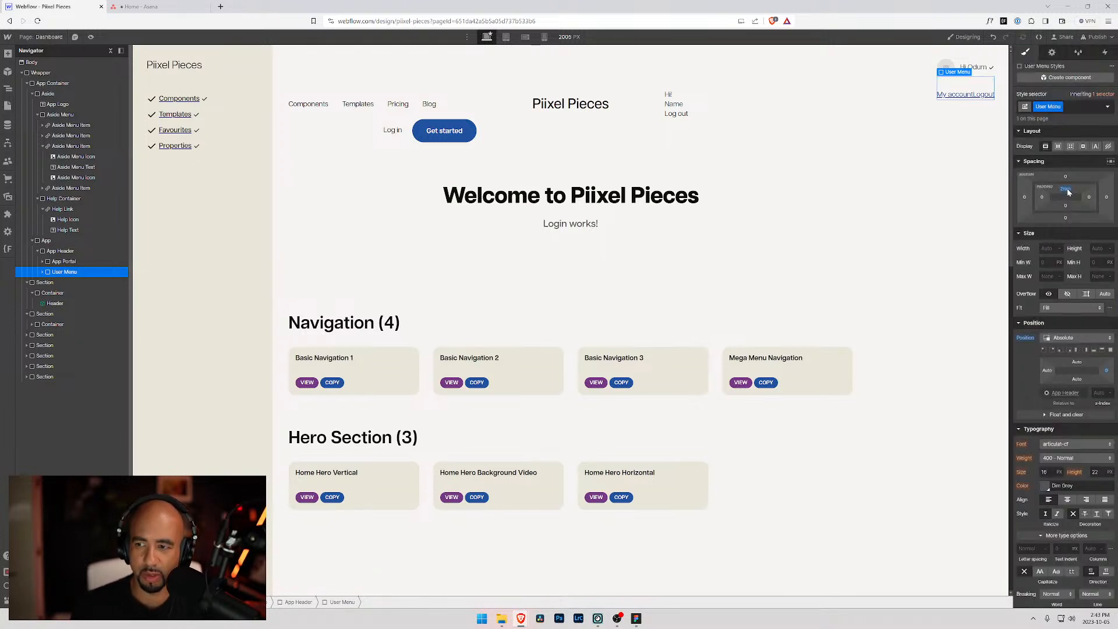
shift+click(1066, 189)
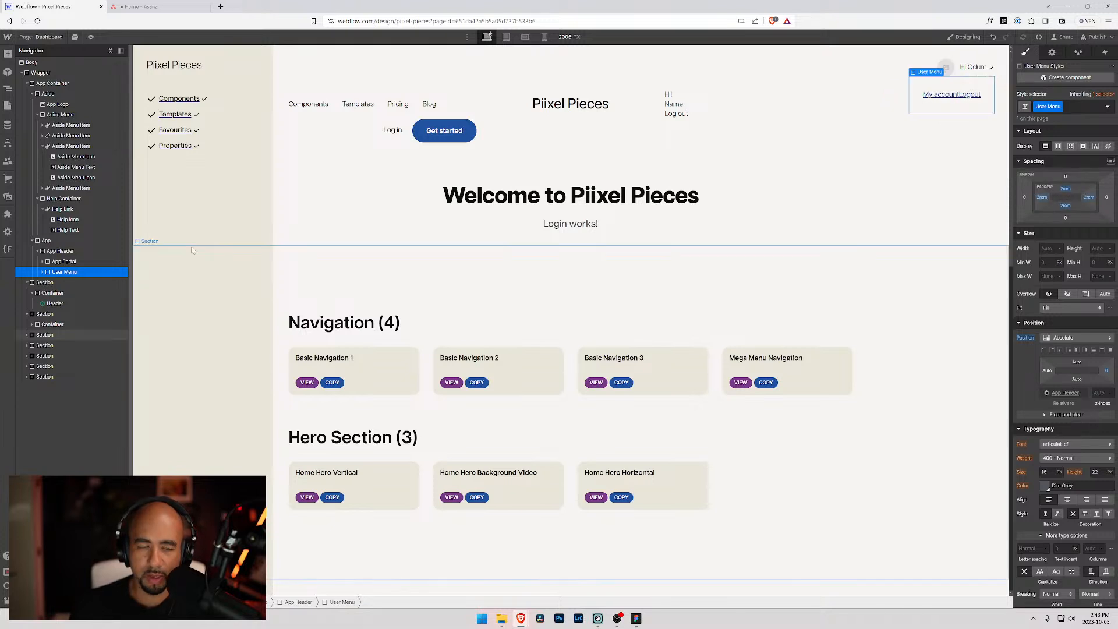
- Lay out the User Menu as a vertical flexbox with a 0.5rem gap between its links
click(42, 273)
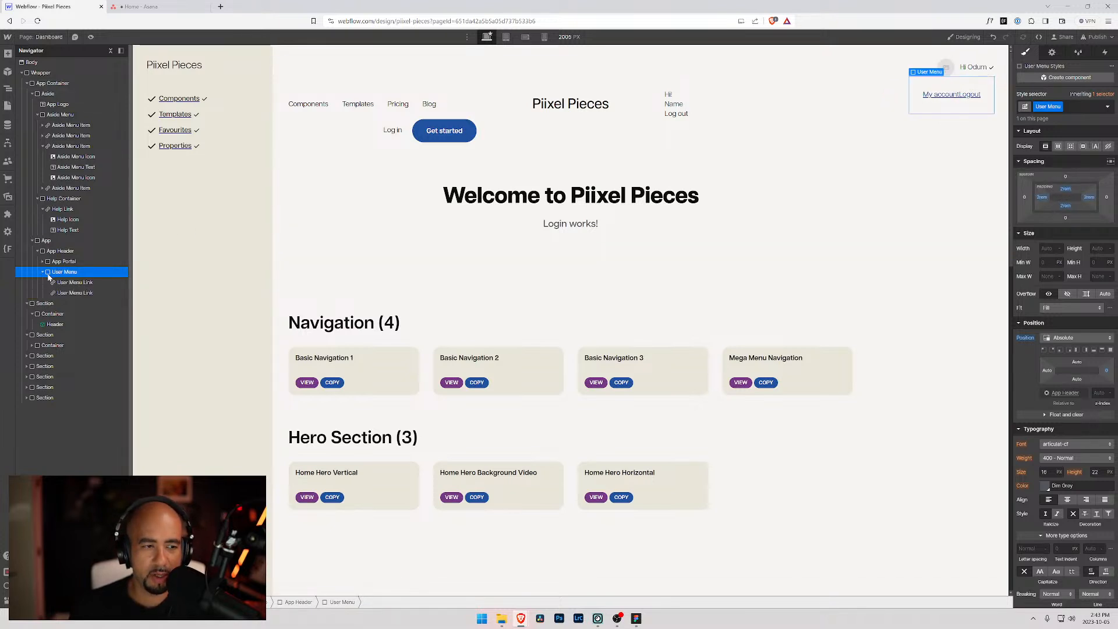
click(1058, 146)
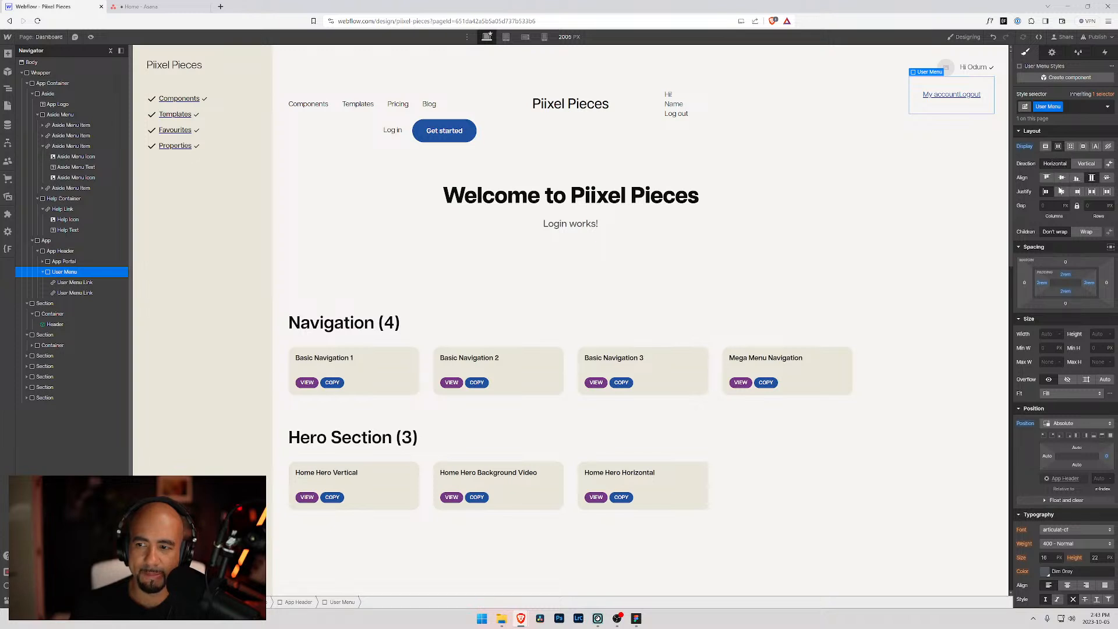
click(1079, 166)
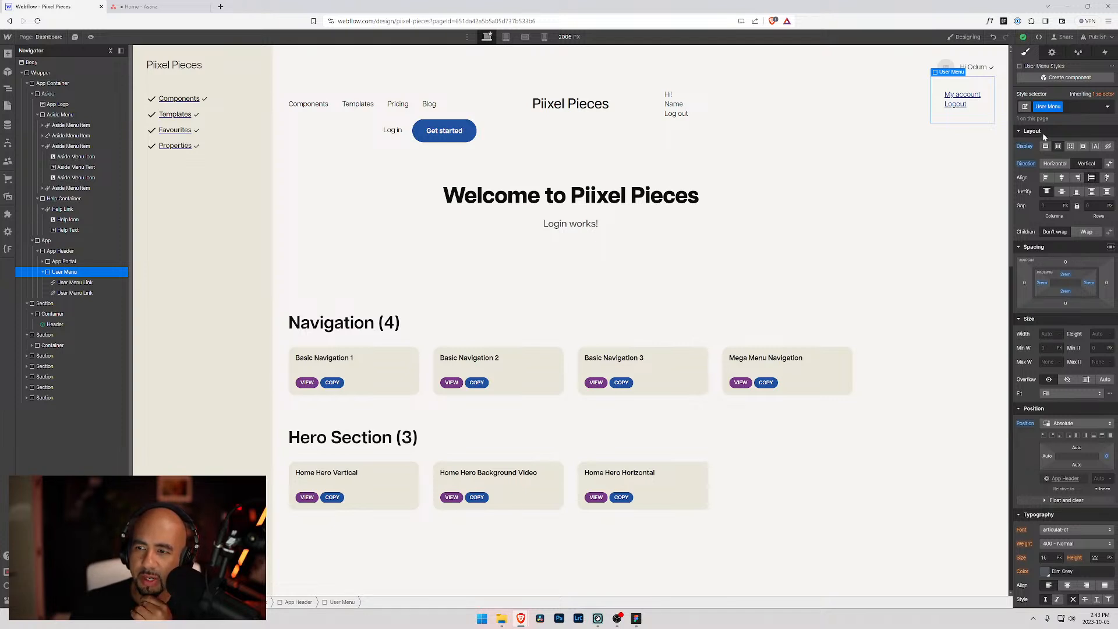
click(1051, 206)
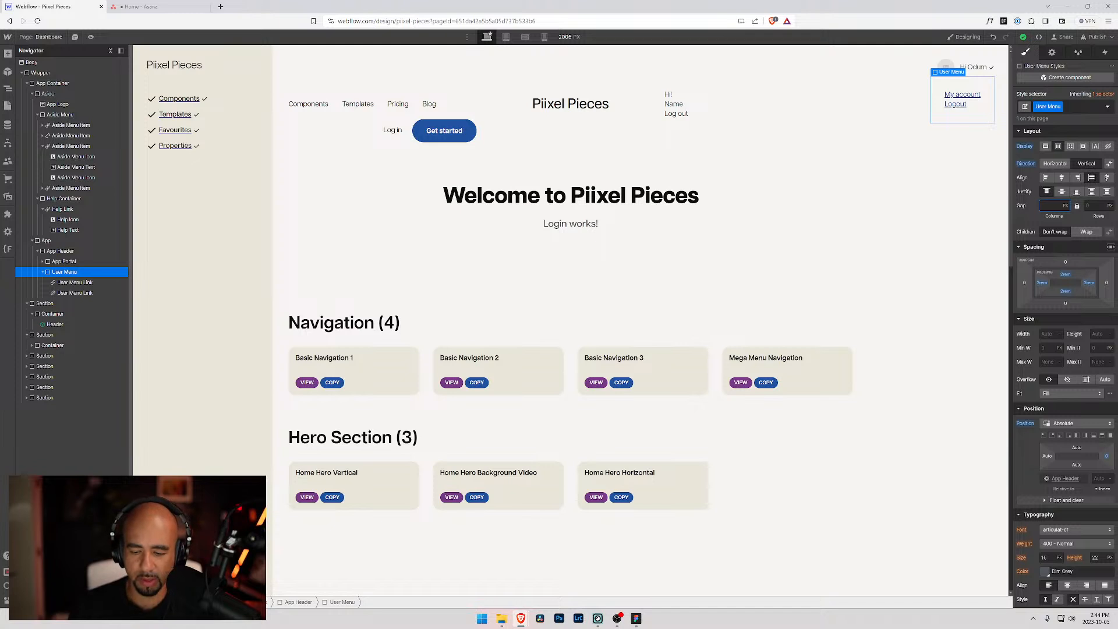
text(0.5rem)
key(Return)
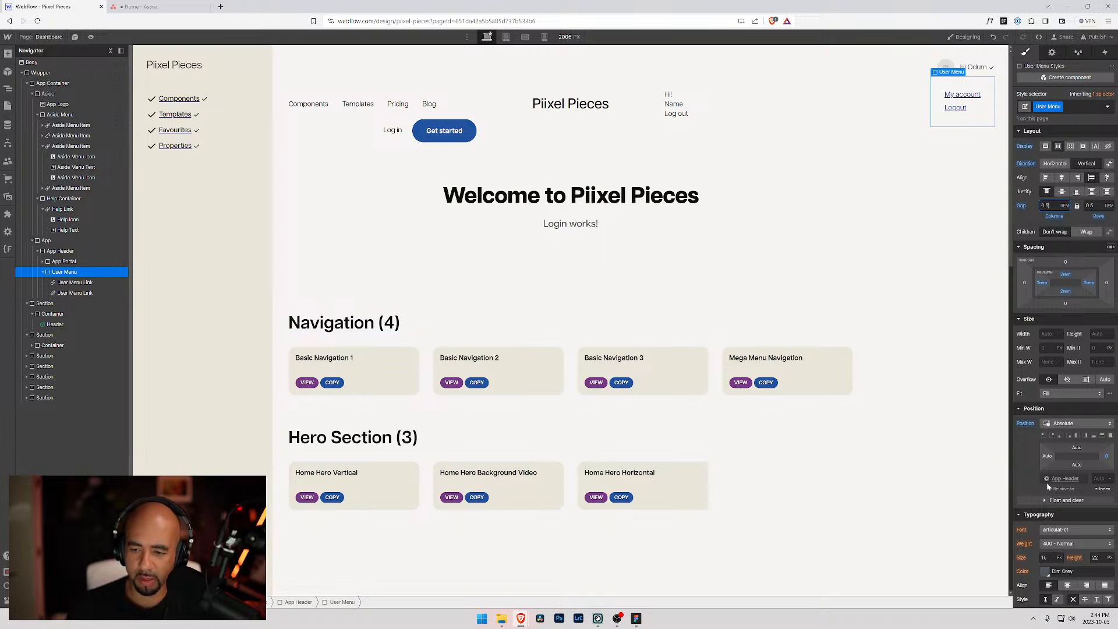
- Set the User Menu's background color to the Old Lace swatch
scroll(1048, 486, down, 3)
scroll(1049, 447, down, 3)
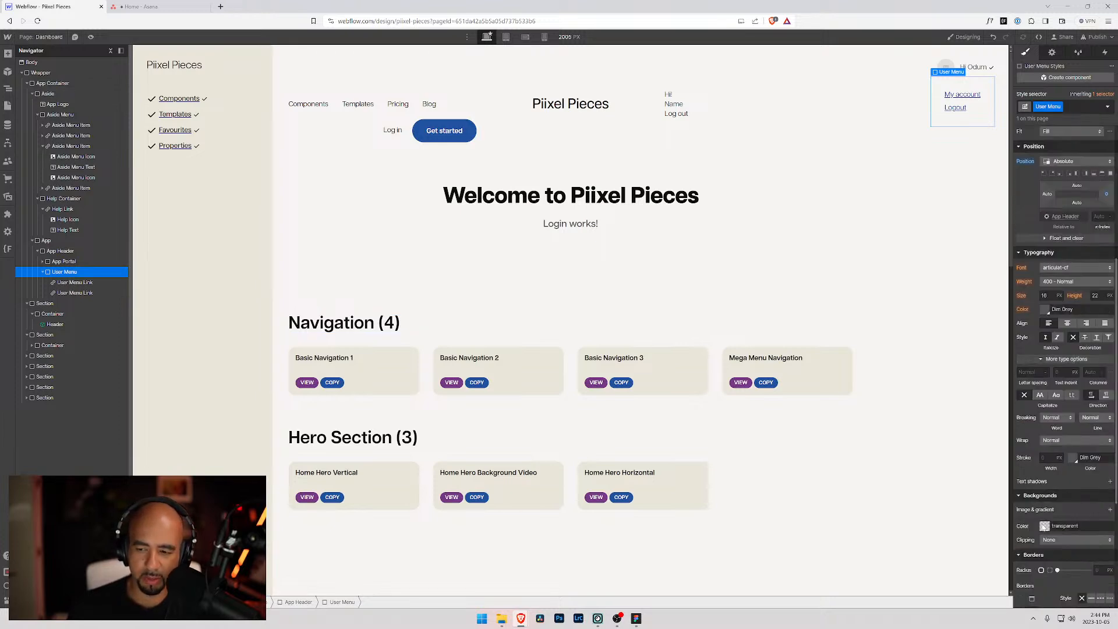
click(1045, 527)
key(Escape)
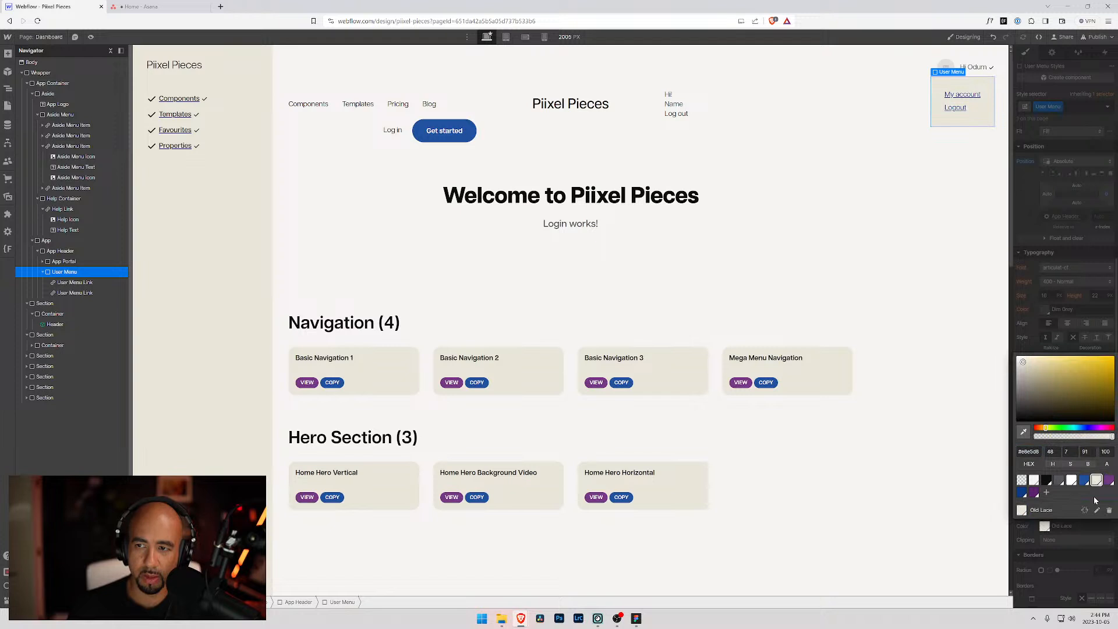
click(845, 174)
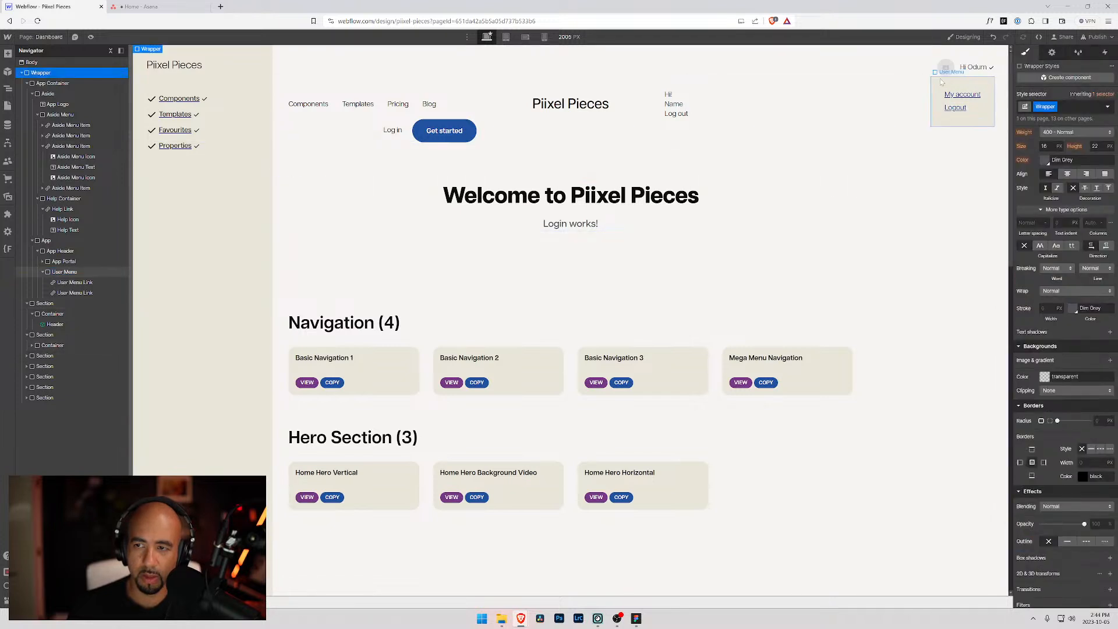
- Round the User Menu's corners with a 1rem border radius
click(56, 273)
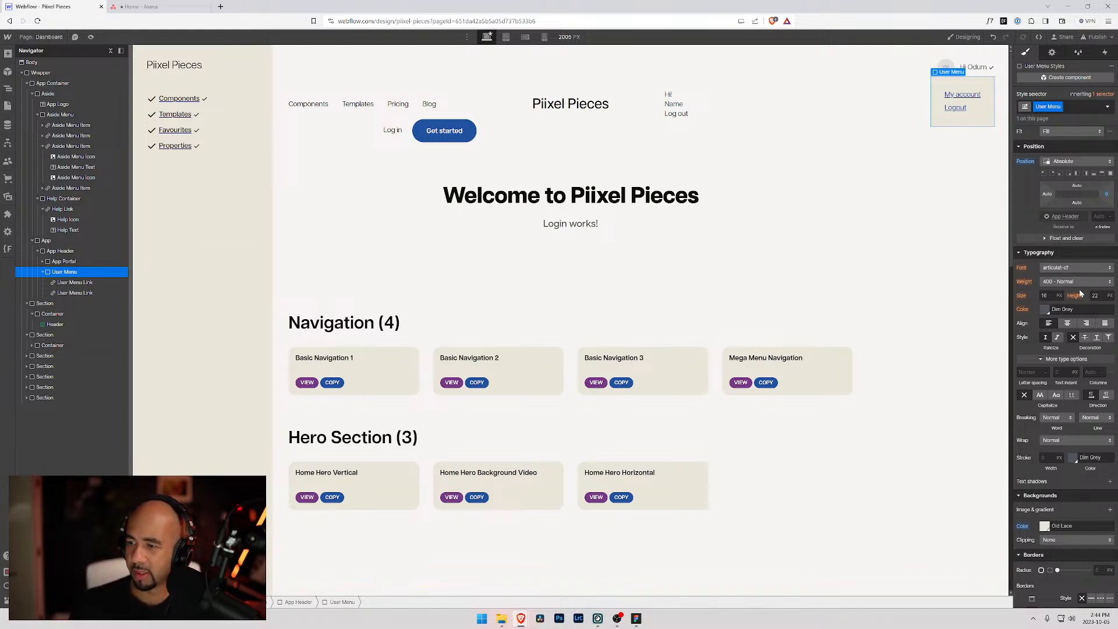
scroll(1078, 296, down, 5)
scroll(1058, 311, up, 5)
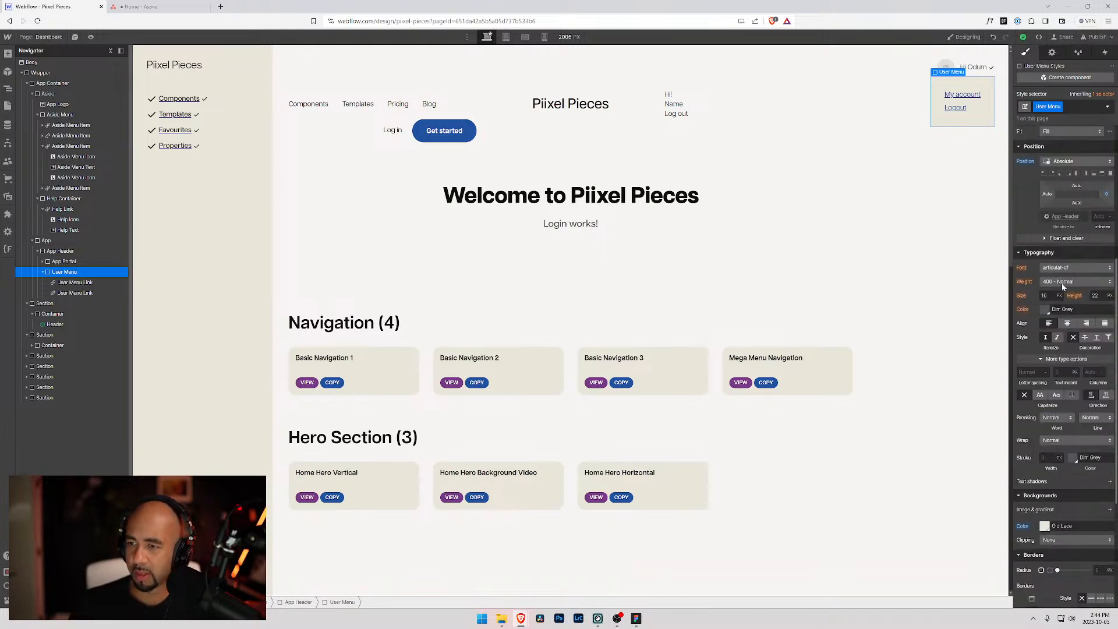
scroll(1062, 280, up, 5)
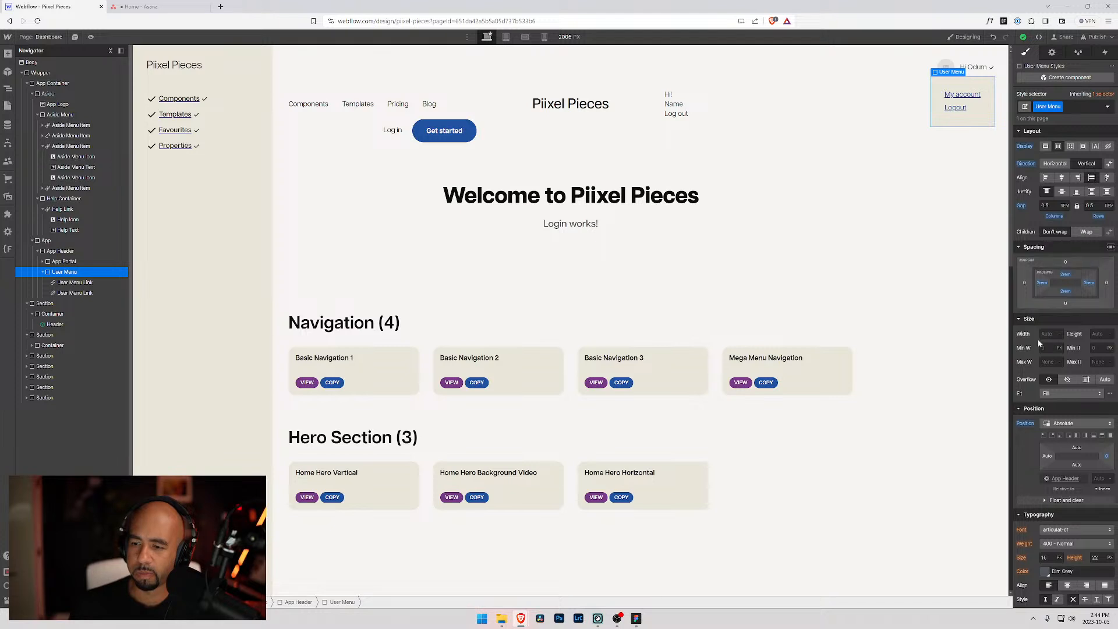
scroll(1037, 379, down, 6)
click(1099, 504)
text(1rem)
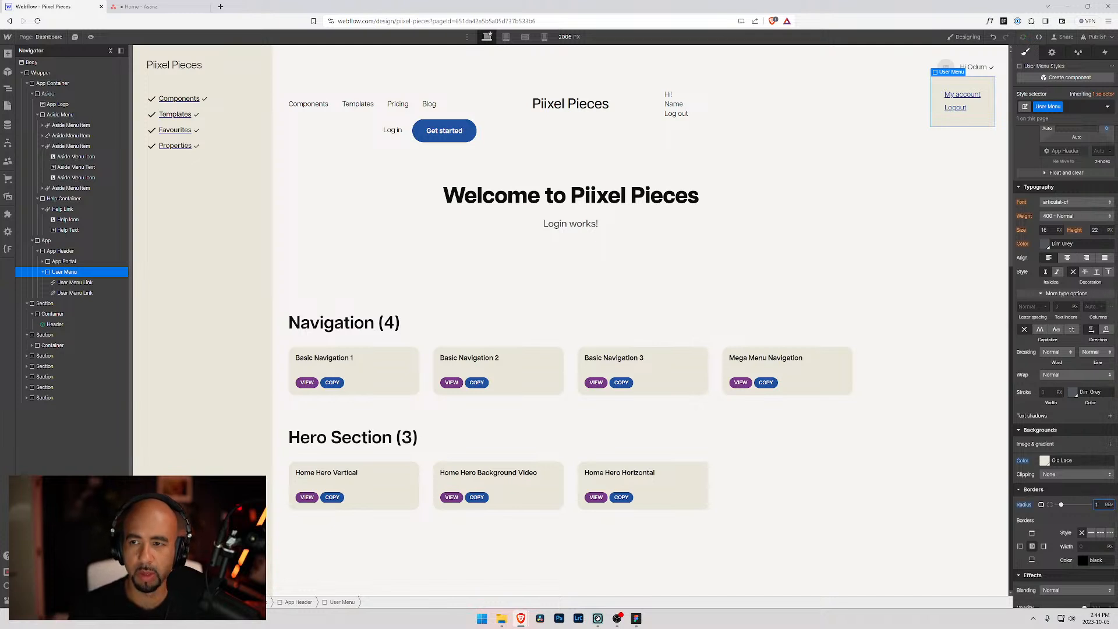
click(41, 72)
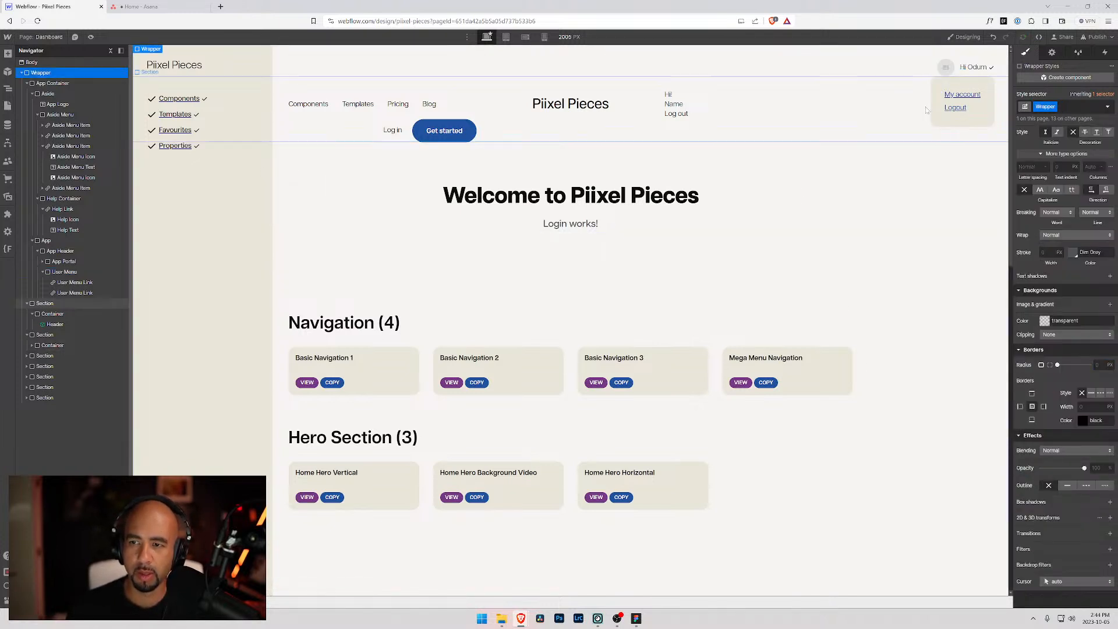
- Add a 1rem bottom margin to the App Portal
click(64, 261)
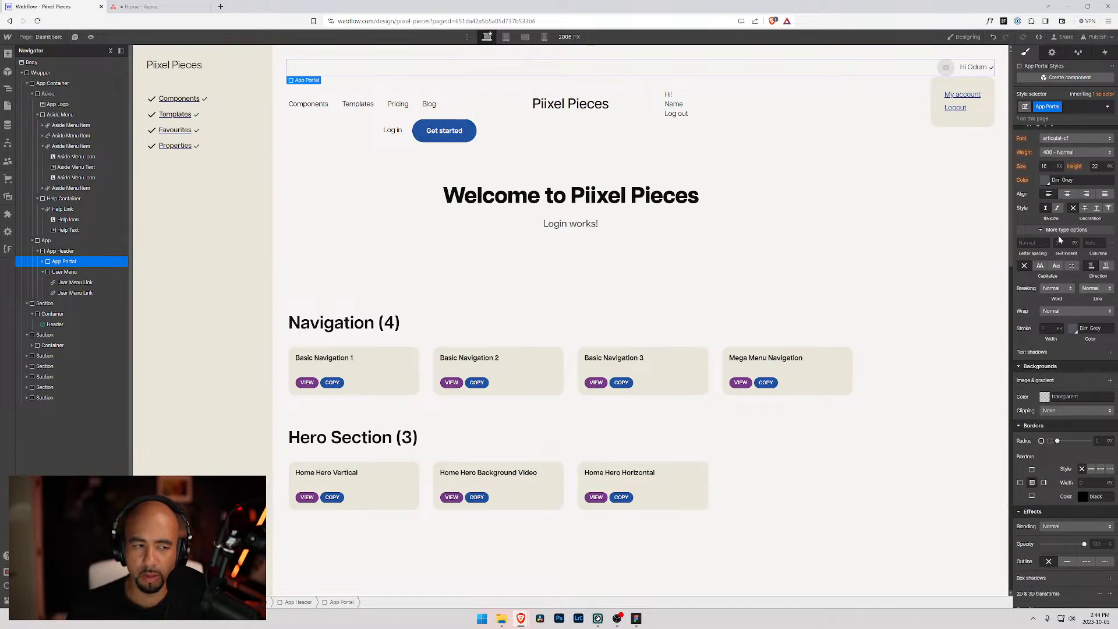
scroll(1065, 211, up, 5)
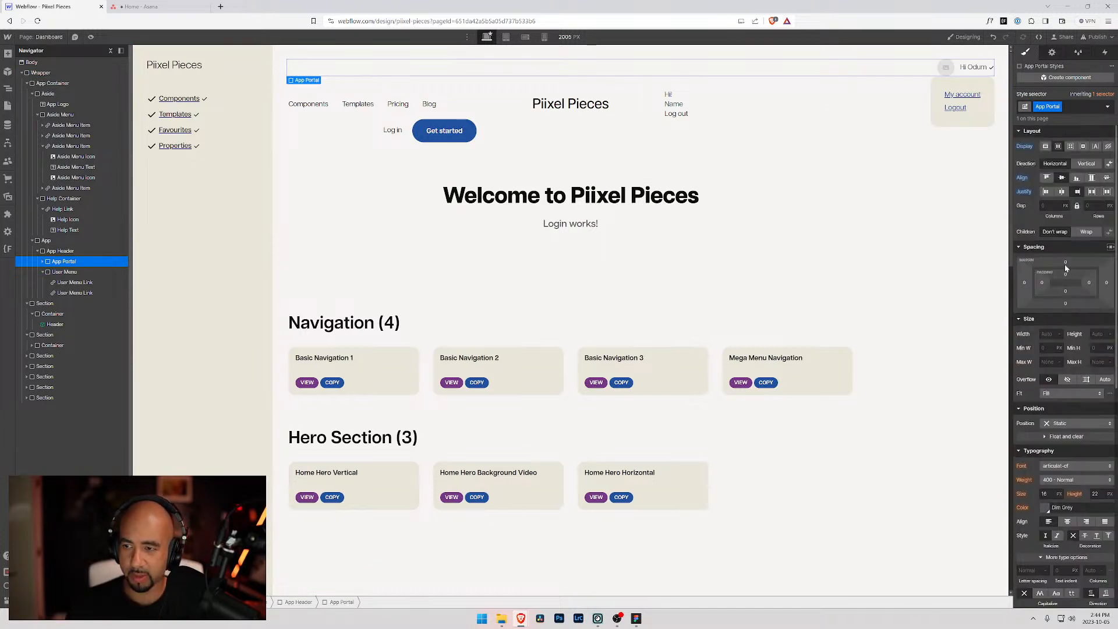
drag(1065, 305, 1067, 307)
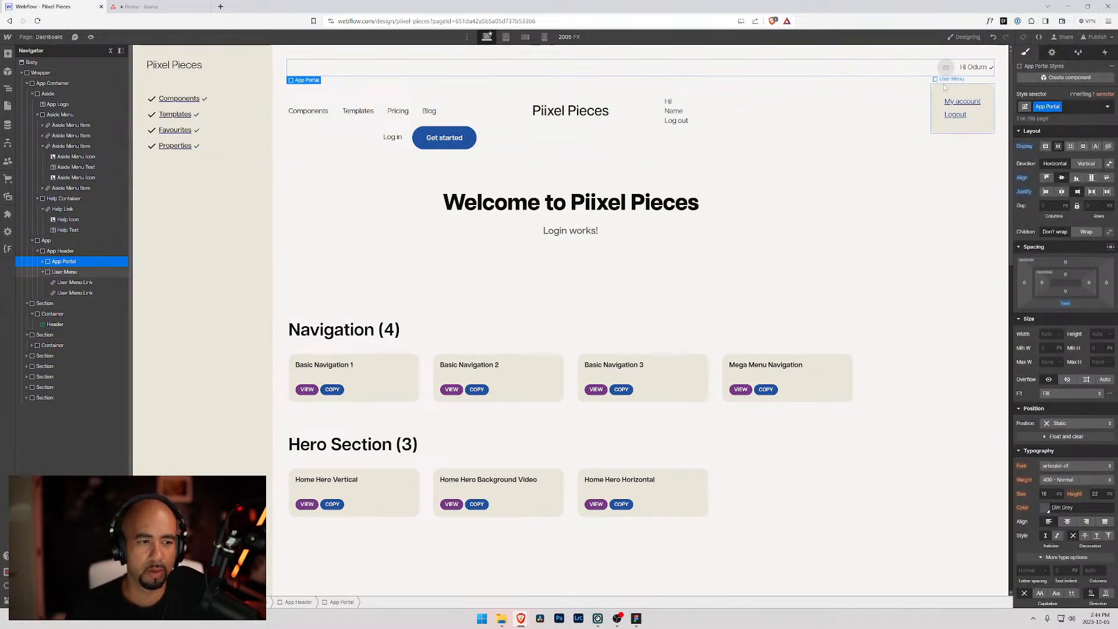
- Examine the layout, spacing and position settings of the App Portal and the User Menu
click(64, 274)
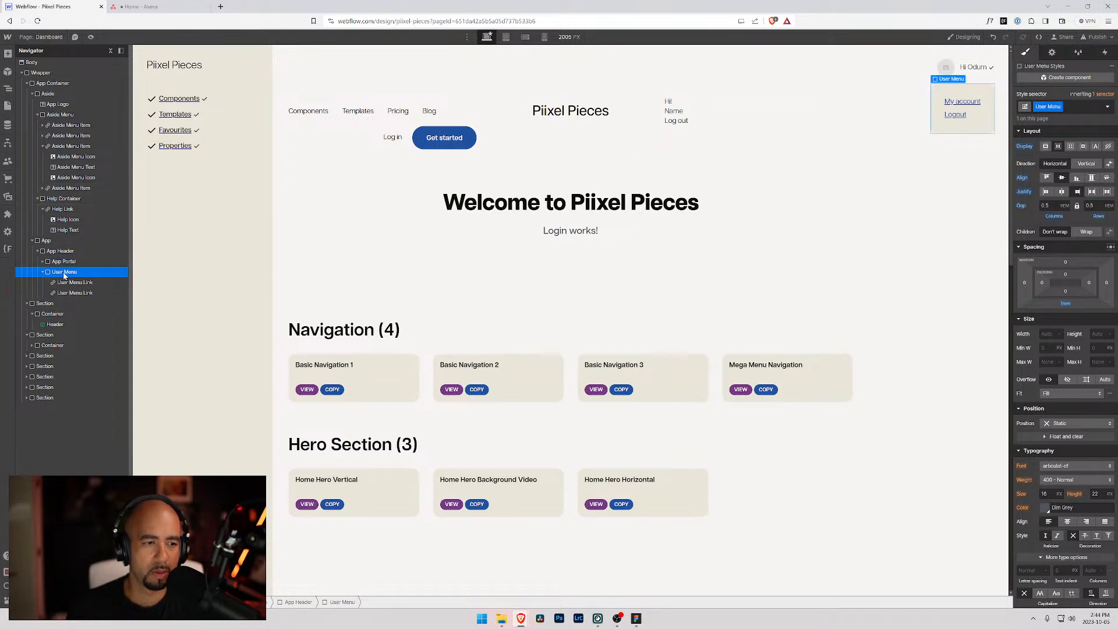
click(63, 262)
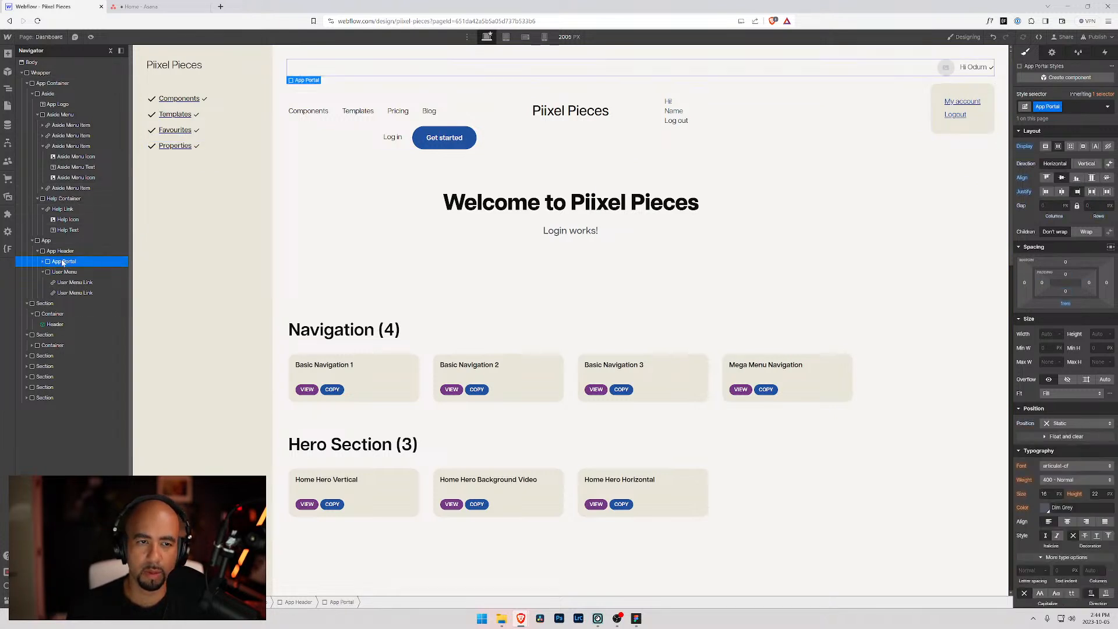
click(41, 273)
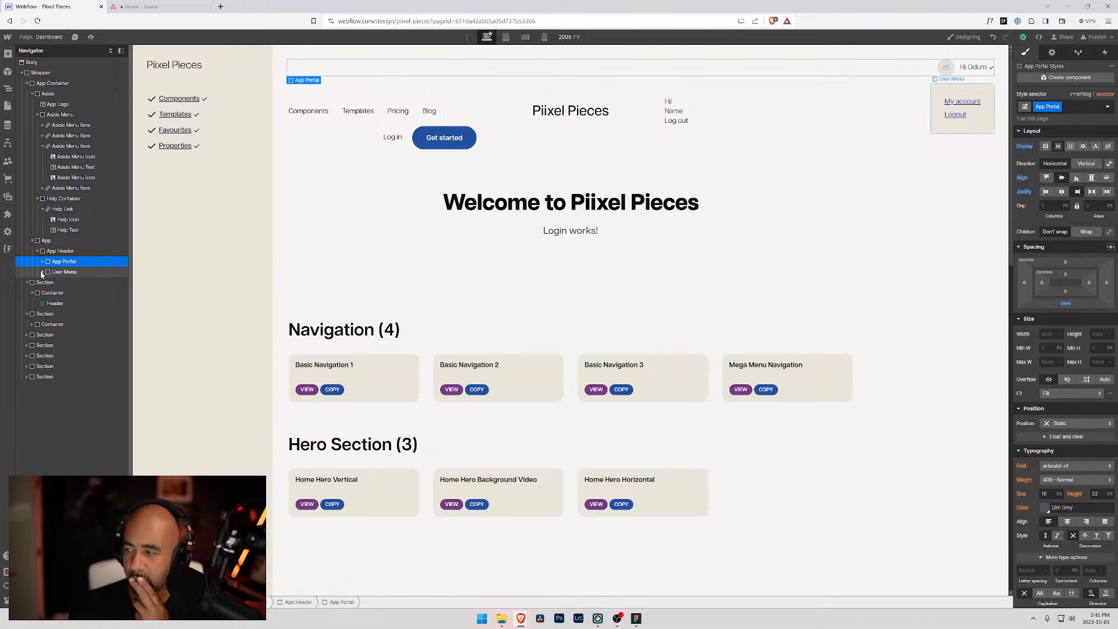
click(800, 144)
click(908, 211)
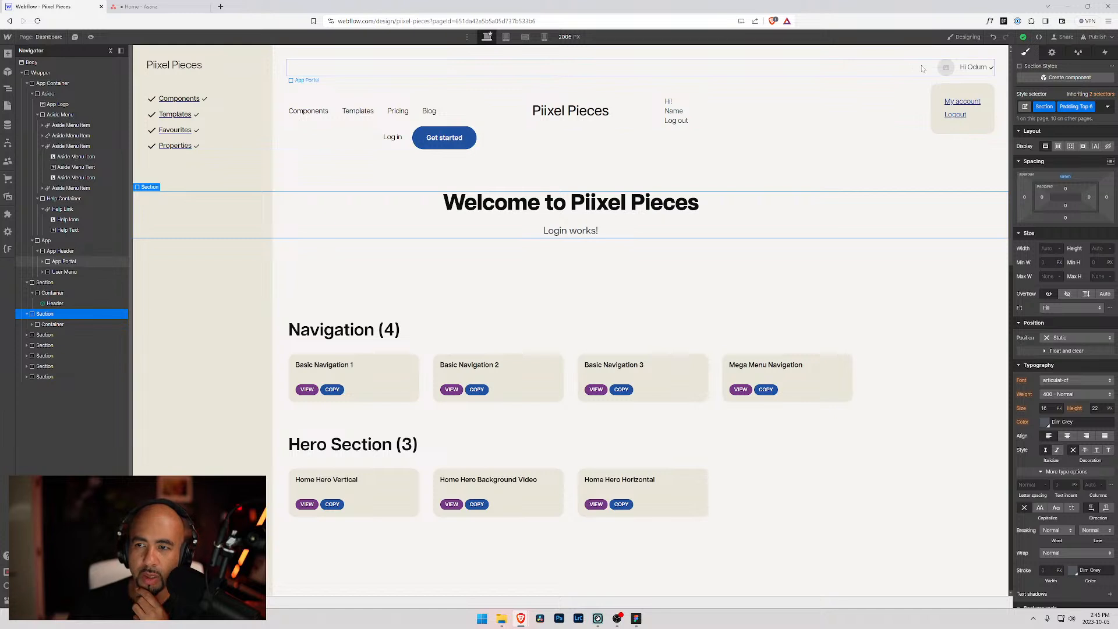
click(905, 67)
click(863, 121)
click(937, 104)
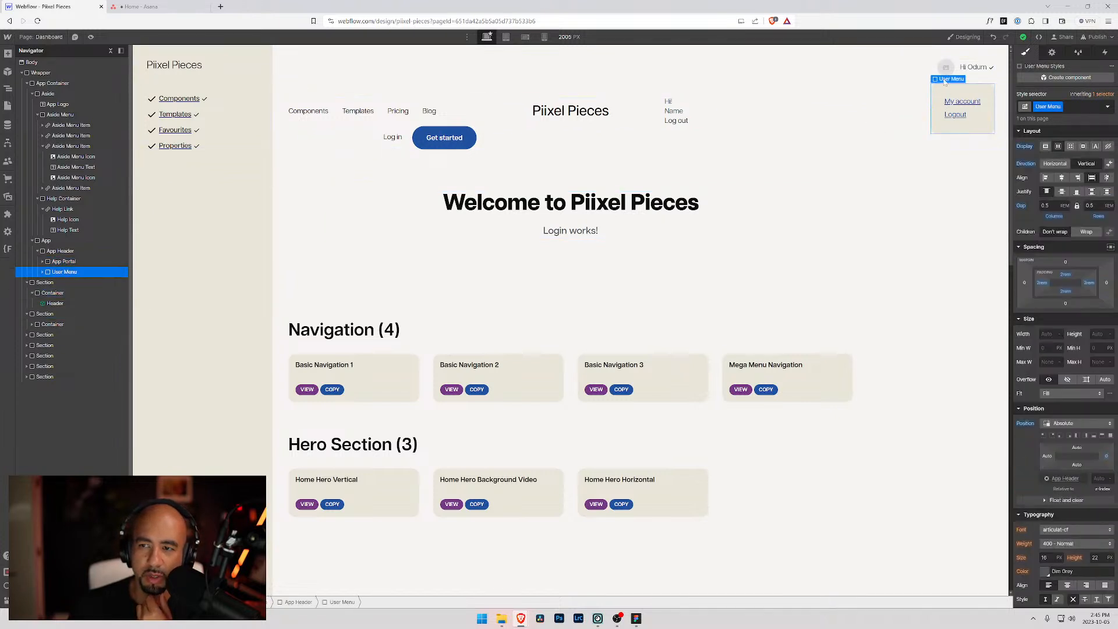
click(943, 68)
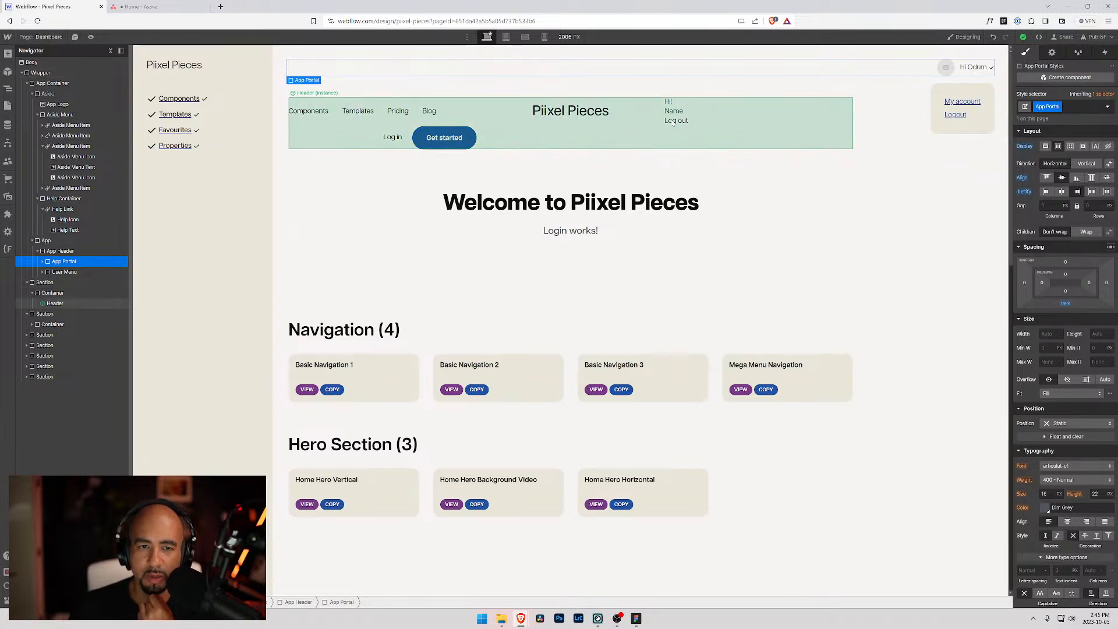
- Delete the section holding the old Header component above the welcome hero section
click(42, 289)
click(42, 283)
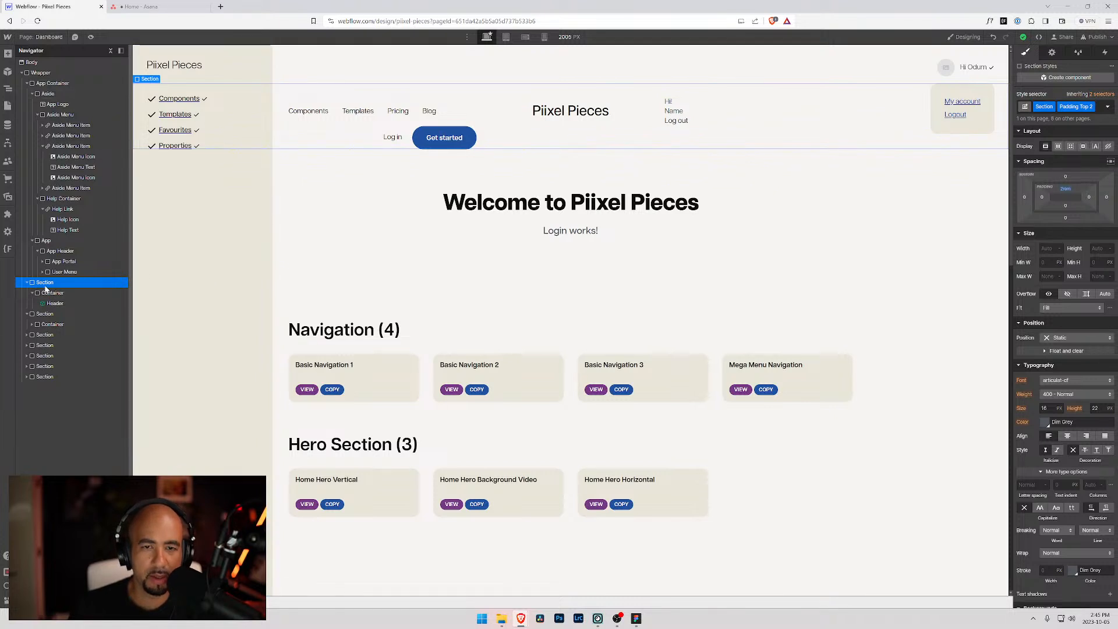
key(Delete)
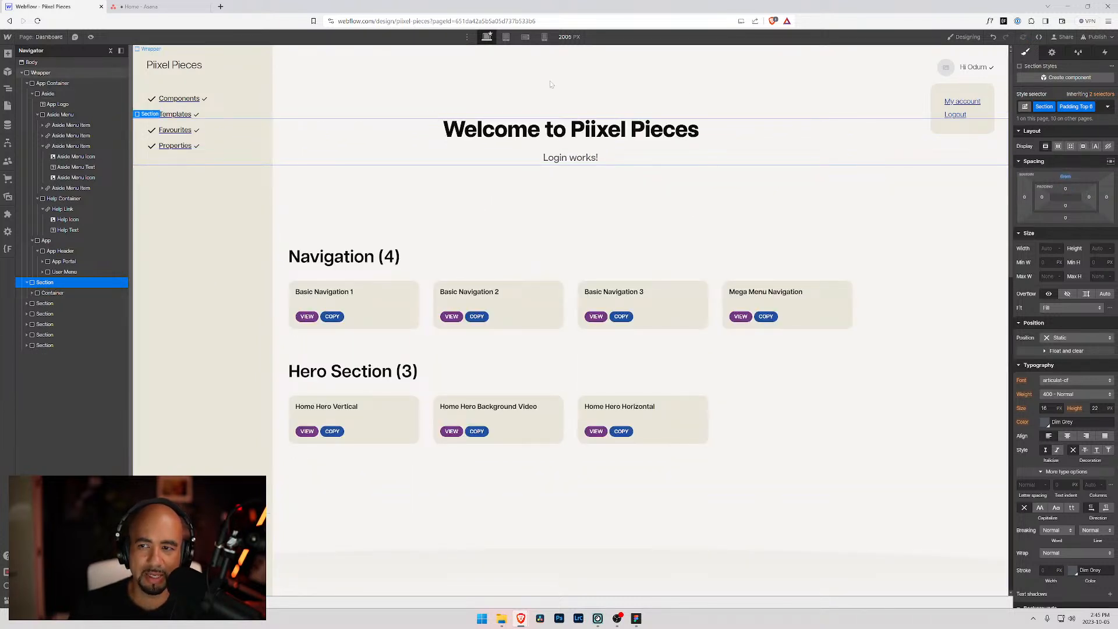
click(387, 94)
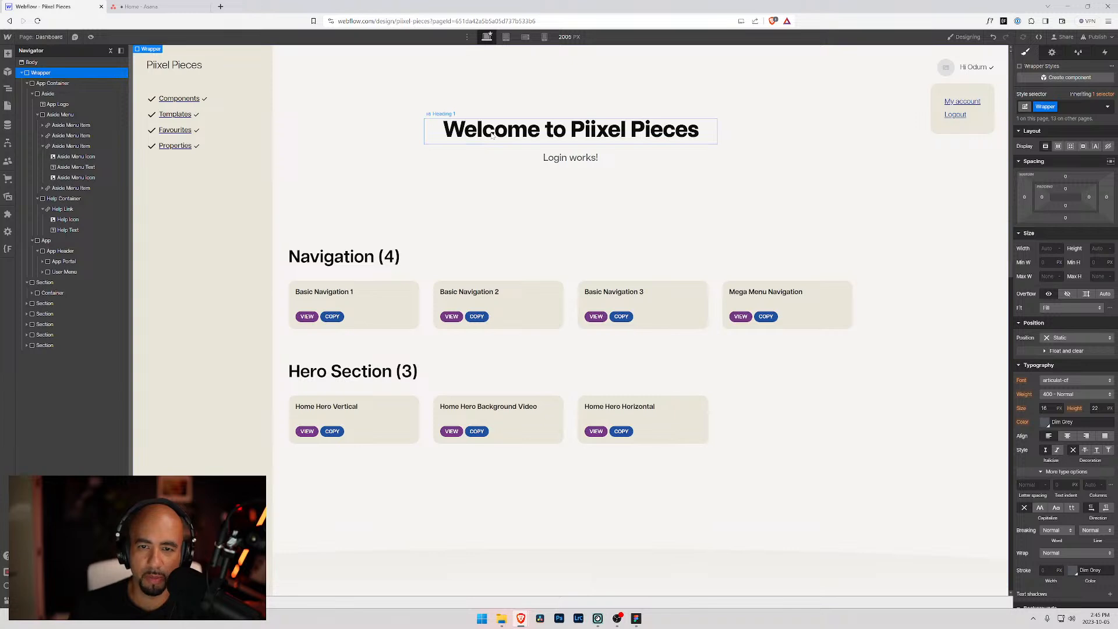
- Switch to Figma, examine the dashboard mockup in the Piixel Brand Guide, and return to Webflow
key(alt+Tab)
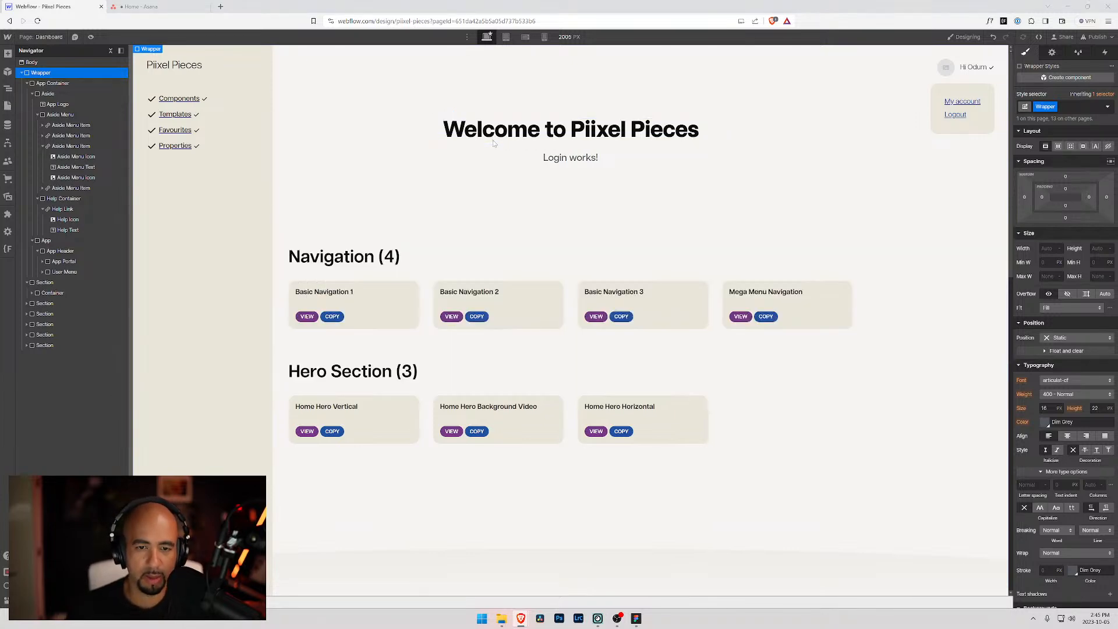
key(alt+Tab)
key(alt+Tab)
scroll(522, 211, up, 3)
scroll(523, 212, down, 1)
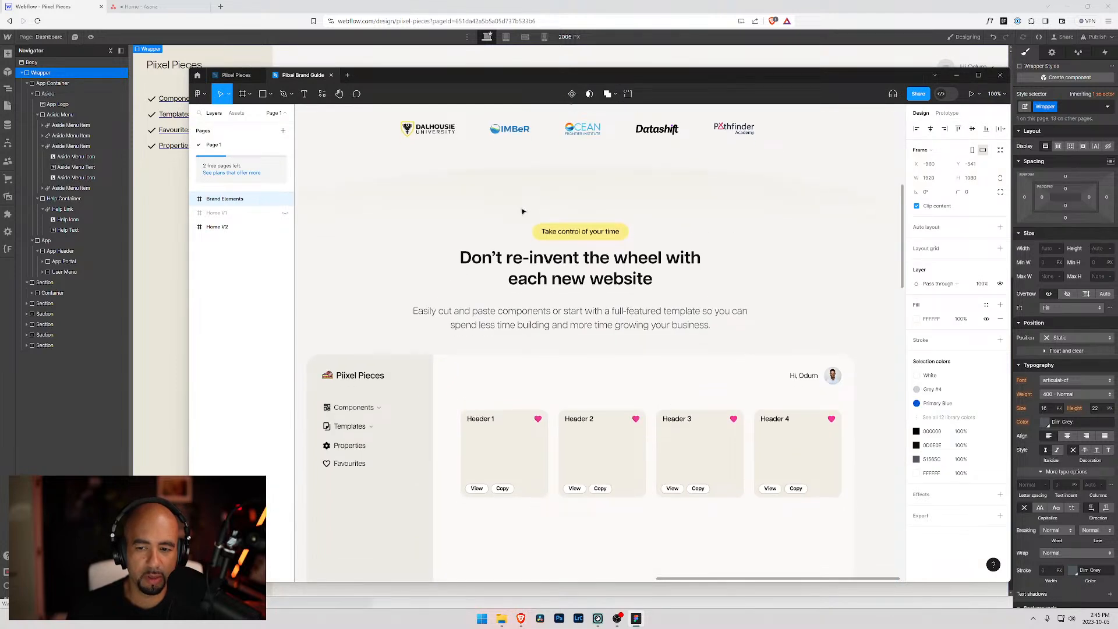
key(alt)
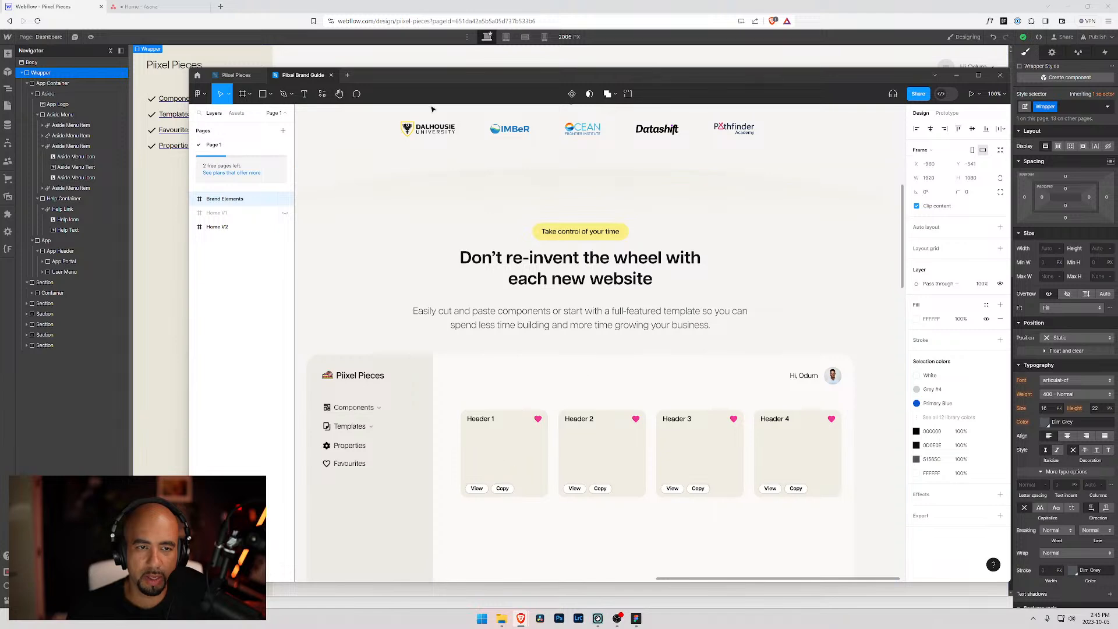
drag(414, 78, 404, 78)
scroll(509, 438, down, 2)
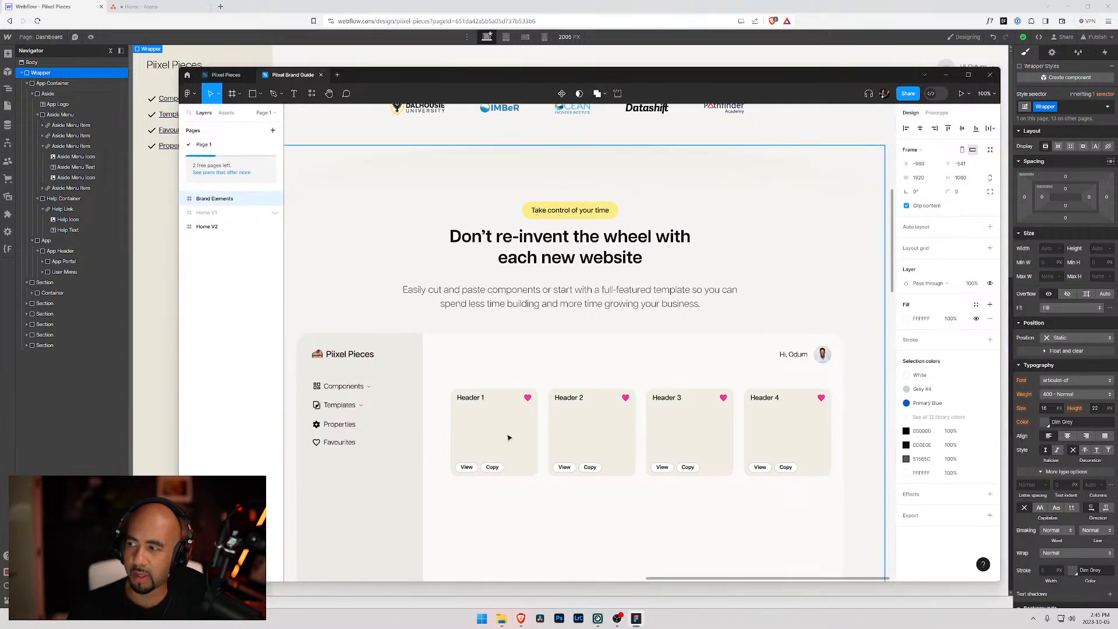
scroll(509, 431, up, 3)
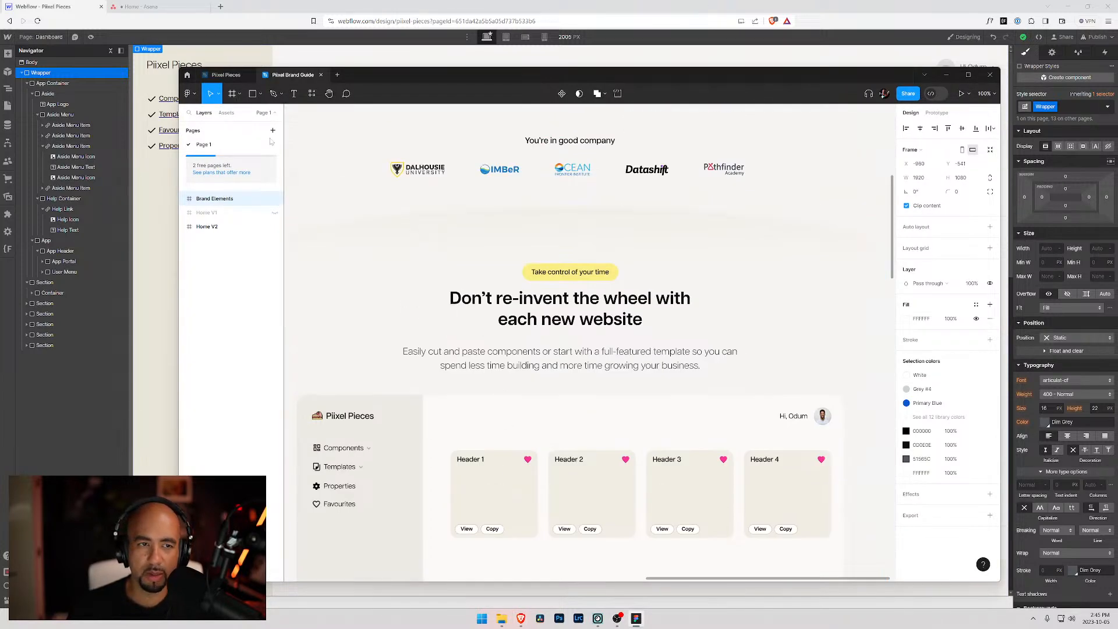
scroll(318, 173, up, 5)
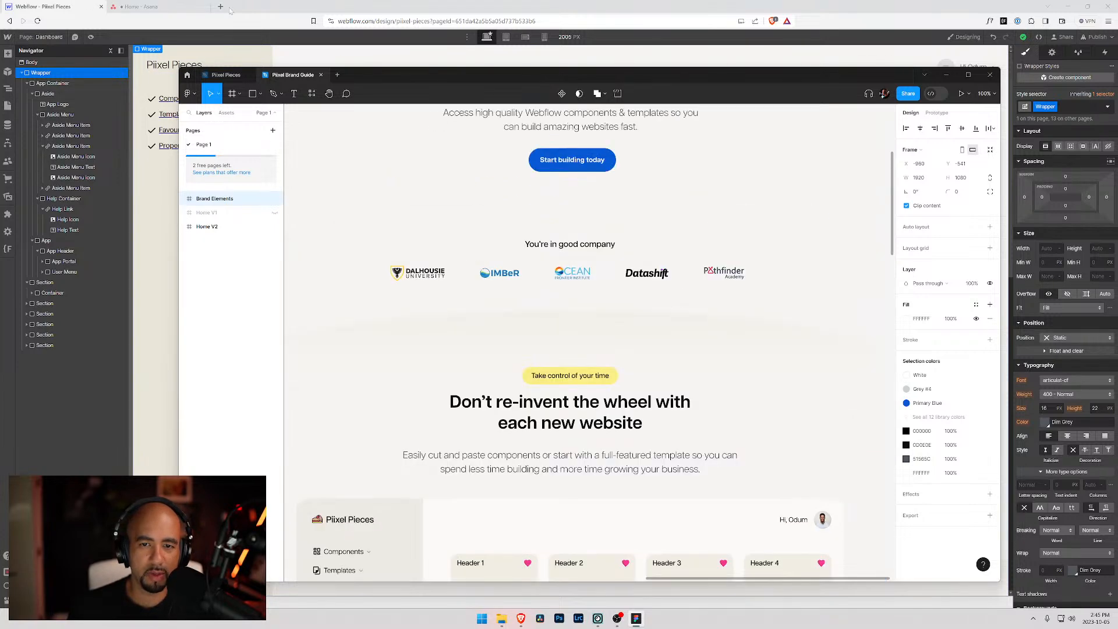
key(alt+Tab)
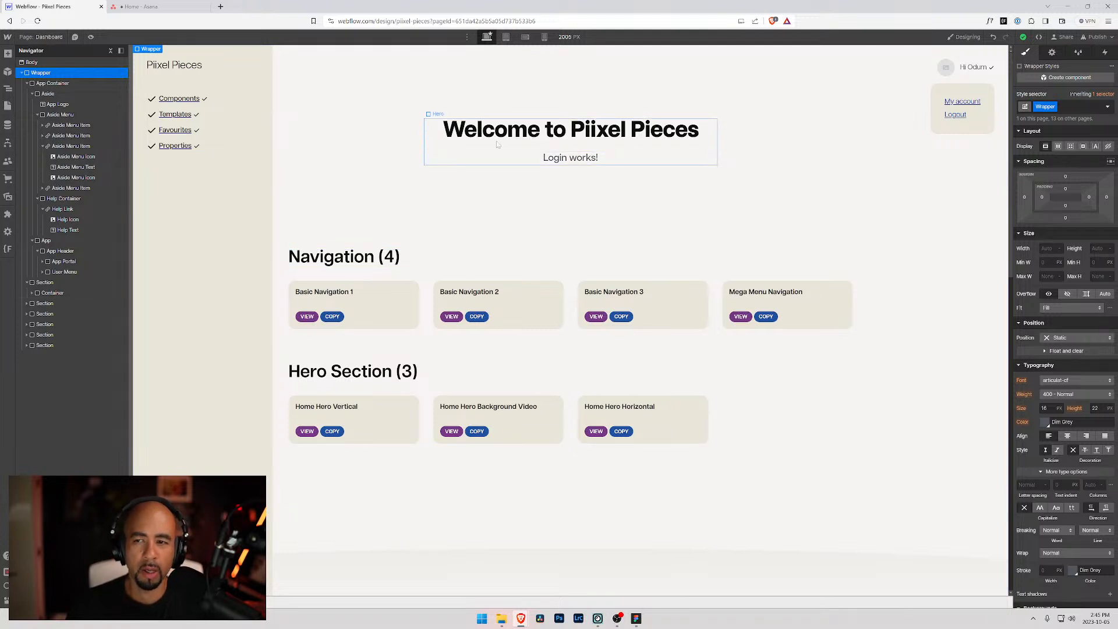
- Collapse the Aside, review the App Header's nested elements, and compare them with the dashboard mockup in Figma
click(34, 94)
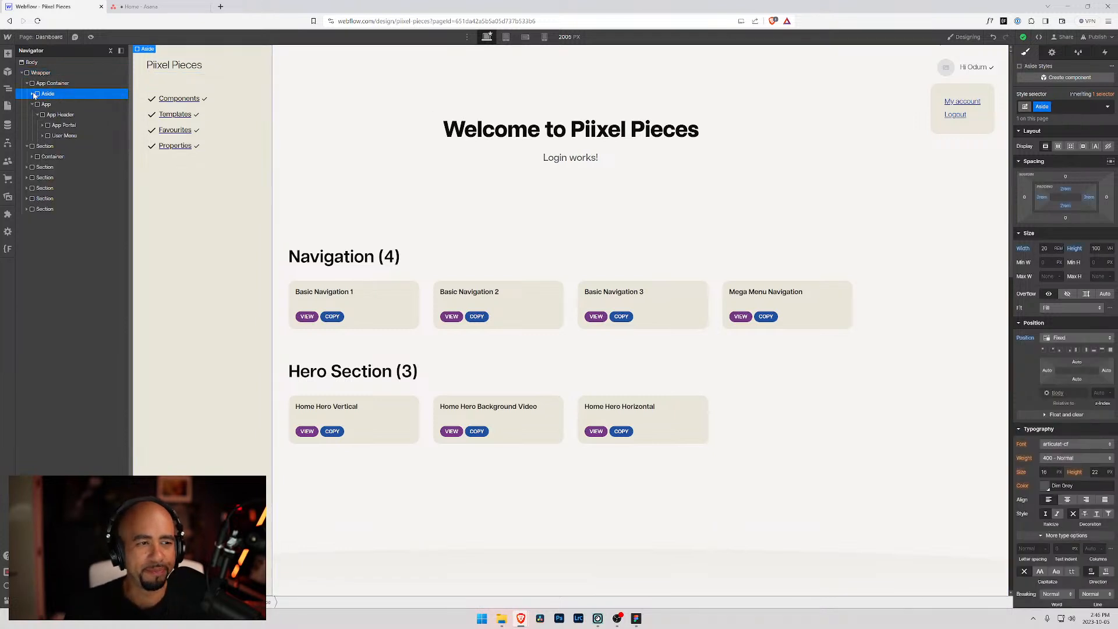
click(41, 104)
click(43, 115)
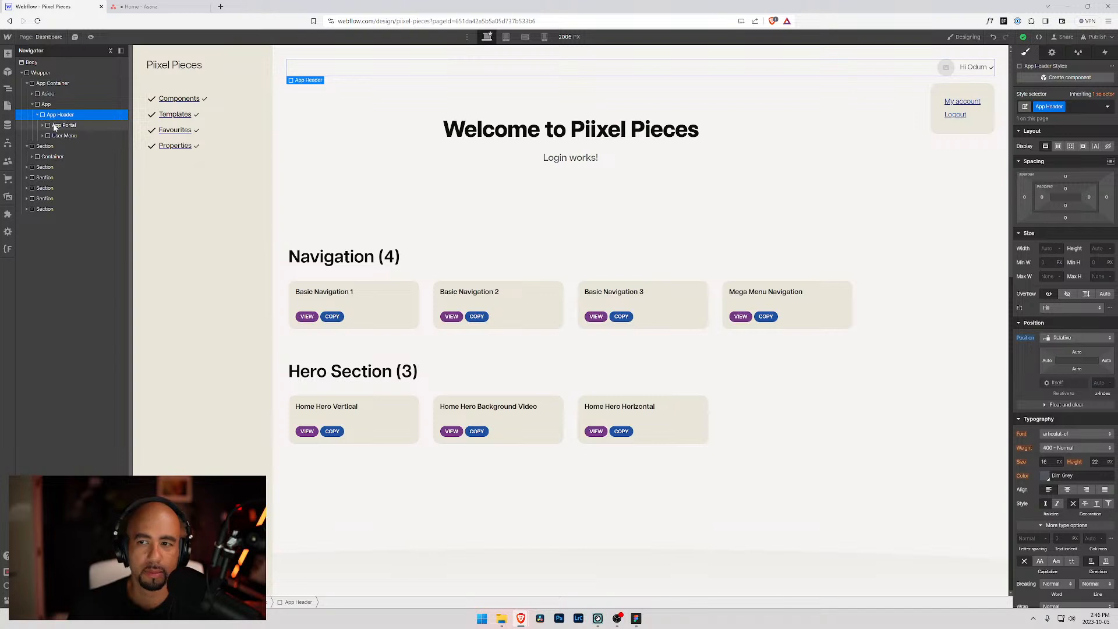
click(57, 136)
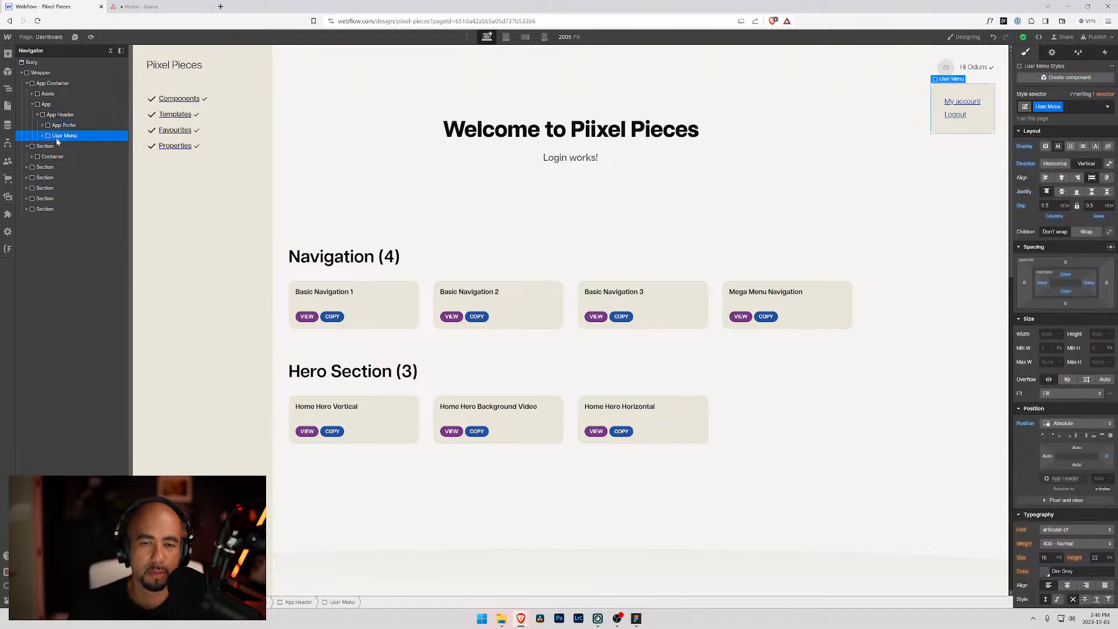
click(58, 125)
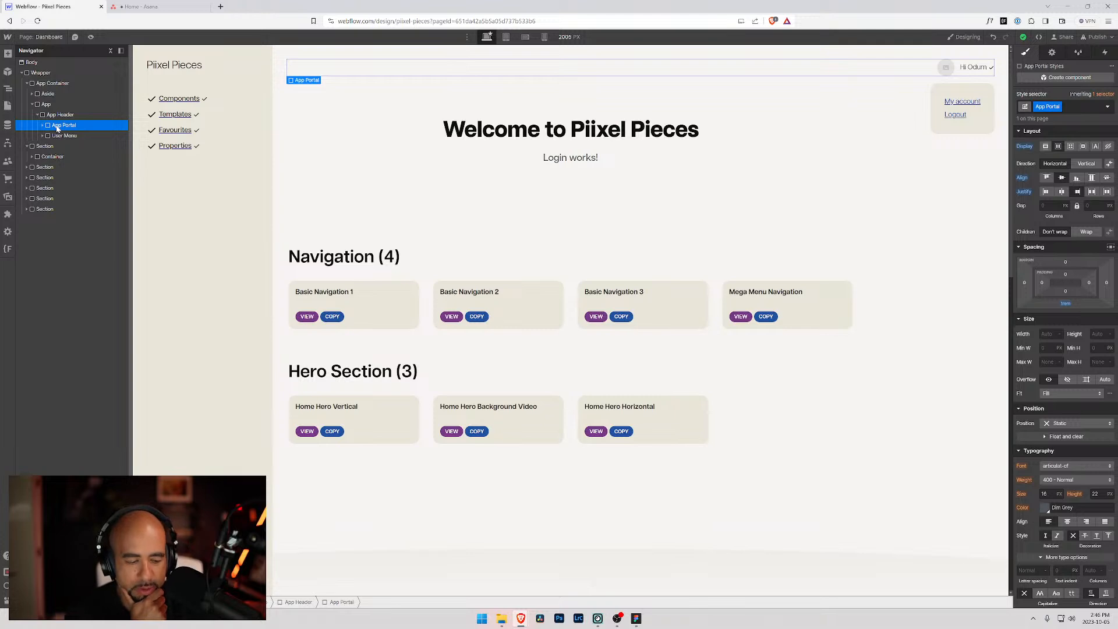
key(alt+Tab)
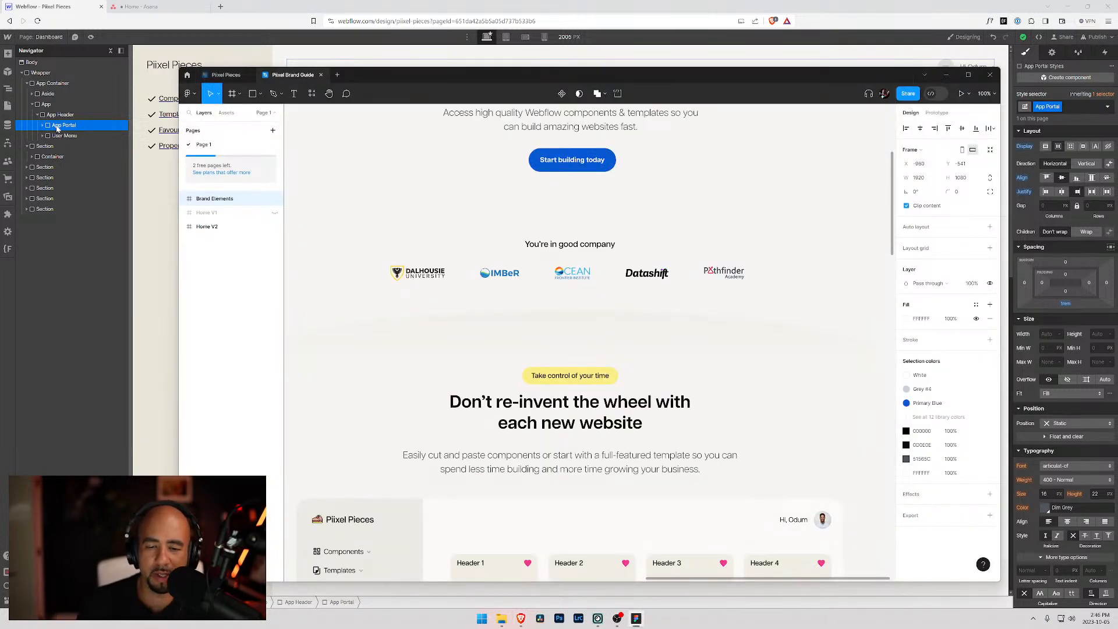
scroll(442, 298, down, 3)
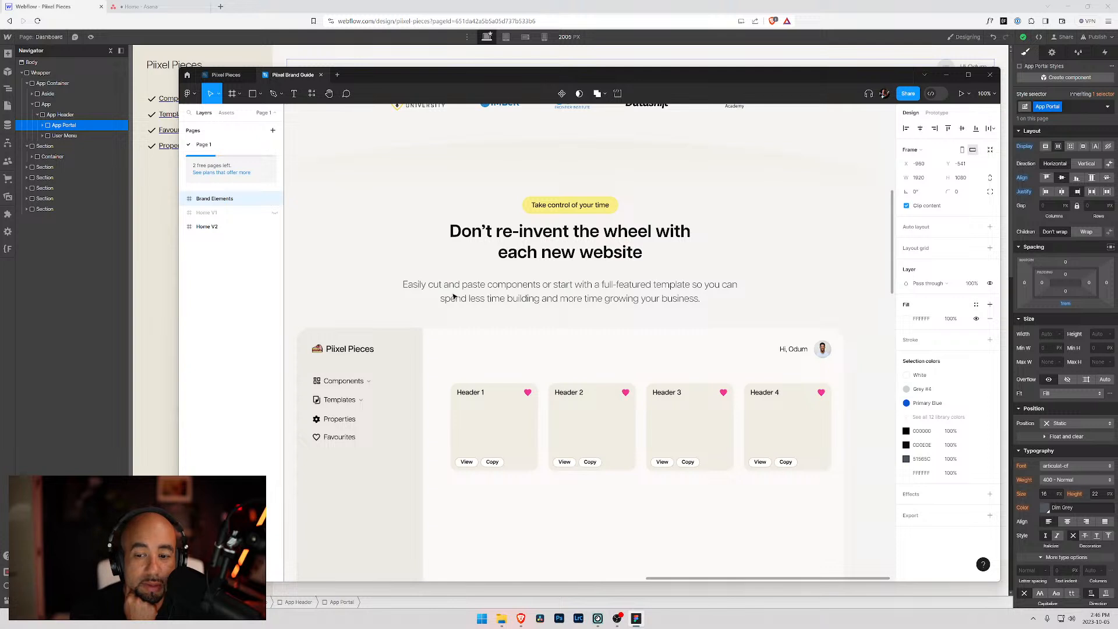
key(alt+Tab)
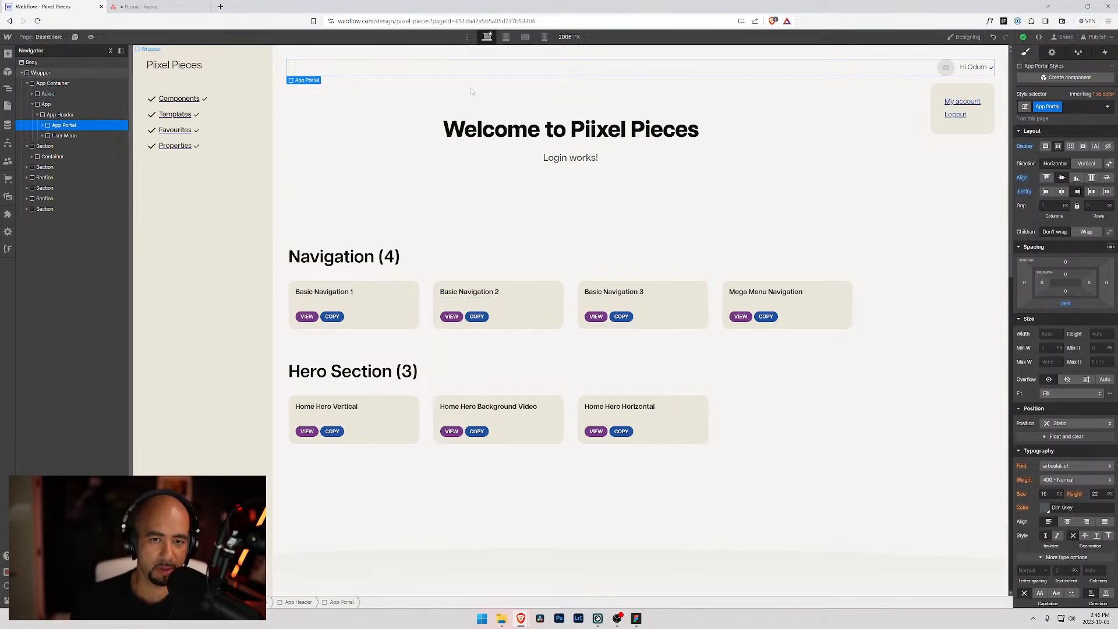
- Add a div block inside the App element, directly below the App Header
click(468, 131)
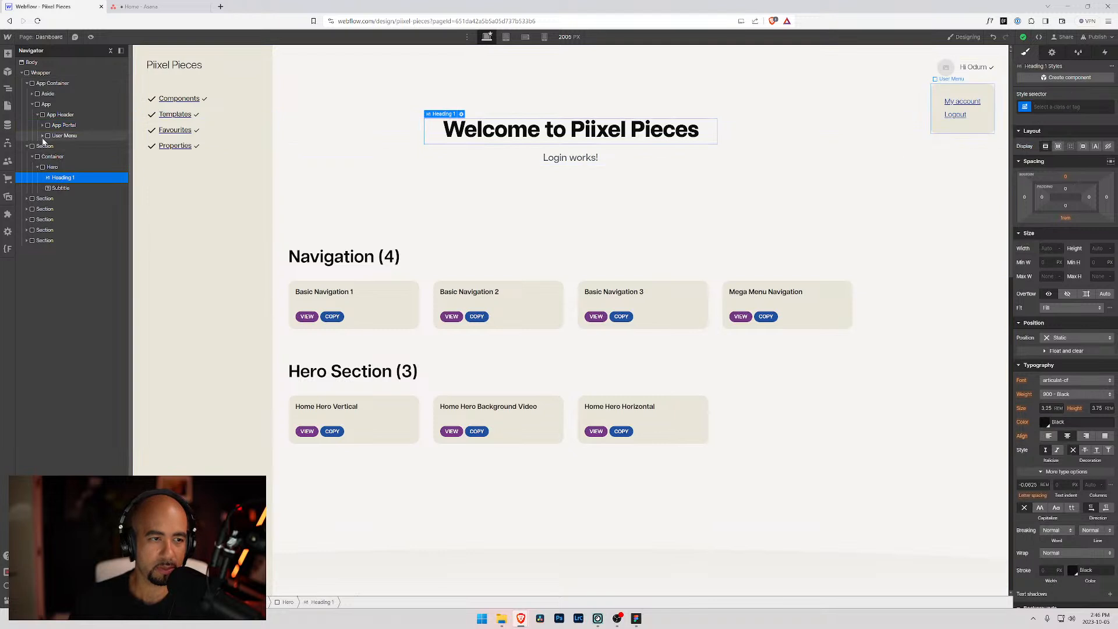
click(38, 115)
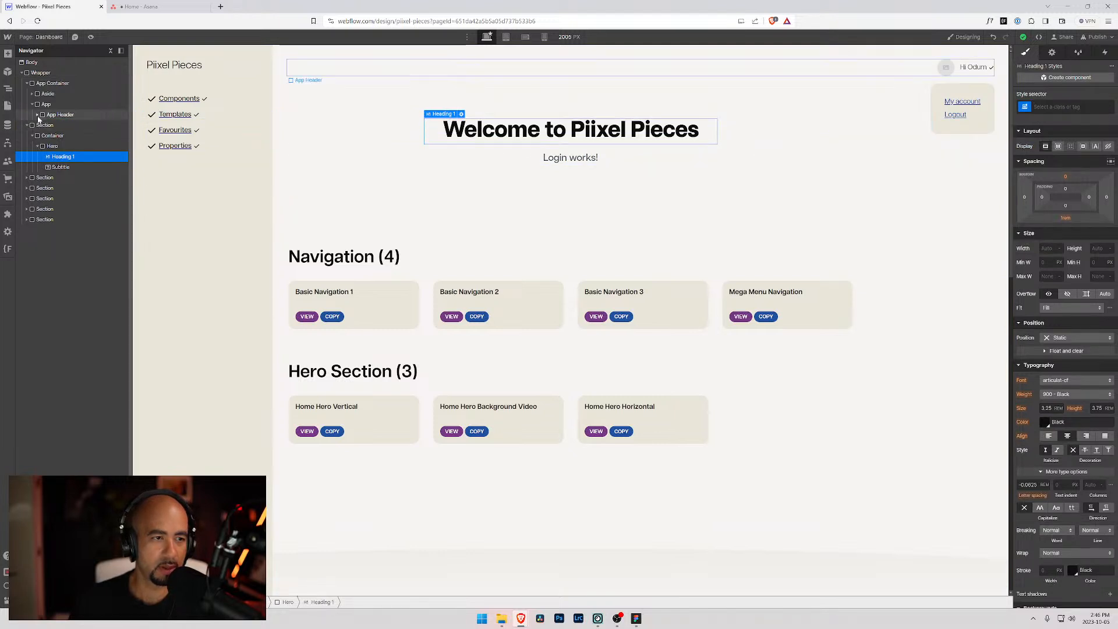
click(47, 104)
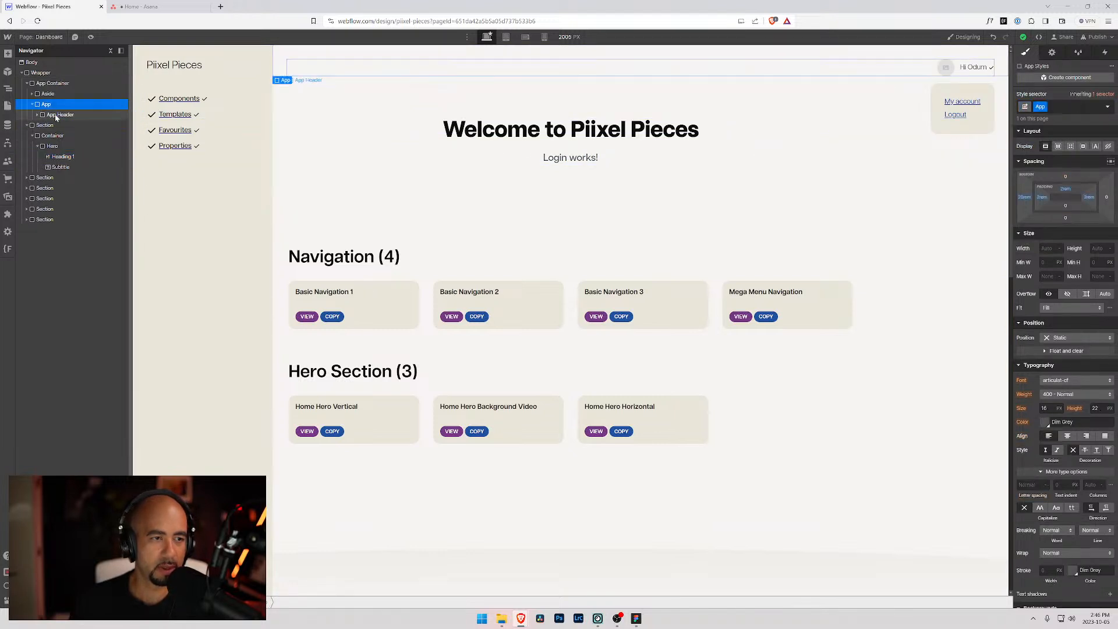
key(ctrl+e)
text(div)
key(Return)
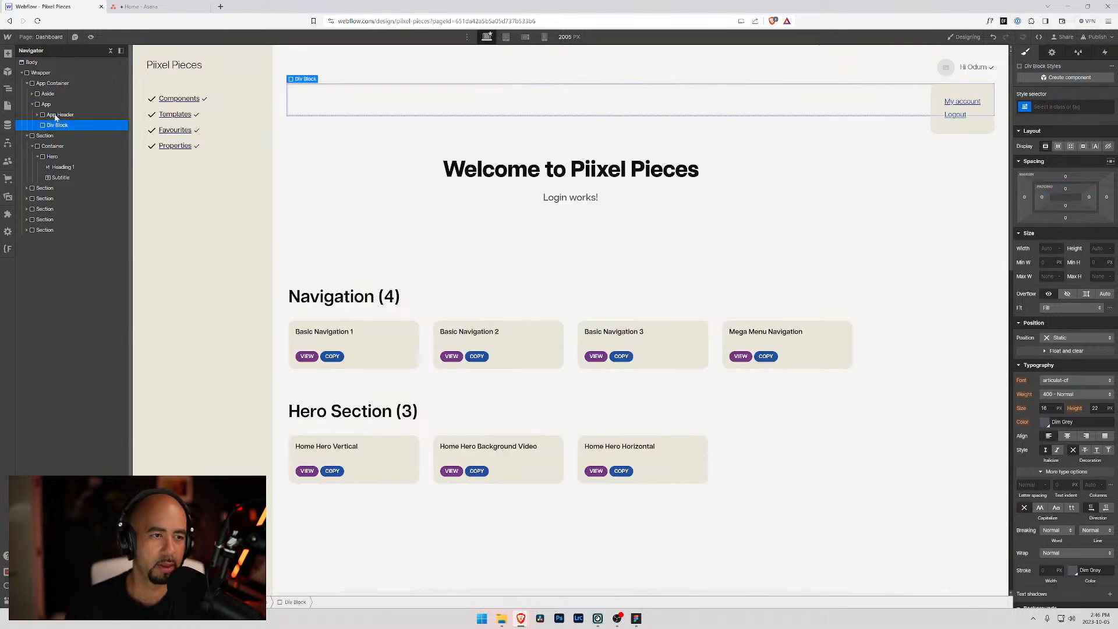
- Give the new div block the class App Content
key(ctrl+Return)
text(A)
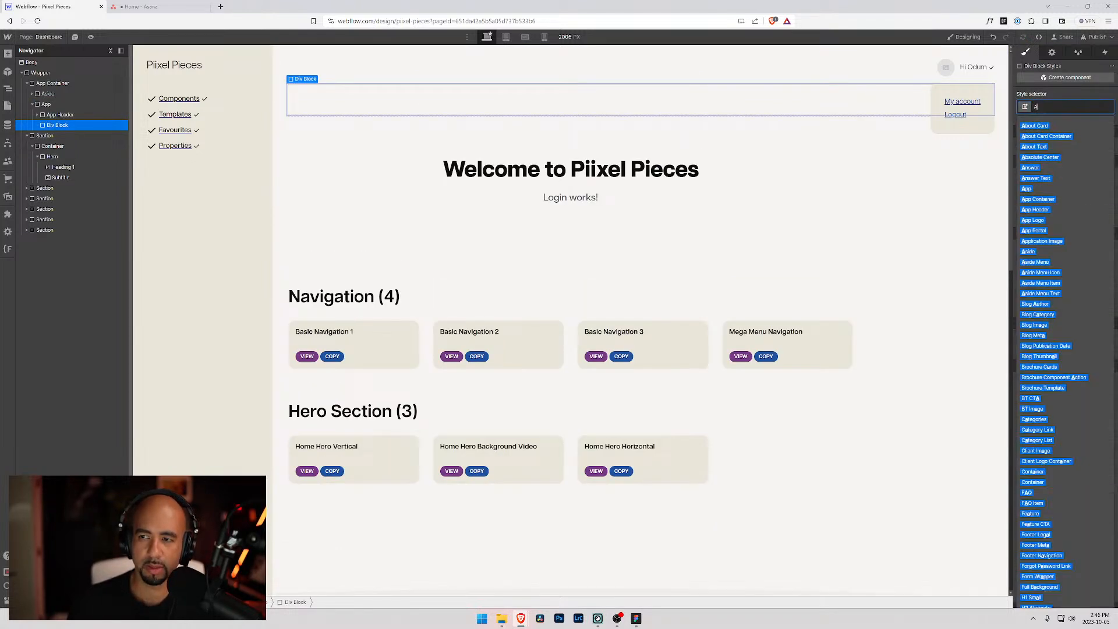
text(pp)
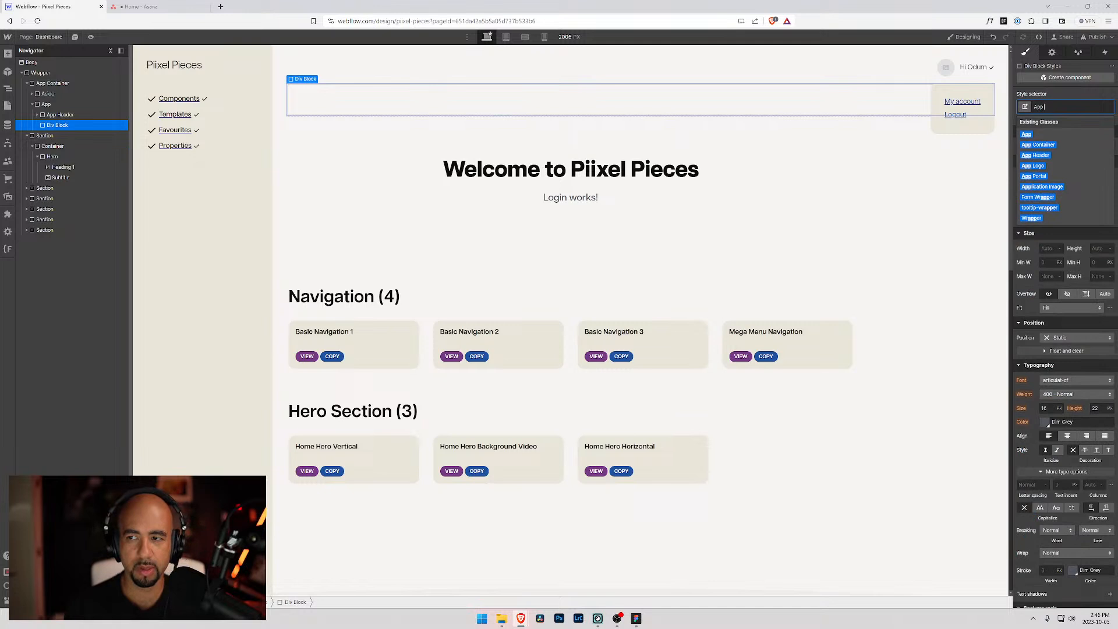
text( Content)
key(Return)
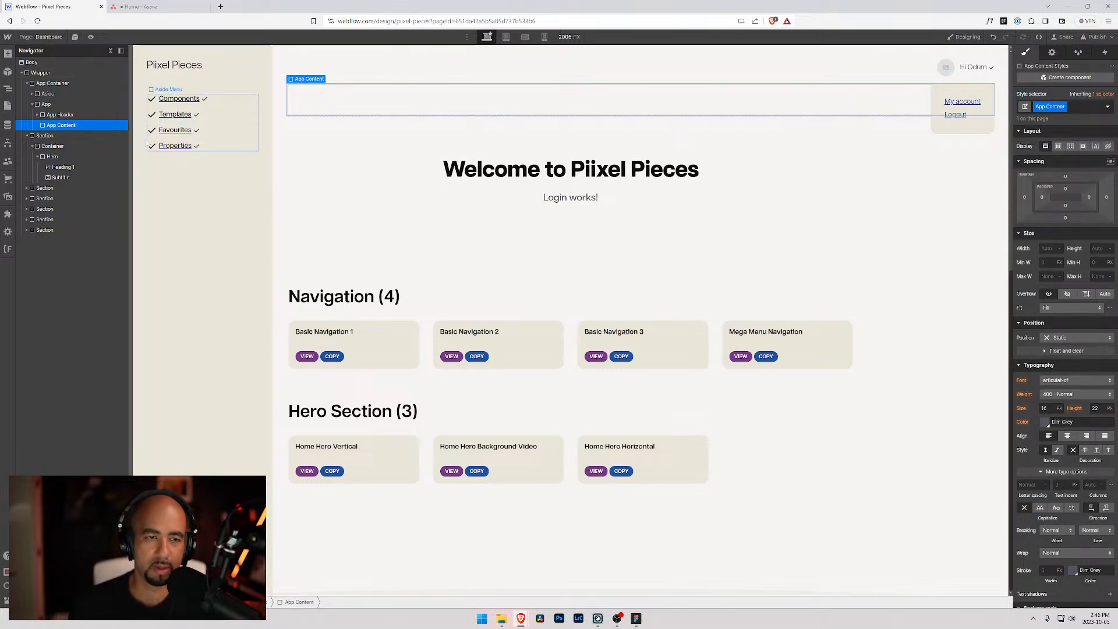
- Set the App Content's top margin to 6rem
click(60, 116)
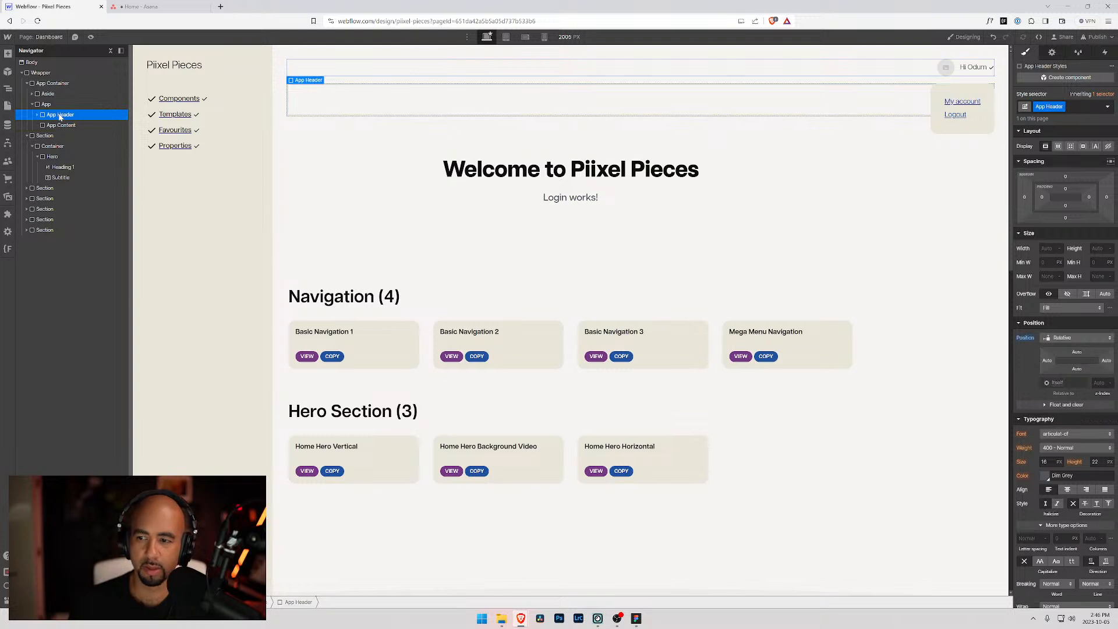
click(46, 104)
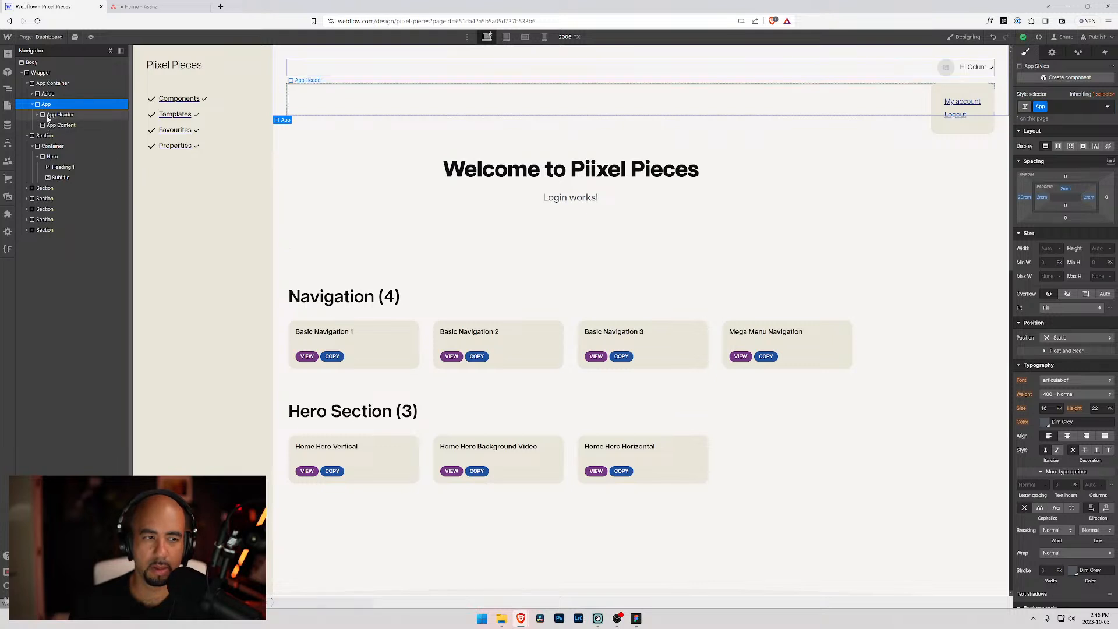
click(48, 126)
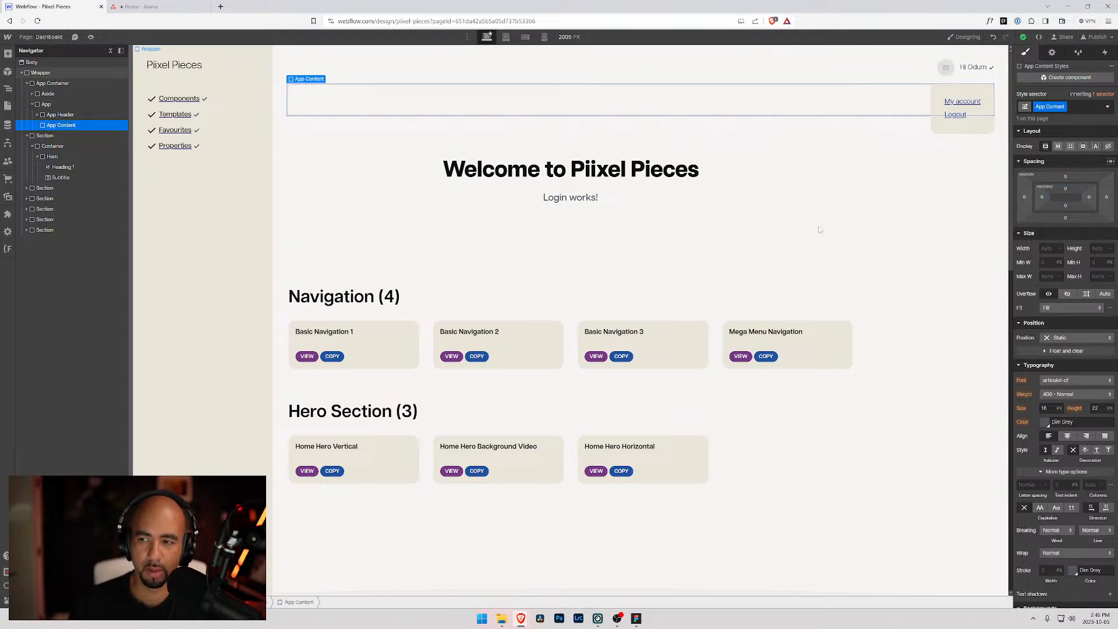
click(1064, 177)
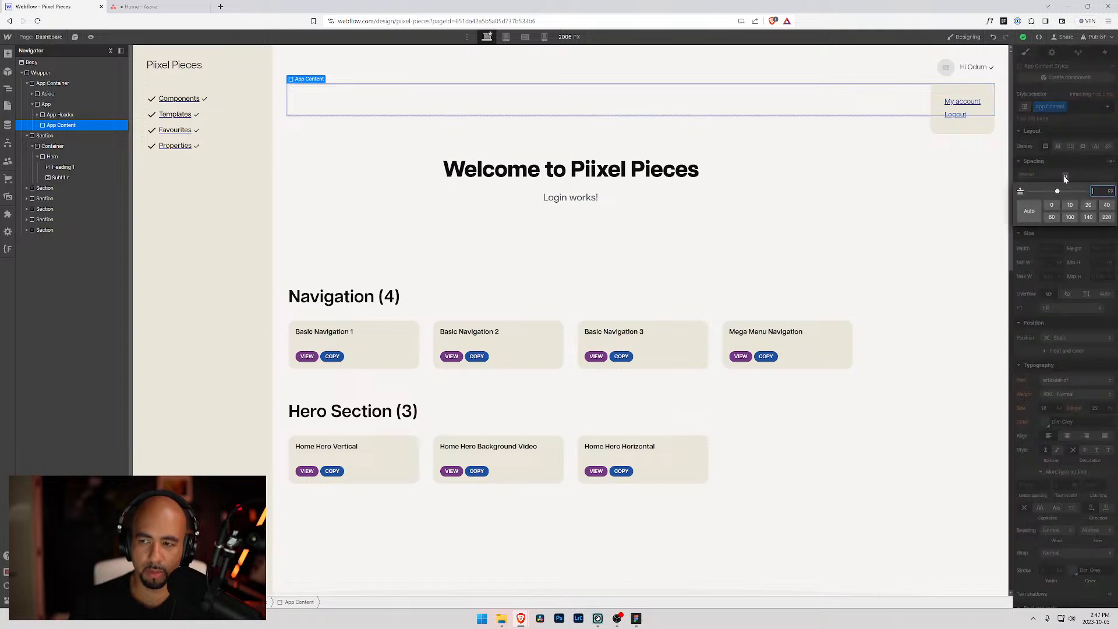
text(6rem)
key(Return)
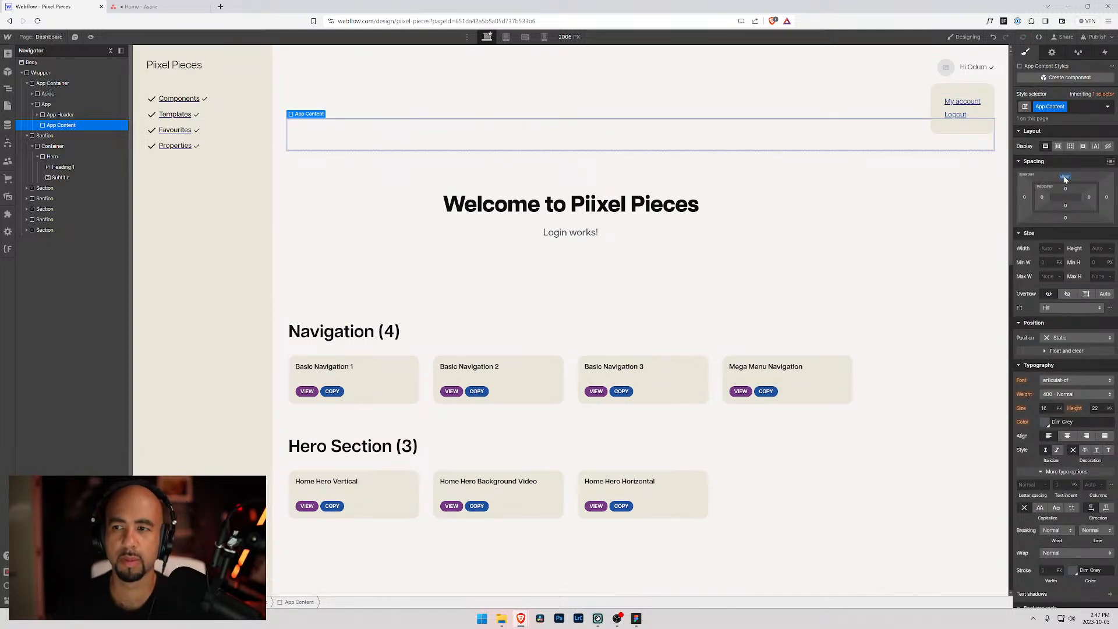
- Reduce the App Content's top margin to 4rem
click(1065, 178)
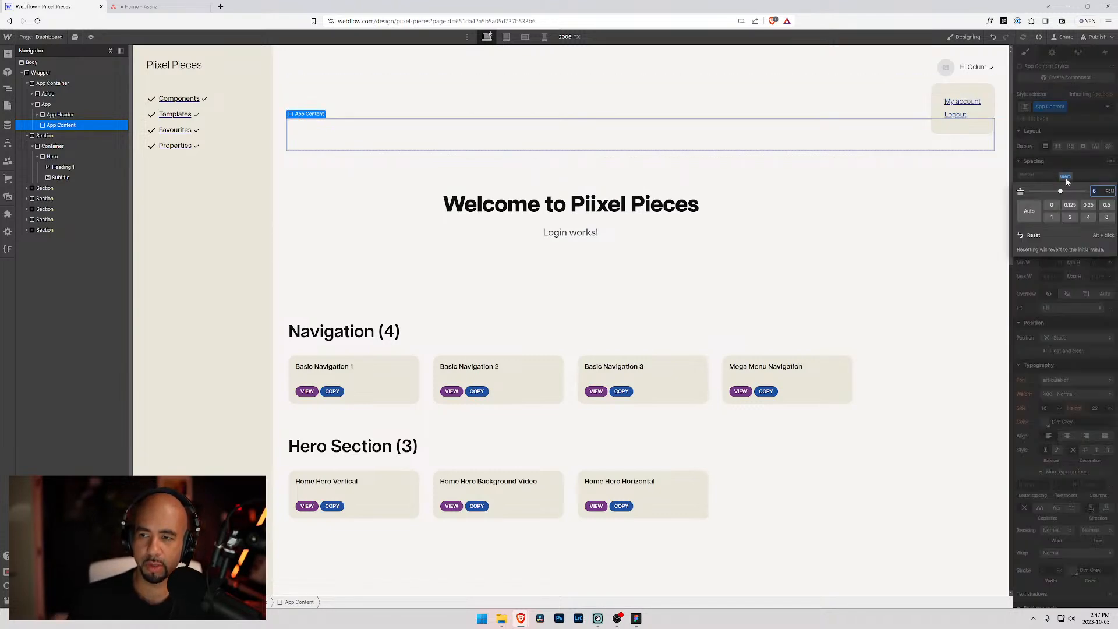
text(4)
key(Return)
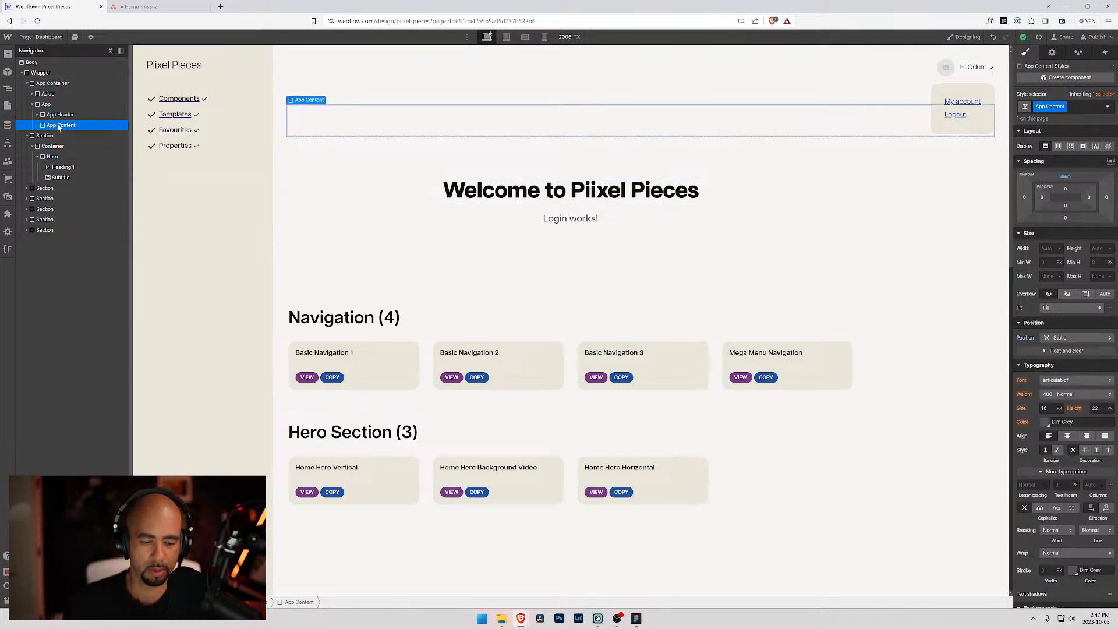
- Compare the Navigation heading and its Brochure Cards structure with the card layout in the Figma dashboard mockup
key(ctrl+k)
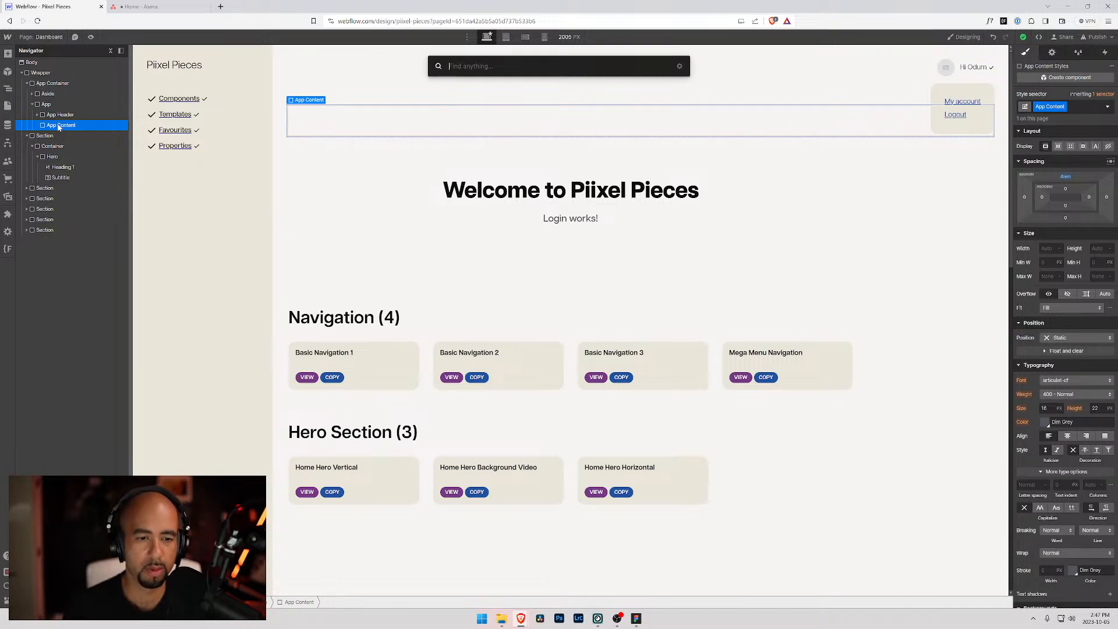
key(alt+Tab)
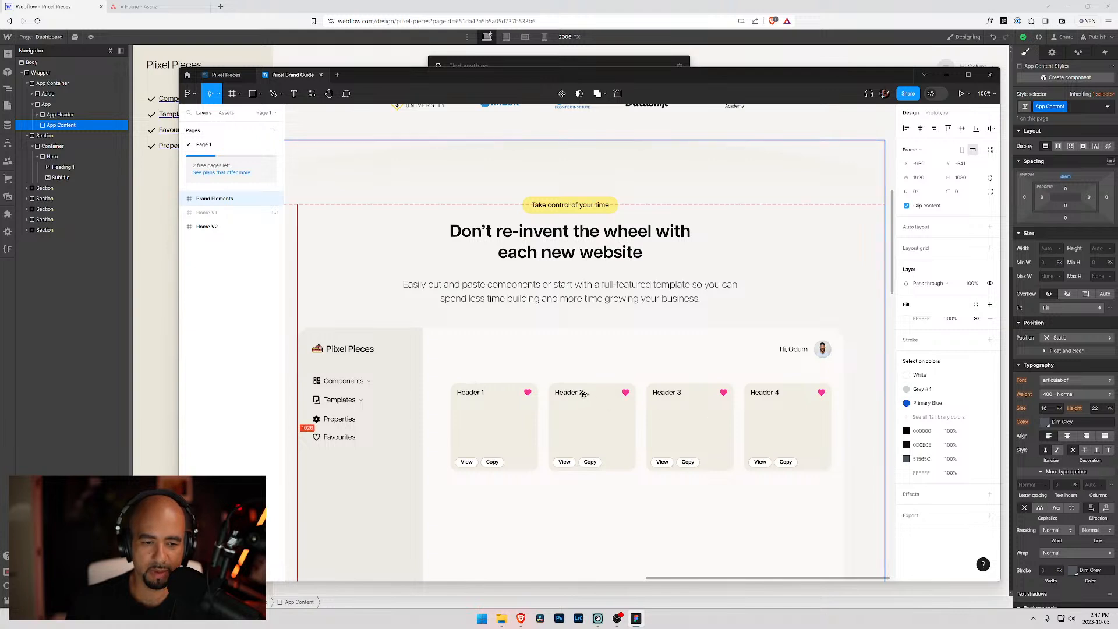
key(alt+Tab)
key(Escape)
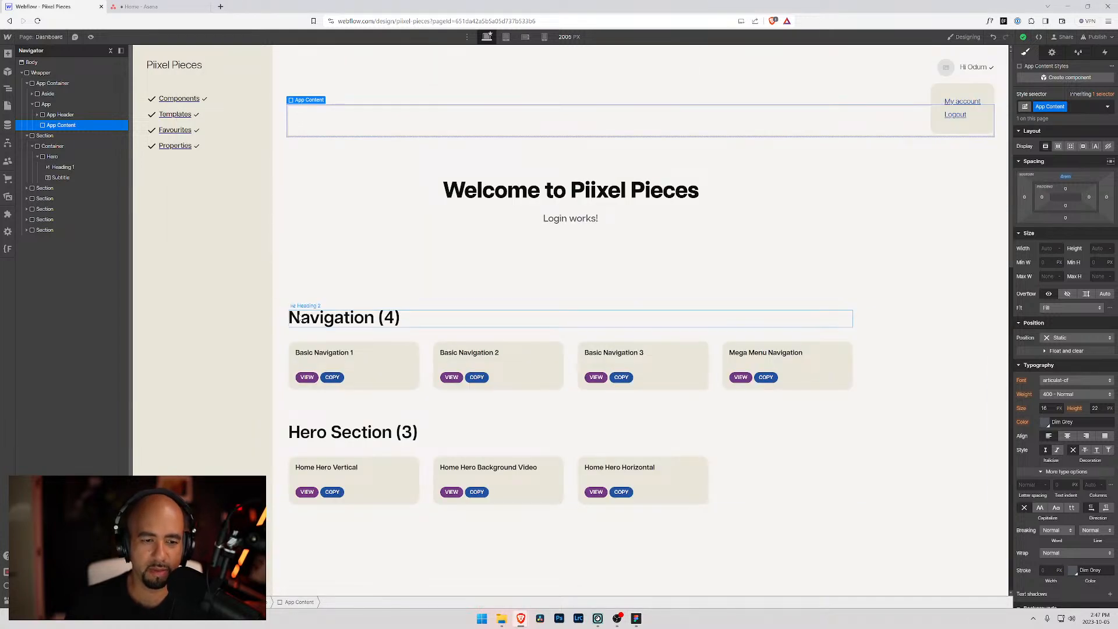
click(297, 317)
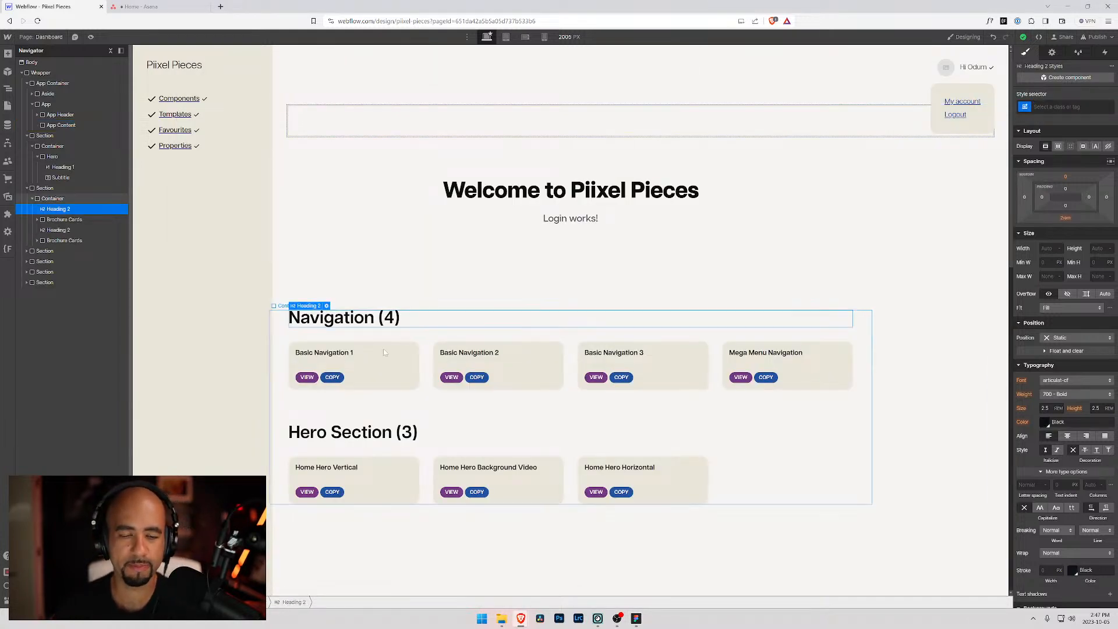
click(390, 371)
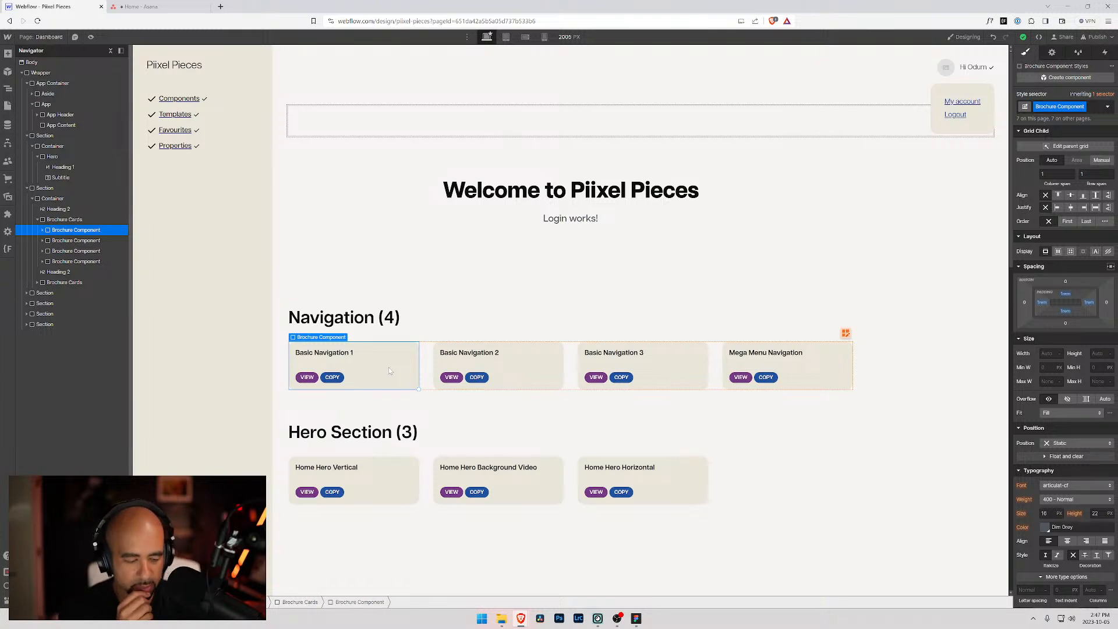
key(alt+Tab)
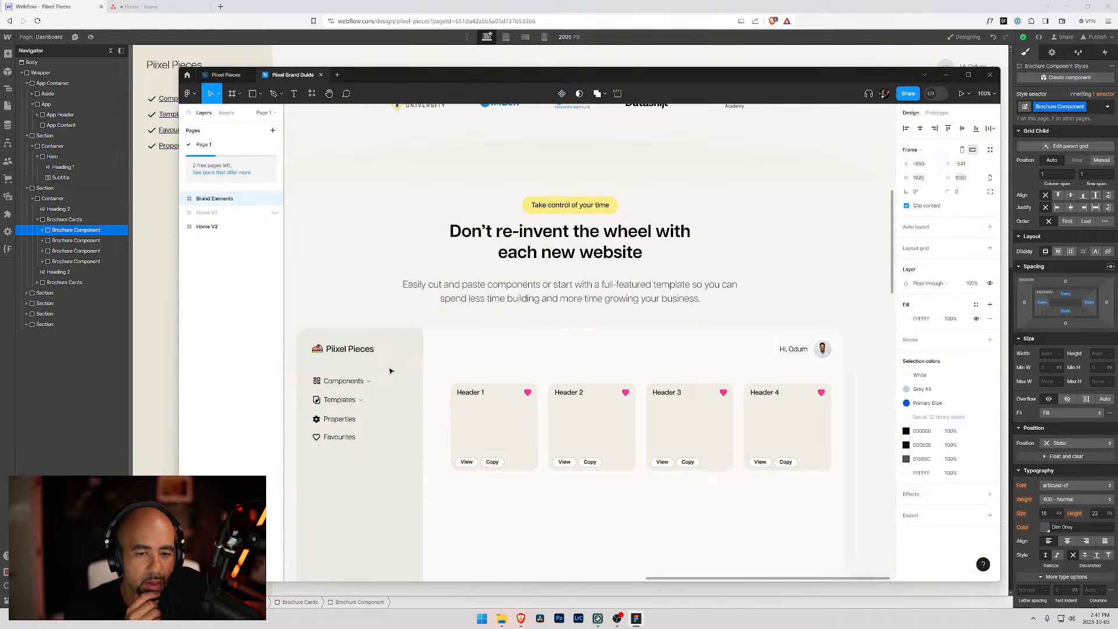
key(alt+Tab)
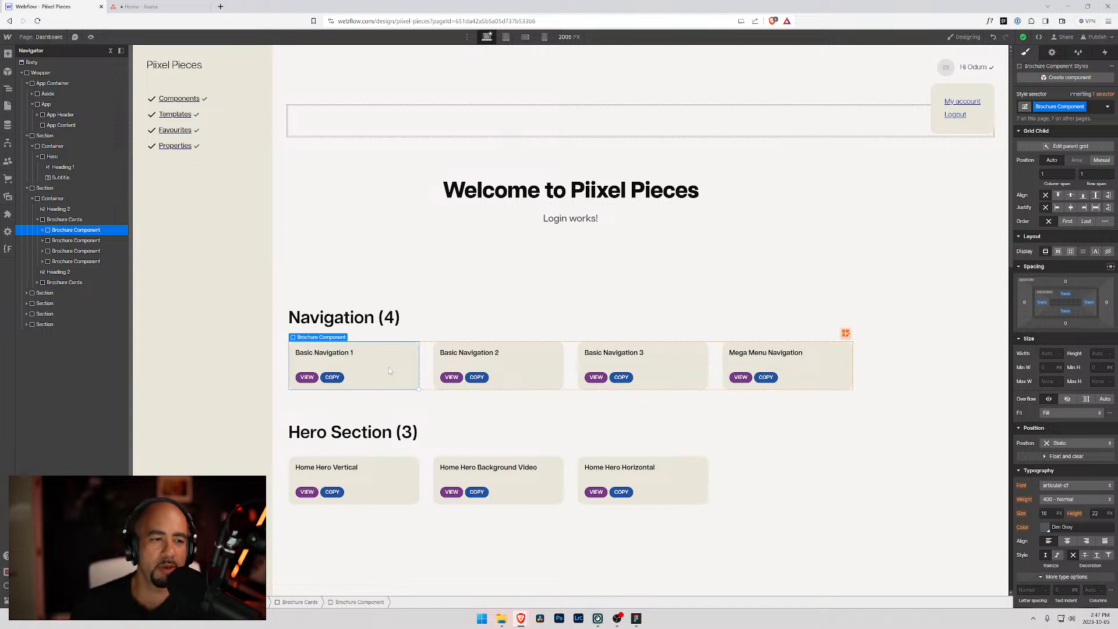
click(50, 220)
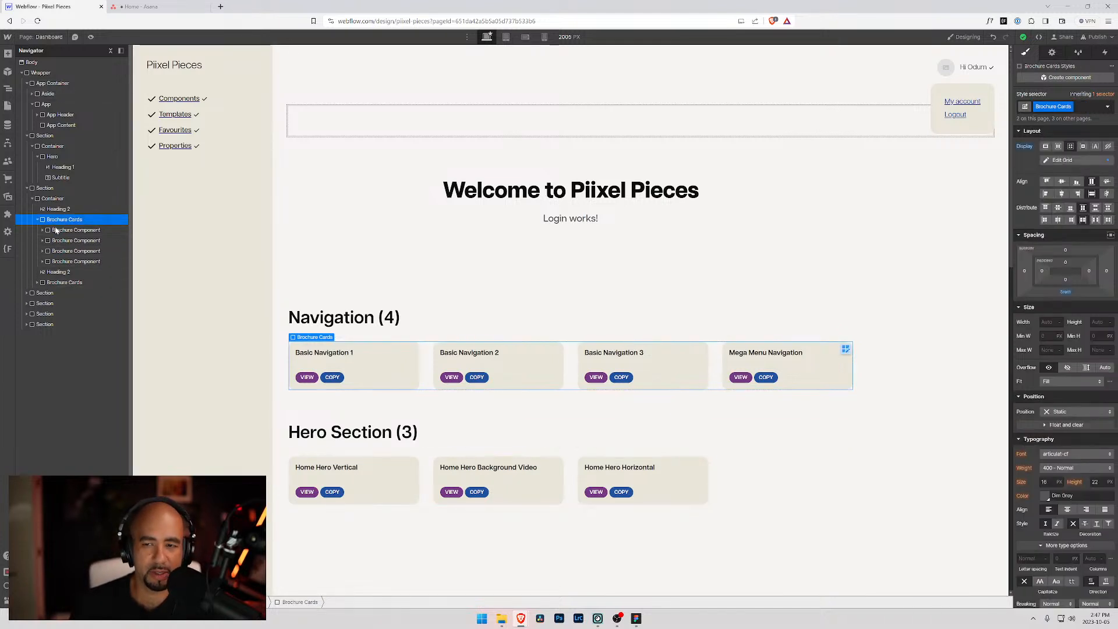
click(56, 230)
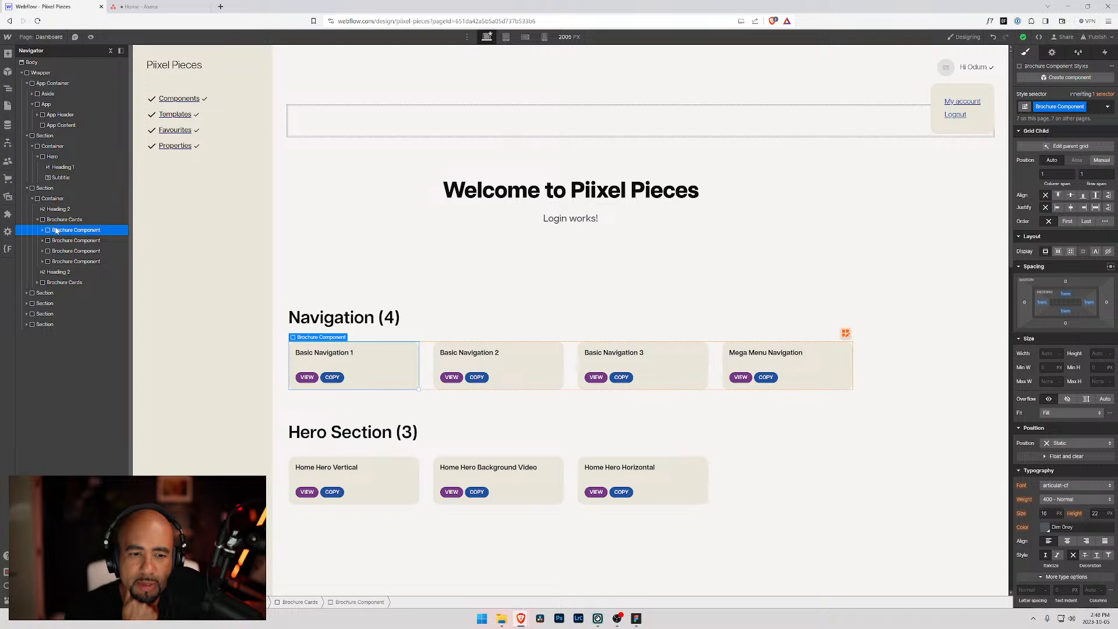
- Delete the section holding the "Welcome to Piixel Pieces" hero
click(525, 191)
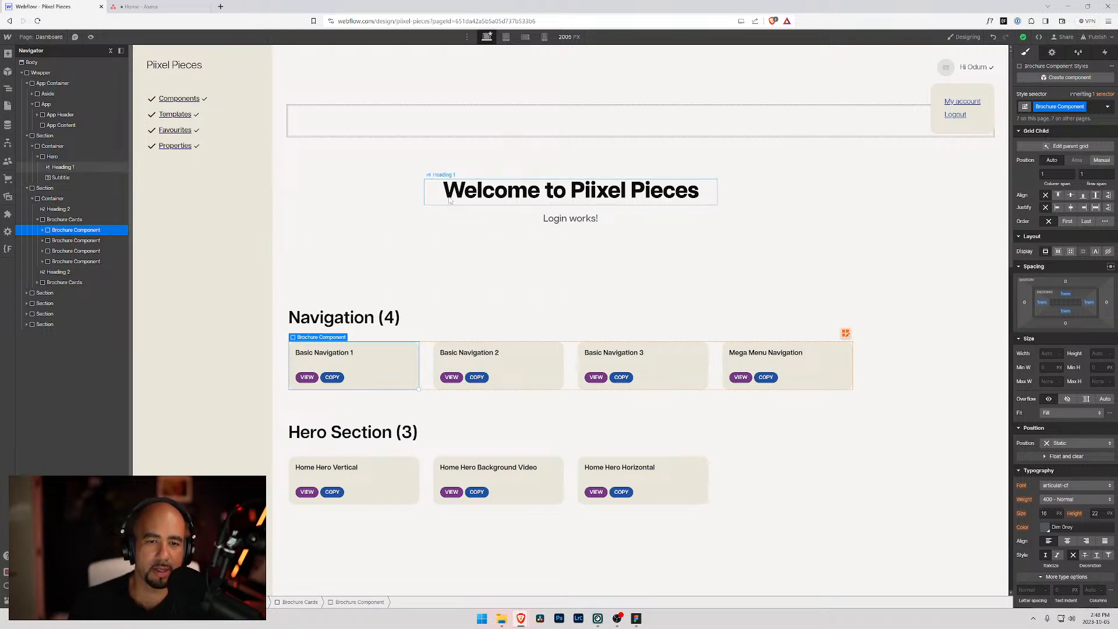
click(26, 136)
click(27, 146)
click(33, 136)
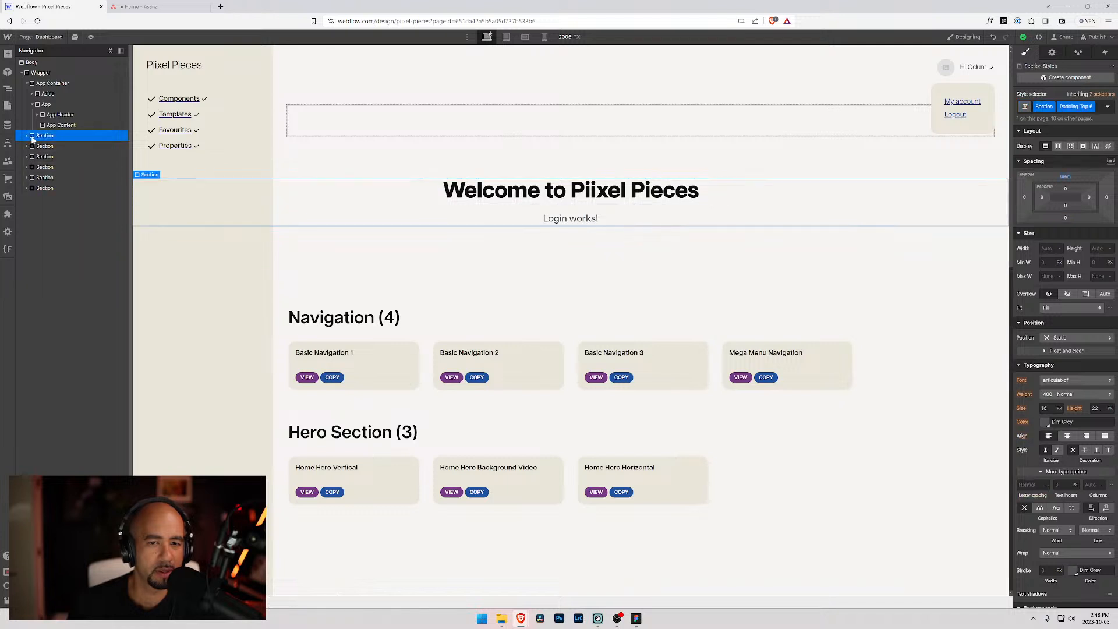
key(Delete)
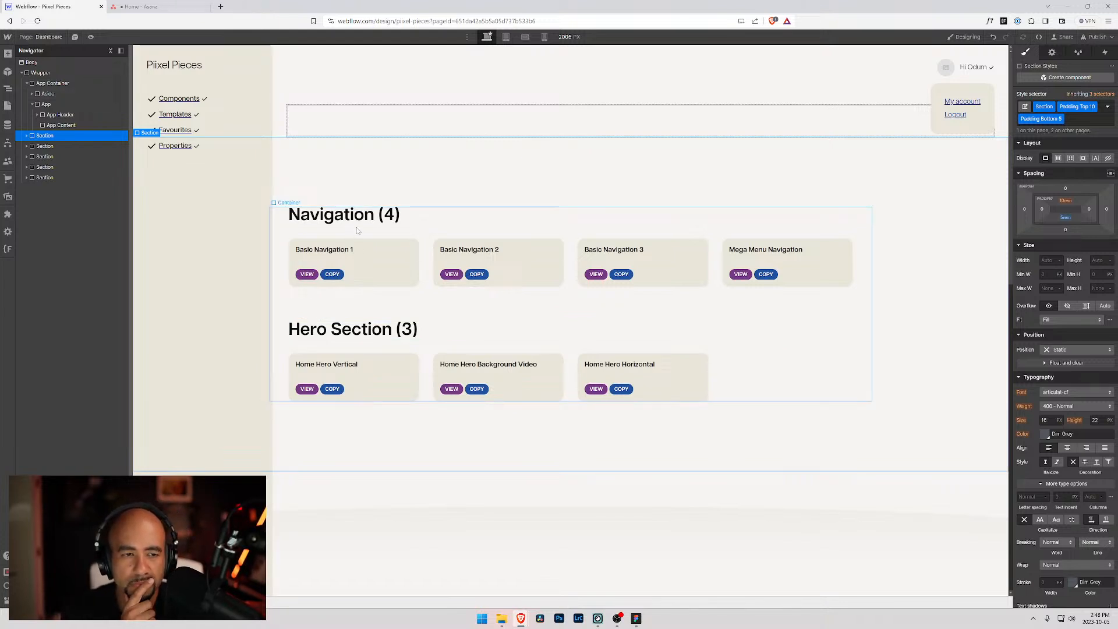
- Move the Navigation and Hero Section headings with their Brochure Cards out of the section's container into App Content, keeping their order
click(26, 135)
click(42, 168)
click(39, 168)
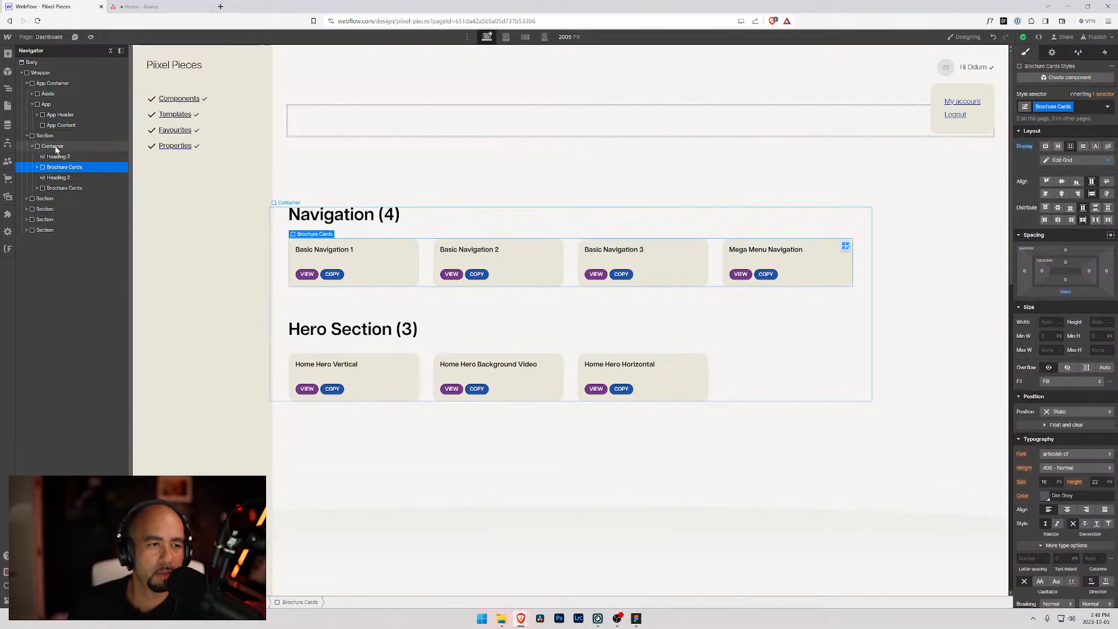
drag(55, 156, 52, 136)
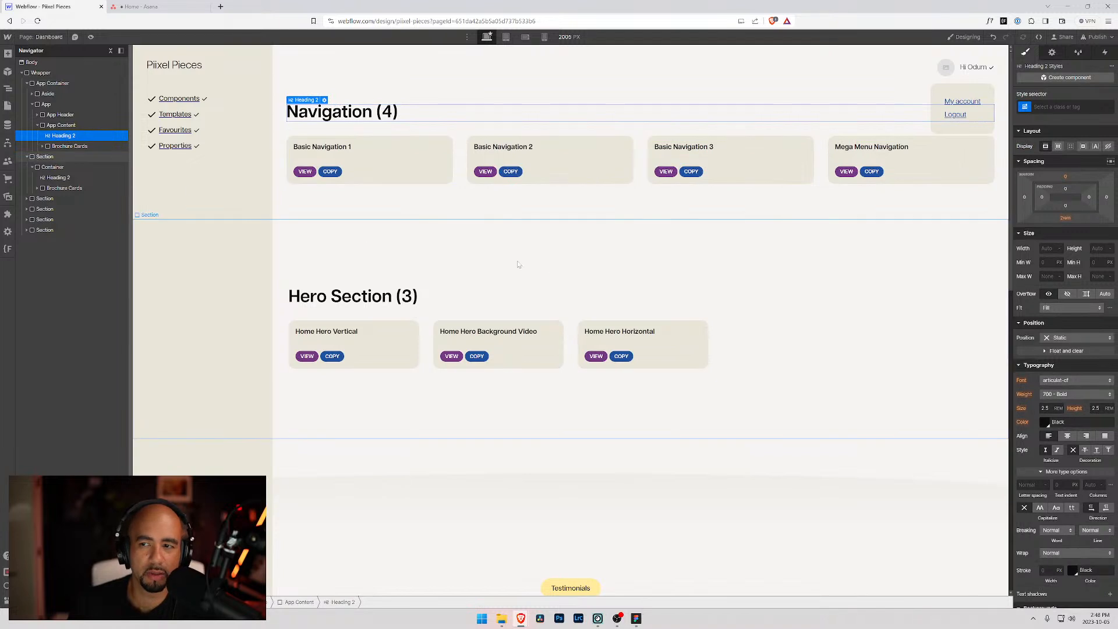
click(466, 247)
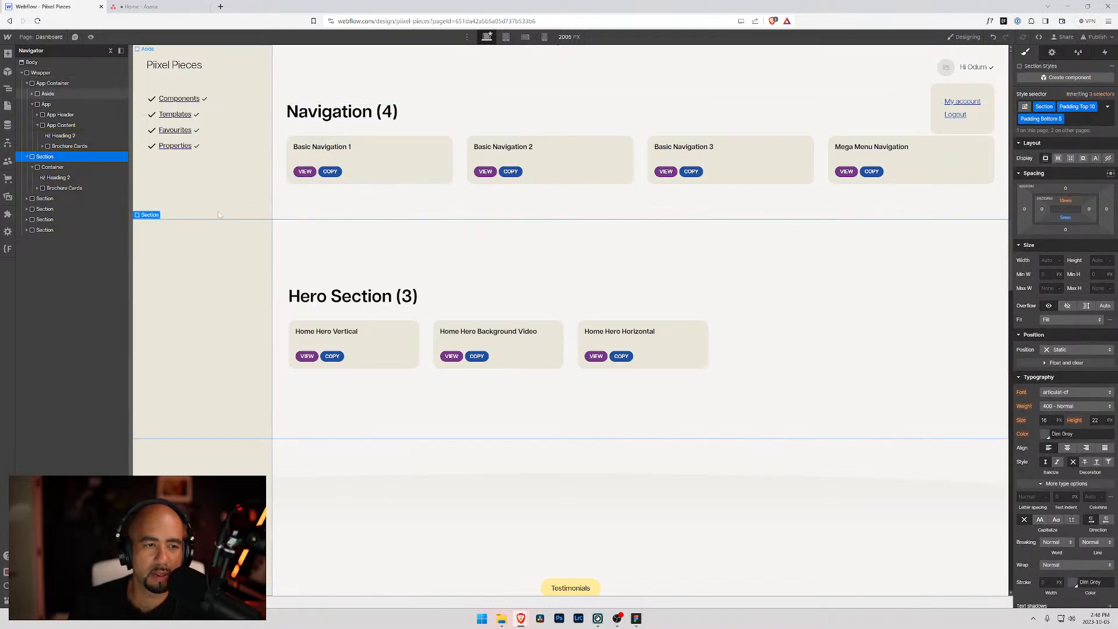
mouse_move(51, 178)
mouse_down()
mouse_move(54, 146)
mouse_move(57, 188)
mouse_move(61, 169)
mouse_up()
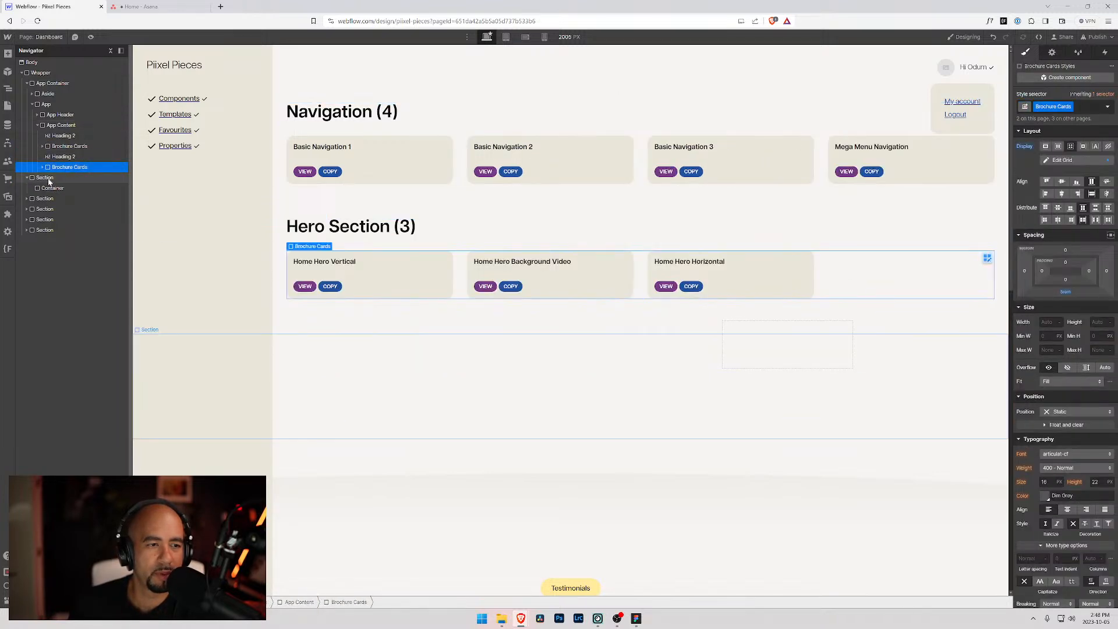
- Delete the emptied section and the three sections between it and the footer section
click(48, 178)
key(Delete)
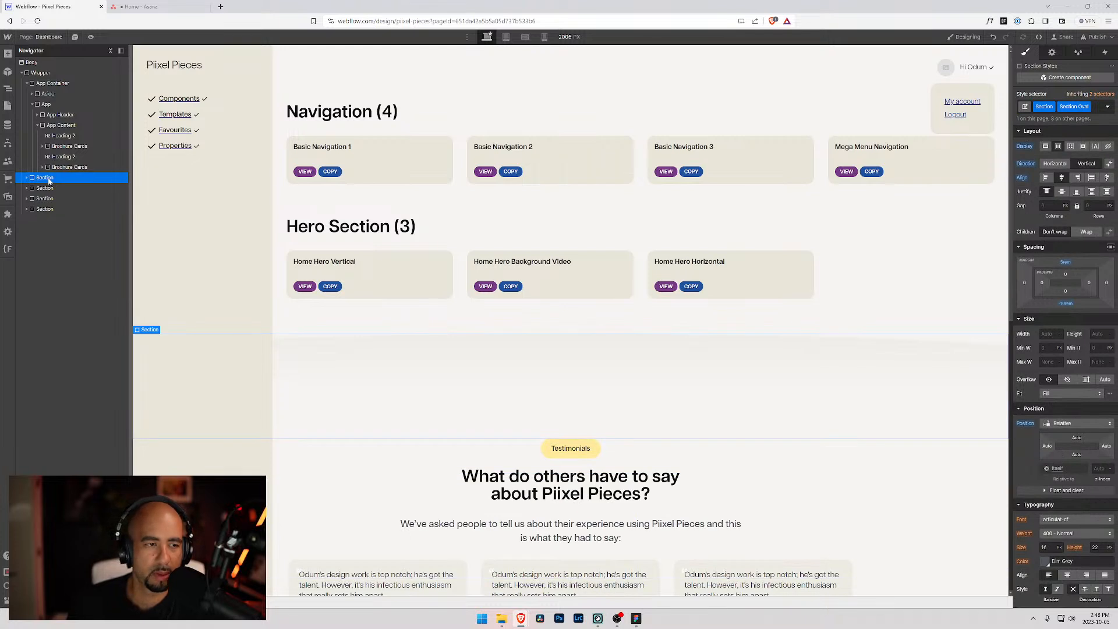
key(Delete)
key(Delete)
key(Delete)
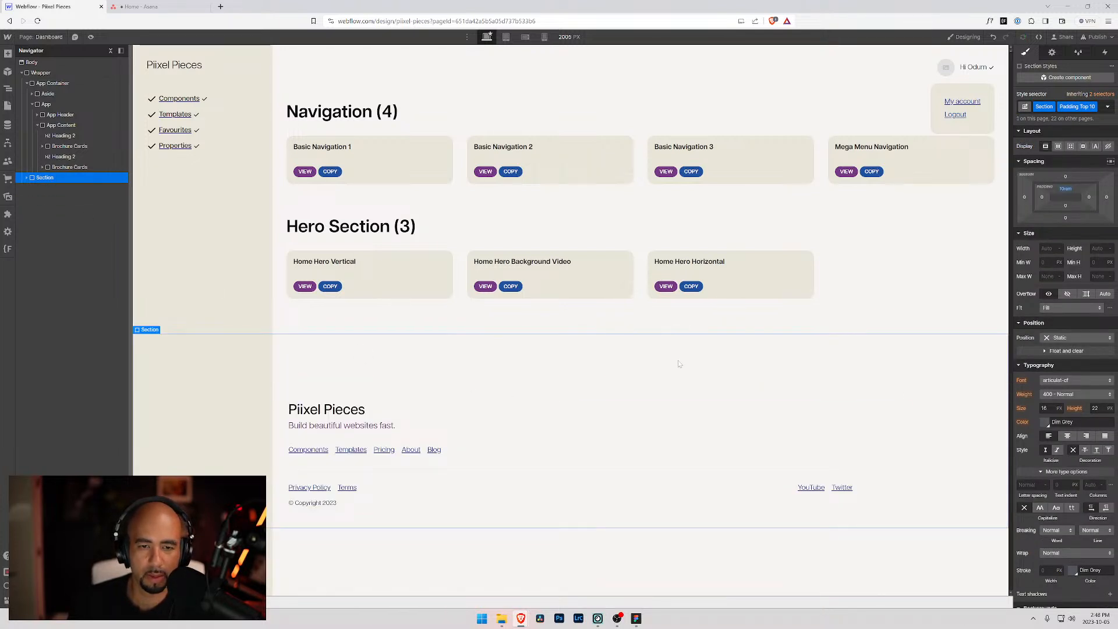
- Delete the section containing the Footer component from the dashboard page
click(781, 284)
click(469, 192)
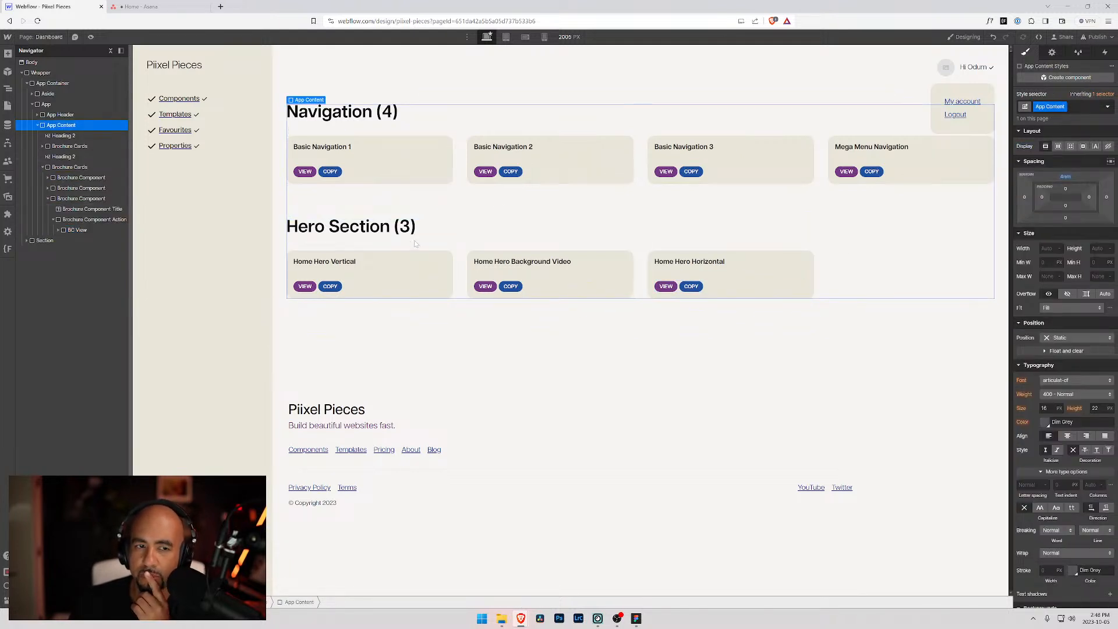
click(459, 72)
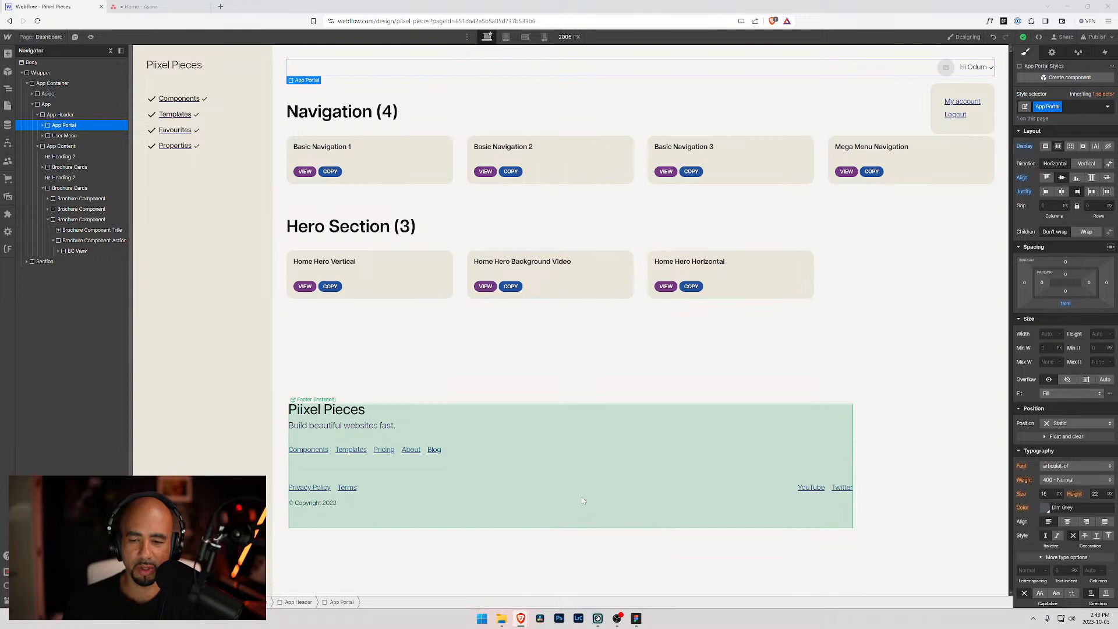
click(582, 498)
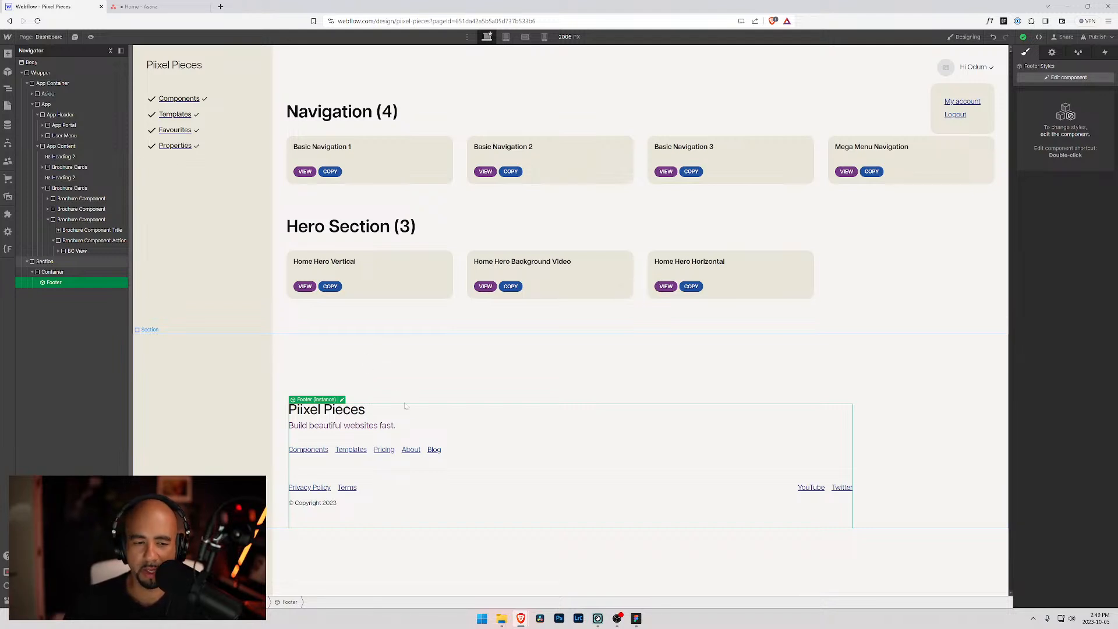
click(51, 262)
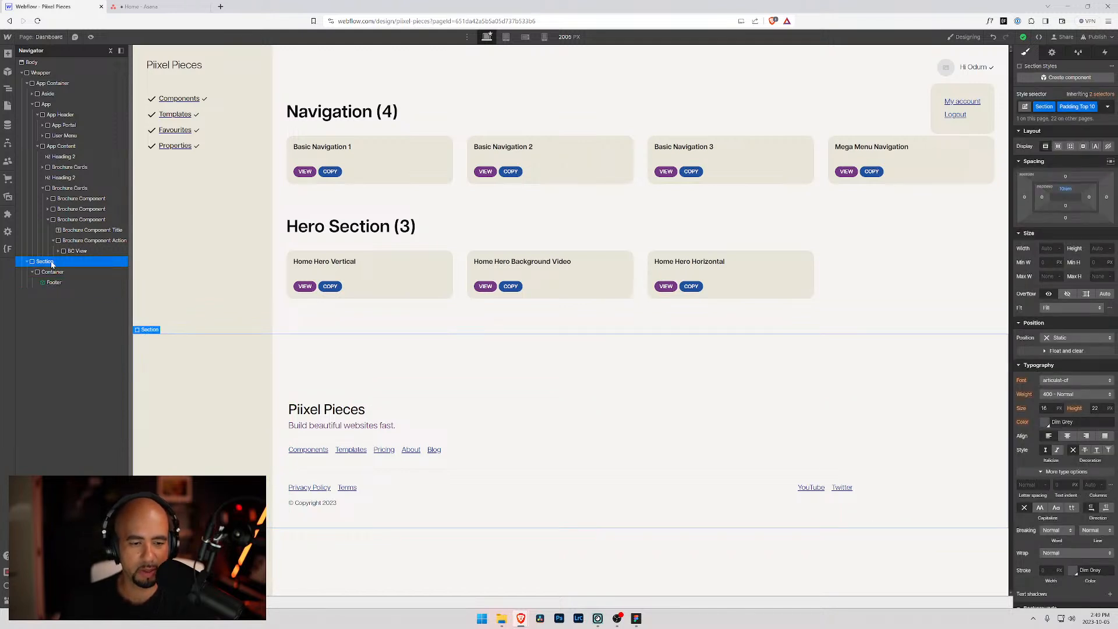
key(Delete)
click(616, 417)
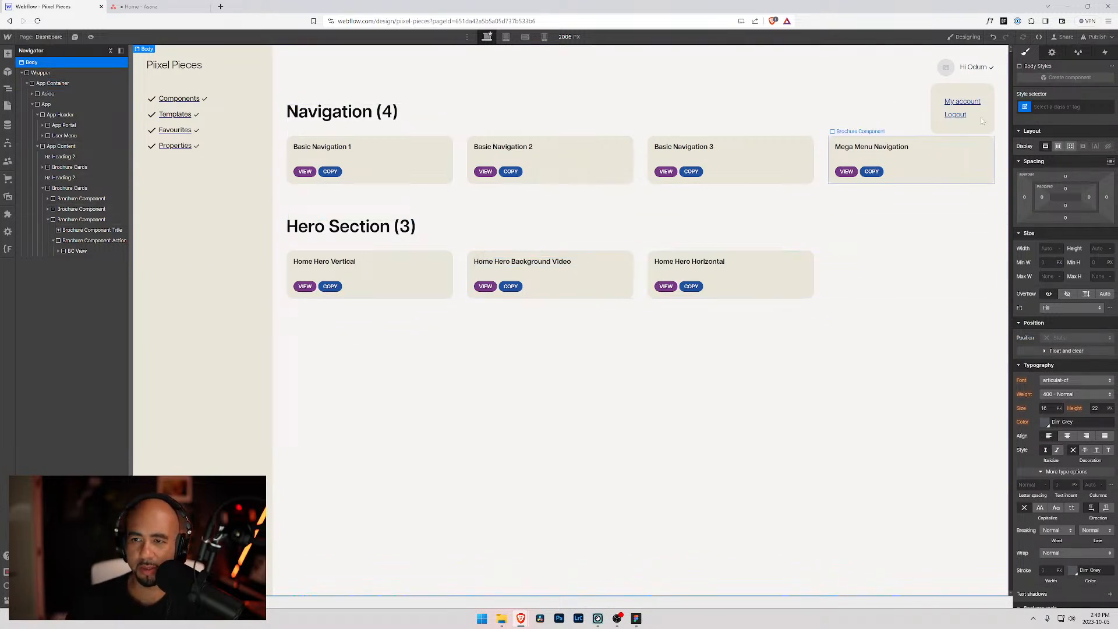
- Duplicate the Dashboard page as a new page named Account
click(39, 73)
click(32, 104)
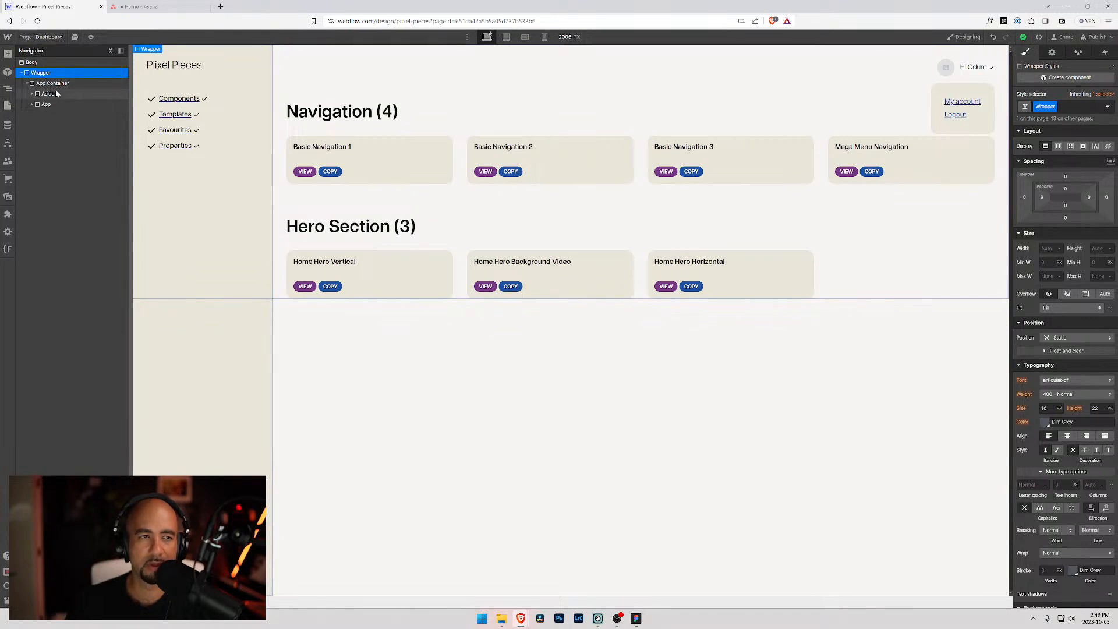
click(43, 36)
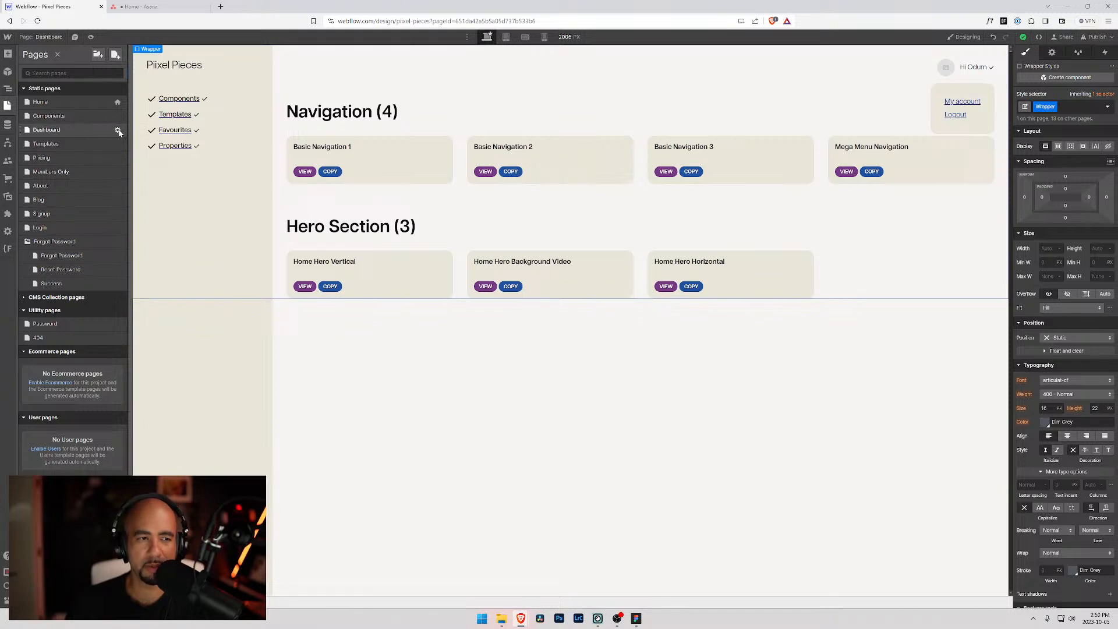
click(117, 129)
click(324, 54)
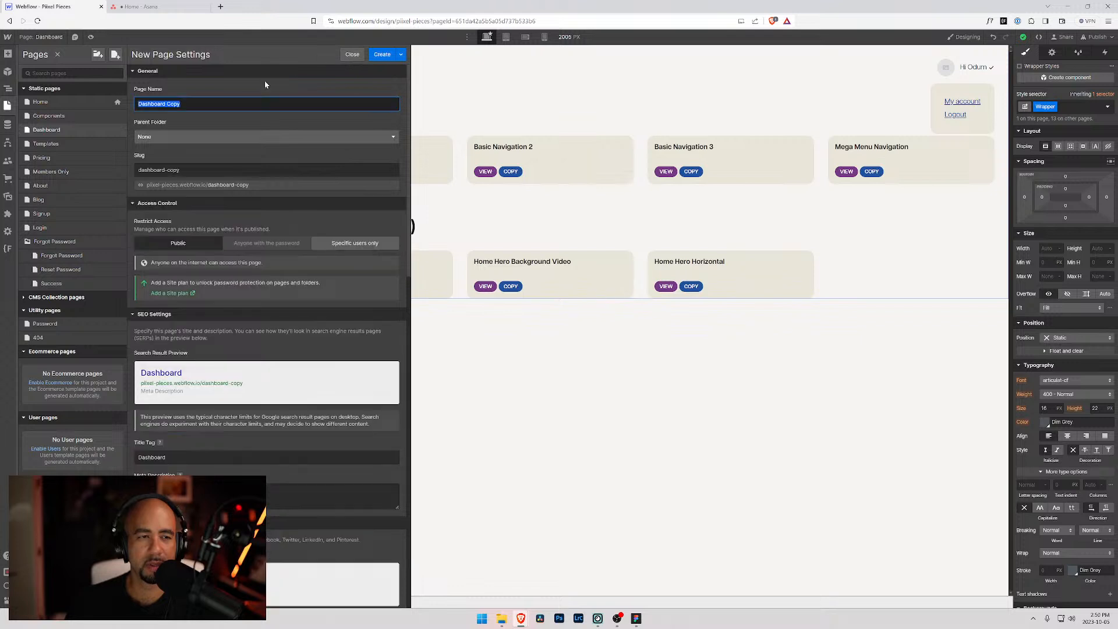
text(Account)
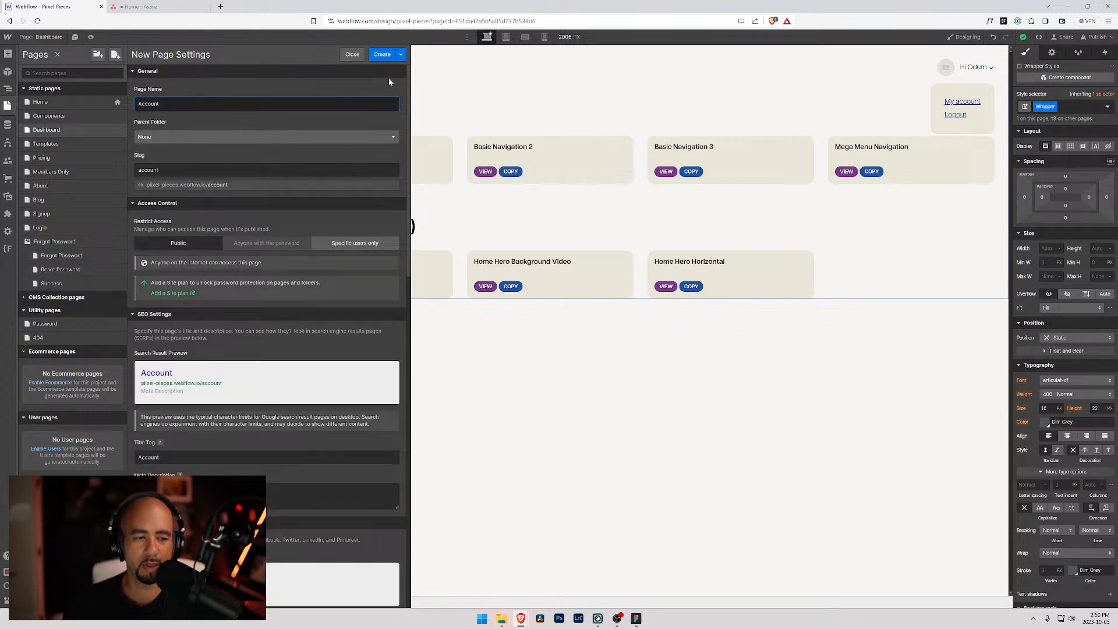
click(383, 54)
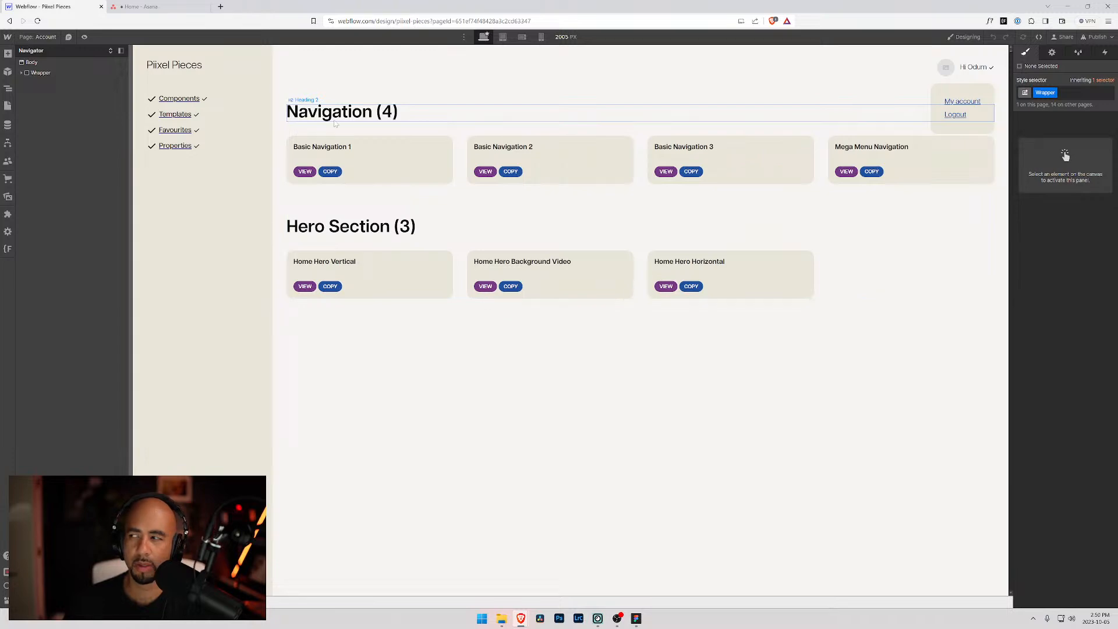
- Close the Asana browser tab and change the "Navigation (4)" heading on the Account page to "My account"
click(185, 8)
click(205, 7)
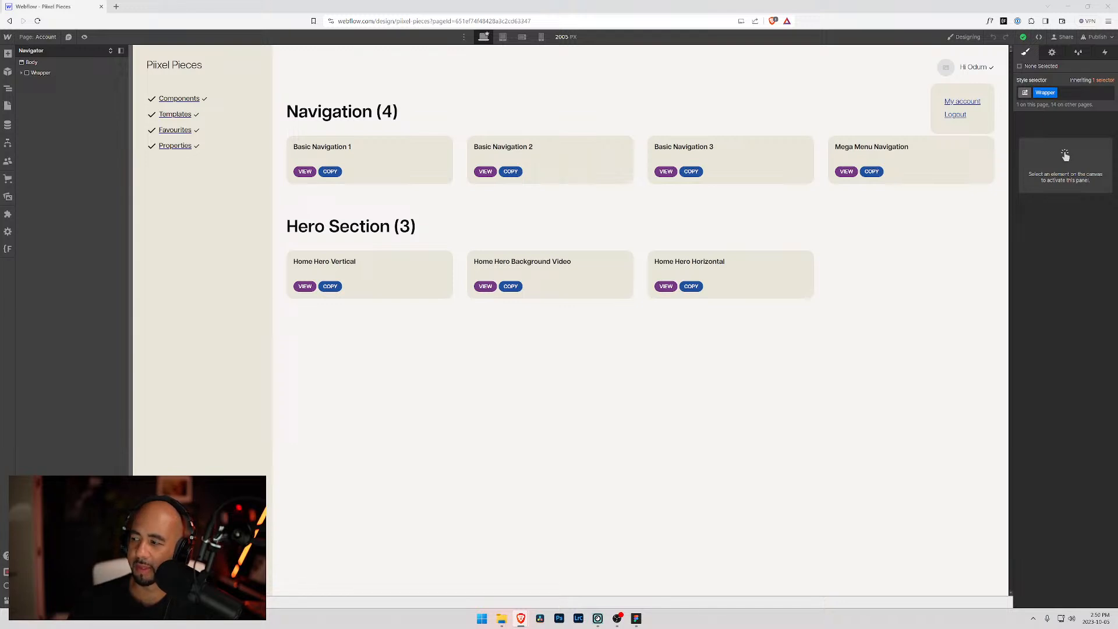
click(346, 116)
double_click(345, 117)
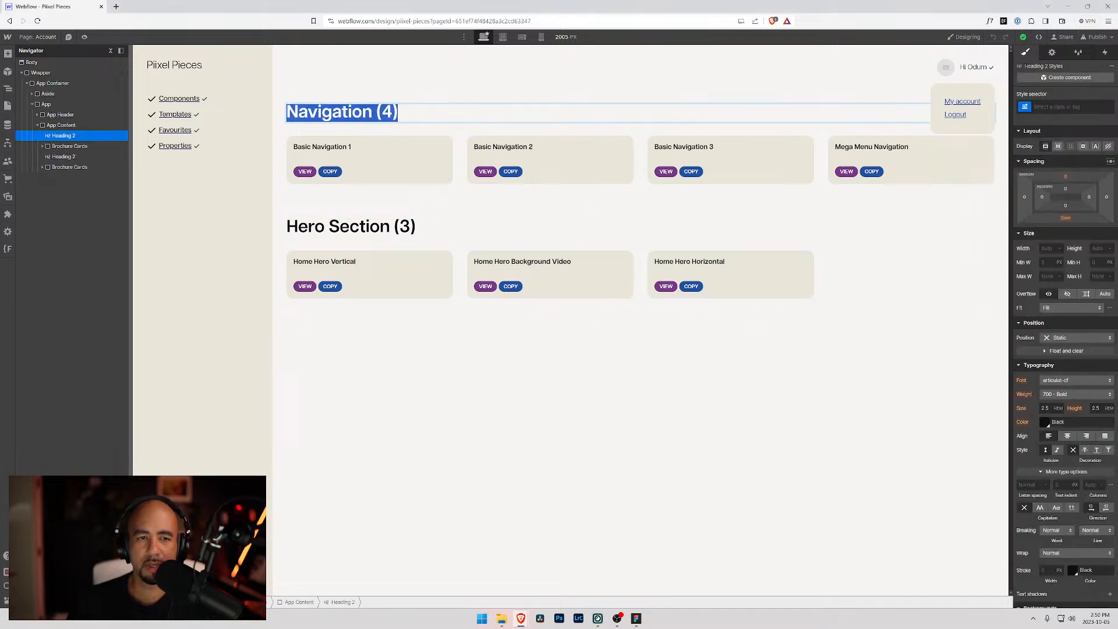
text(My account)
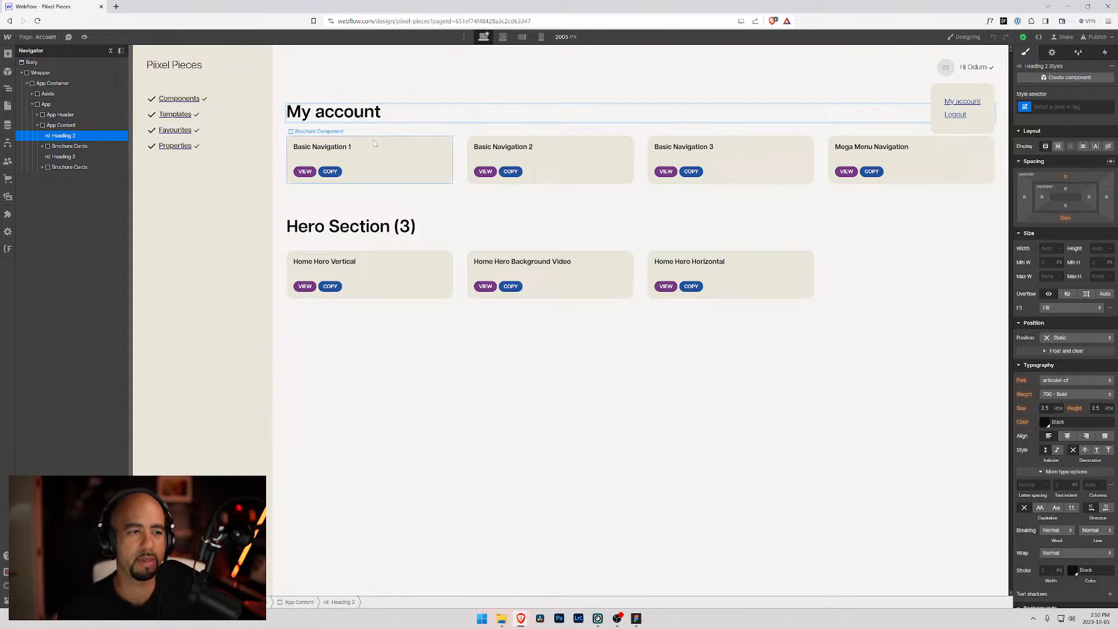
- Delete the "Hero Section (3)" heading and its Brochure Cards grid from App Content on the Account page
click(60, 125)
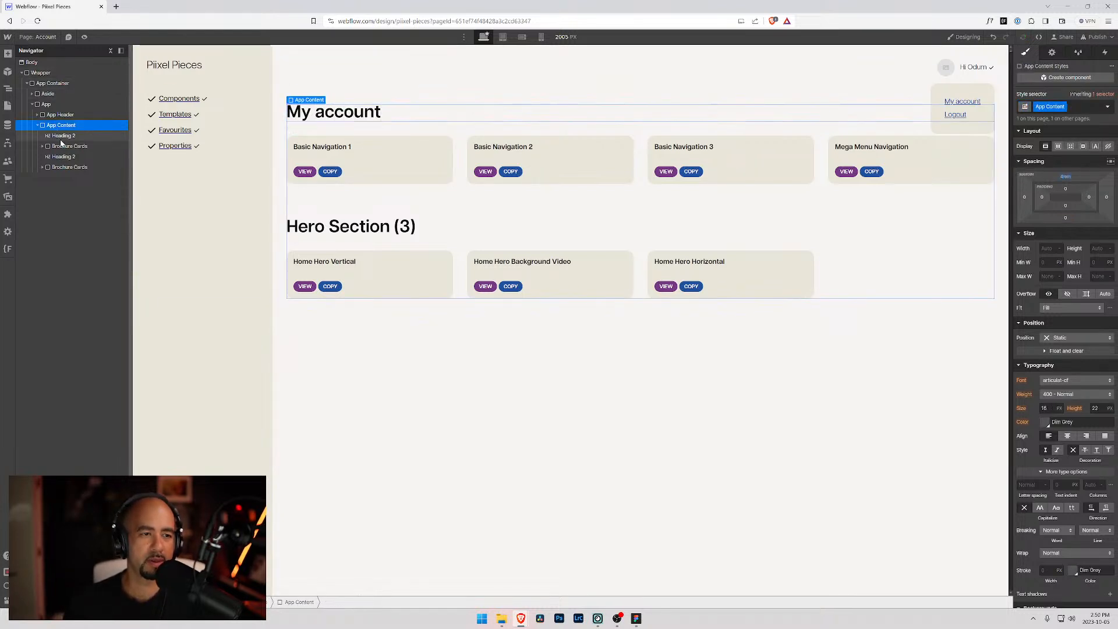
click(62, 145)
click(63, 136)
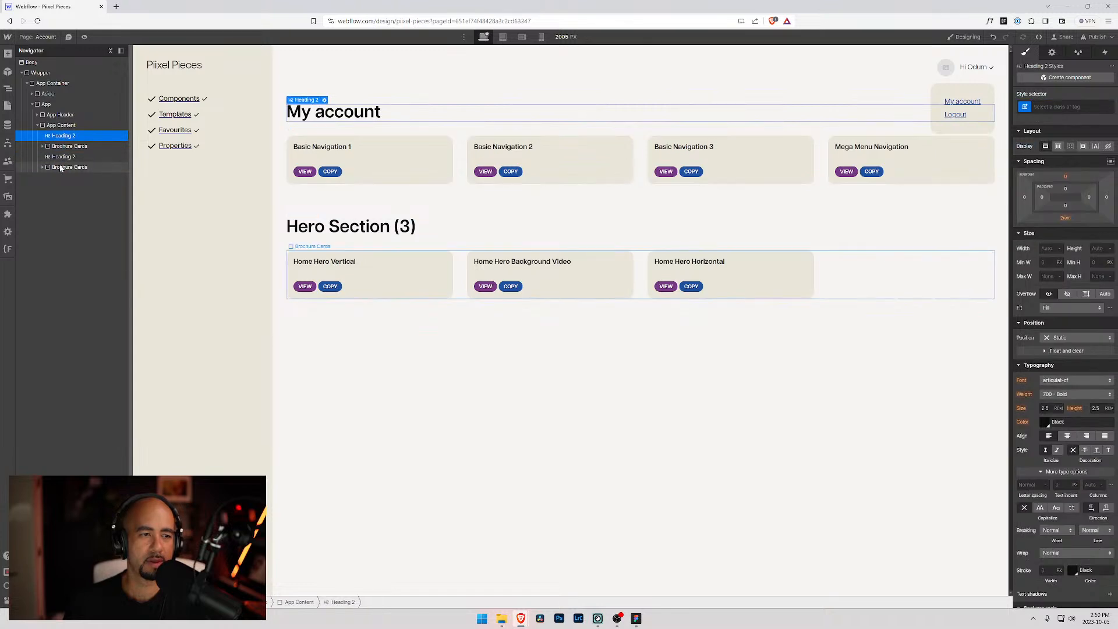
click(61, 167)
key(Delete)
key(Delete)
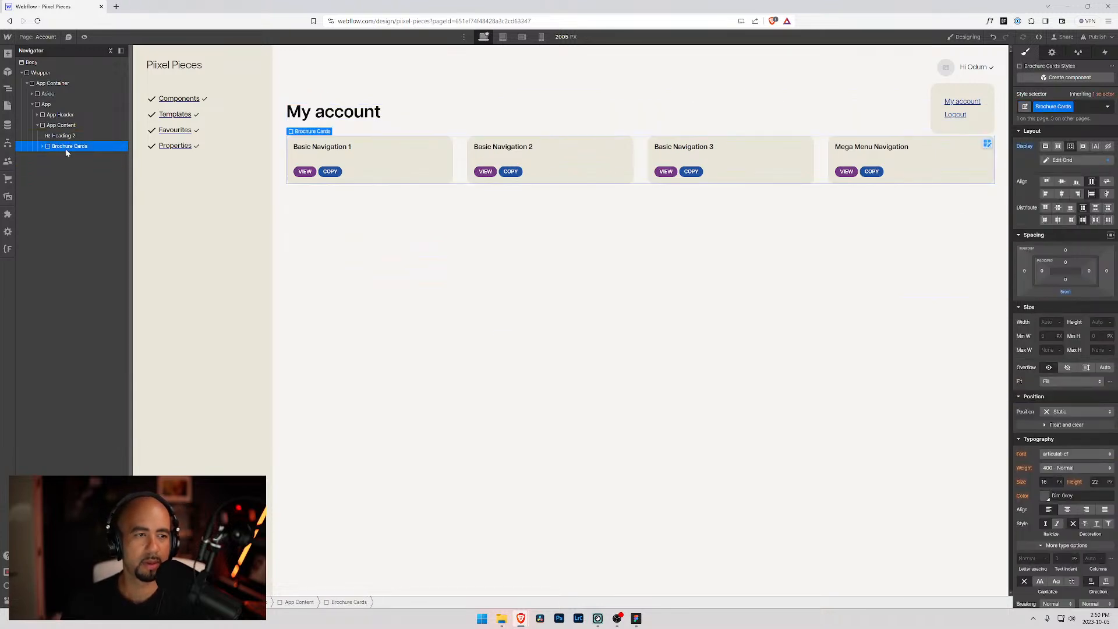
- Add a Text Block at the end of App Content, below the remaining Brochure Cards
click(66, 125)
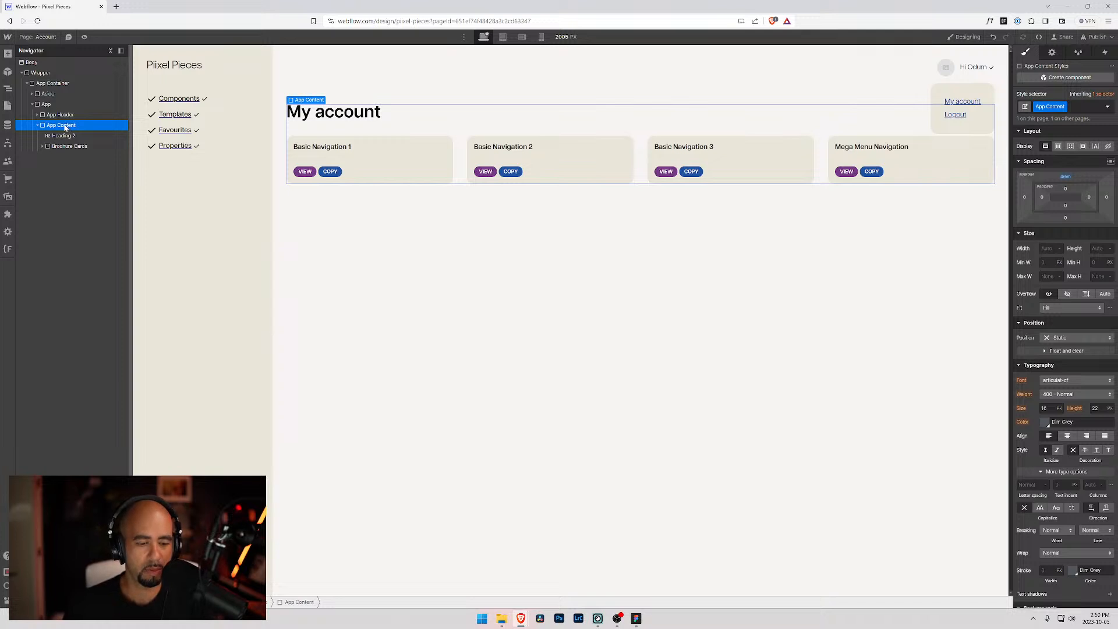
key(ctrl+k)
text(tex)
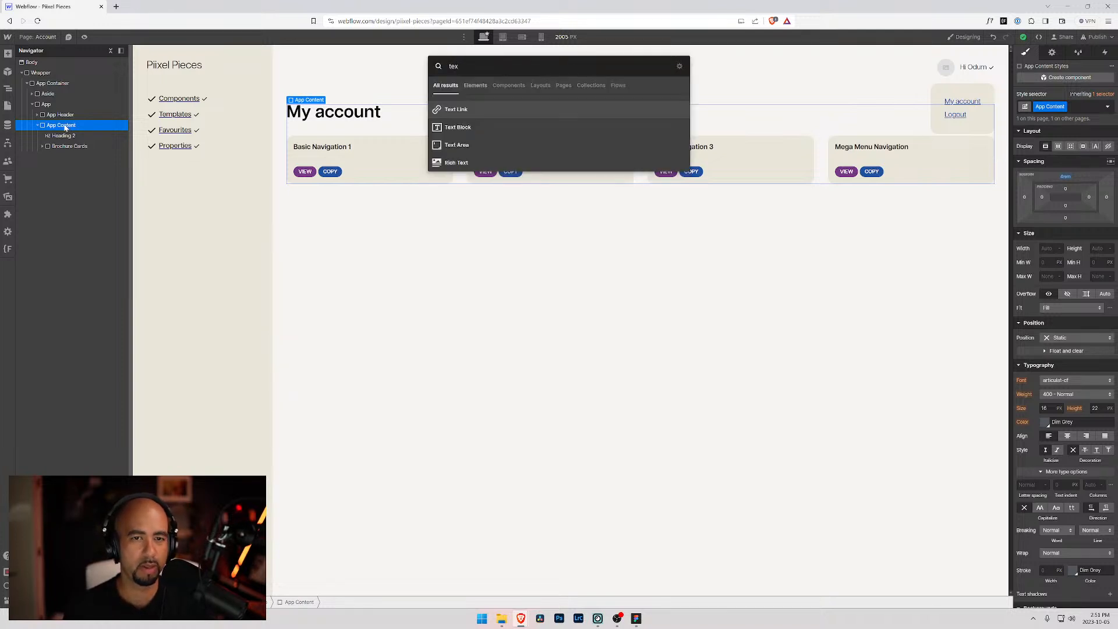
key(Down)
key(Return)
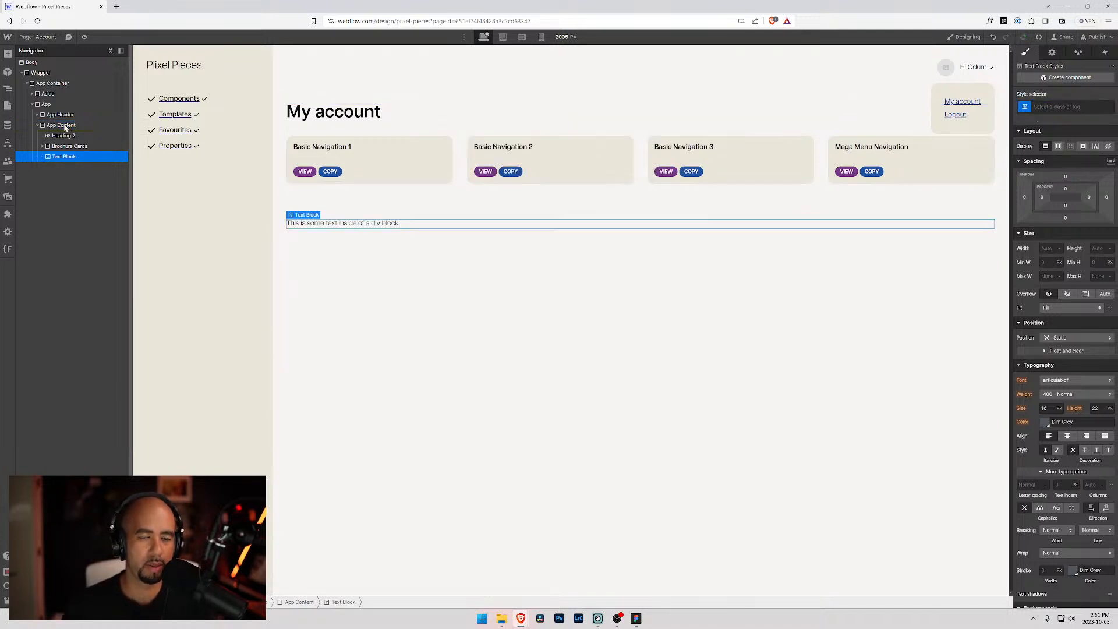
- Replace the text block's placeholder with "Edit f name, l name, email, subscribe to newsletter, update password, billing details (stripe)"
double_click(350, 228)
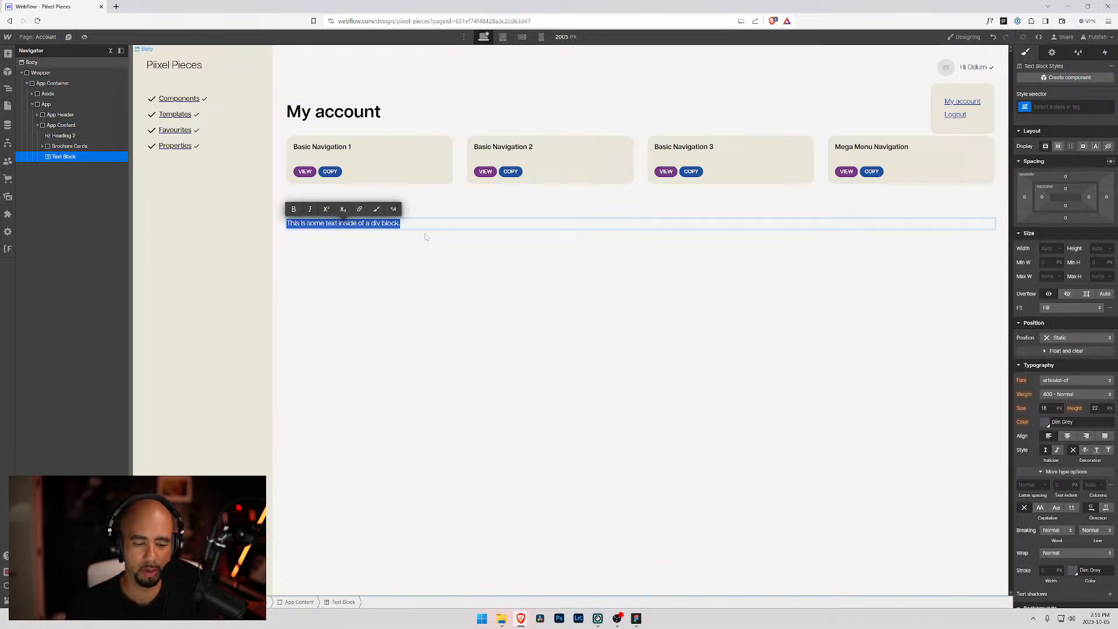
text(Edit)
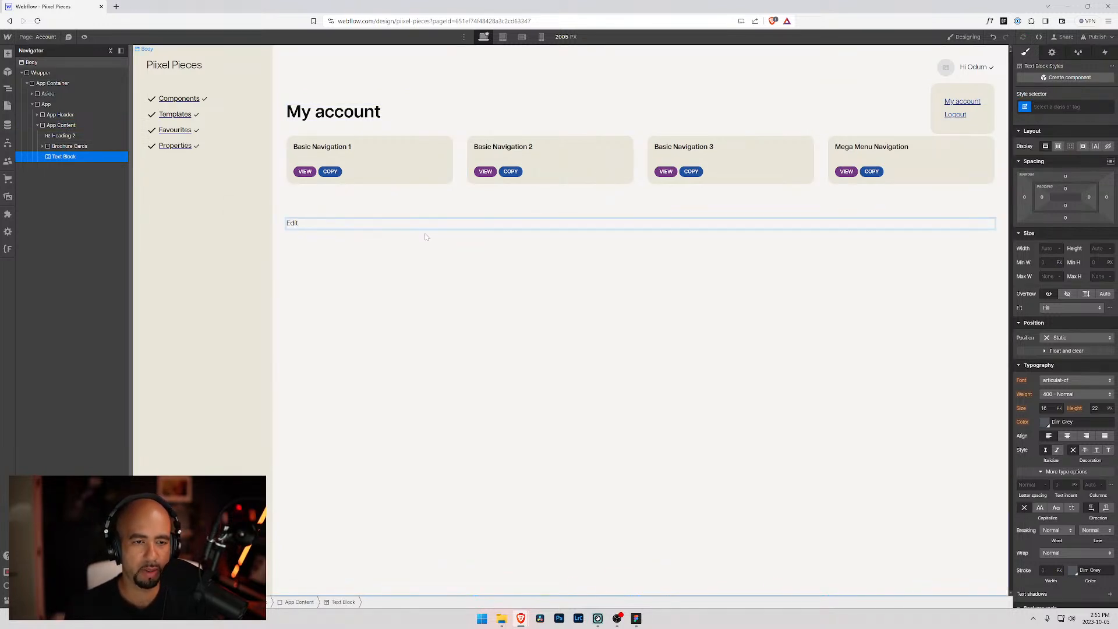
text(ame)
key(BackSpace)
key(BackSpace)
key(BackSpace)
key(BackSpace)
text(f name, l name, email)
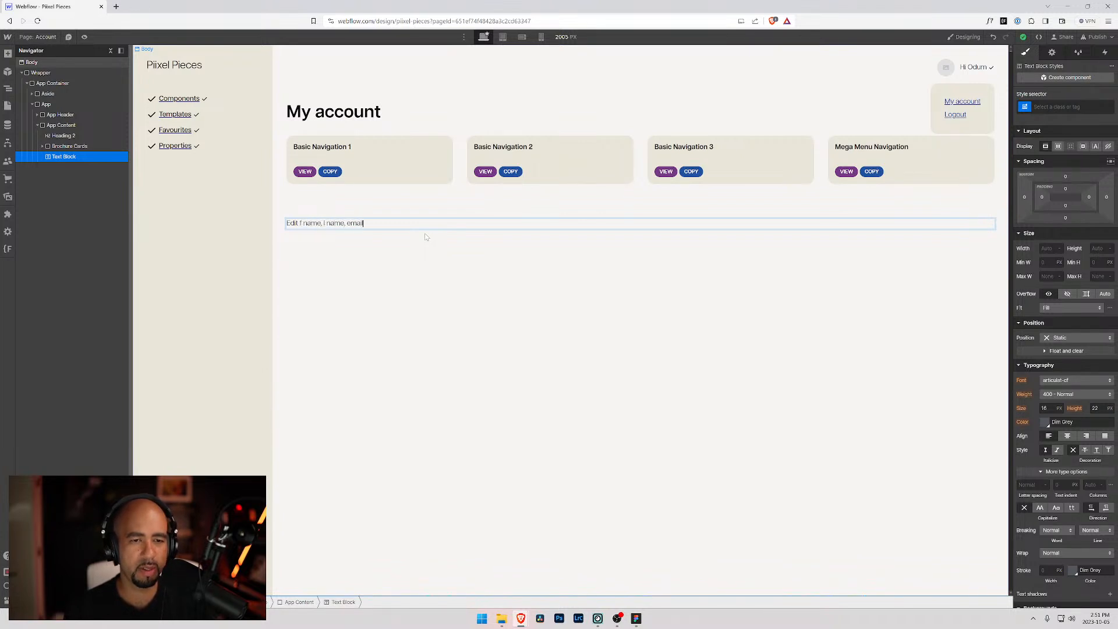
text(, subscribe to newsletter)
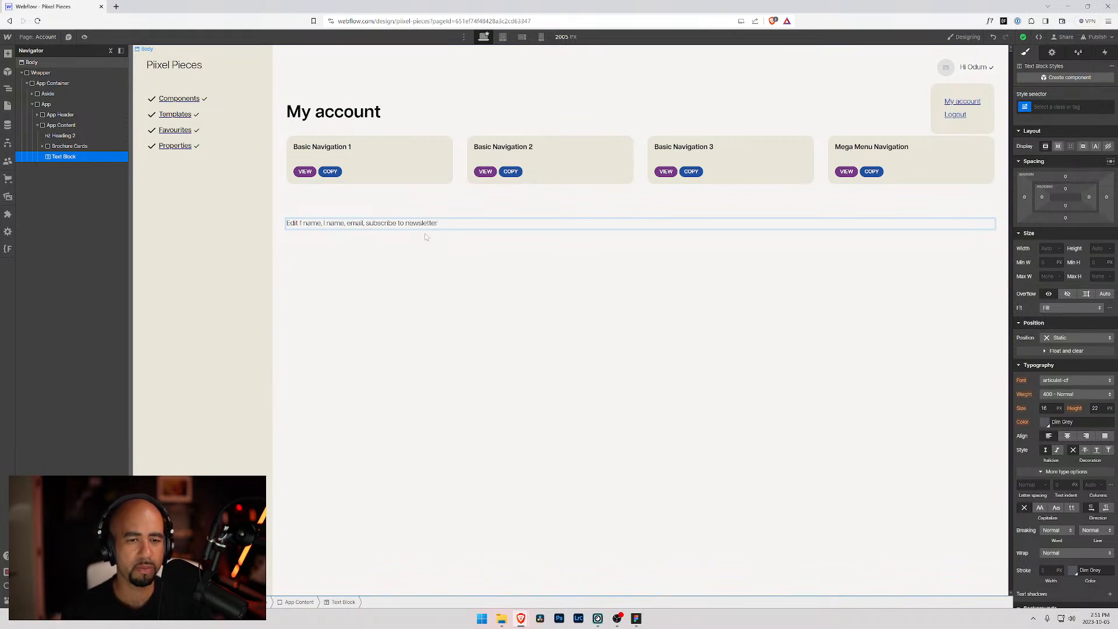
text(, update password)
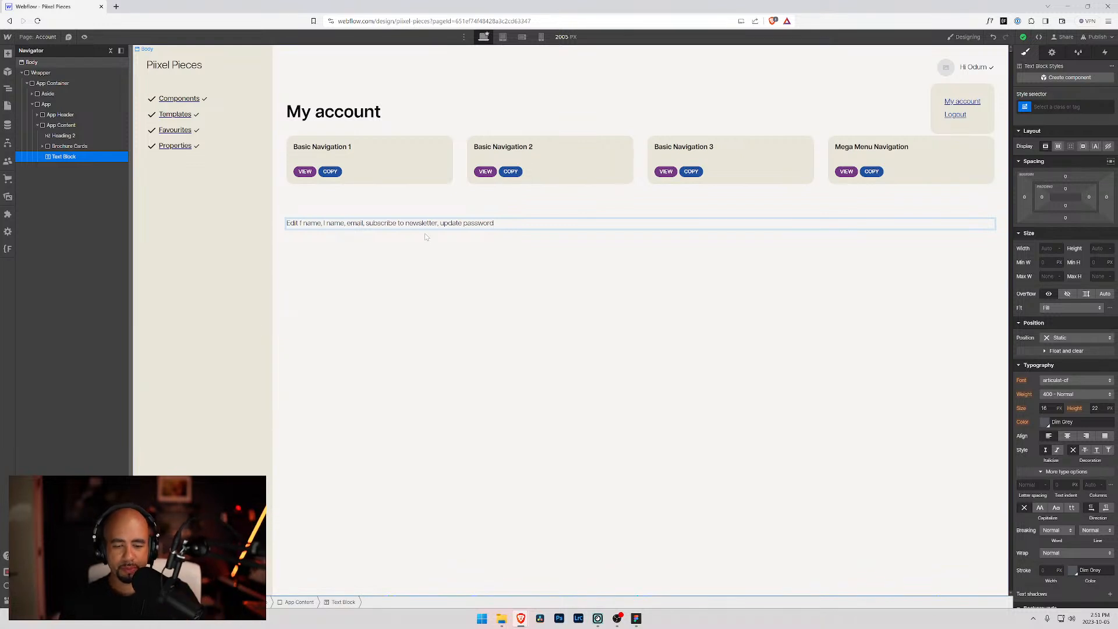
text(, billing details (stripe)
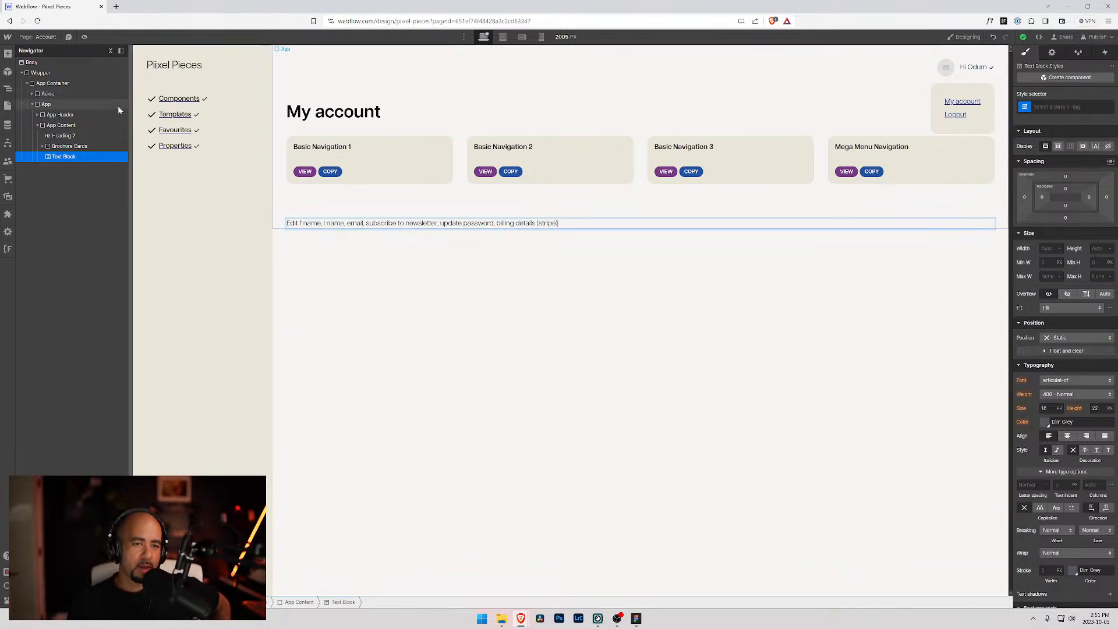
- Examine the forms on the existing Reset Password and Forgot Password pages
click(43, 37)
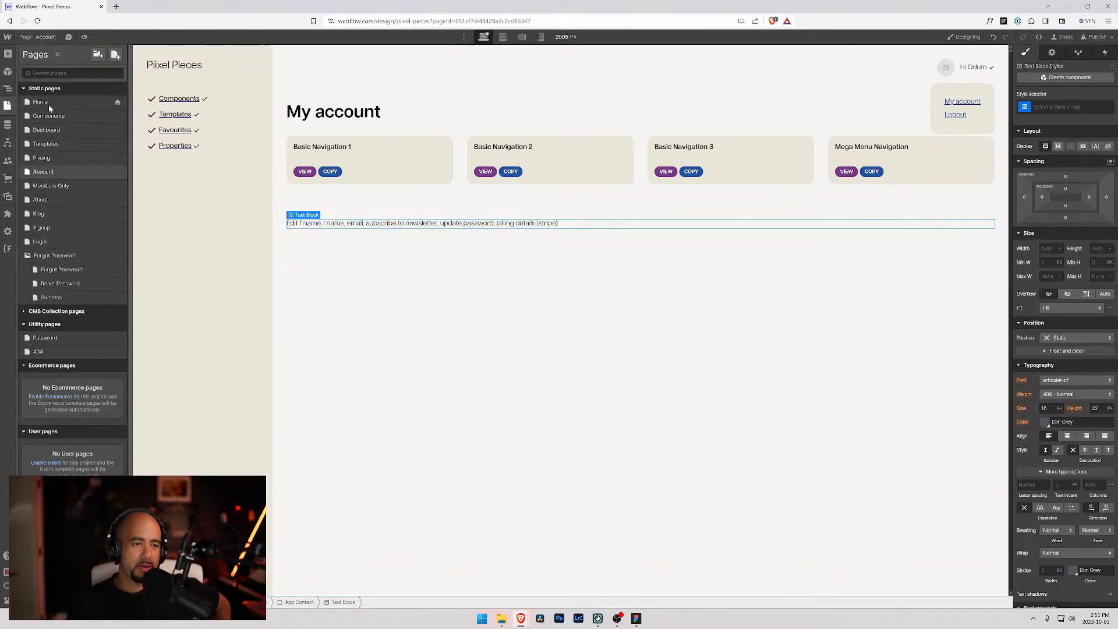
click(68, 284)
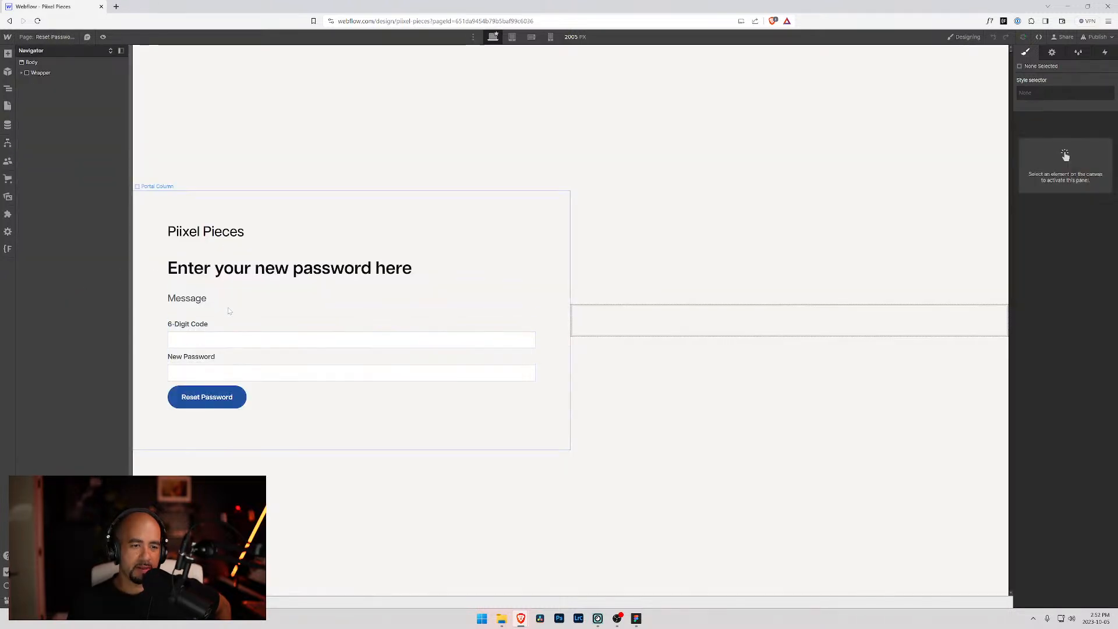
click(46, 37)
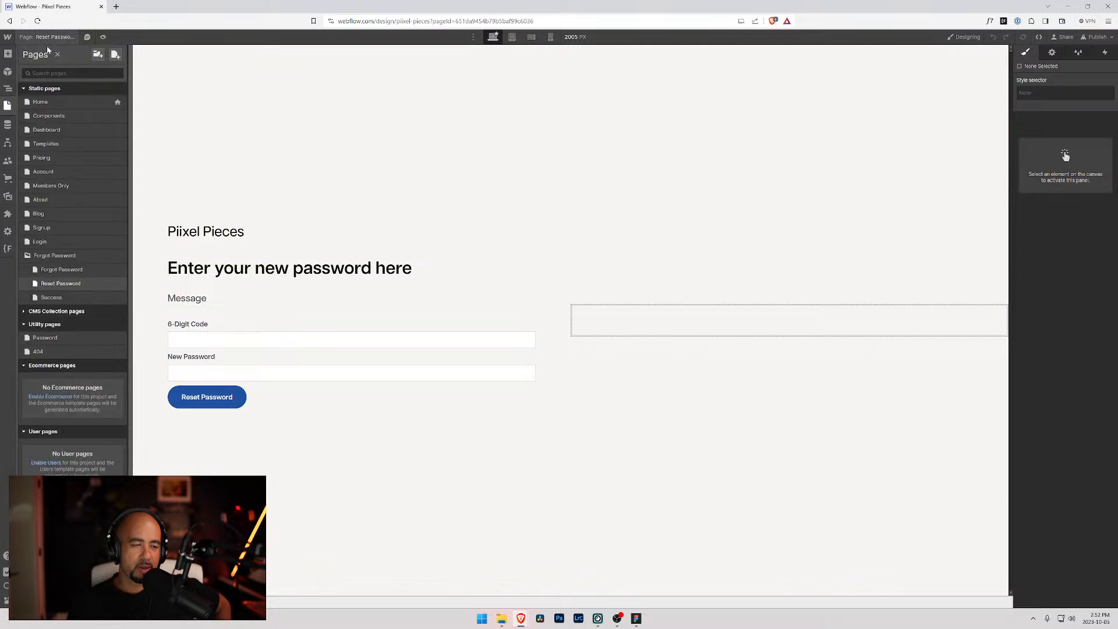
click(58, 271)
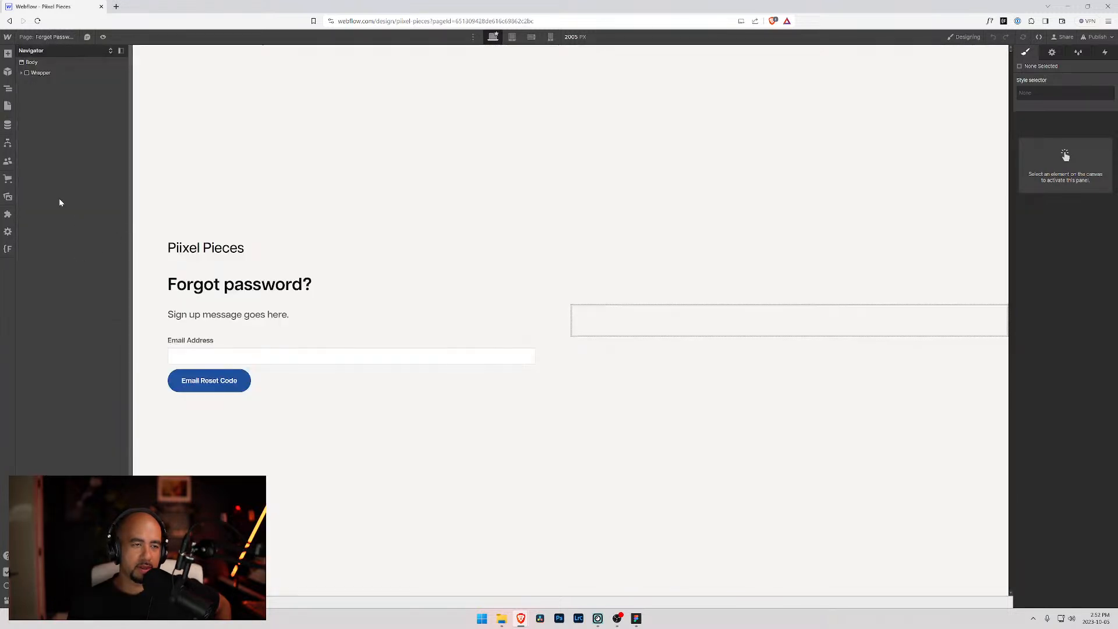
click(47, 36)
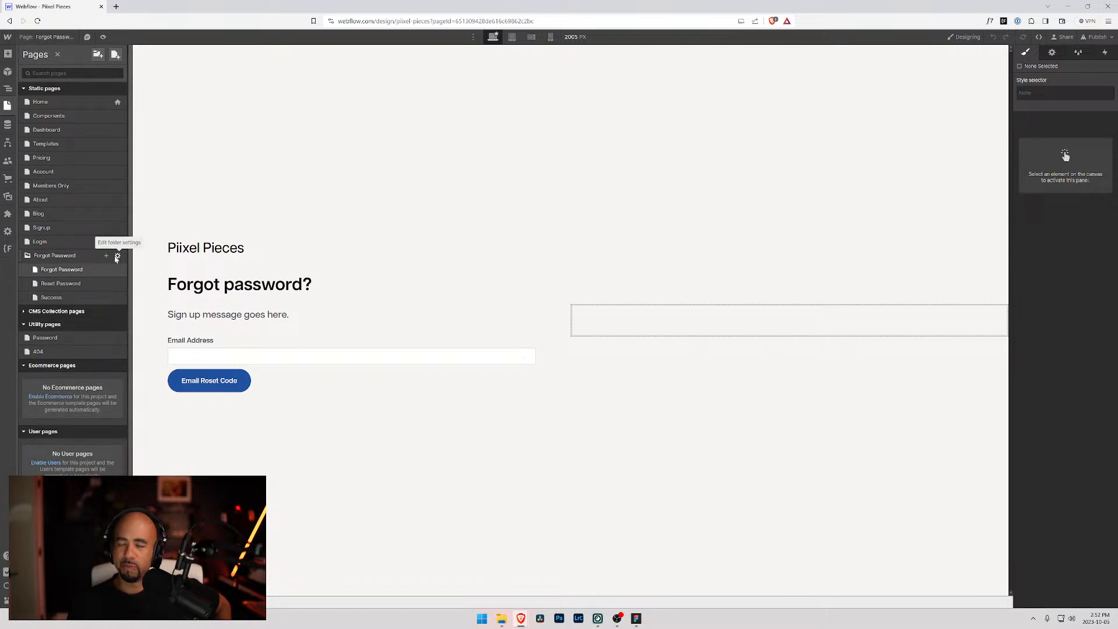
- Search the web for "memberstack 2.0 reset password" in a new browser tab
click(116, 6)
text(members)
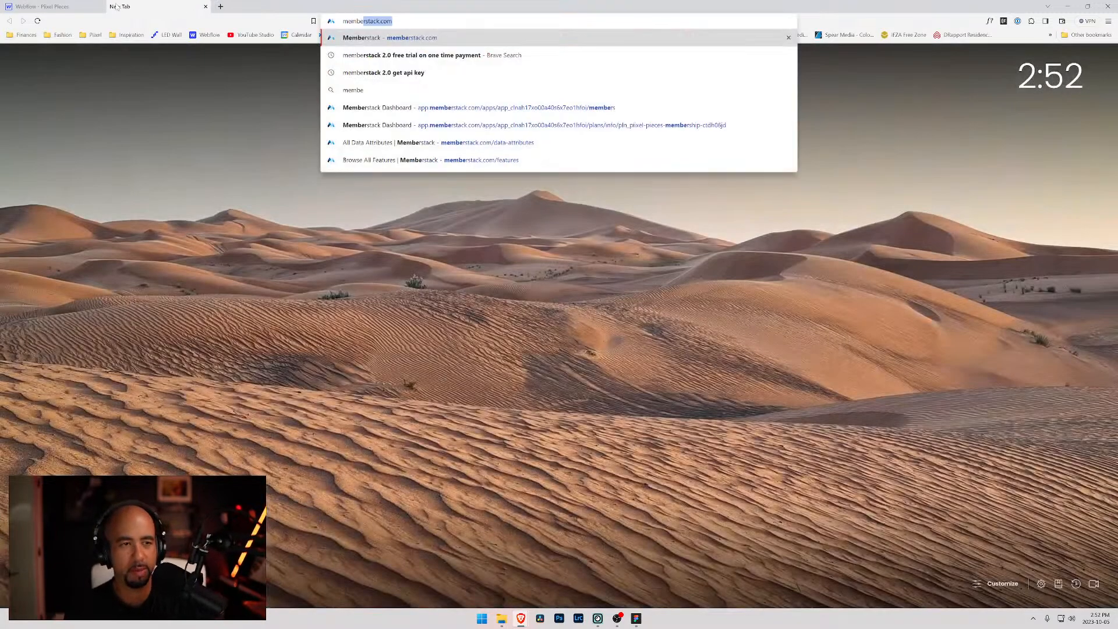
text(tac)
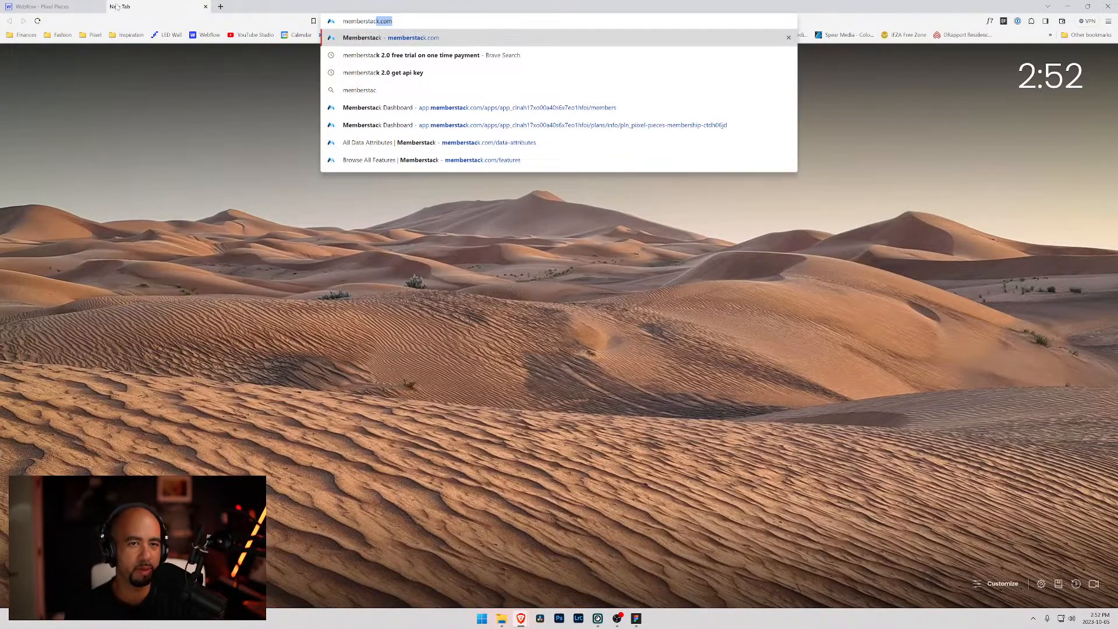
text(k 2.0 rese)
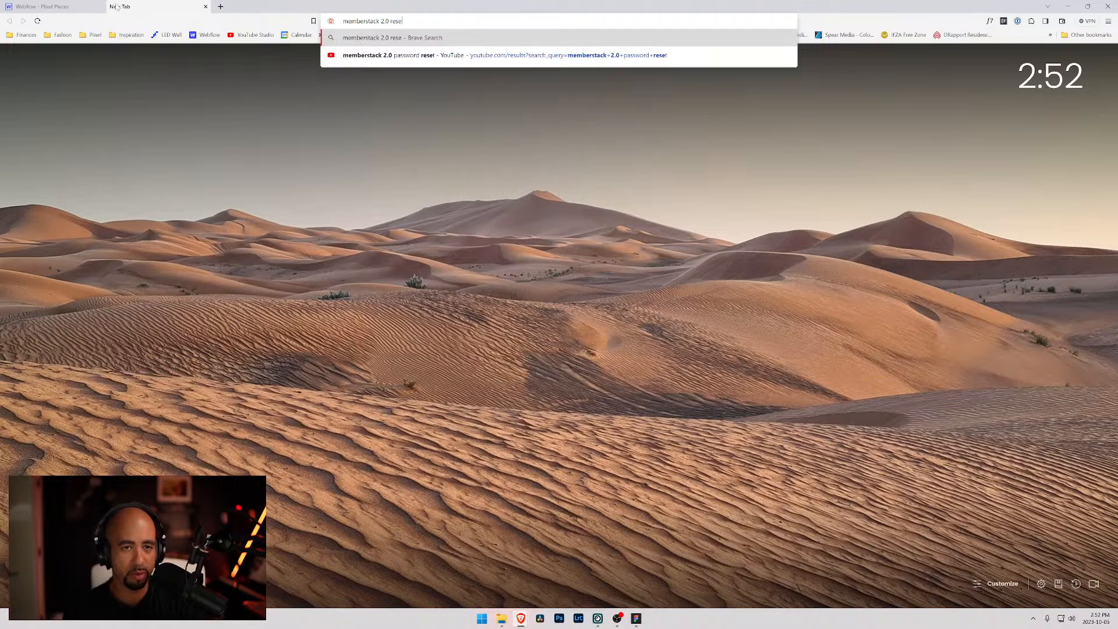
text(t password)
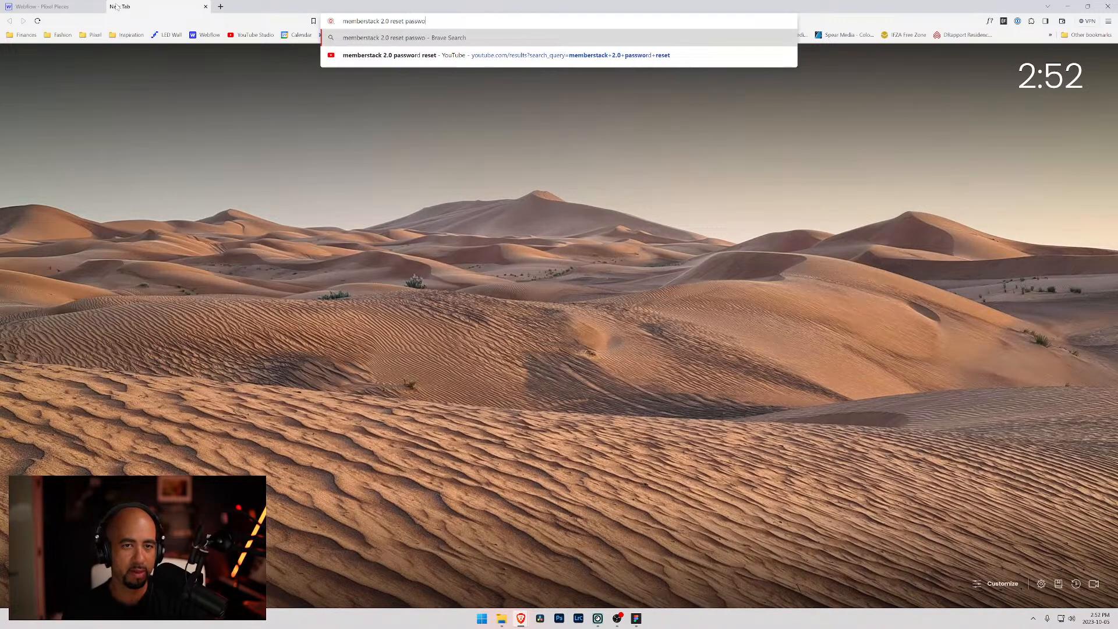
key(Return)
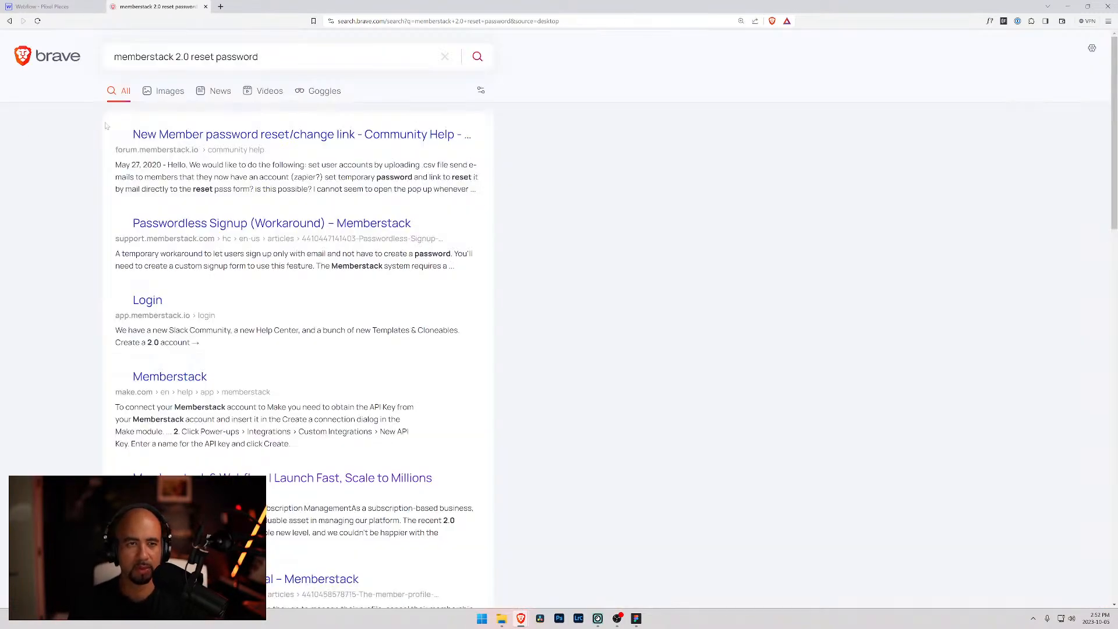
- Open the "New Member password reset/change link" result and check which users its password article is meant for
click(222, 137)
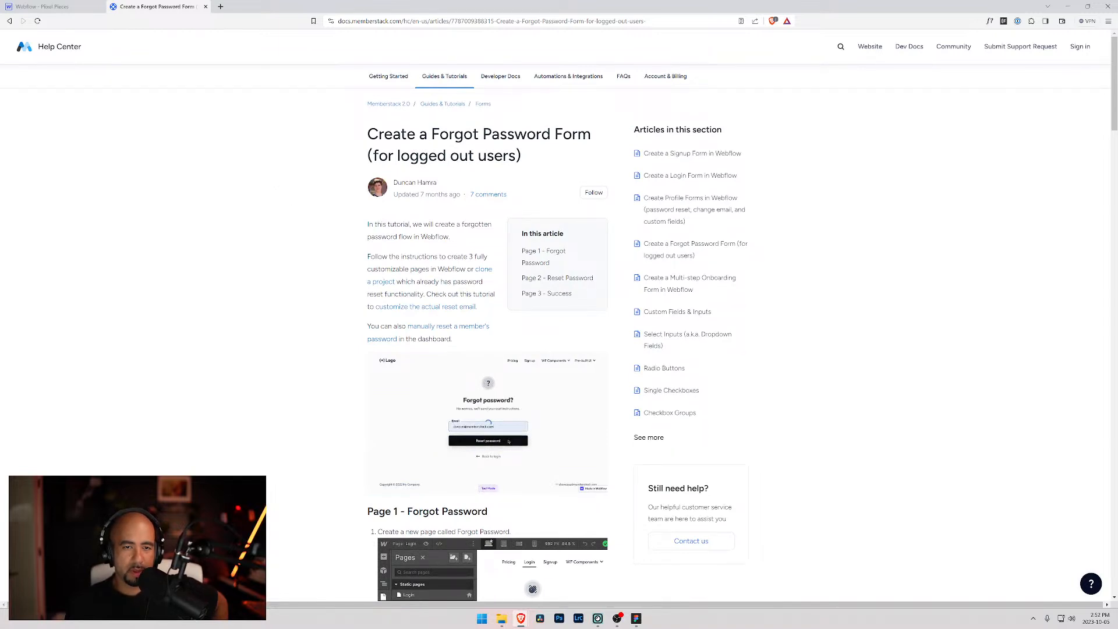
drag(392, 135, 578, 135)
click(577, 136)
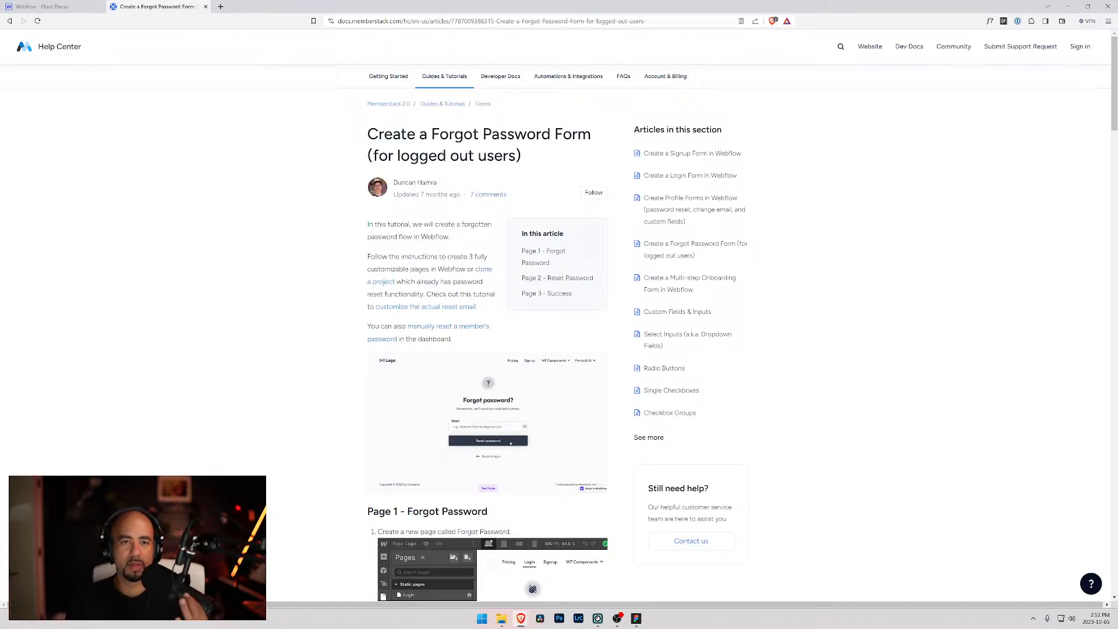
- Search the web for "reset password logged in users memberstack"
click(456, 20)
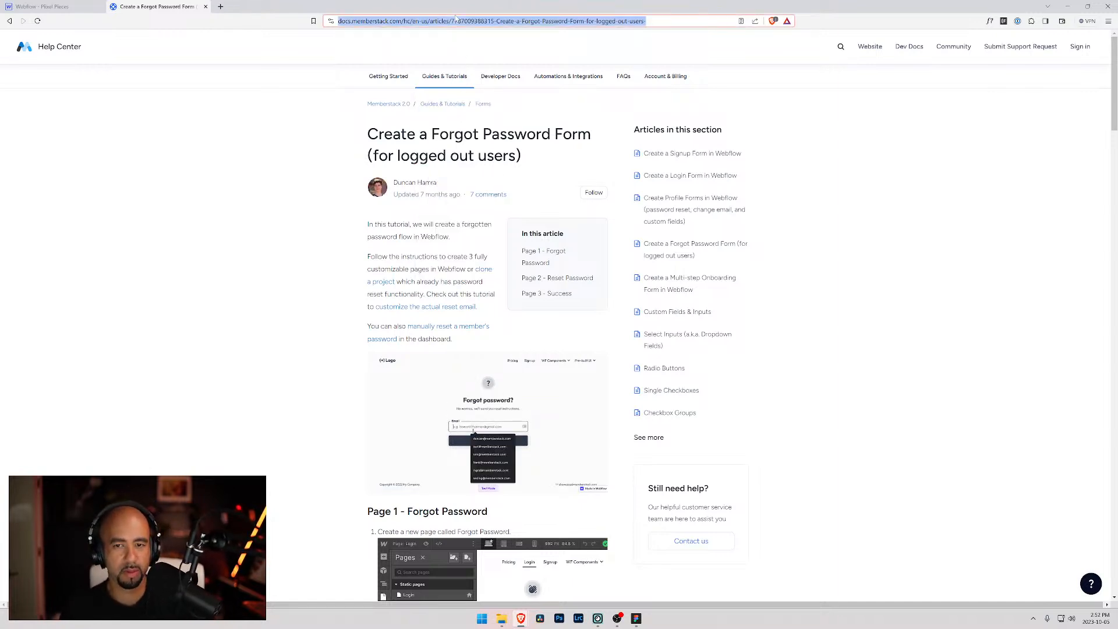
text(reset password logg)
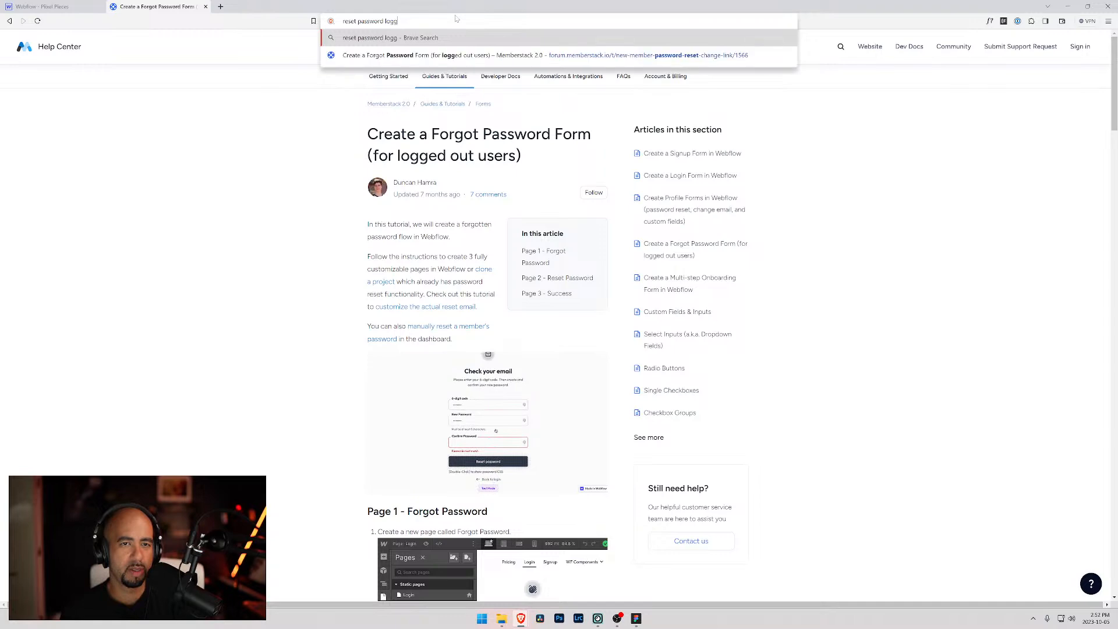
text(ed in users memberstack)
key(Return)
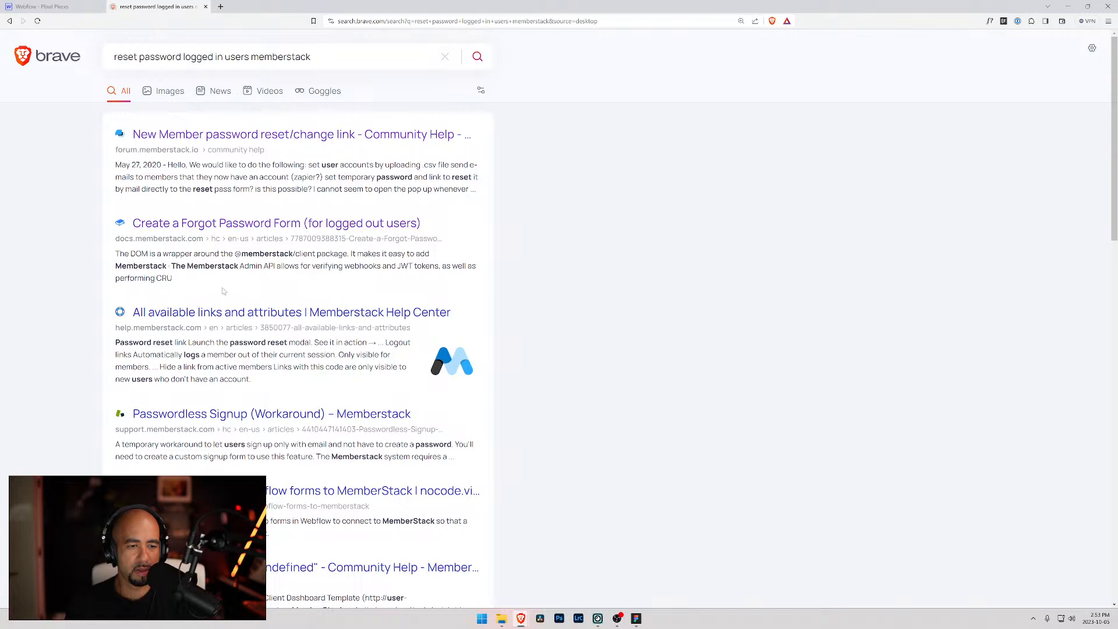
- Look through the search results on resetting passwords in Memberstack and examine the authentication entries on its features page
scroll(224, 290, down, 3)
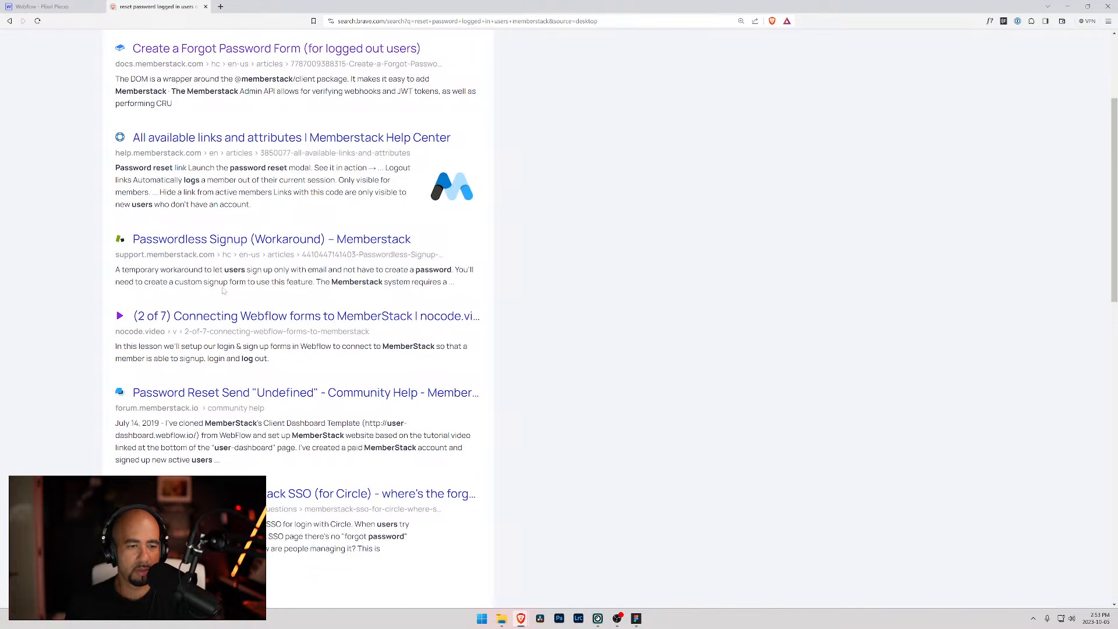
scroll(223, 290, down, 6)
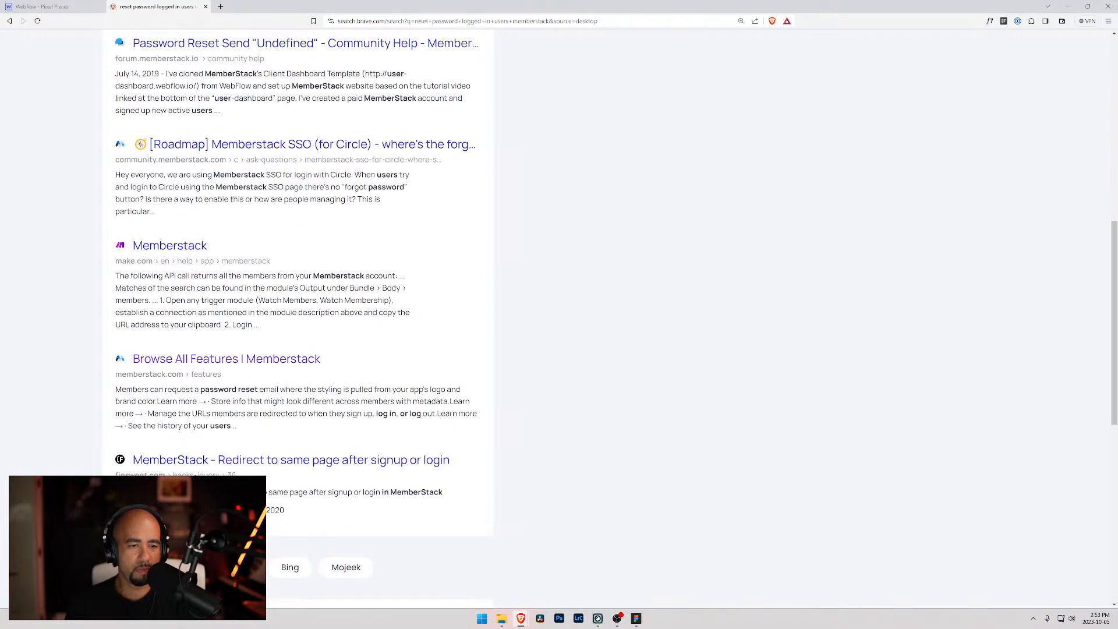
click(259, 359)
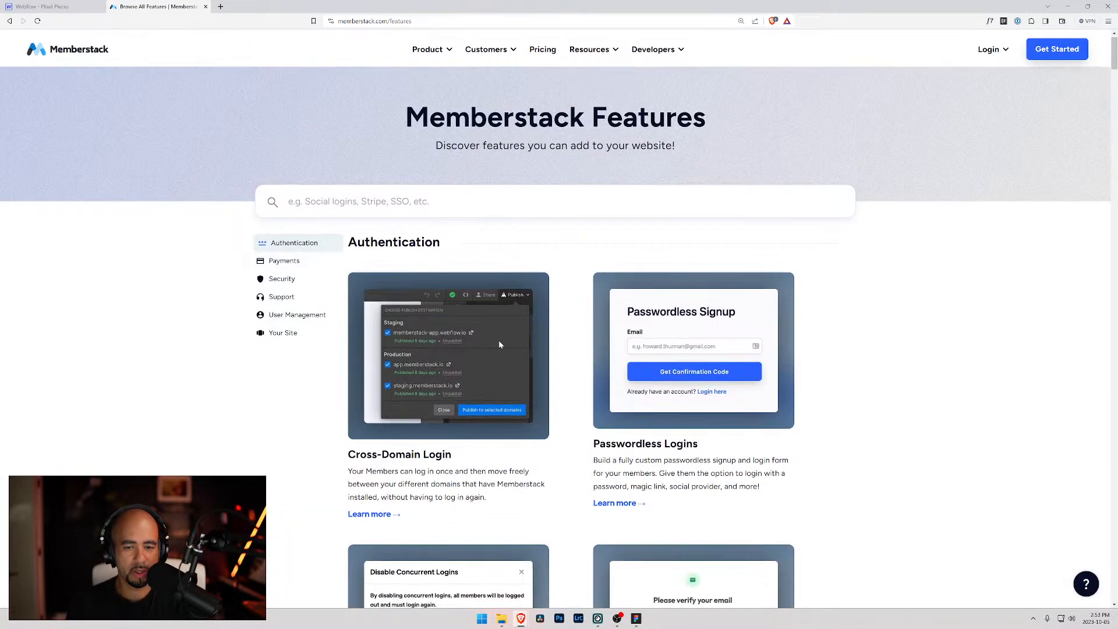
scroll(499, 340, down, 6)
scroll(474, 304, down, 3)
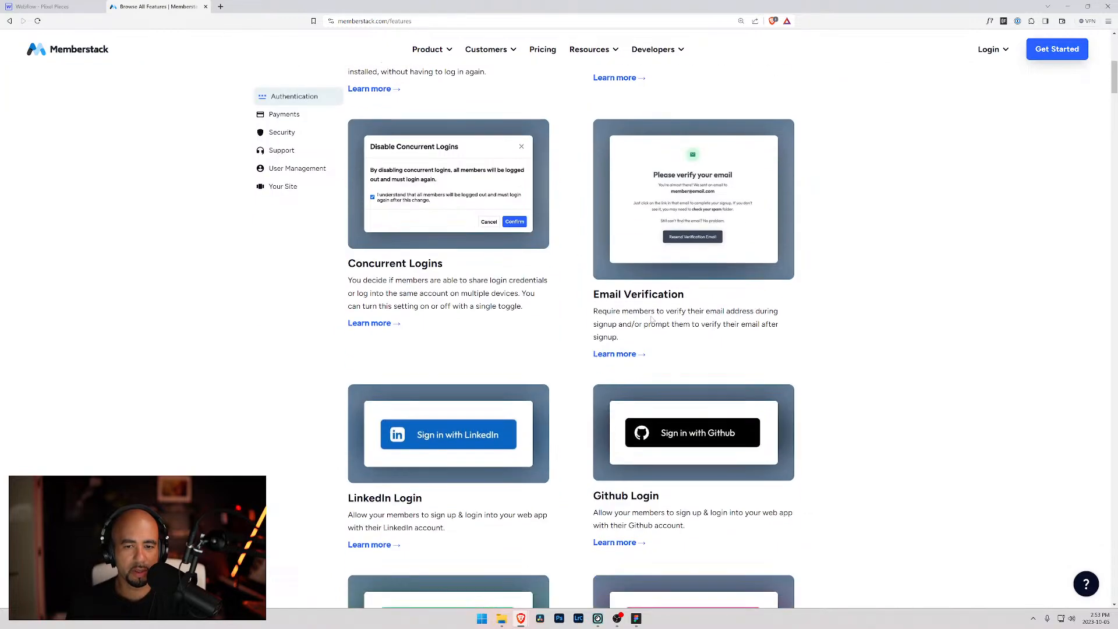
scroll(483, 311, down, 12)
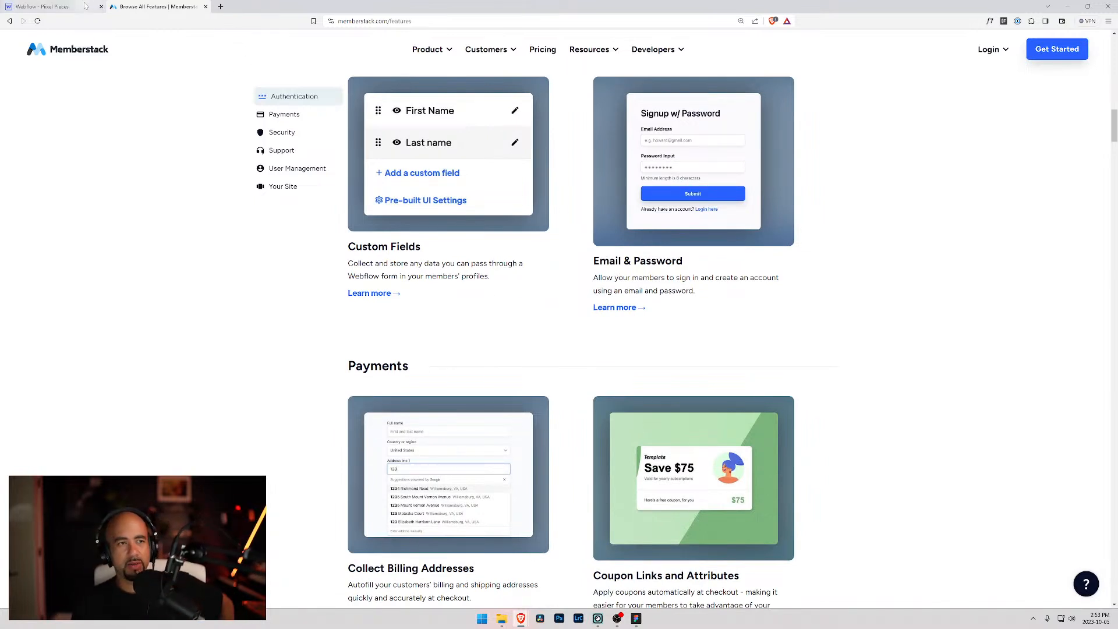
click(205, 6)
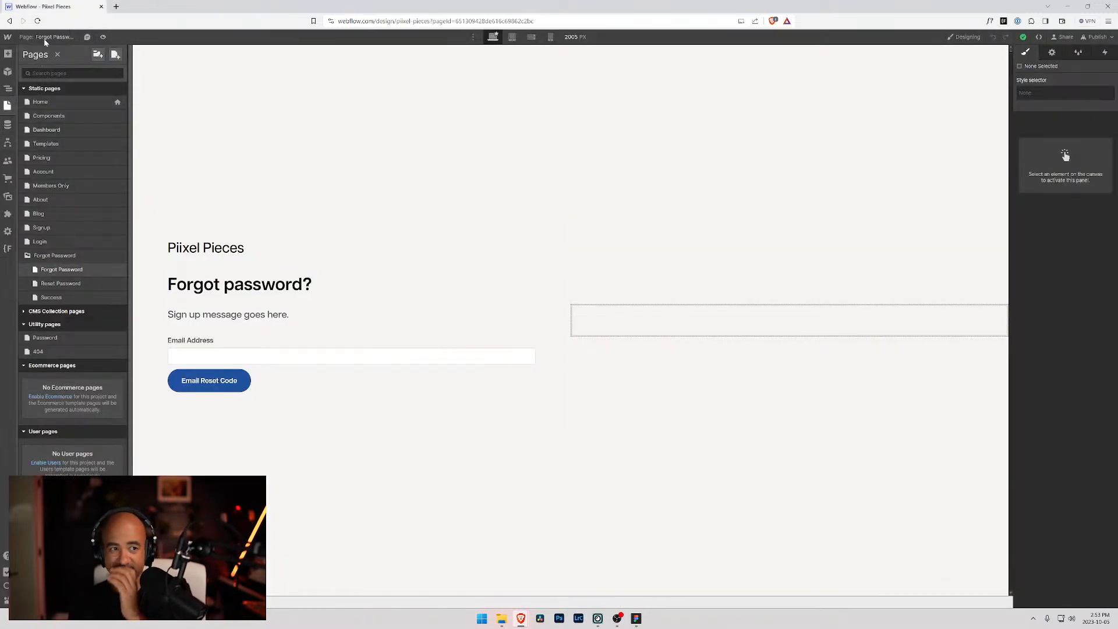
- Open the Account page in Webflow and remove "update password" from the text block below the navigation cards
click(56, 173)
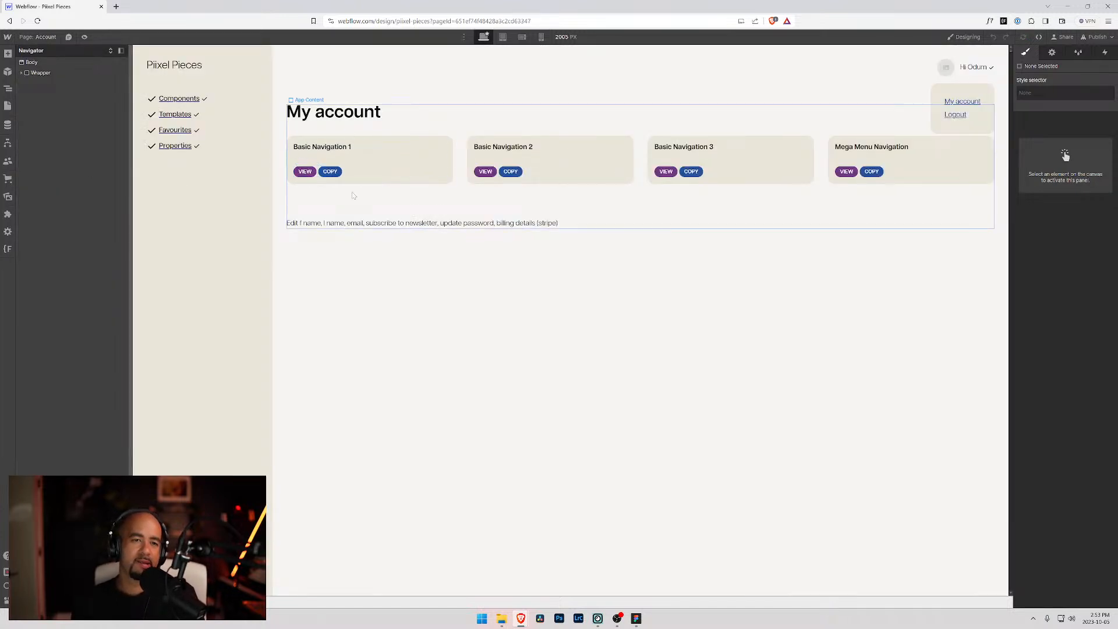
click(483, 224)
double_click(483, 225)
drag(483, 225, 446, 222)
key(BackSpace)
key(Delete)
key(Delete)
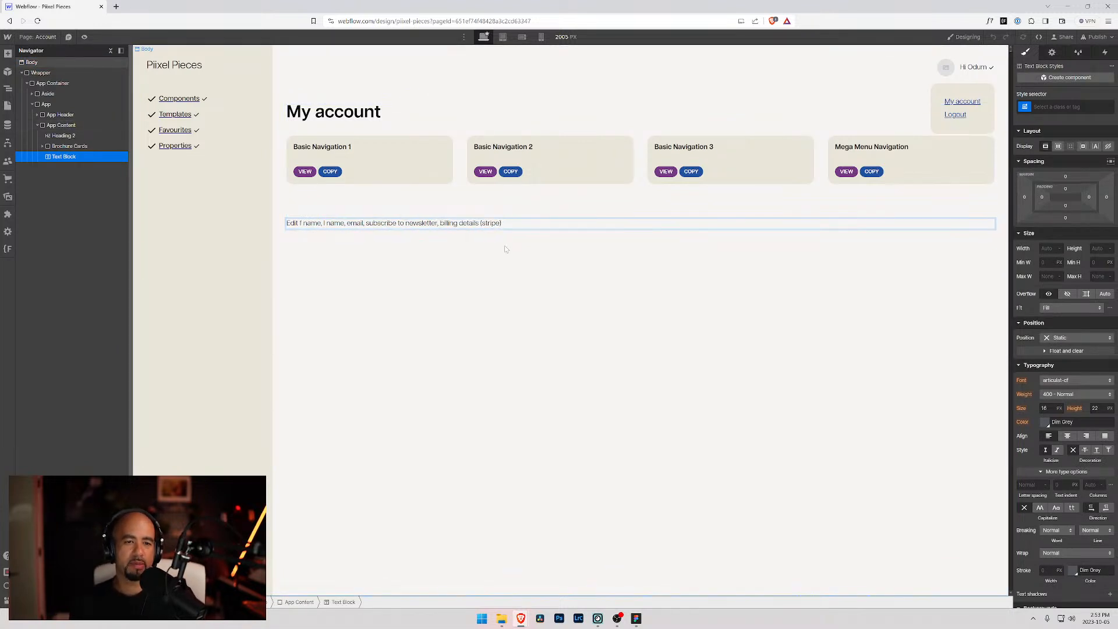
click(503, 246)
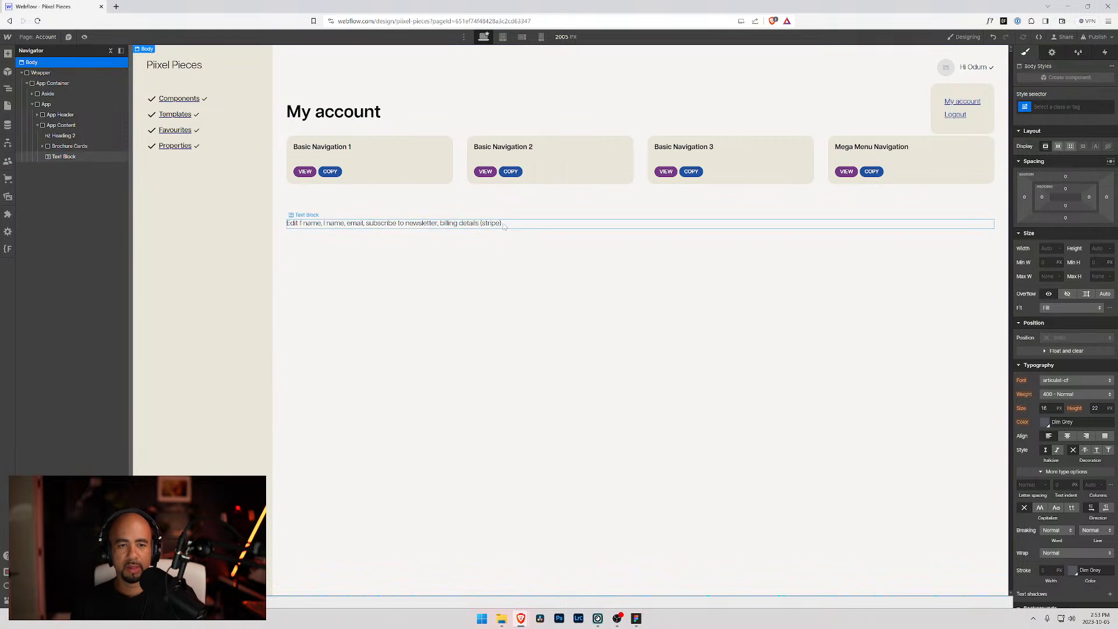
- Insert a Form Block directly below the text block on the account page
click(503, 224)
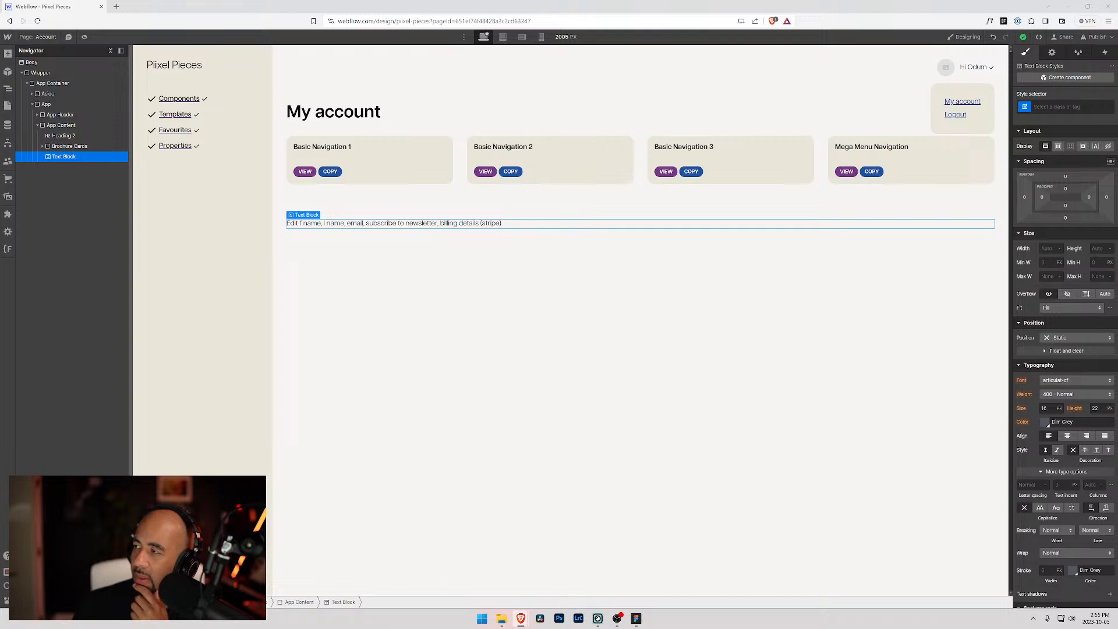
click(71, 148)
click(68, 159)
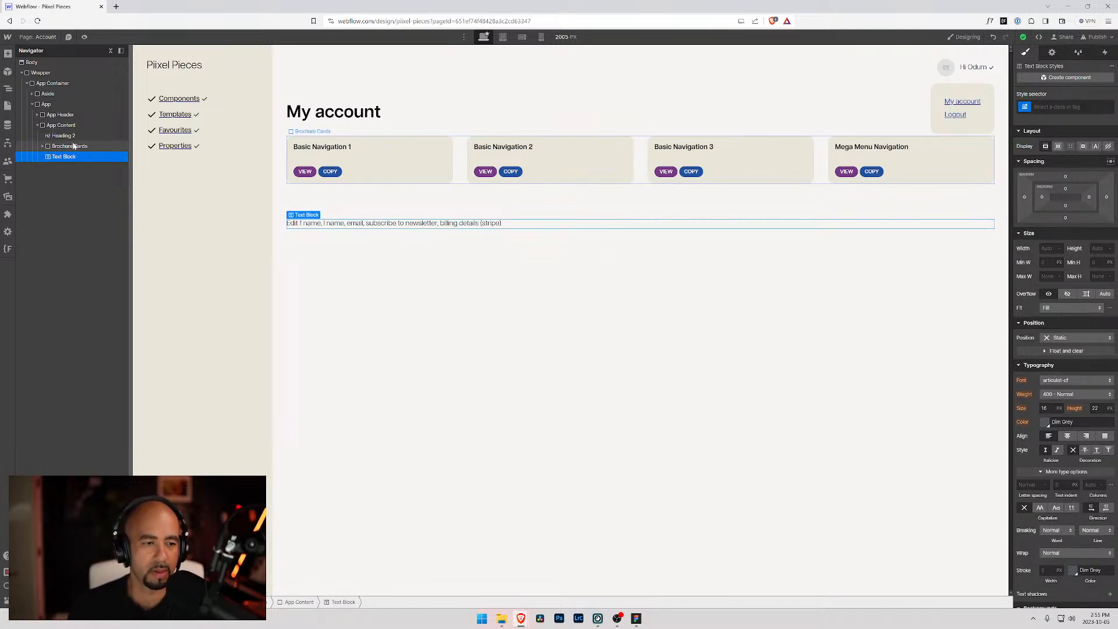
key(ctrl+k)
text(for)
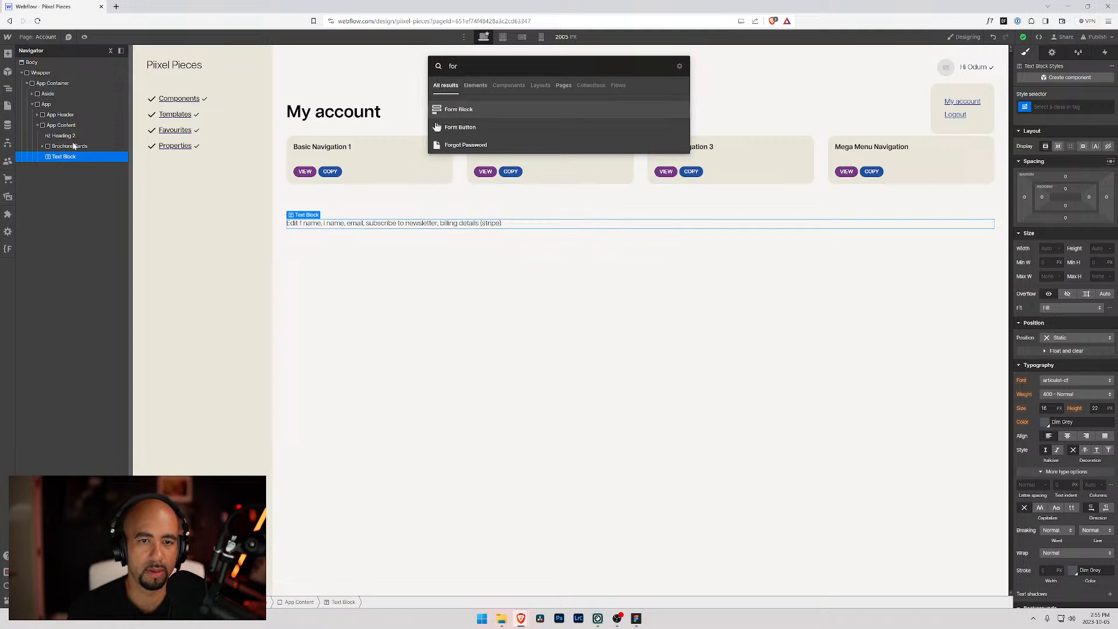
key(Return)
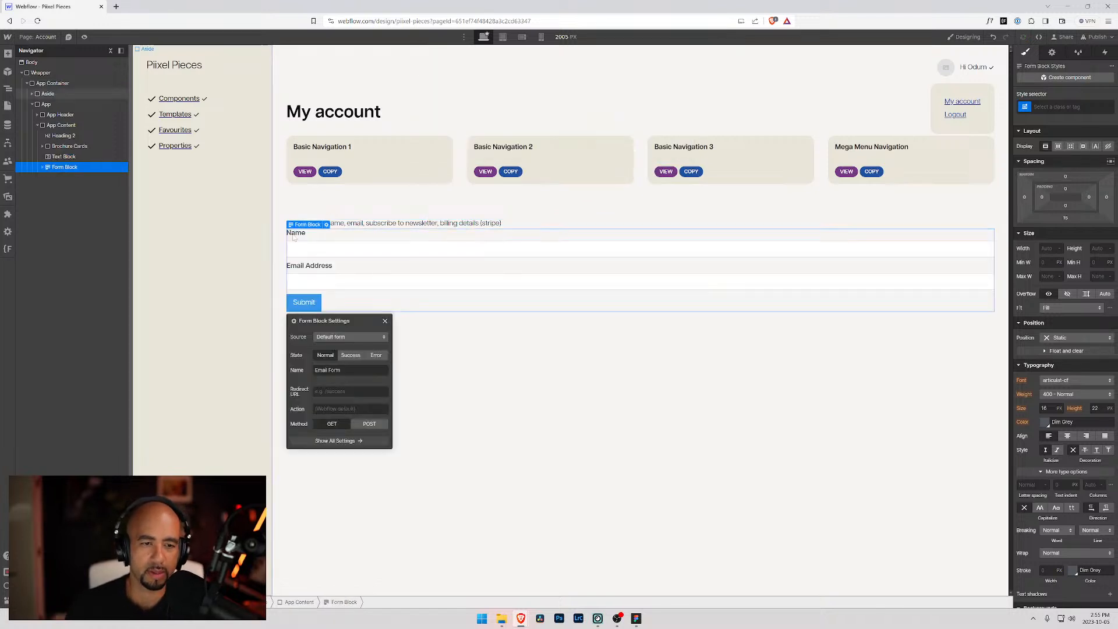
- Change the form's first field label to "First Name"
click(297, 233)
double_click(296, 233)
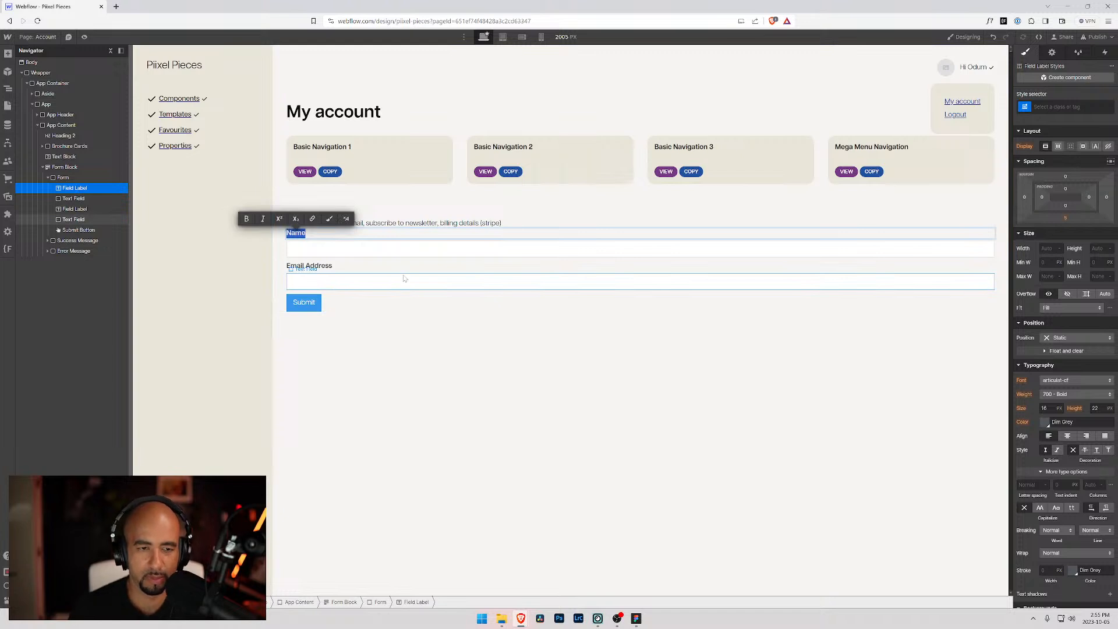
text(First Name)
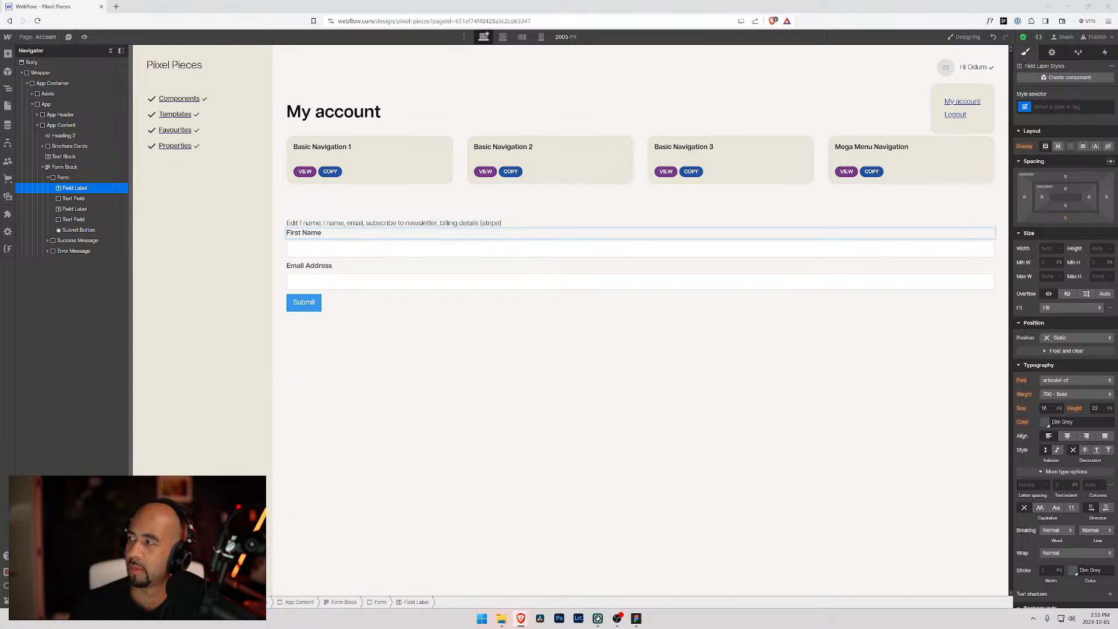
- Duplicate the first-name text field and its label, placing the label copy directly above the copied field
click(343, 251)
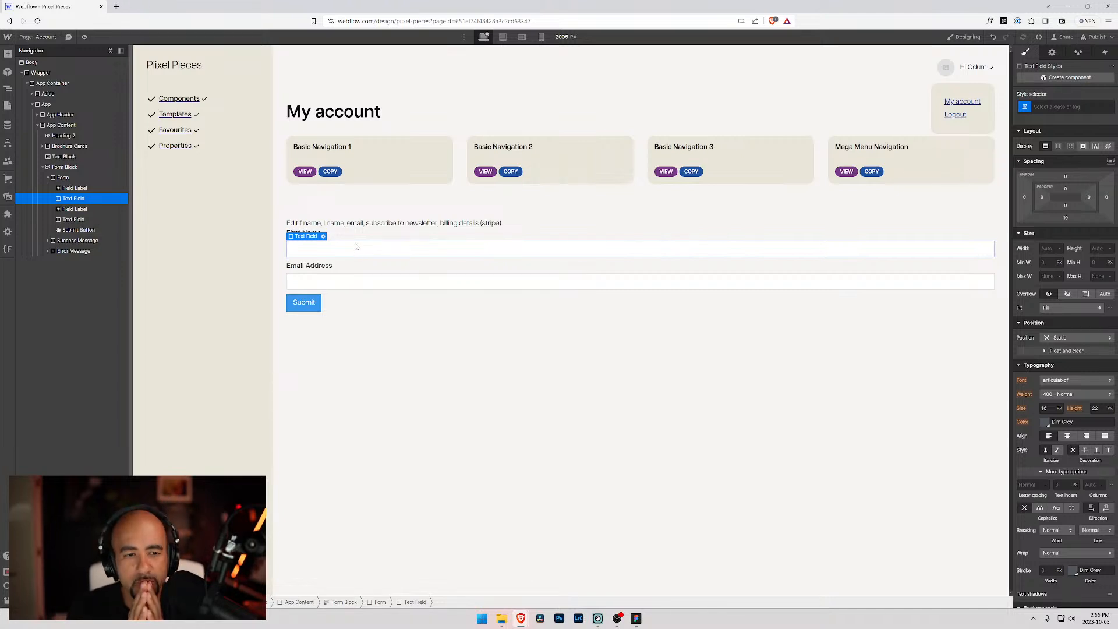
click(1052, 52)
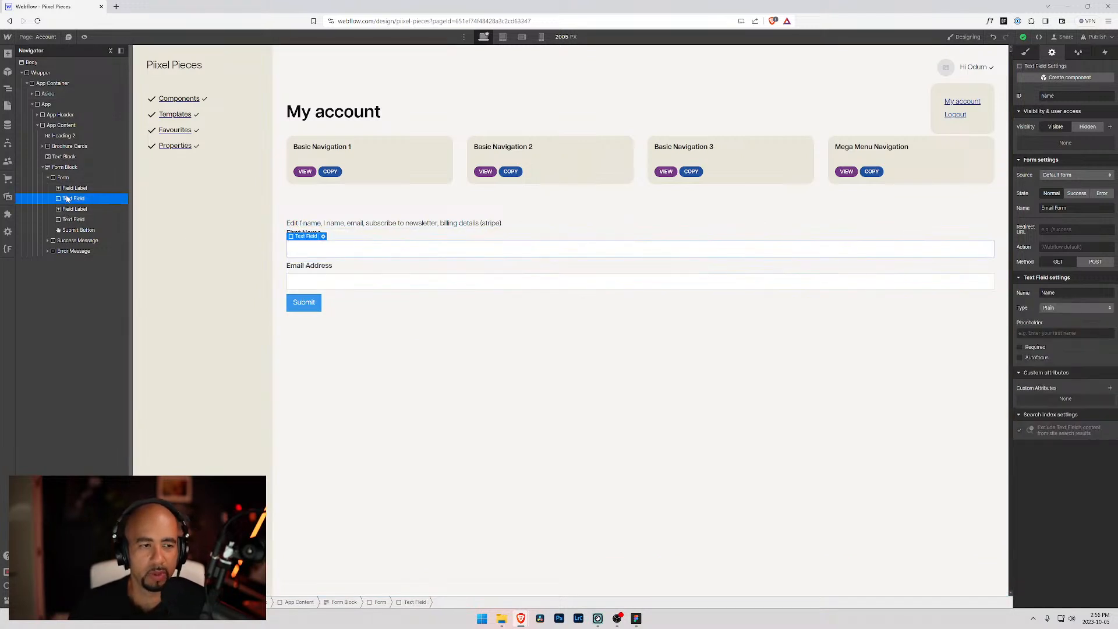
key(ctrl+d)
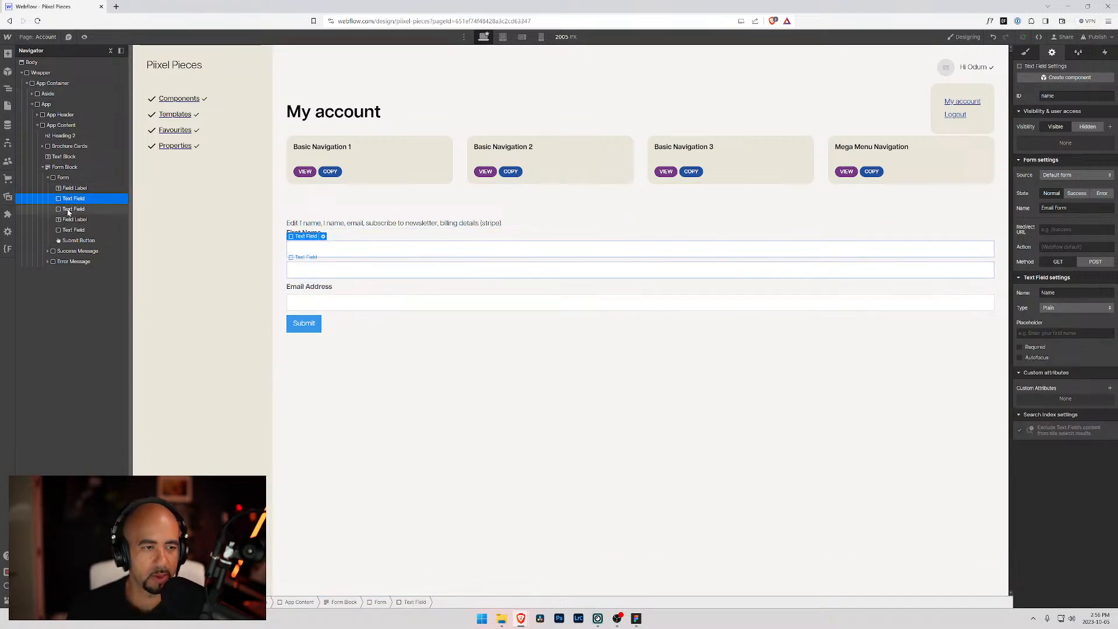
click(70, 188)
key(ctrl+d)
drag(70, 198, 72, 213)
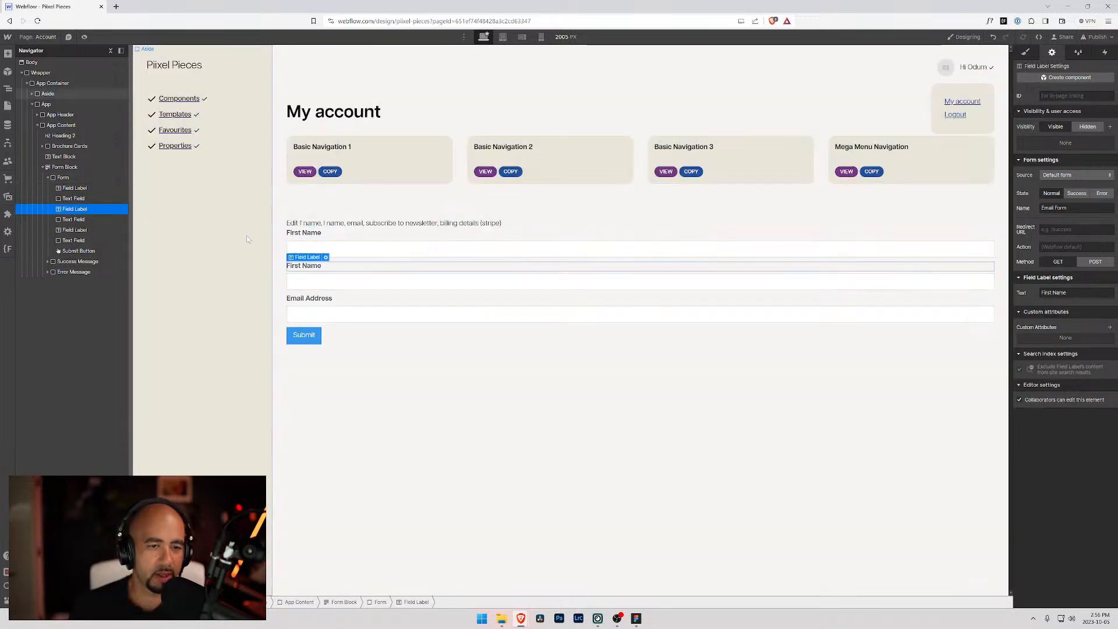
- Change the copied field label to "Last Name"
double_click(307, 266)
double_click(293, 266)
text(Last)
key(Escape)
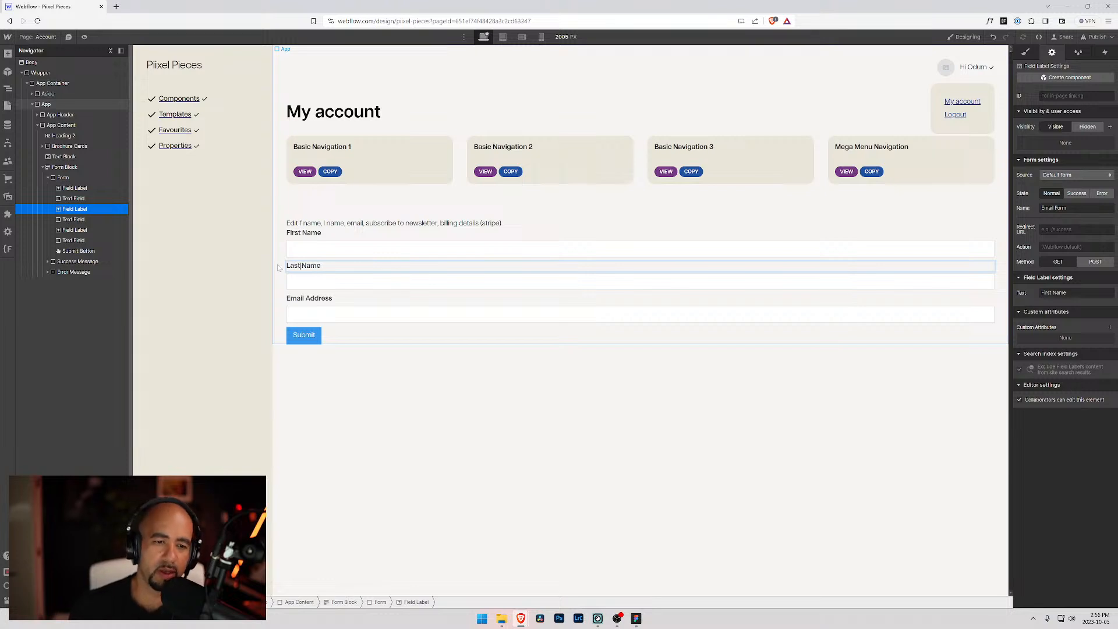
- Name the second text field "Last Name" and the first text field "First Name" in their settings
click(319, 283)
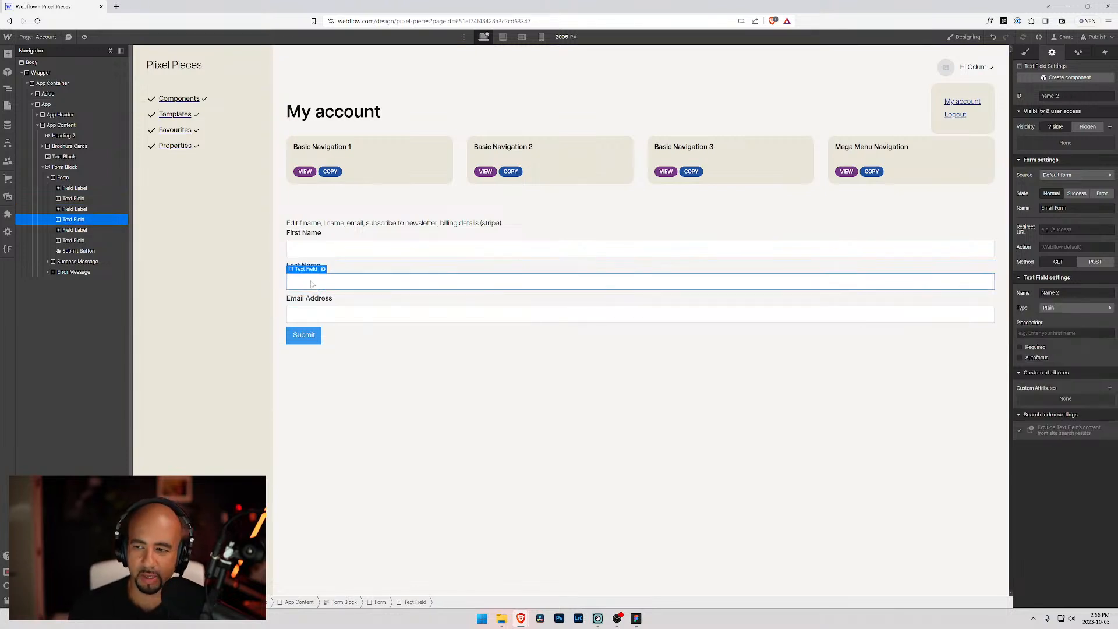
drag(1070, 293, 1010, 297)
text(Last Name)
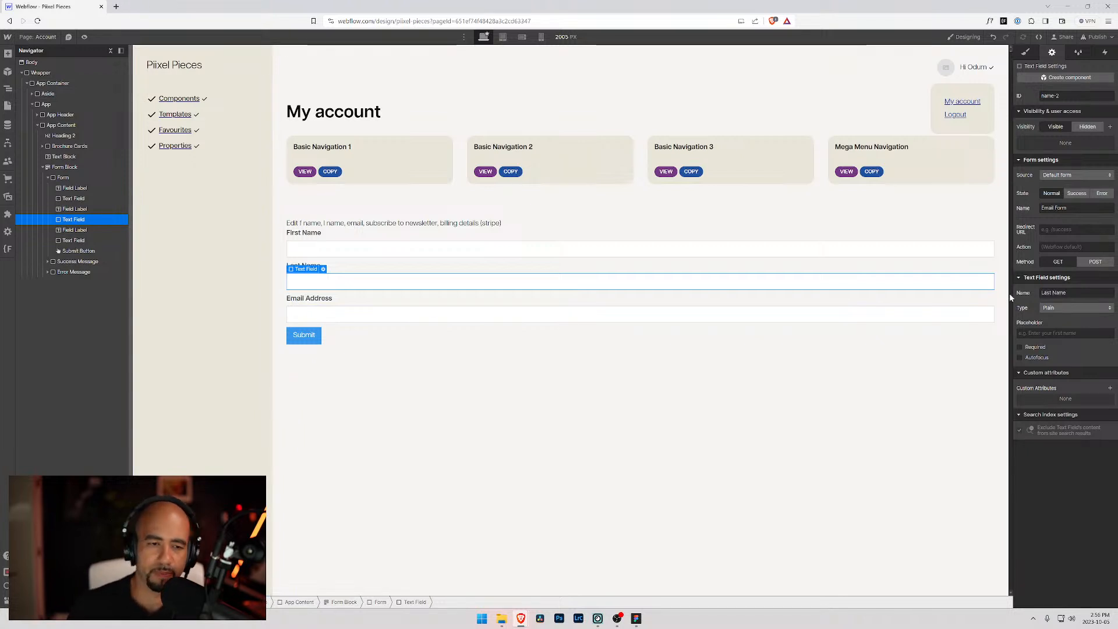
click(381, 244)
drag(1066, 293, 1011, 289)
text(First Name)
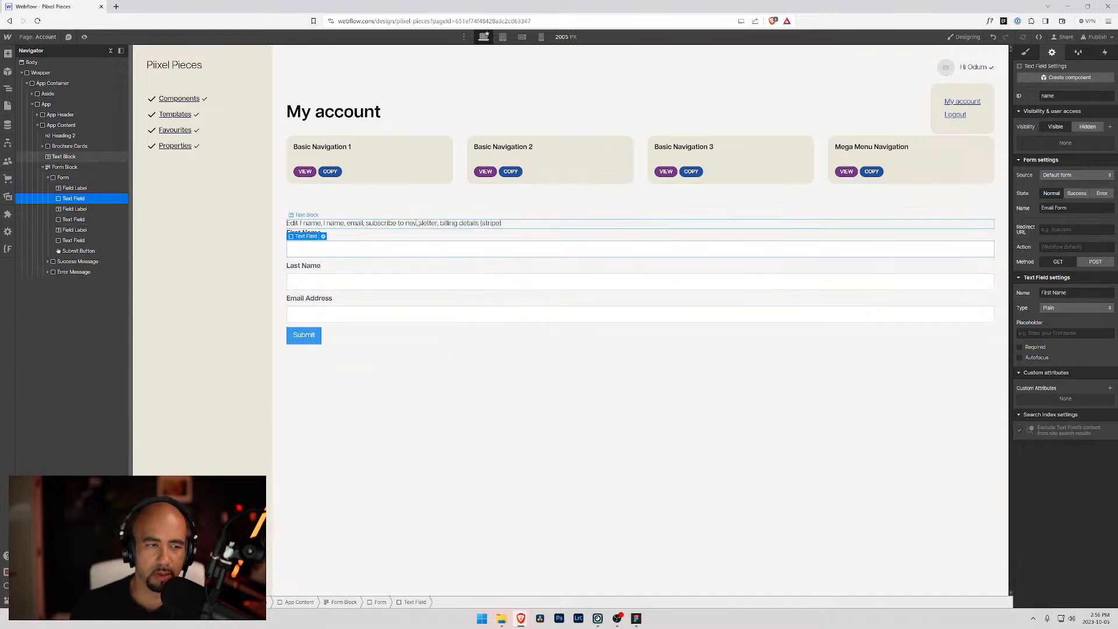
- Name the form "Update Account" in its form settings
click(63, 177)
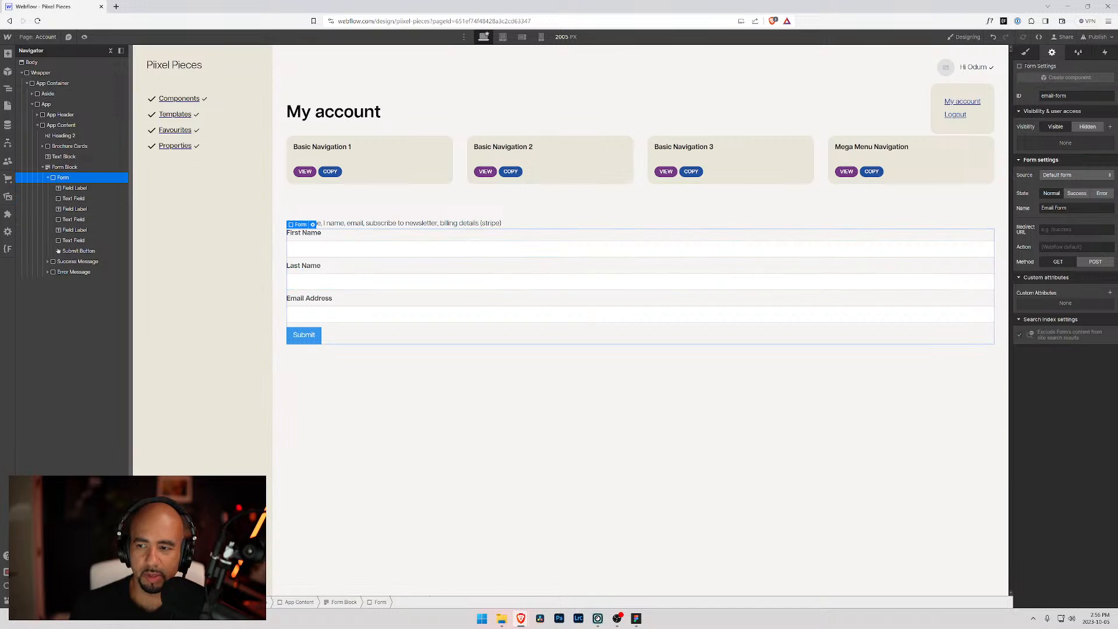
drag(1070, 208, 1009, 210)
text(Upda)
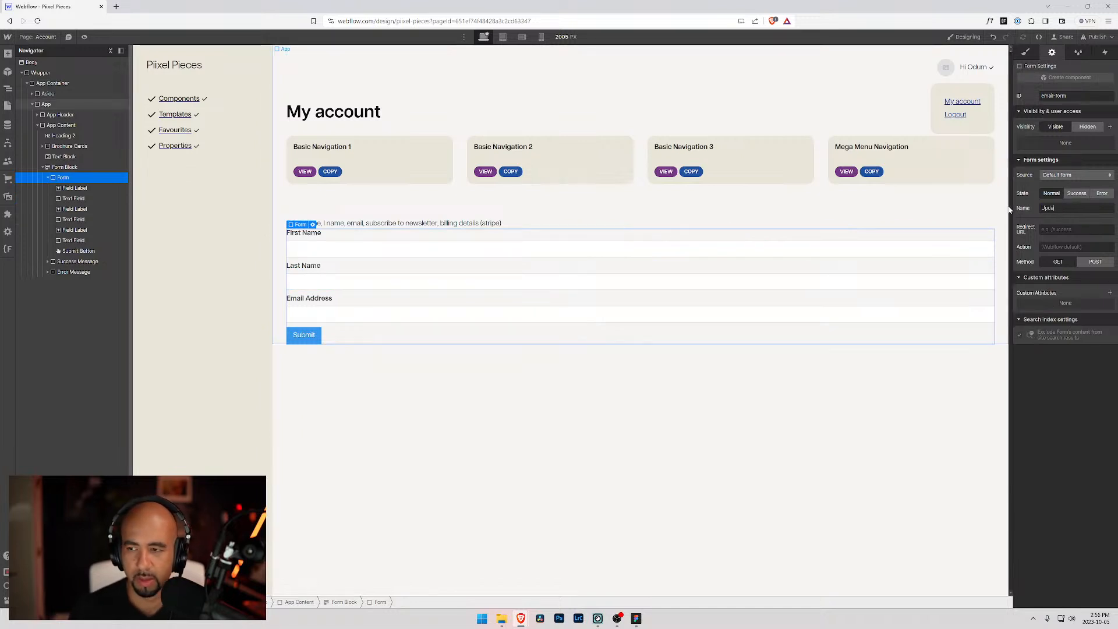
text(te Account)
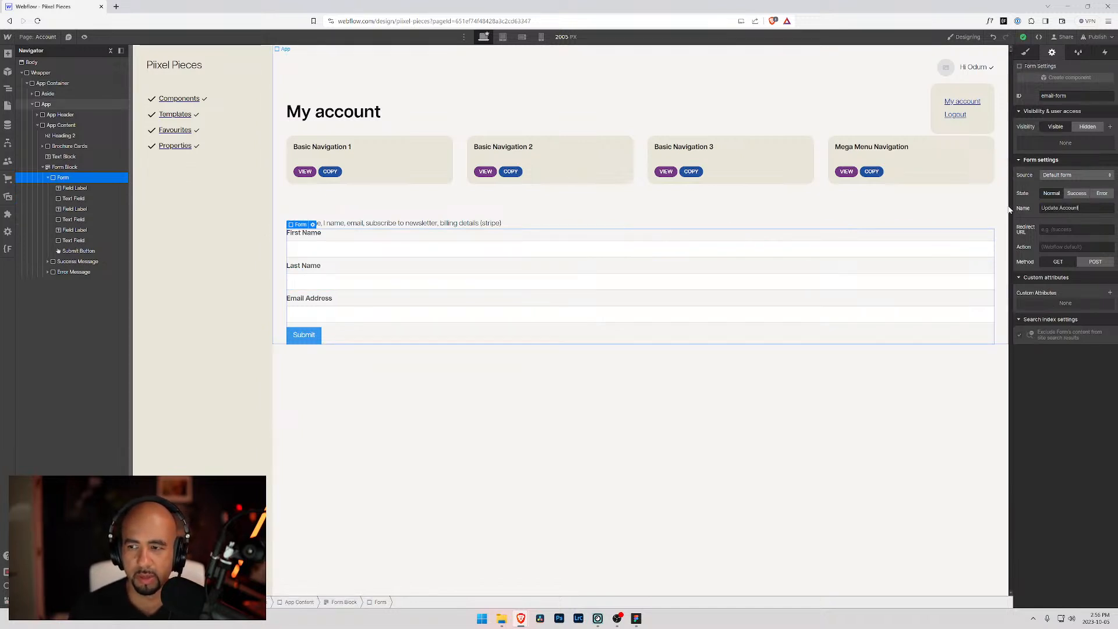
key(Tab)
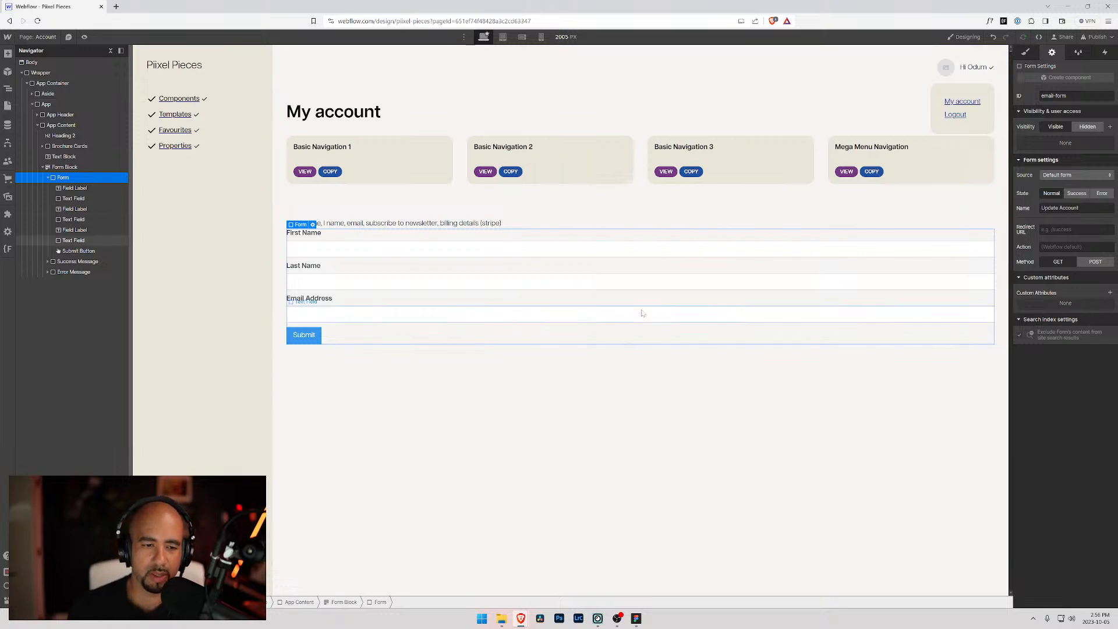
- Set the submit button's text to "Update account"
click(312, 337)
double_click(312, 336)
click(308, 340)
double_click(307, 341)
click(303, 368)
text(Update my)
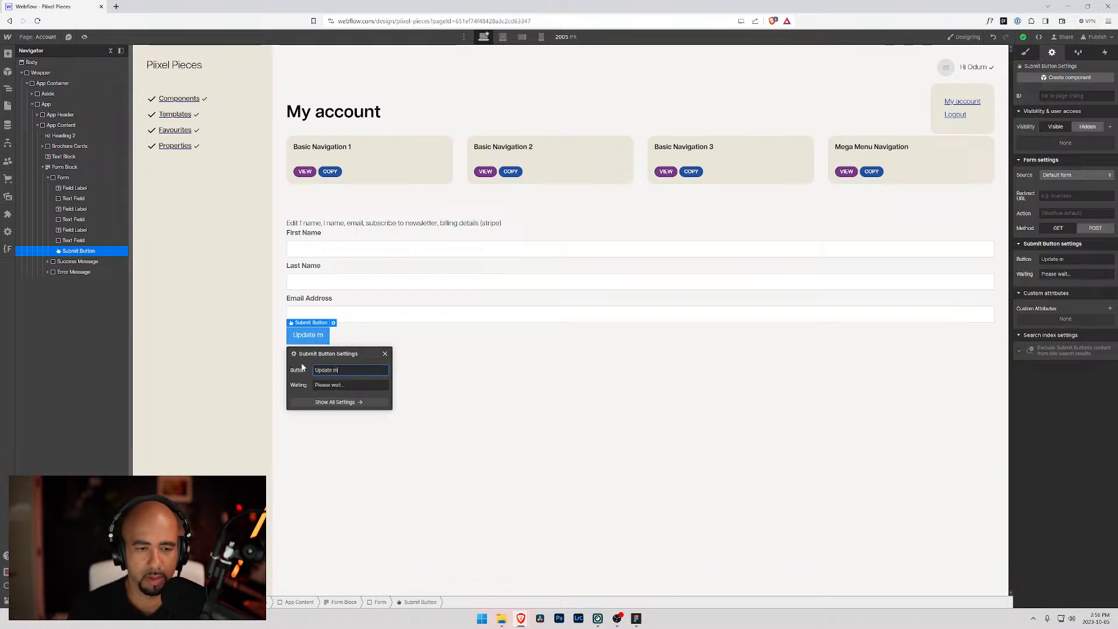
key(BackSpace)
key(BackSpace)
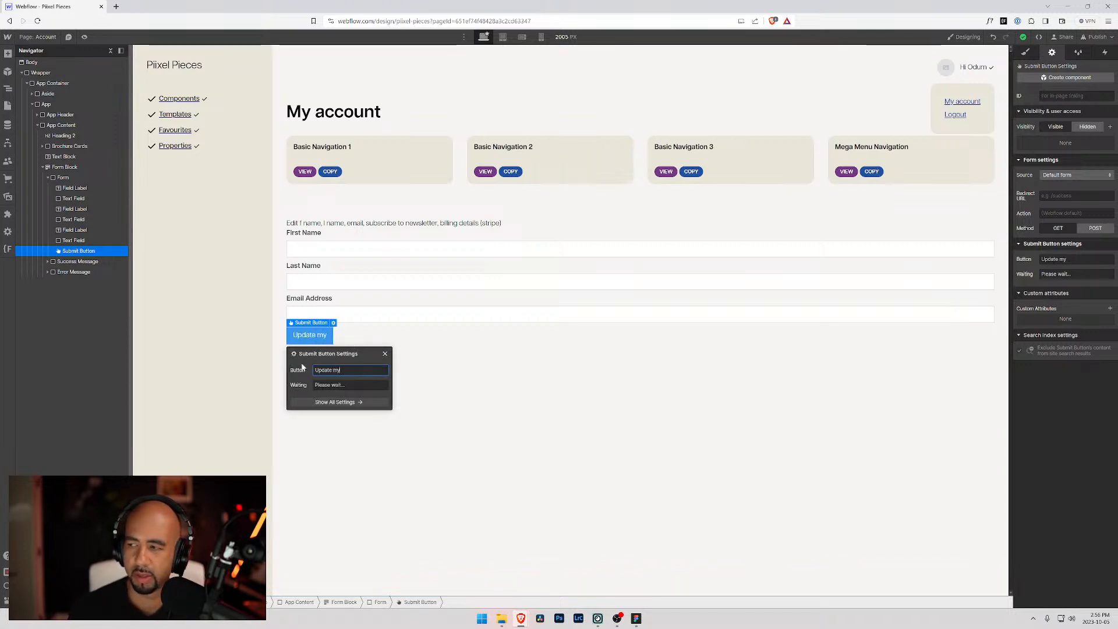
text(account)
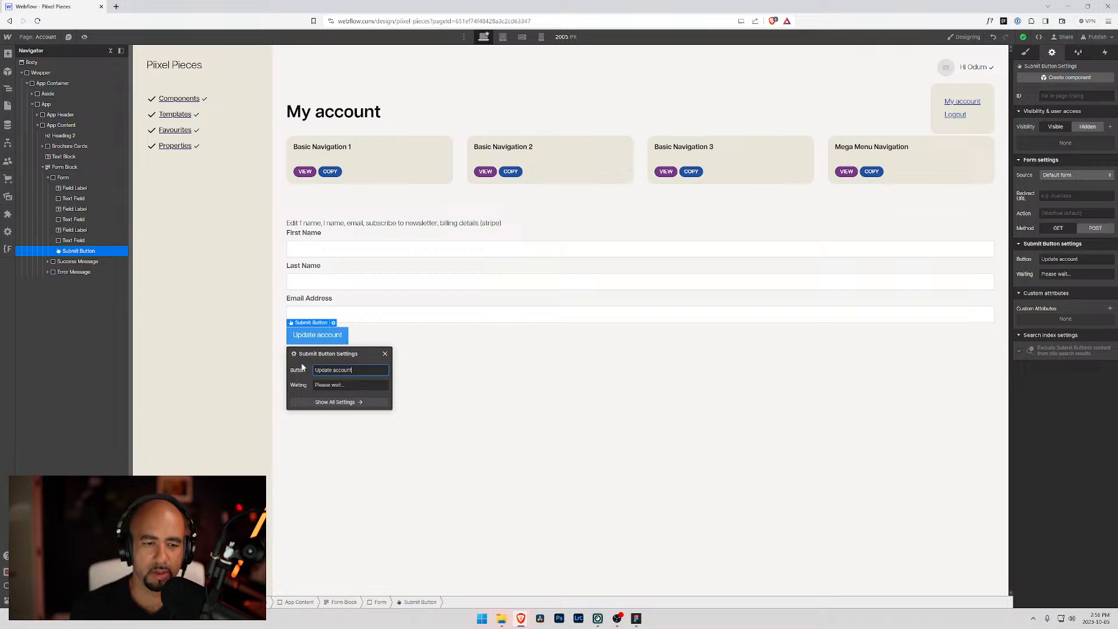
key(Return)
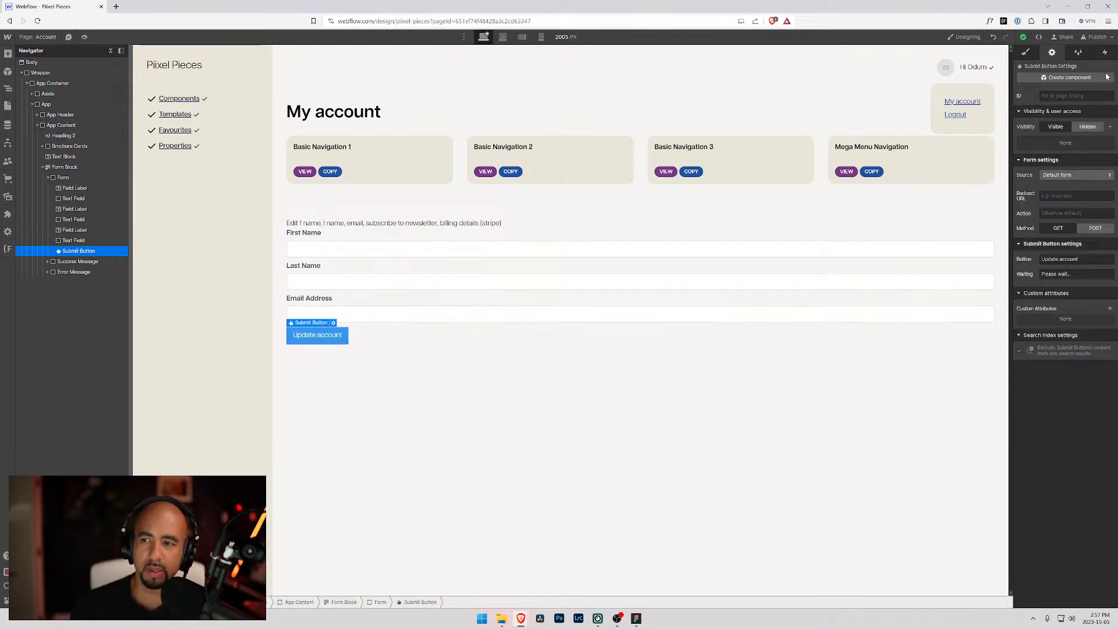
- Apply the existing "Button" class to the form's submit button
click(1025, 52)
text(B)
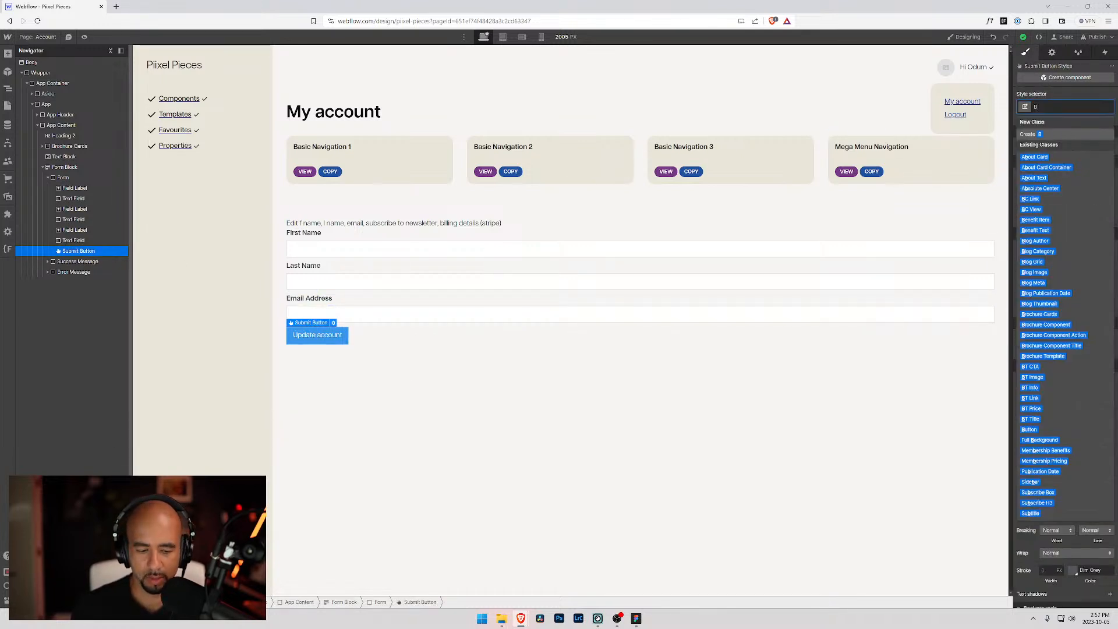
text(utton)
key(Return)
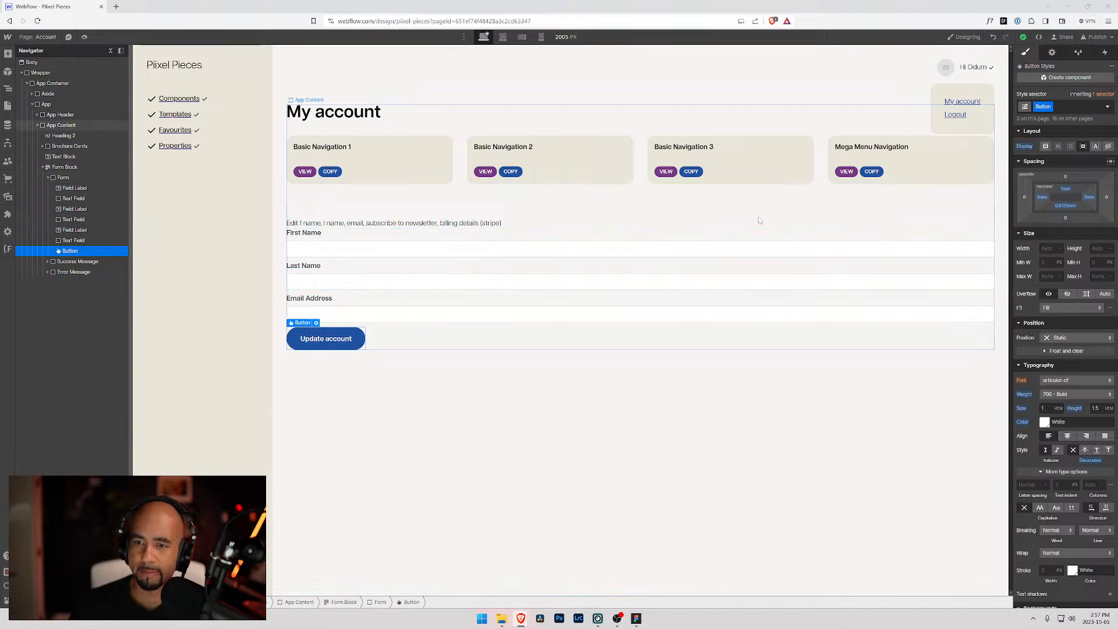
- Select the form inside the form block and open its settings
click(362, 317)
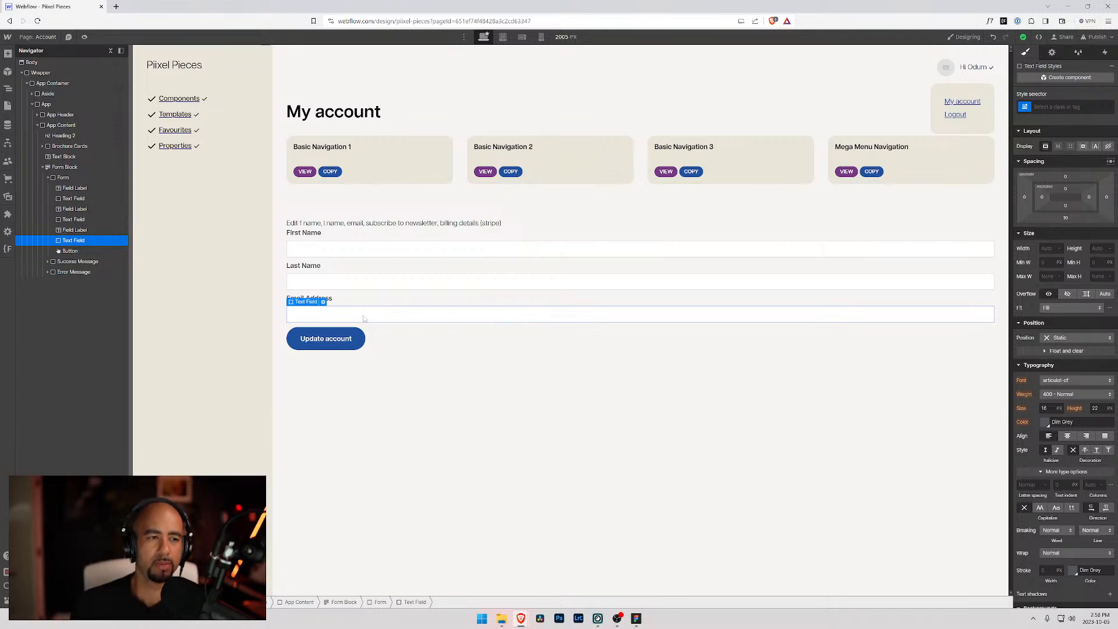
click(50, 168)
click(43, 168)
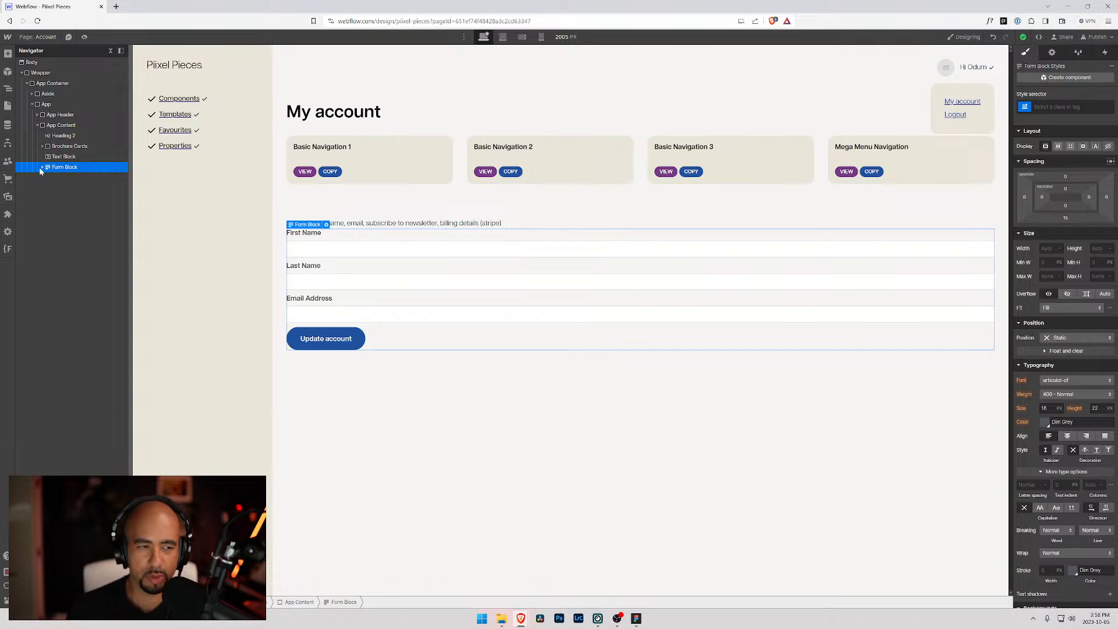
click(43, 167)
click(55, 179)
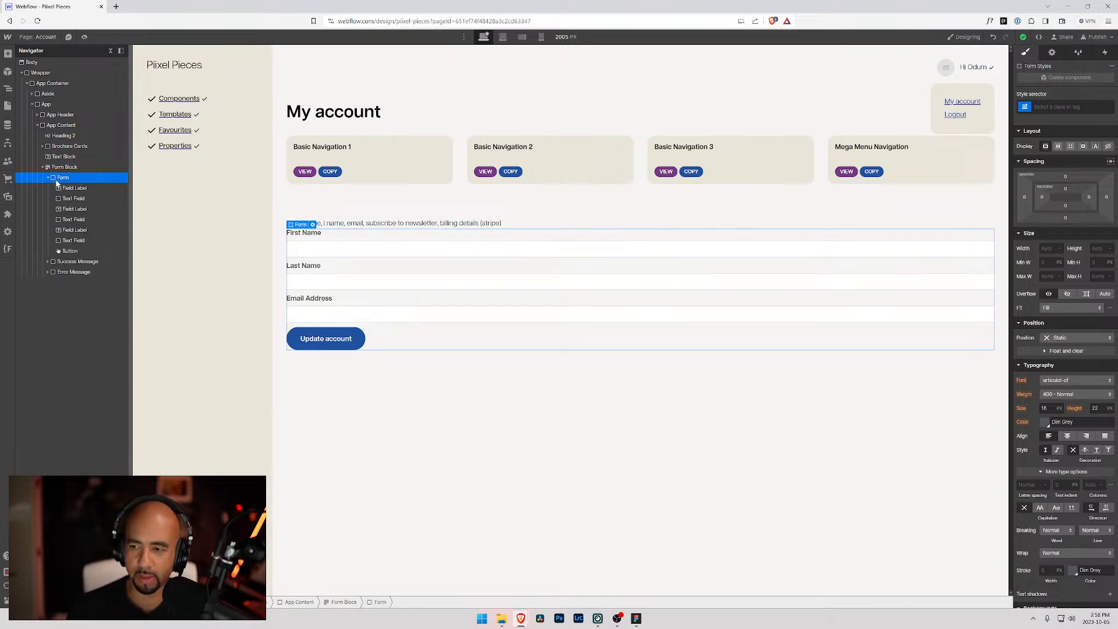
click(1052, 52)
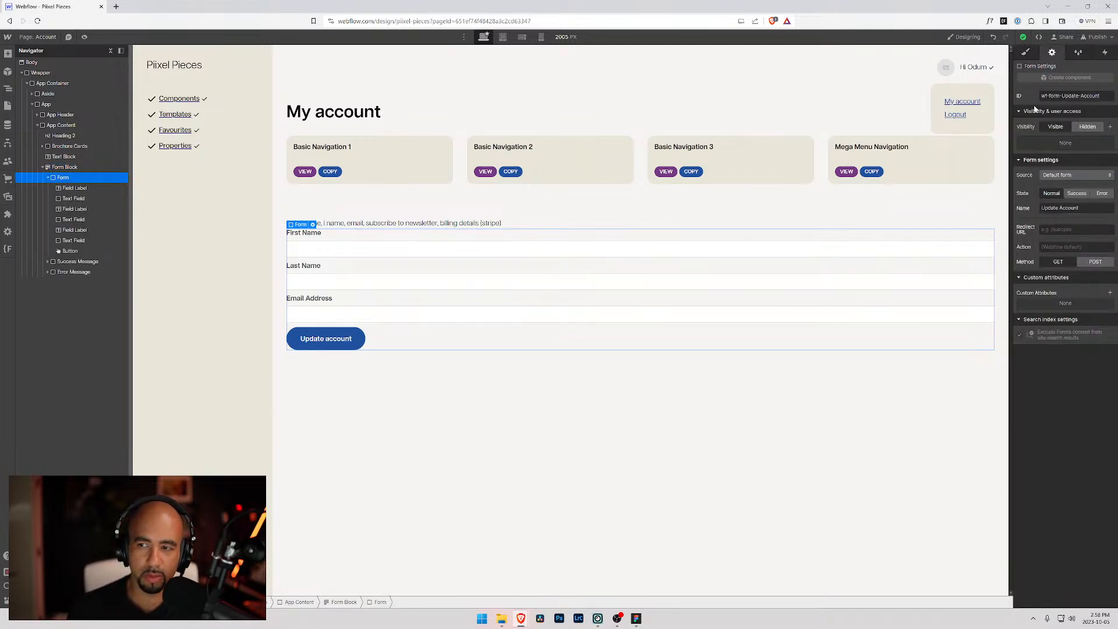
- Duplicate the Update Account form block on the account page
click(58, 168)
key(ctrl+c)
key(ctrl+v)
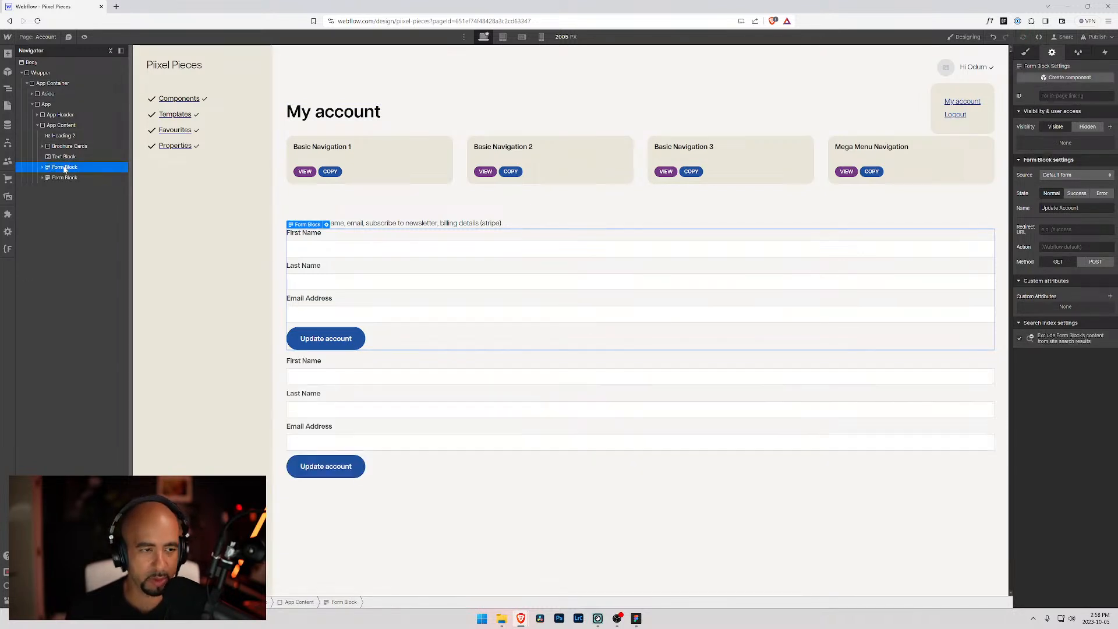
- Try to open the settings of the form inside the second form block
click(42, 178)
click(60, 189)
click(1052, 53)
click(64, 178)
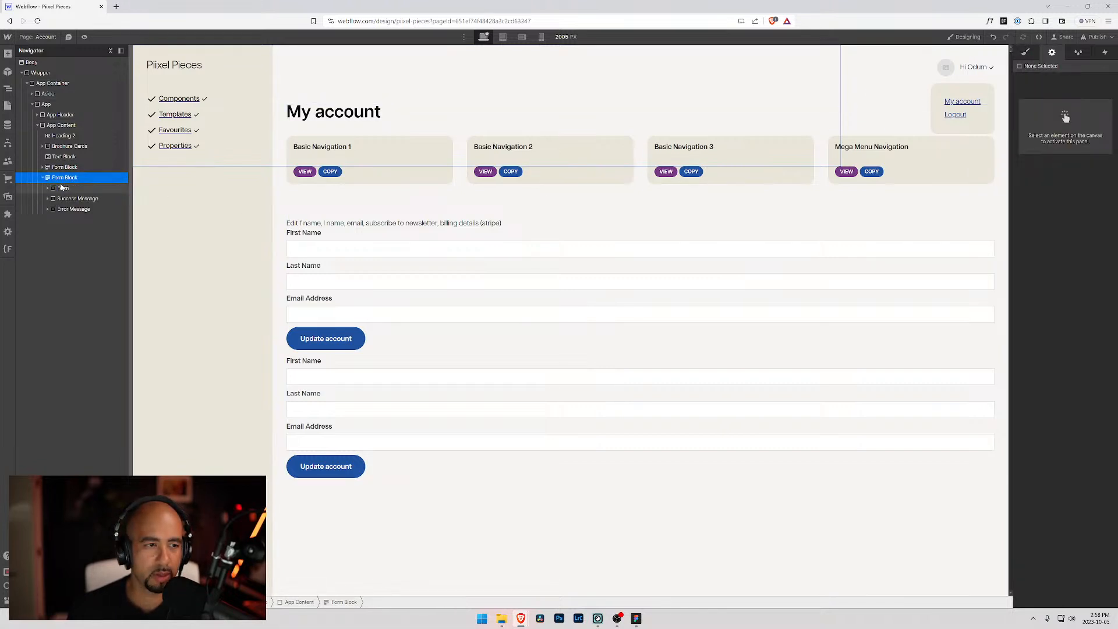
click(63, 187)
click(1027, 53)
click(1052, 53)
click(62, 177)
click(60, 188)
- Reload the Designer and look through the redesigned style, settings and interactions views
click(37, 21)
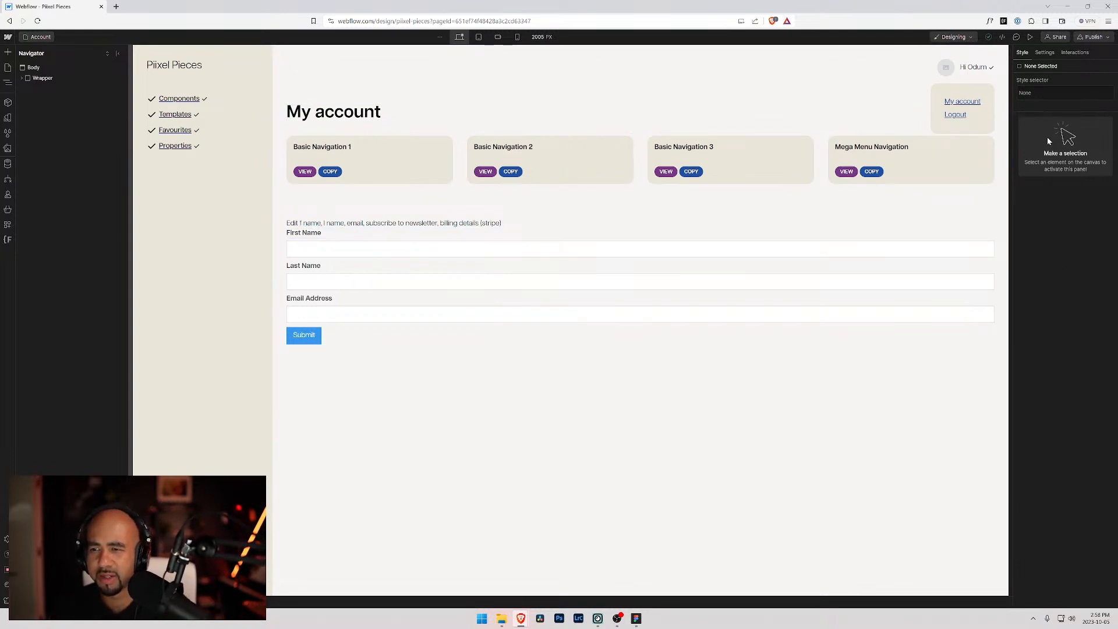
click(1045, 53)
click(1072, 54)
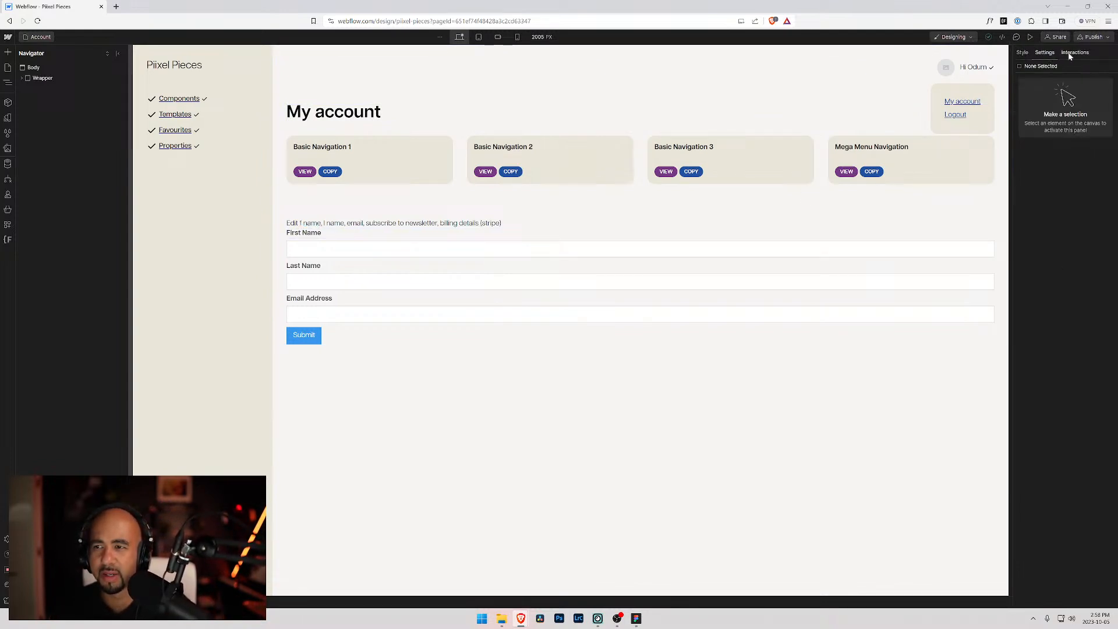
click(1045, 53)
click(1023, 53)
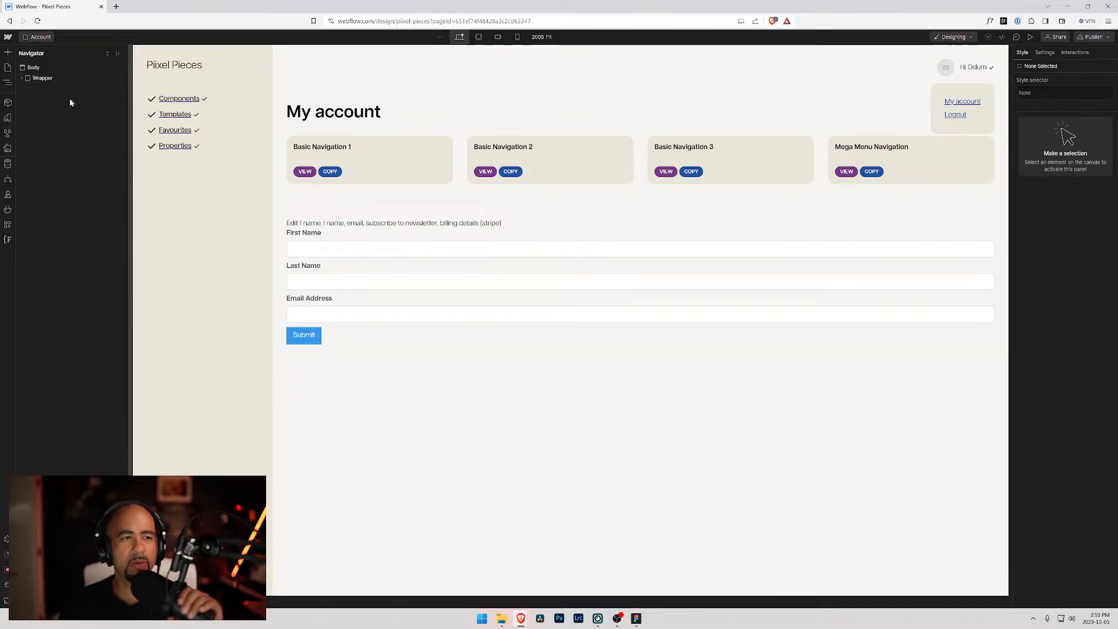
- Try unpinning and re-pinning the Navigator
click(117, 55)
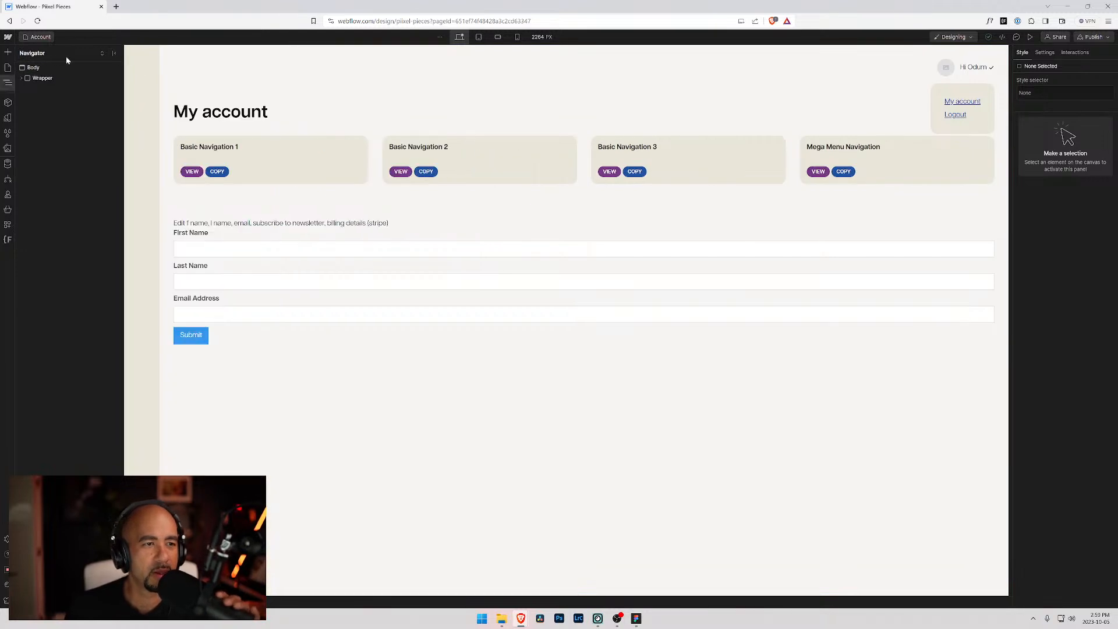
click(116, 53)
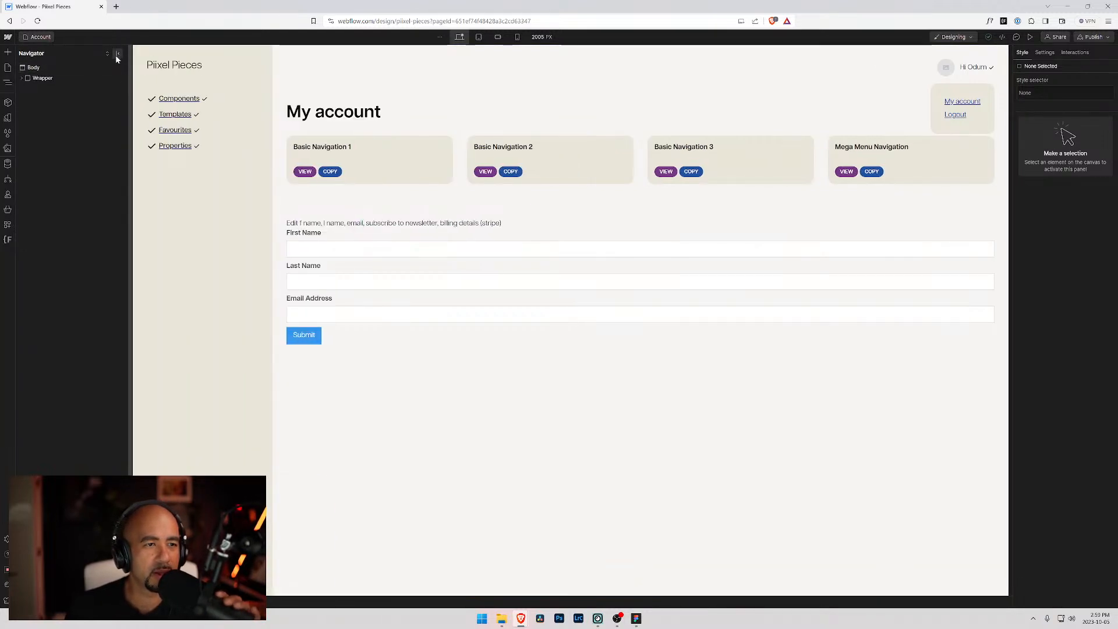
click(117, 54)
click(116, 54)
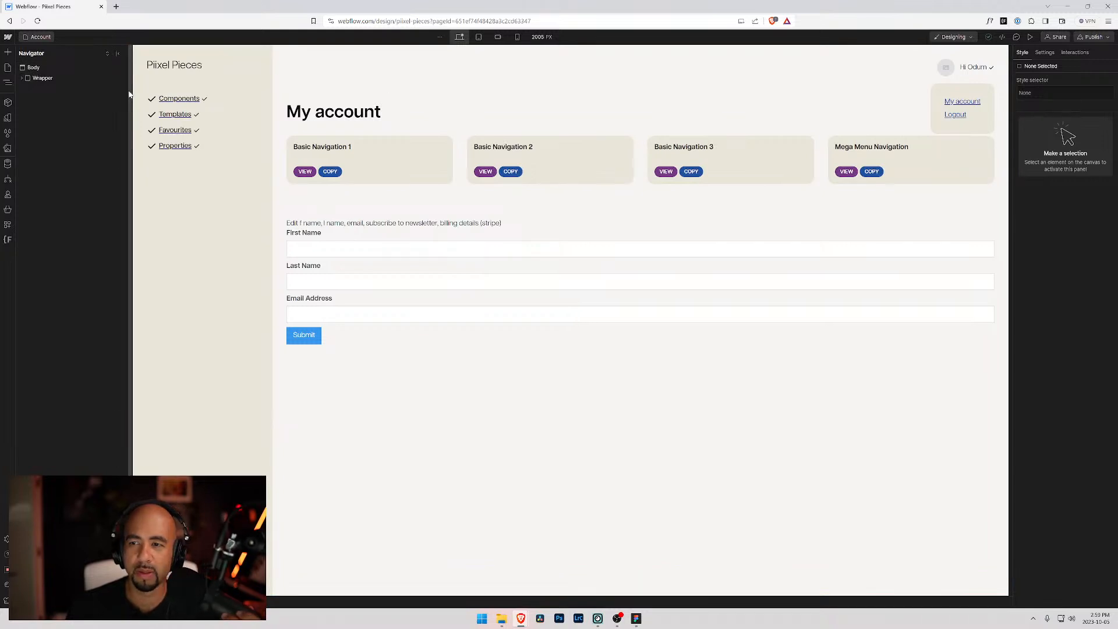
- Browse the site's page list, opening the Pricing page and returning to the Account page
click(37, 38)
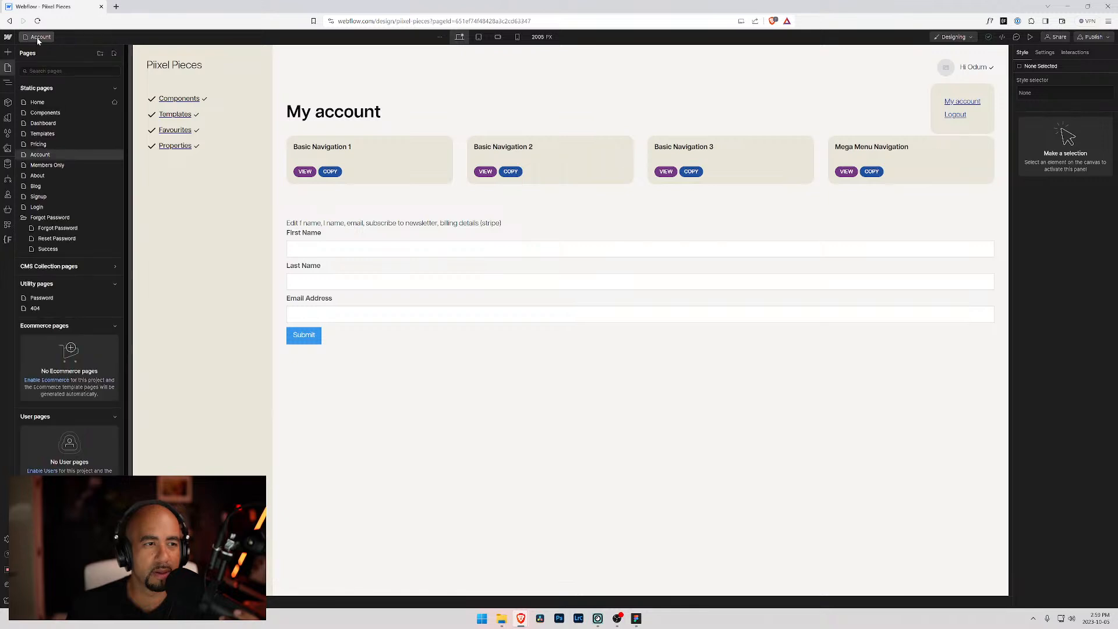
click(37, 37)
click(35, 38)
click(9, 82)
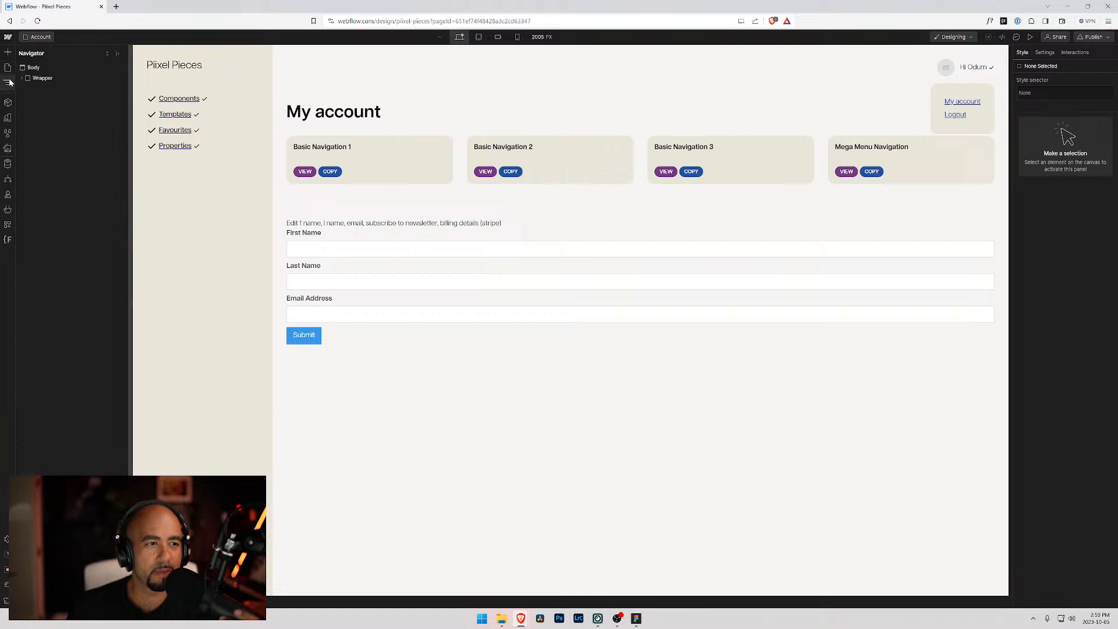
click(8, 103)
click(9, 83)
click(40, 36)
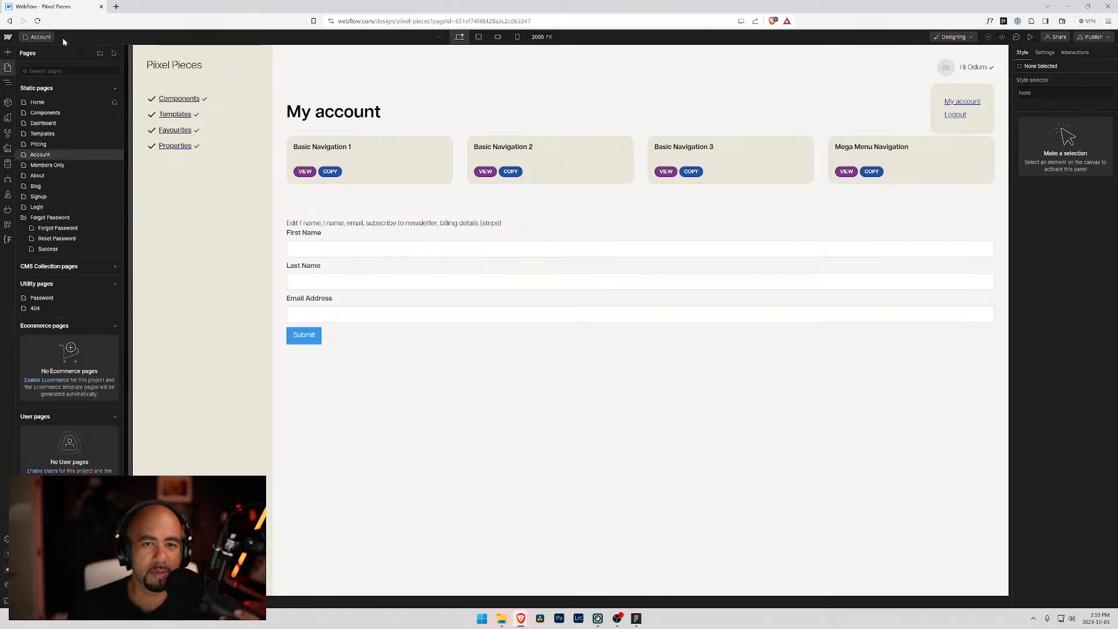
click(38, 144)
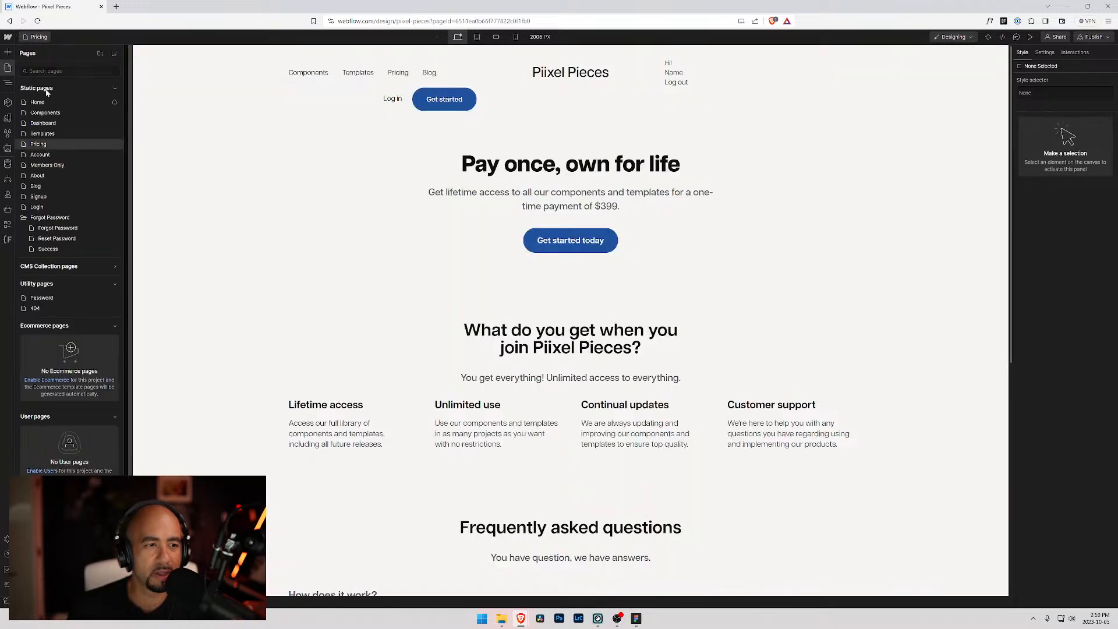
click(50, 156)
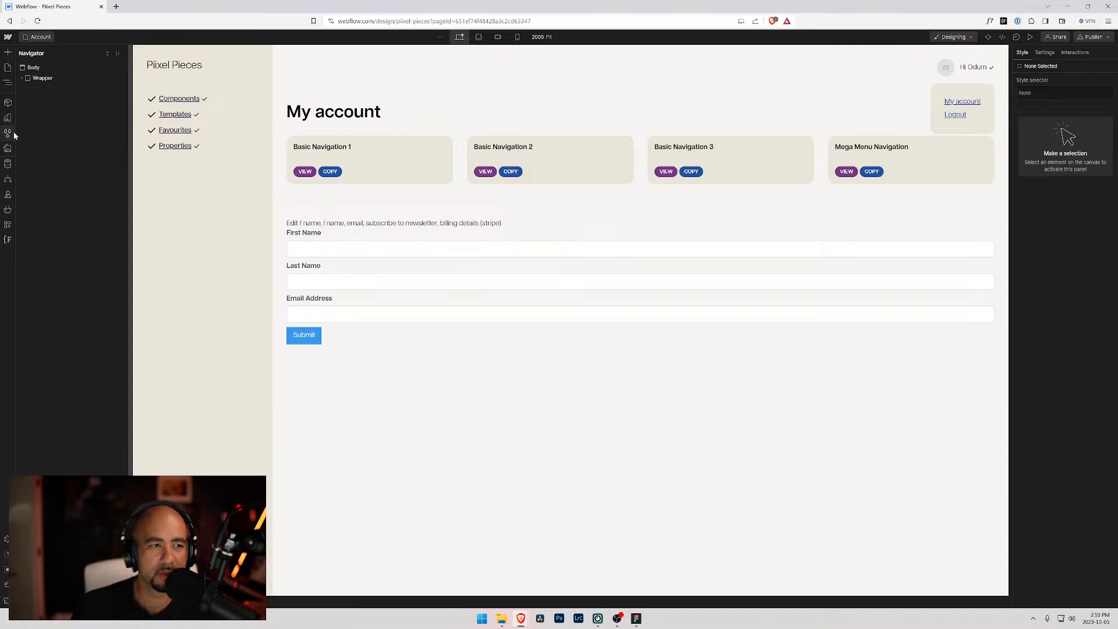
- Look through the site's variables, style selectors, assets and CMS collections
click(8, 132)
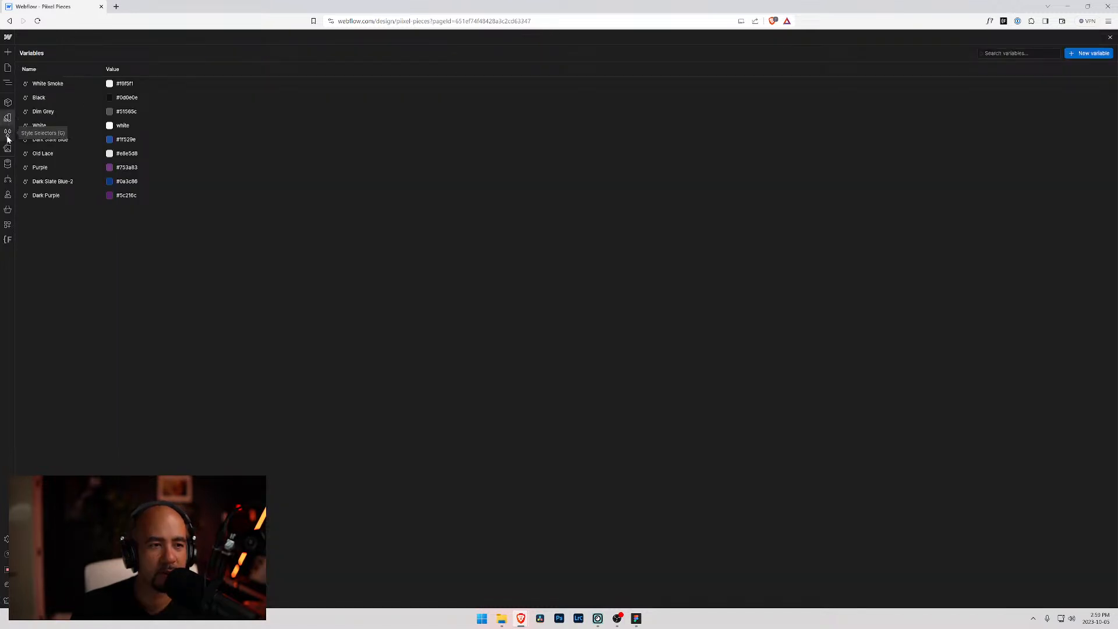
click(7, 138)
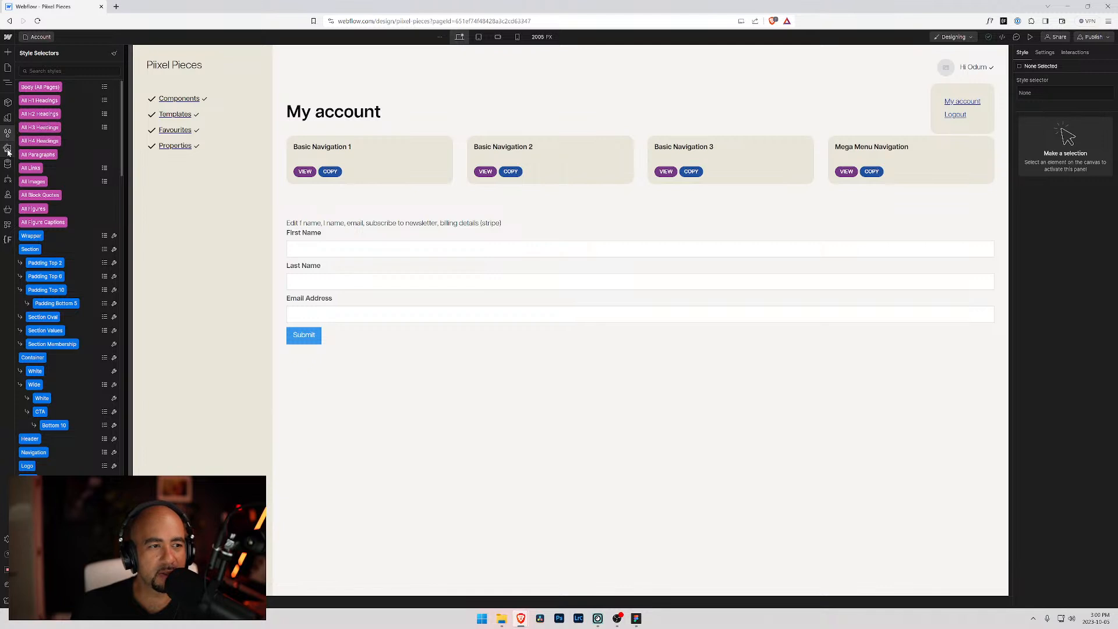
click(8, 152)
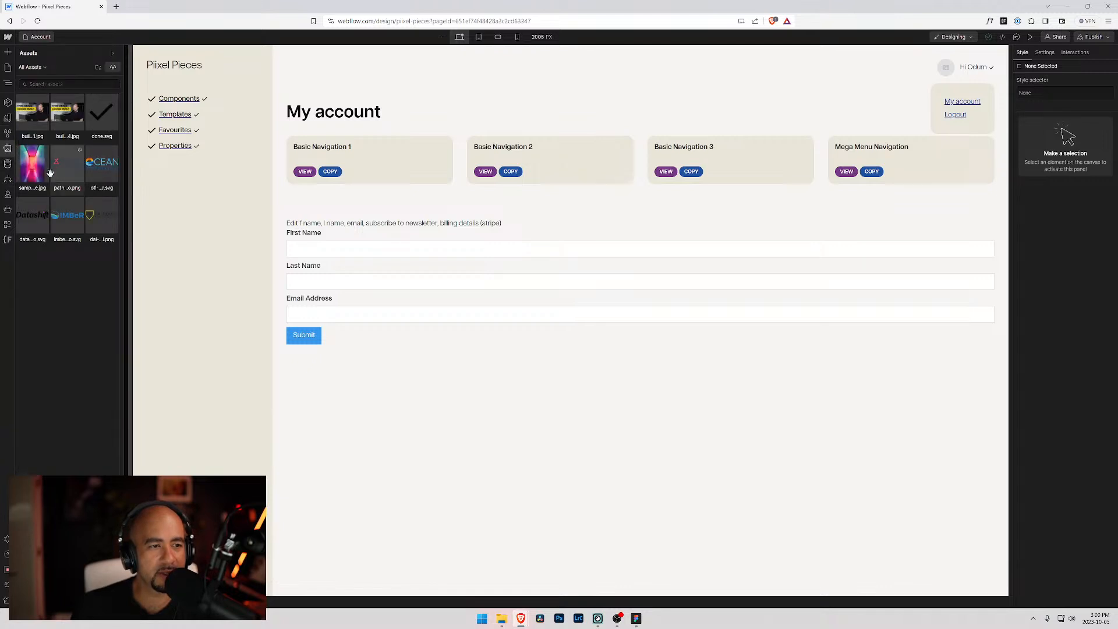
click(9, 166)
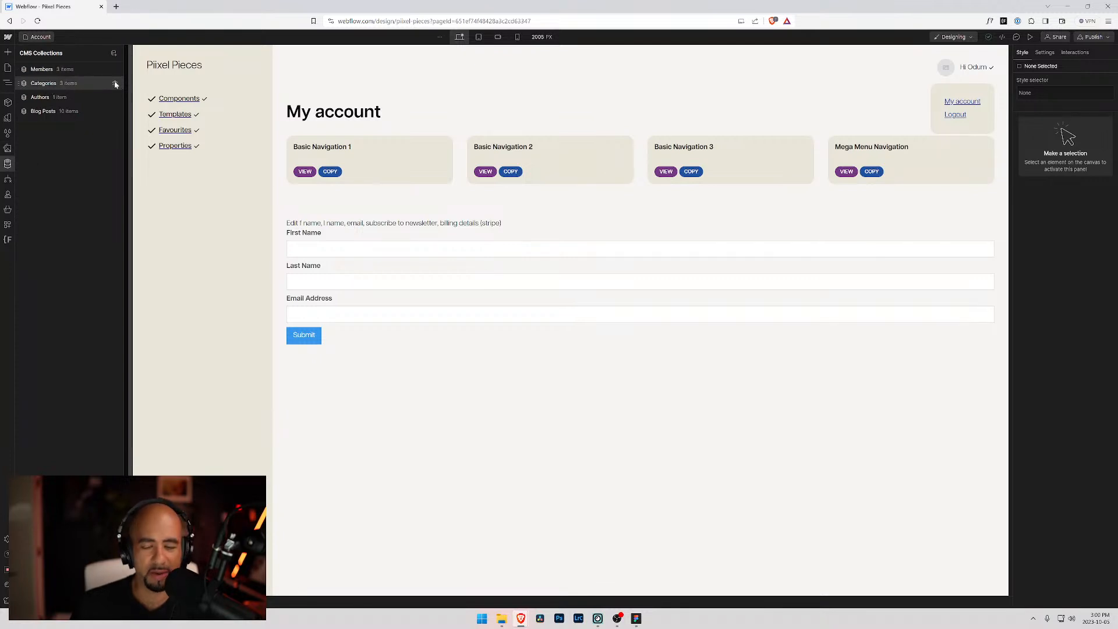
- Enlarge the browser zoom and check the connected apps and the Navigator
key(ctrl+plus)
key(ctrl+plus)
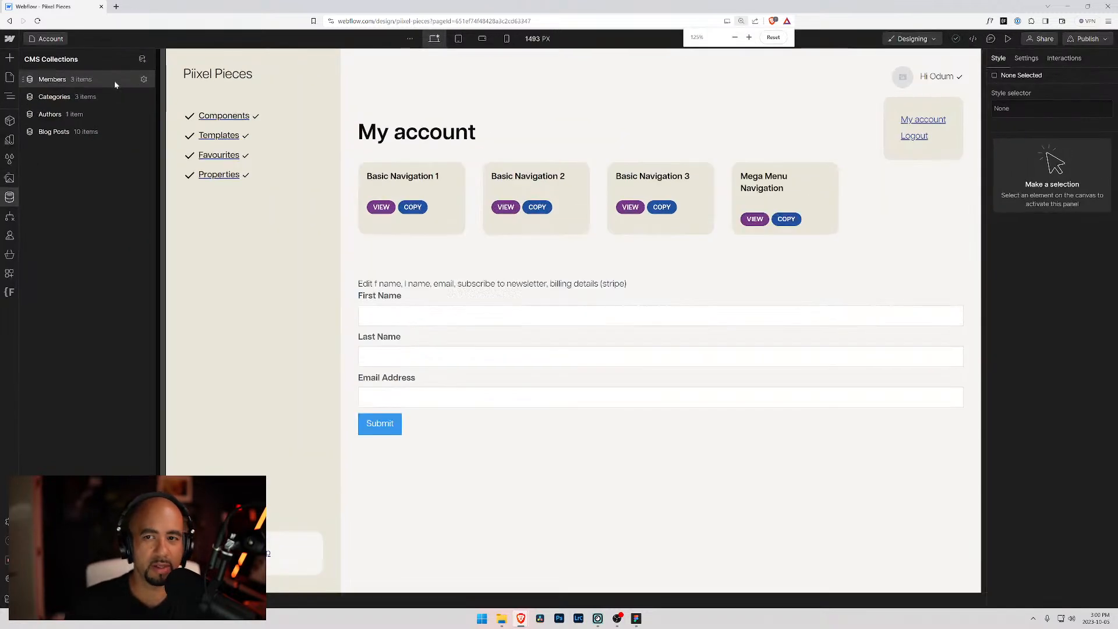
key(ctrl+plus)
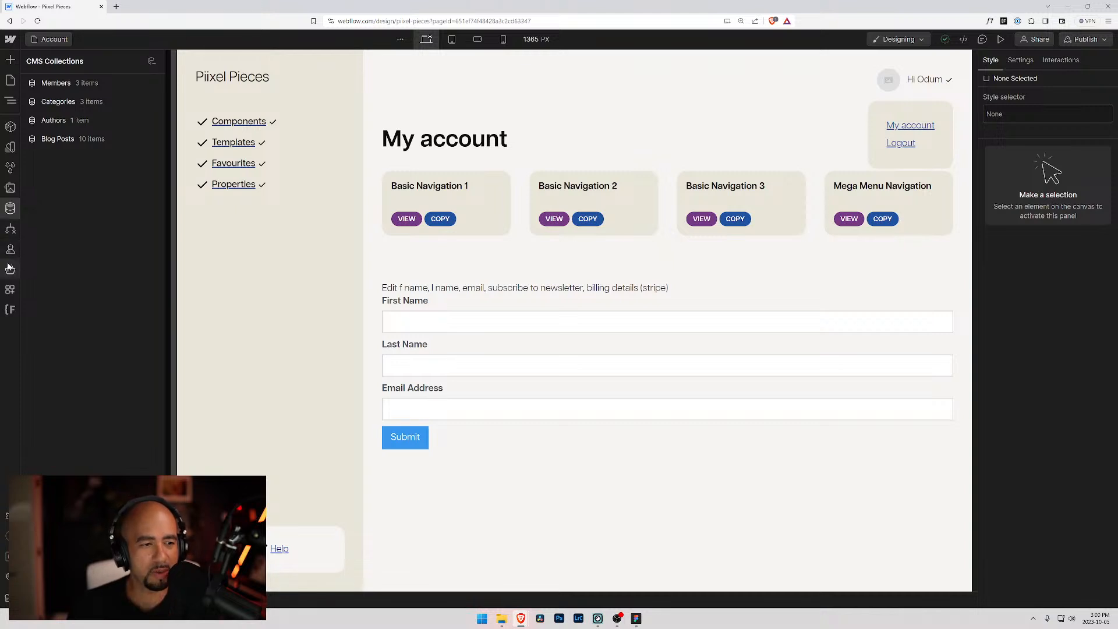
click(7, 291)
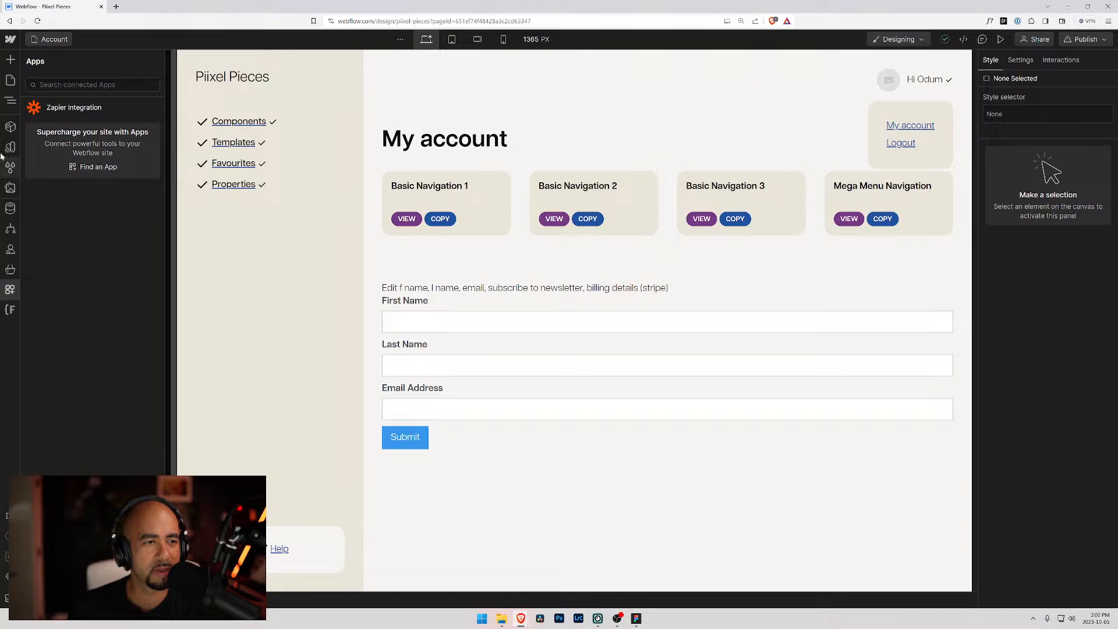
click(10, 100)
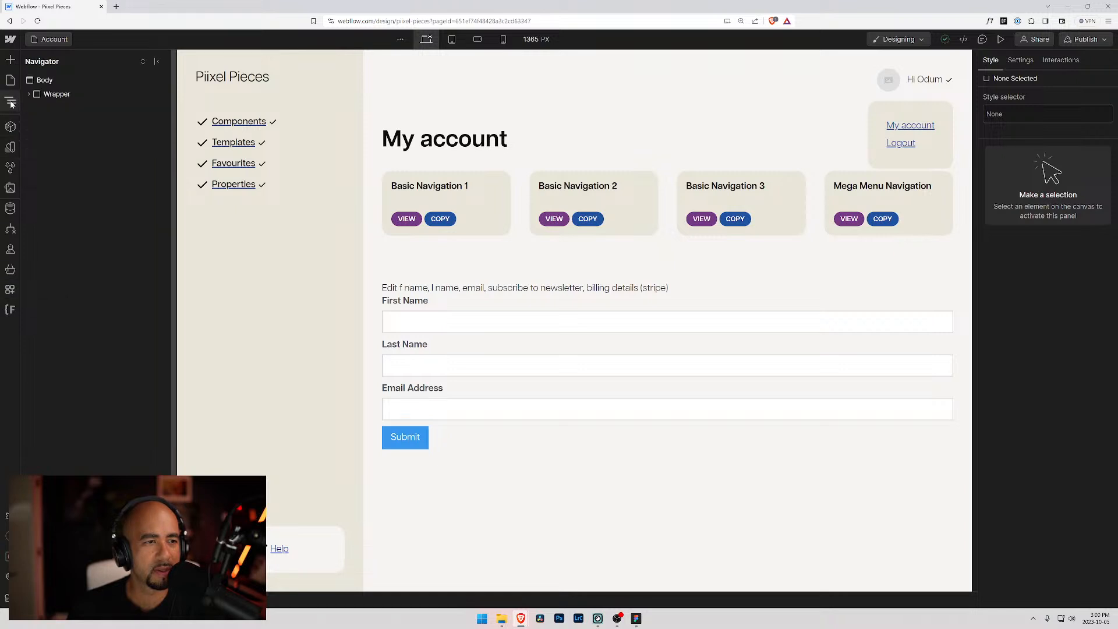
- Look through the elements and layouts that can be added to the page
click(11, 59)
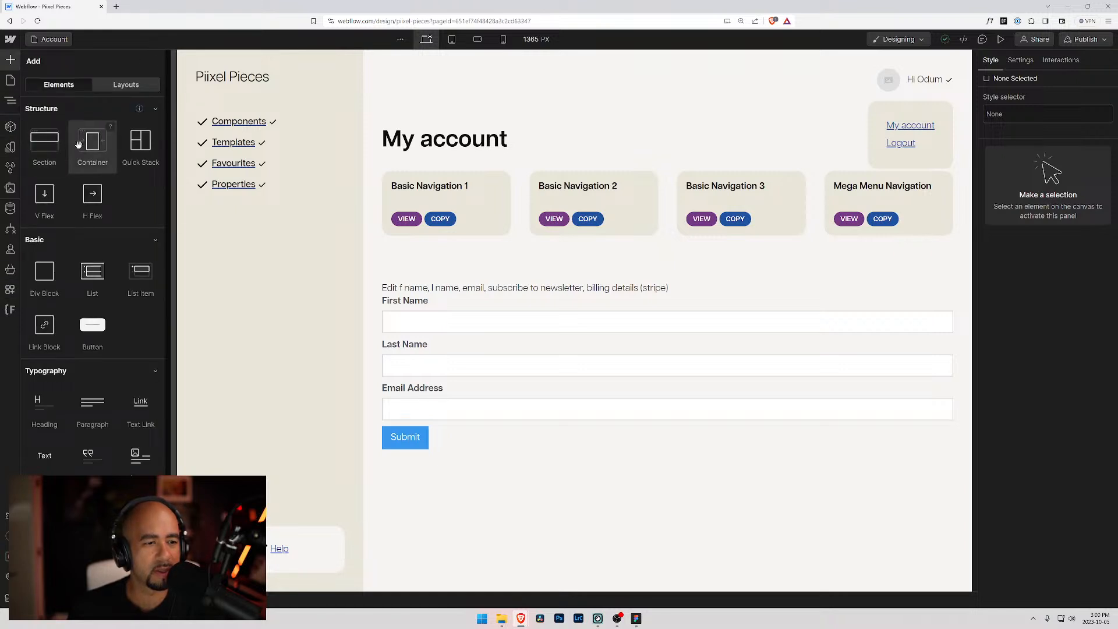
scroll(80, 271, down, 5)
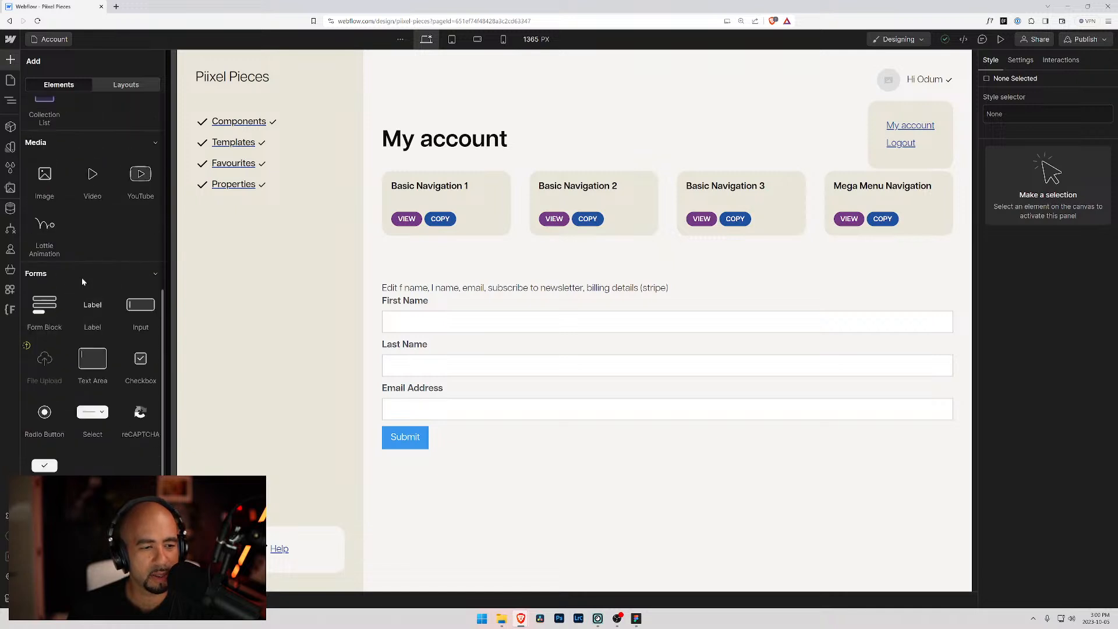
scroll(82, 277, down, 3)
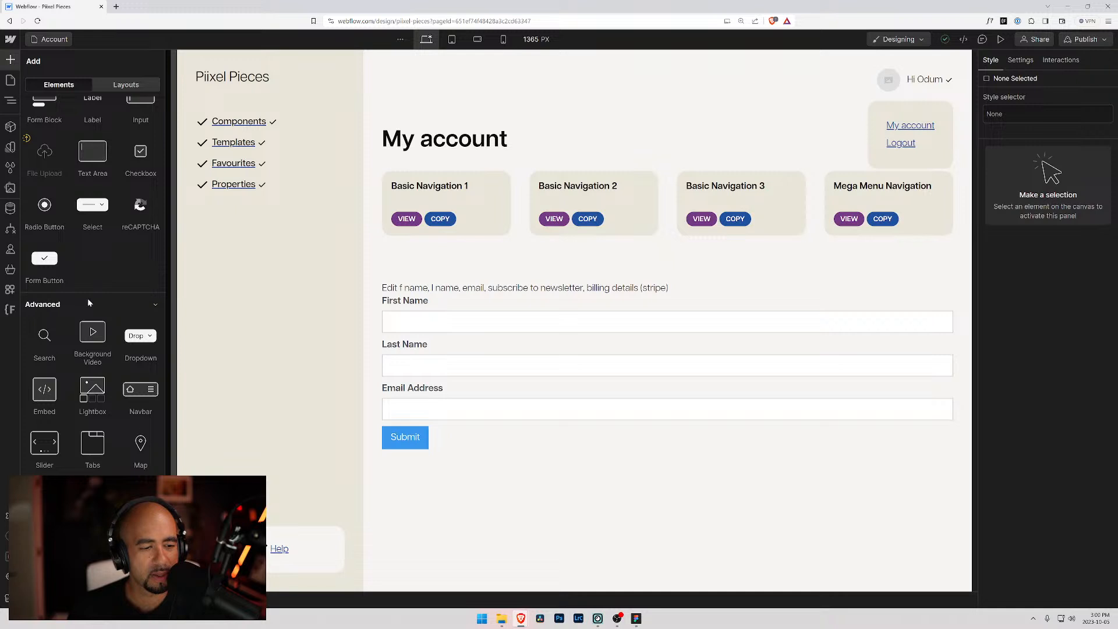
scroll(90, 303, up, 8)
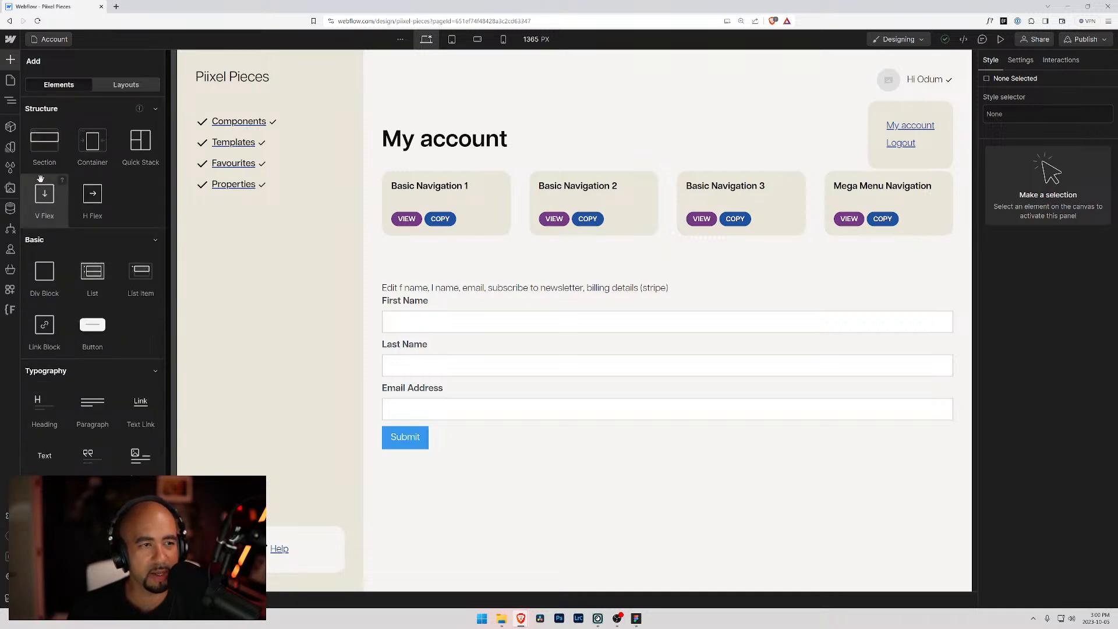
click(117, 85)
click(59, 87)
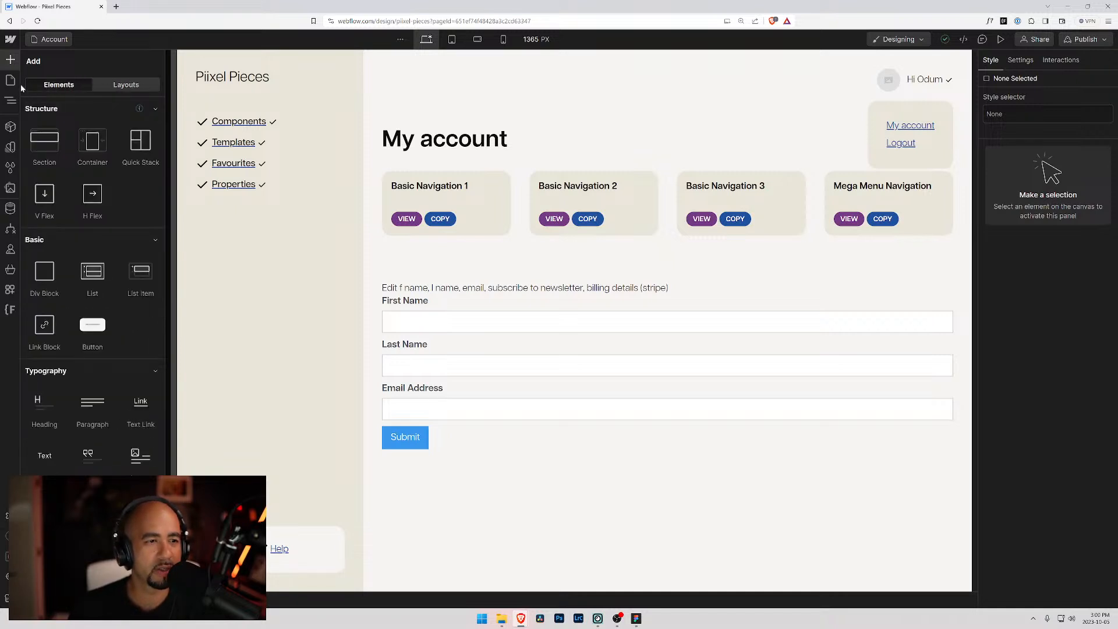
- Open the Members CMS collection and view its collection settings and fields
click(10, 82)
click(9, 40)
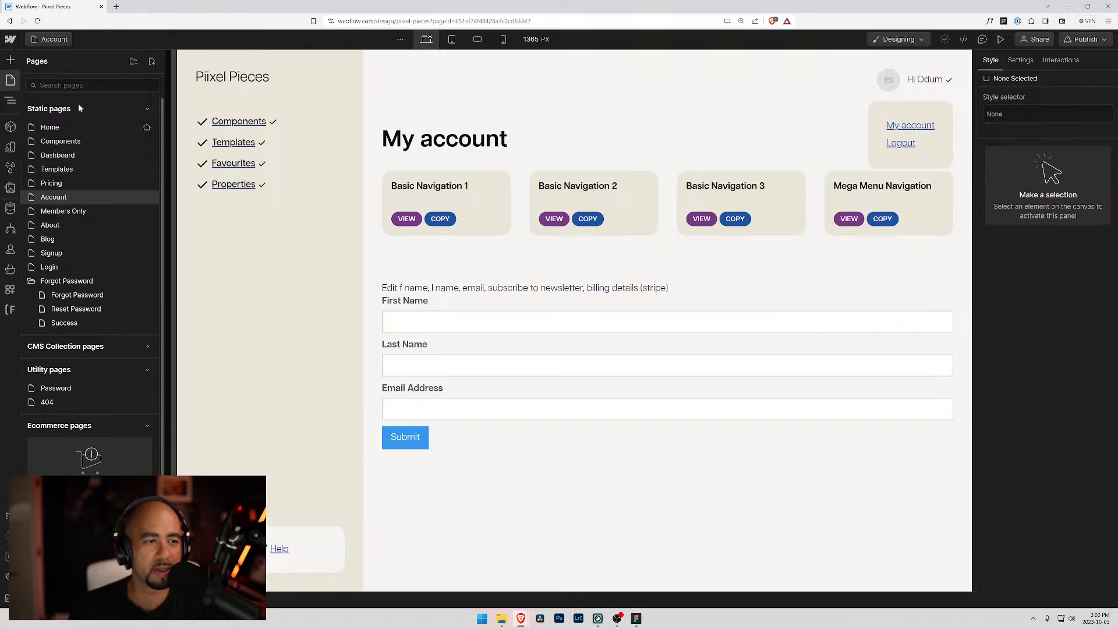
click(10, 211)
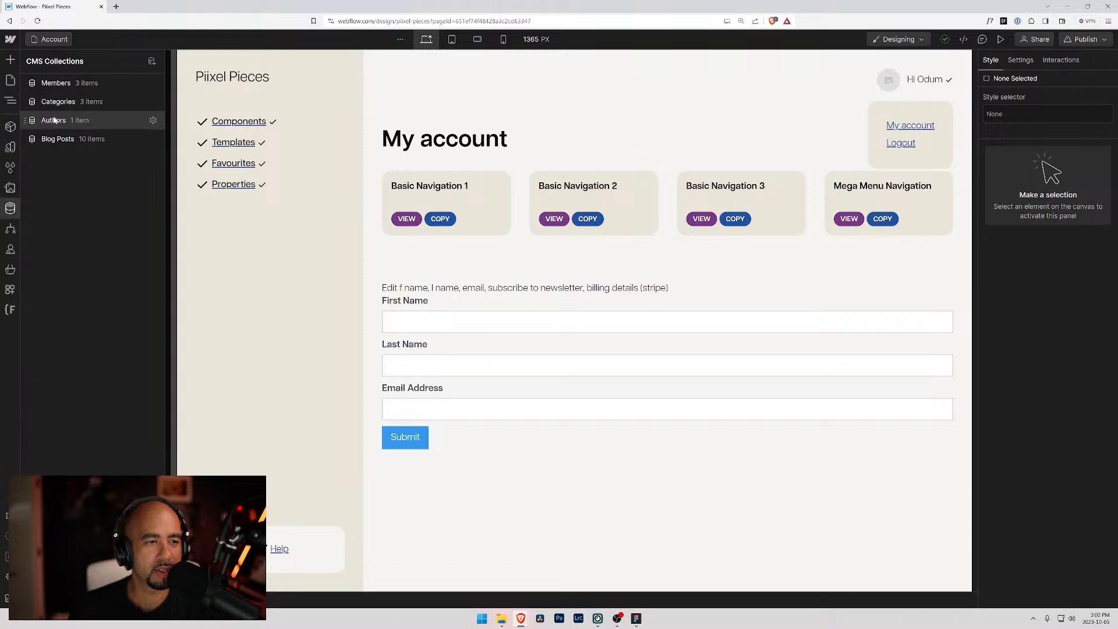
click(52, 84)
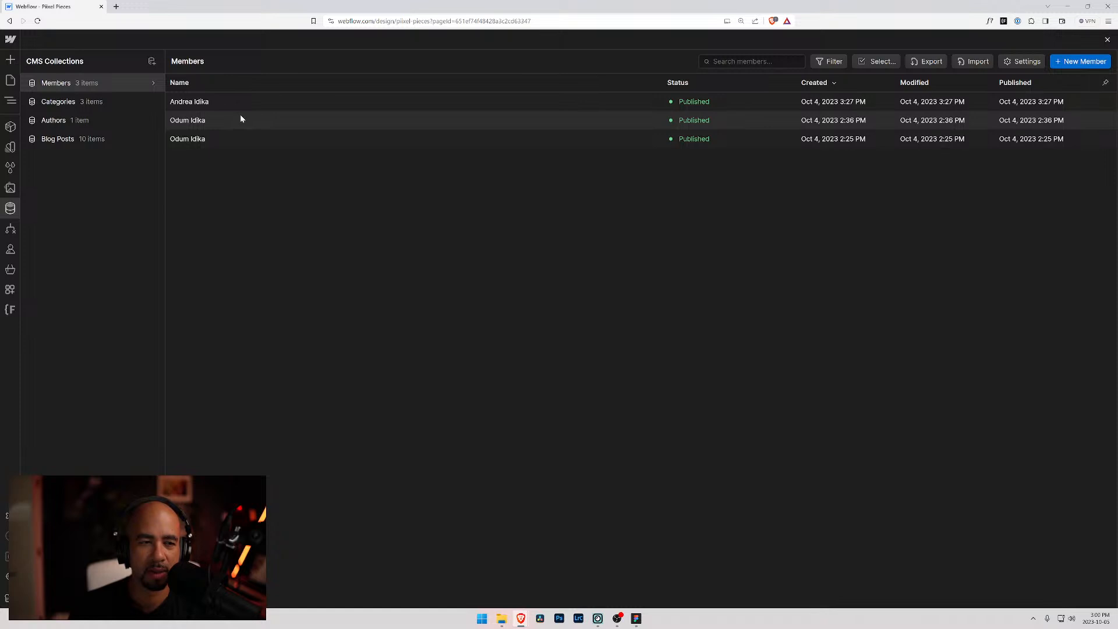
click(154, 84)
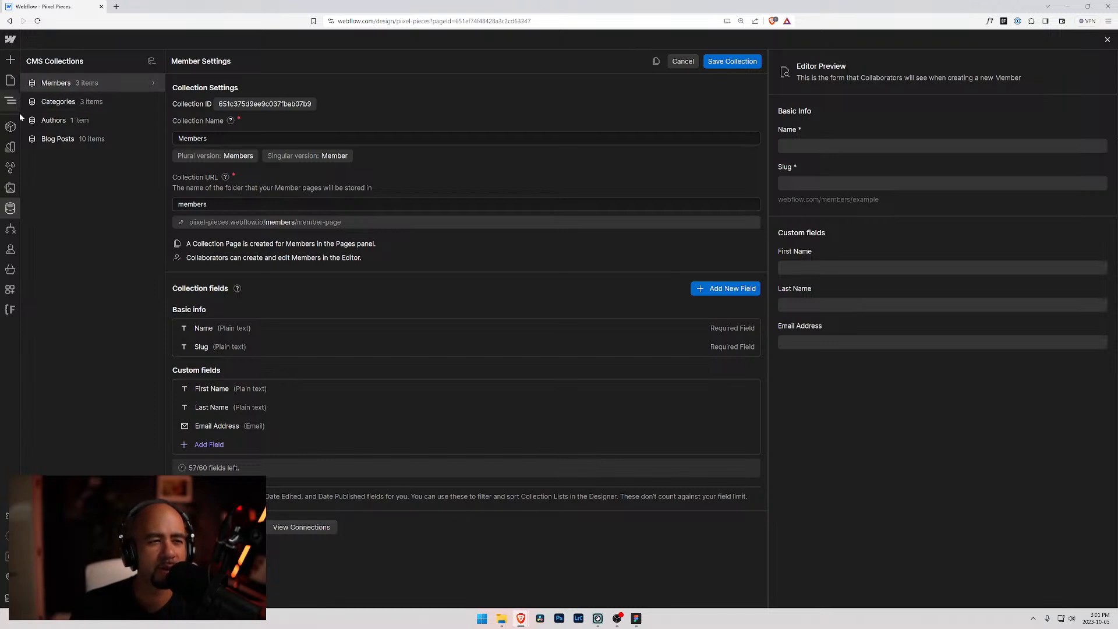
- Open the Webflow dashboard in a new browser tab and look over the workspace's sites
click(117, 7)
text(web)
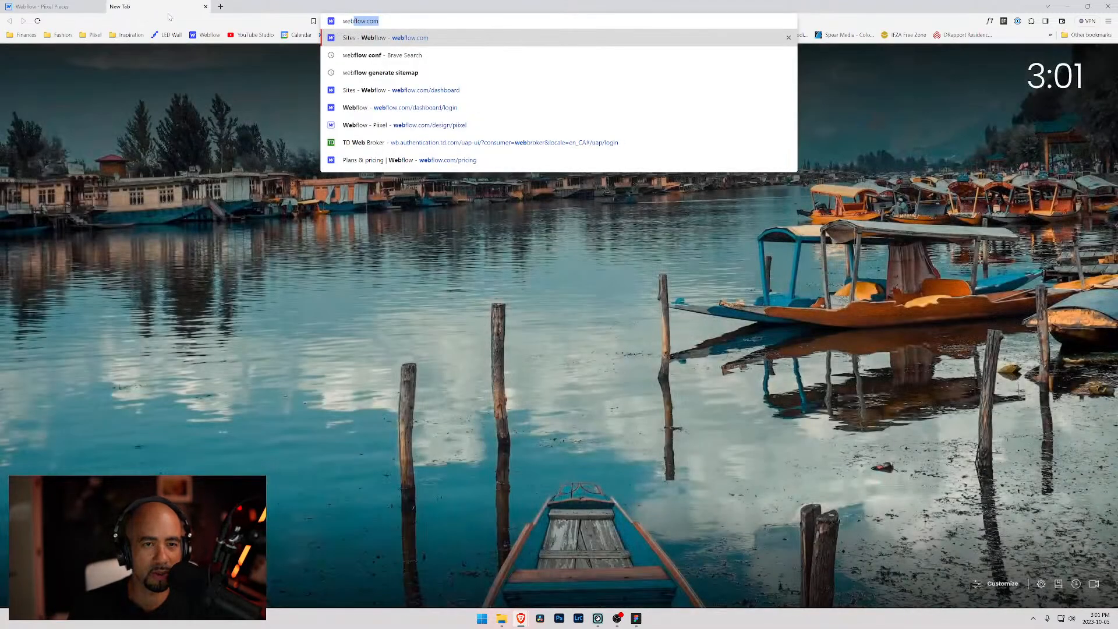
key(Return)
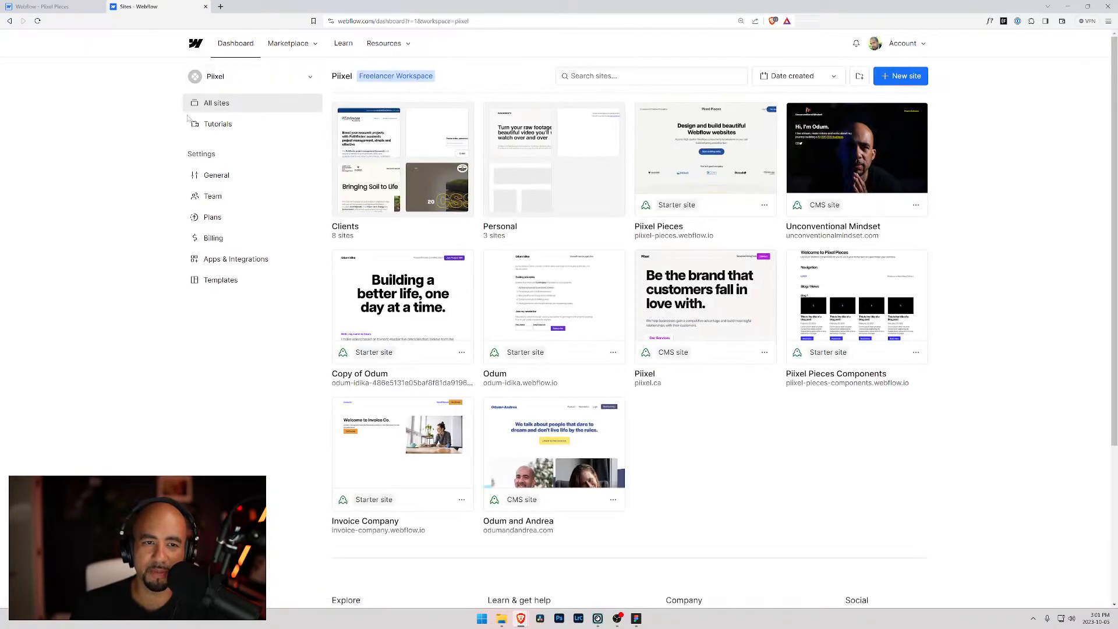
mouse_move(701, 179)
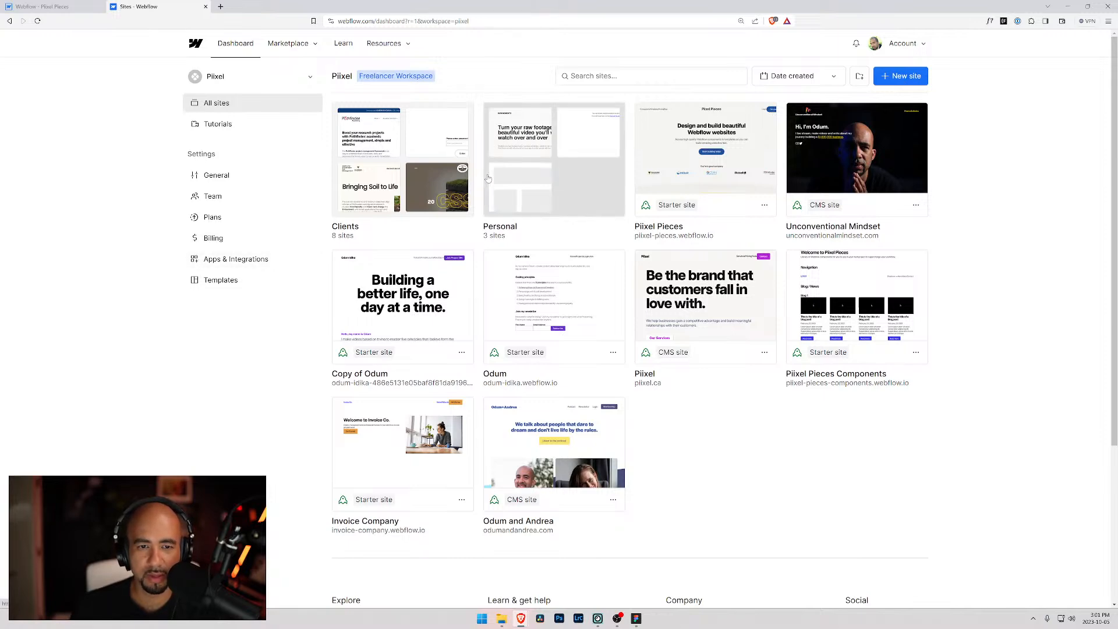
scroll(684, 389, down, 1)
scroll(686, 385, up, 1)
scroll(221, 186, down, 1)
scroll(221, 165, up, 1)
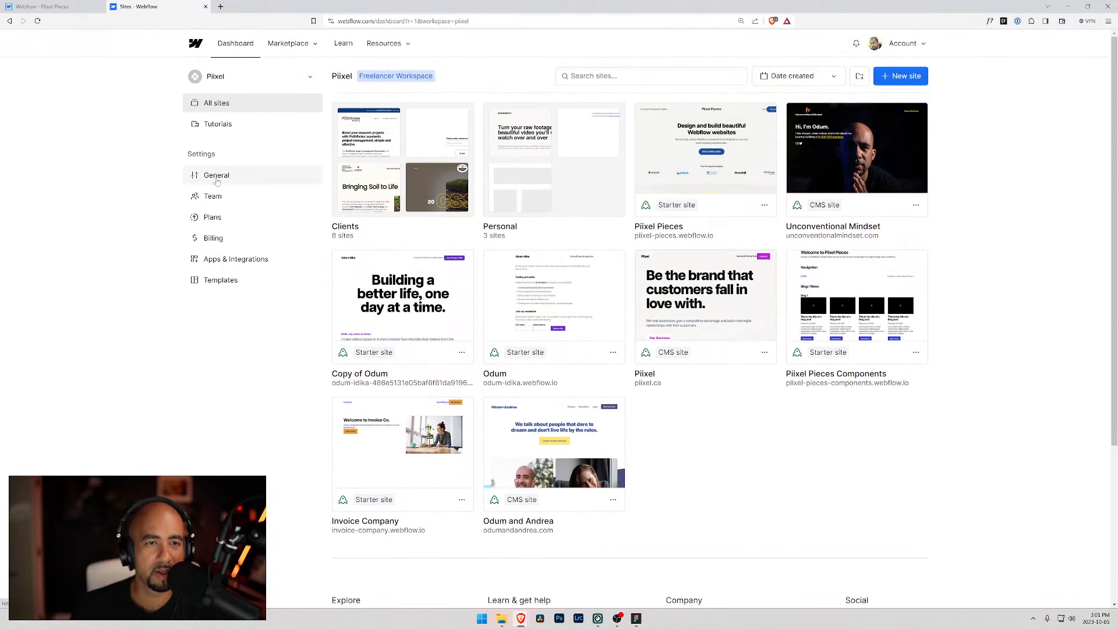
- View the workspace's general settings and check the available workspace options
click(221, 176)
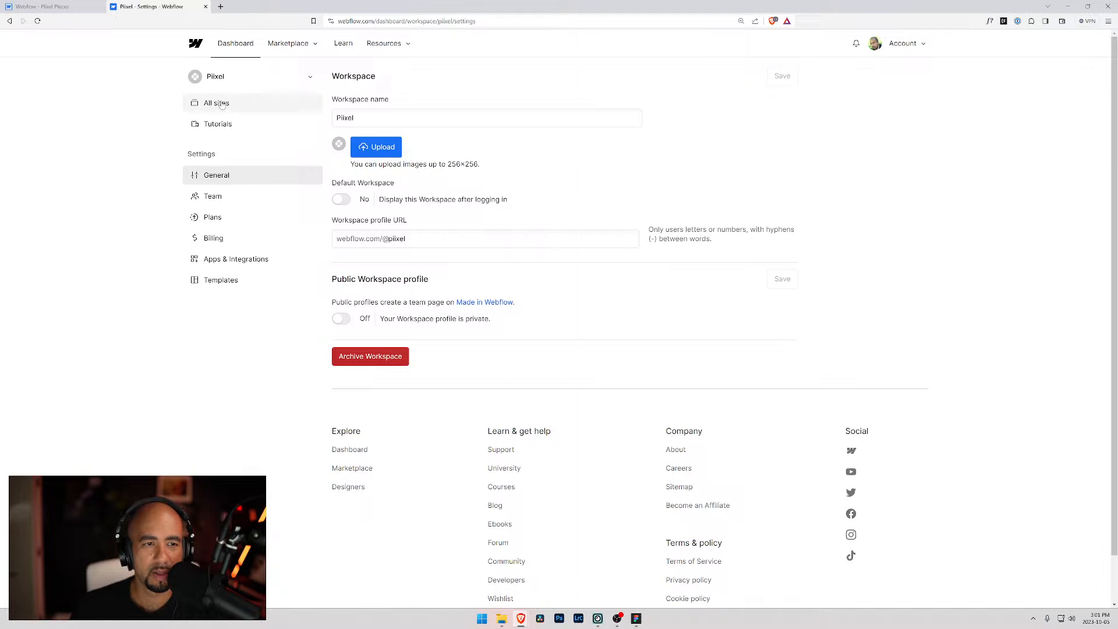
click(247, 77)
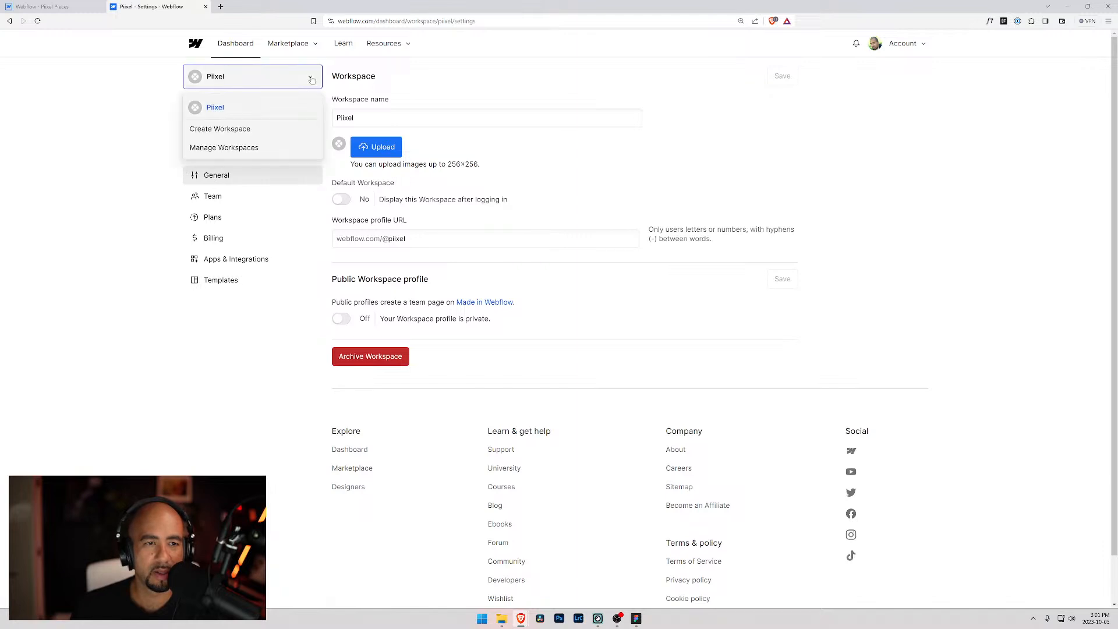
click(151, 152)
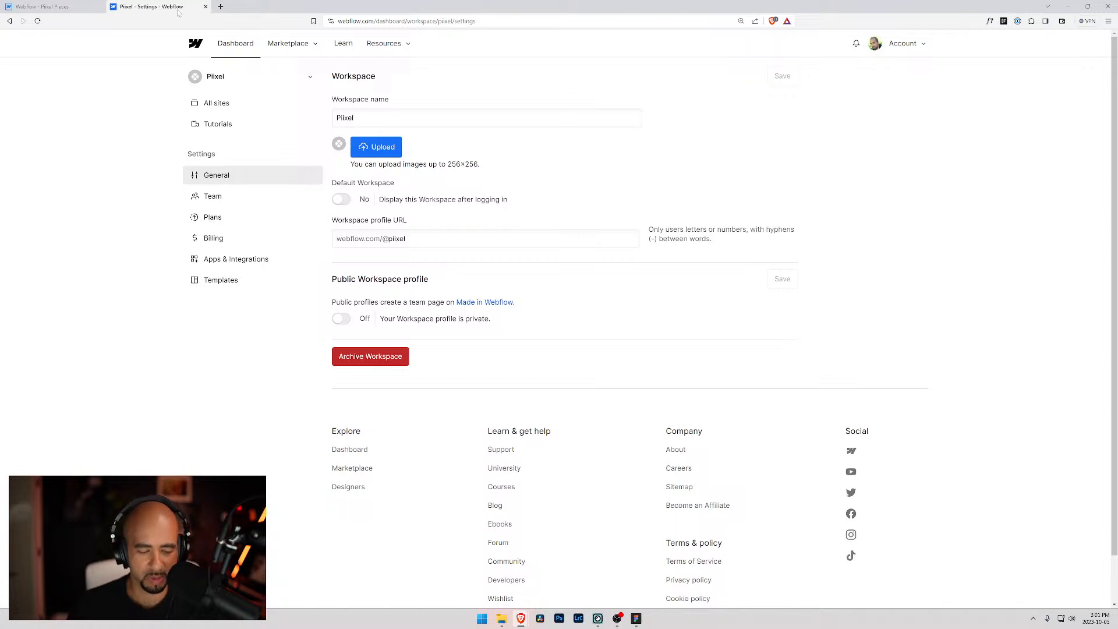
- Open webflow.com in a private browser window and look through the homepage's hero and page-building feature sections
key(ctrl+shift+n)
text(webf)
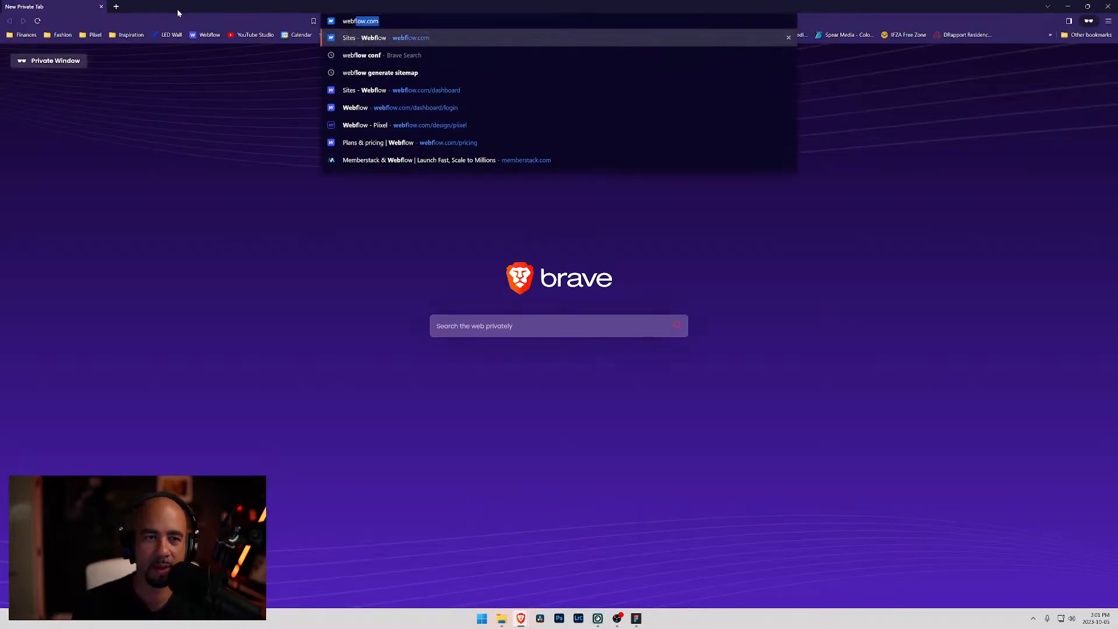
key(Return)
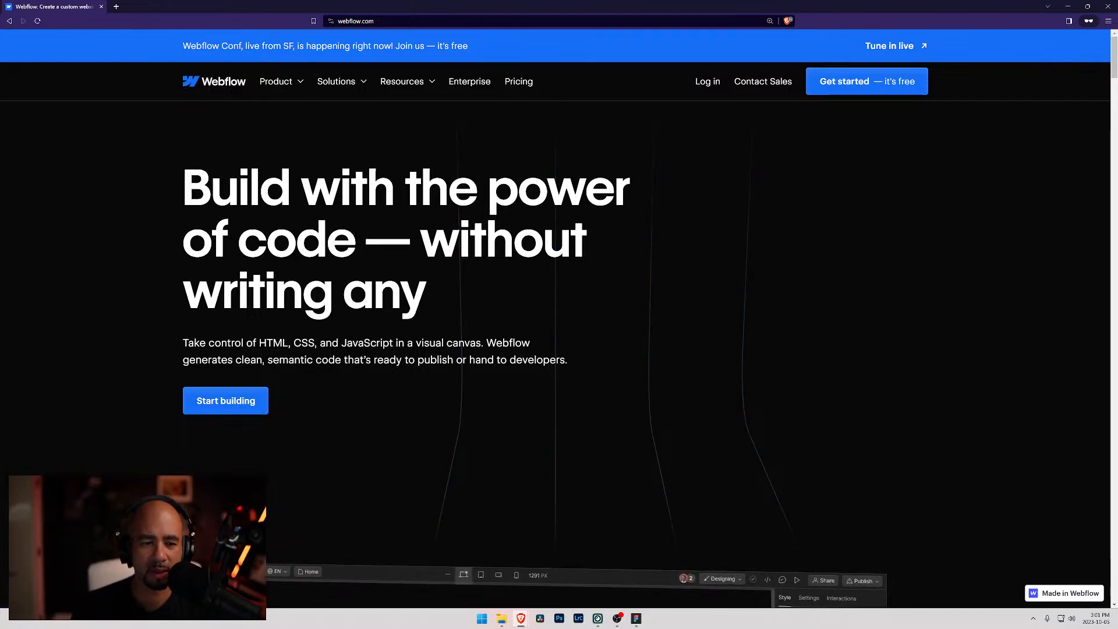
scroll(229, 181, down, 4)
scroll(229, 182, down, 1)
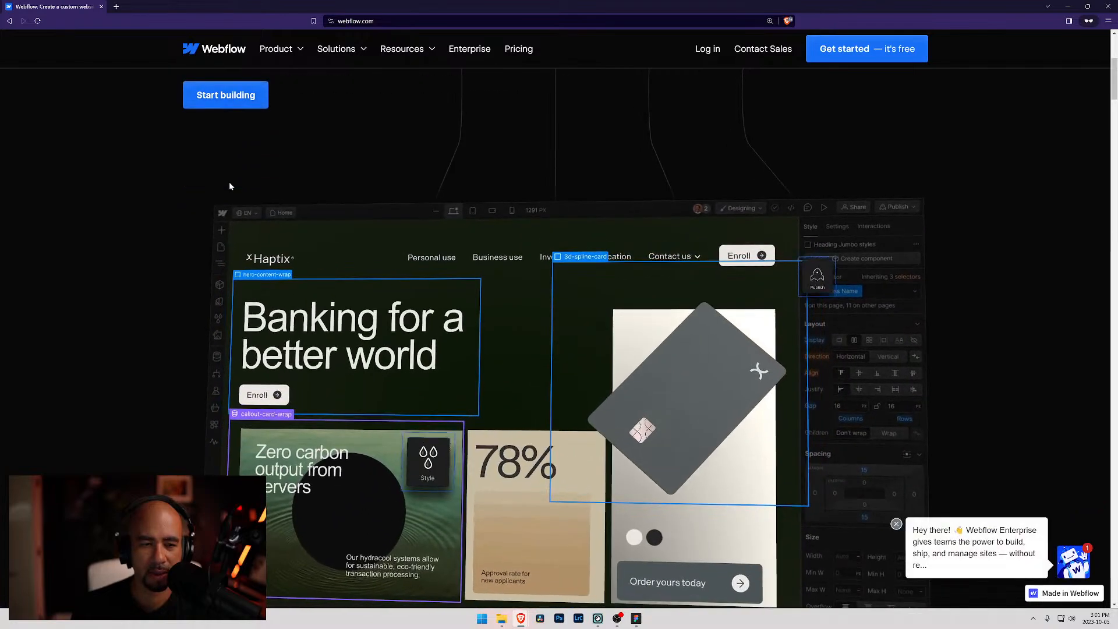
scroll(204, 190, down, 2)
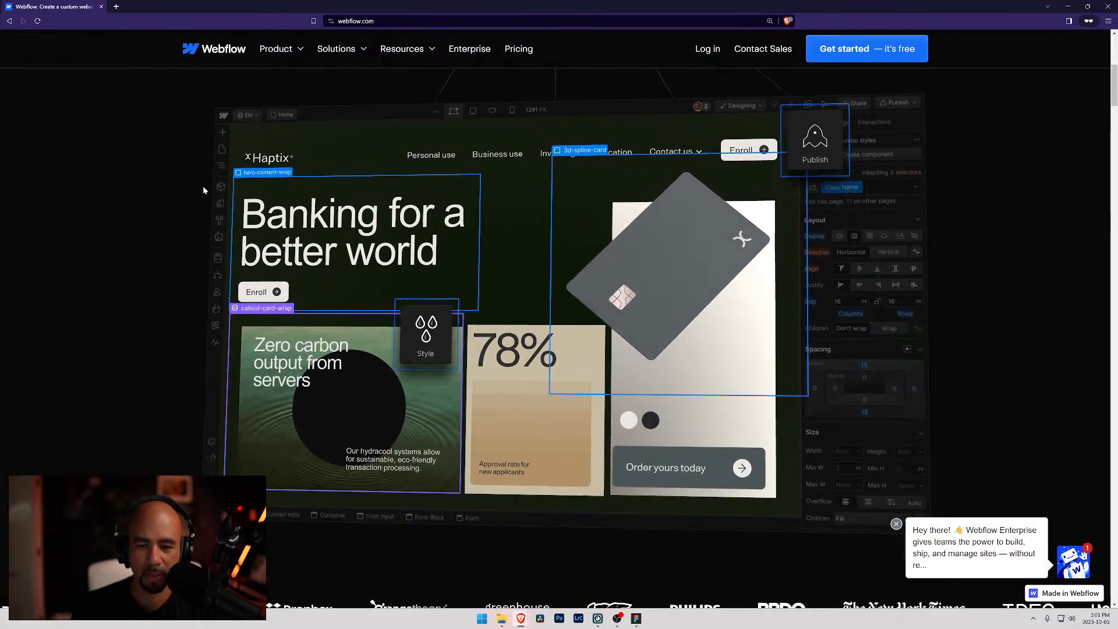
scroll(205, 189, down, 2)
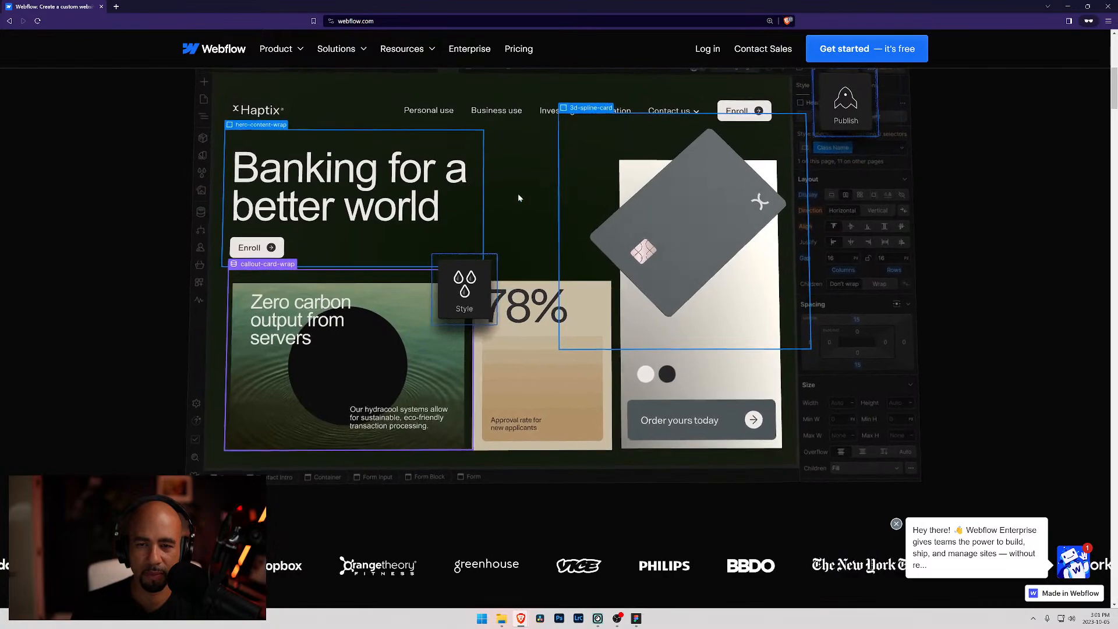
scroll(319, 229, up, 1)
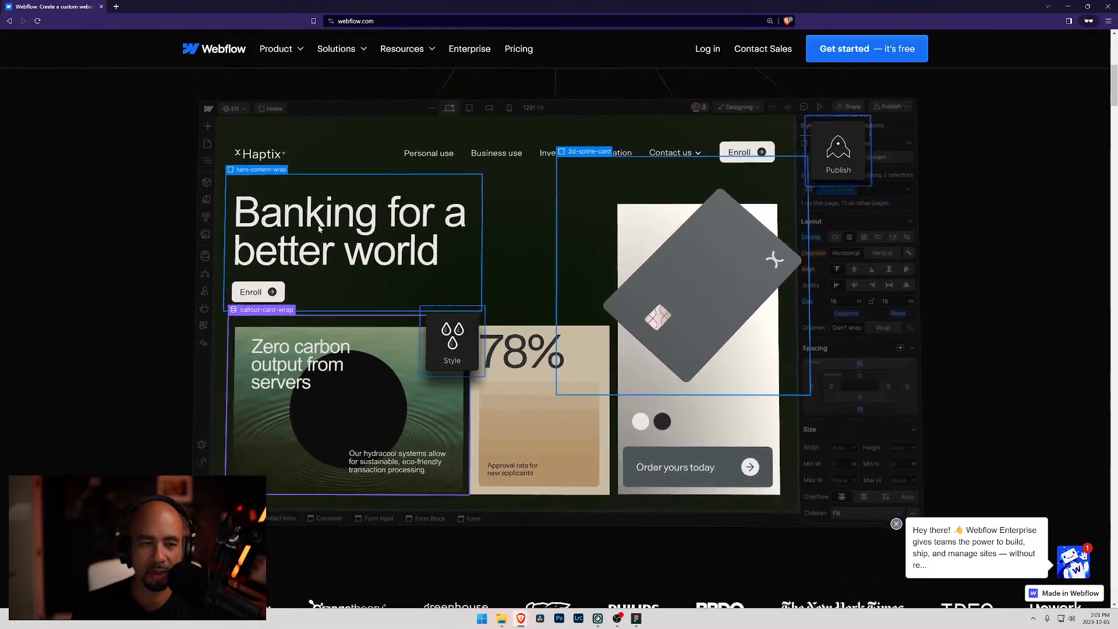
scroll(319, 229, up, 4)
scroll(681, 177, down, 10)
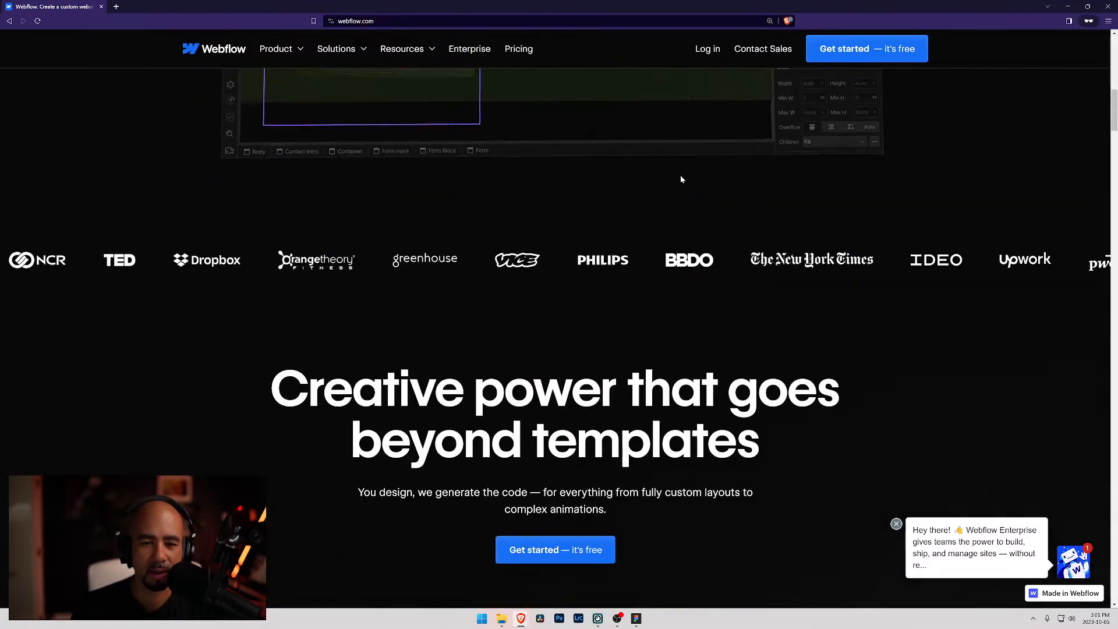
scroll(681, 177, down, 9)
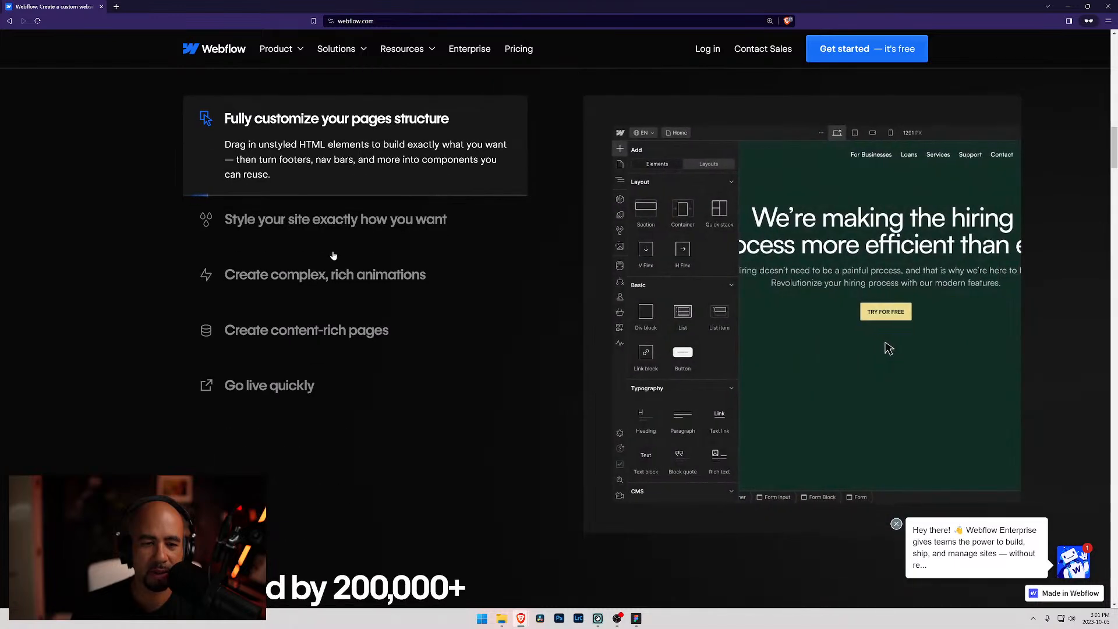
- View the "Style your site exactly how you want" feature and the homepage down to Webflow Enterprise, and close the private window
click(334, 231)
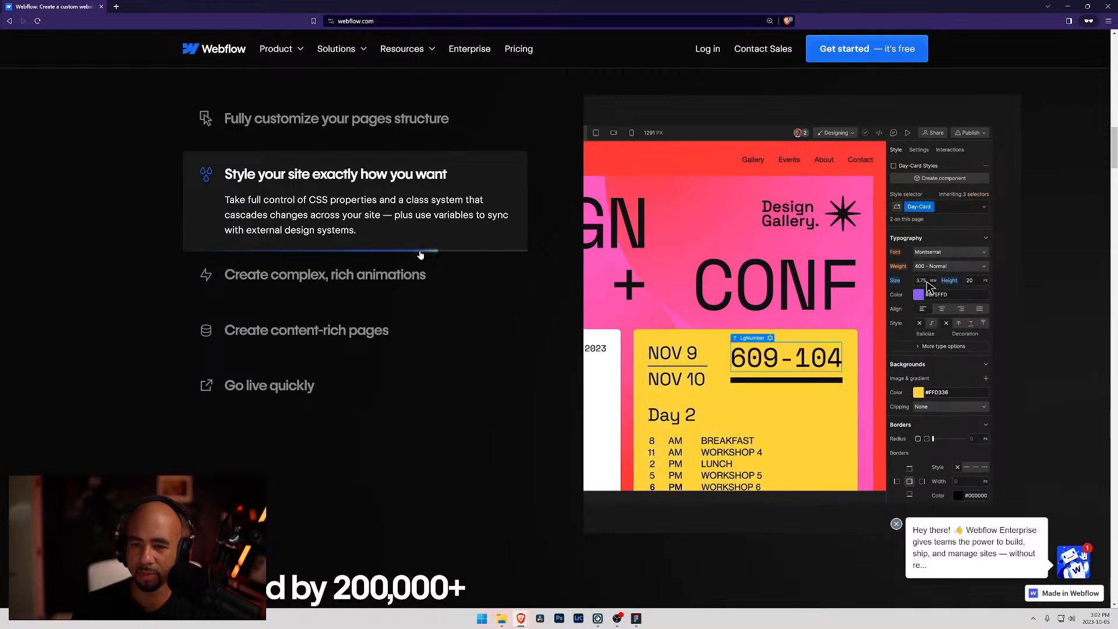
scroll(420, 255, down, 7)
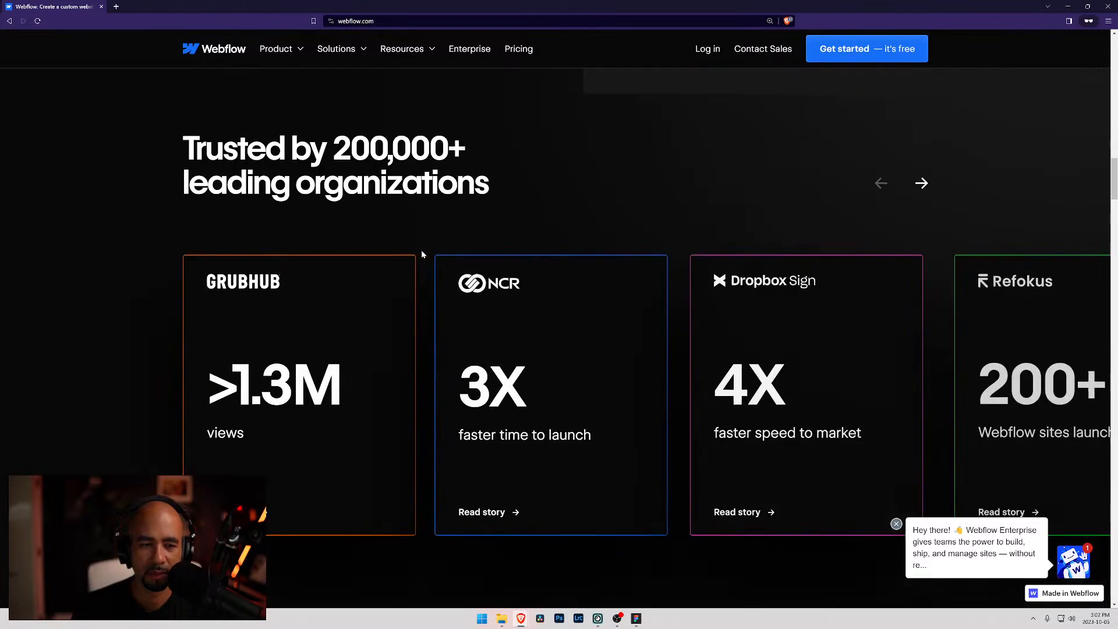
scroll(423, 253, down, 2)
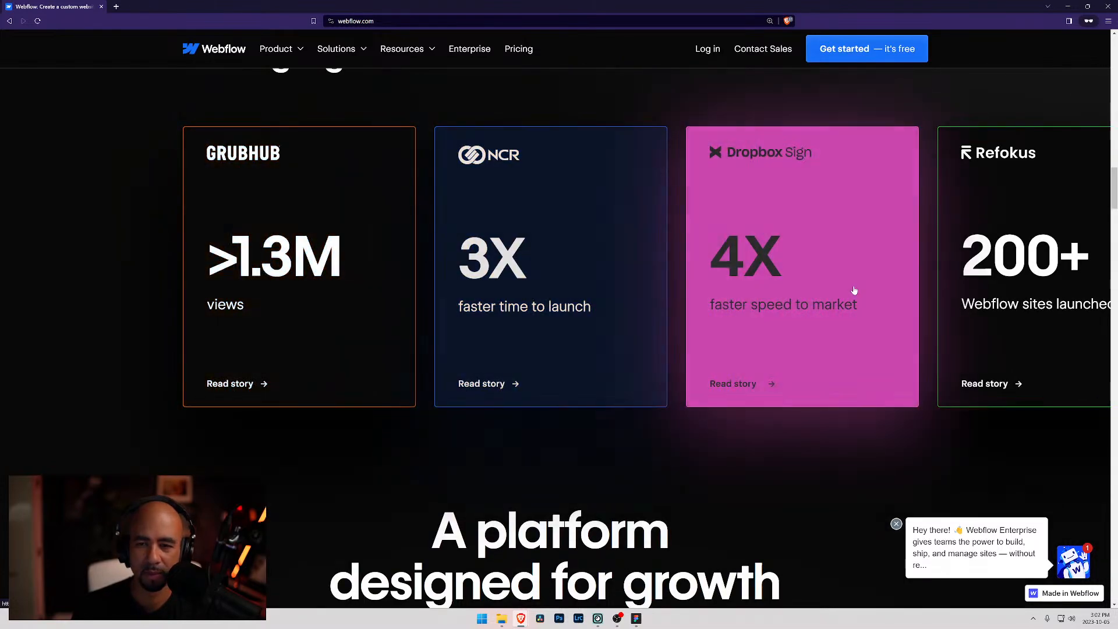
scroll(795, 278, down, 5)
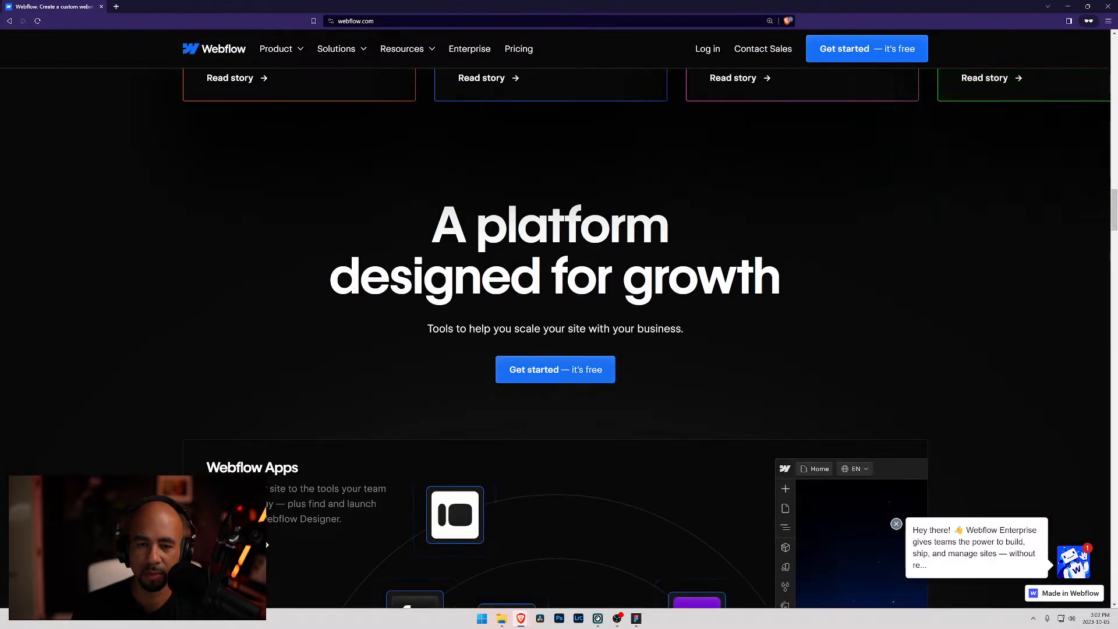
scroll(699, 269, down, 3)
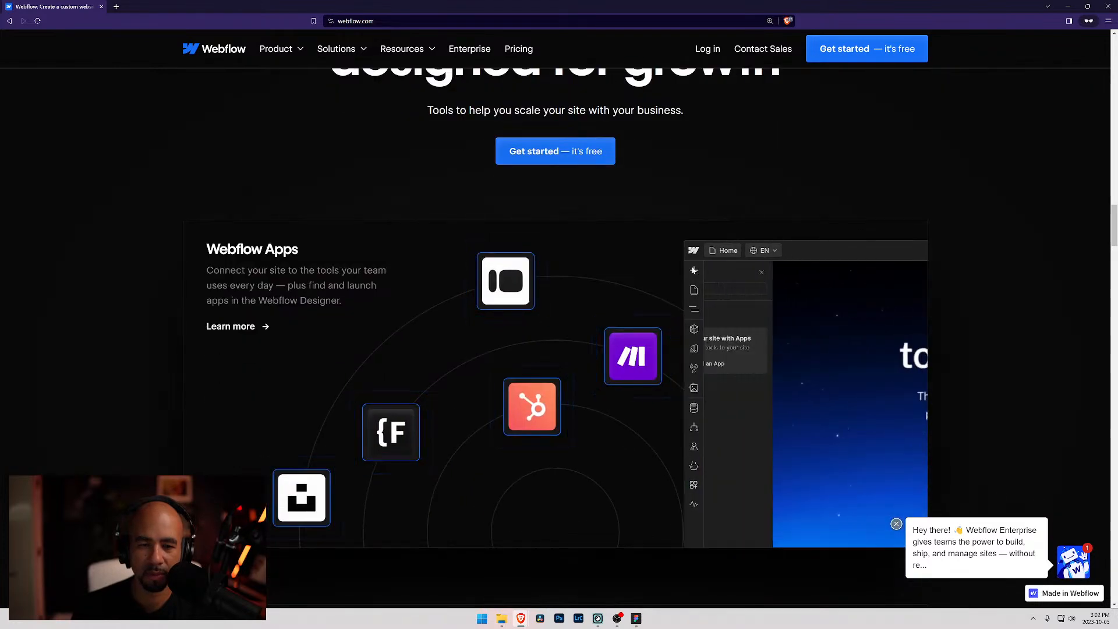
scroll(655, 270, down, 2)
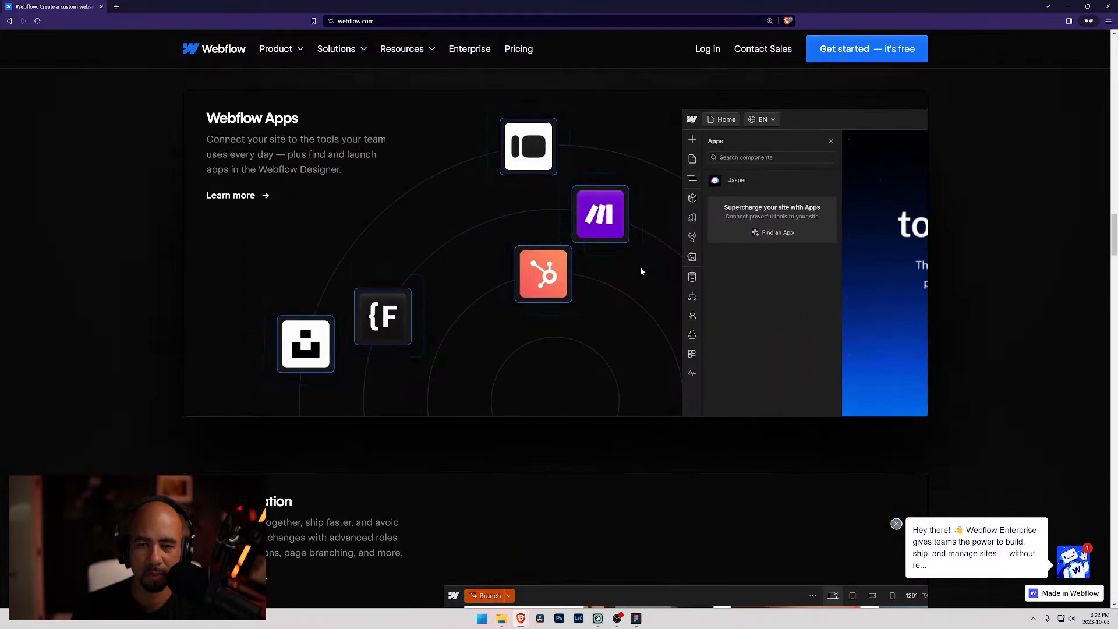
scroll(631, 272, down, 1)
scroll(604, 262, down, 1)
scroll(604, 262, up, 3)
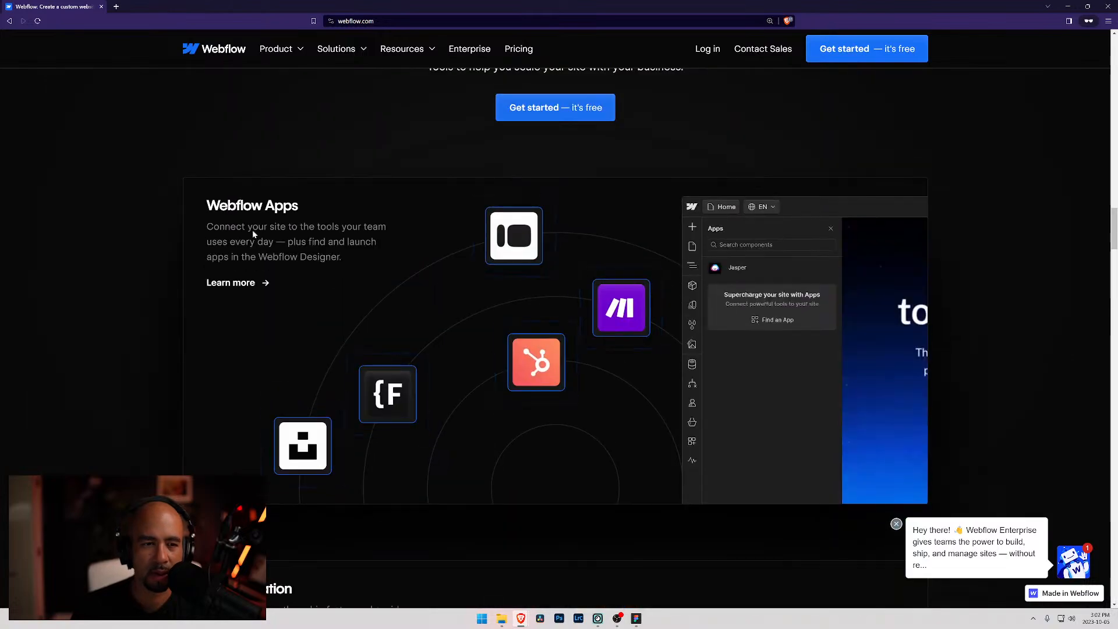
scroll(405, 251, down, 1)
scroll(449, 247, down, 20)
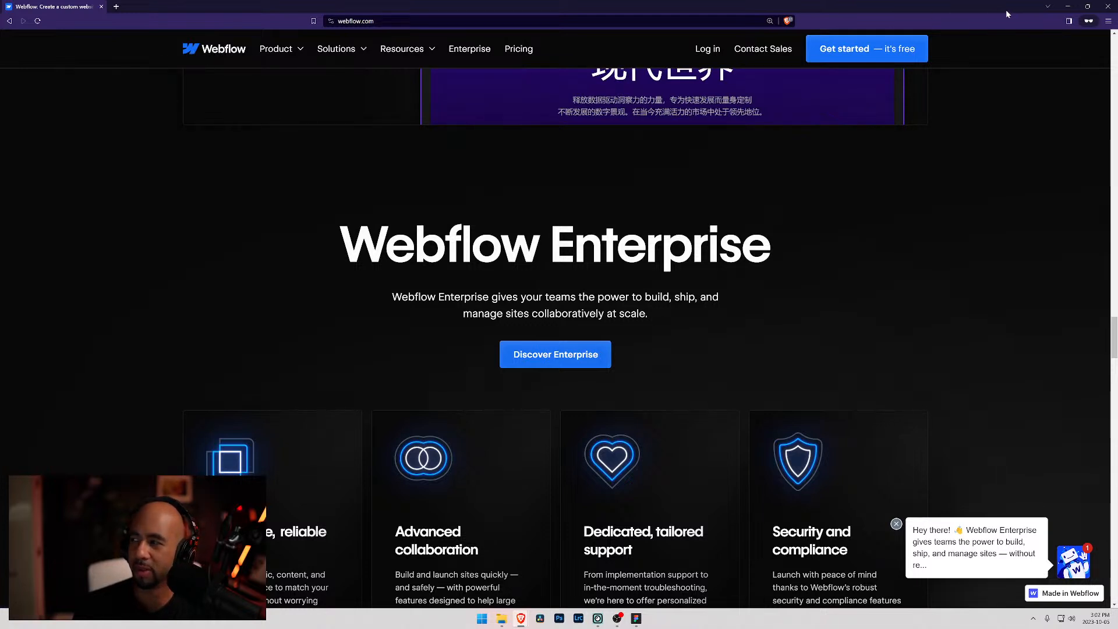
click(1108, 7)
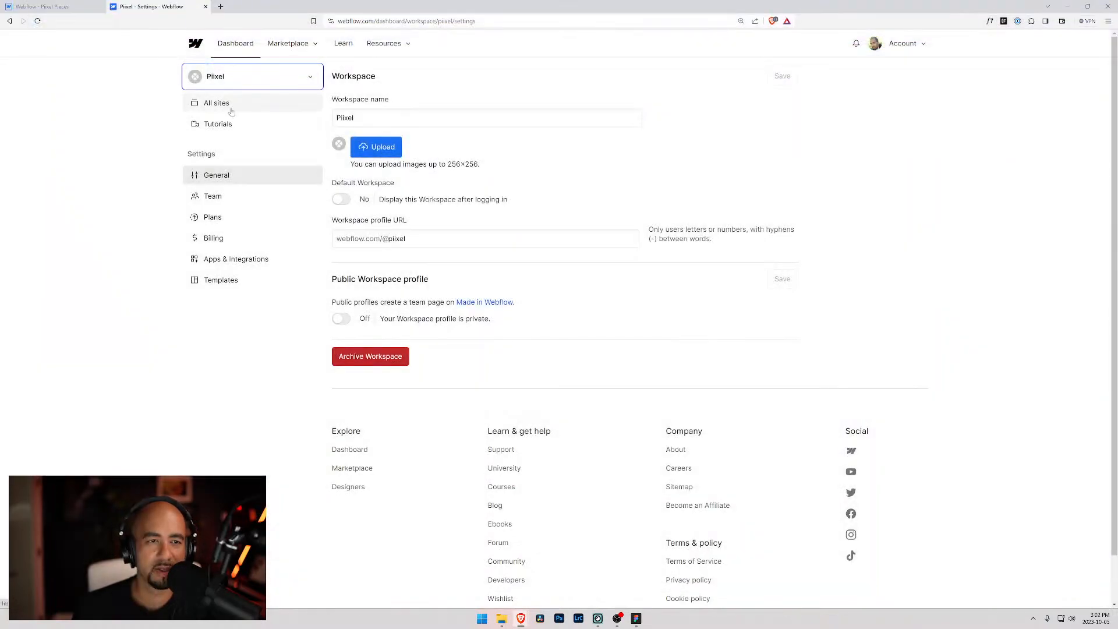
- Return to the Piixel Pieces Designer, close the Members collection settings, and check the interaction, element settings, style and mode options
click(41, 6)
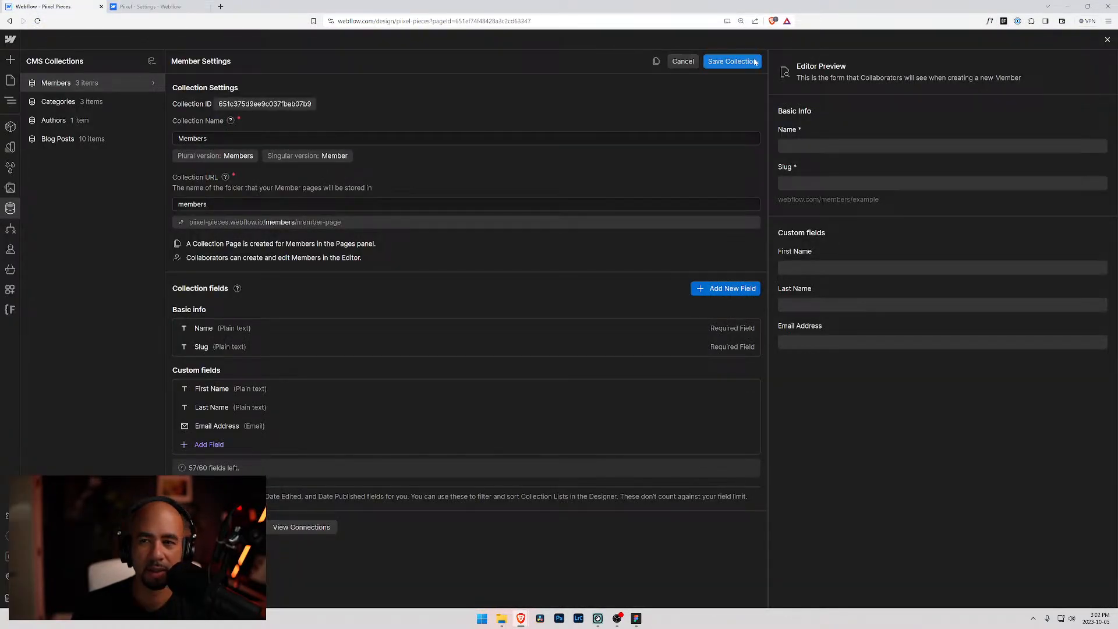
click(1108, 40)
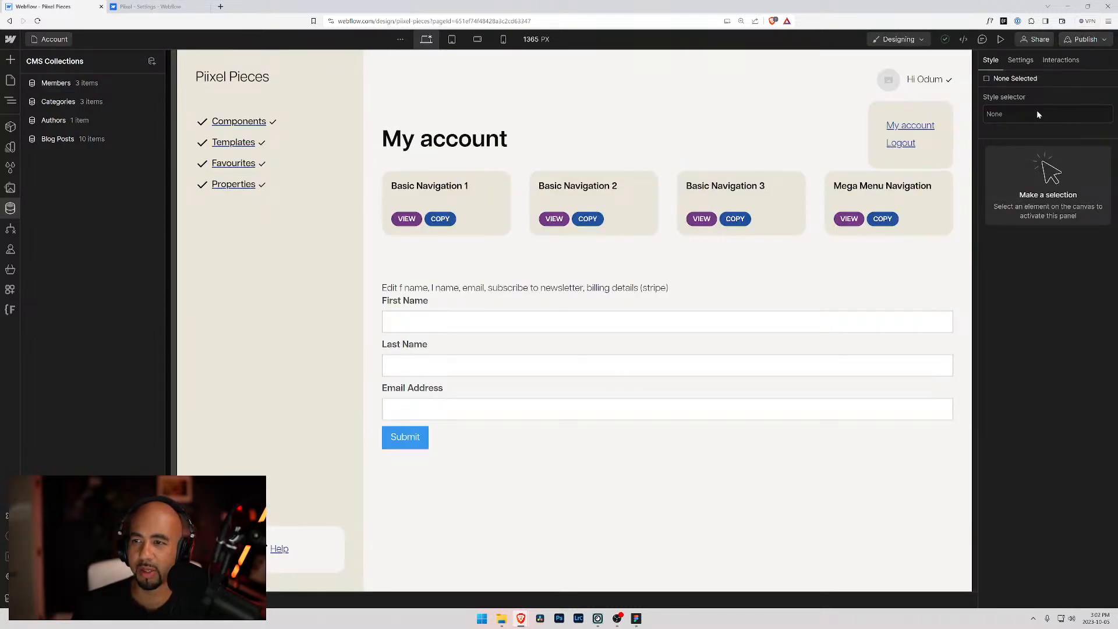
click(1055, 60)
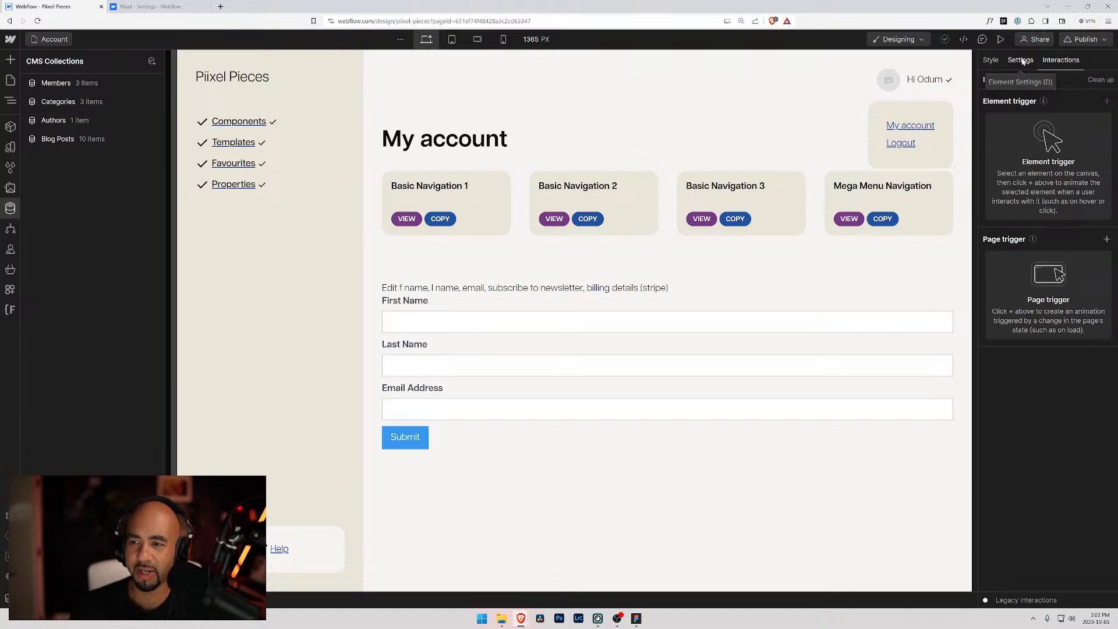
click(1020, 61)
click(991, 61)
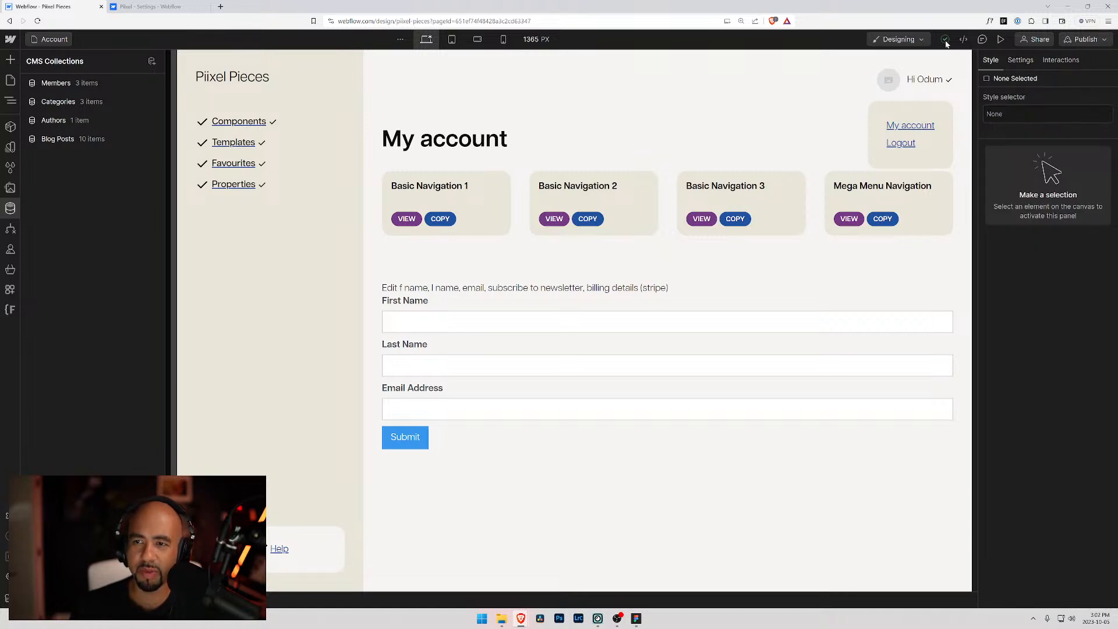
click(927, 43)
click(795, 46)
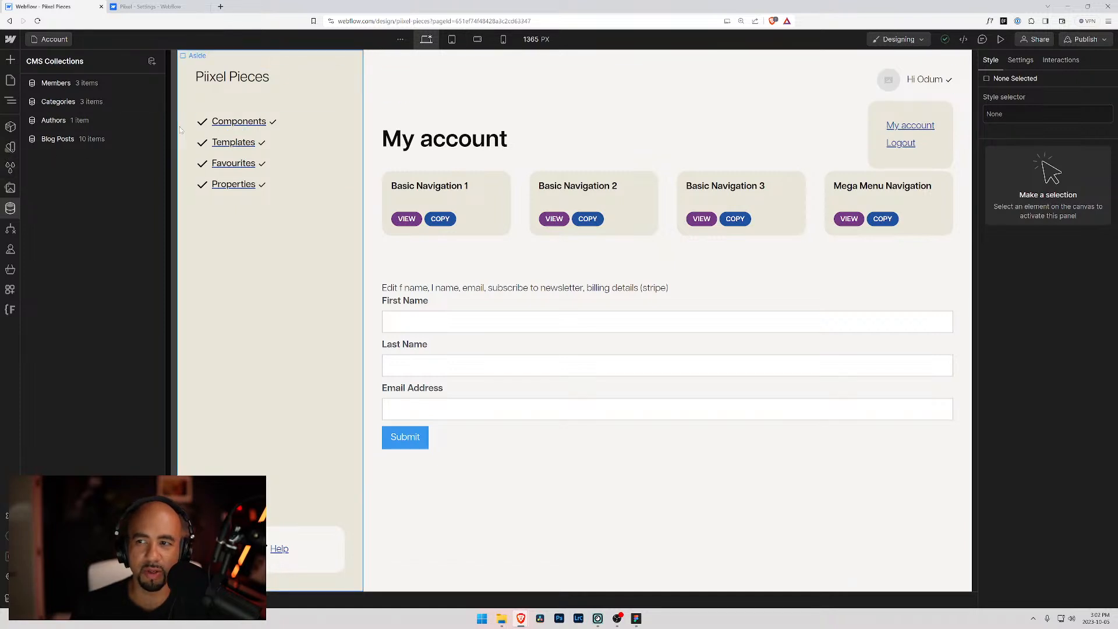
- Add a new font family variable to the site and set its value to articulat-cf
click(10, 165)
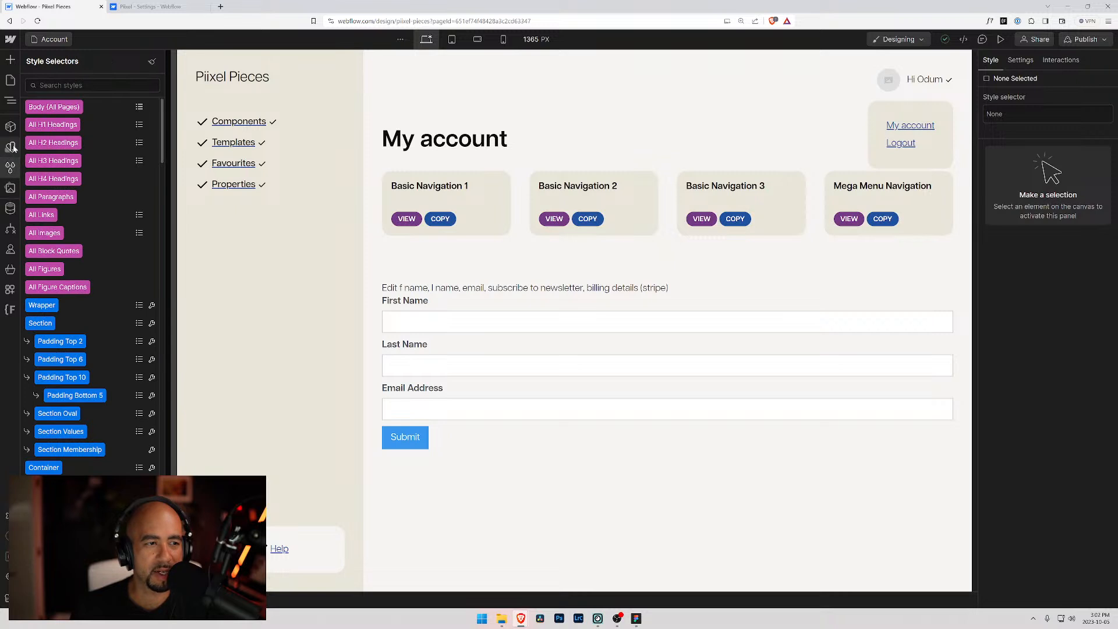
click(11, 147)
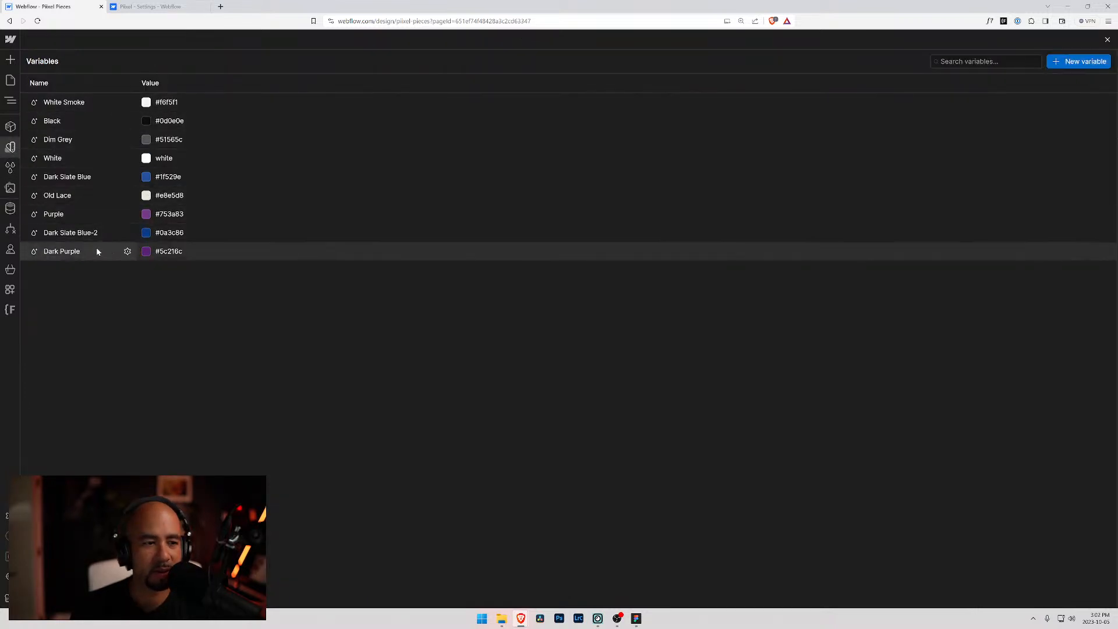
click(1059, 63)
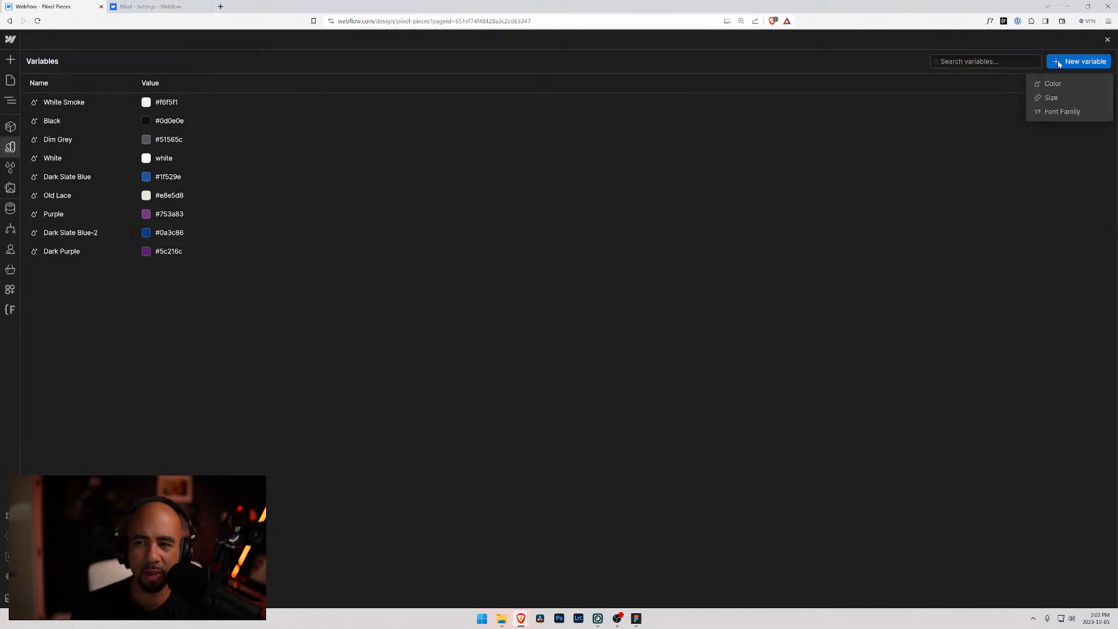
click(1061, 113)
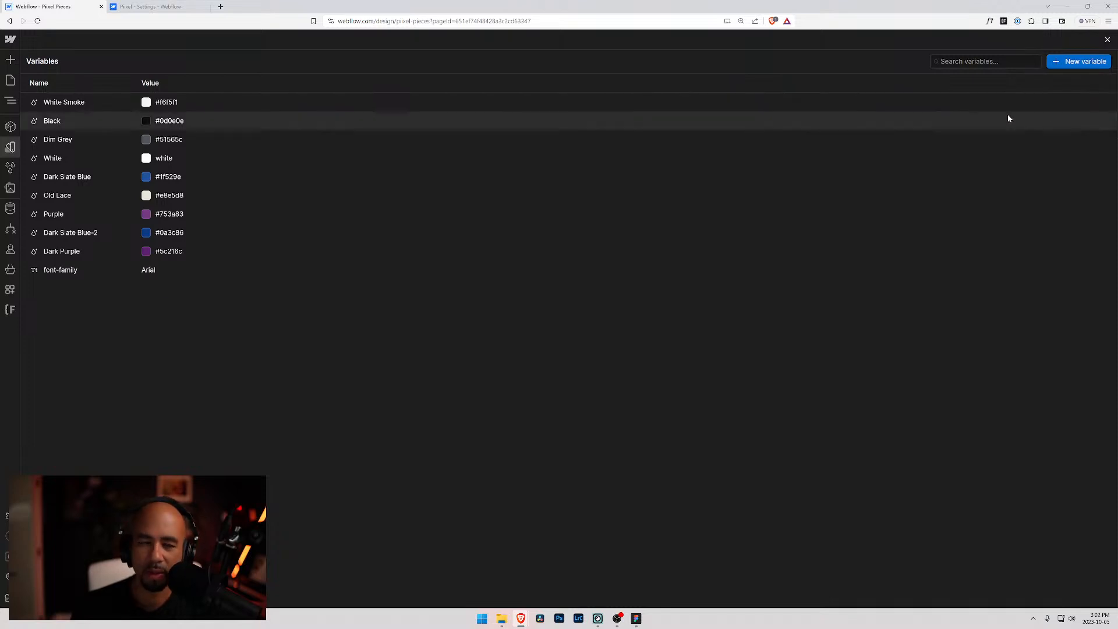
click(177, 272)
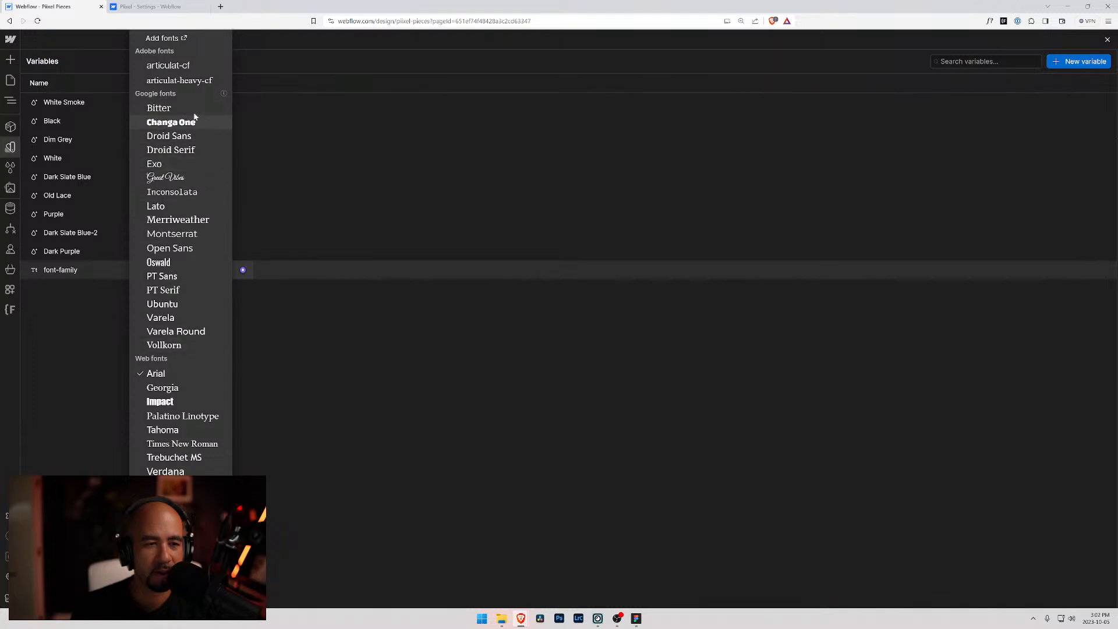
click(174, 65)
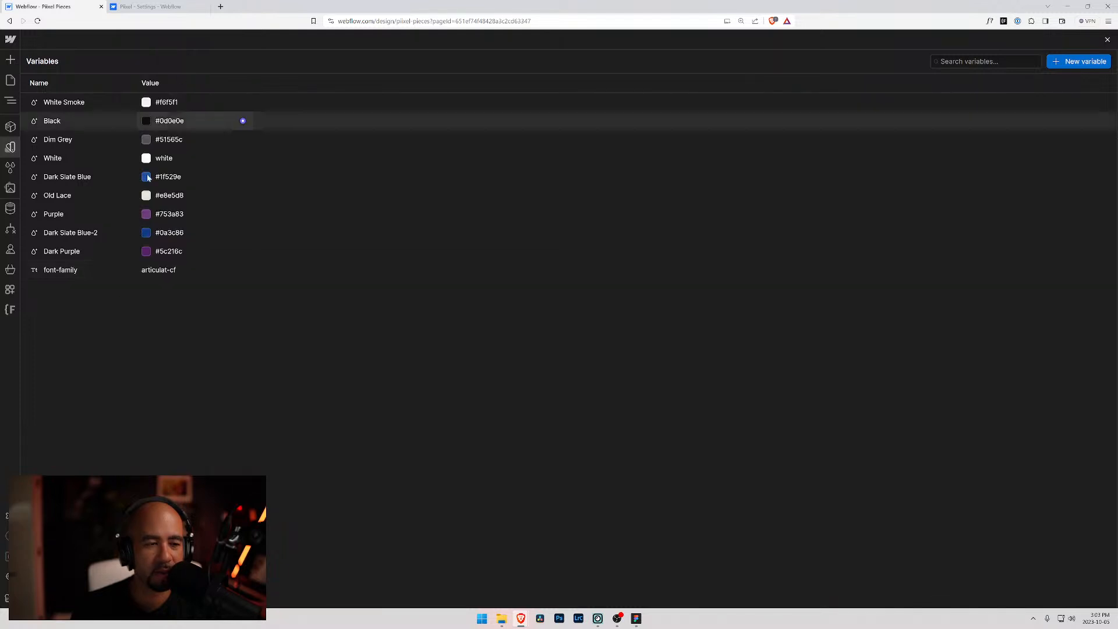
- Rename the font-family variable as Font
double_click(58, 270)
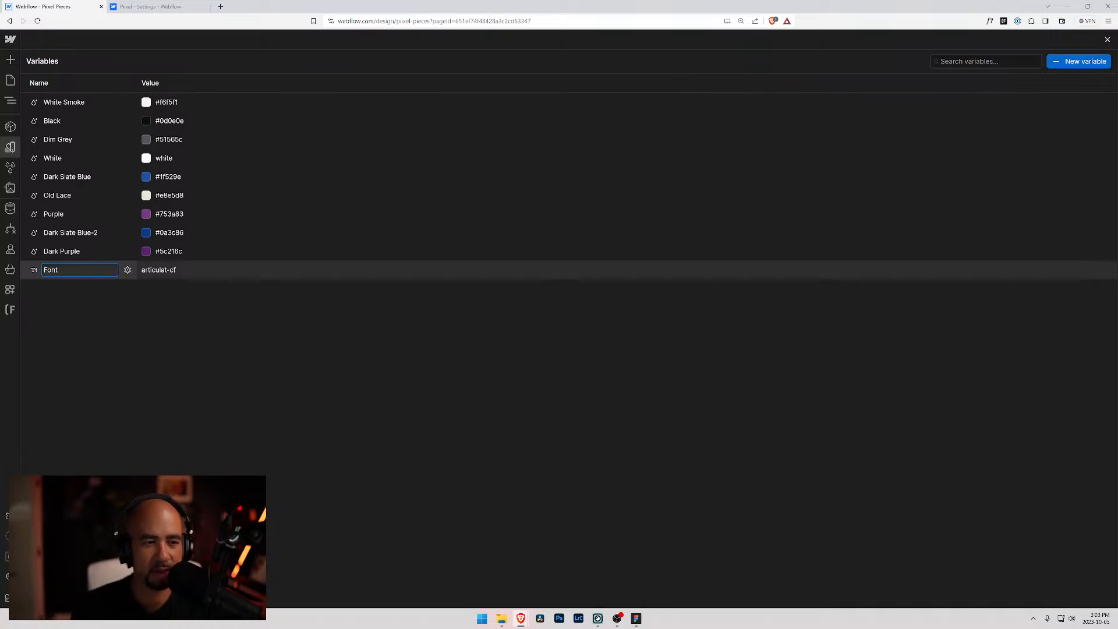
key(Return)
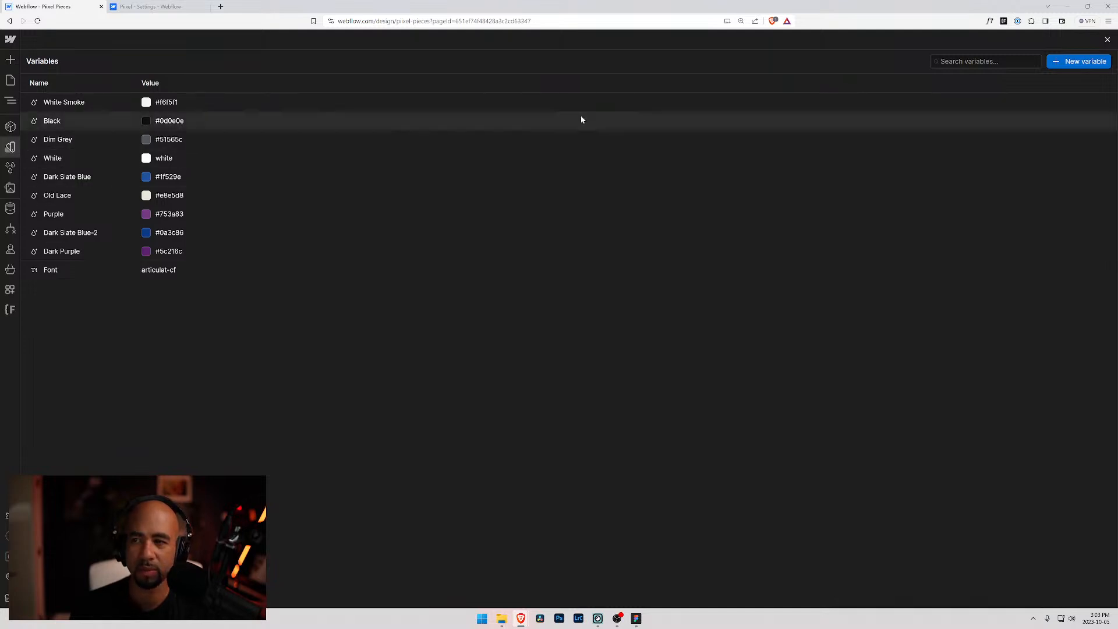
- Select the My account link in the user menu and examine which variables are offered for its font and text color
click(9, 79)
click(897, 125)
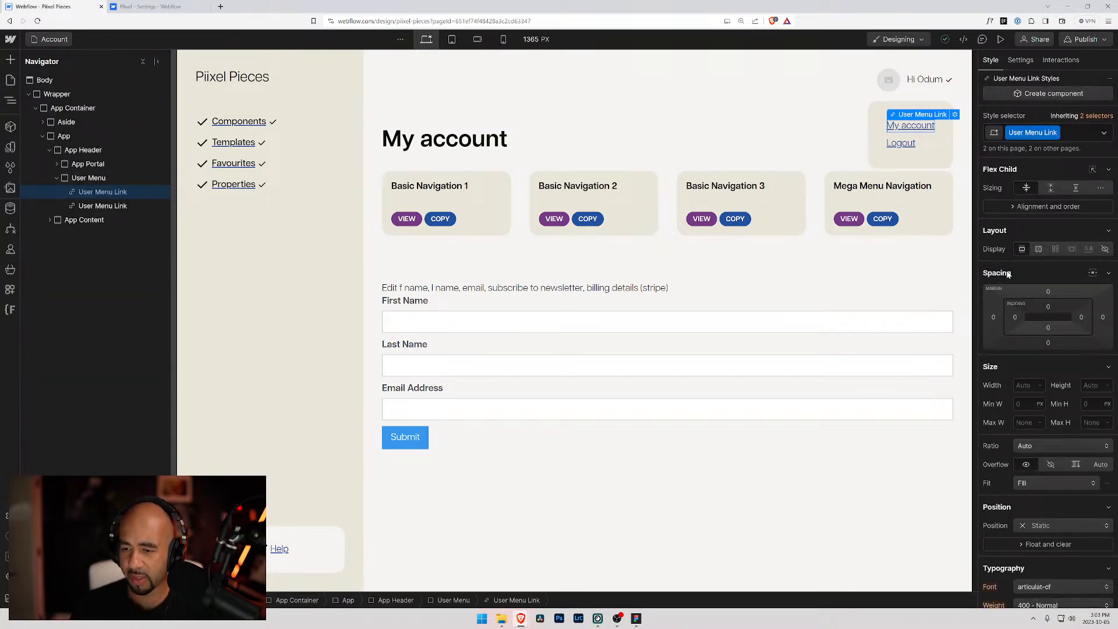
scroll(1000, 303, down, 6)
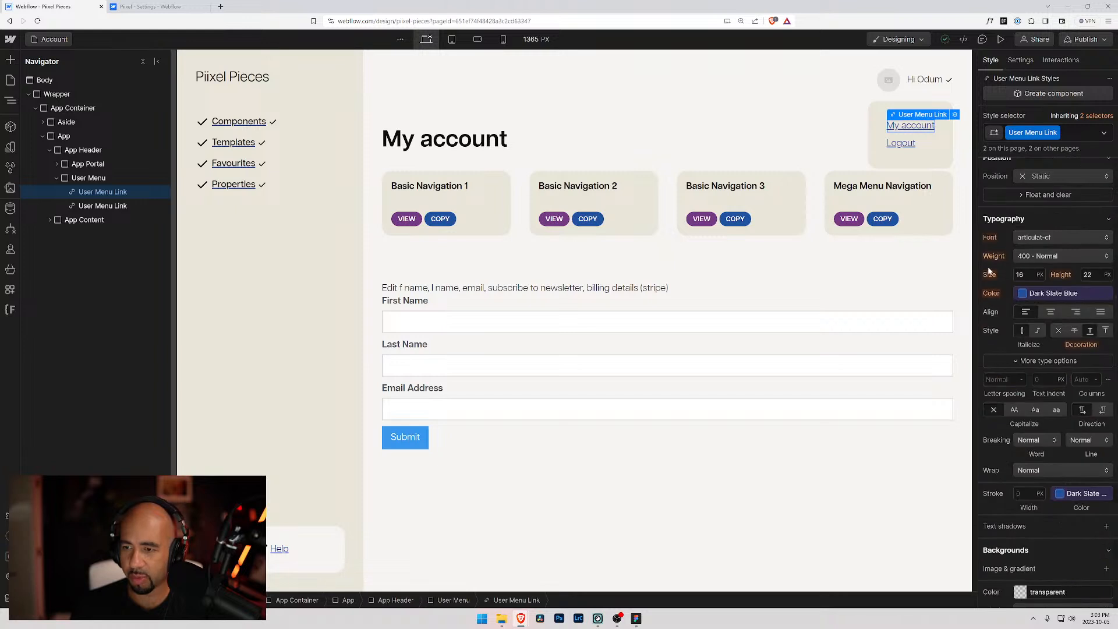
click(1015, 232)
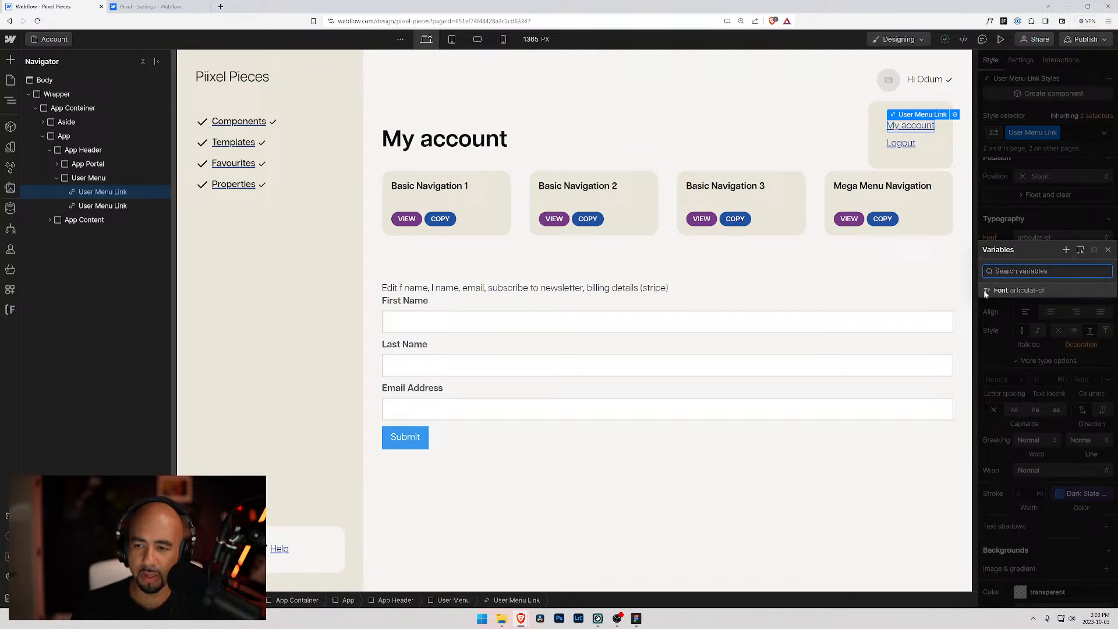
click(1056, 220)
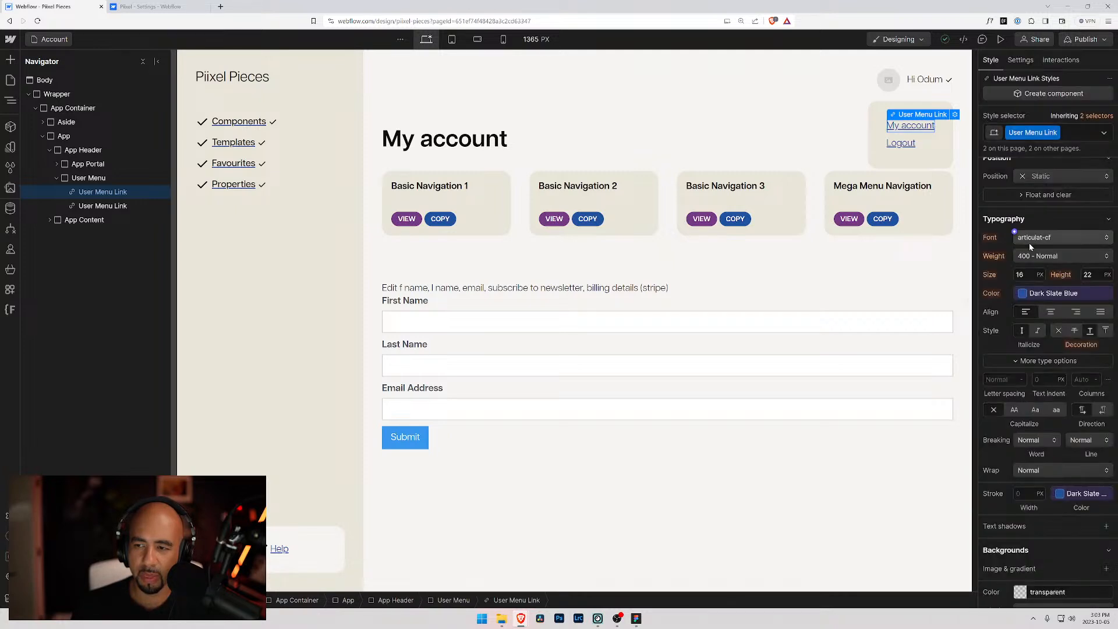
click(1036, 297)
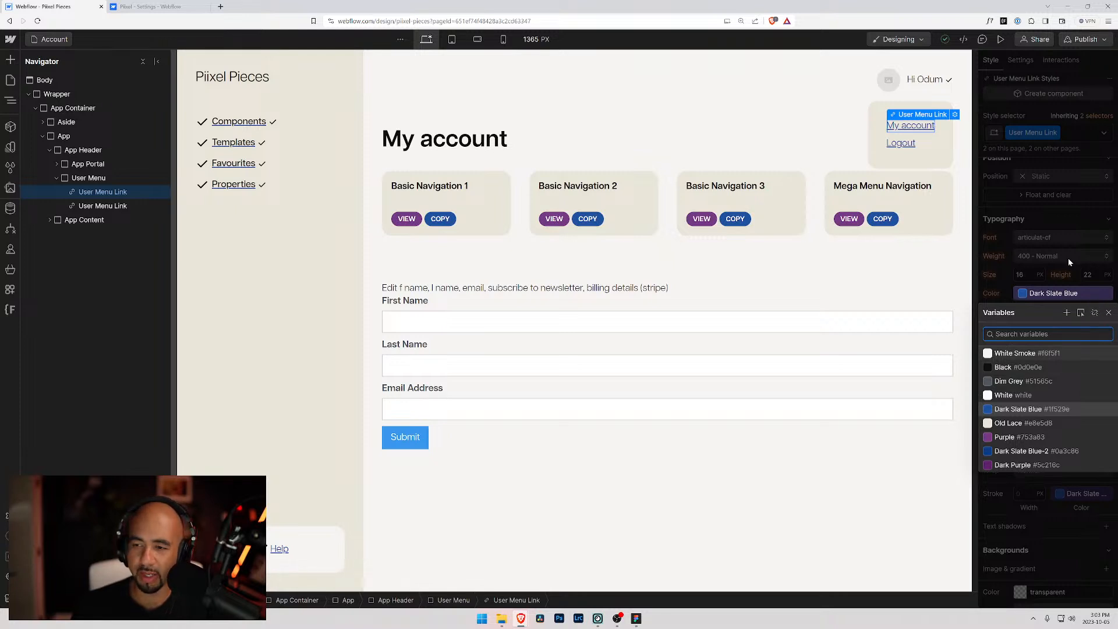
click(1056, 211)
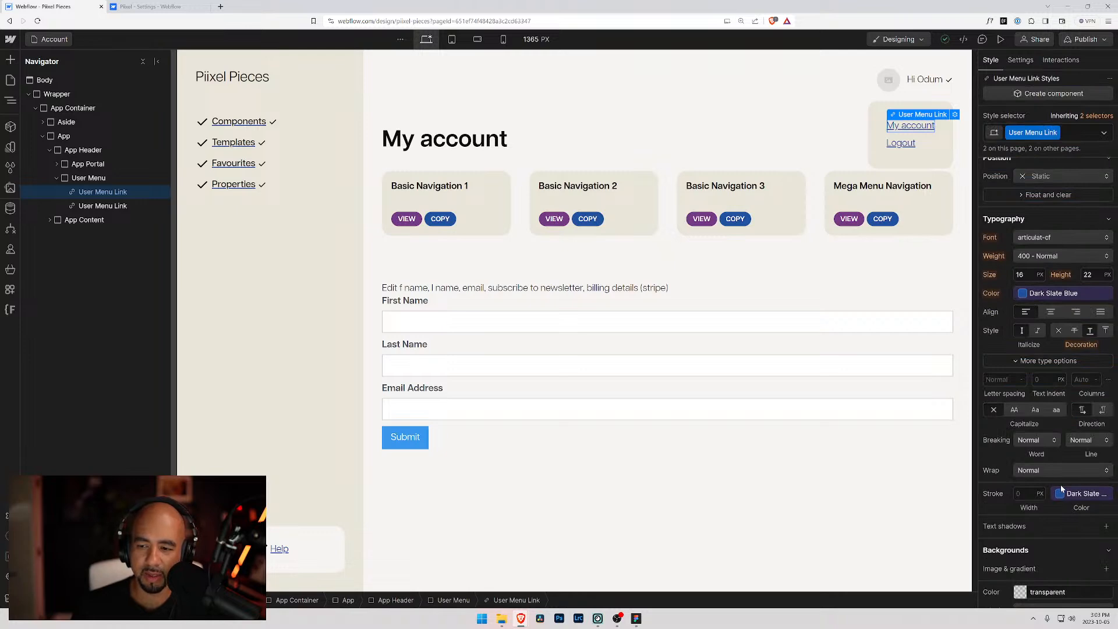
scroll(994, 411, down, 5)
scroll(1002, 396, up, 10)
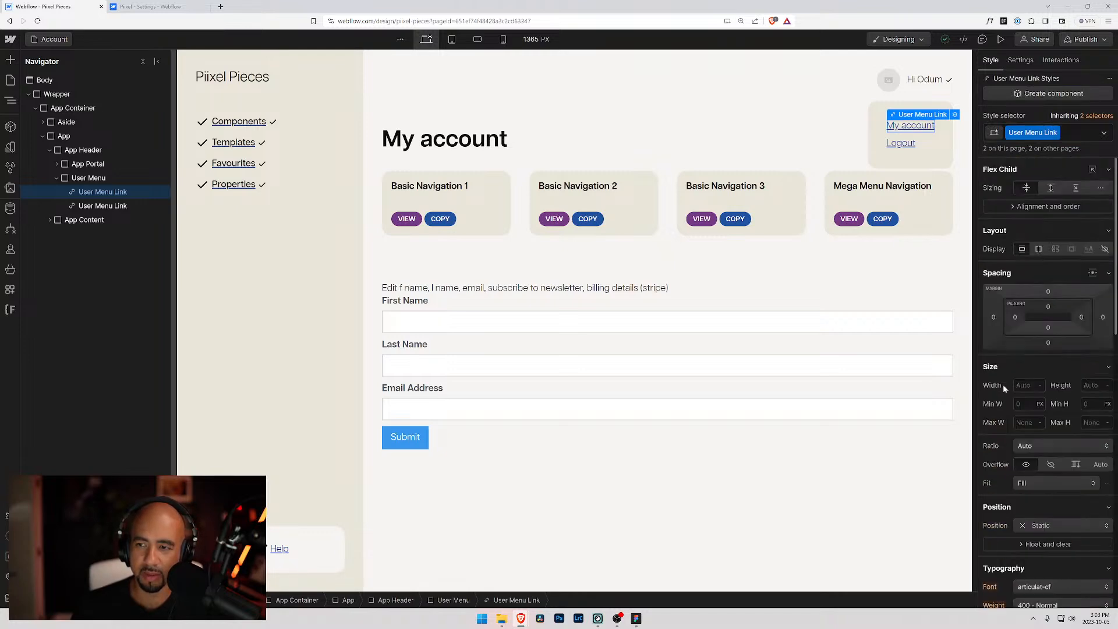
- Delete the Font variable from the site's variables
click(11, 149)
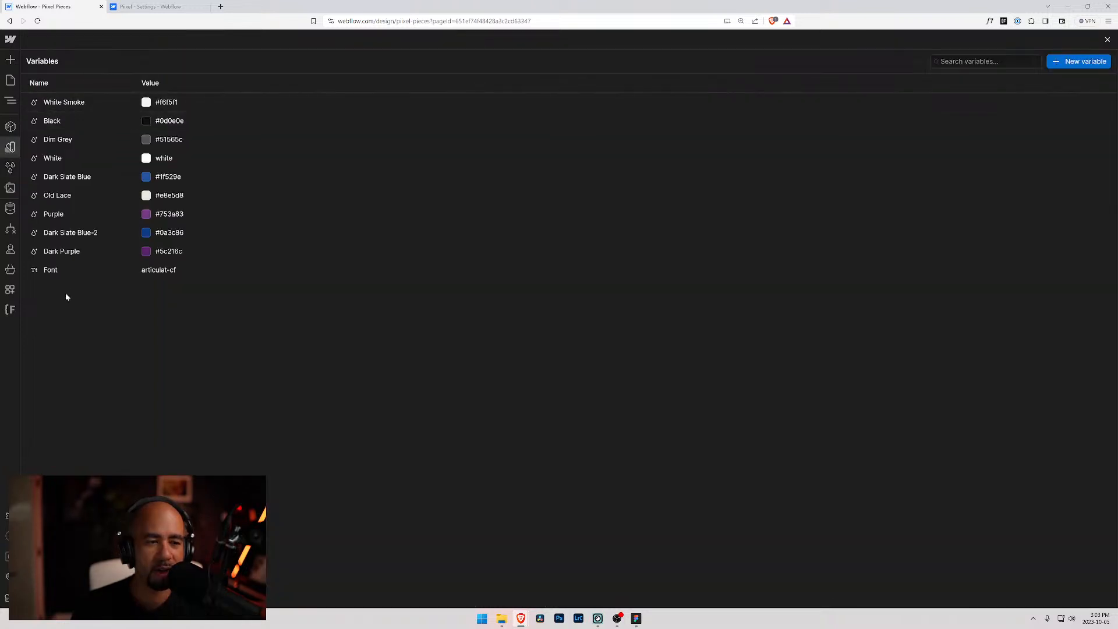
click(128, 270)
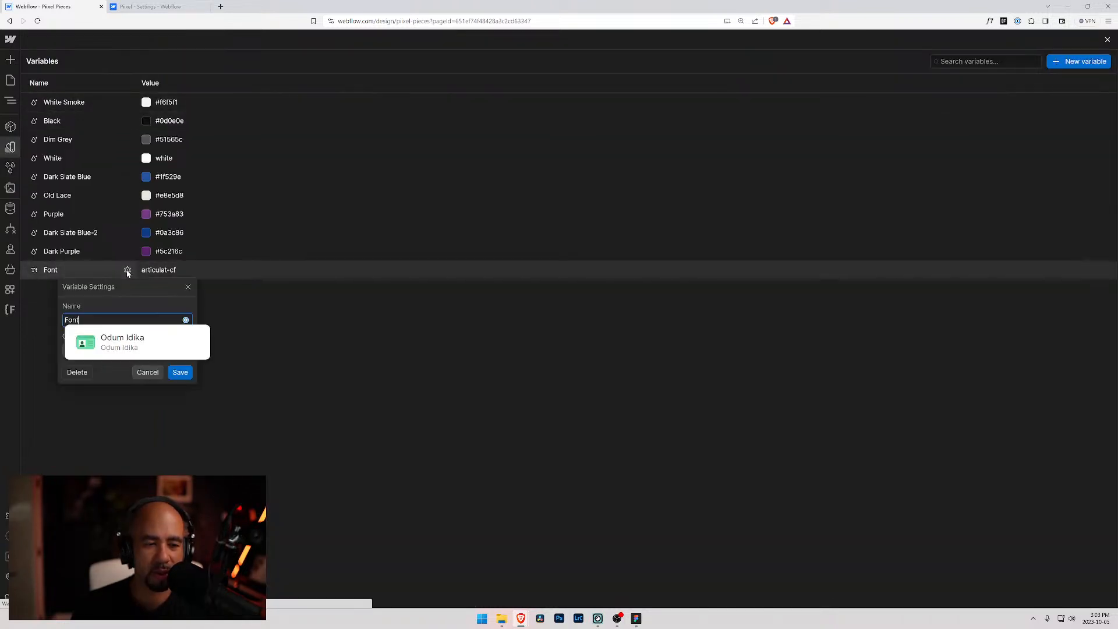
click(82, 371)
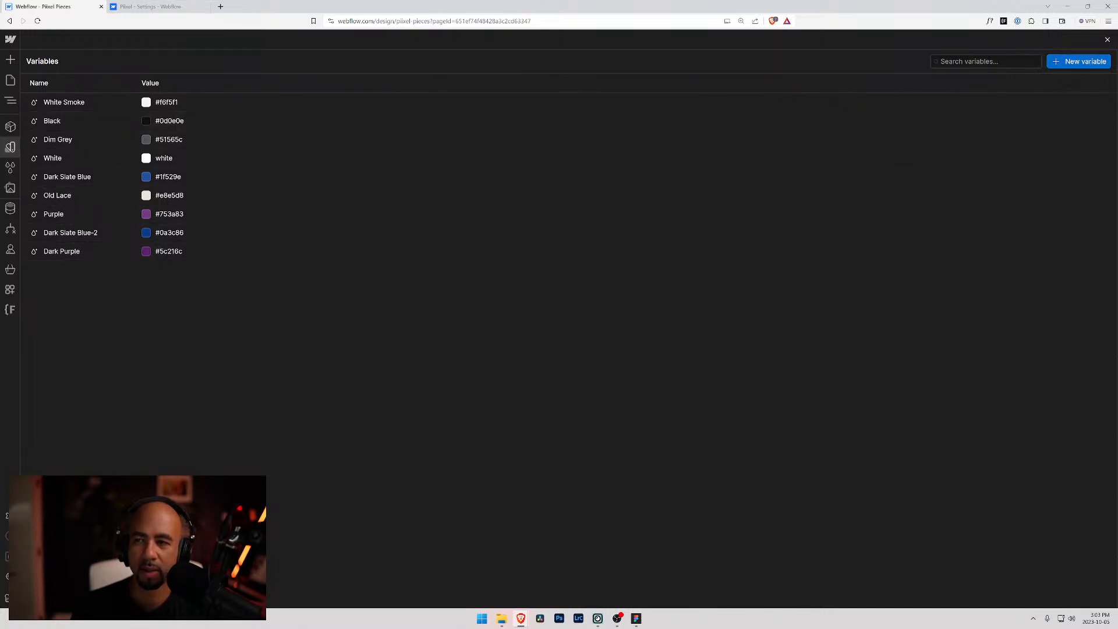
- Check the types offered for a new variable, close the variables, and look through the site's components, style selectors and pages
click(1079, 61)
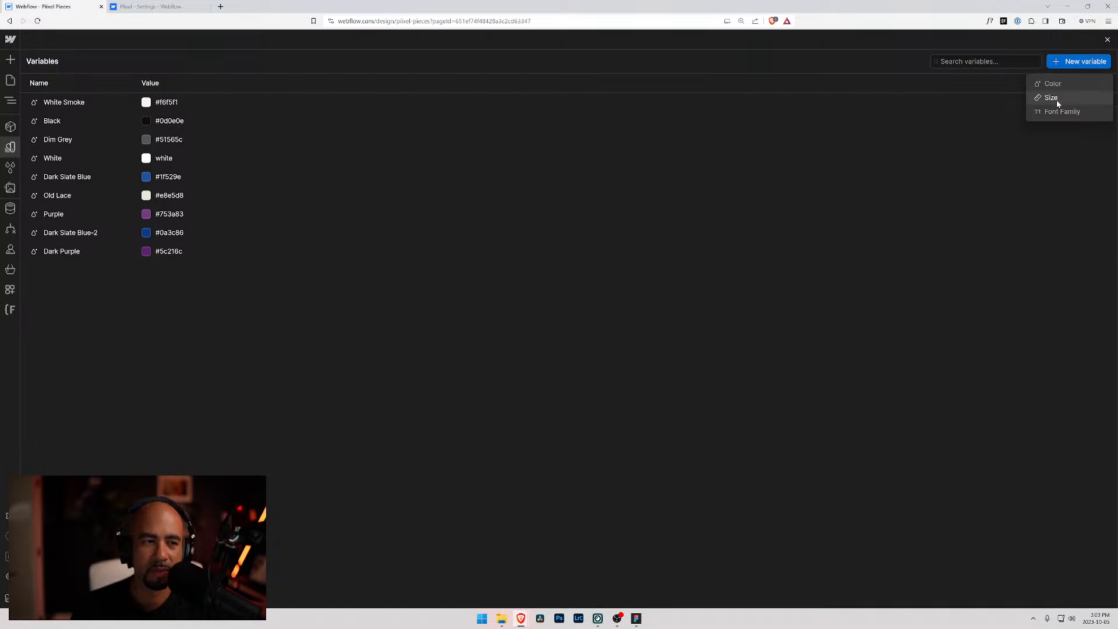
click(1109, 40)
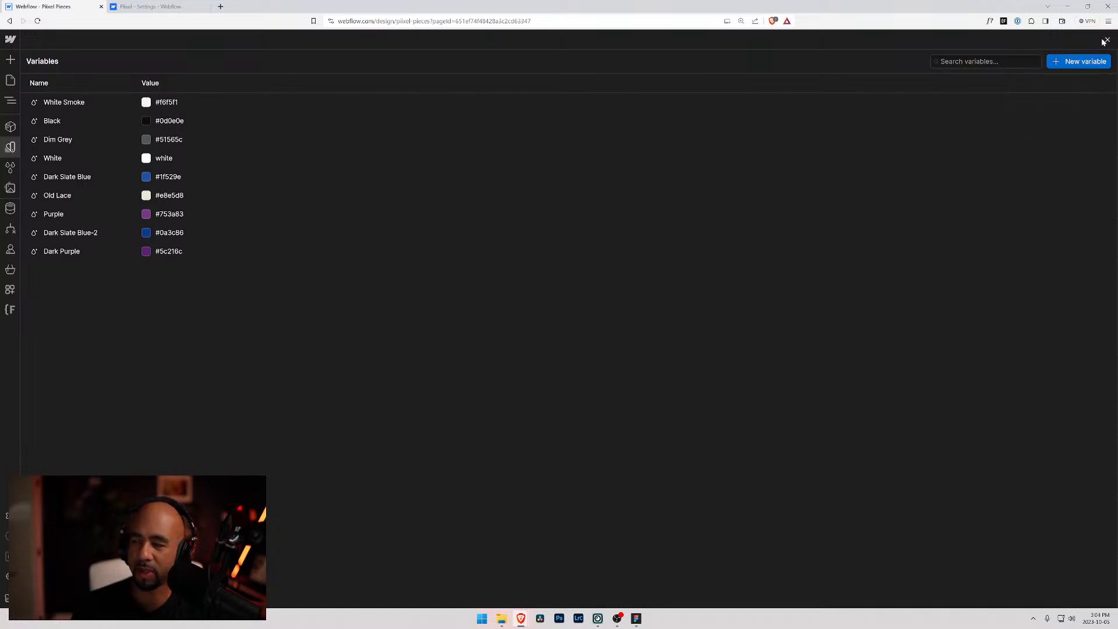
click(1107, 41)
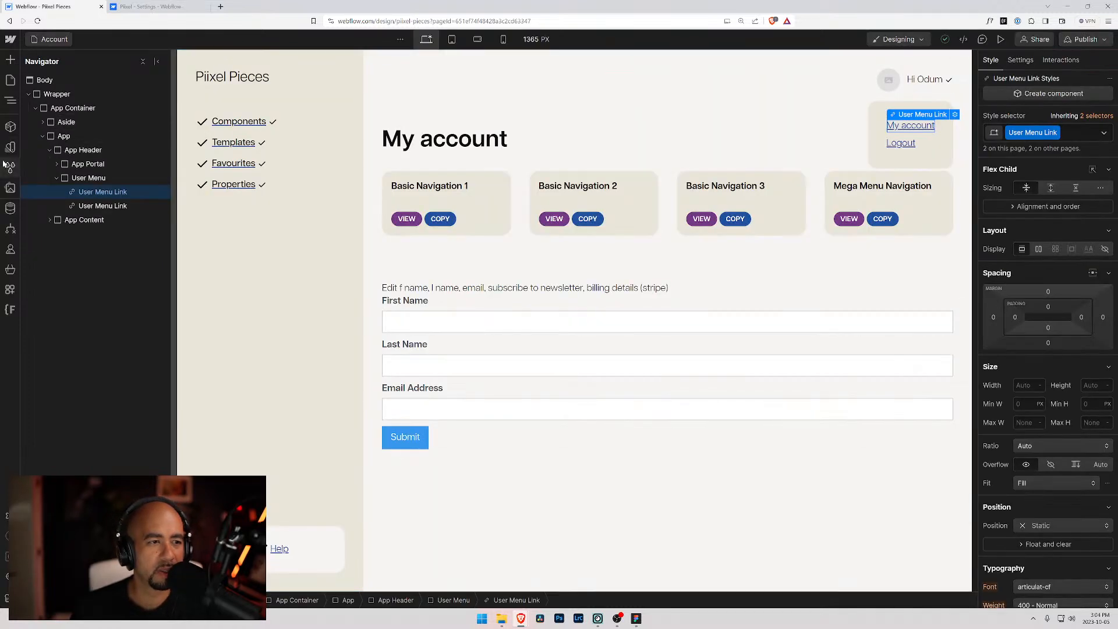
click(9, 128)
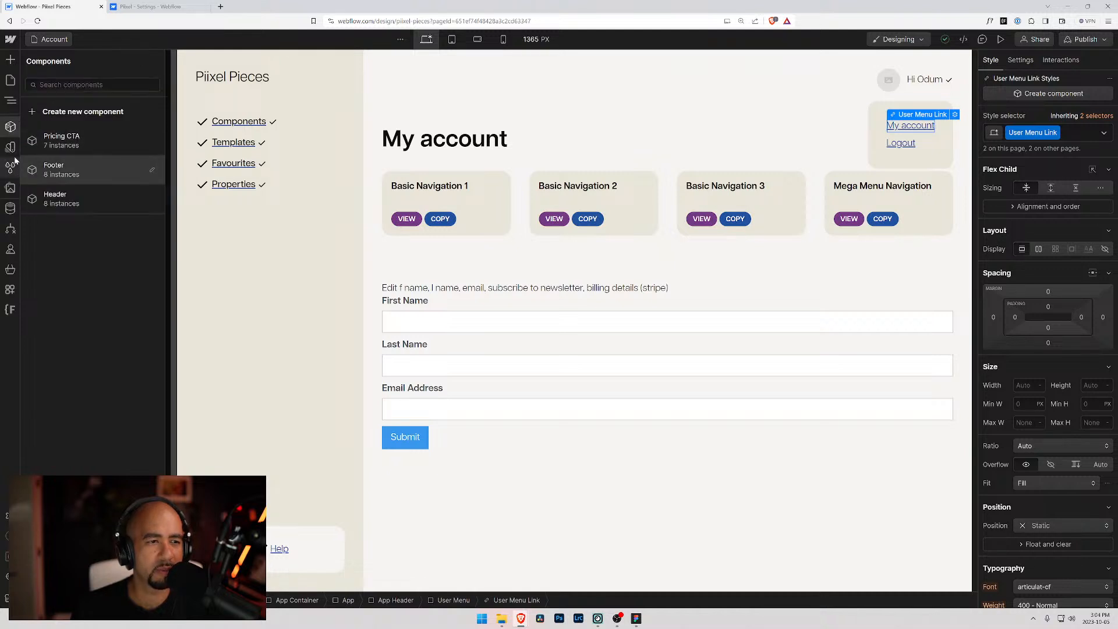
click(11, 148)
click(8, 170)
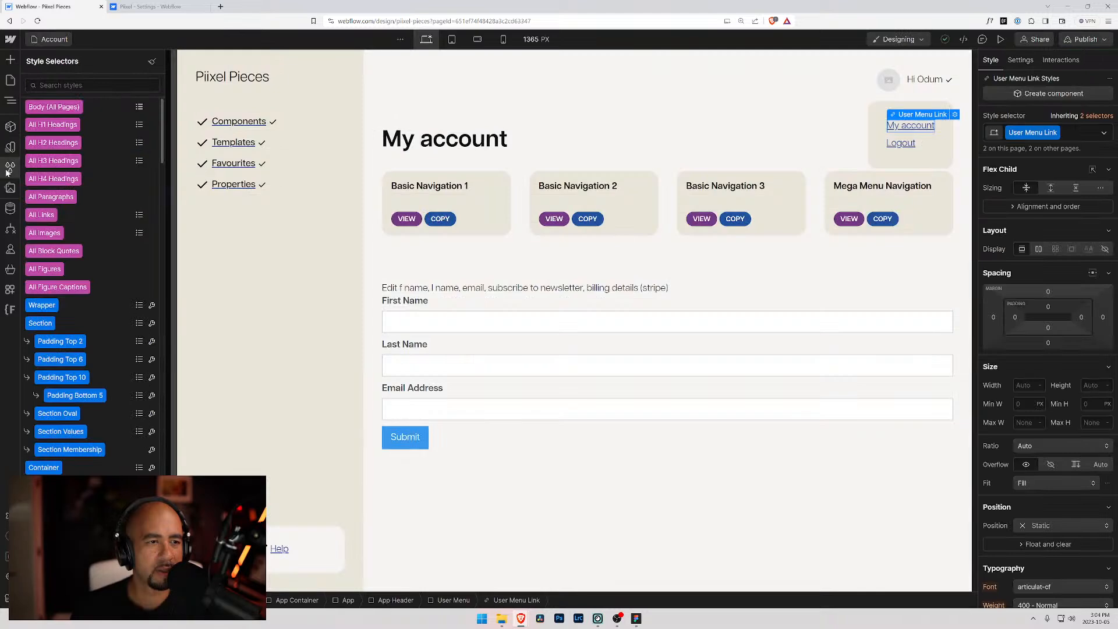
scroll(17, 186, down, 15)
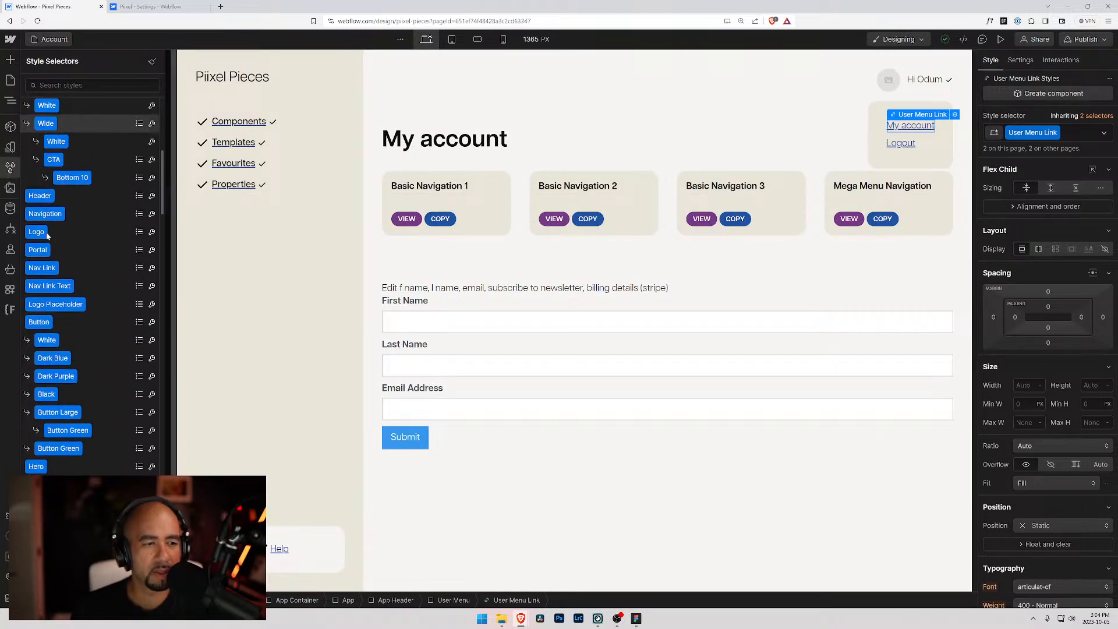
scroll(75, 236, down, 15)
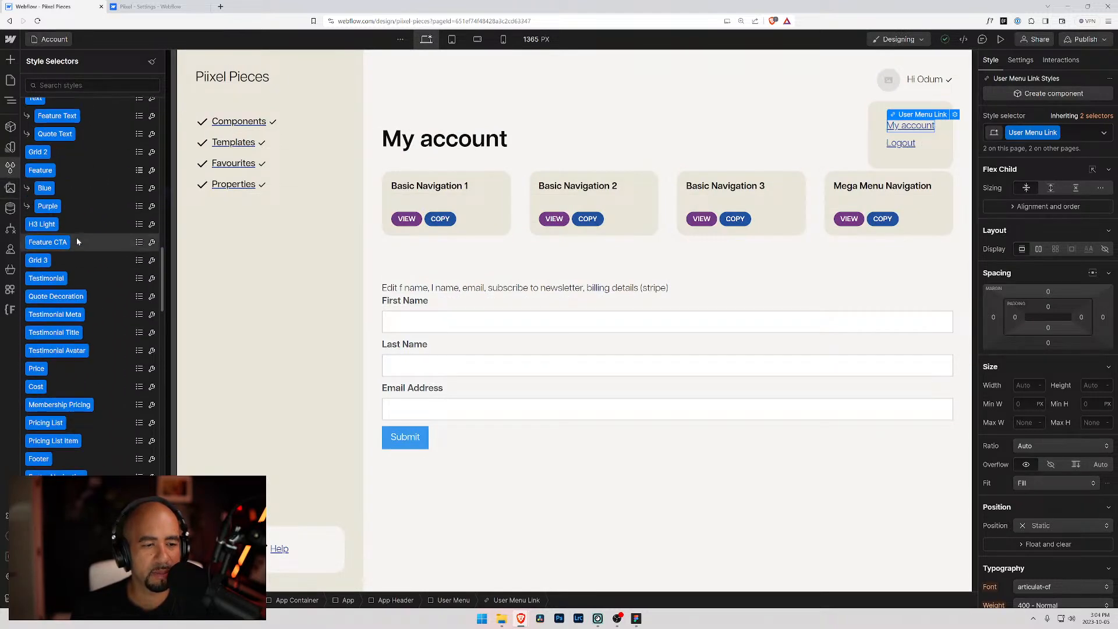
scroll(79, 238, up, 20)
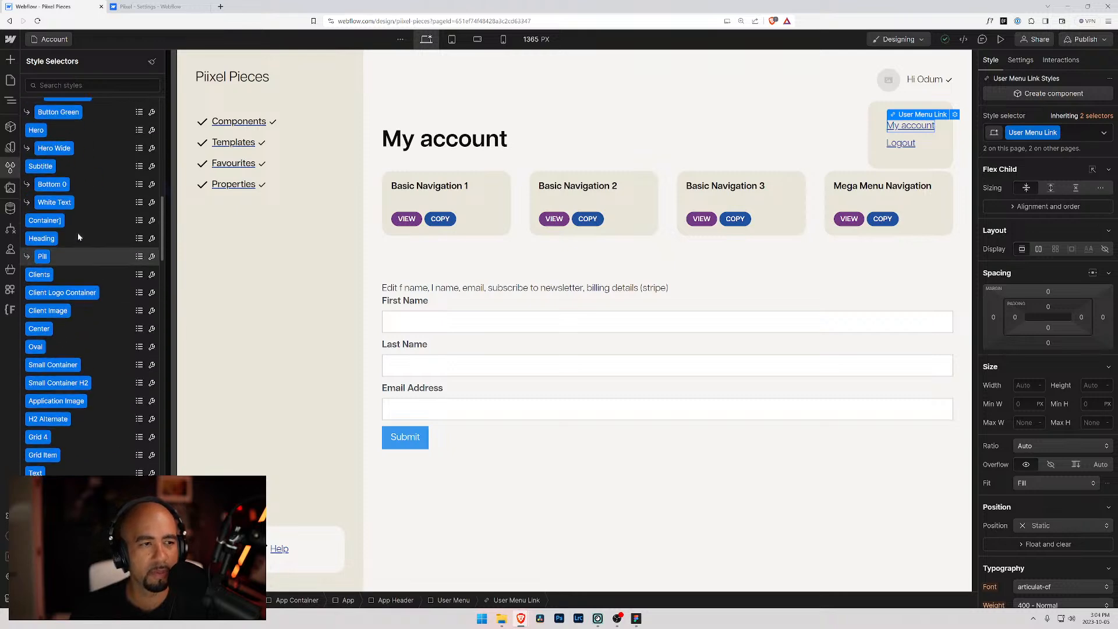
click(10, 80)
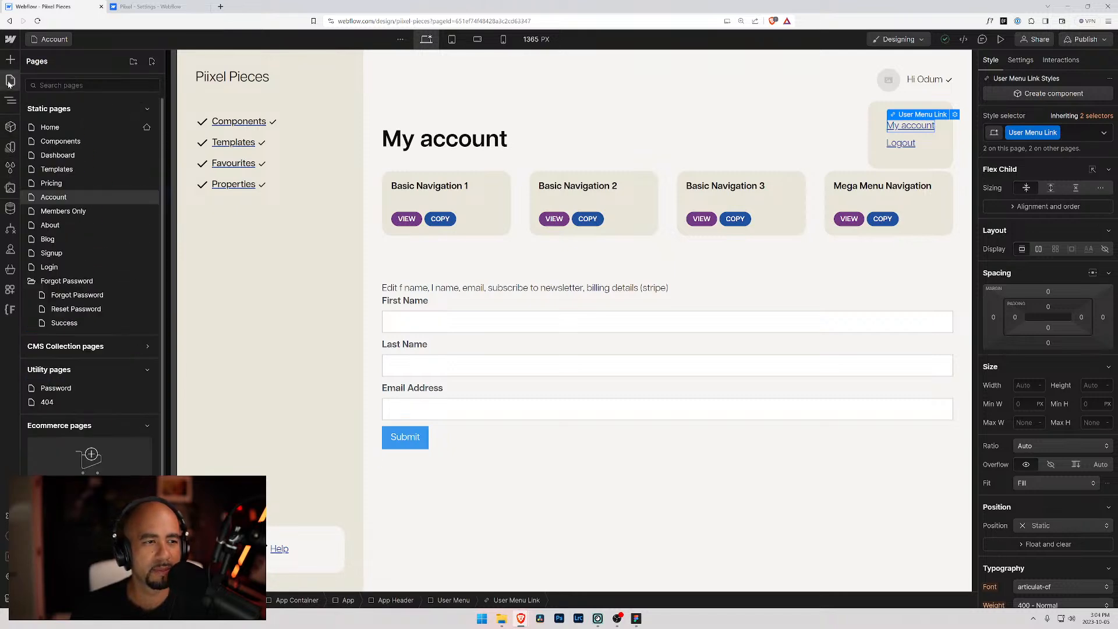
- Insert a second Form Block directly after the existing form in the account page's App Content
key(z)
click(495, 287)
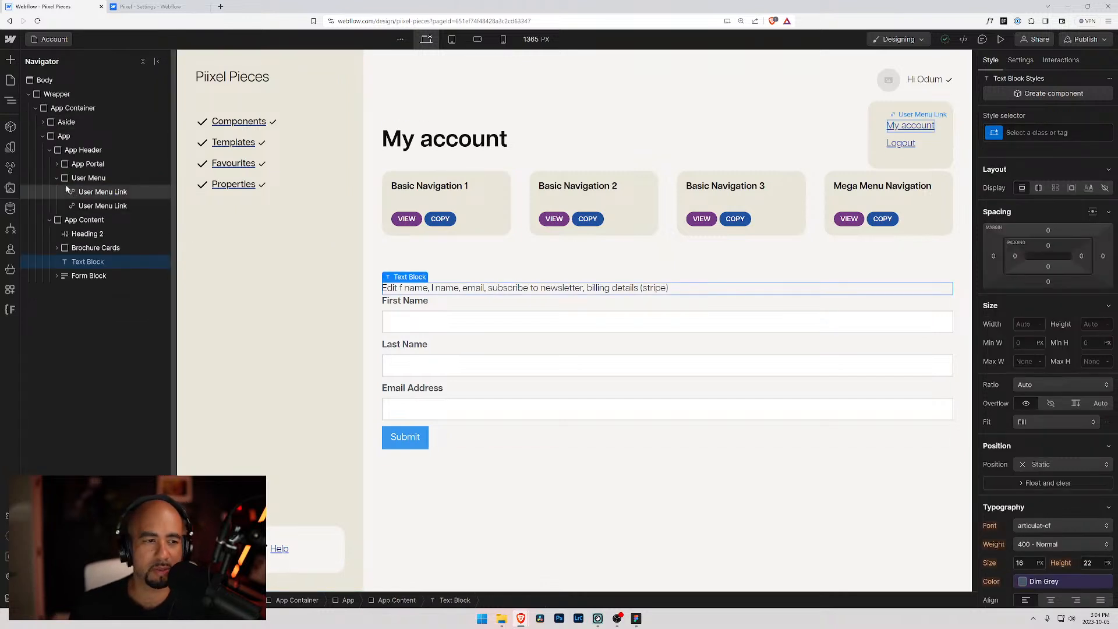
click(82, 276)
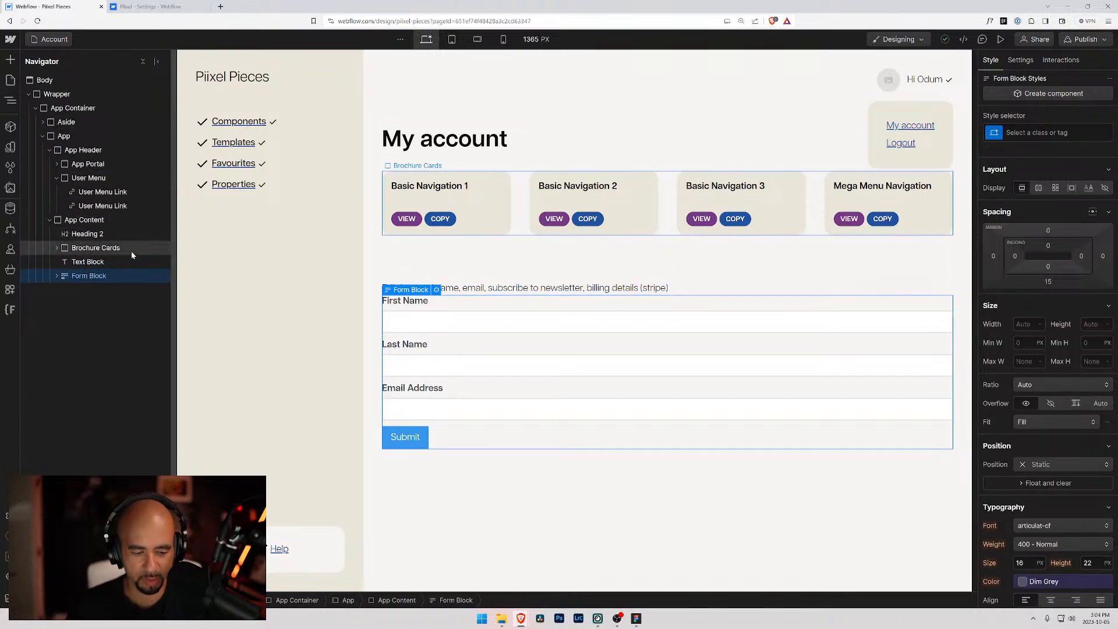
key(ctrl+k)
text(form)
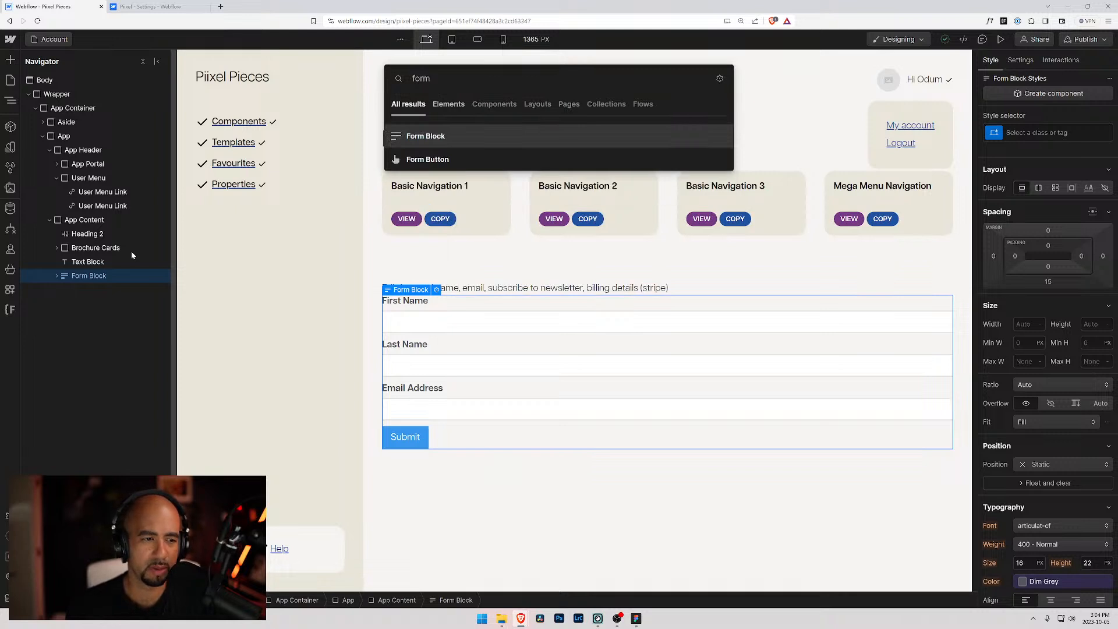
key(Return)
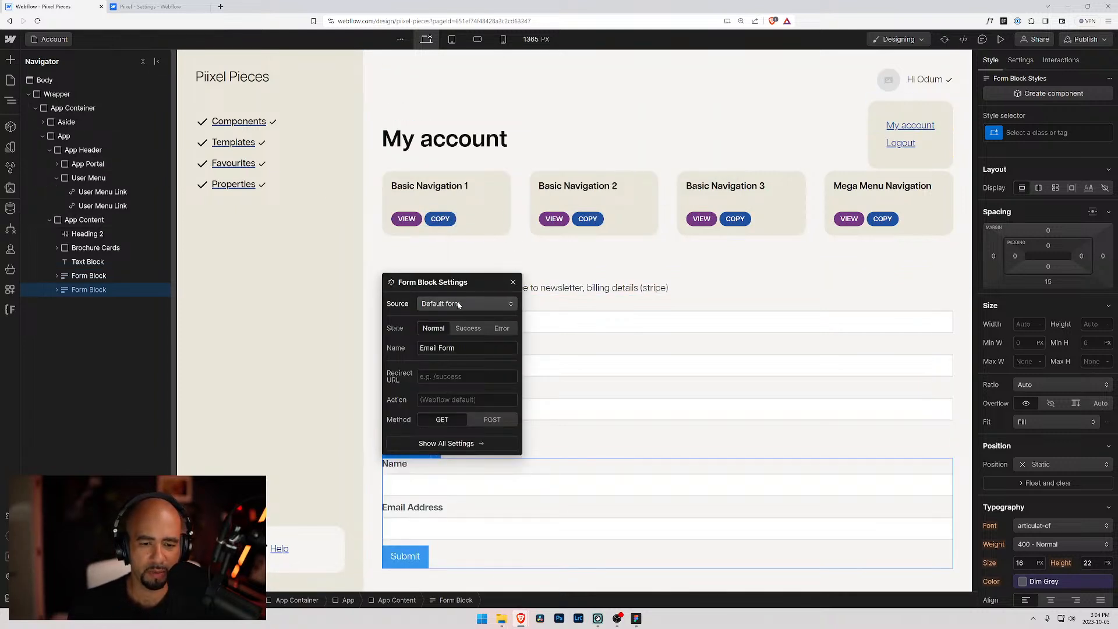
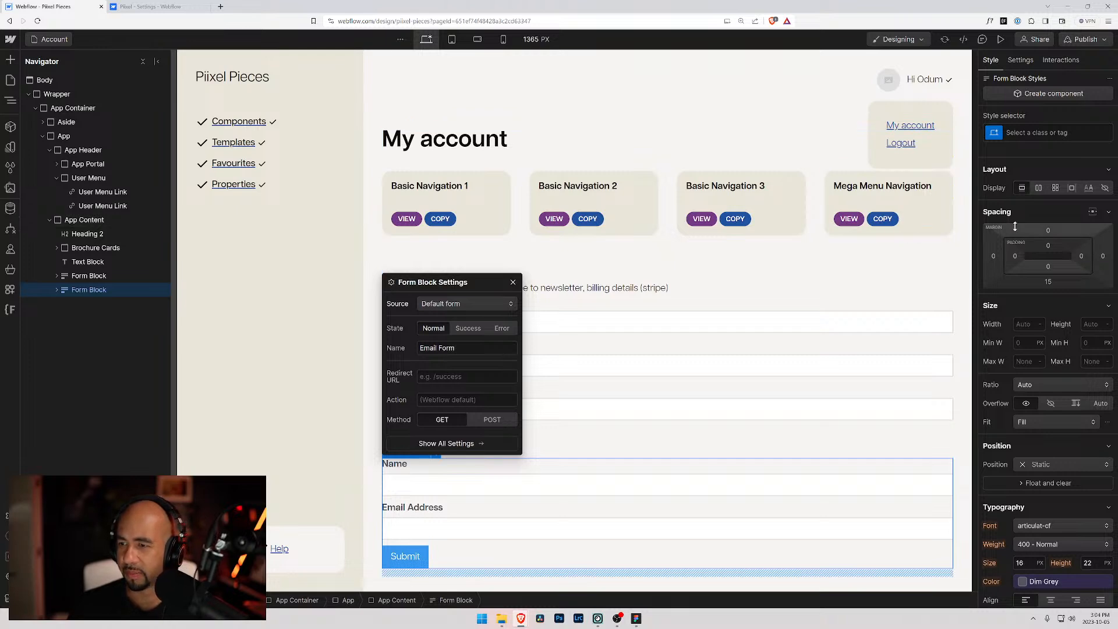
- Name the new form block Newsletter Preference and close its settings
scroll(990, 233, down, 7)
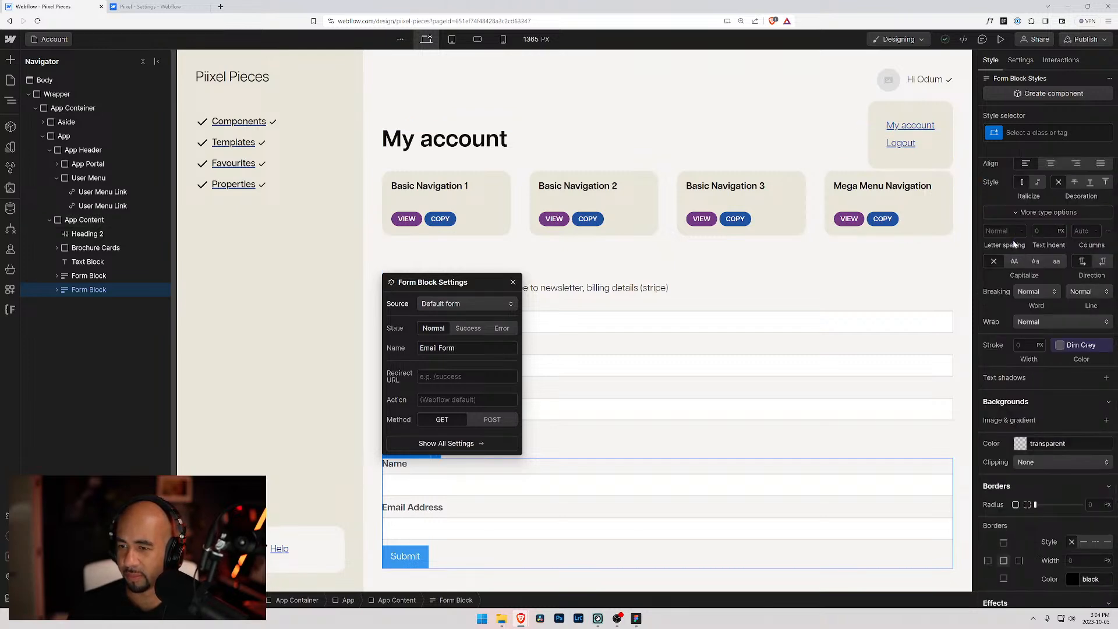
scroll(1014, 245, down, 3)
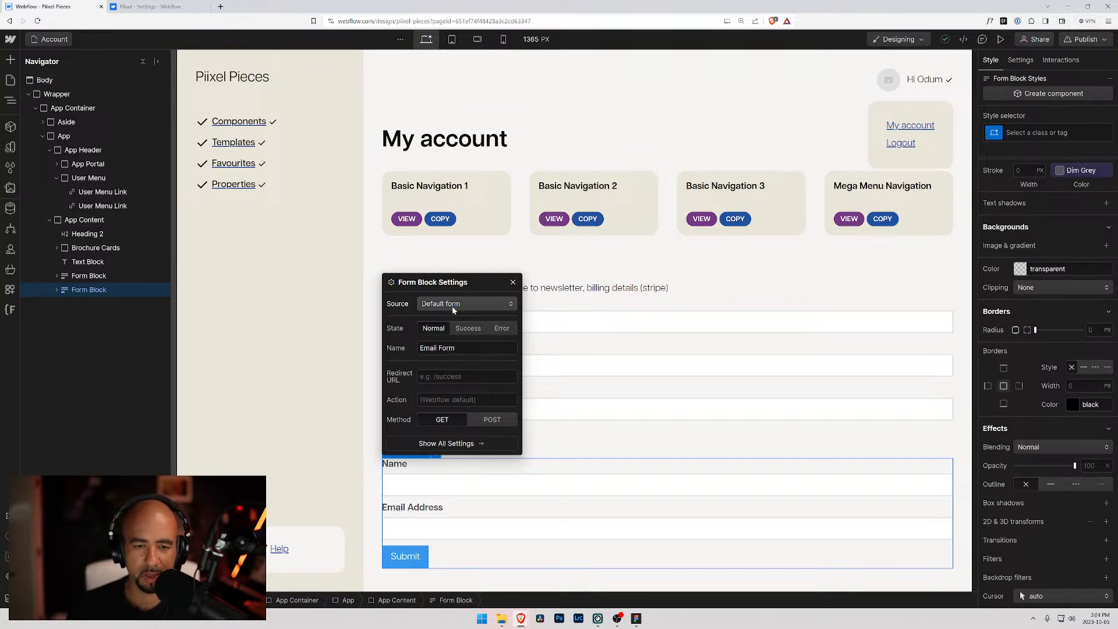
drag(455, 348, 418, 348)
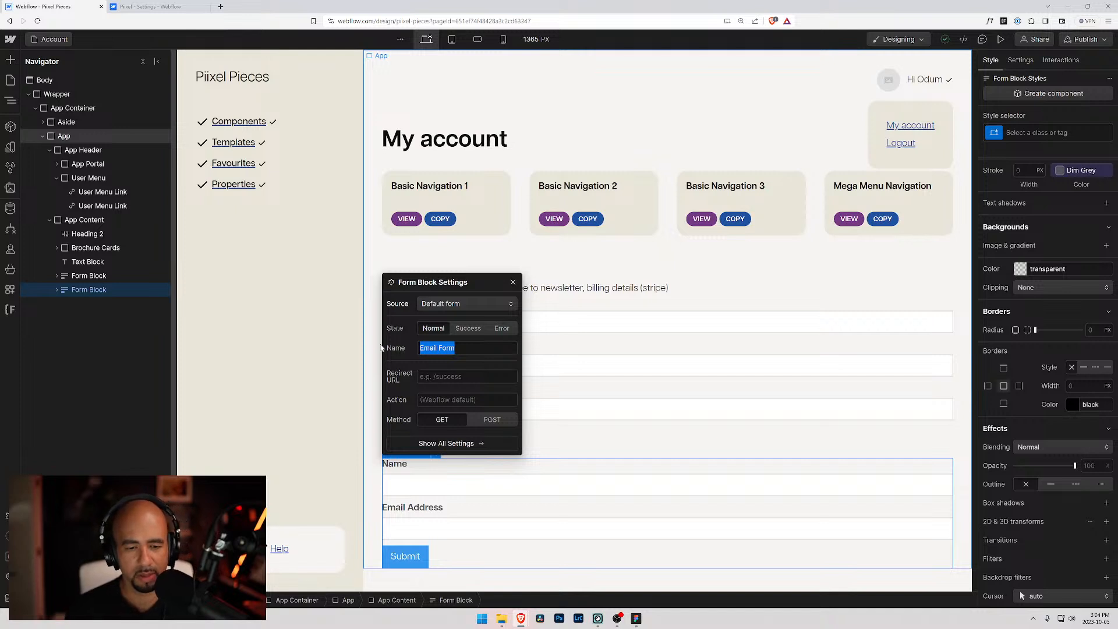
text(Newsletter Preference)
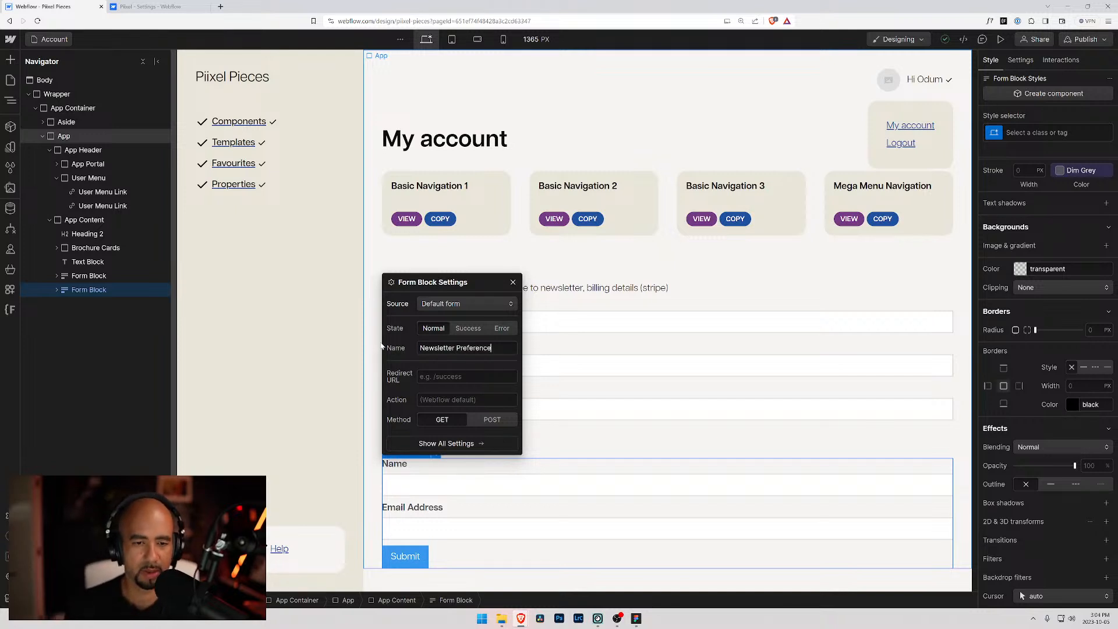
key(Tab)
click(513, 283)
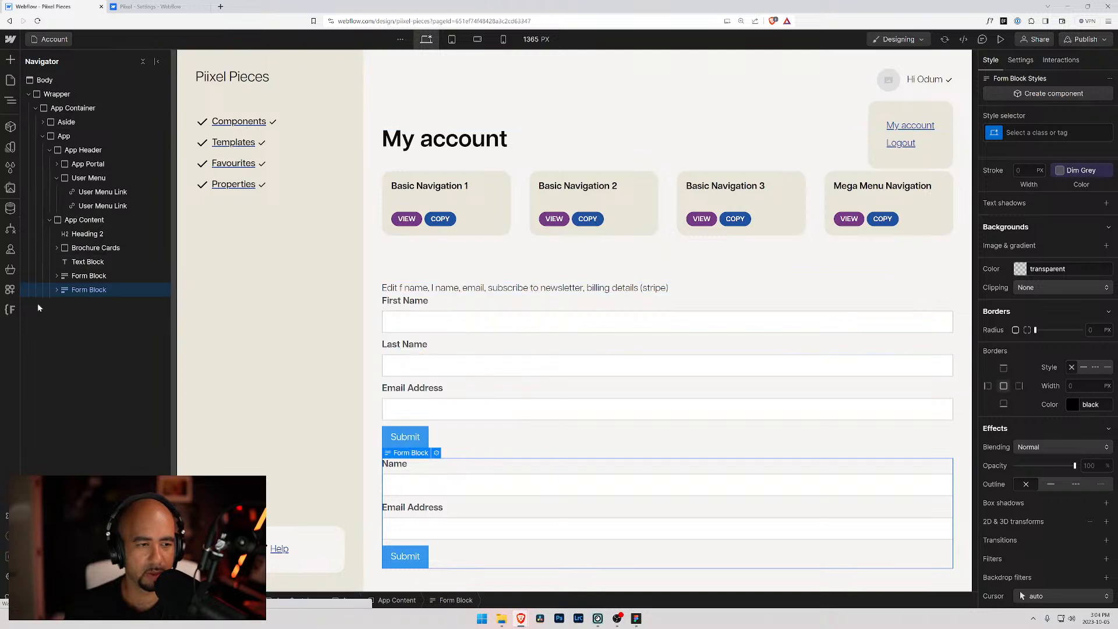
- Insert a Checkbox element inside the Newsletter Preference form and expand it to reach its label
click(57, 290)
click(85, 303)
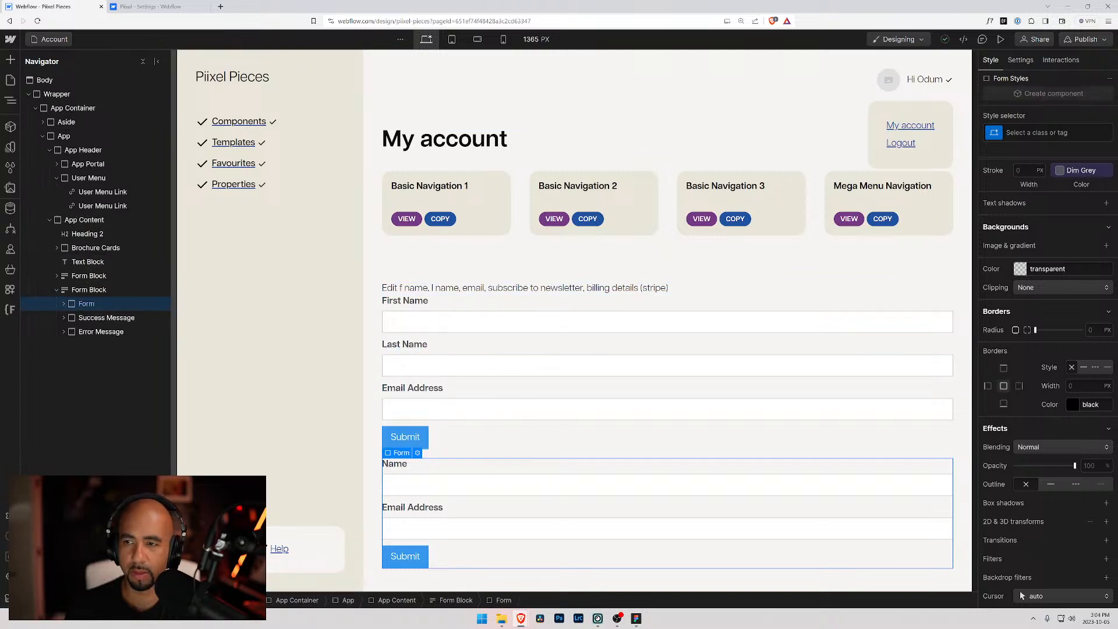
click(1021, 60)
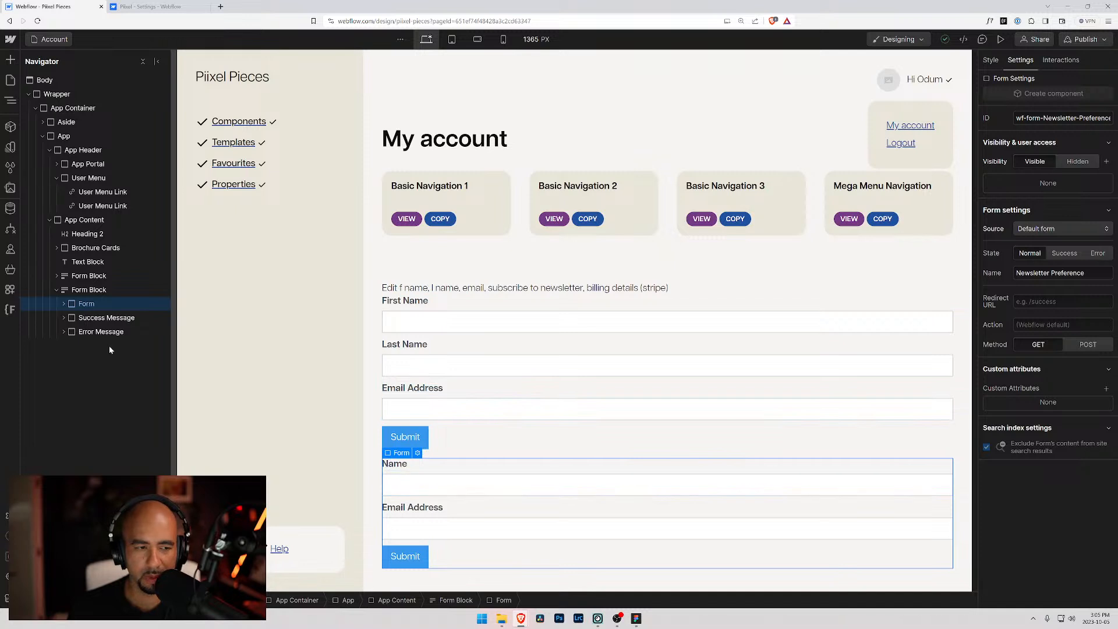
click(64, 304)
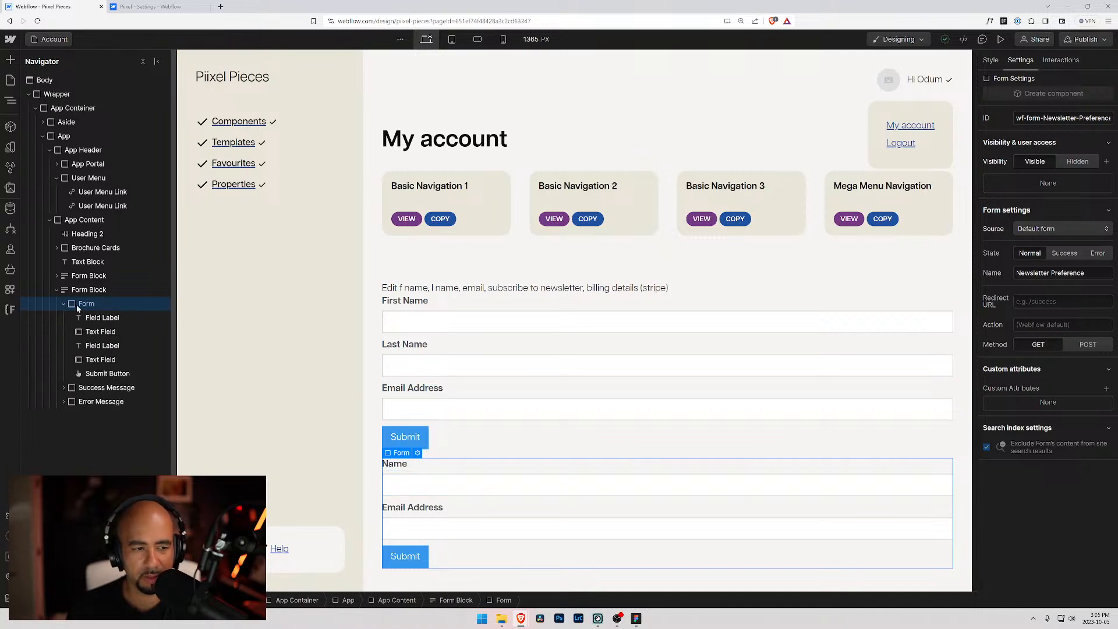
key(ctrl+k)
text(checkbox)
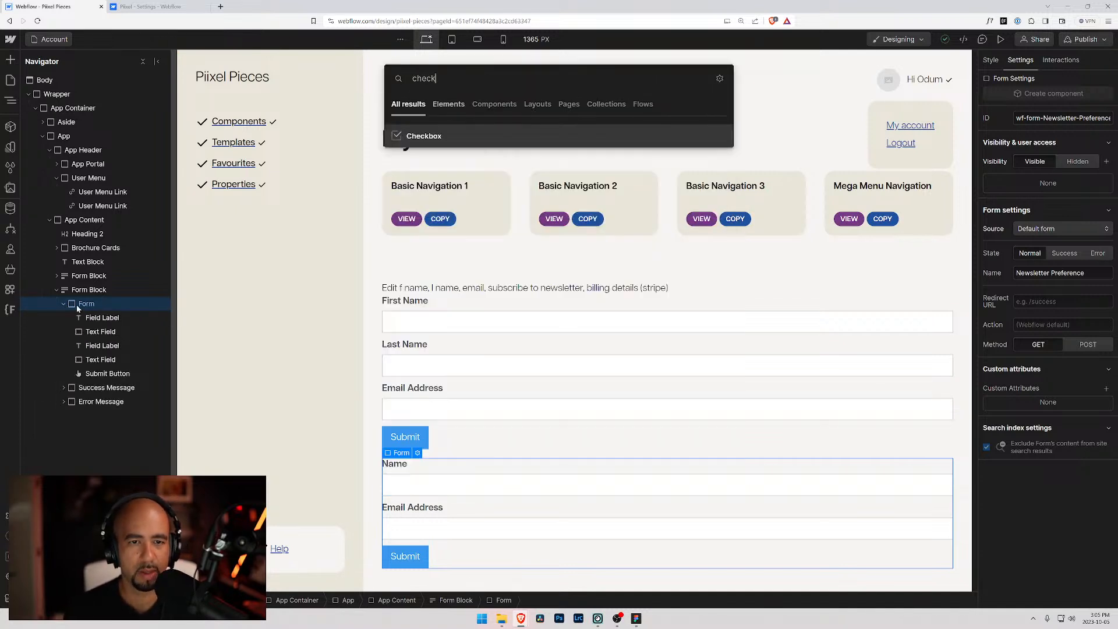
key(Return)
click(70, 387)
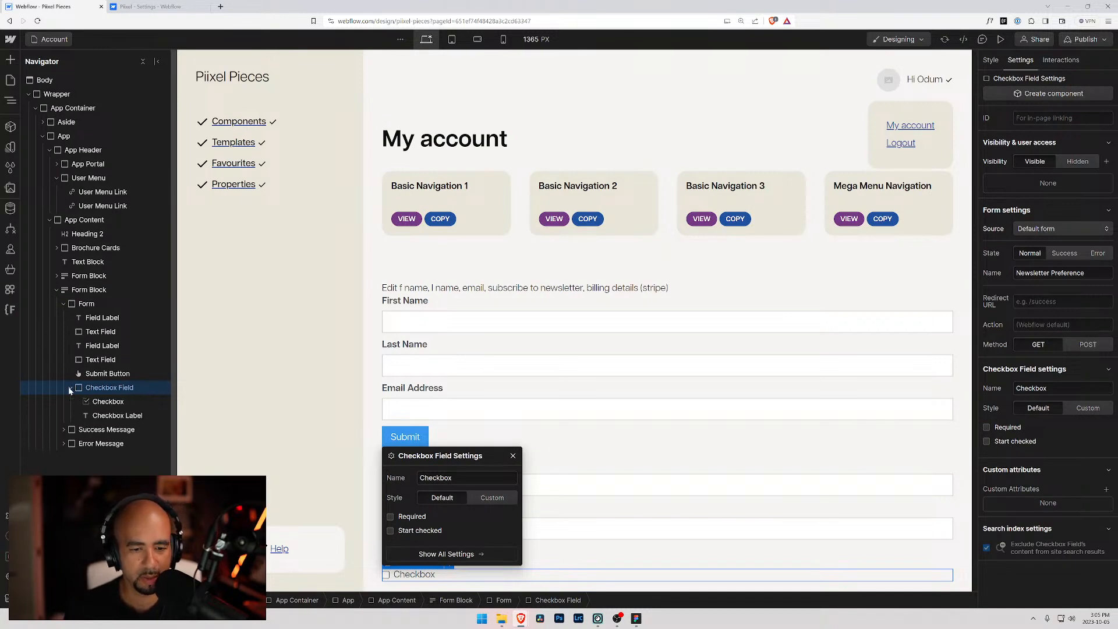
click(111, 416)
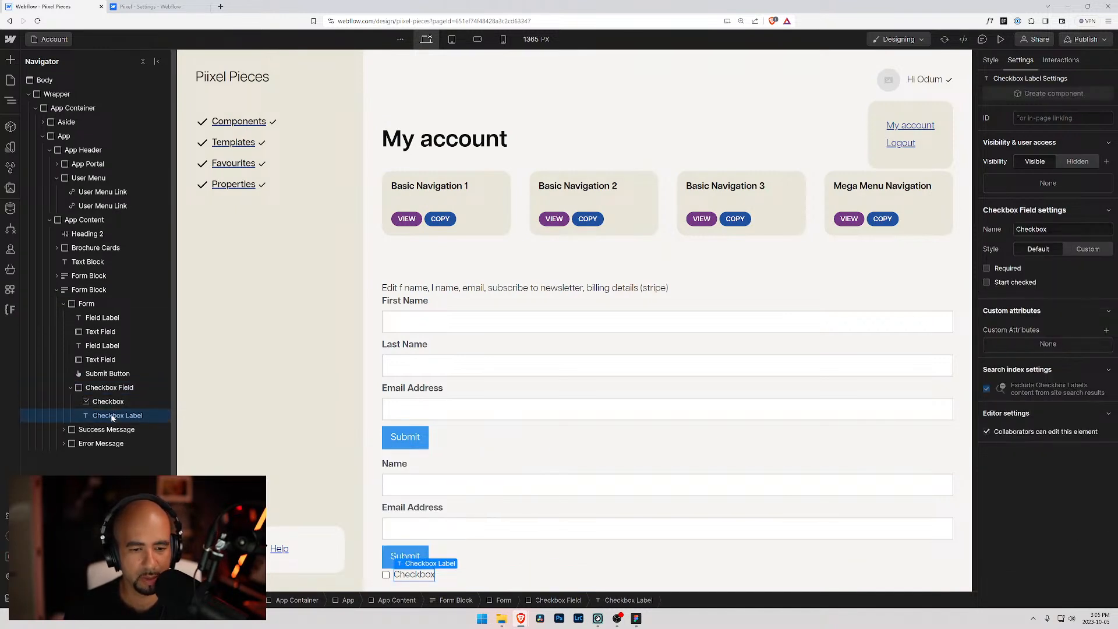
- Move the checkbox field to the start of the Newsletter Preference form and delete the form's default name and email labels and text fields
click(92, 373)
drag(75, 392, 80, 318)
click(85, 333)
key(Delete)
key(Delete)
key(Delete)
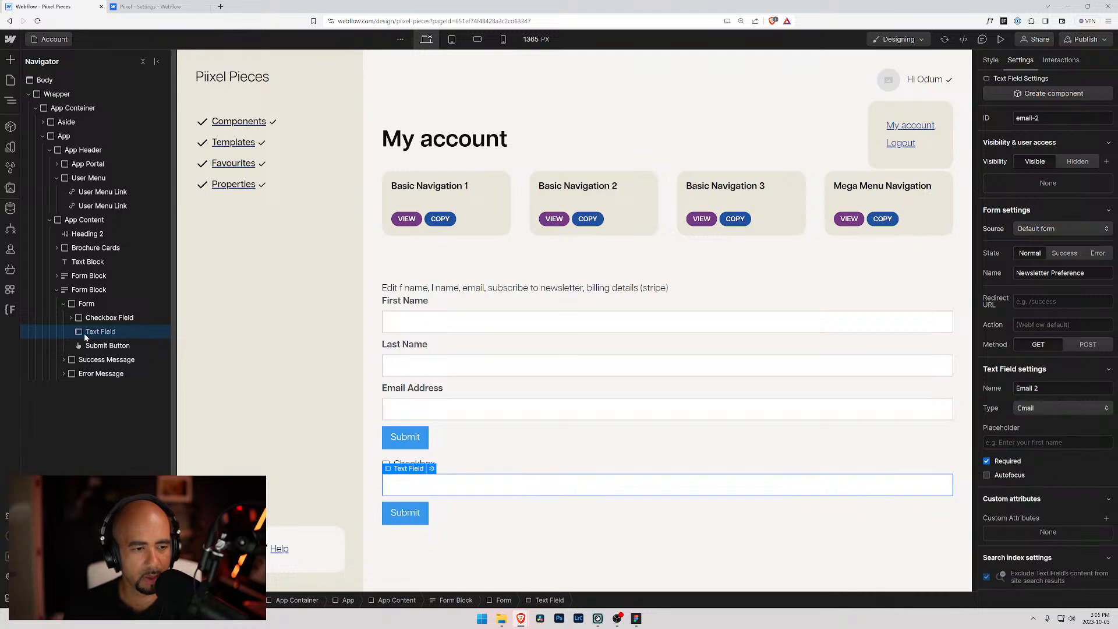
key(Delete)
- Change the checkbox label to "Receive news, updates and special offers from Piixel Pieces"
click(433, 465)
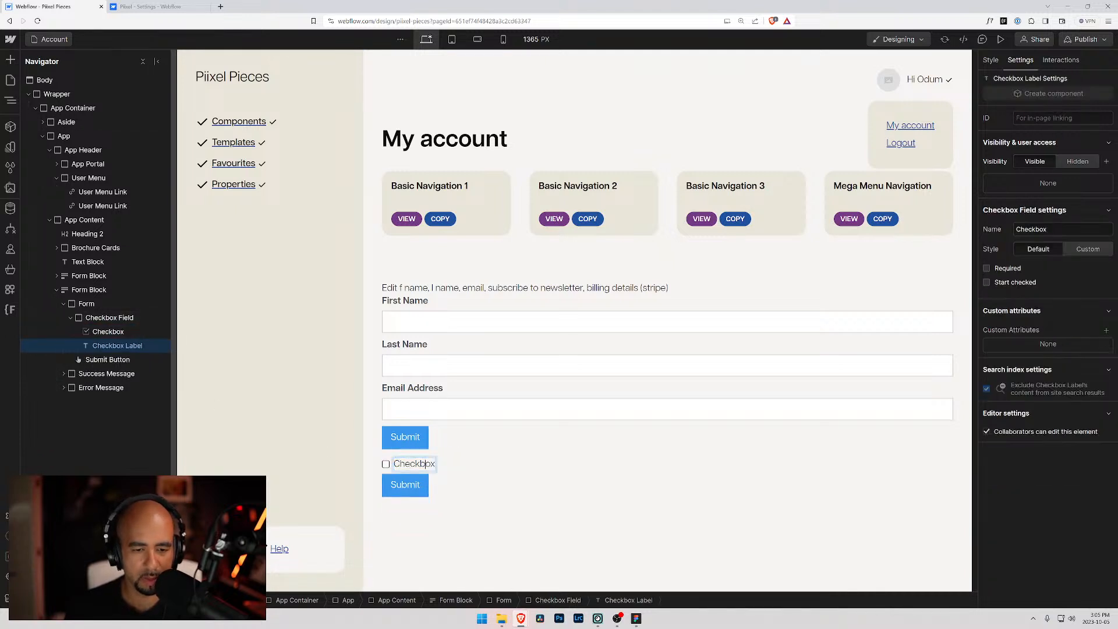
double_click(433, 464)
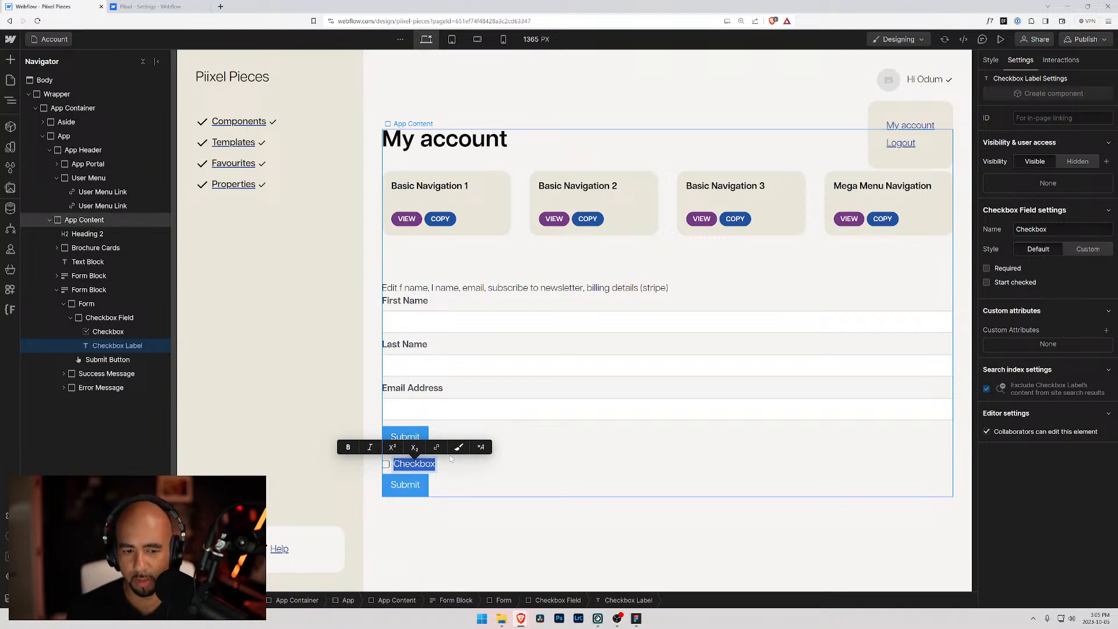
text(Receive)
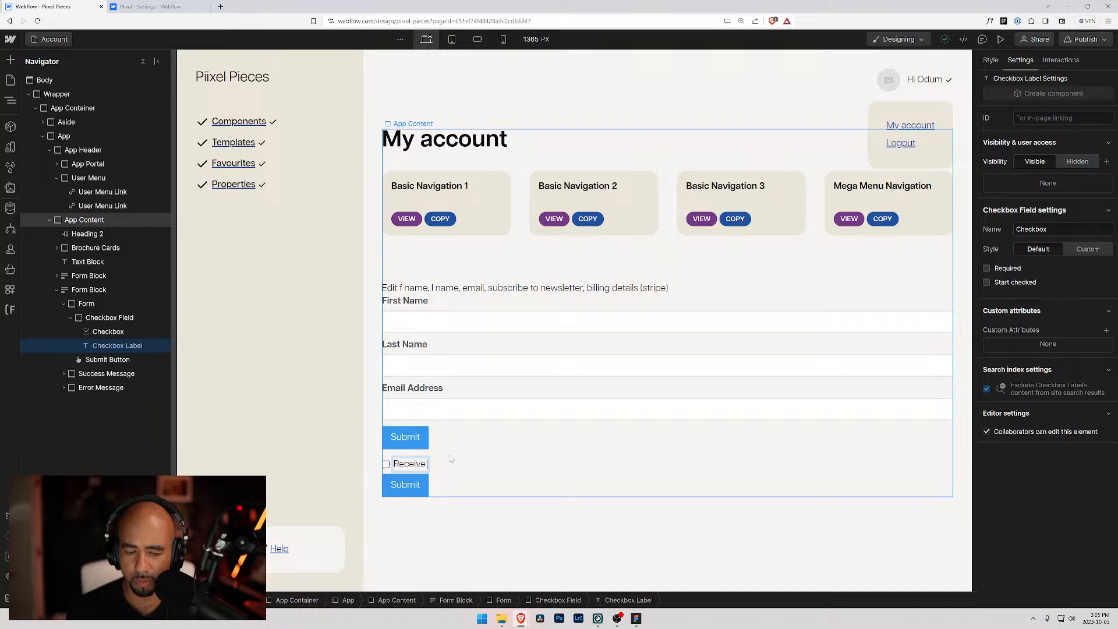
text(news,)
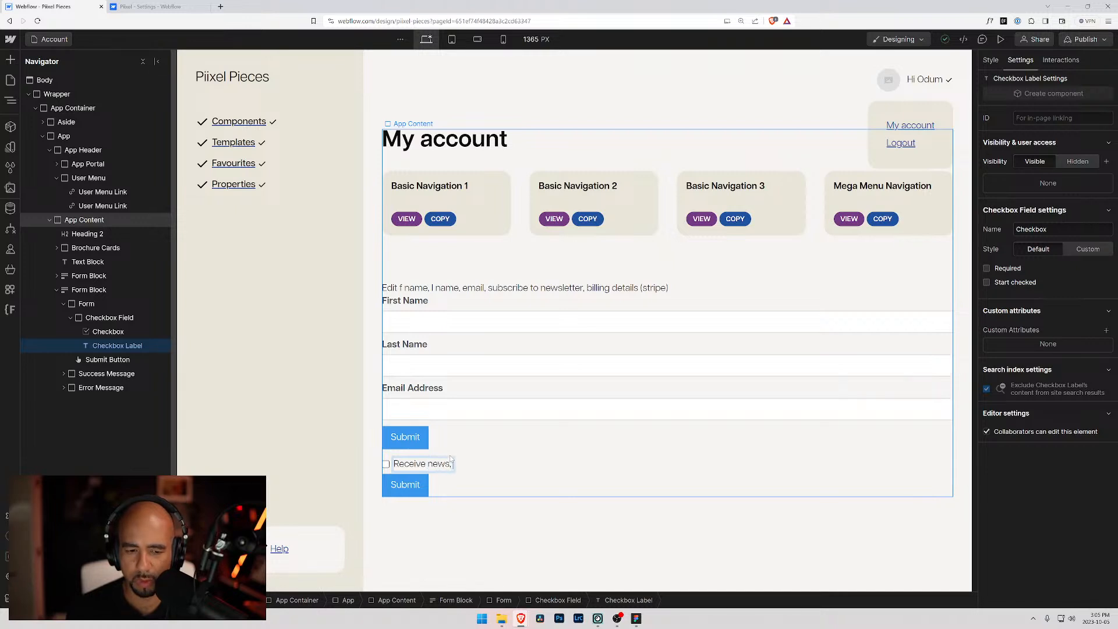
text( updates and)
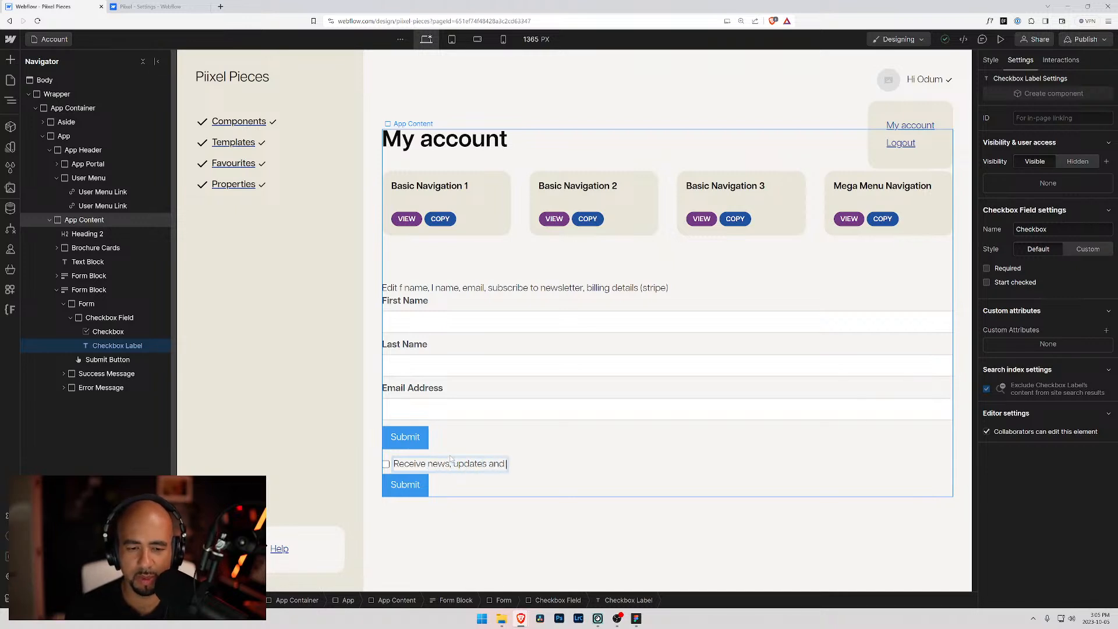
text( special offers )
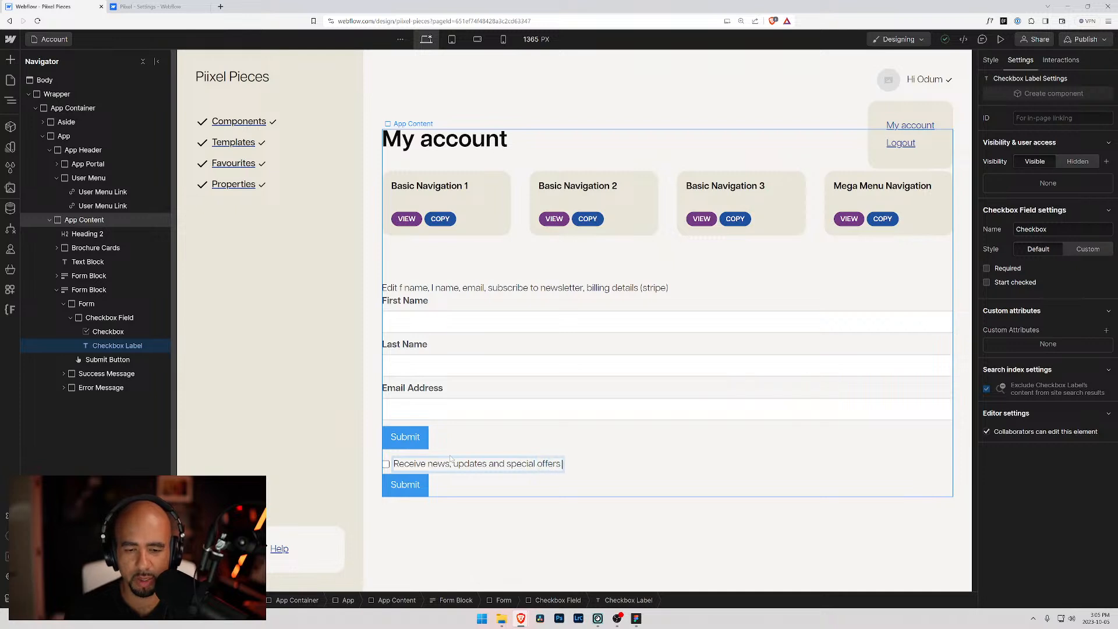
text(from Piixel Pieces)
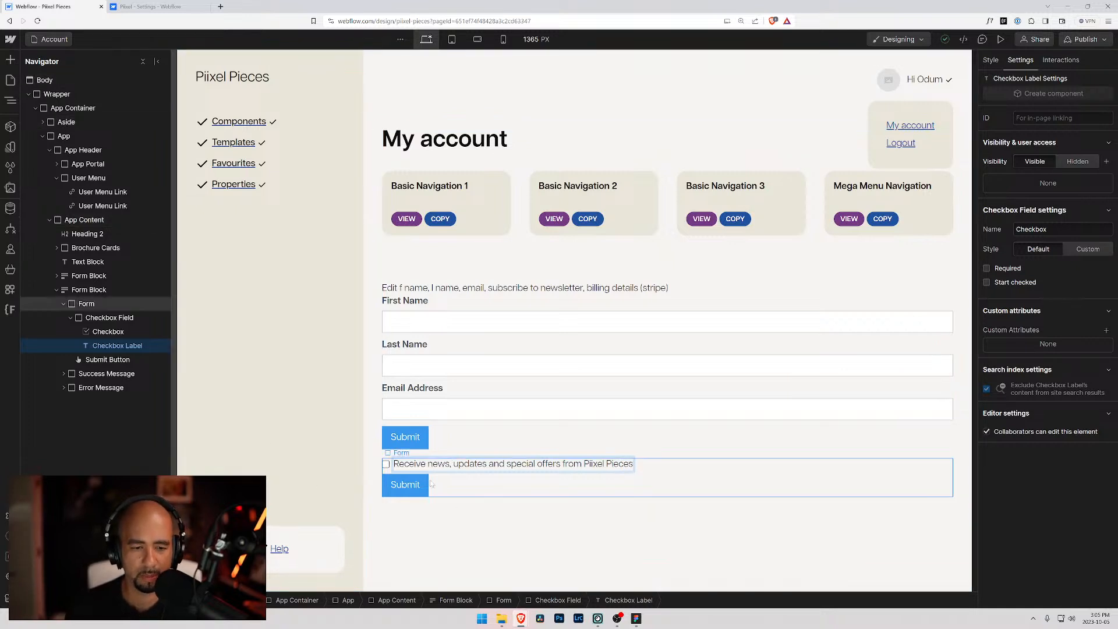
- Set the Newsletter Preference form's submit button text to "Update email preferences"
click(406, 487)
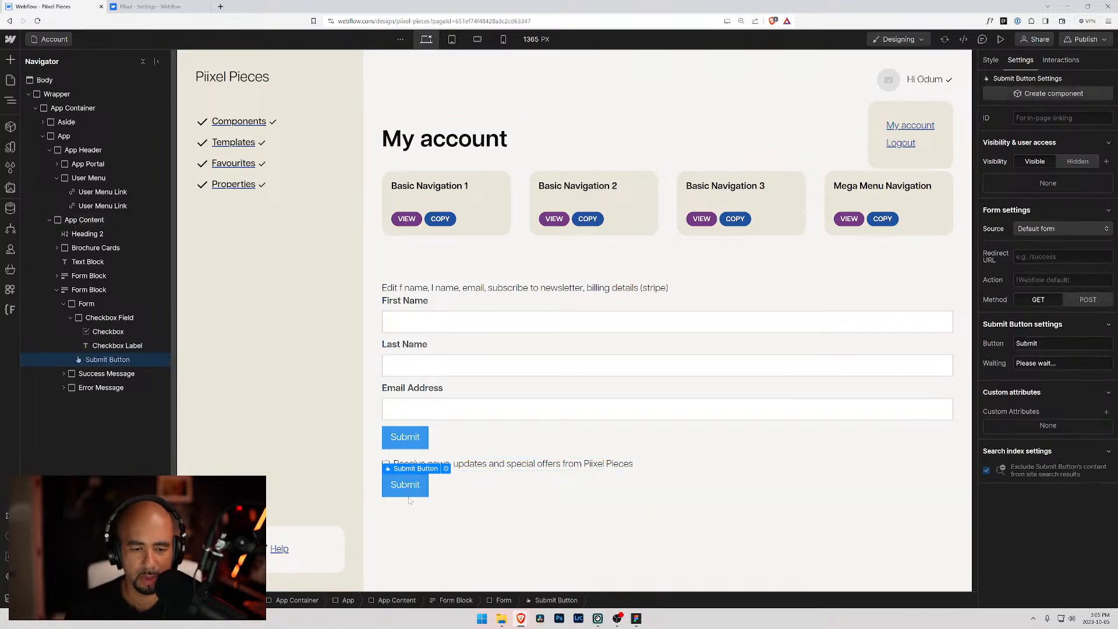
double_click(409, 498)
click(415, 532)
text(Updates)
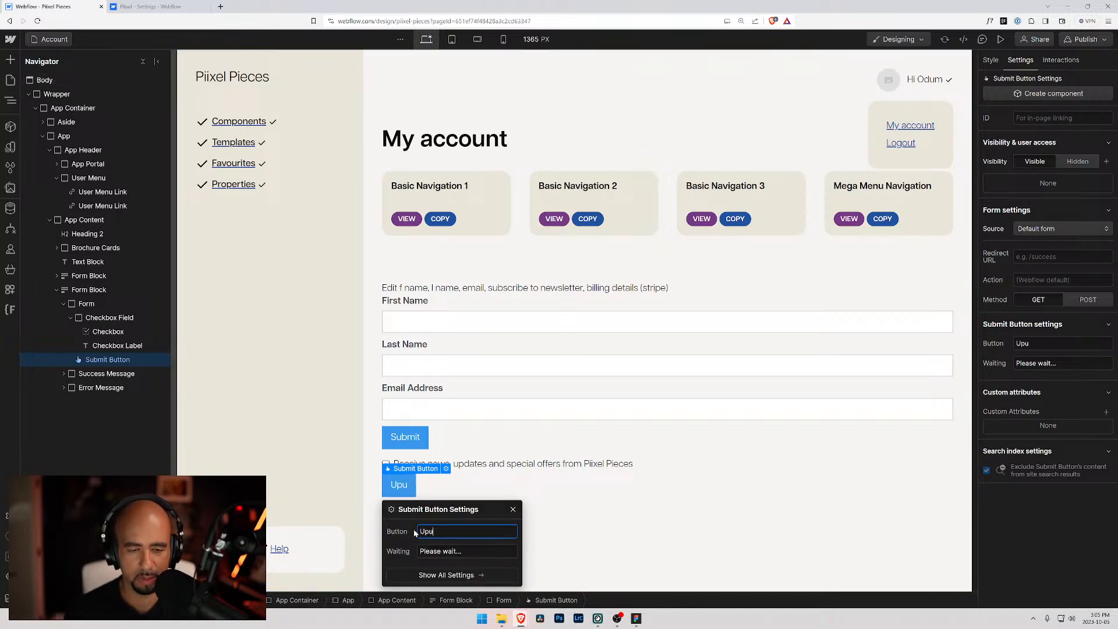
key(BackSpace)
key(BackSpace)
key(BackSpace)
key(BackSpace)
key(BackSpace)
text(date )
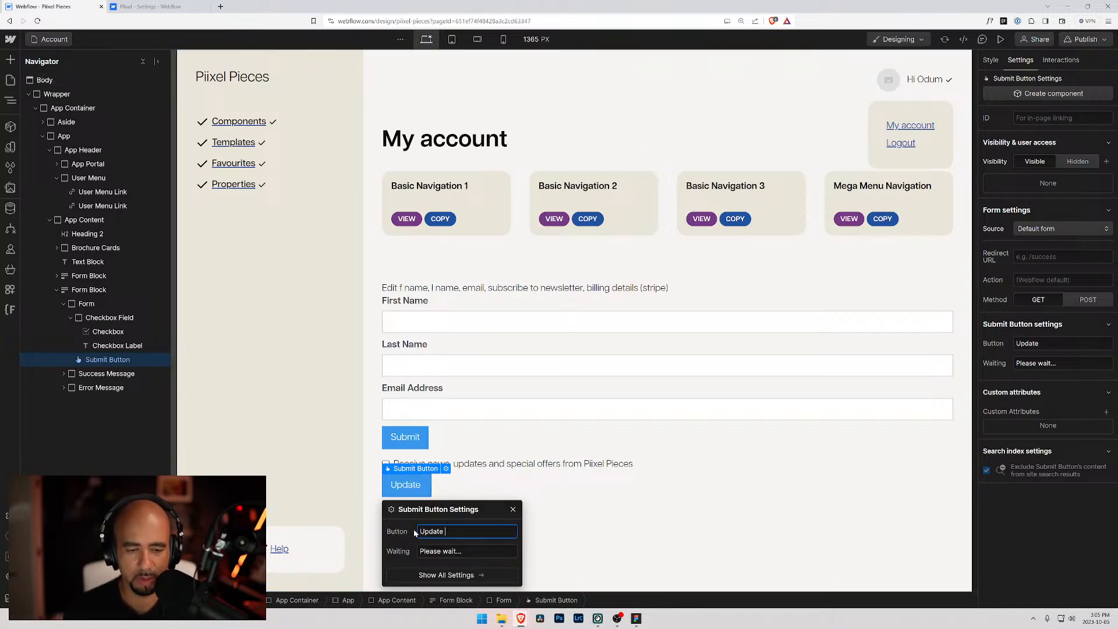
text(email preferences)
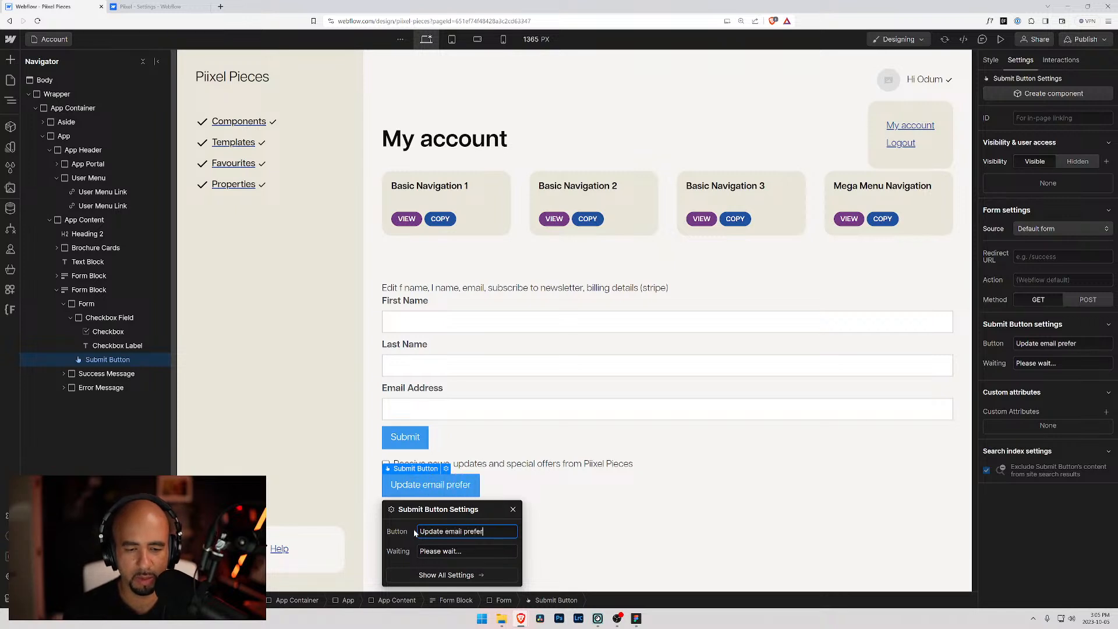
- Set the submit button text of the account details form to "Update account"
click(405, 439)
click(410, 440)
click(417, 485)
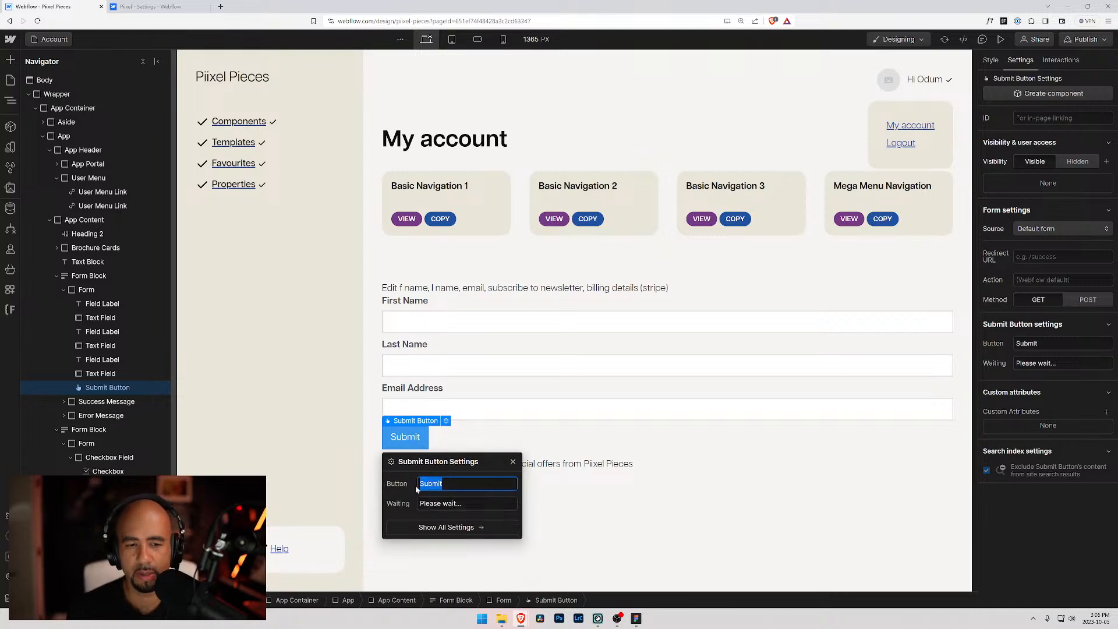
text(Update )
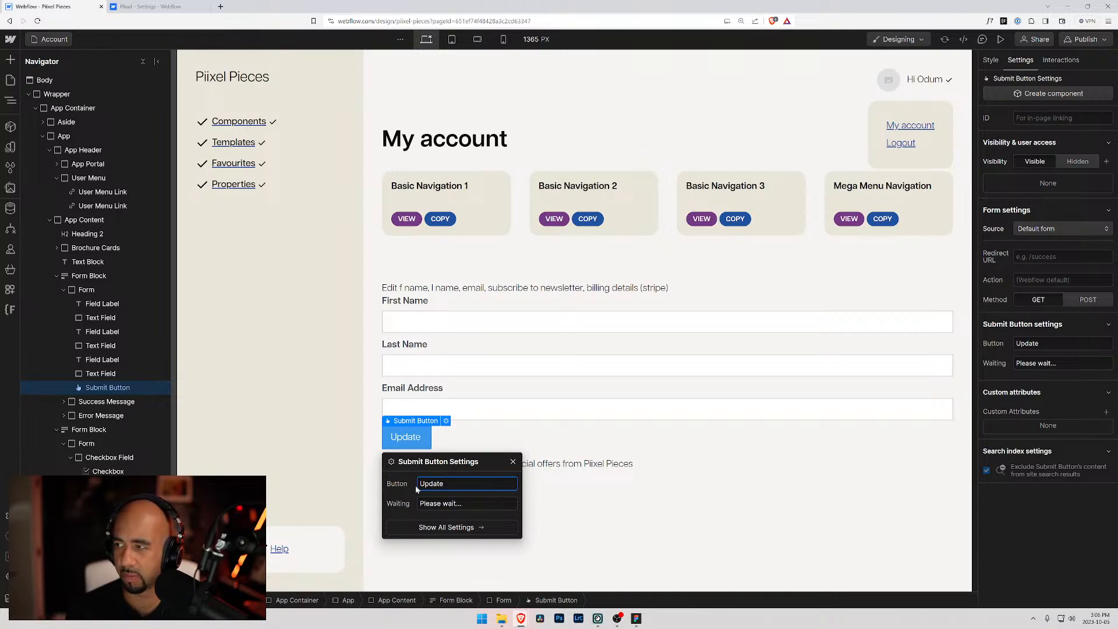
text(inf)
key(BackSpace)
key(BackSpace)
key(BackSpace)
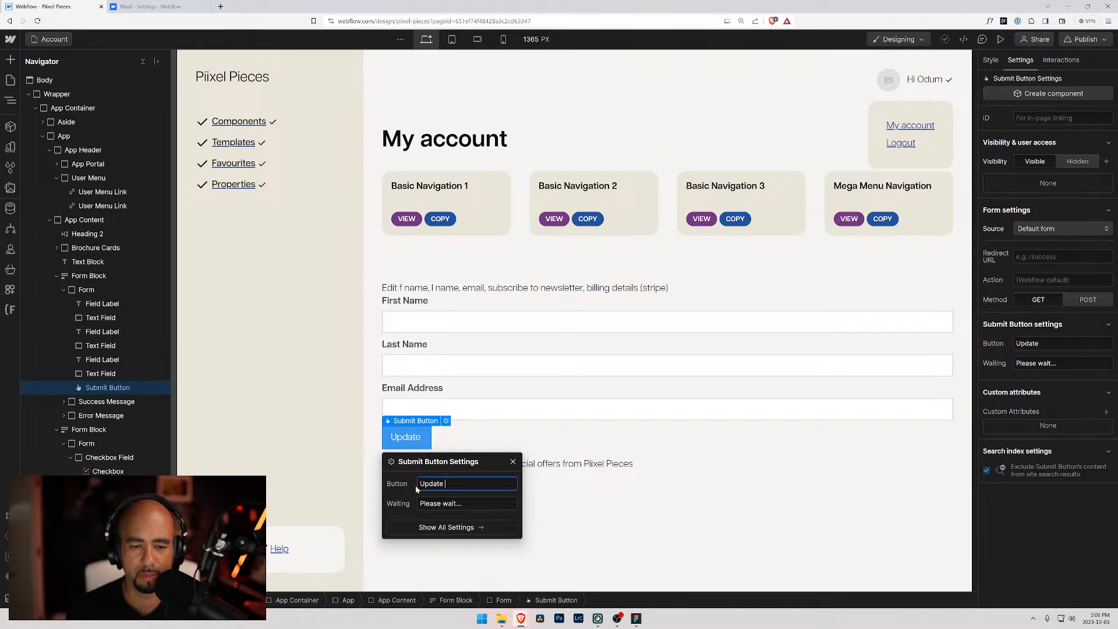
text(account)
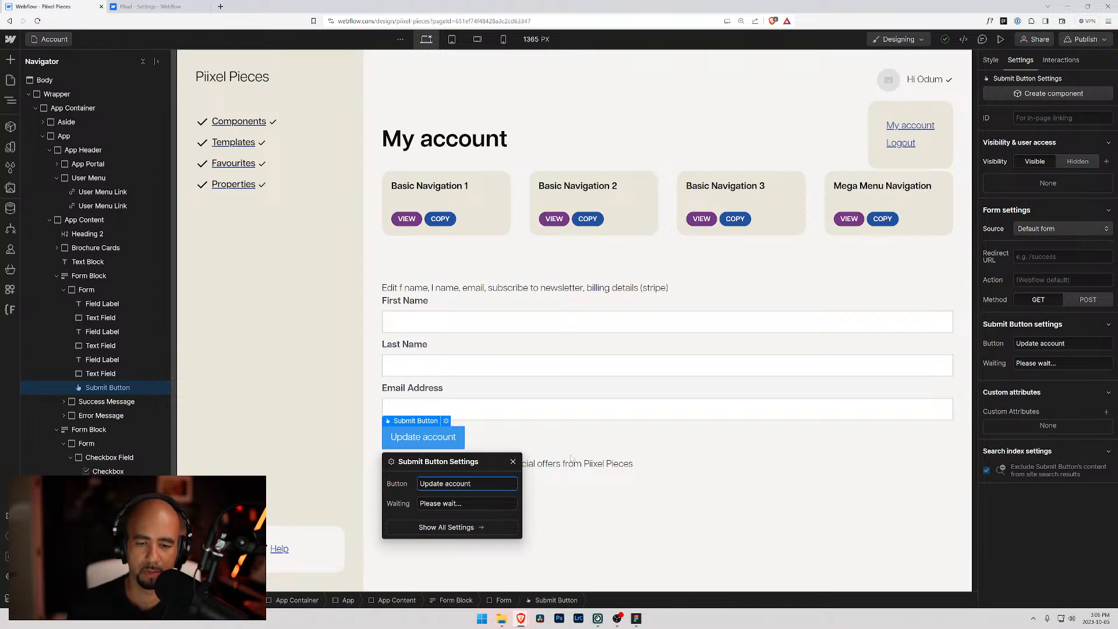
- Duplicate the checkbox field in the Newsletter Preference form
click(594, 465)
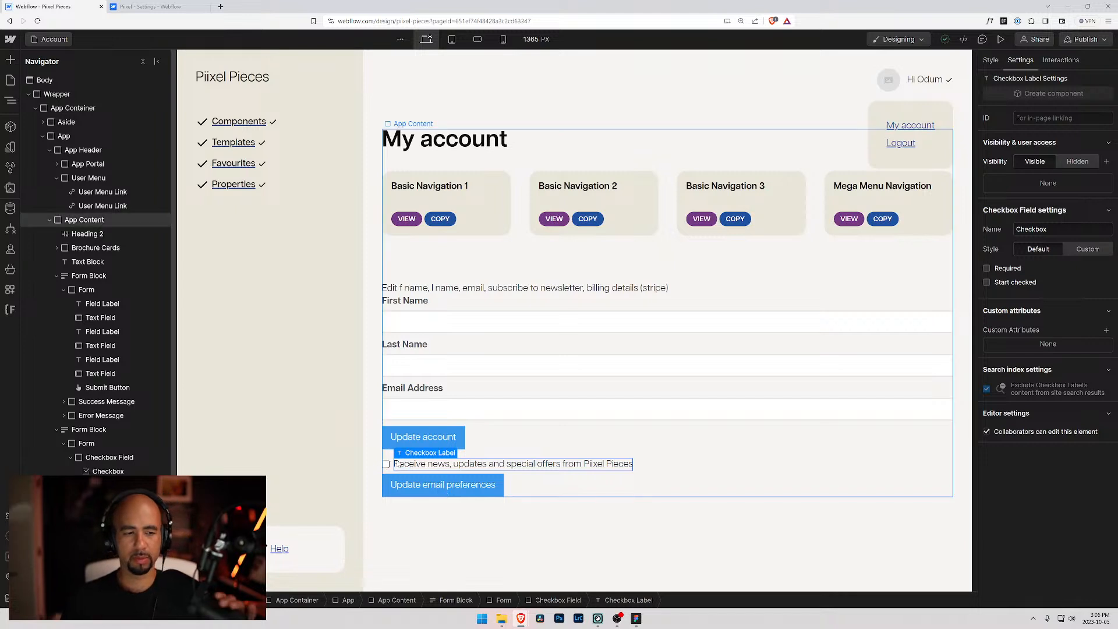
click(108, 470)
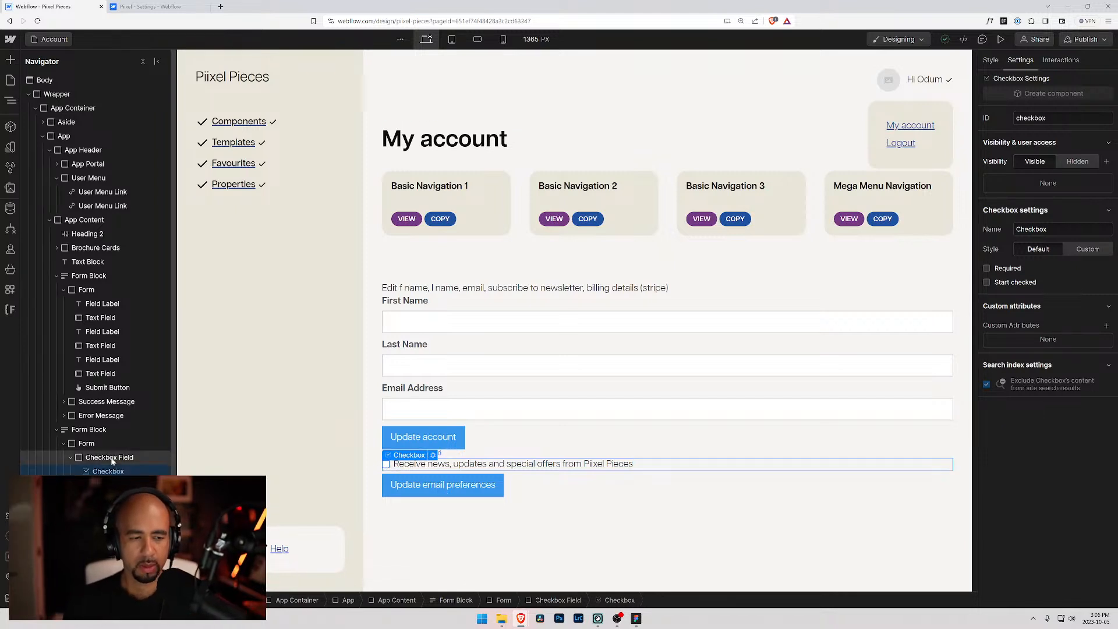
click(113, 460)
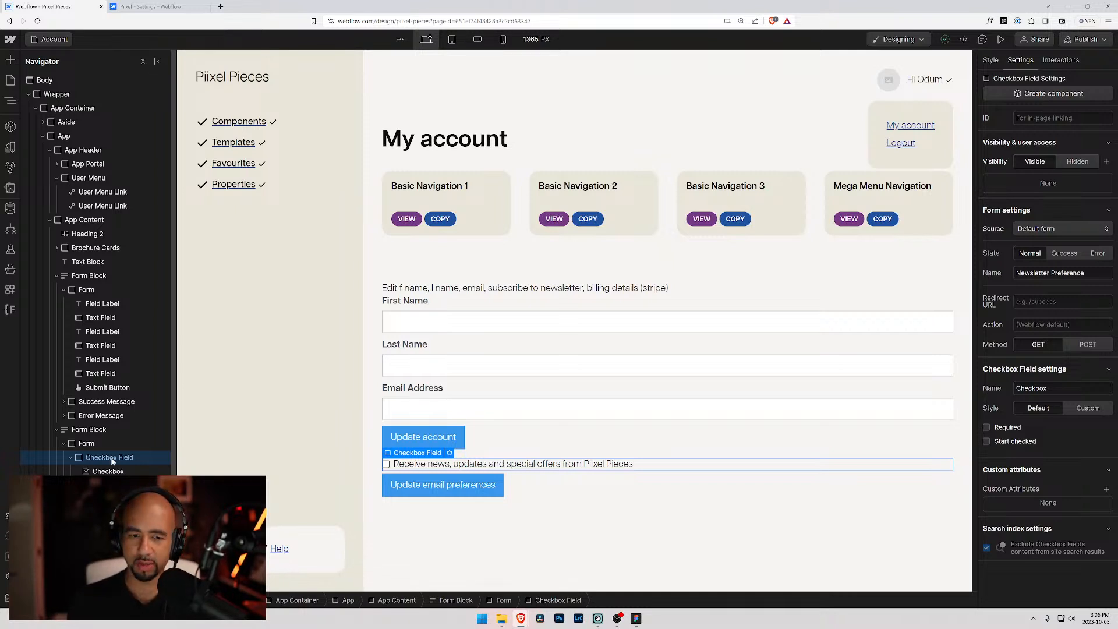
click(71, 458)
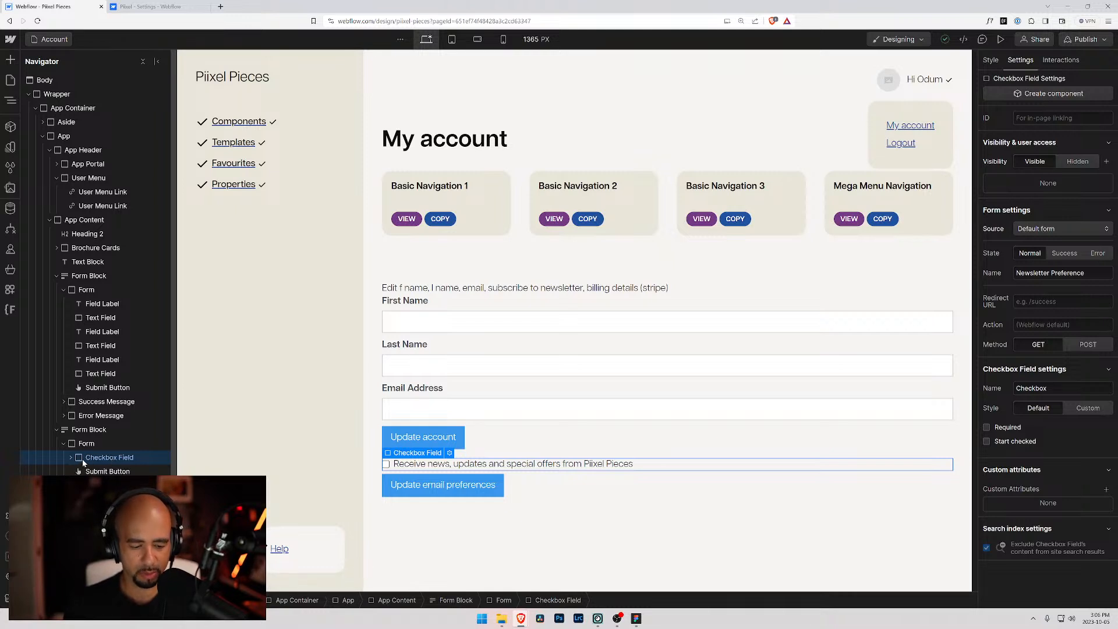
key(ctrl+d)
- Shorten the first checkbox label to "Receive special offers from Piixel Pieces"
click(432, 464)
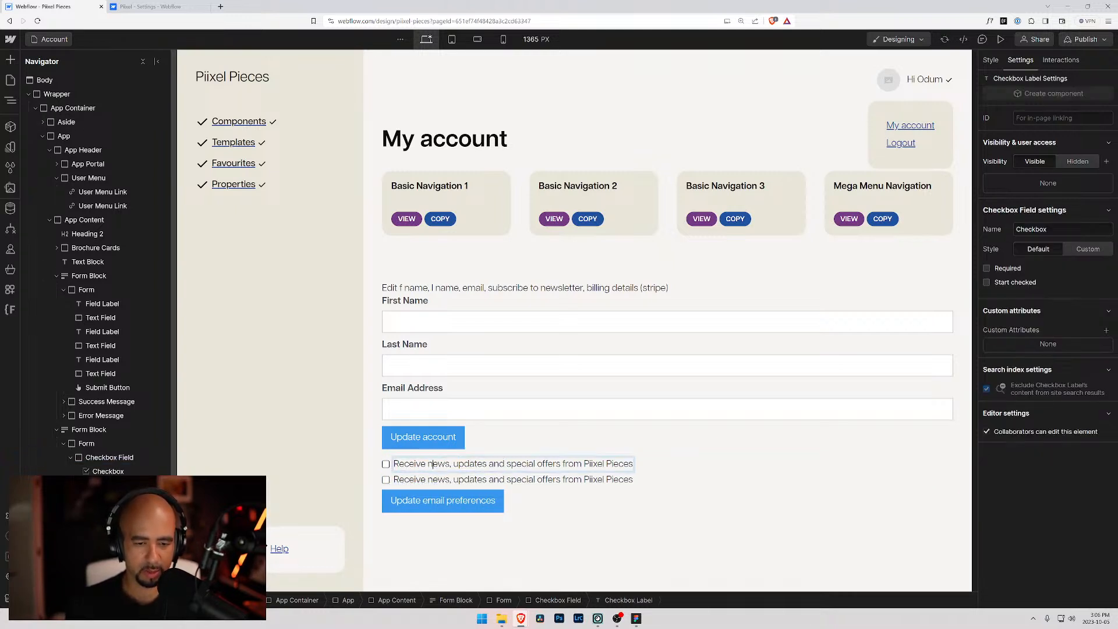
drag(428, 464, 507, 464)
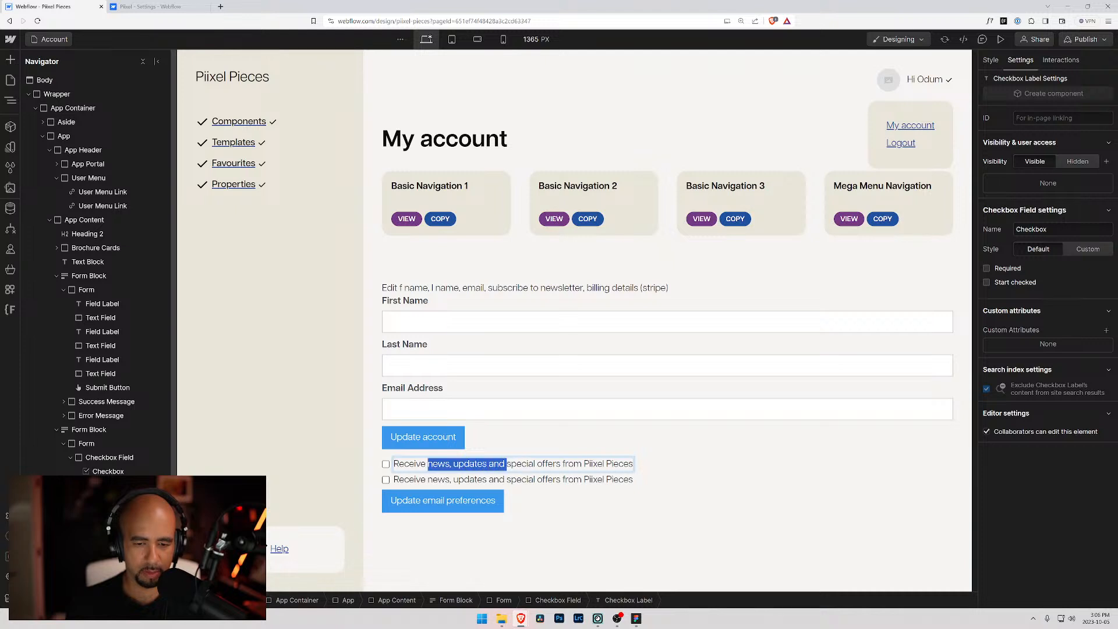
key(BackSpace)
- Change the second checkbox label to "Subscribe to our newsletter for tips"
click(505, 483)
triple_click(504, 484)
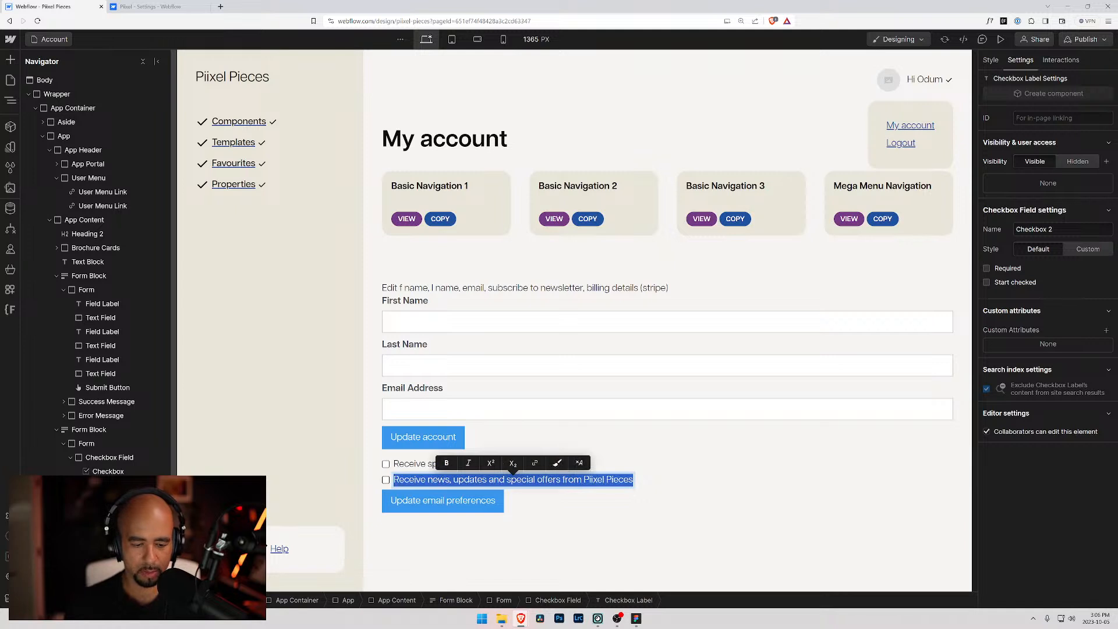
text(Subscribe to)
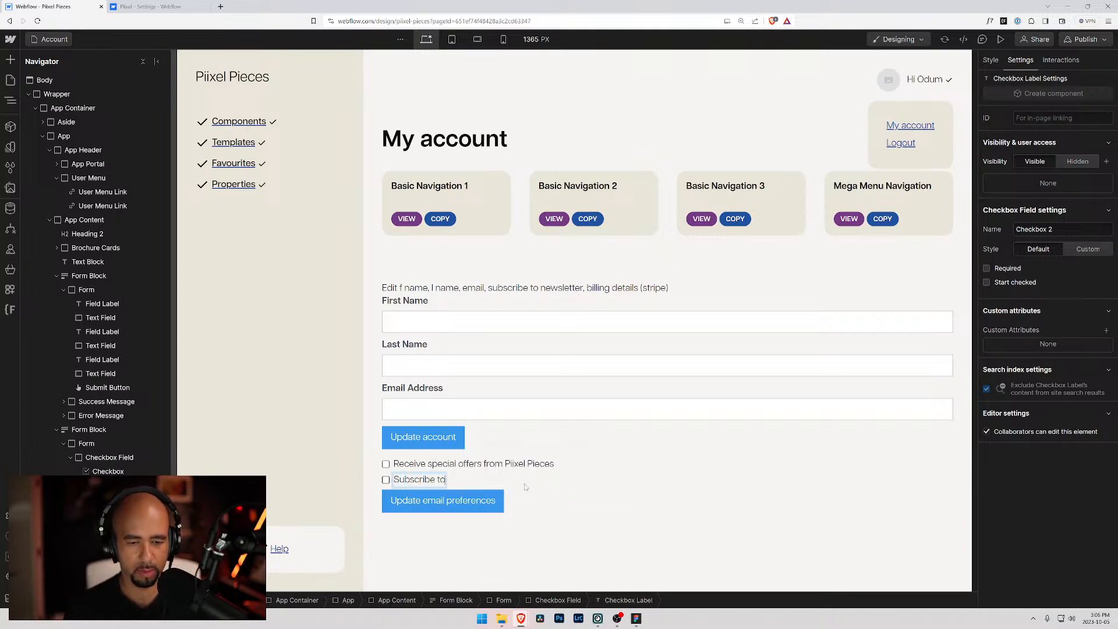
text( our newslette)
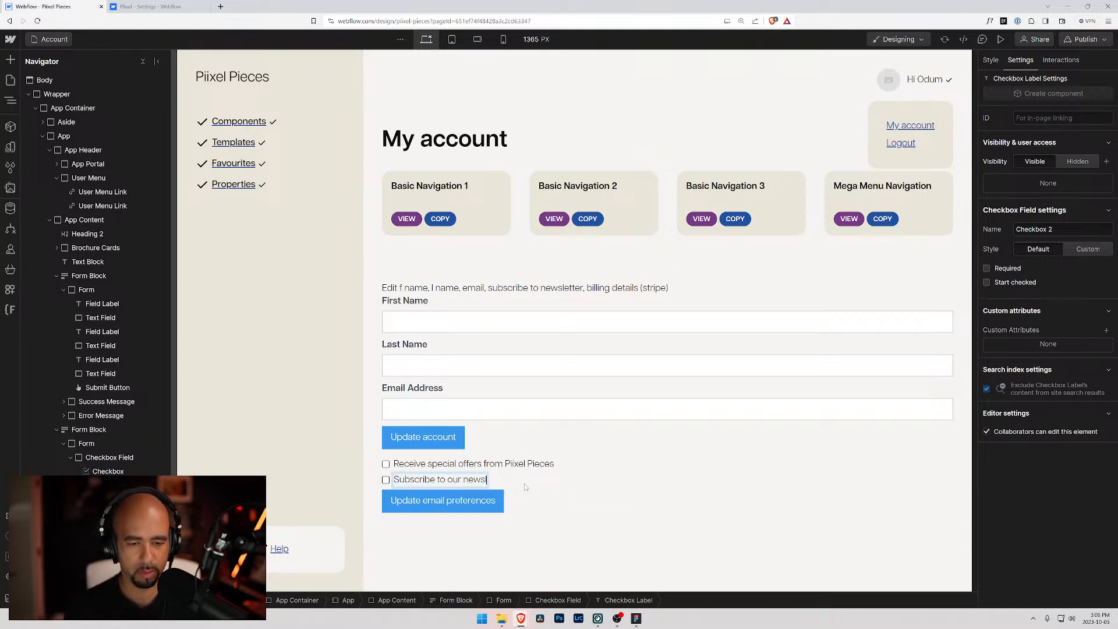
text(r for tips)
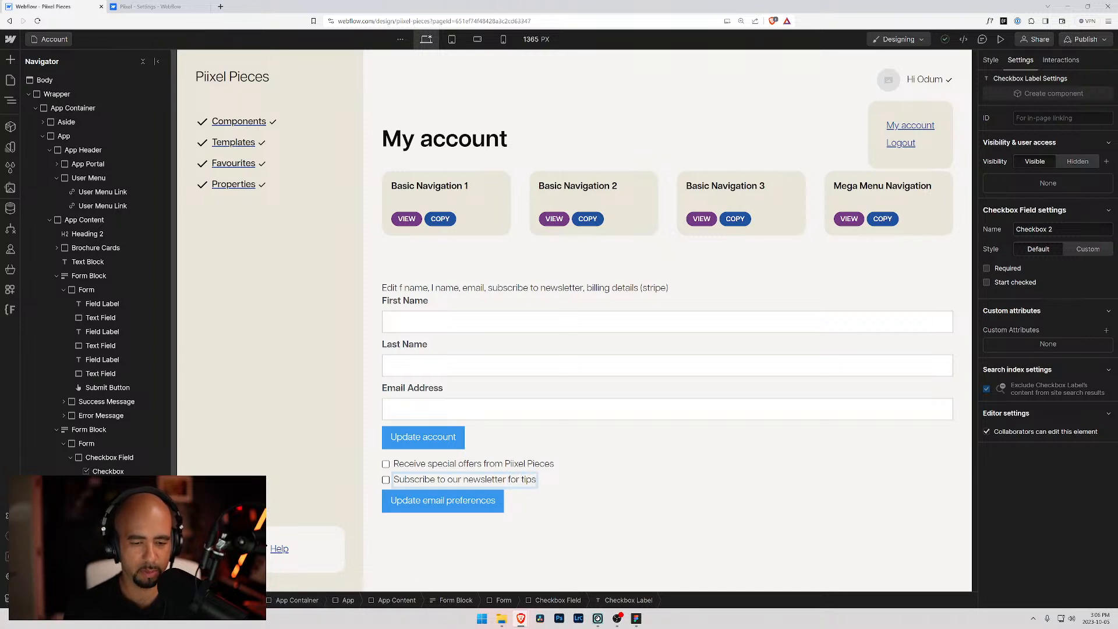
- Replace the second checkbox label with "Receive tips, tricks & tutorials"
key(ctrl+a)
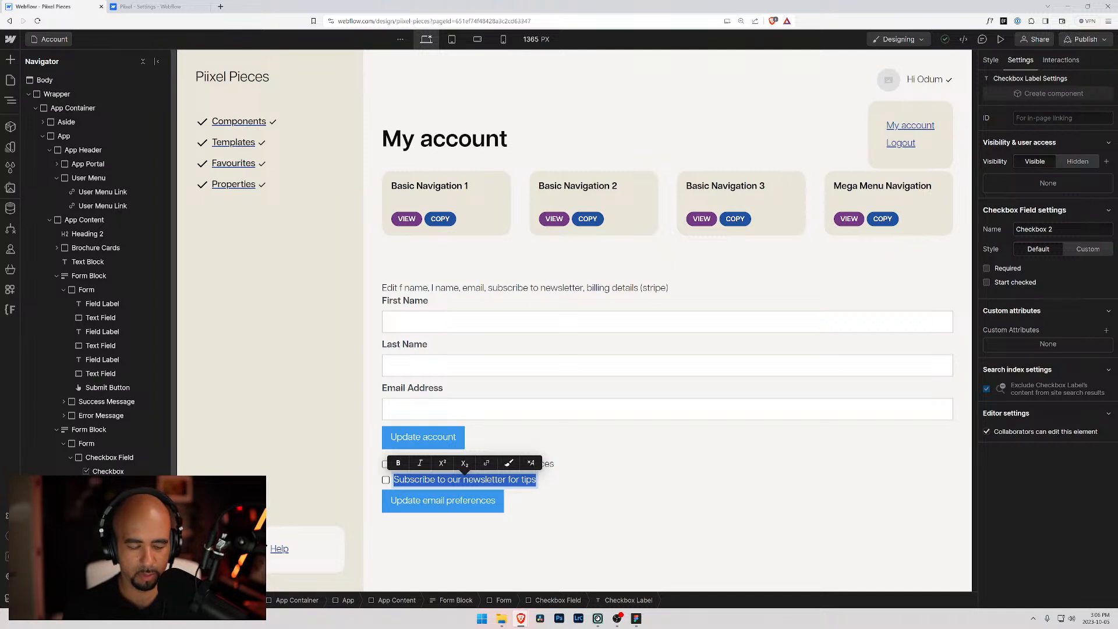
text(Receive)
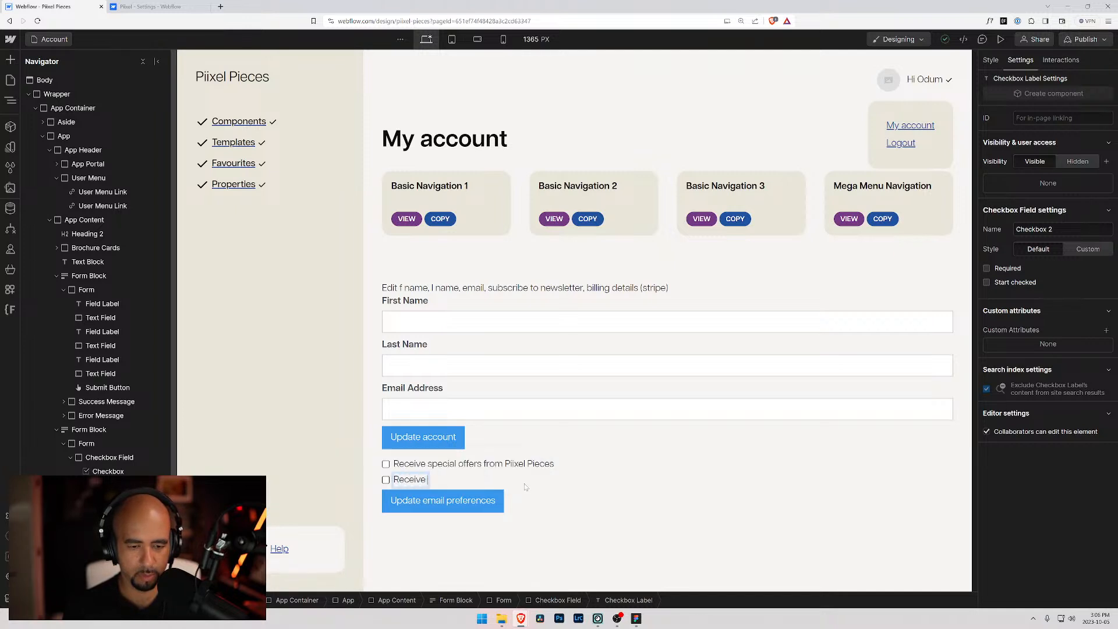
text( tips, tricks)
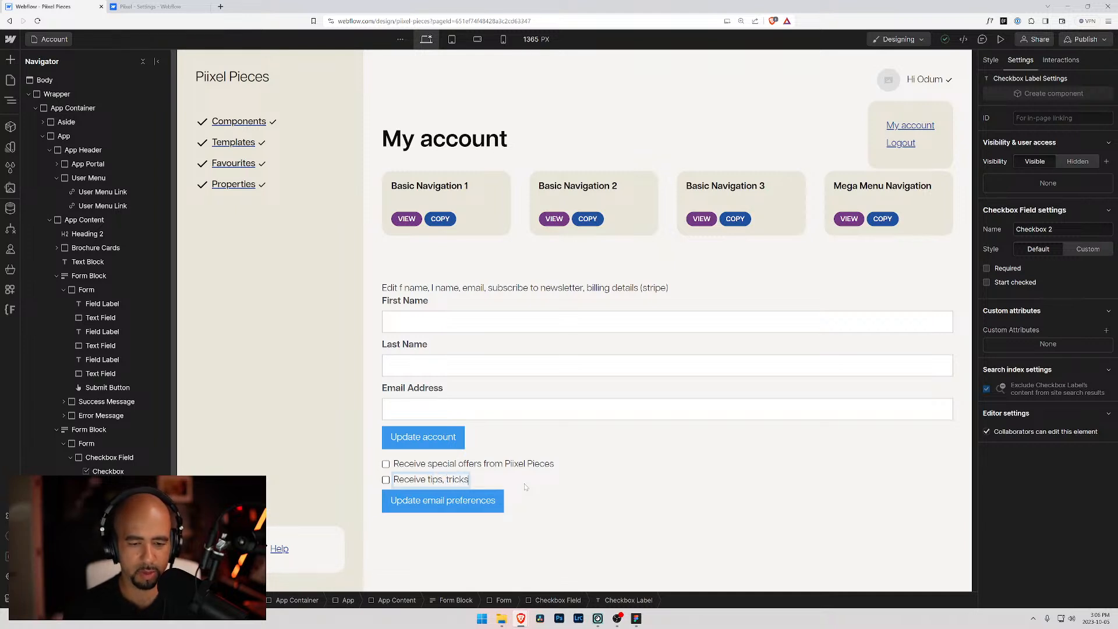
text( & tutorials)
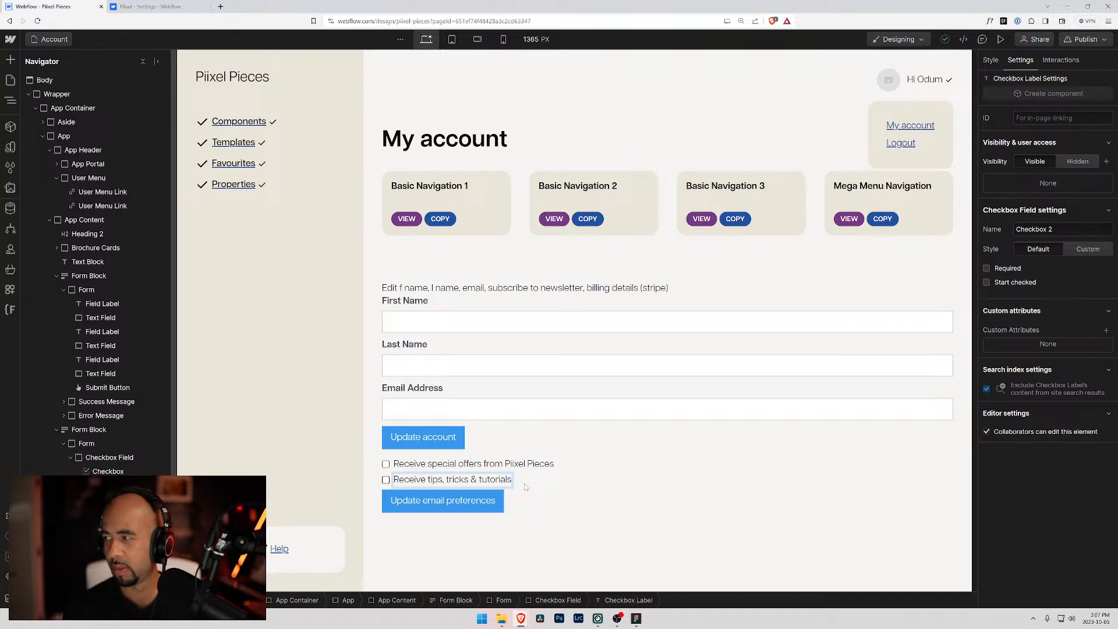
click(550, 470)
click(458, 465)
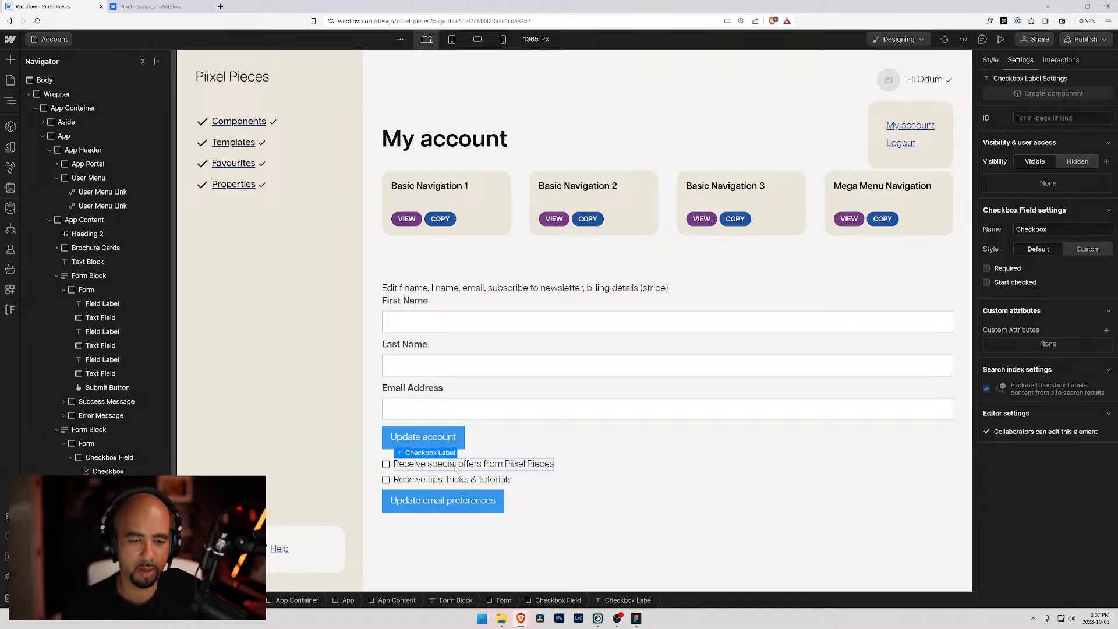
click(455, 477)
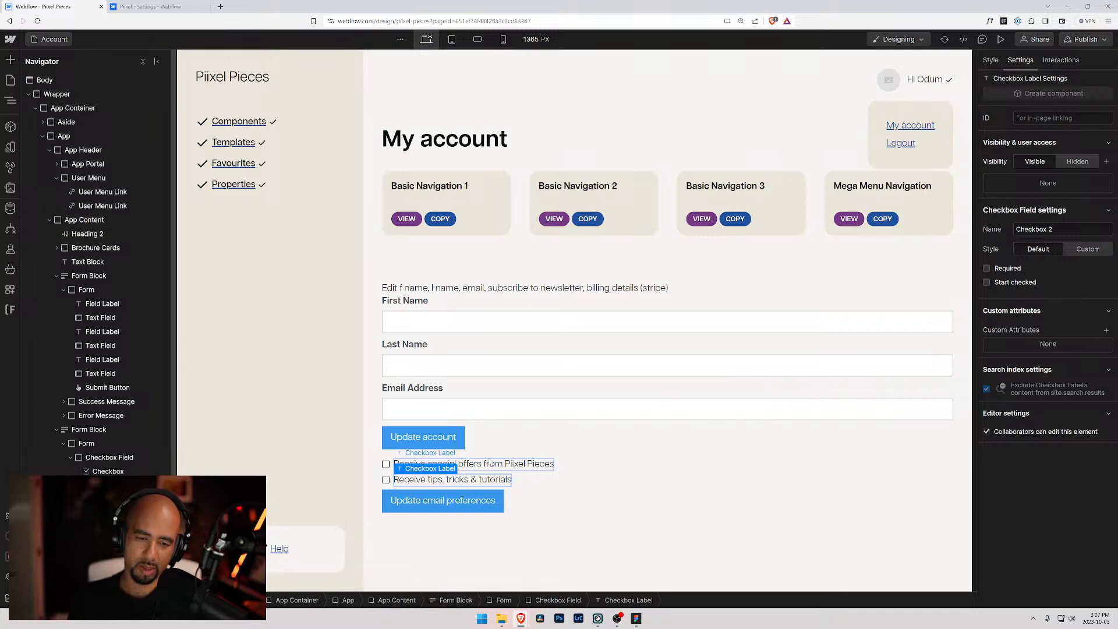
click(543, 481)
click(537, 466)
click(534, 477)
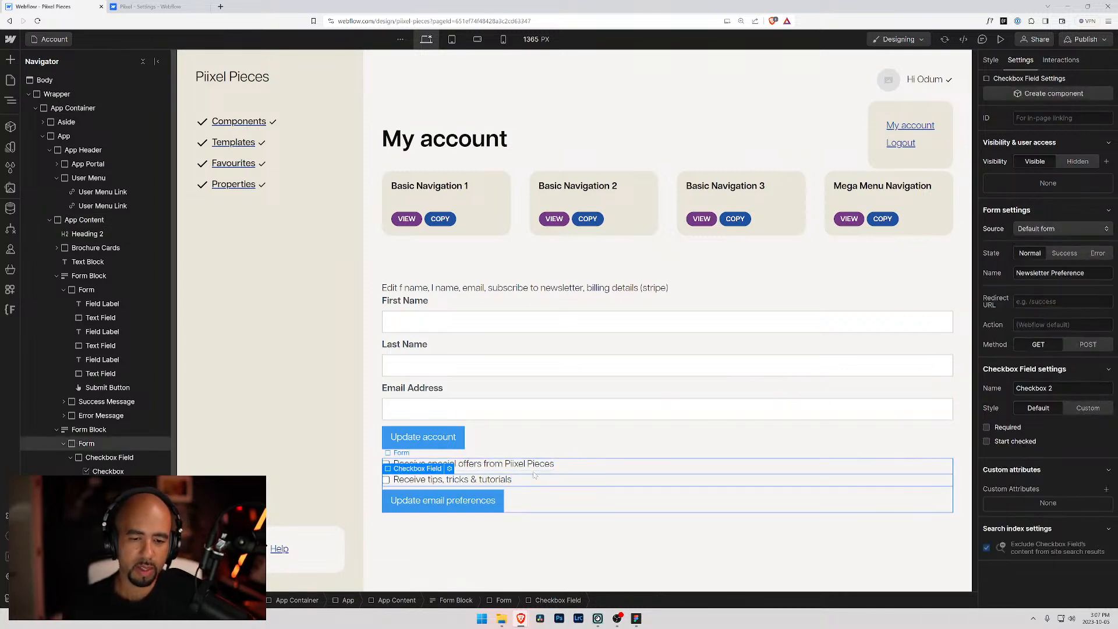
click(648, 466)
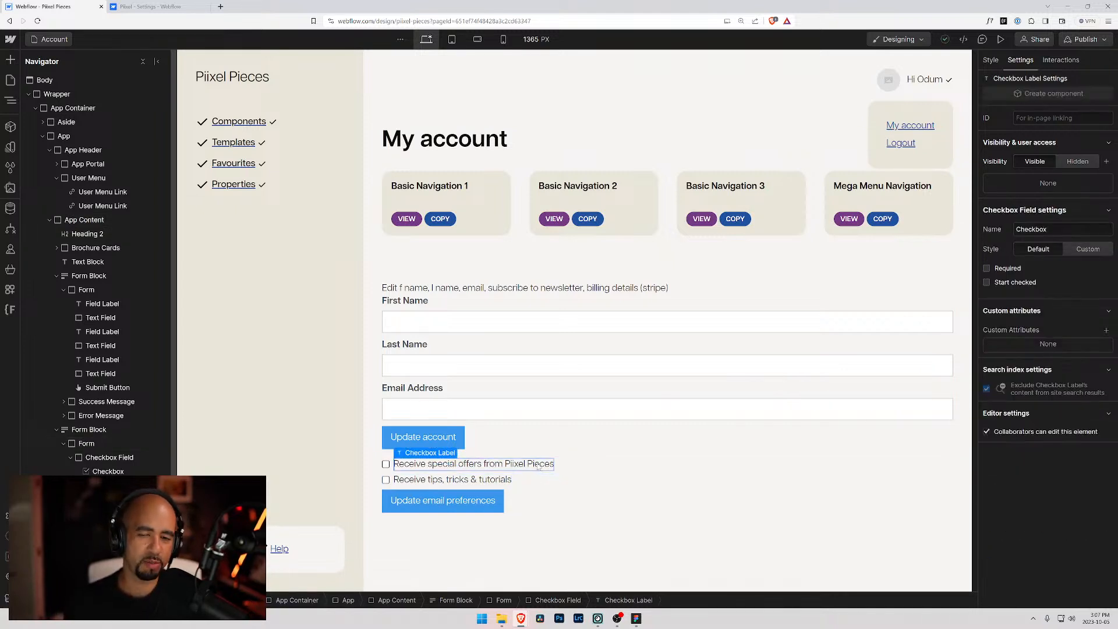
click(648, 466)
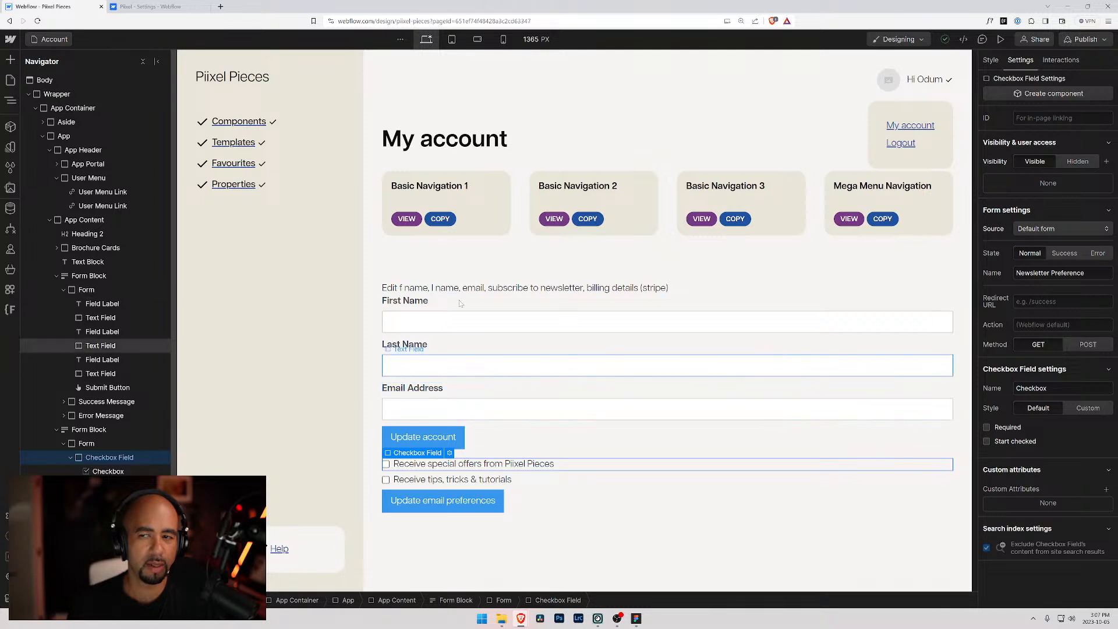
- Duplicate the "My account" link in the User Menu and change the copy's text to "Billing"
click(883, 134)
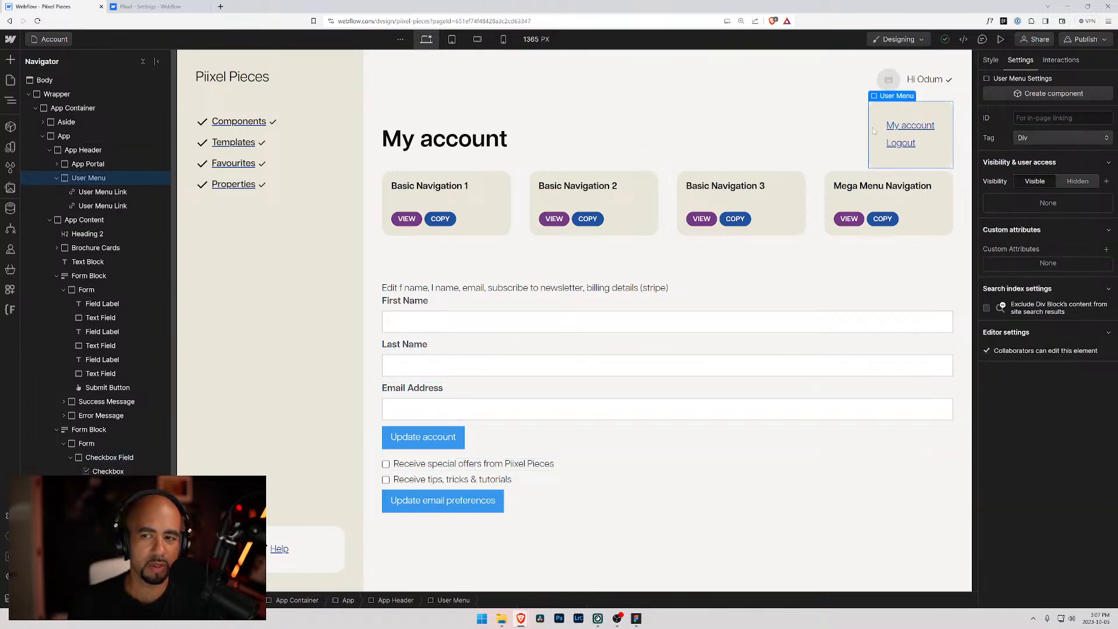
click(88, 193)
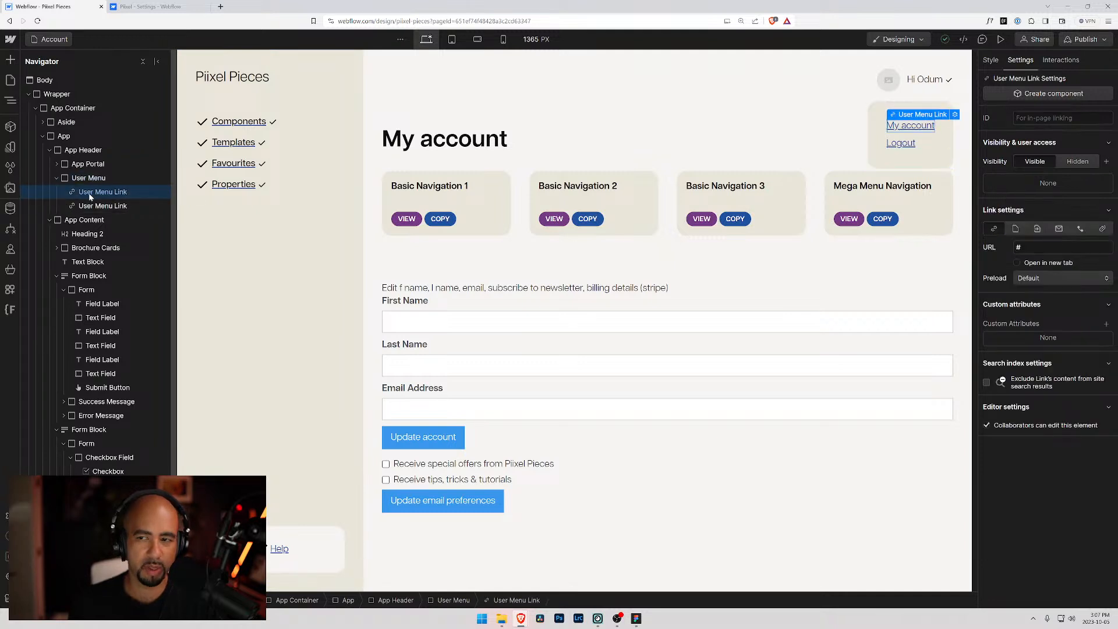
key(ctrl+d)
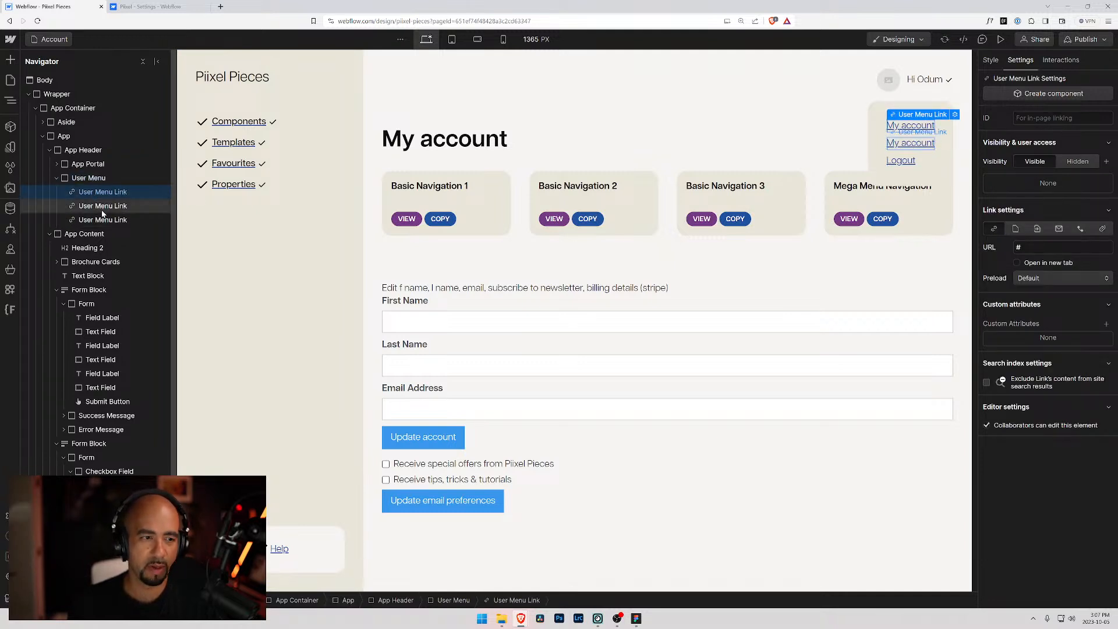
double_click(910, 143)
text(B)
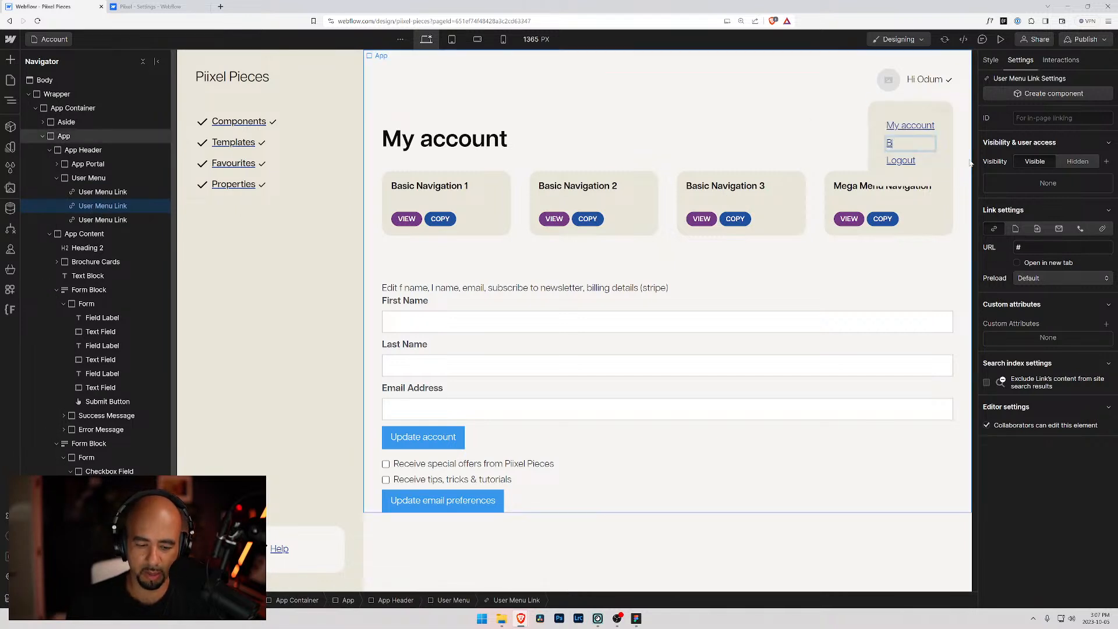
text(illing)
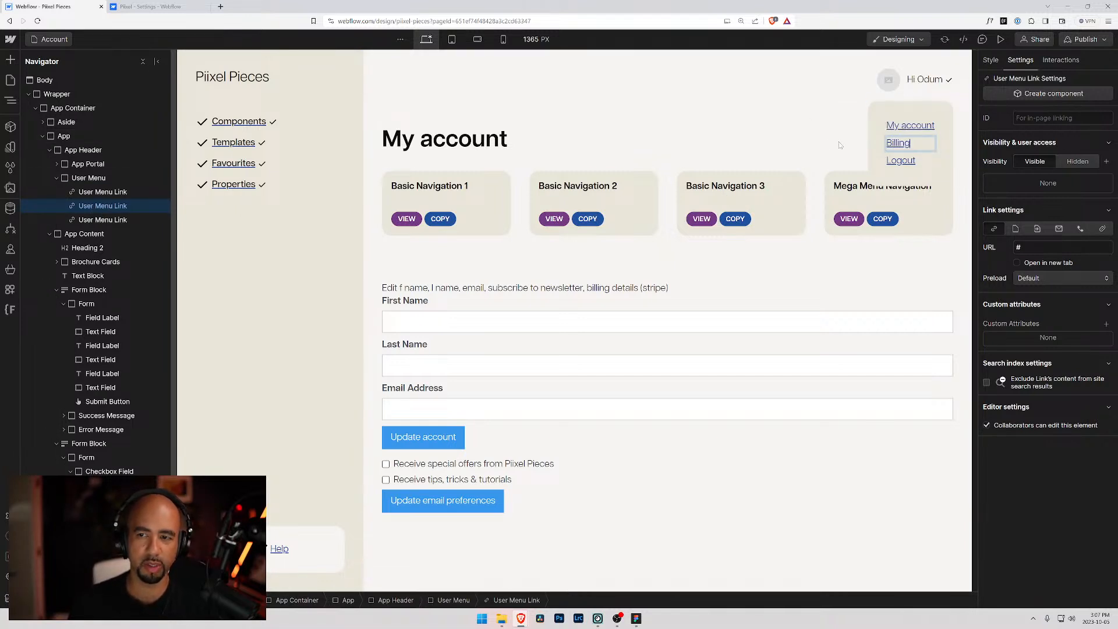
click(896, 148)
click(796, 128)
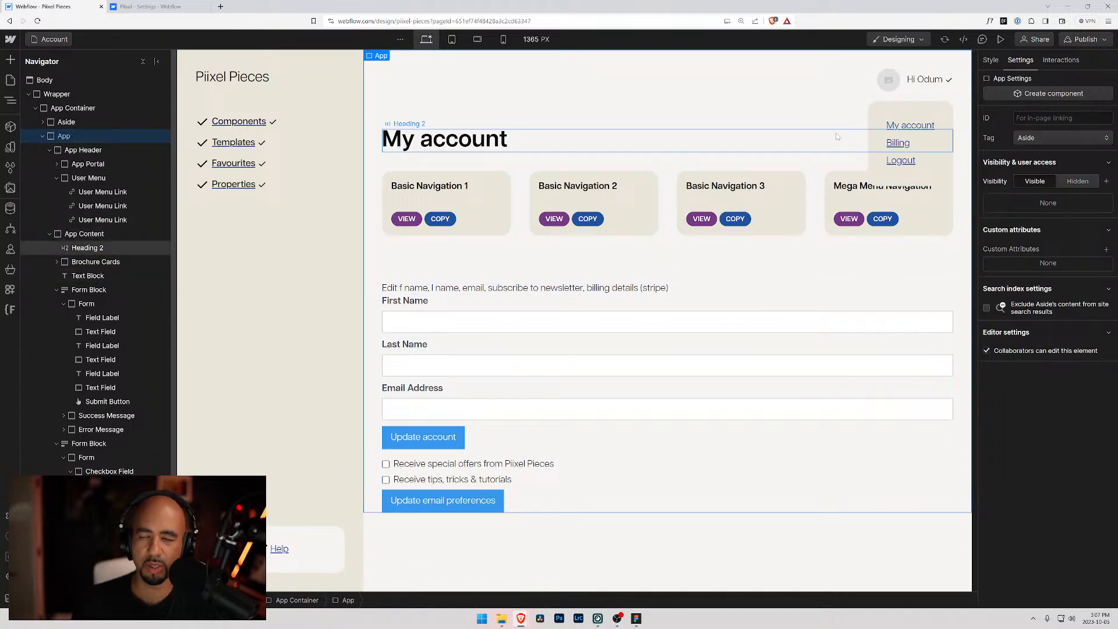
- Delete the Brochure Cards block and the placeholder text block beneath the "My account" heading
click(524, 202)
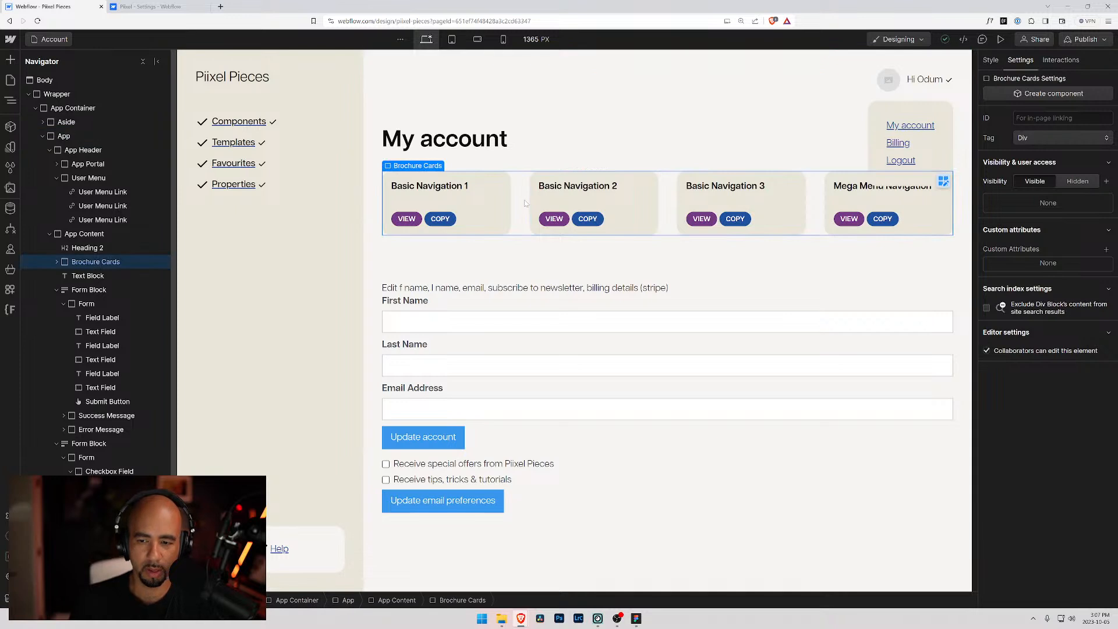
key(Delete)
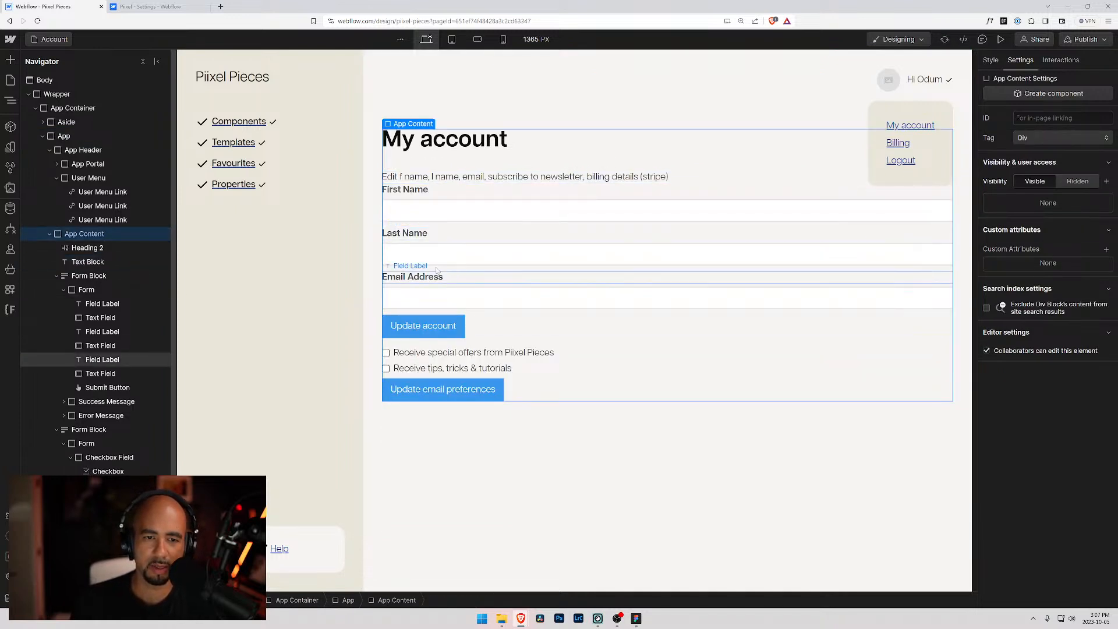
click(423, 177)
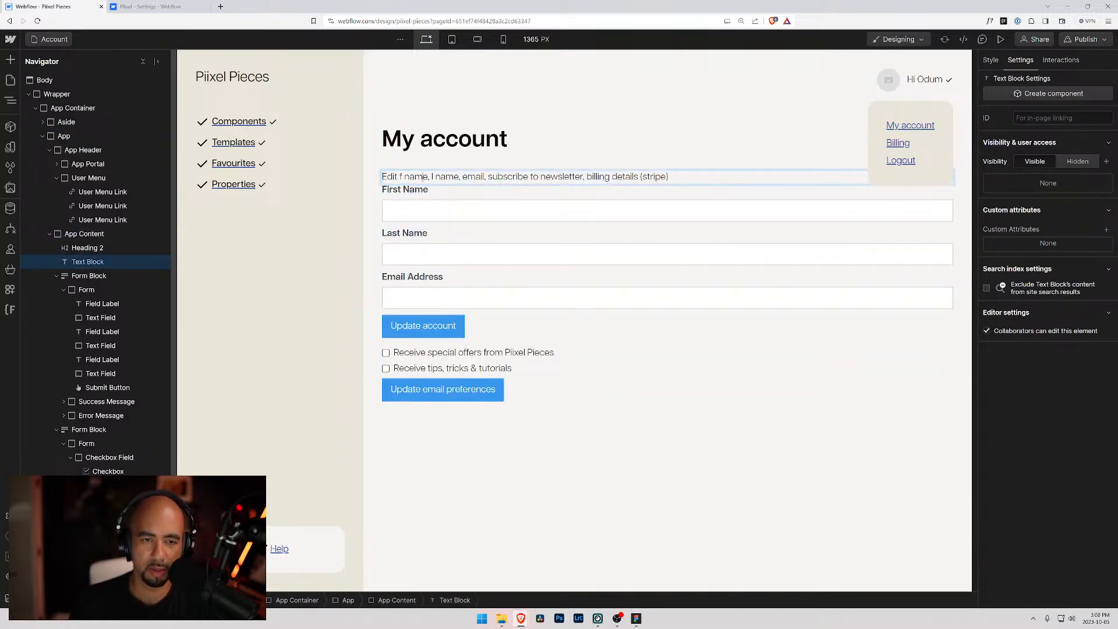
key(Delete)
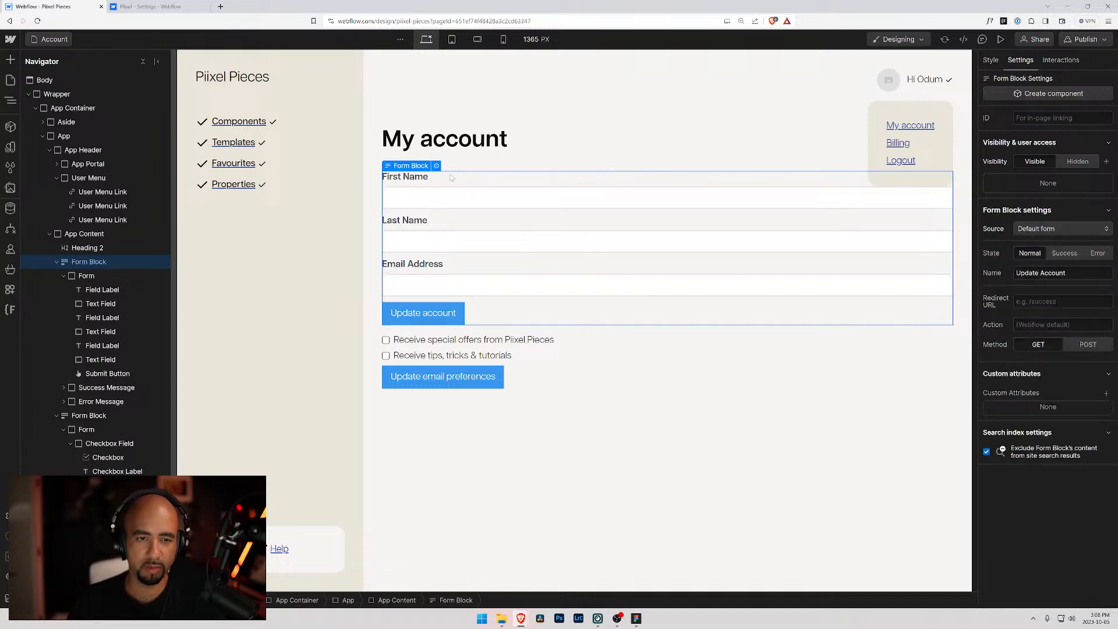
- Add a div block to App Content directly below the "My account" heading and open its class selector
click(55, 263)
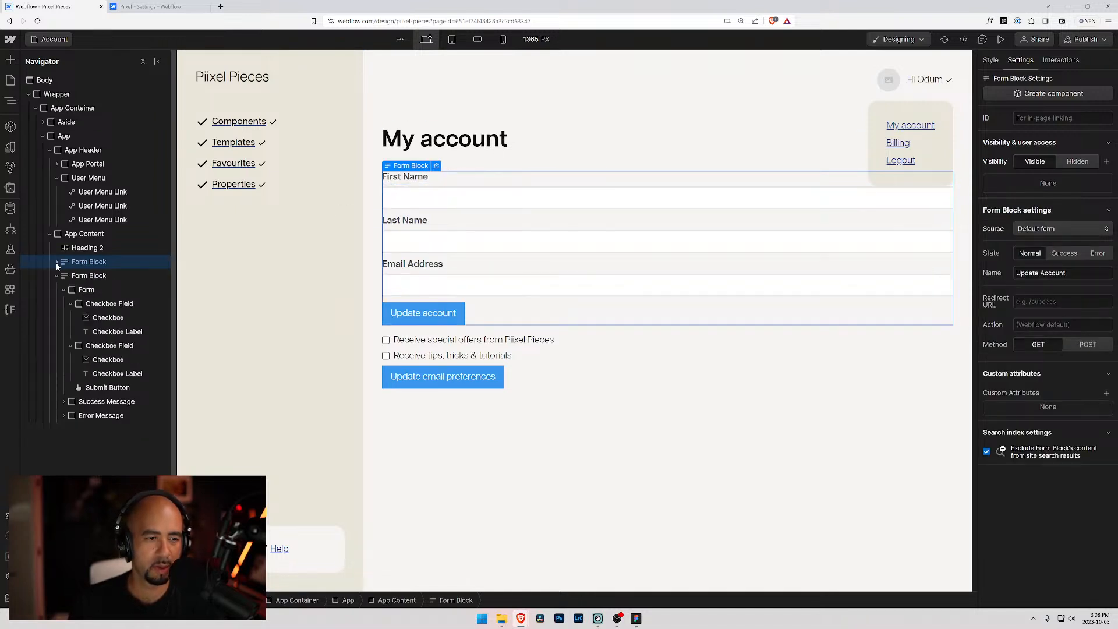
click(57, 277)
click(82, 234)
click(91, 247)
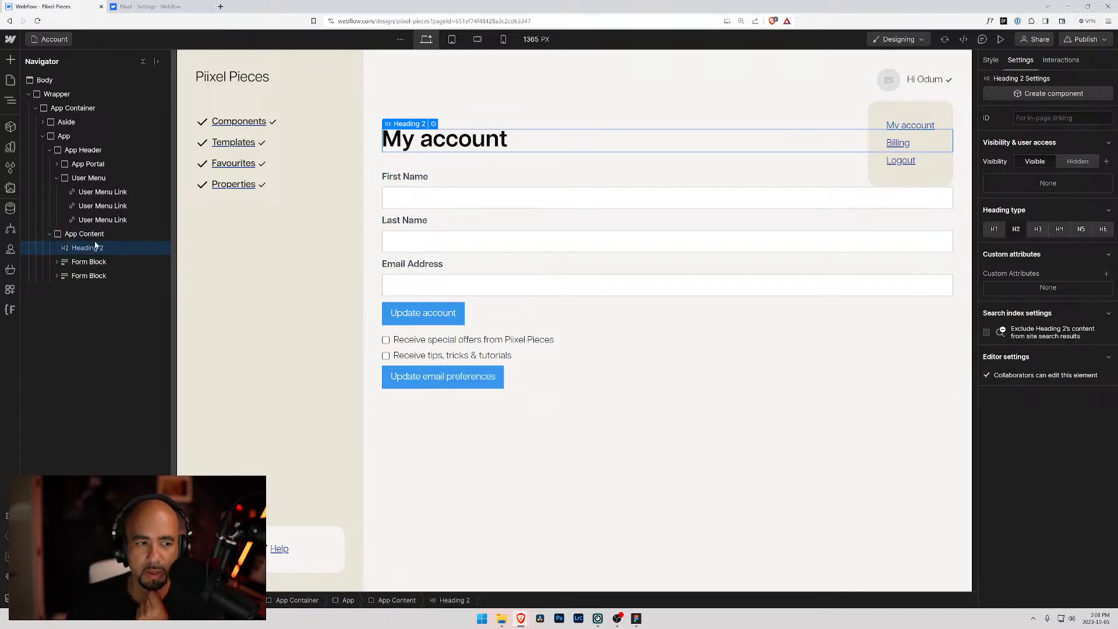
click(91, 239)
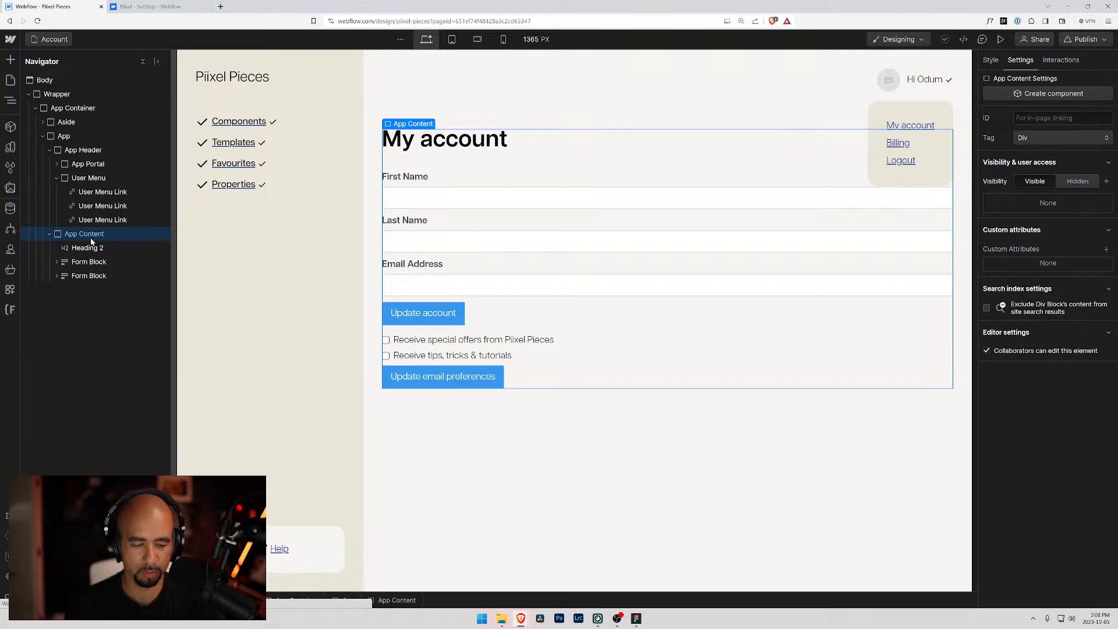
key(ctrl+e)
text(div)
key(Return)
drag(83, 288, 82, 255)
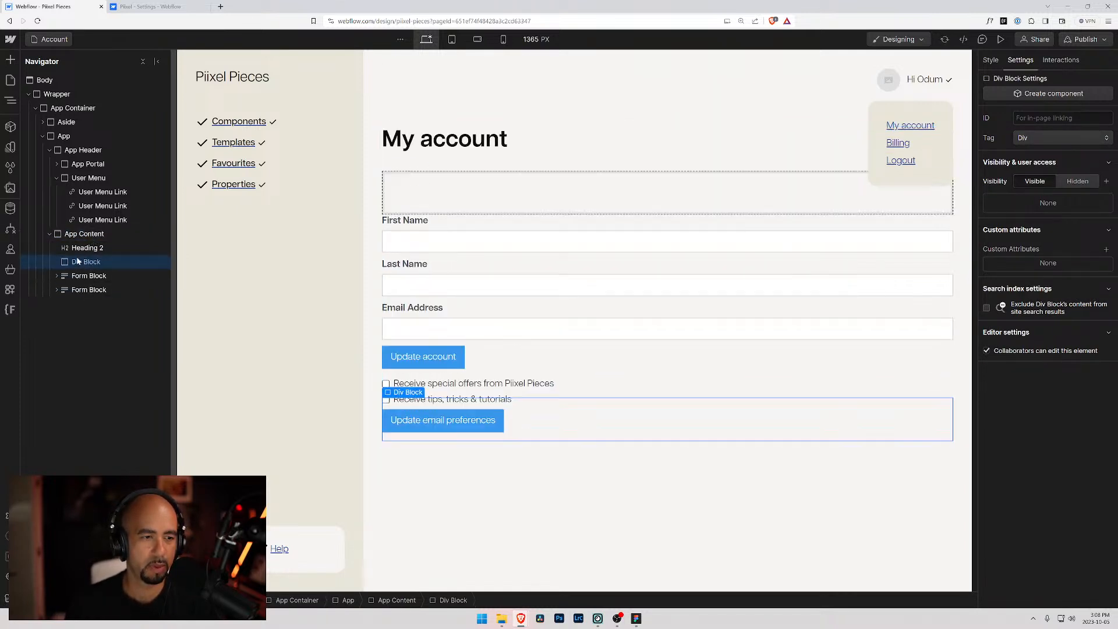
click(990, 60)
key(ctrl+Return)
text(2 Colum)
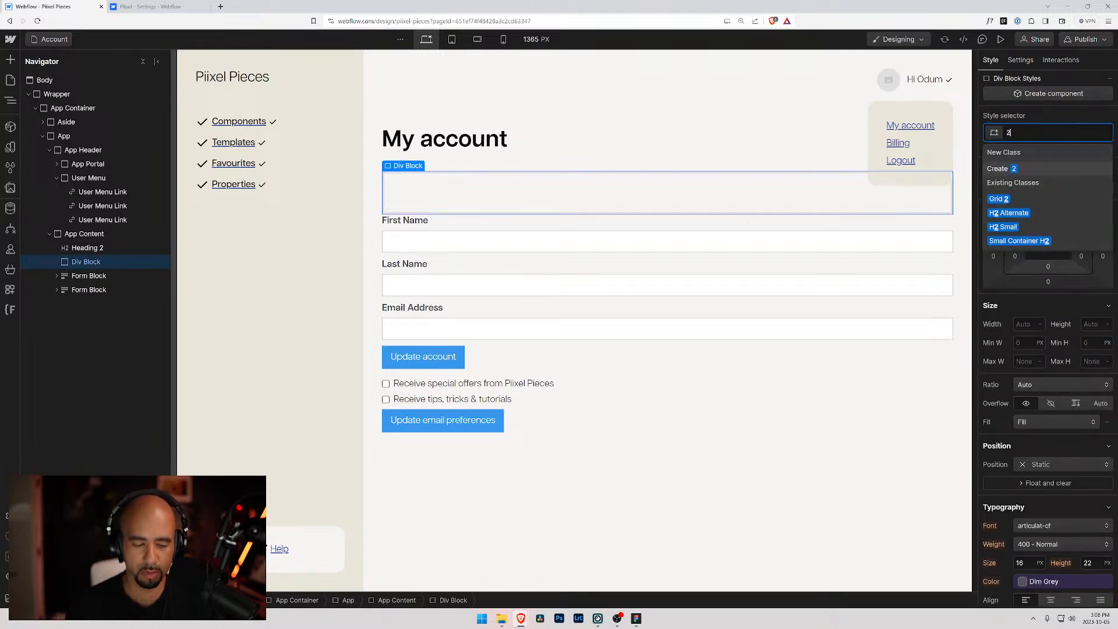
key(BackSpace)
key(BackSpace)
key(BackSpace)
key(BackSpace)
key(BackSpace)
key(BackSpace)
key(BackSpace)
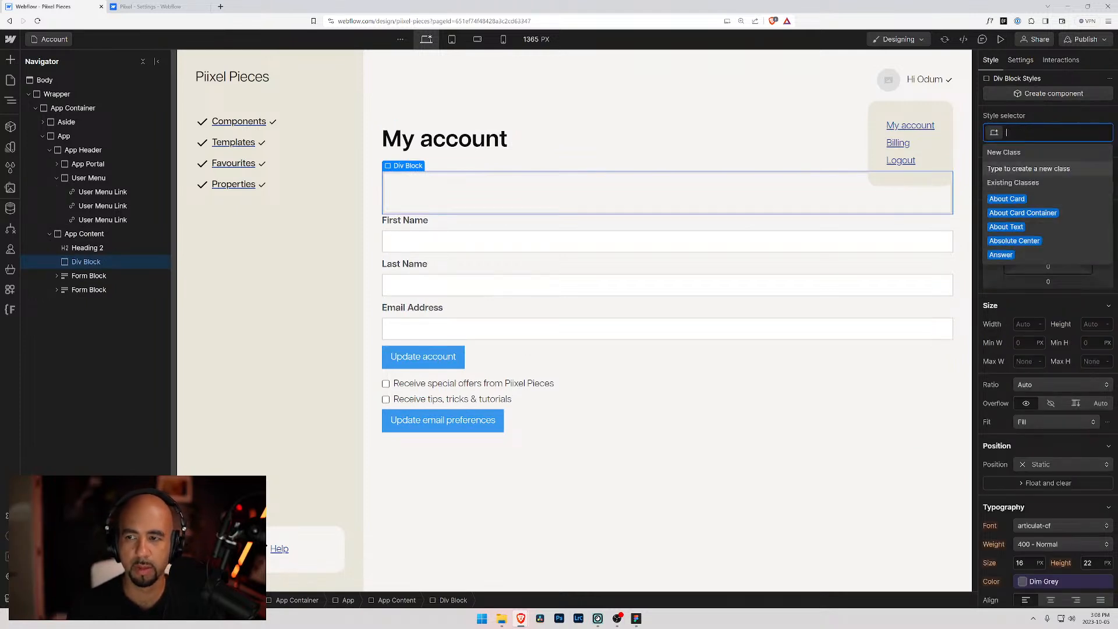
- Apply the existing Grid 2 class to the new div block and move both form blocks into it
text(Grid)
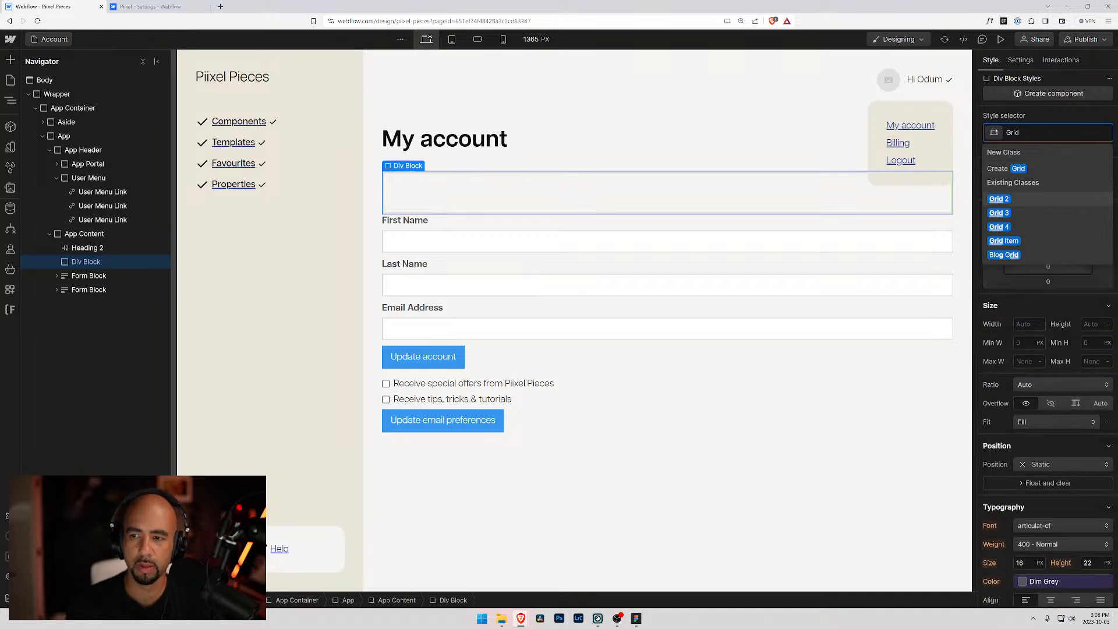
key(Return)
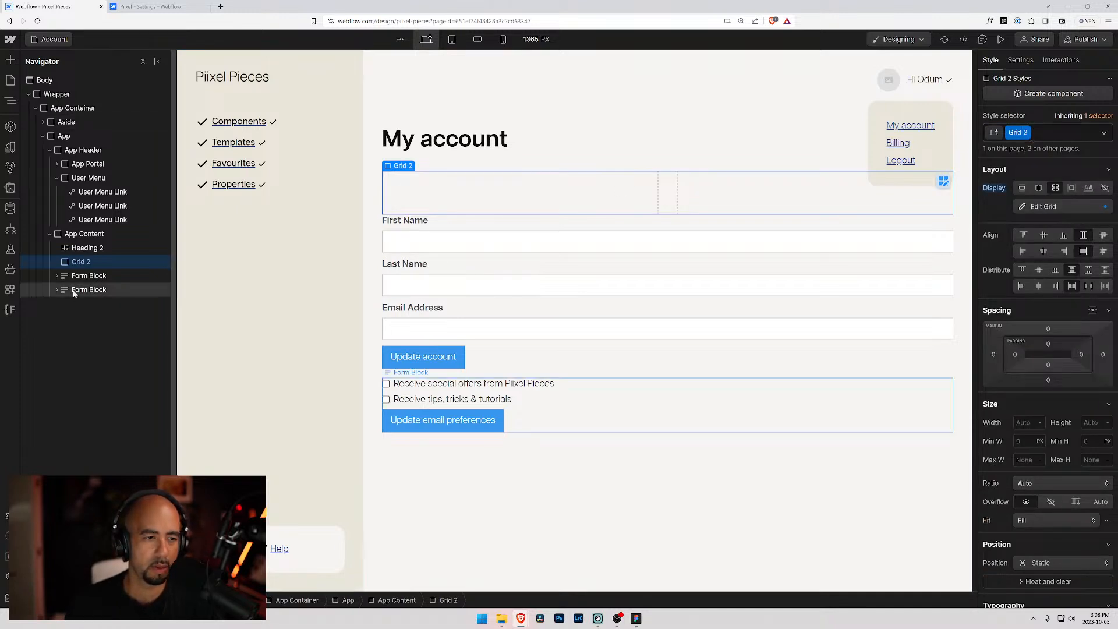
drag(66, 284, 70, 273)
click(665, 419)
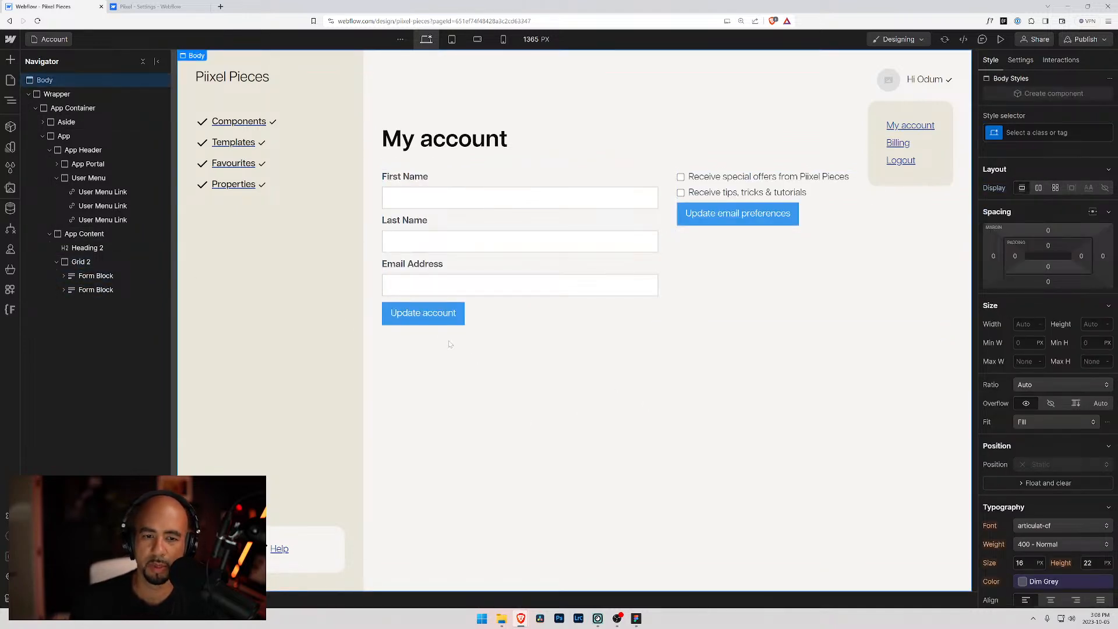
- Apply the existing Button class to the "Update account" submit button
click(427, 314)
key(ctrl+Return)
text(B)
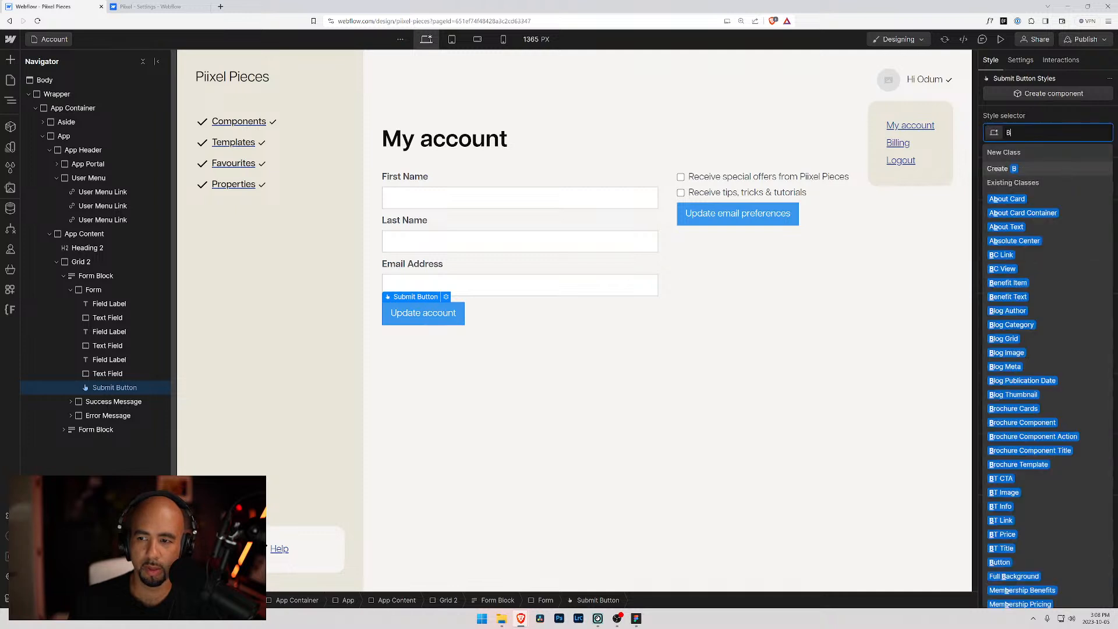
text(utto)
key(Return)
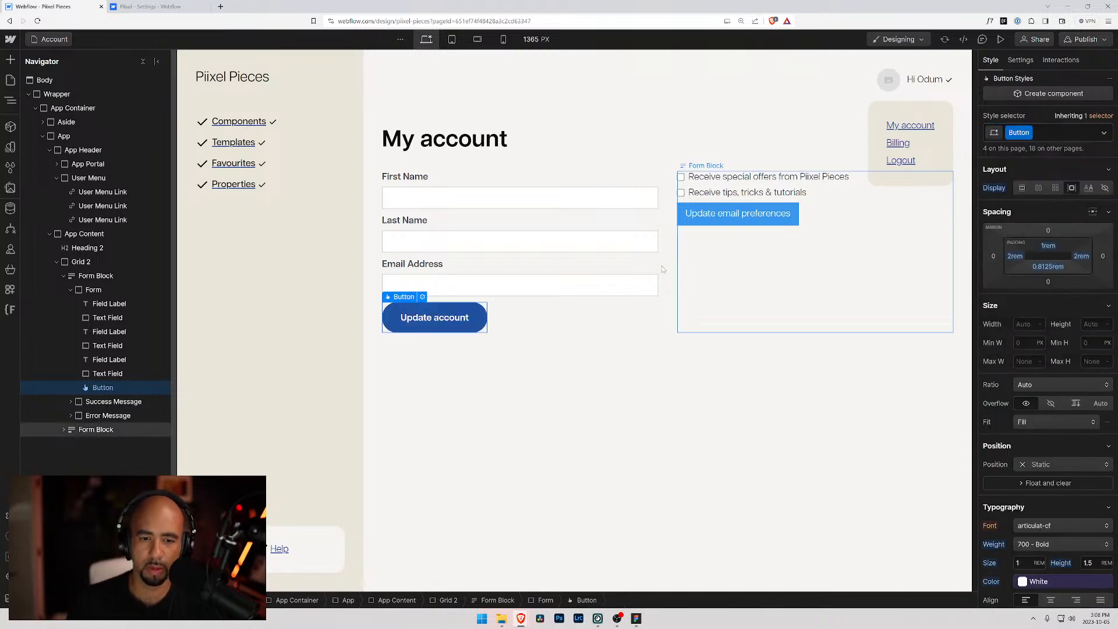
- Apply the existing Button class to the "Update email preferences" submit button
click(727, 217)
key(ctrl+Return)
text(Butt)
key(Return)
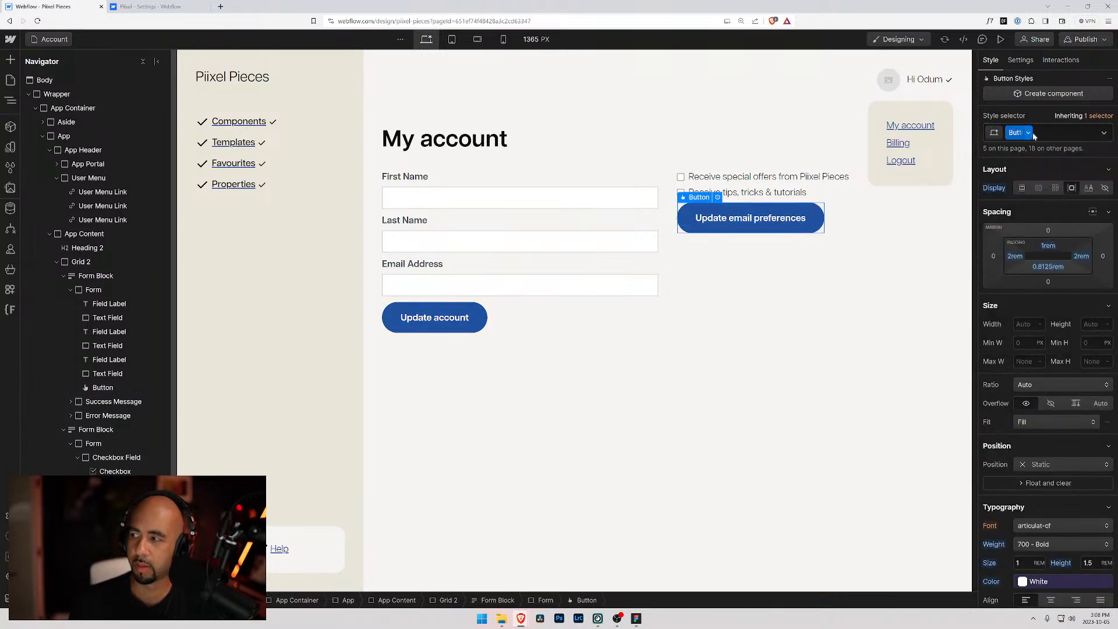
click(637, 320)
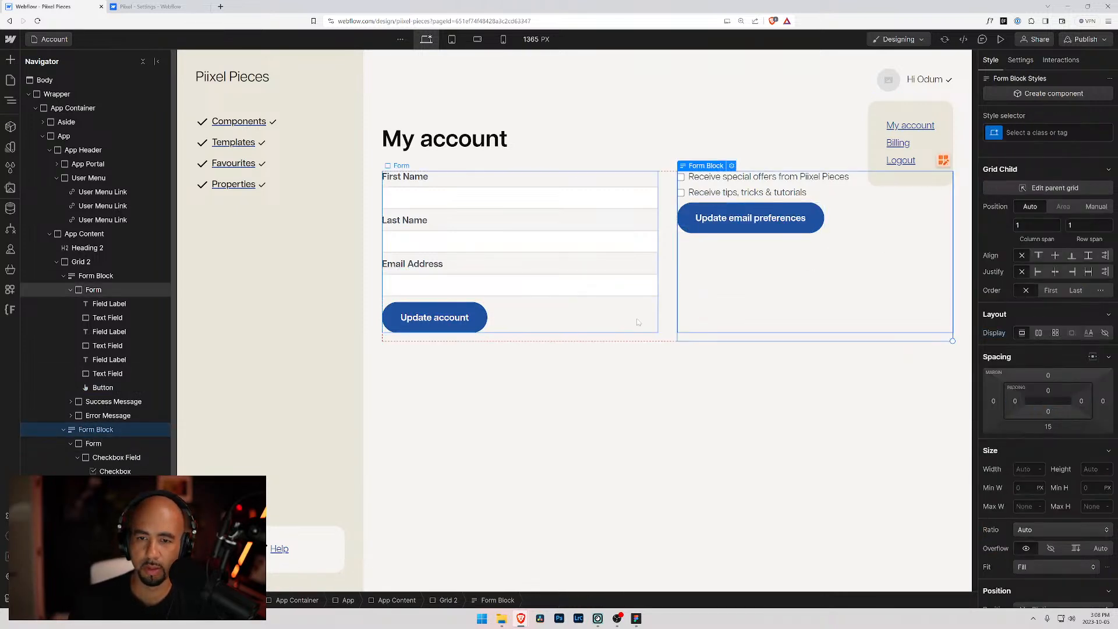
click(727, 363)
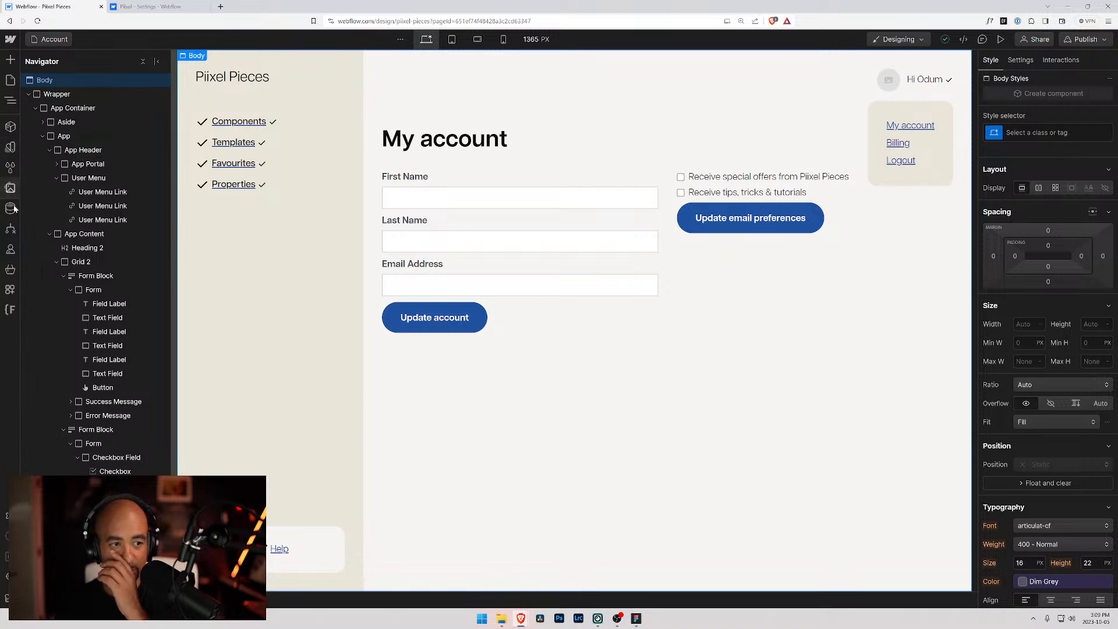
- Open the list of Logic flows for the site
click(9, 229)
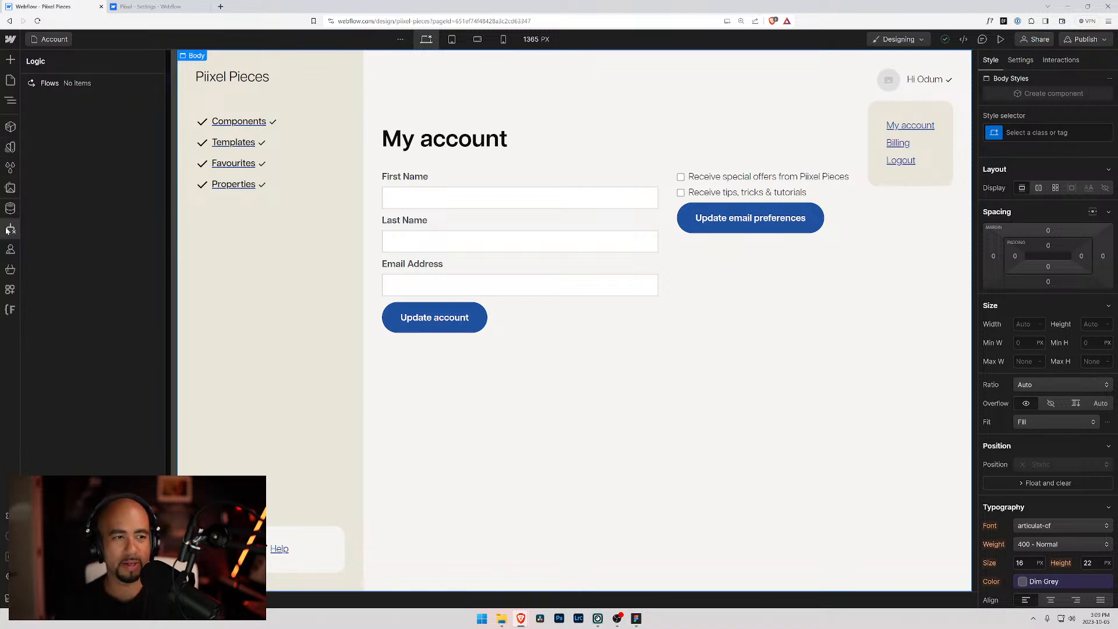
click(62, 85)
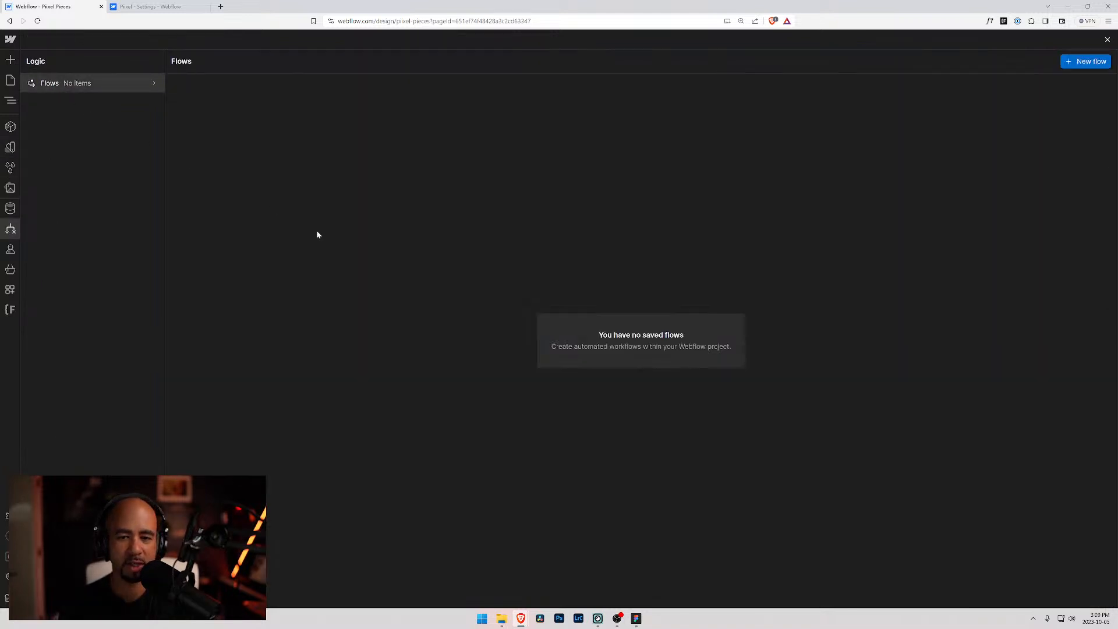
click(1084, 61)
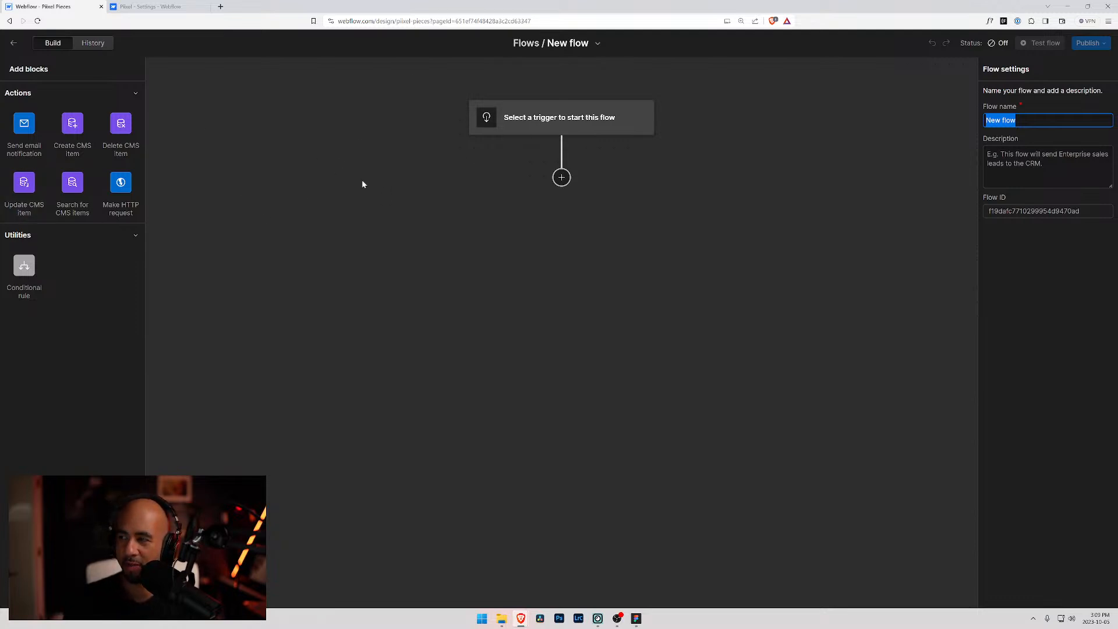
click(692, 87)
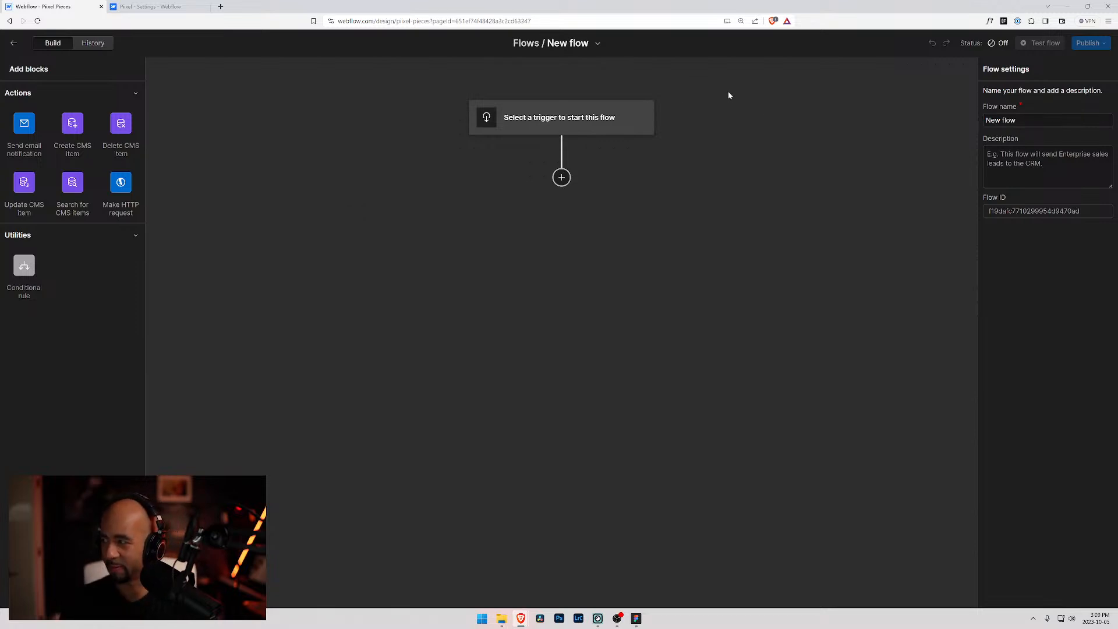
click(15, 43)
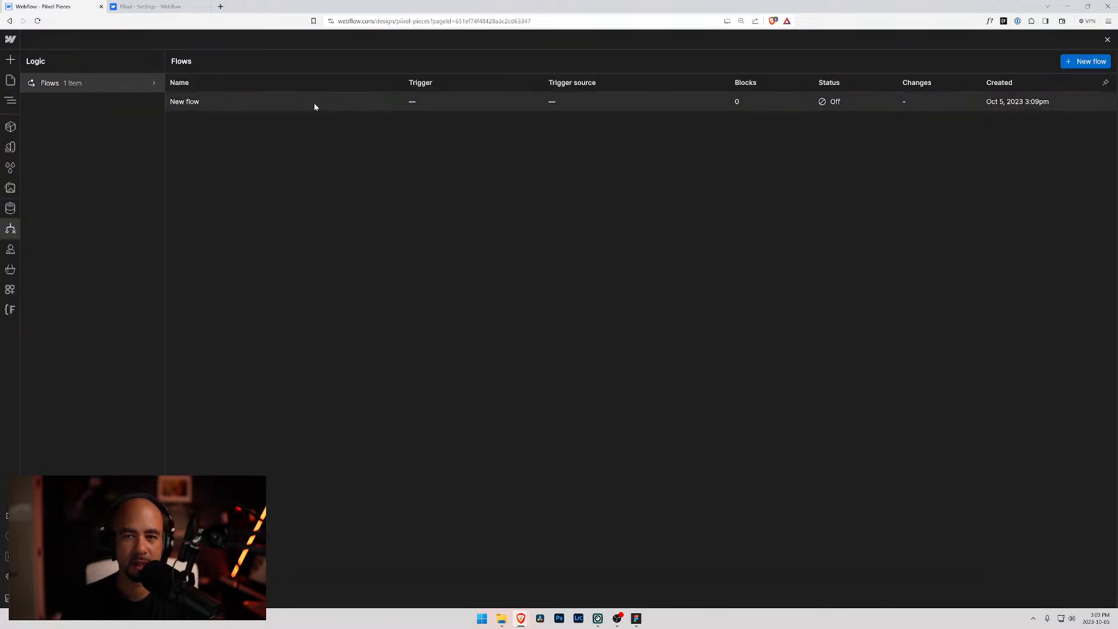
right_click(907, 102)
click(852, 102)
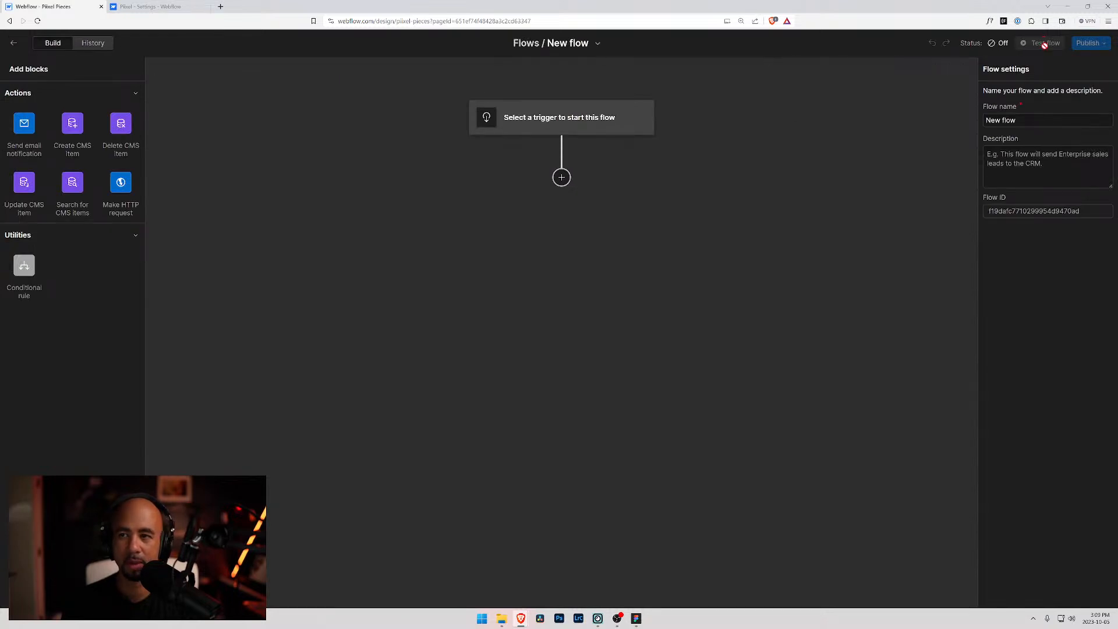
click(599, 43)
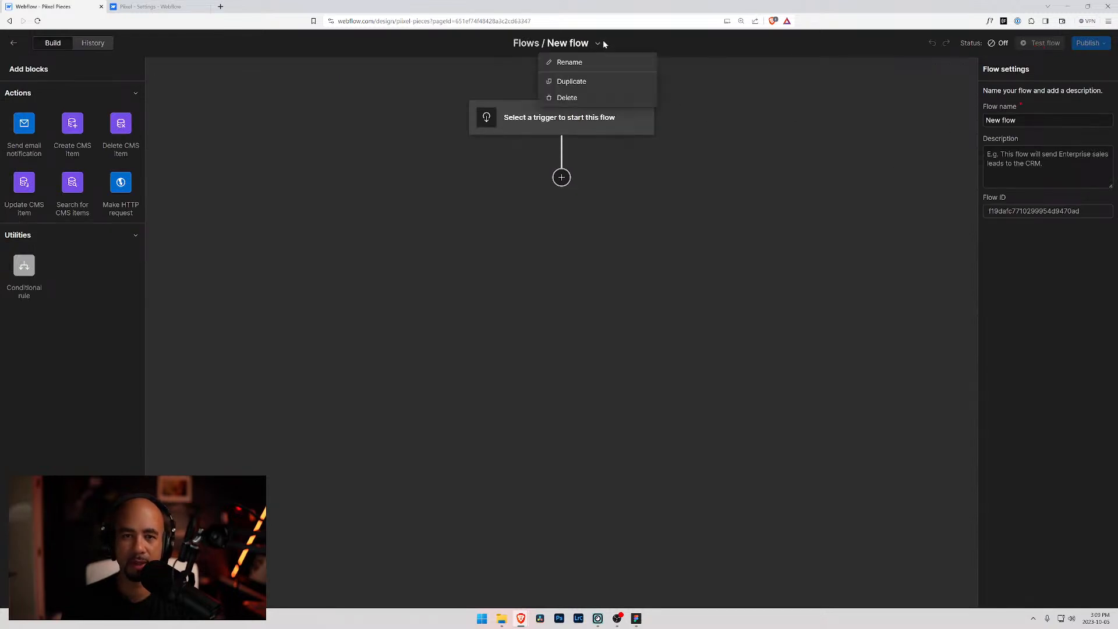
click(571, 99)
click(669, 350)
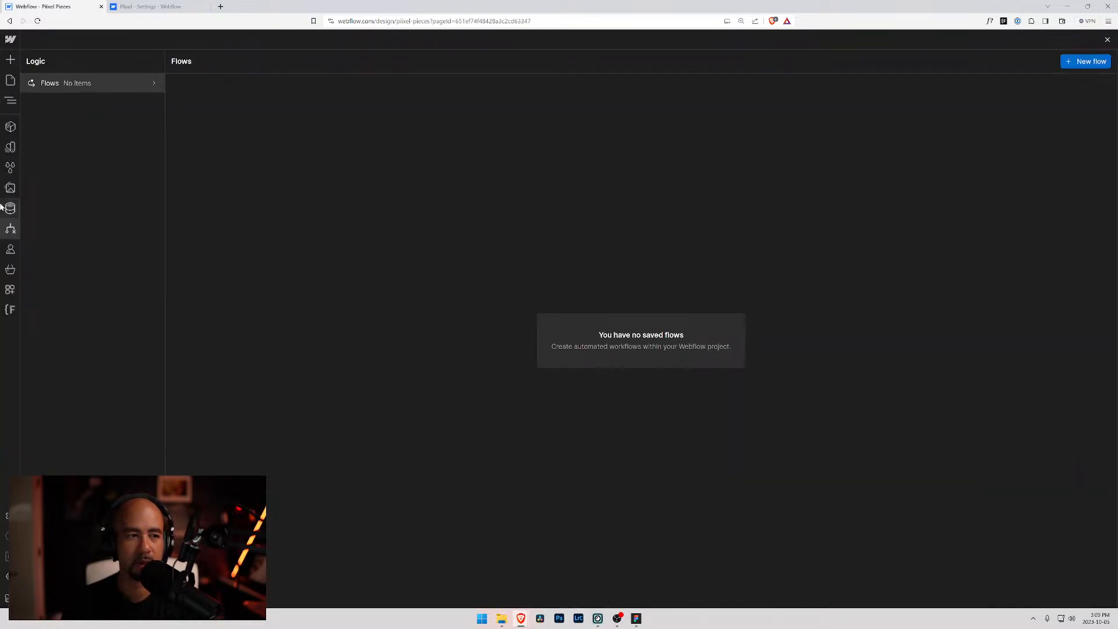
- Check the user menu on the Dashboard page against the Account page's version, then return to the Account page
click(11, 100)
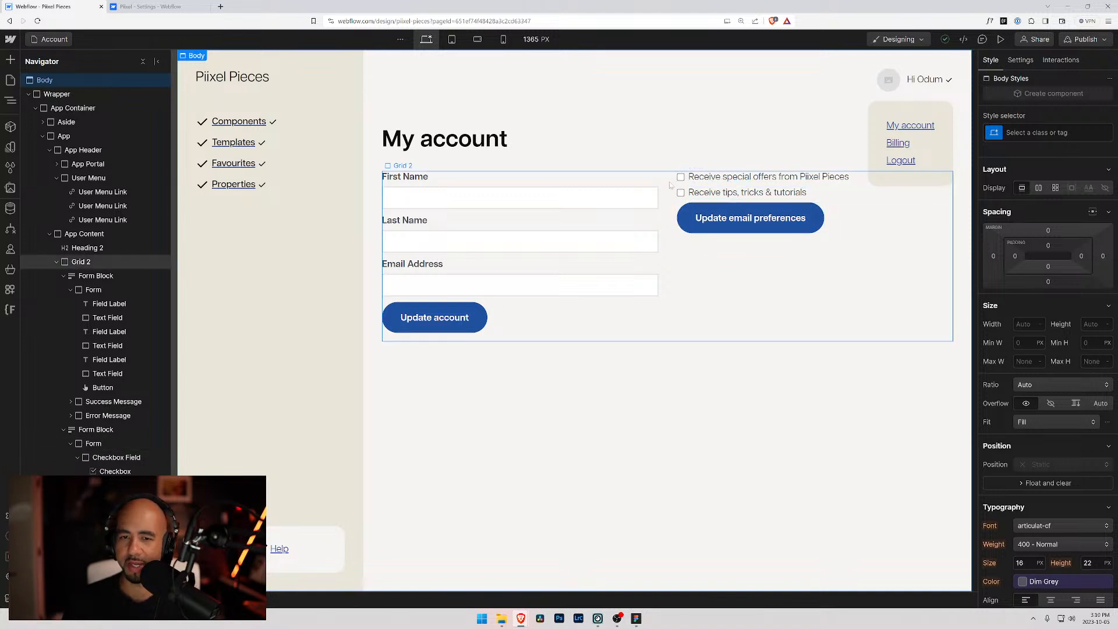
click(684, 205)
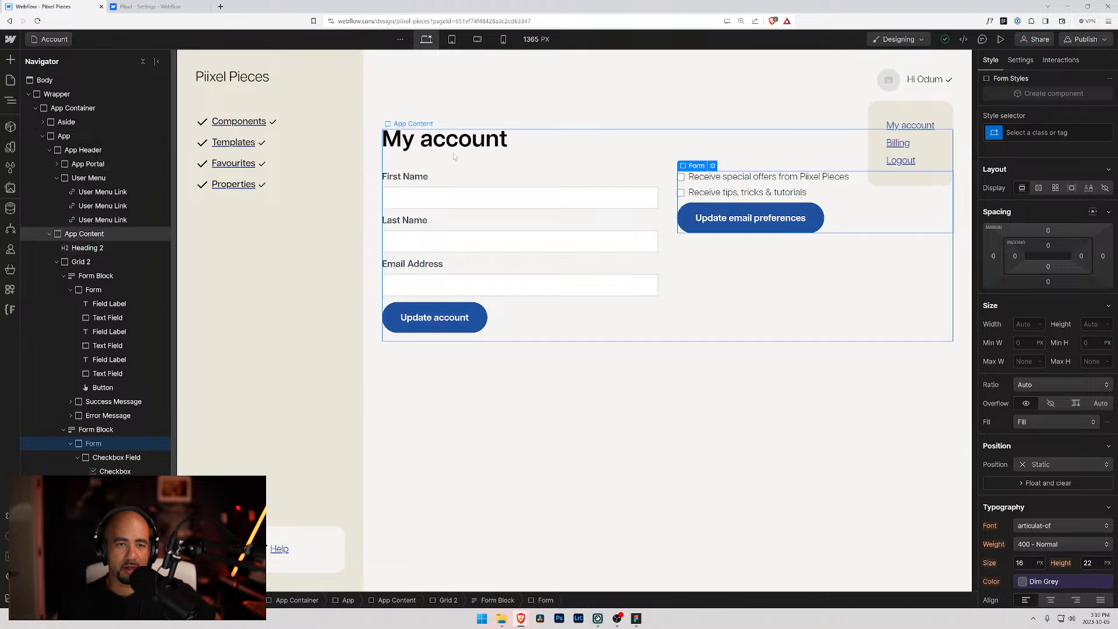
click(49, 234)
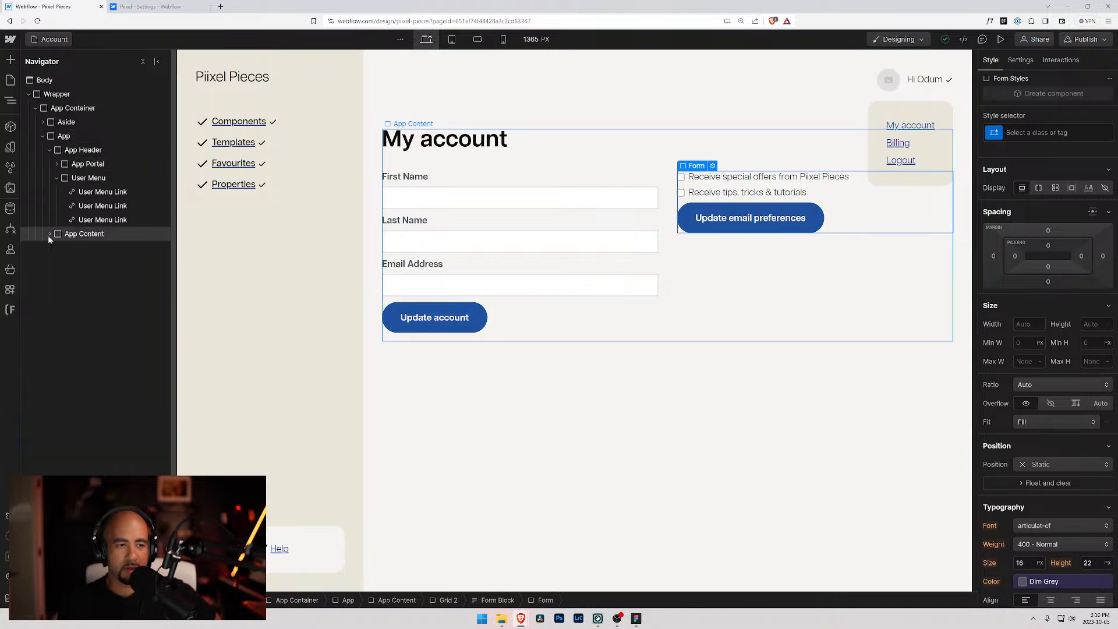
click(48, 36)
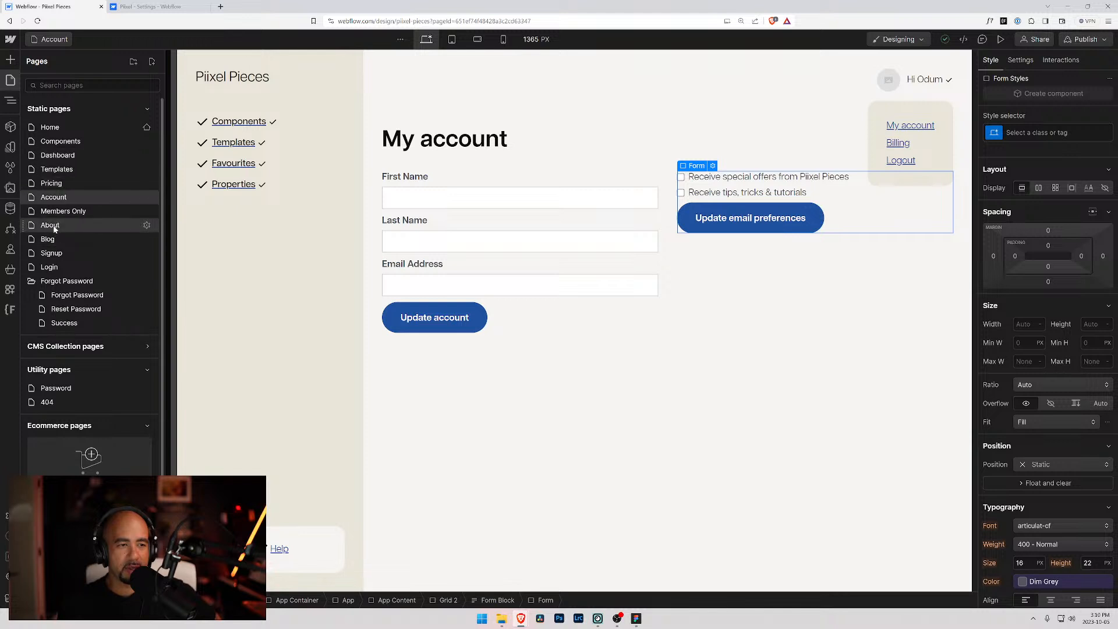
click(58, 156)
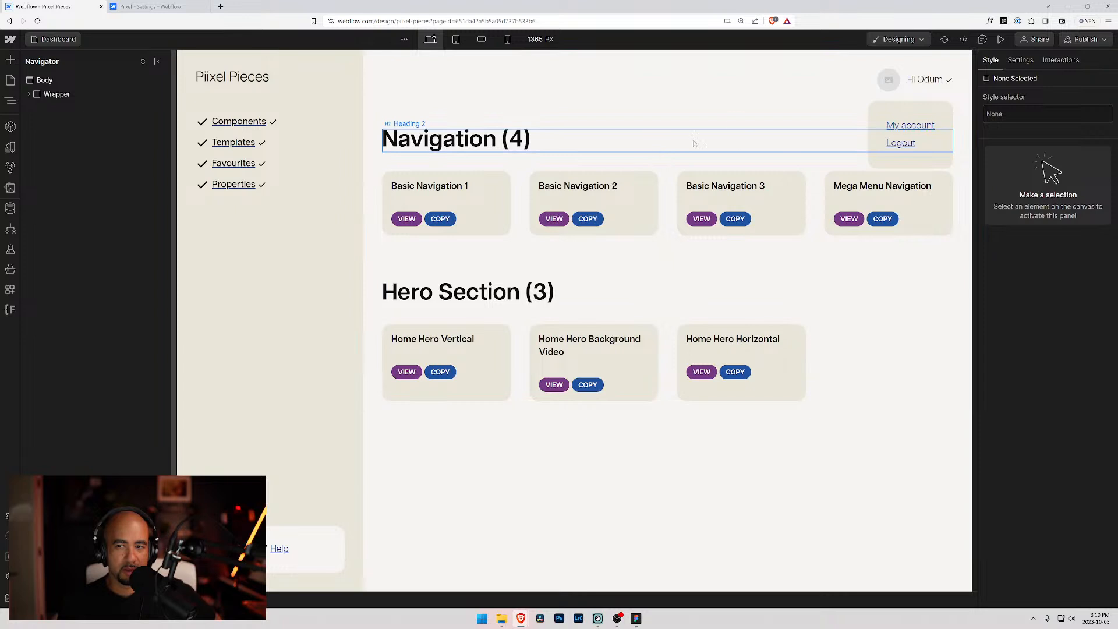
click(886, 113)
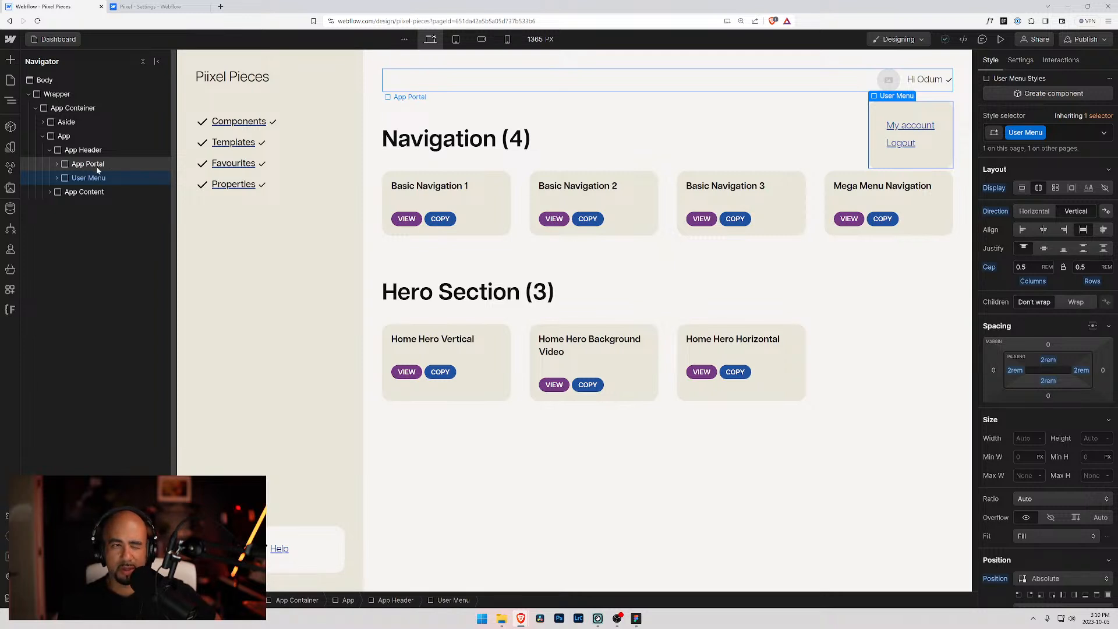
key(p)
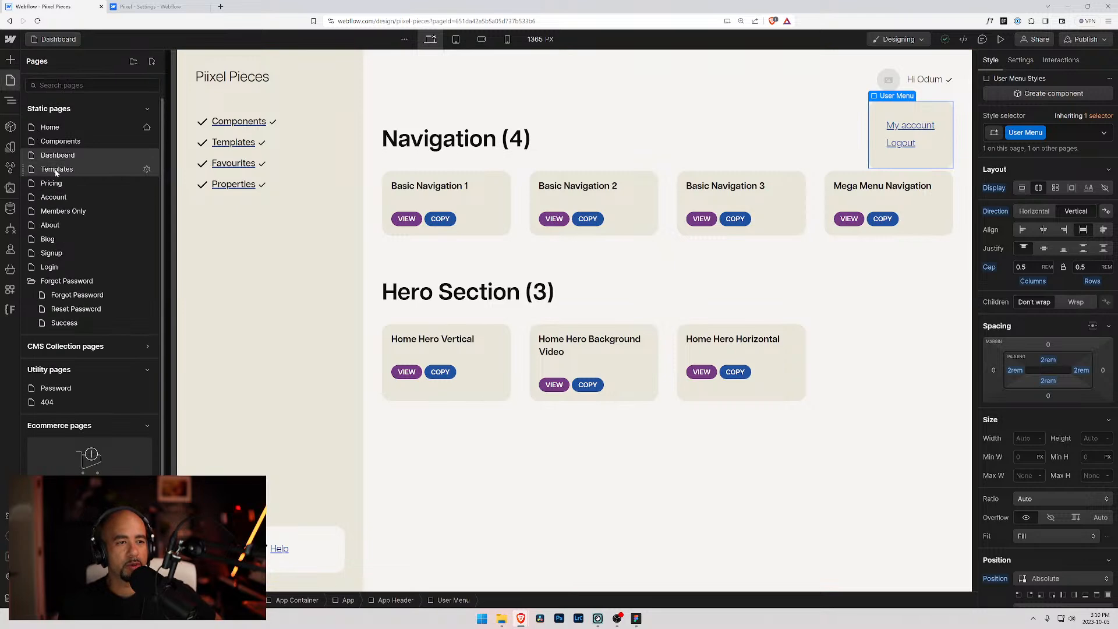
click(60, 199)
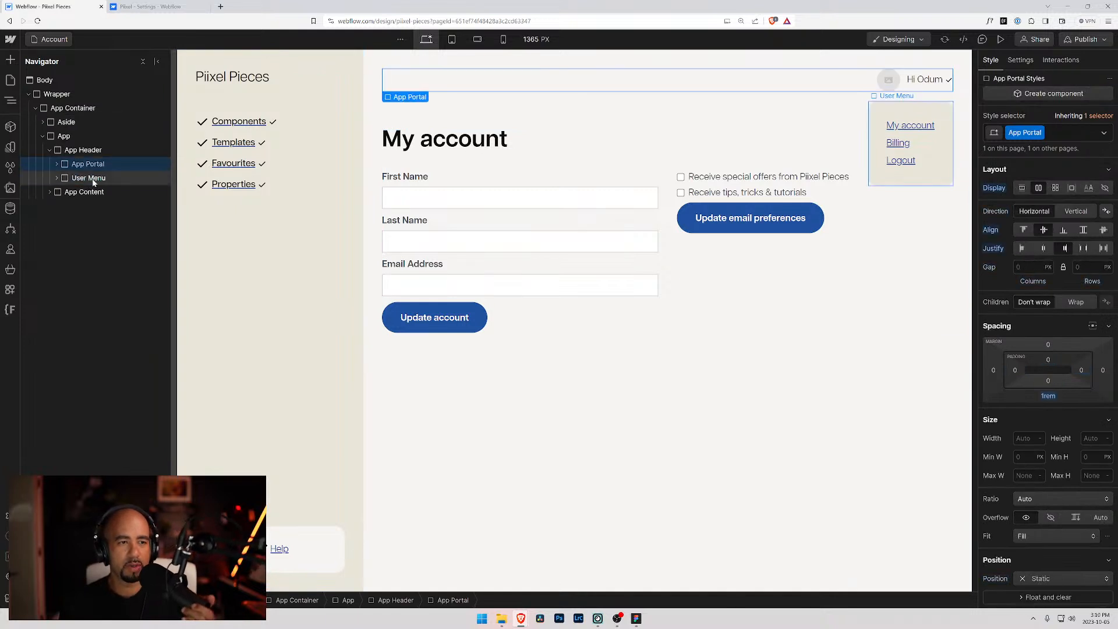
- Turn the Account page's User Menu block into a reusable component named "User Menu"
click(9, 60)
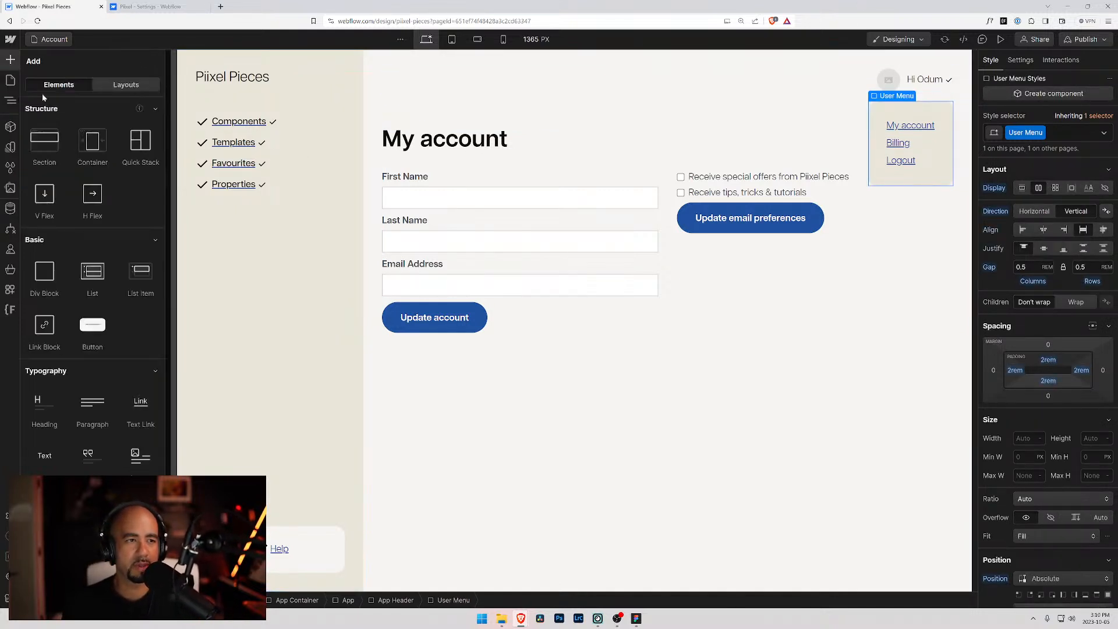
click(10, 127)
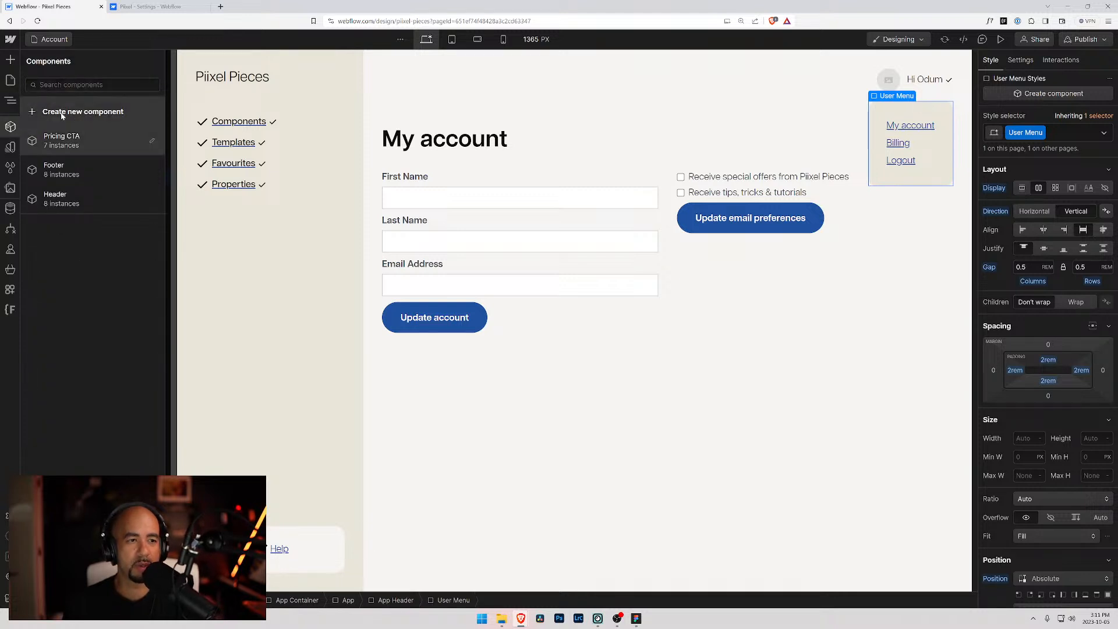
click(61, 114)
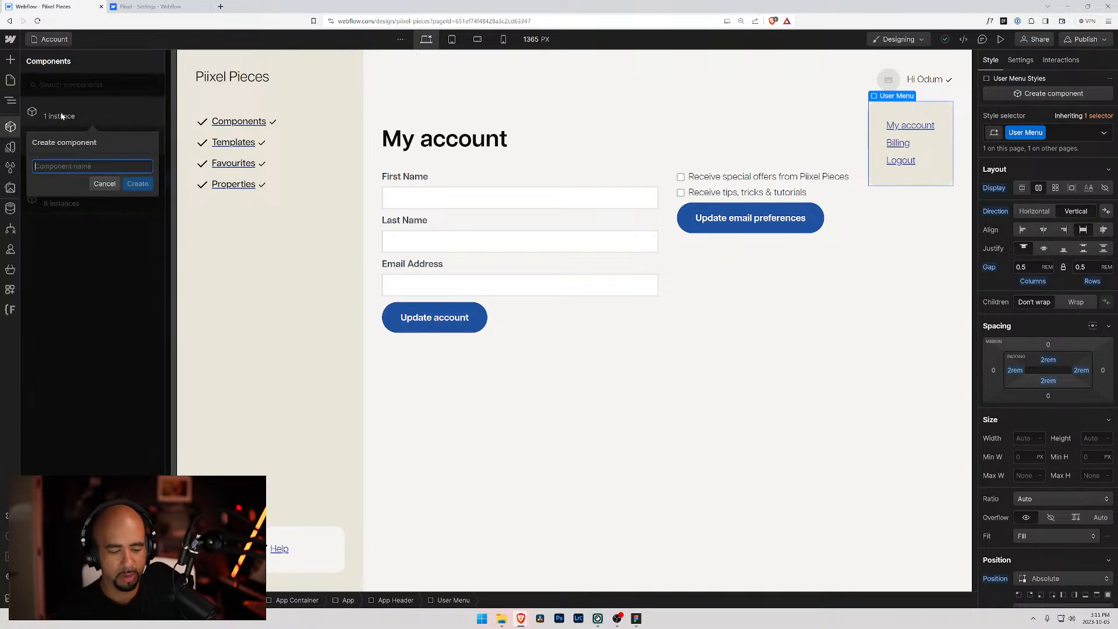
text(User Menu)
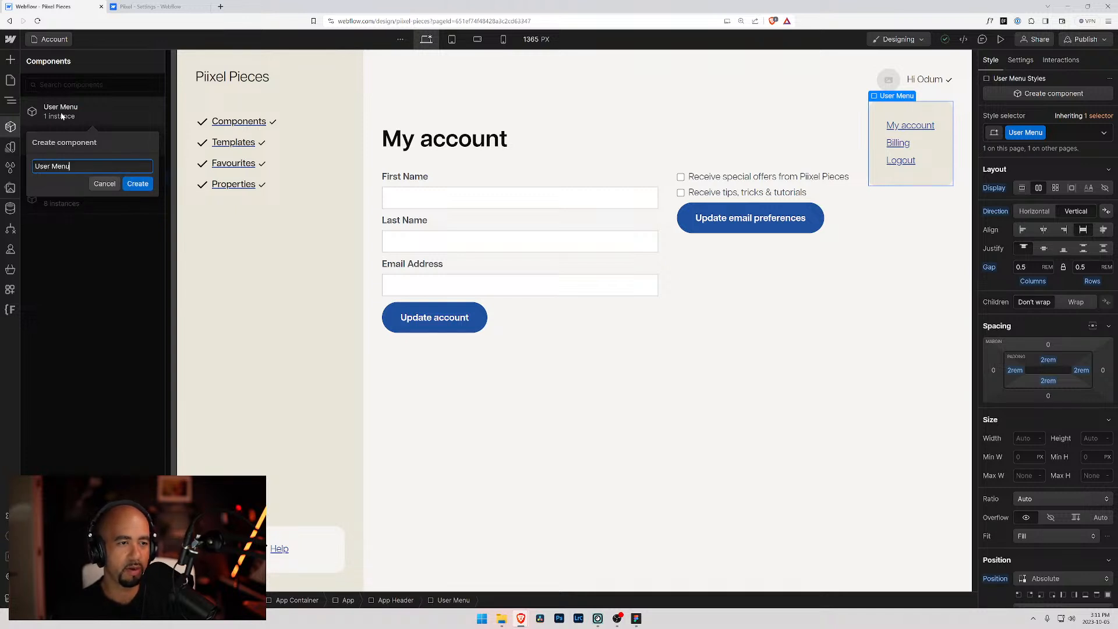
key(Return)
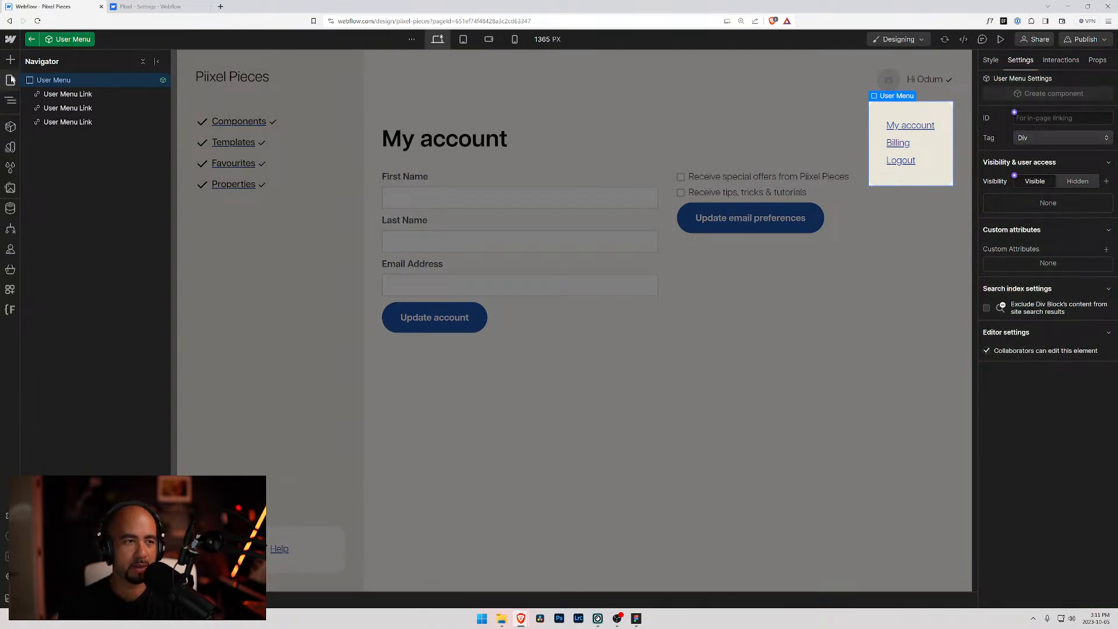
- Open the Dashboard page and delete the old User Menu block from its App Header
click(9, 81)
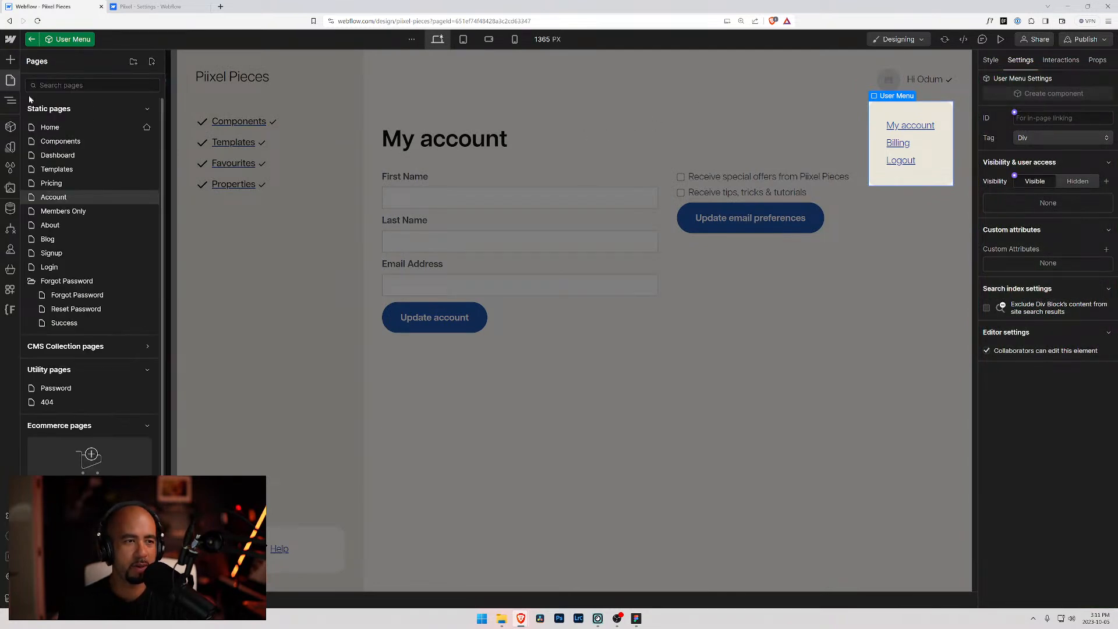
click(58, 156)
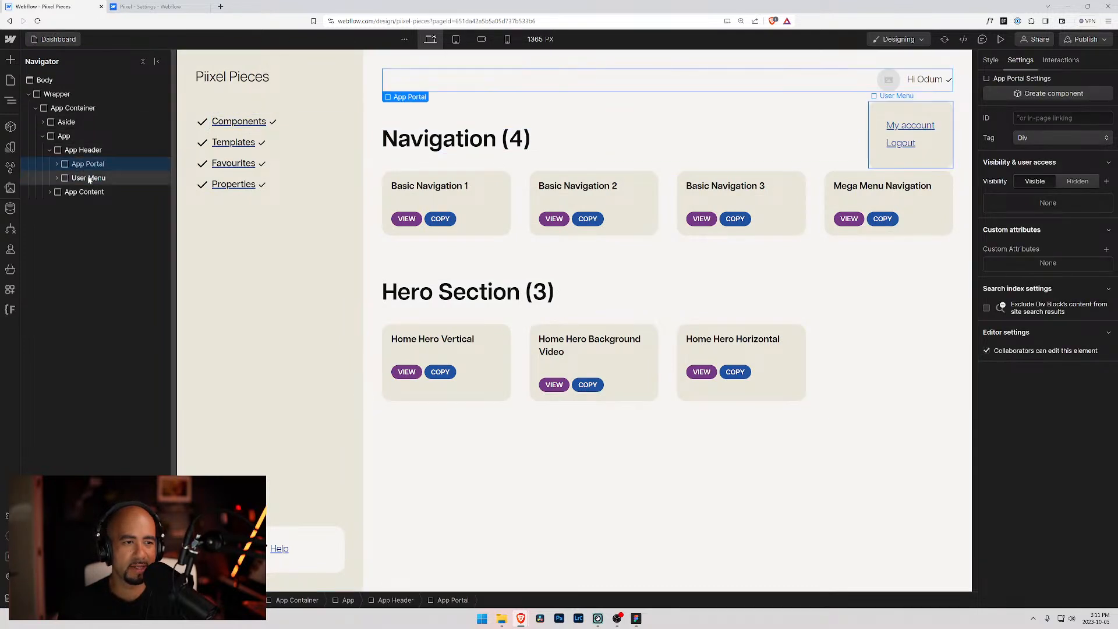
key(Delete)
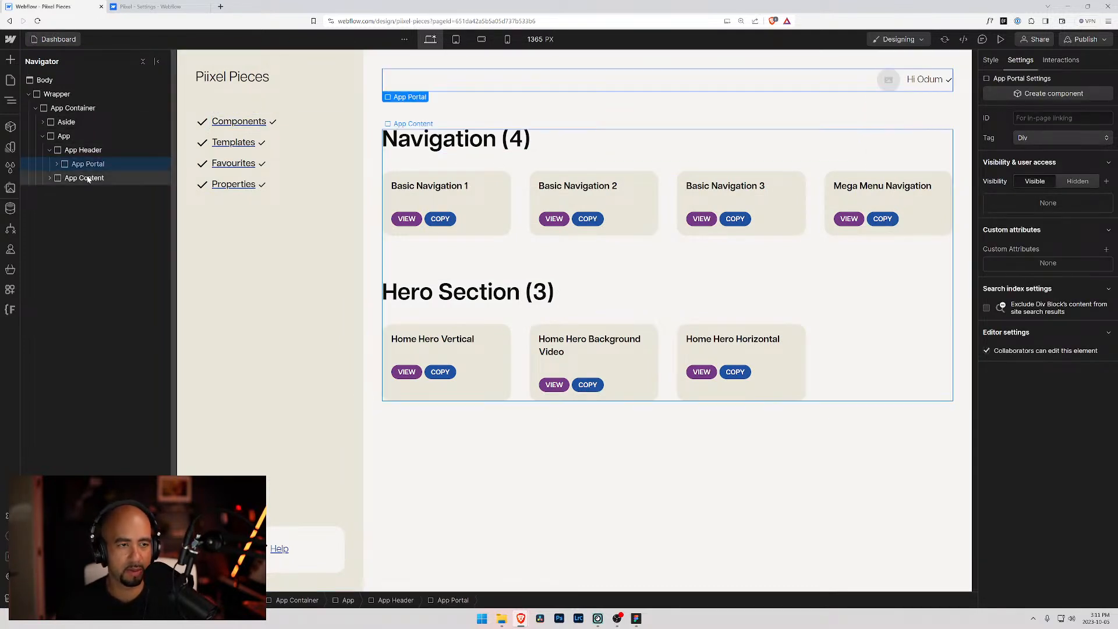
- Insert the User Menu component into the Dashboard page's App Header
click(61, 152)
key(ctrl+e)
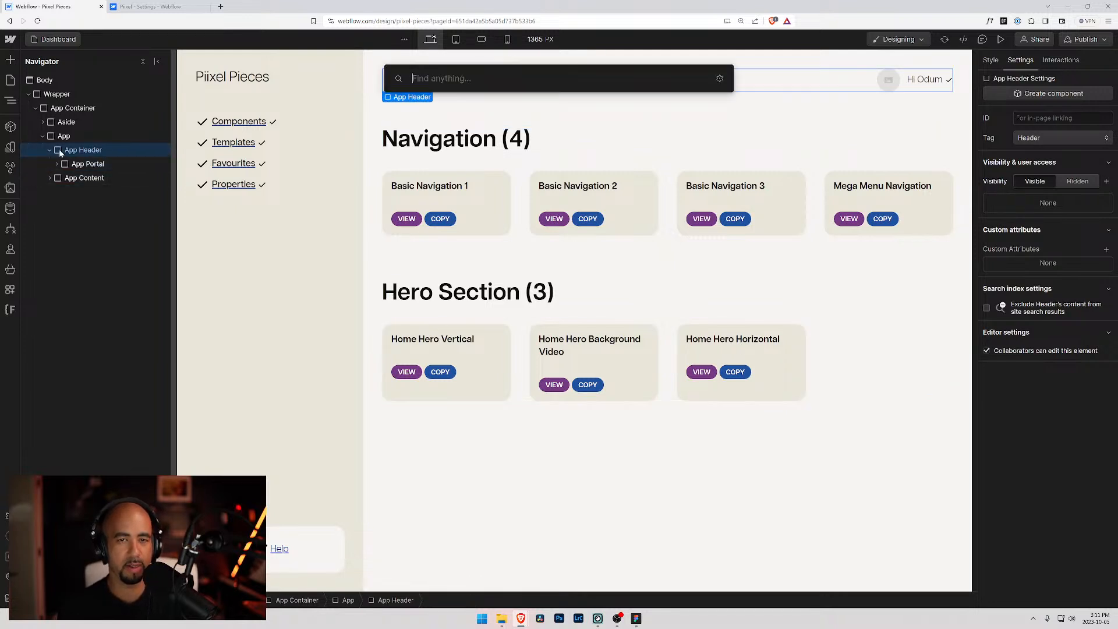
text(user)
key(Return)
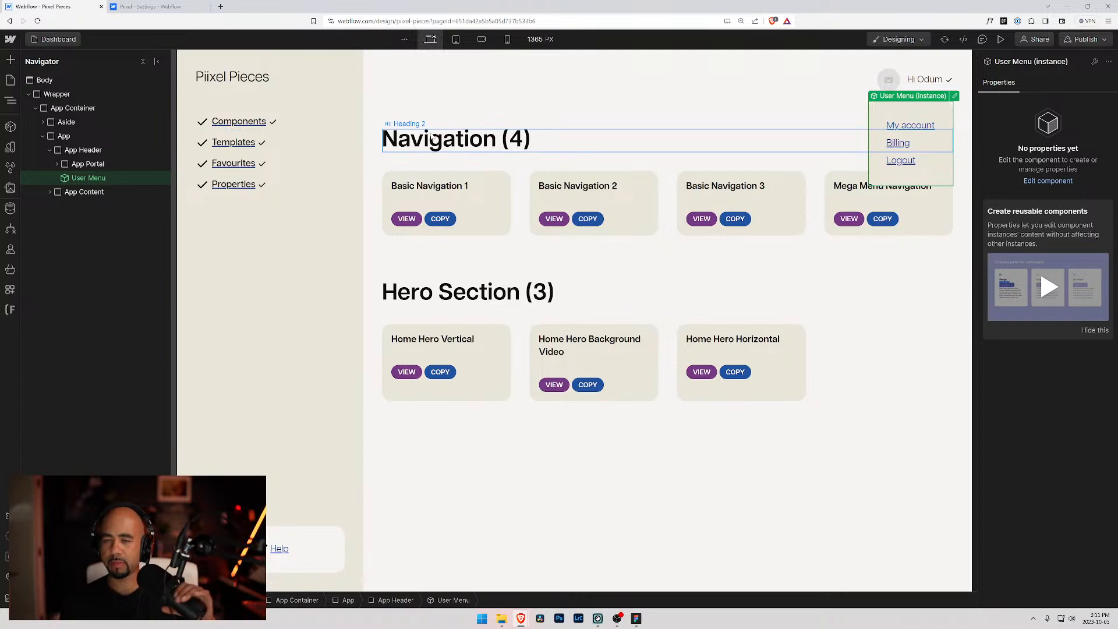
- Delete the User Menu component instance from the Dashboard page's App Header
click(41, 165)
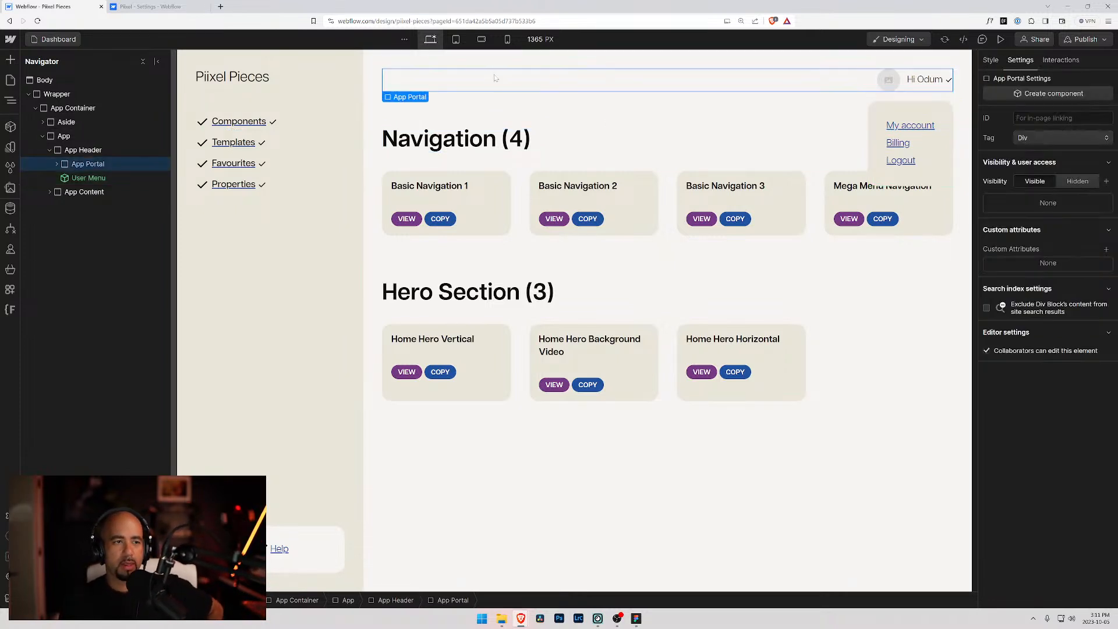
click(60, 150)
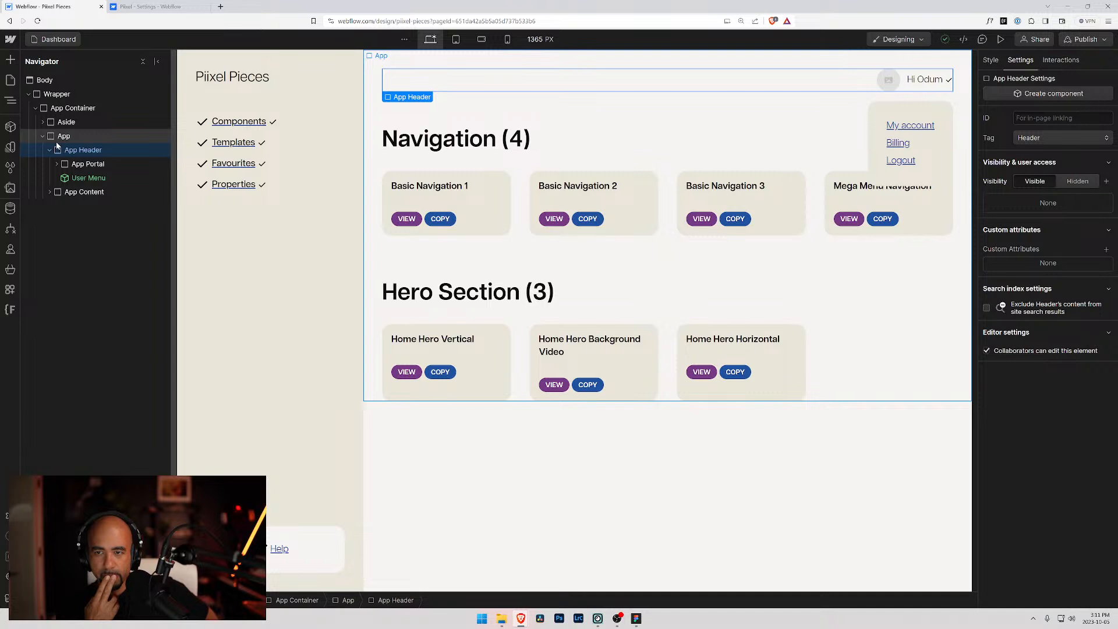
click(77, 178)
key(Delete)
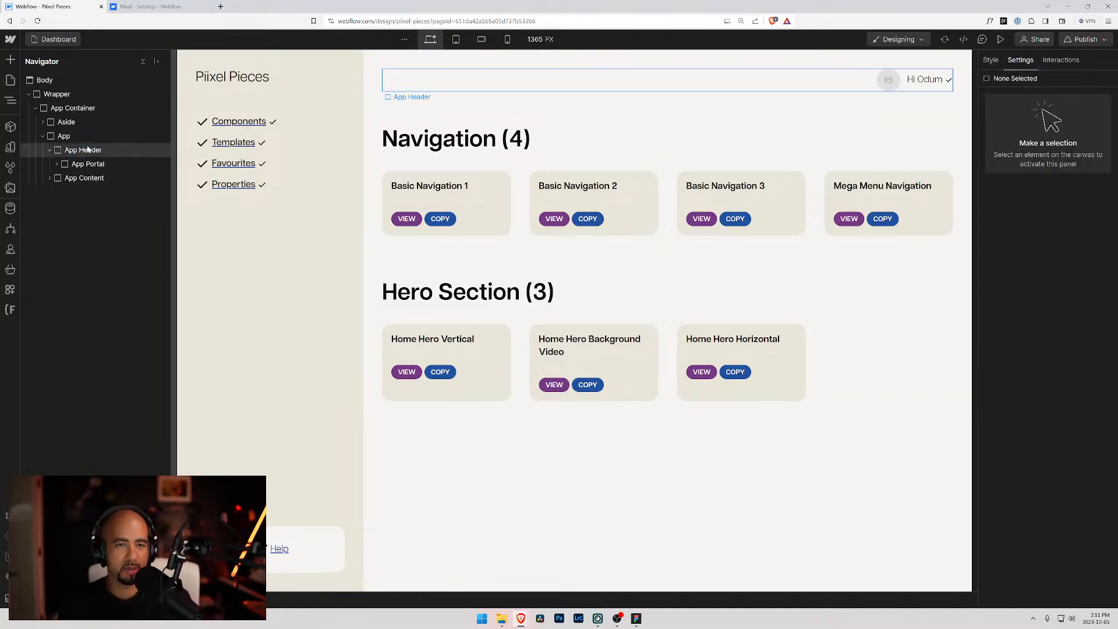
click(83, 150)
click(49, 150)
click(49, 150)
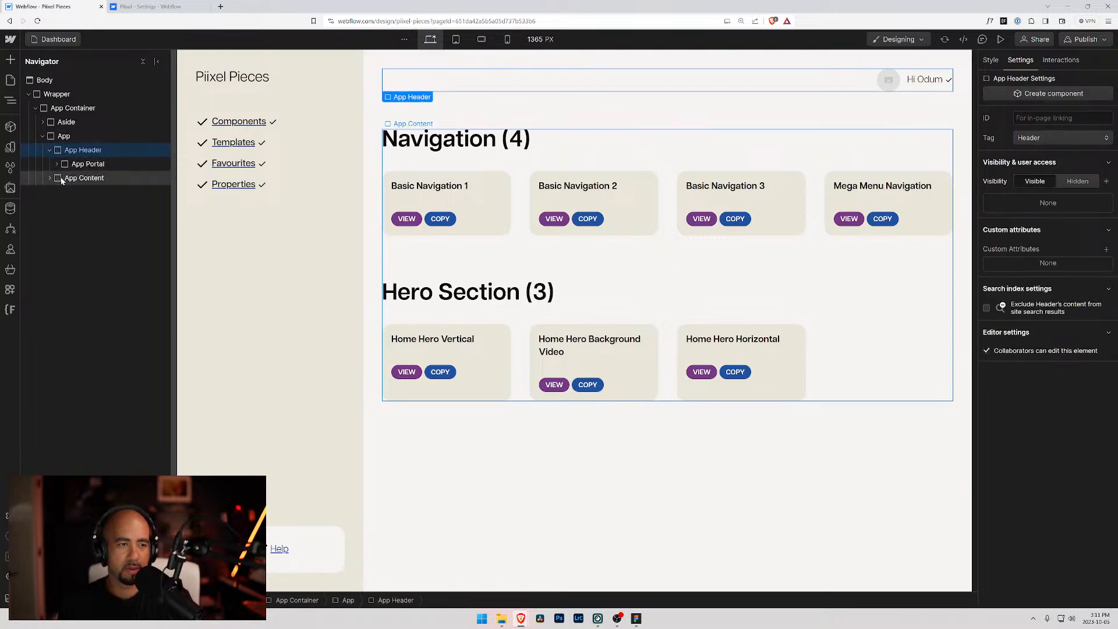
click(60, 179)
click(58, 165)
click(57, 164)
click(57, 166)
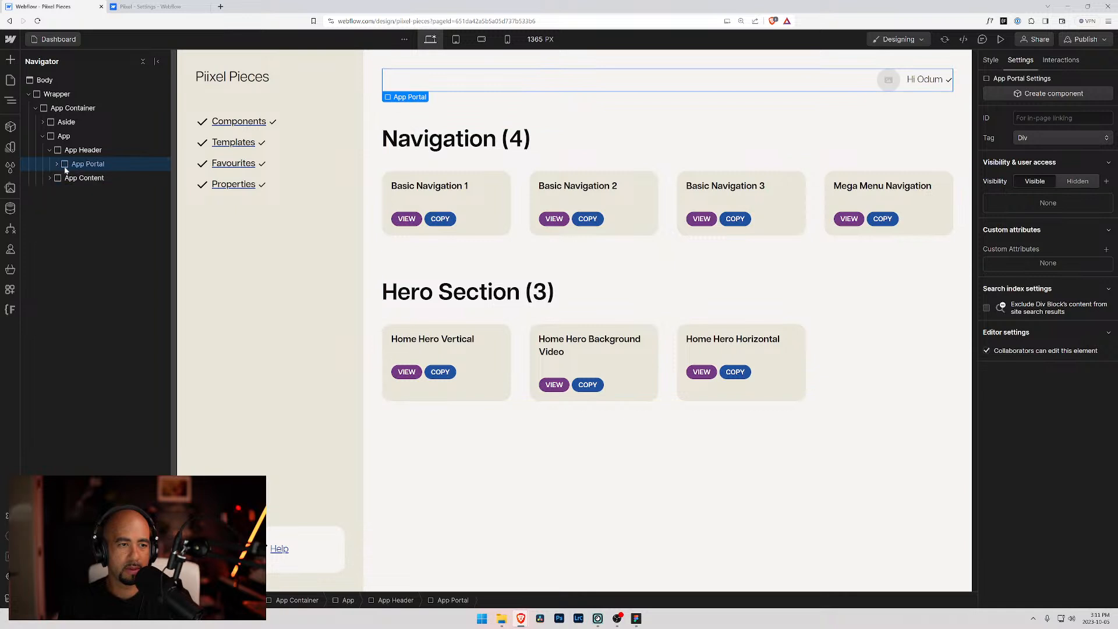
- Open the Account page, enter its User Menu component for editing and check the actions available on the component's main block
click(11, 81)
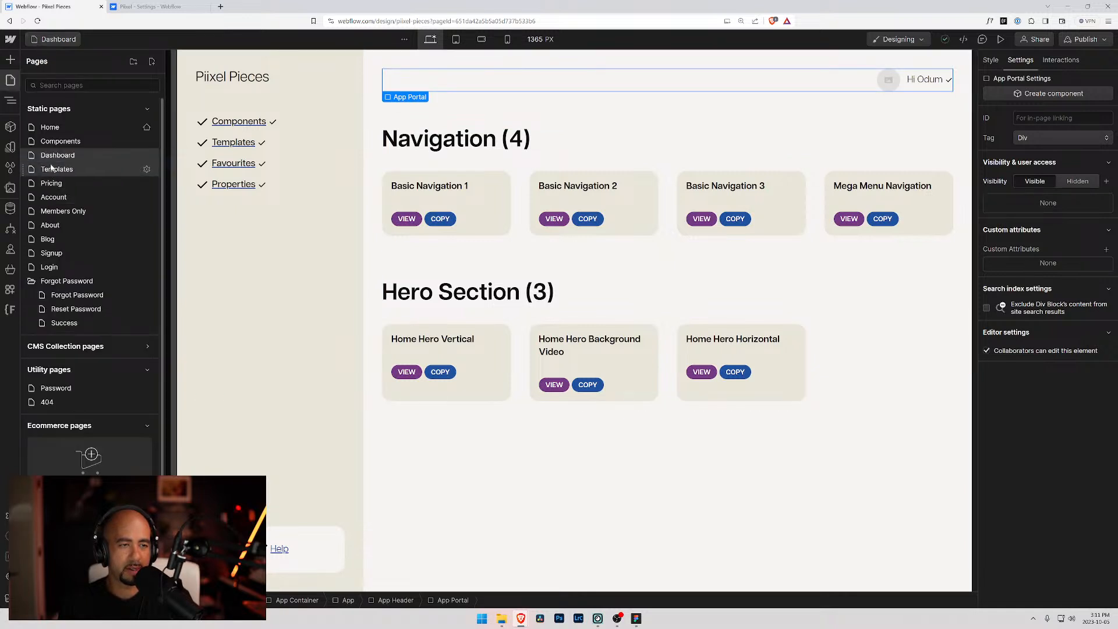
click(53, 196)
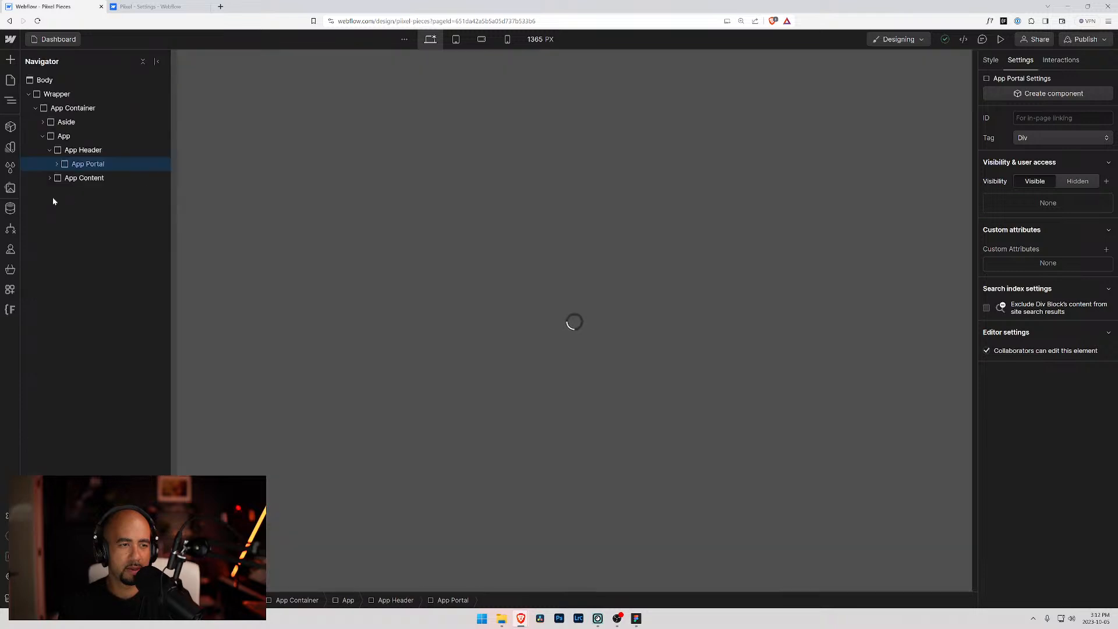
click(890, 169)
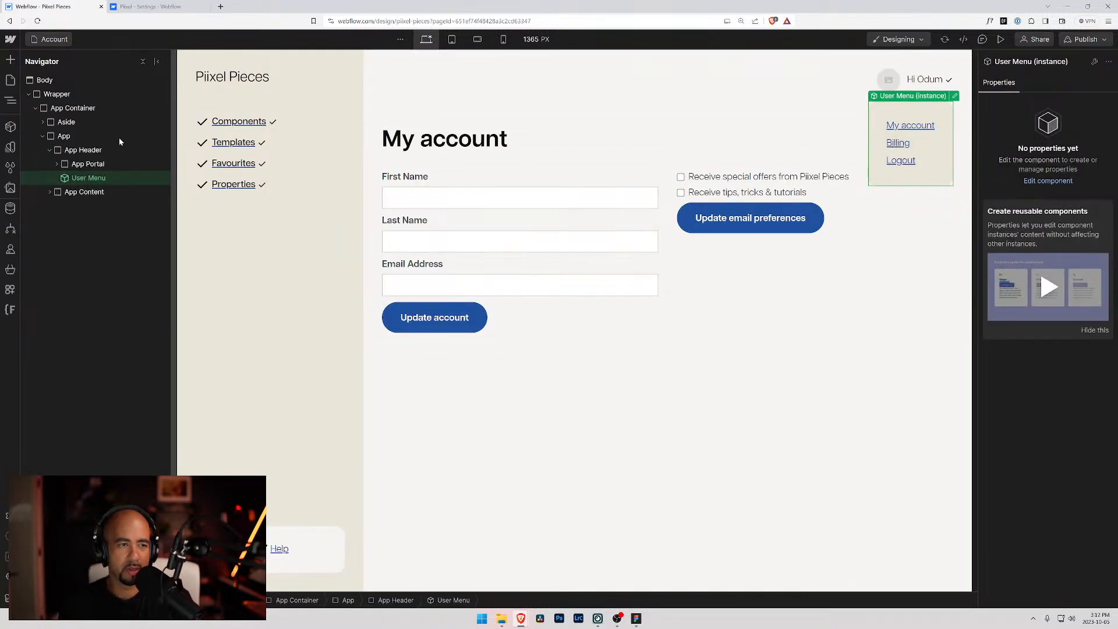
double_click(71, 178)
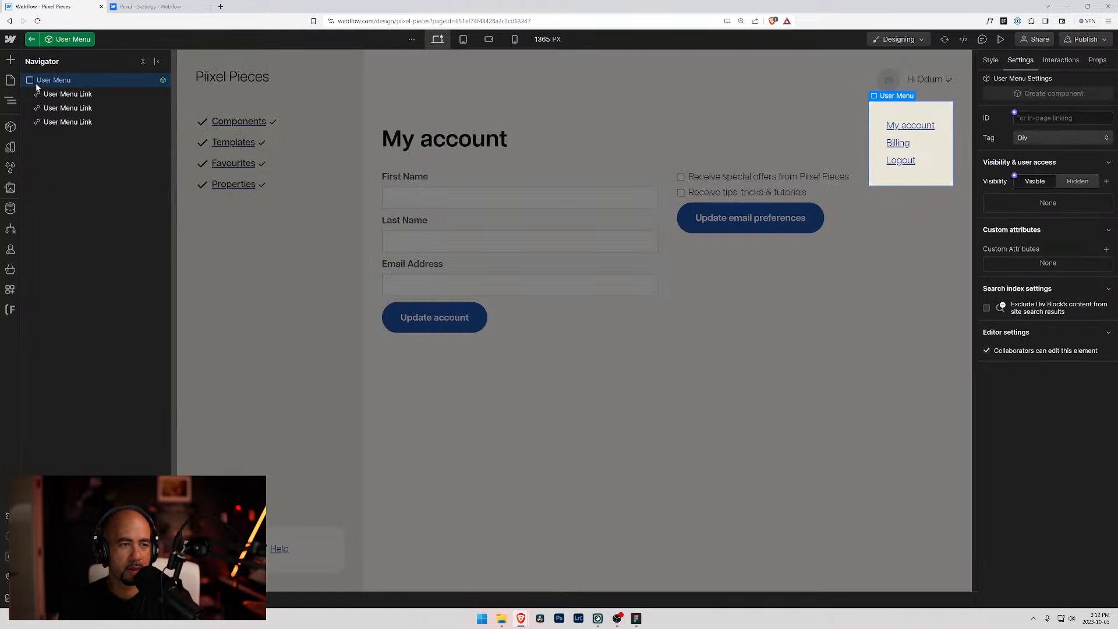
click(50, 94)
click(47, 83)
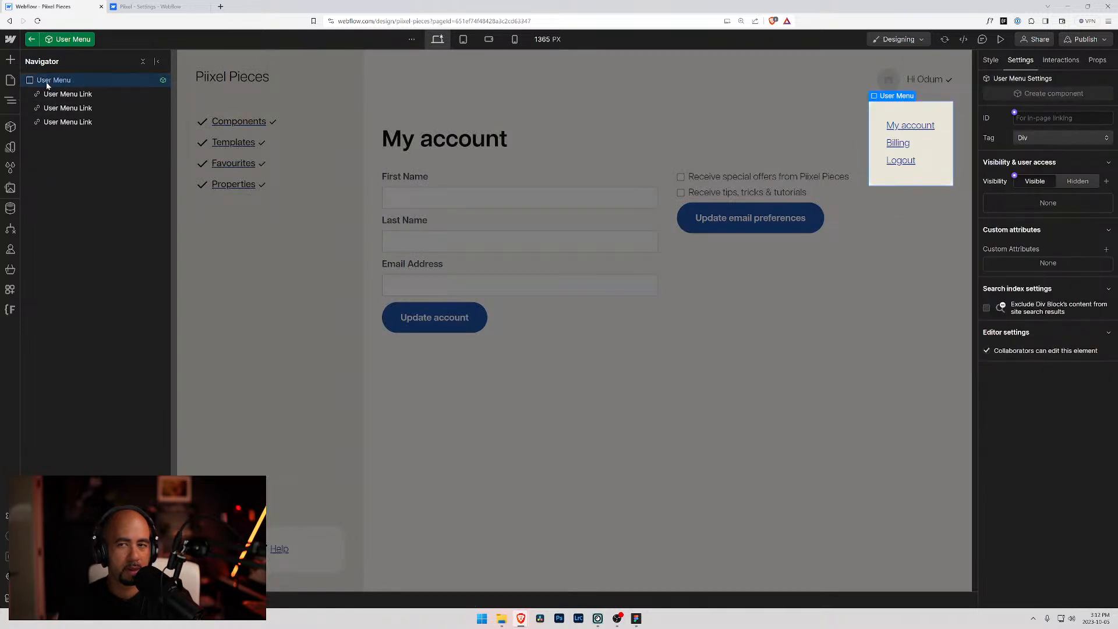
right_click(47, 84)
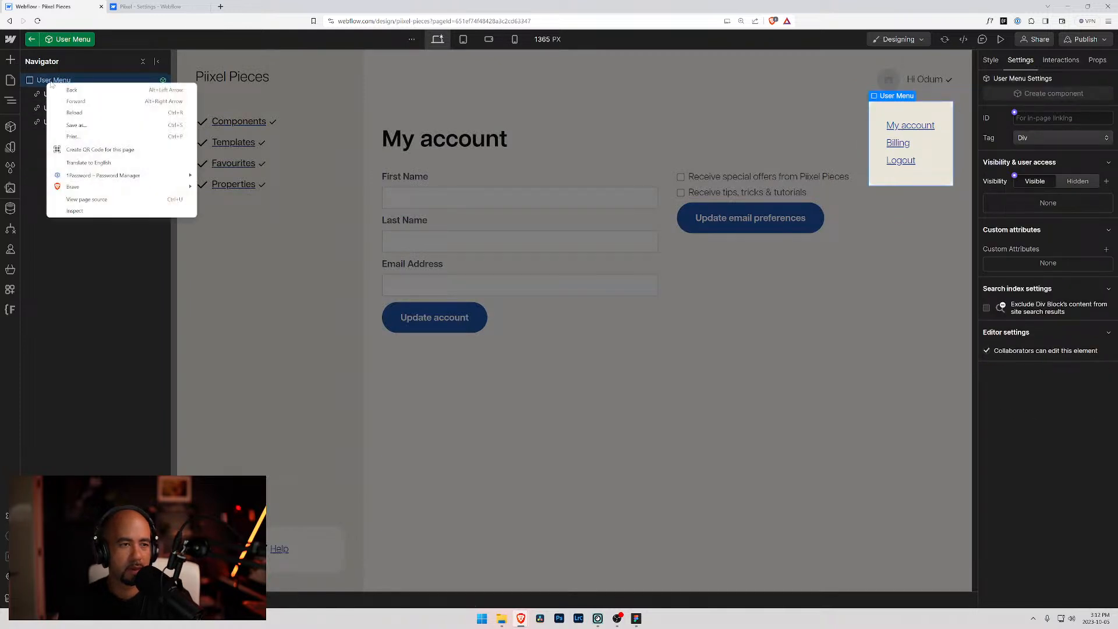
click(438, 178)
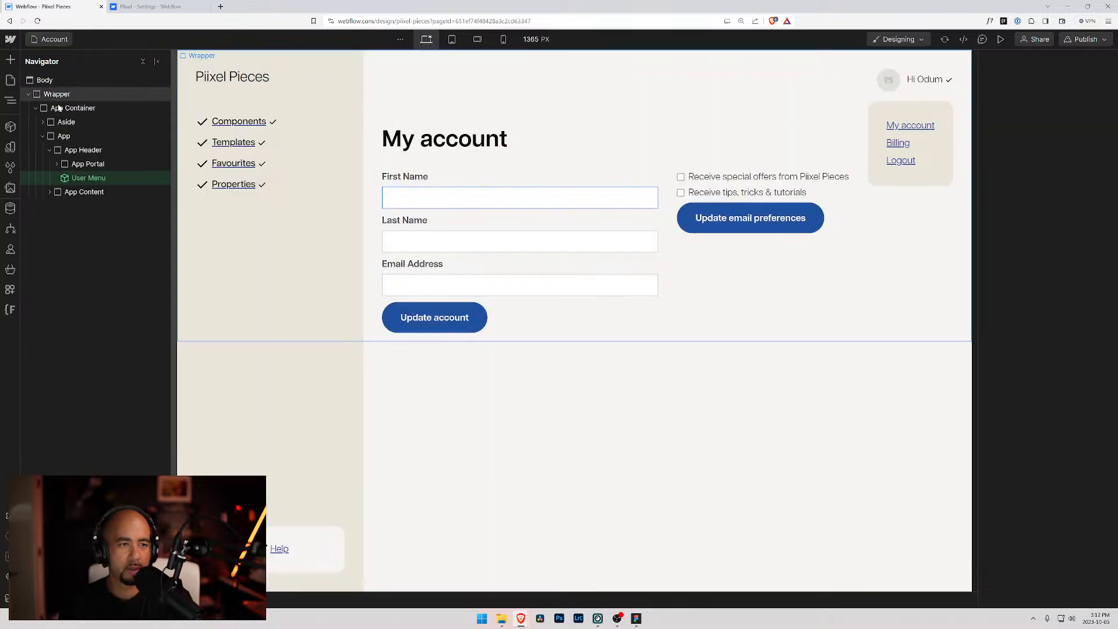
- Reopen the User Menu component for editing and examine the element actions offered for its outer block
double_click(81, 177)
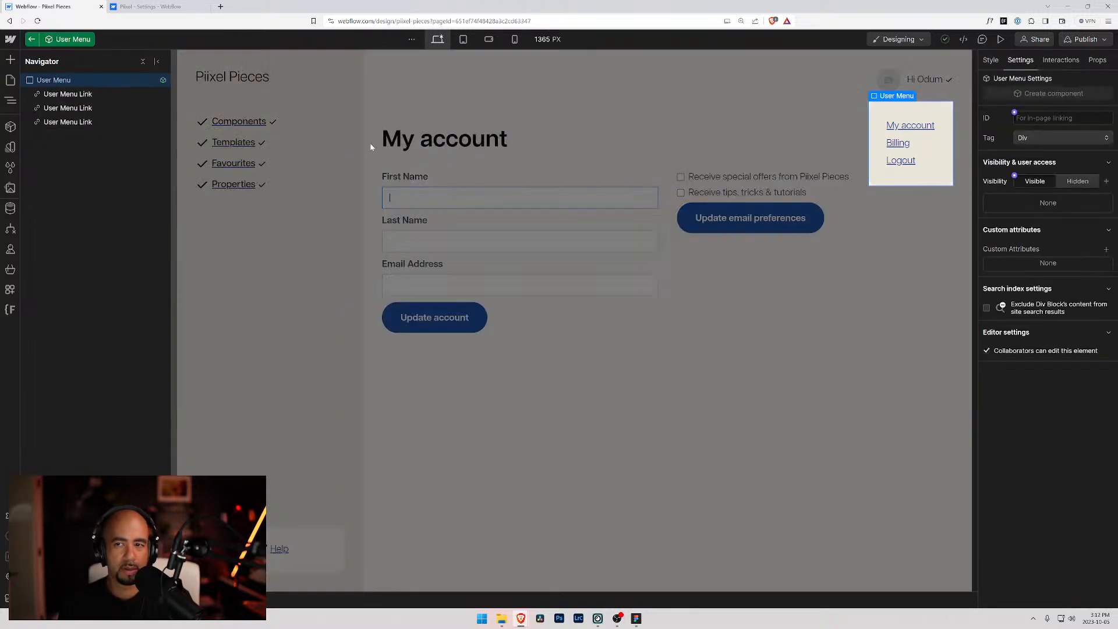
right_click(897, 102)
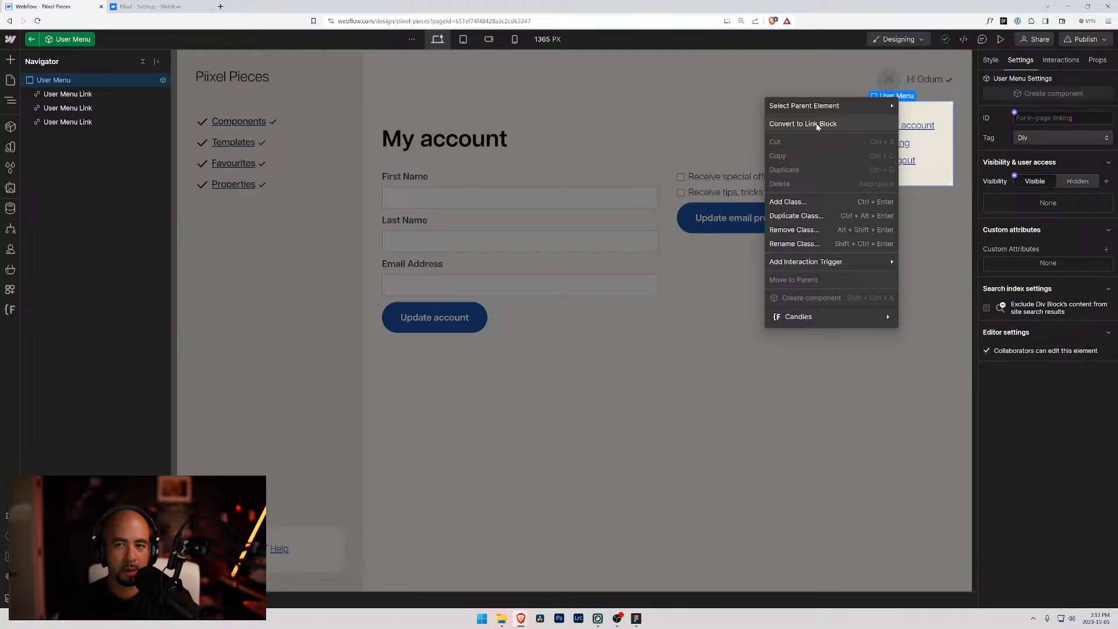
key(Escape)
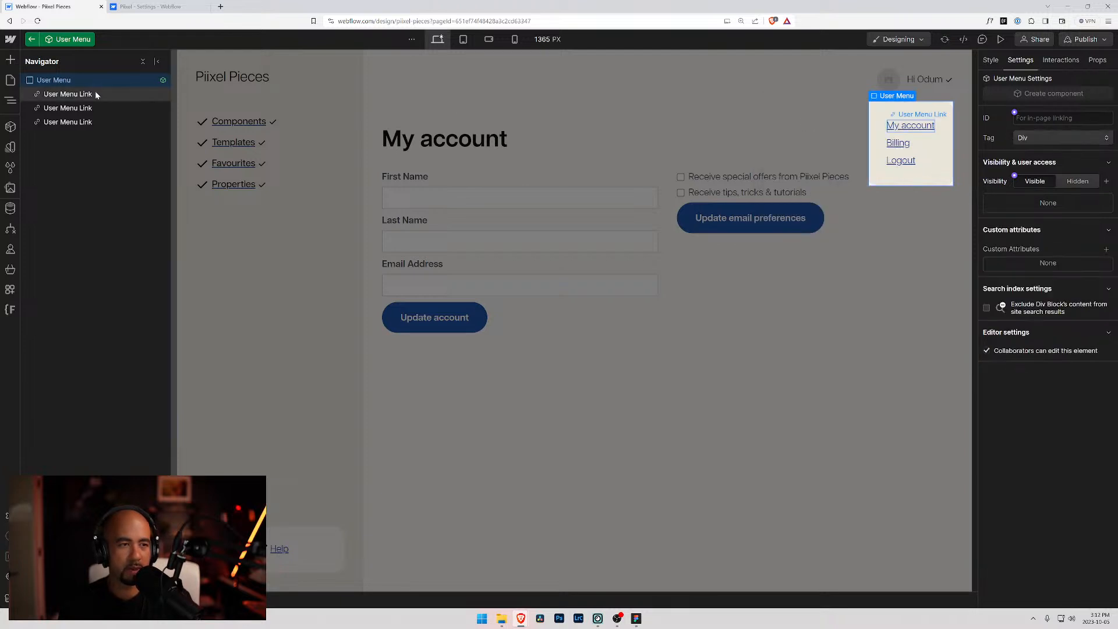
right_click(48, 82)
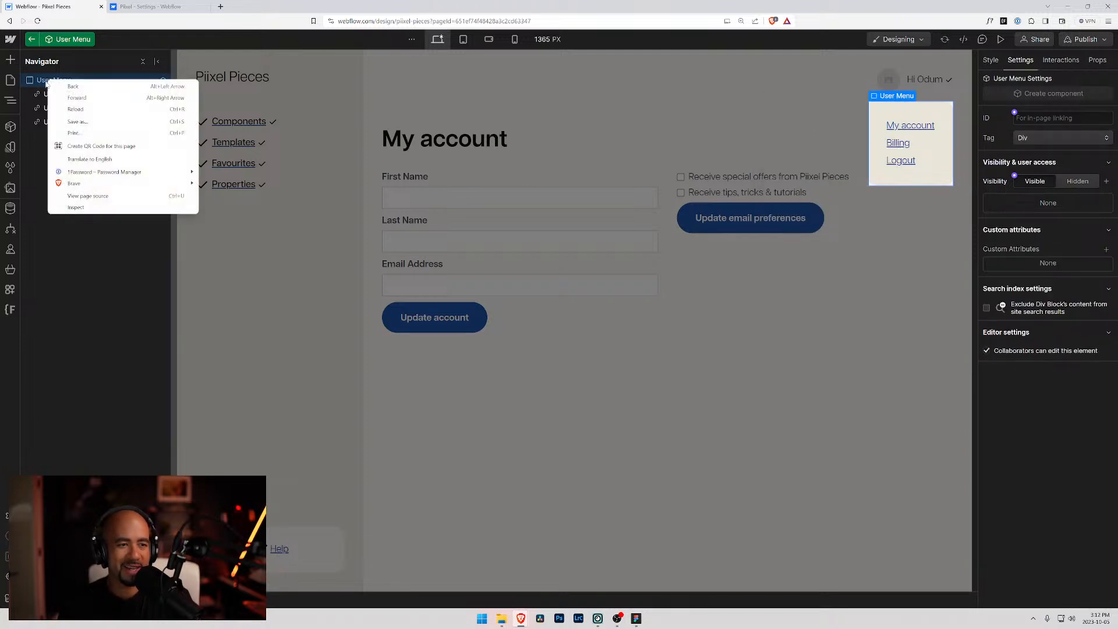
key(Escape)
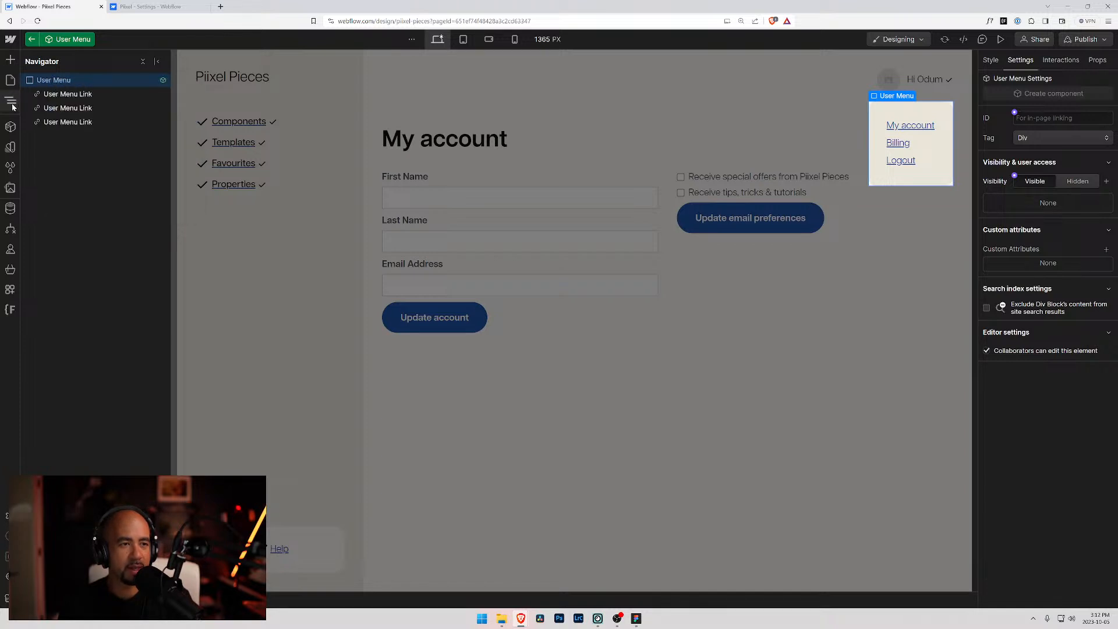
- Check the User Menu component's edit options, select the Billing link inside it and return to the Account page
click(10, 127)
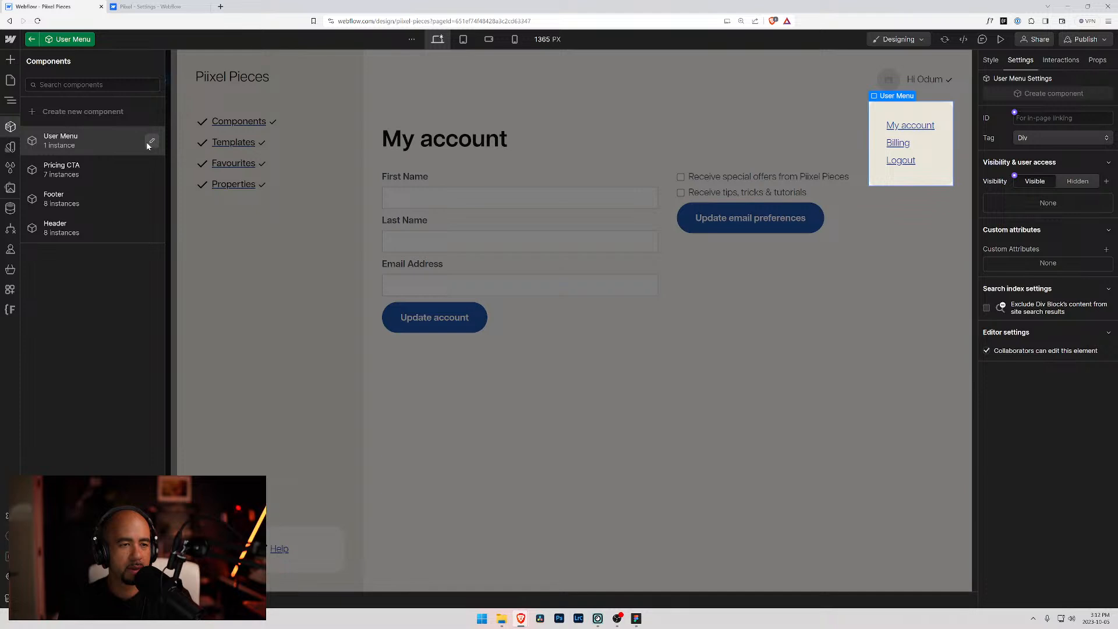
click(149, 143)
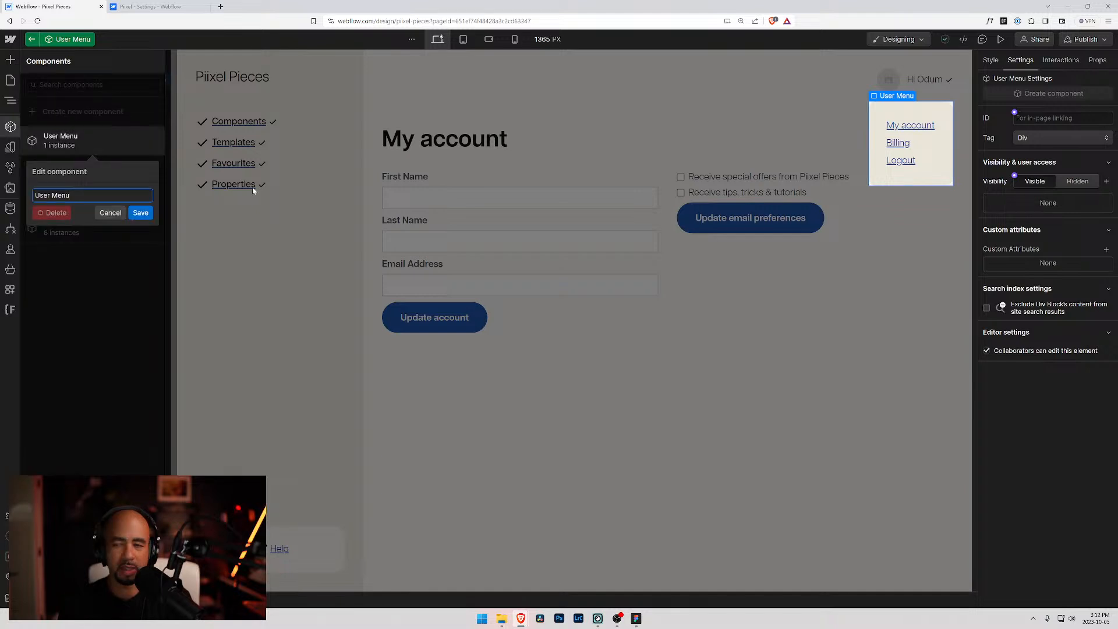
key(Escape)
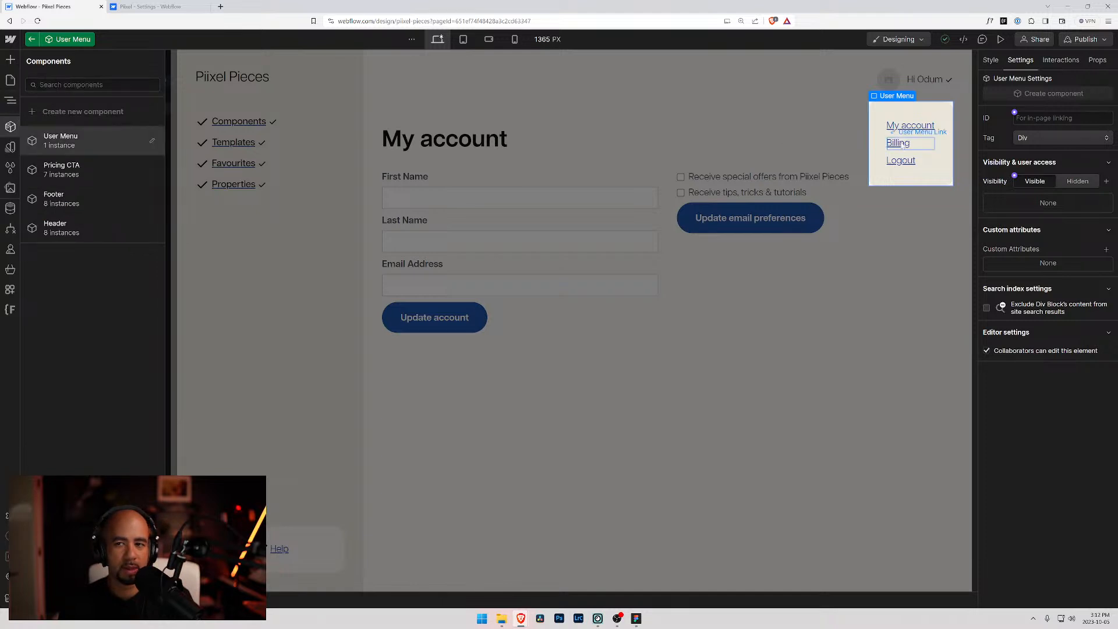
click(906, 144)
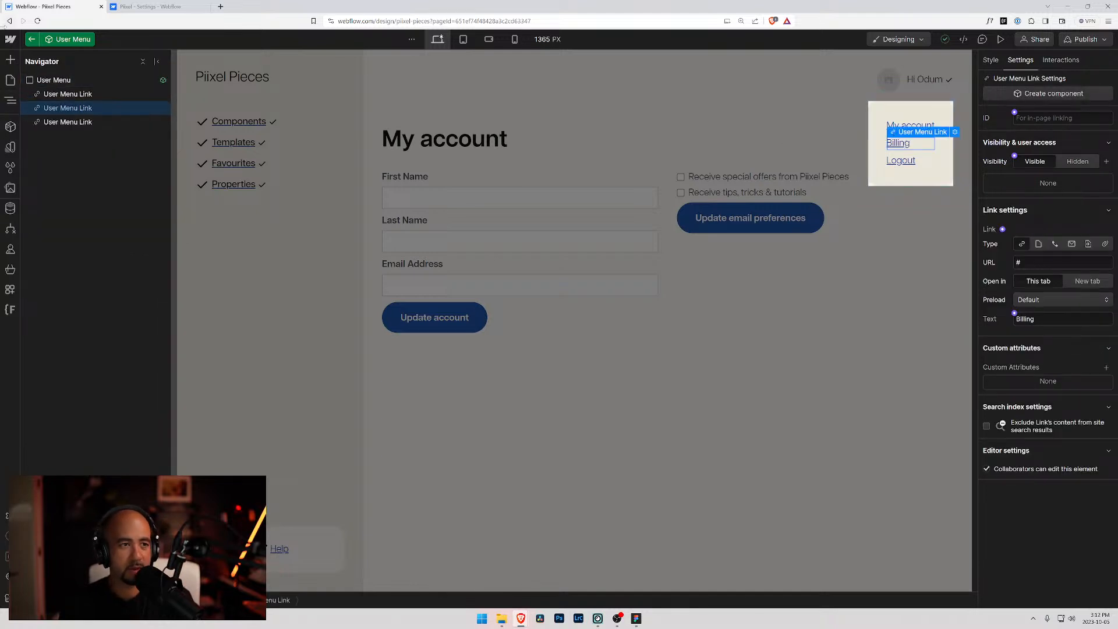
click(31, 41)
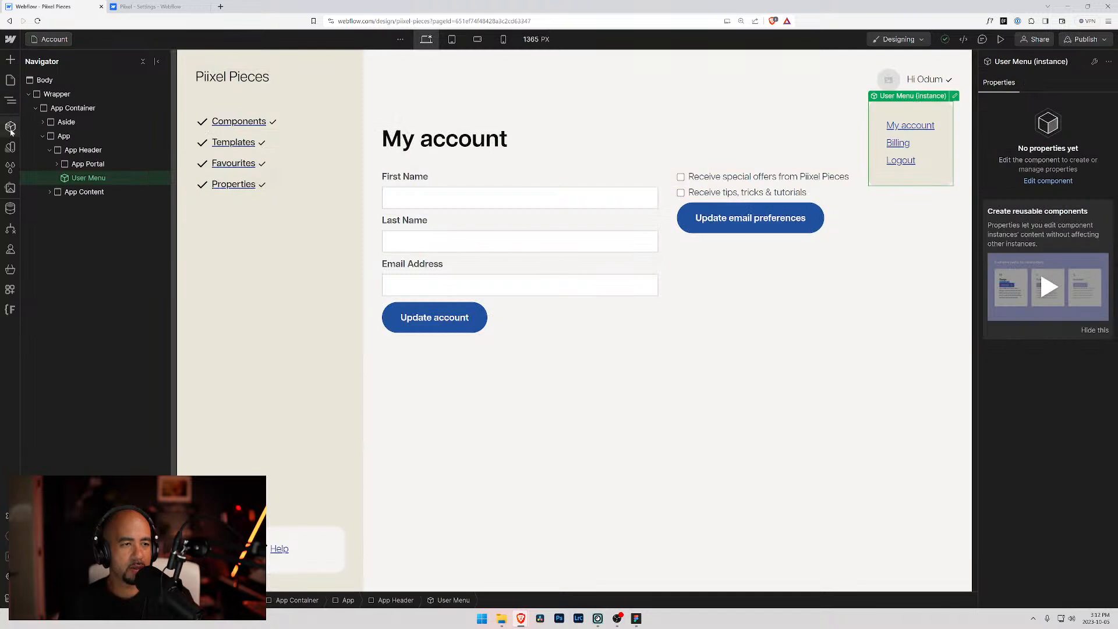
- Open the Dashboard page and inspect the elements inside its App Portal block
click(11, 100)
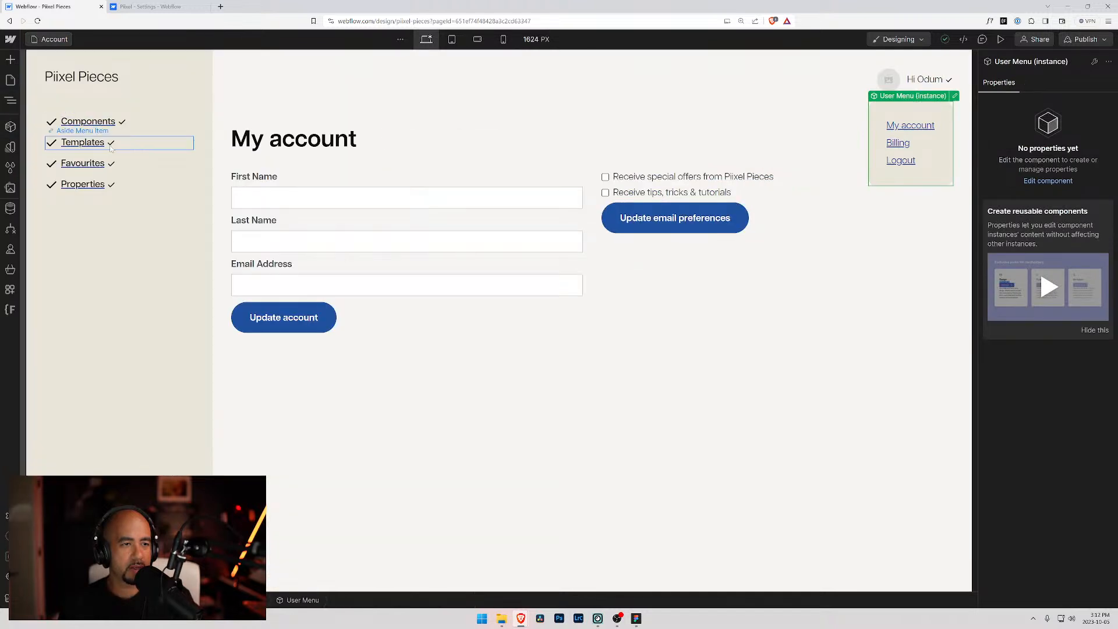
click(10, 80)
click(64, 155)
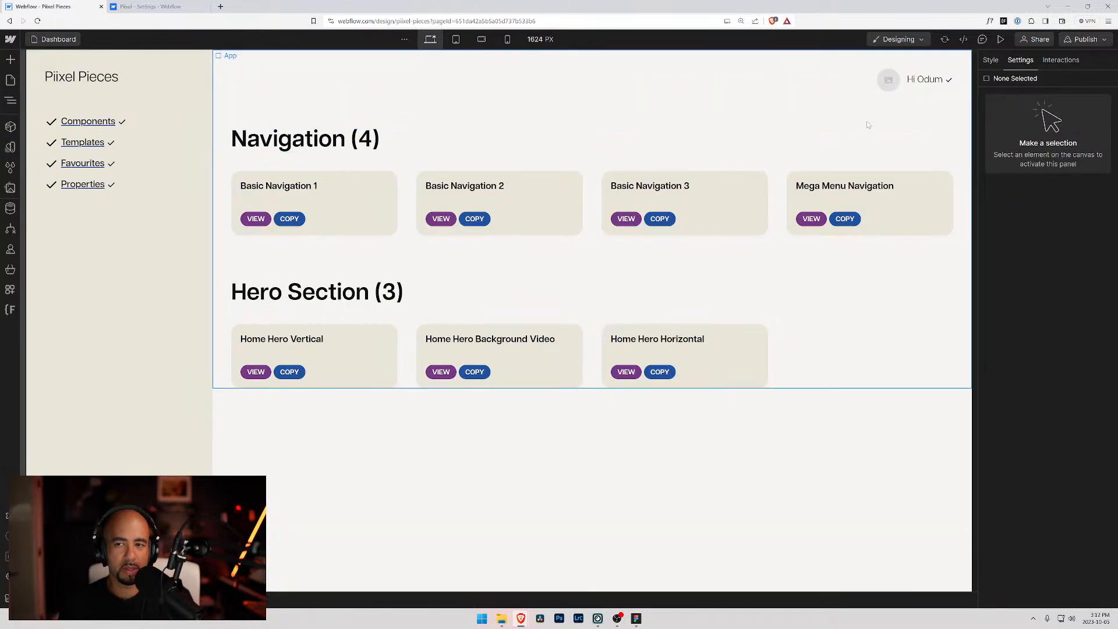
click(890, 82)
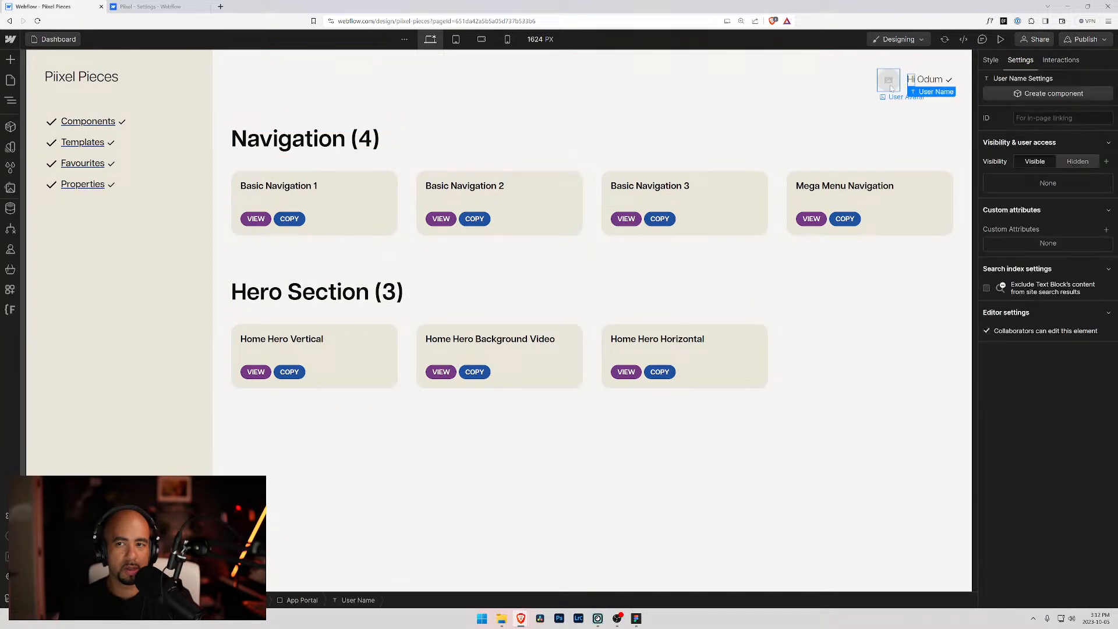
click(10, 123)
click(11, 100)
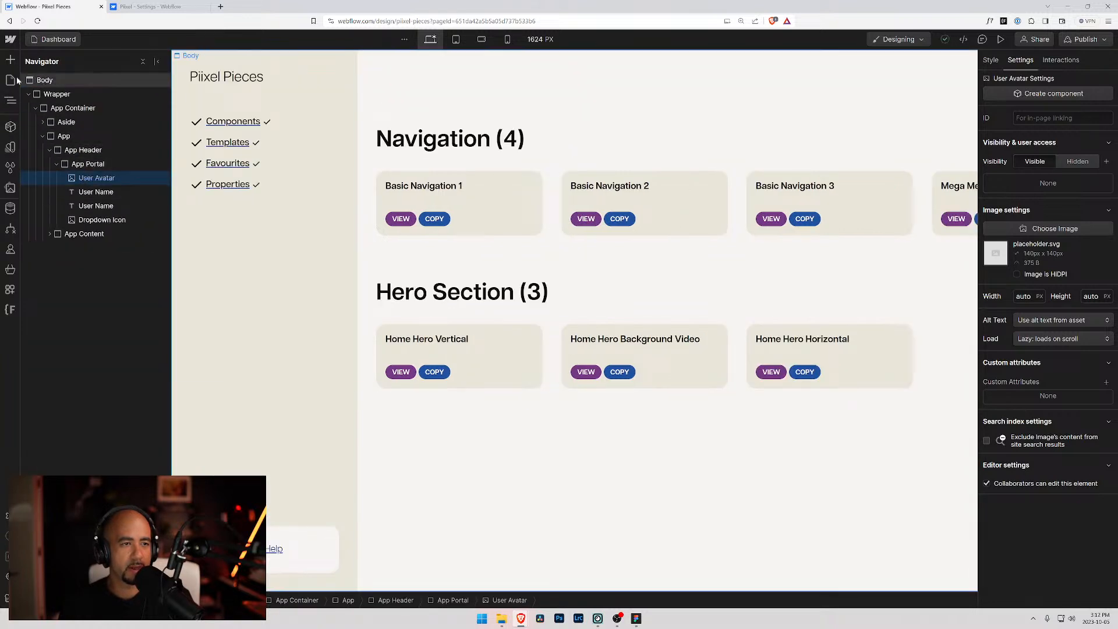
- Return to the Account page and locate the User Menu component within its App Header
click(62, 37)
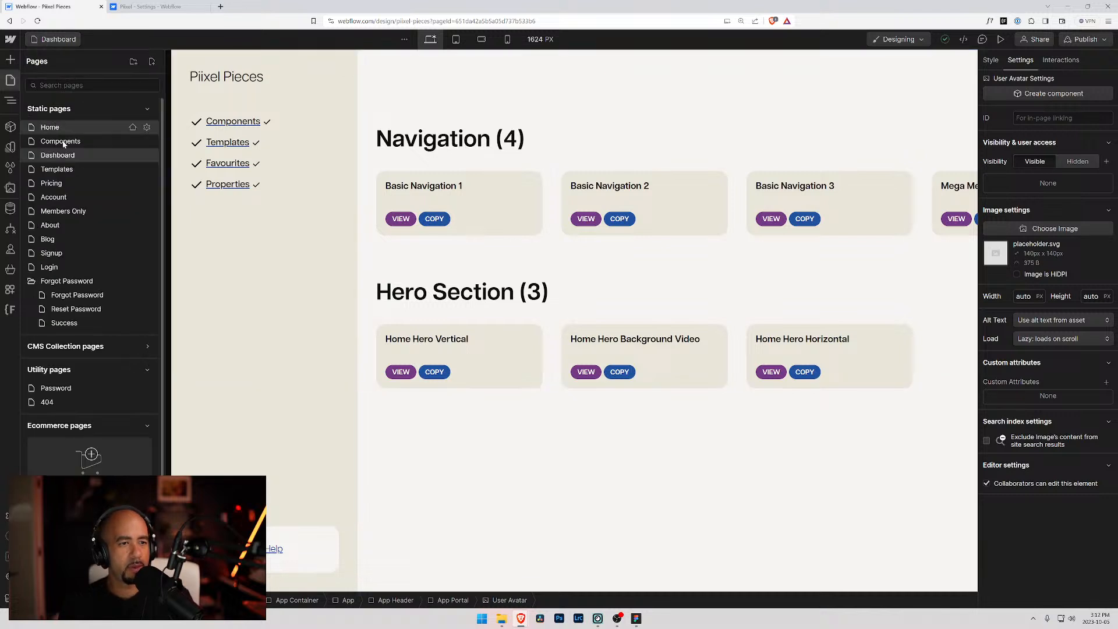
click(52, 196)
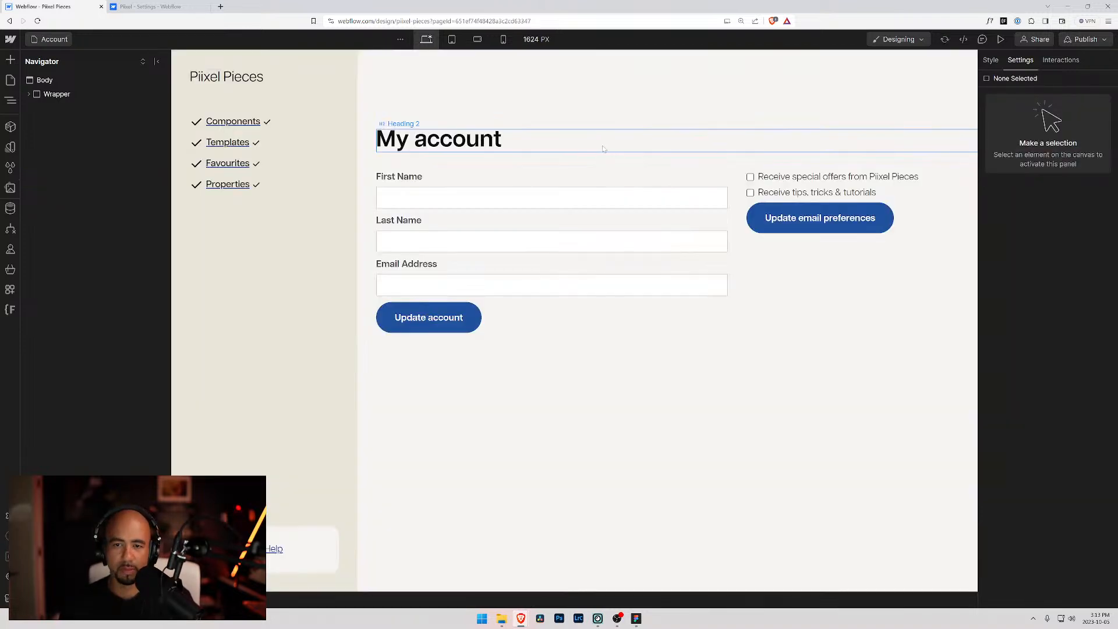
click(793, 100)
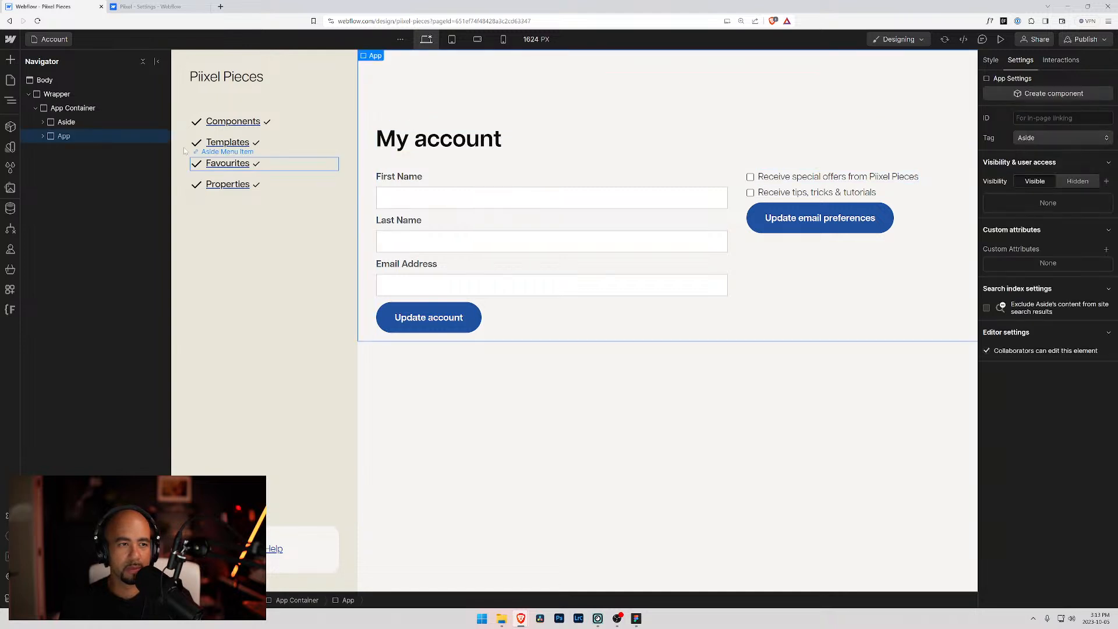
click(43, 136)
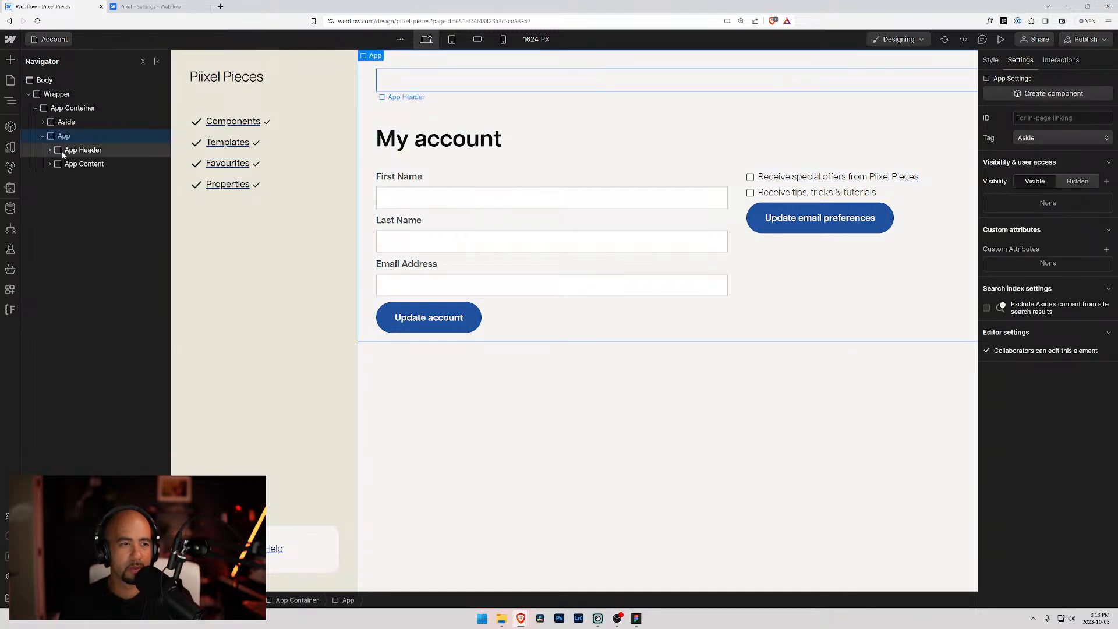
click(64, 152)
click(50, 150)
click(68, 178)
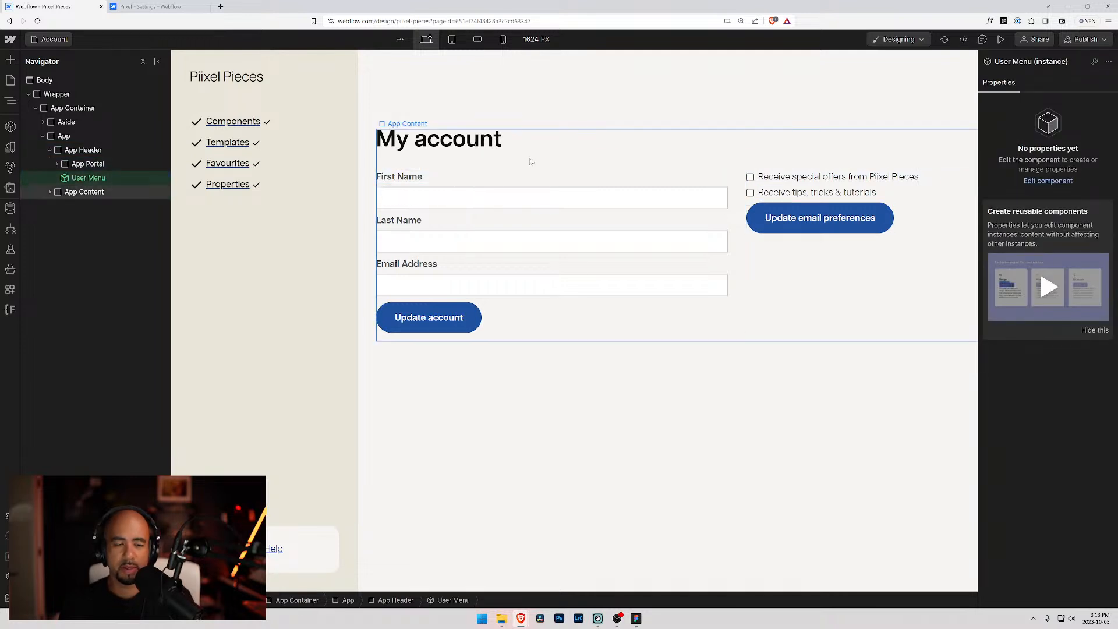
click(573, 145)
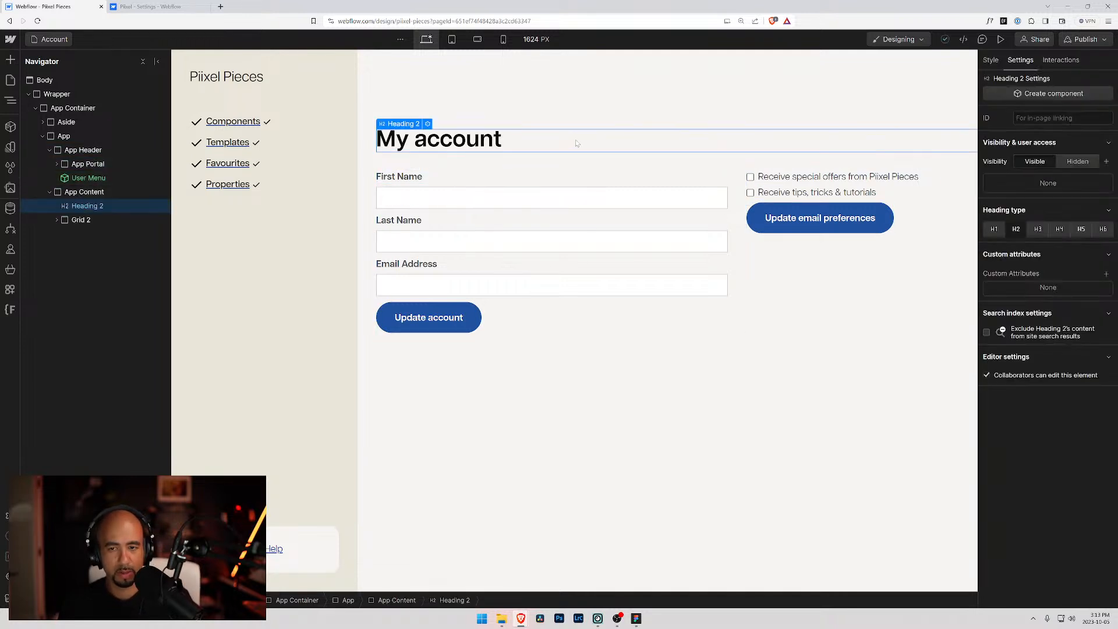
- Reload the Designer and select the User Menu instance in the Account page's structure
key(F5)
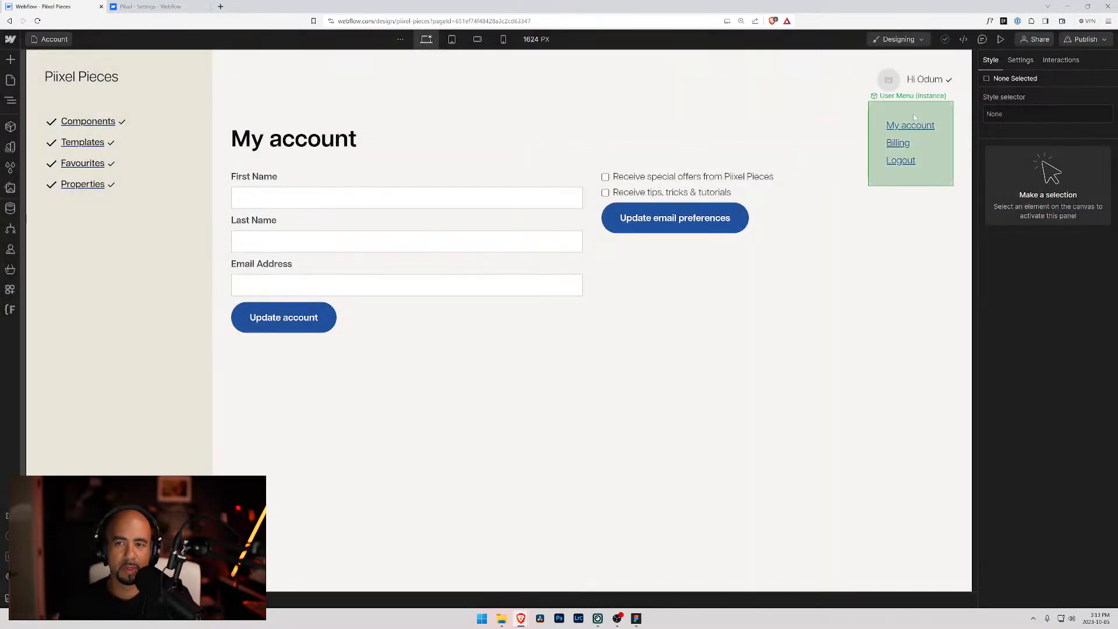
click(913, 114)
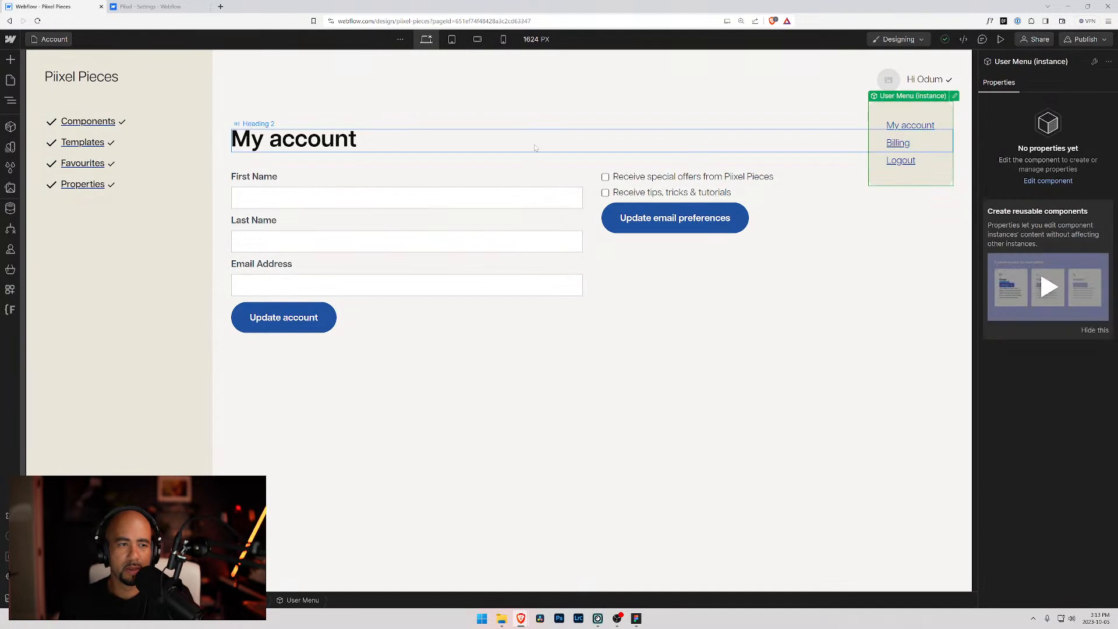
click(10, 100)
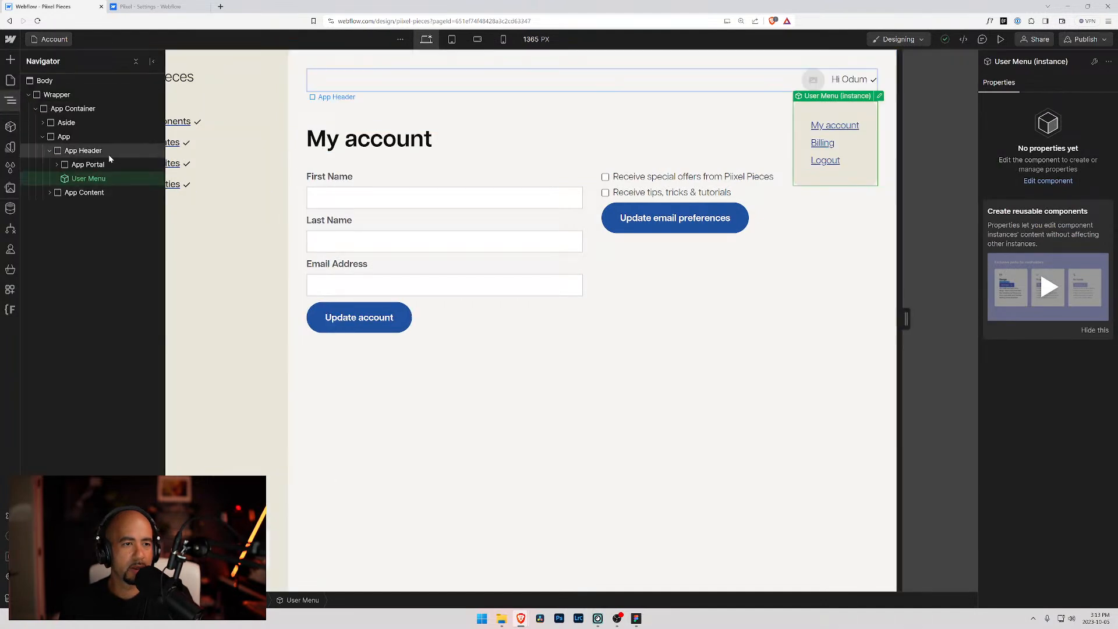
- Add a div block to the Account page's App Header and paste a copy of the Billing user menu link into it
click(85, 165)
click(68, 153)
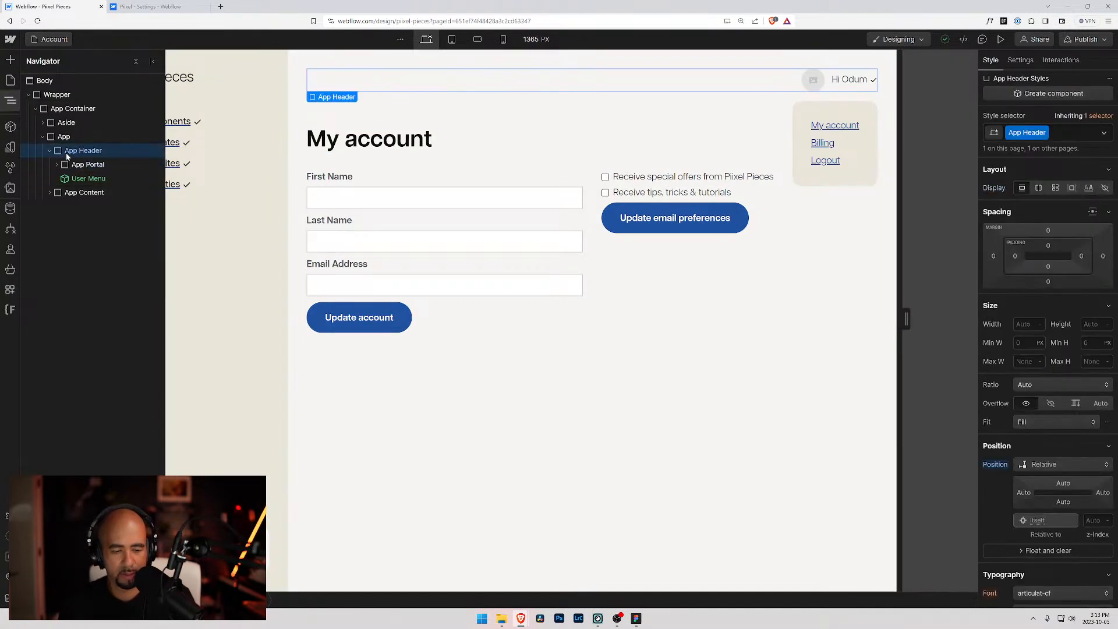
key(ctrl+e)
text(div)
key(Return)
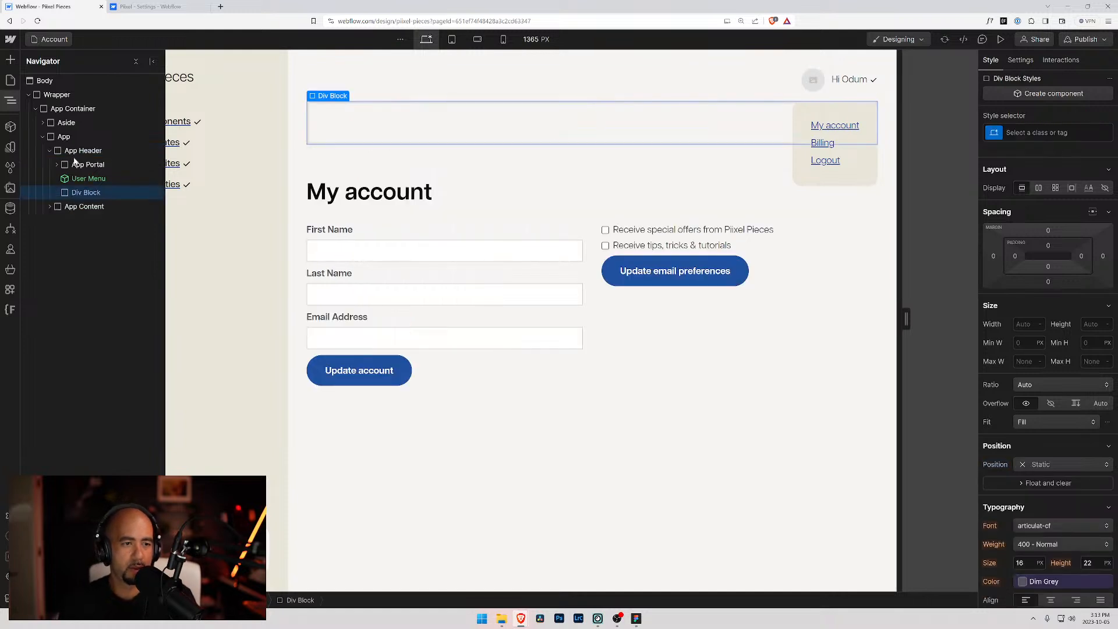
click(56, 192)
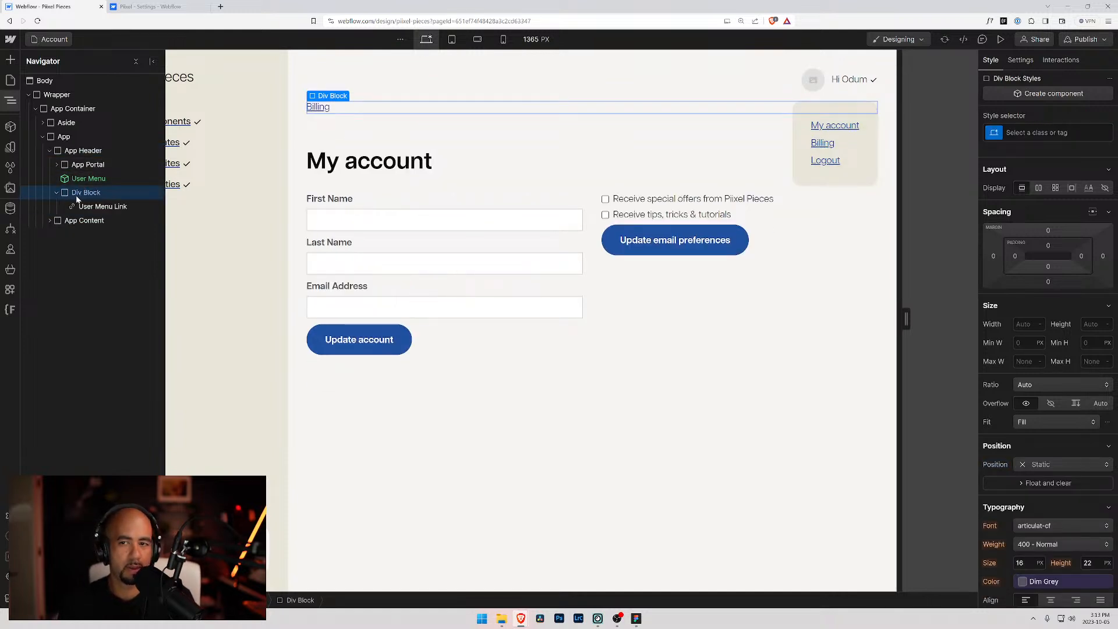
click(57, 165)
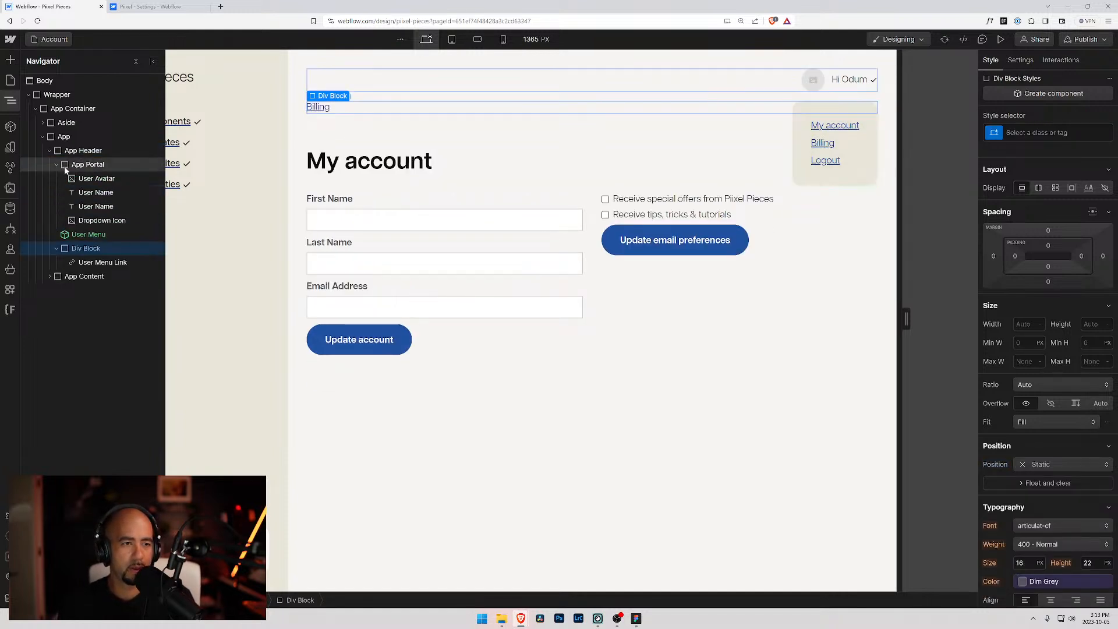
click(57, 165)
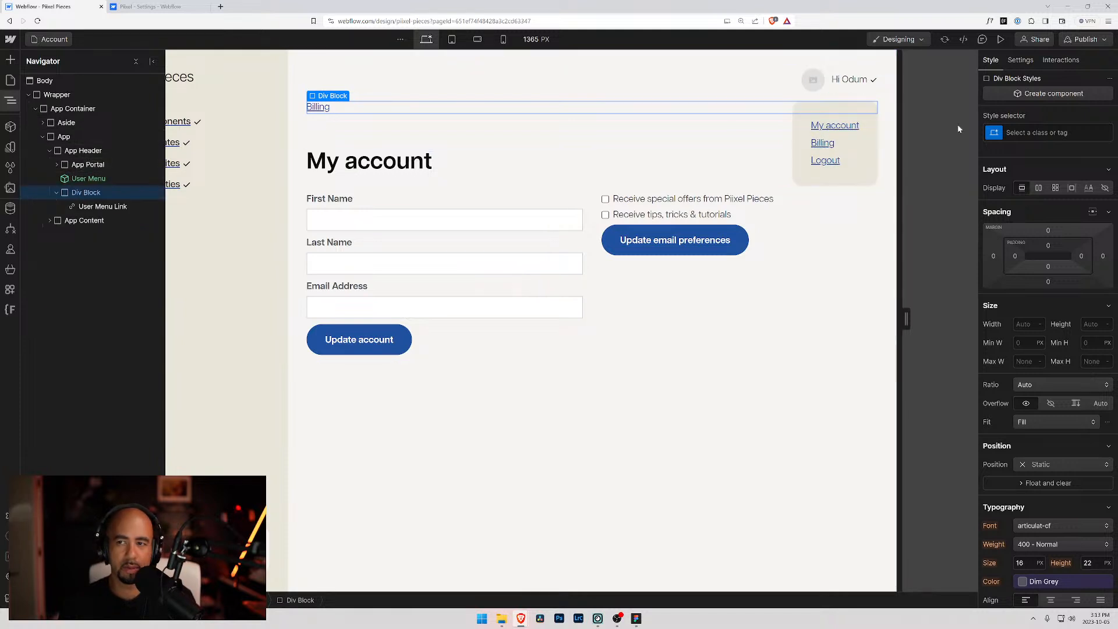
- Apply the existing User Menu class to the new div block in the App Header
key(ctrl+Return)
text(user menu)
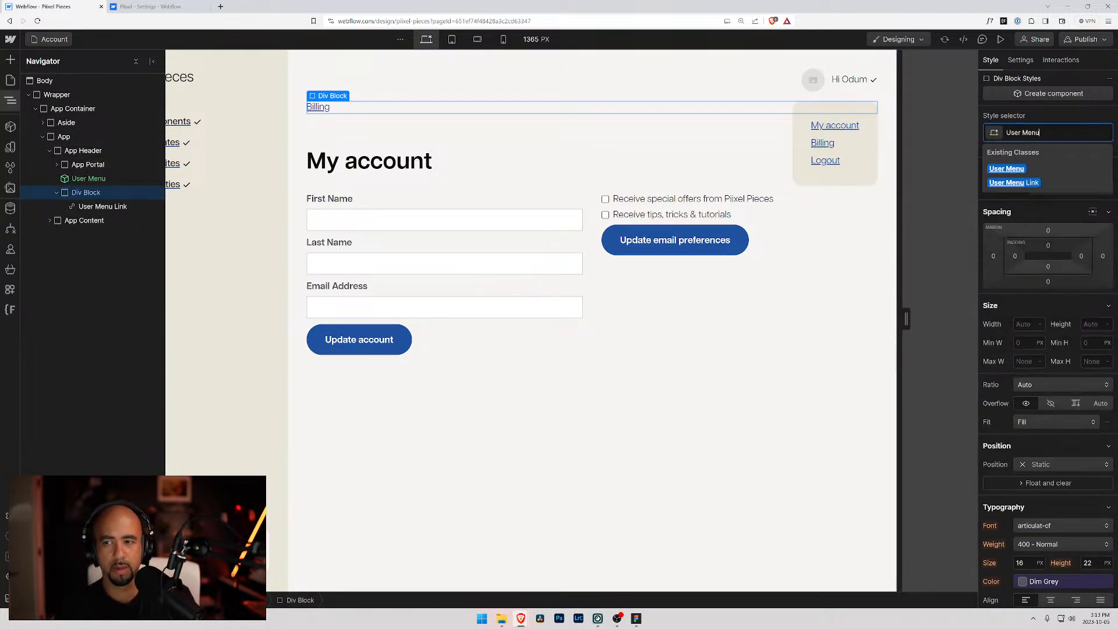
key(Return)
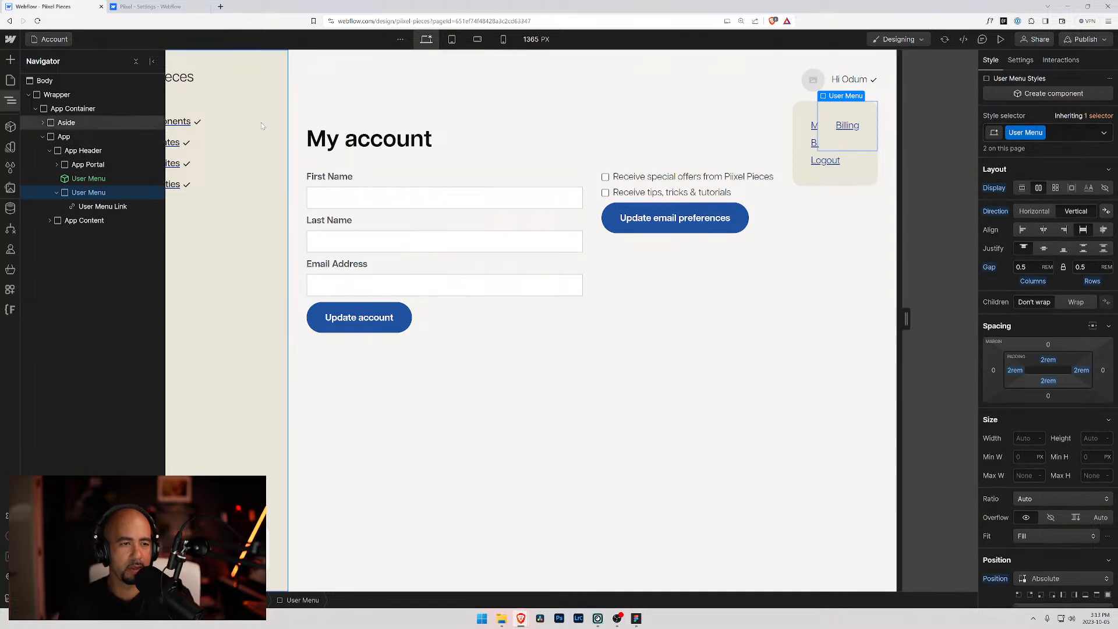
- Copy the My account link from the User Menu component into the new User Menu block and place it above Billing
double_click(84, 179)
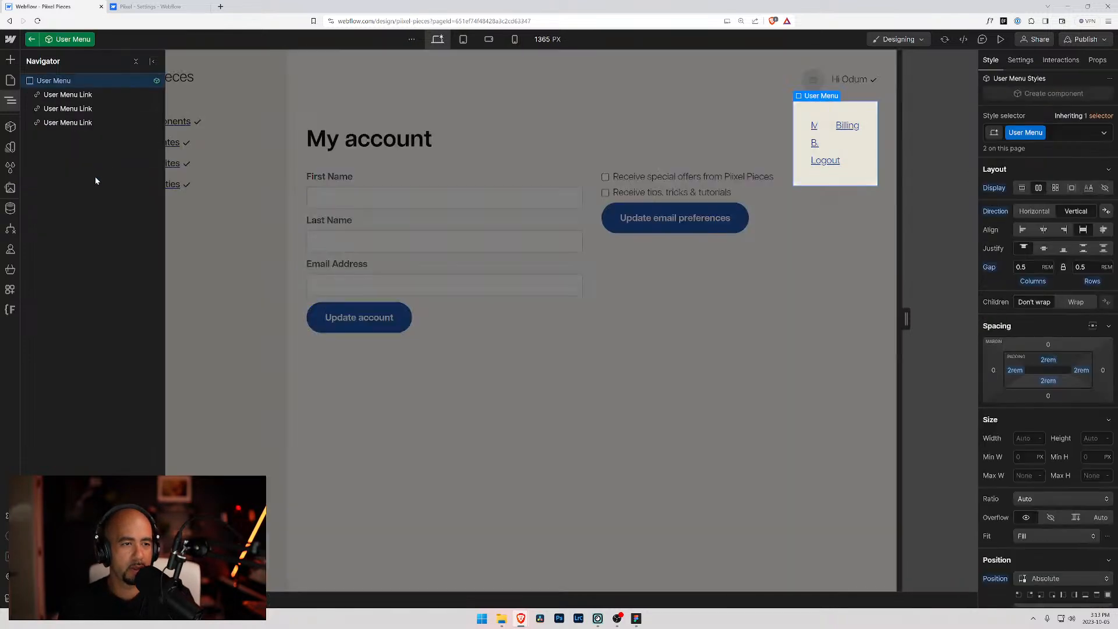
click(68, 97)
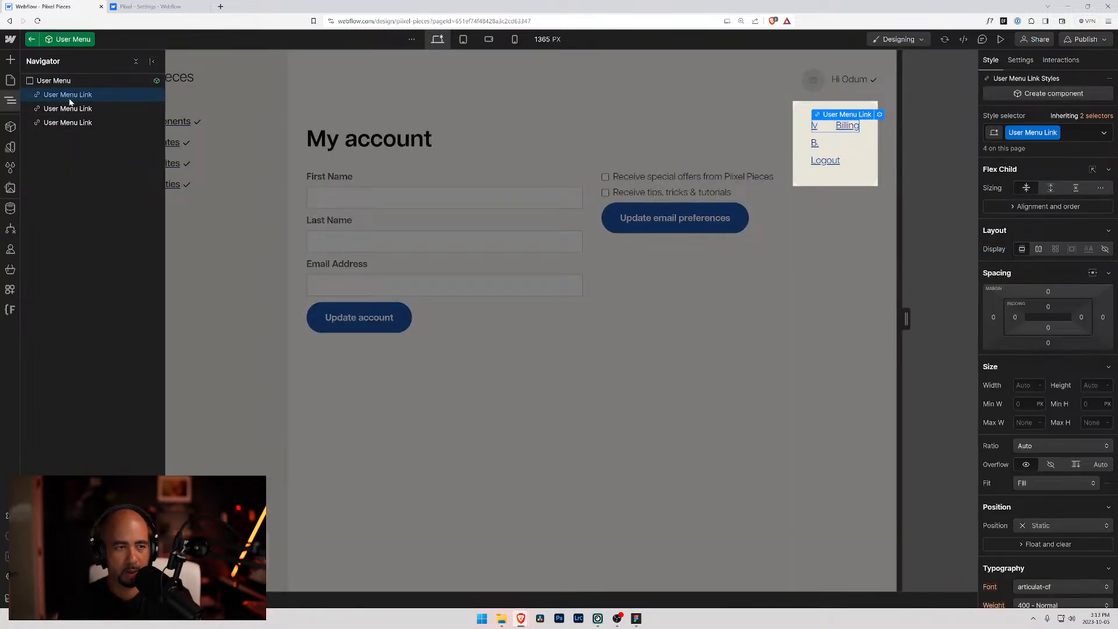
click(31, 39)
click(87, 192)
key(ctrl+v)
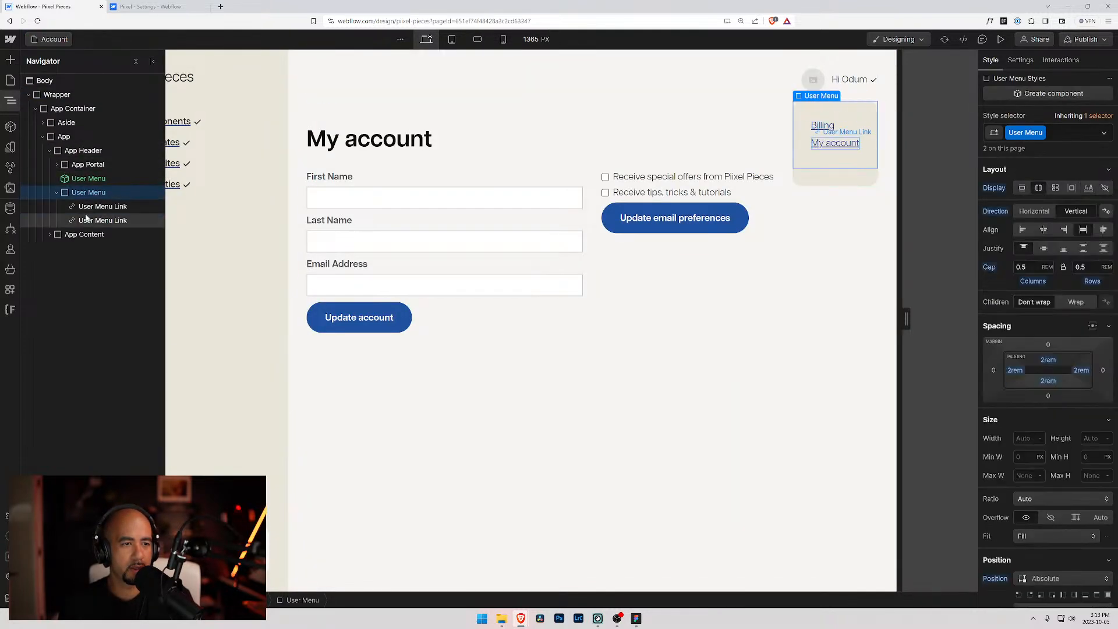
drag(90, 214, 89, 203)
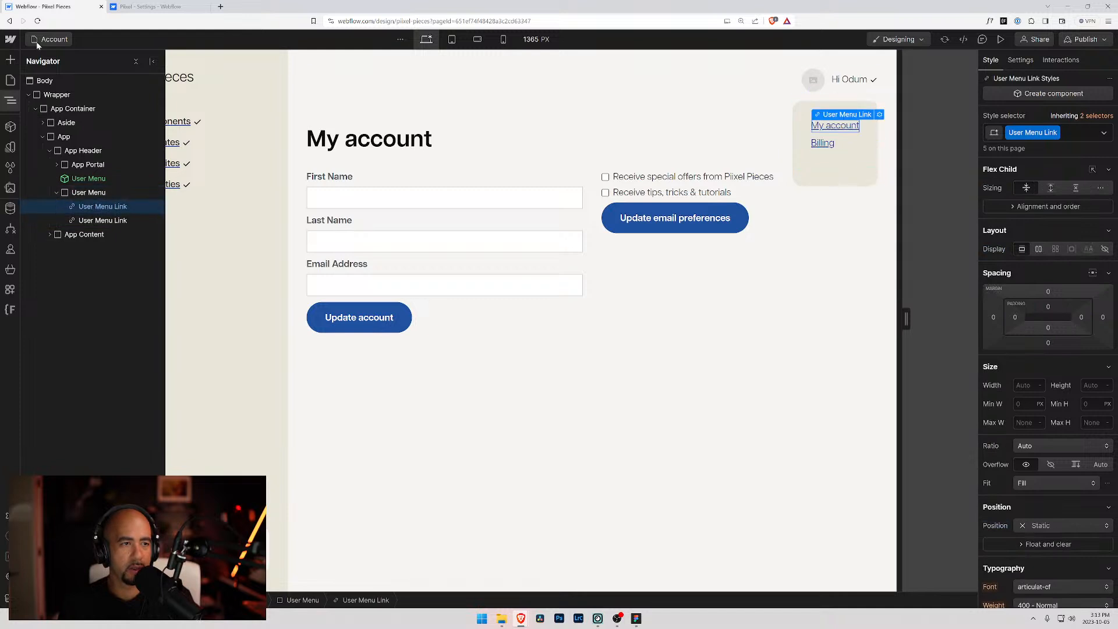
- Copy the Logout link from the User Menu component and paste it as the last link in the new User Menu block
key(p)
click(59, 43)
click(58, 42)
key(z)
click(74, 178)
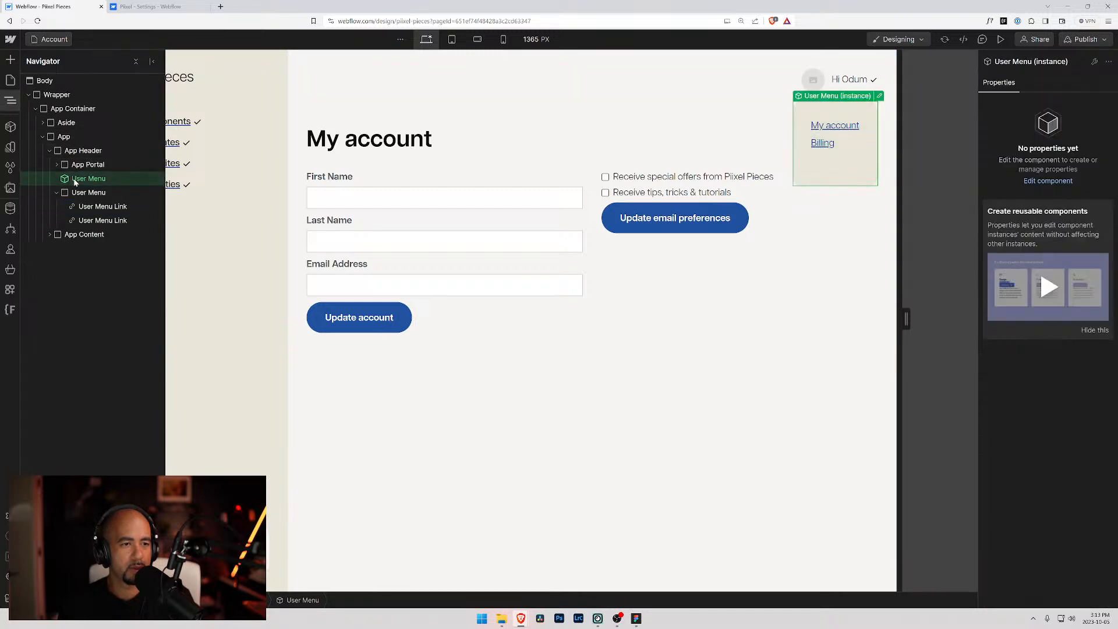
double_click(74, 178)
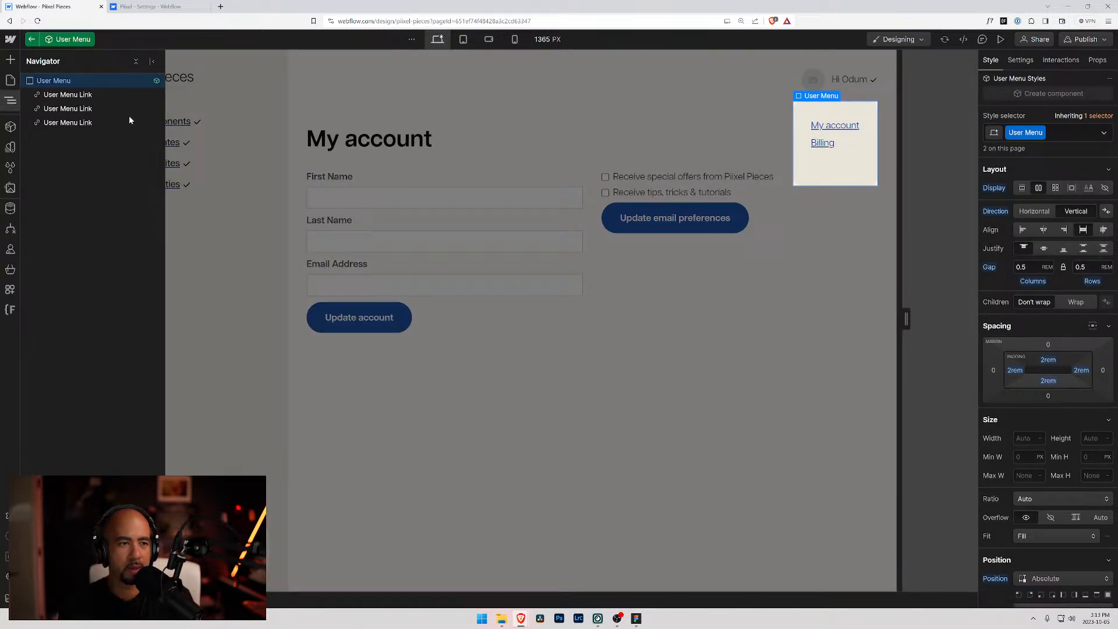
click(96, 121)
key(Delete)
key(Escape)
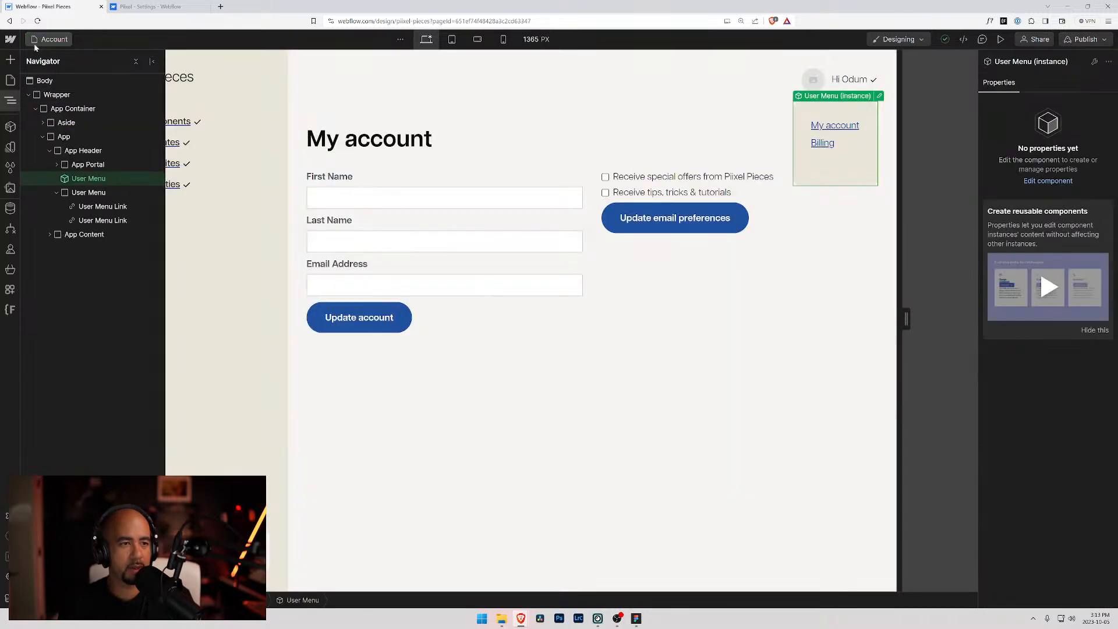
click(65, 193)
- Remove the old User Menu instance from the App Header and delete the User Menu component from the project
click(77, 183)
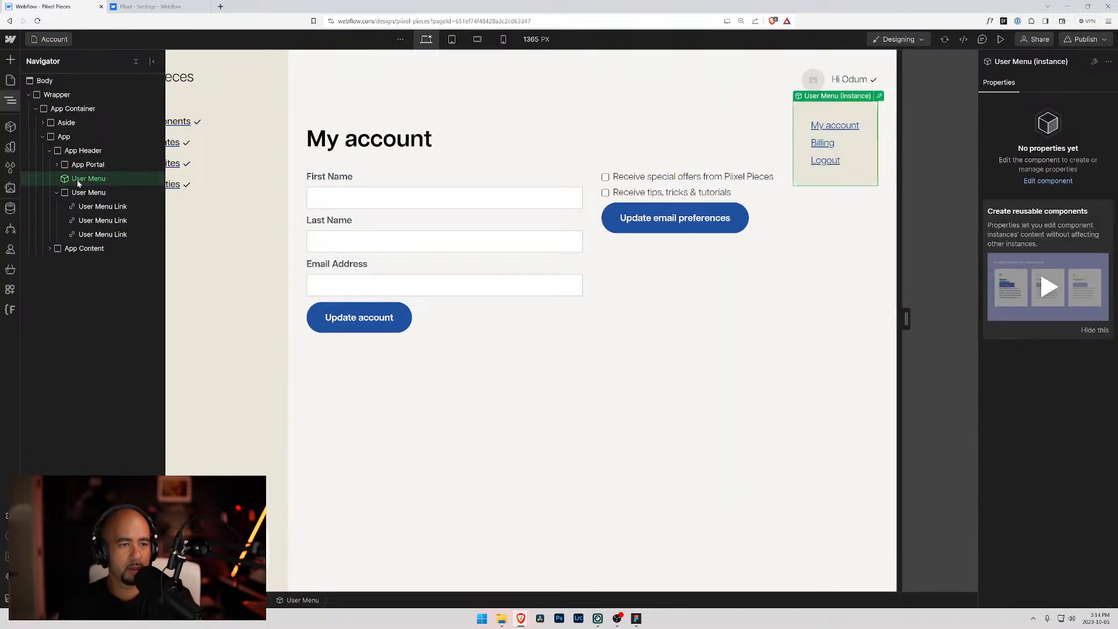
key(Delete)
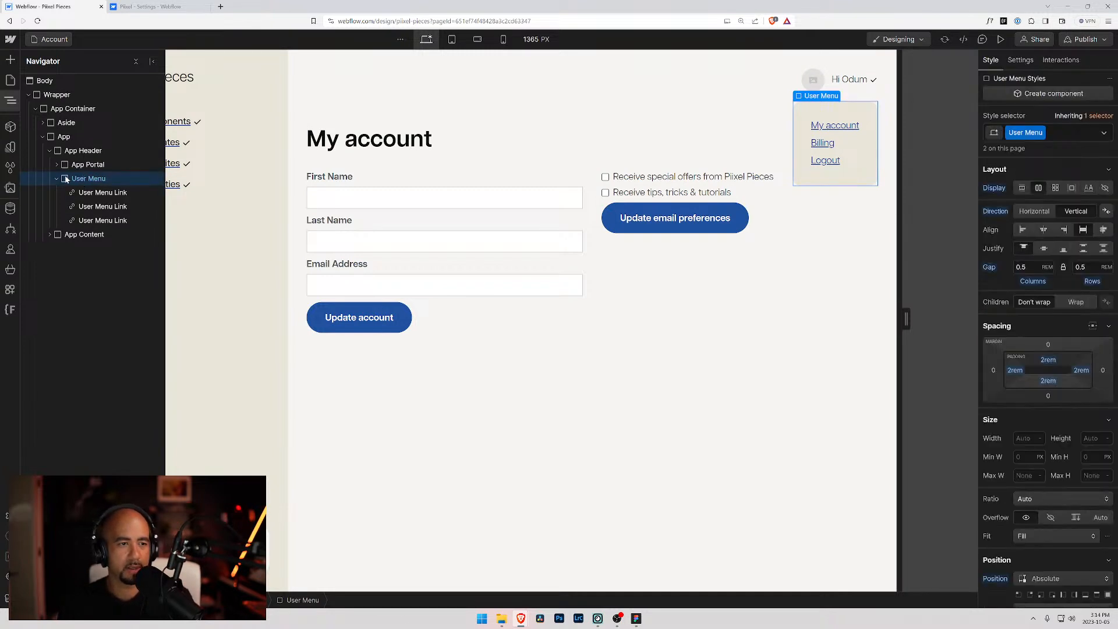
click(49, 150)
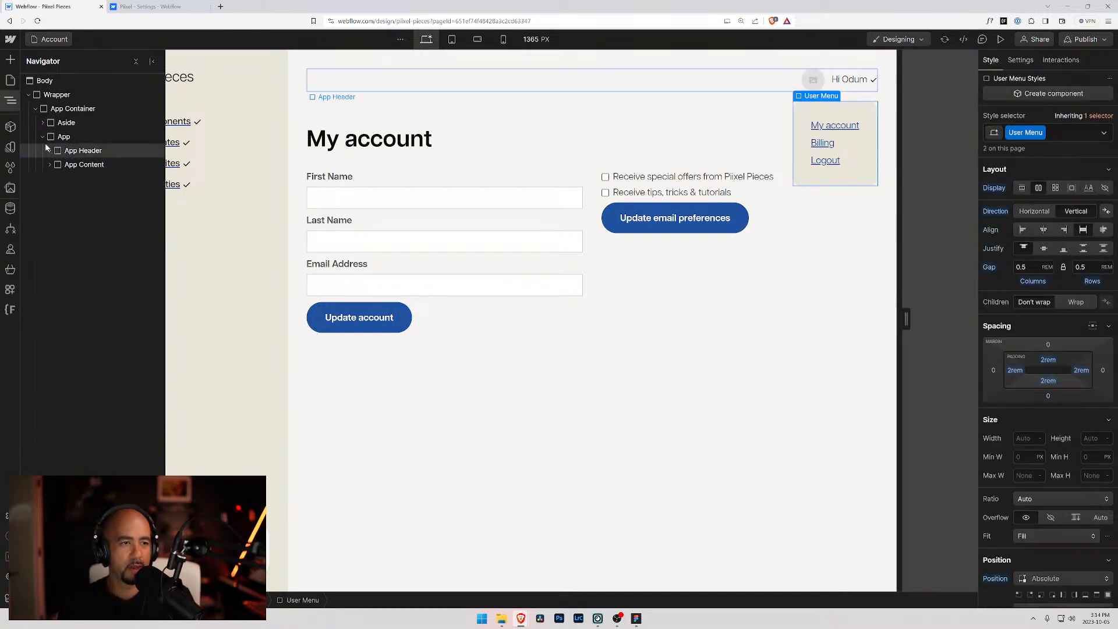
click(43, 136)
click(10, 80)
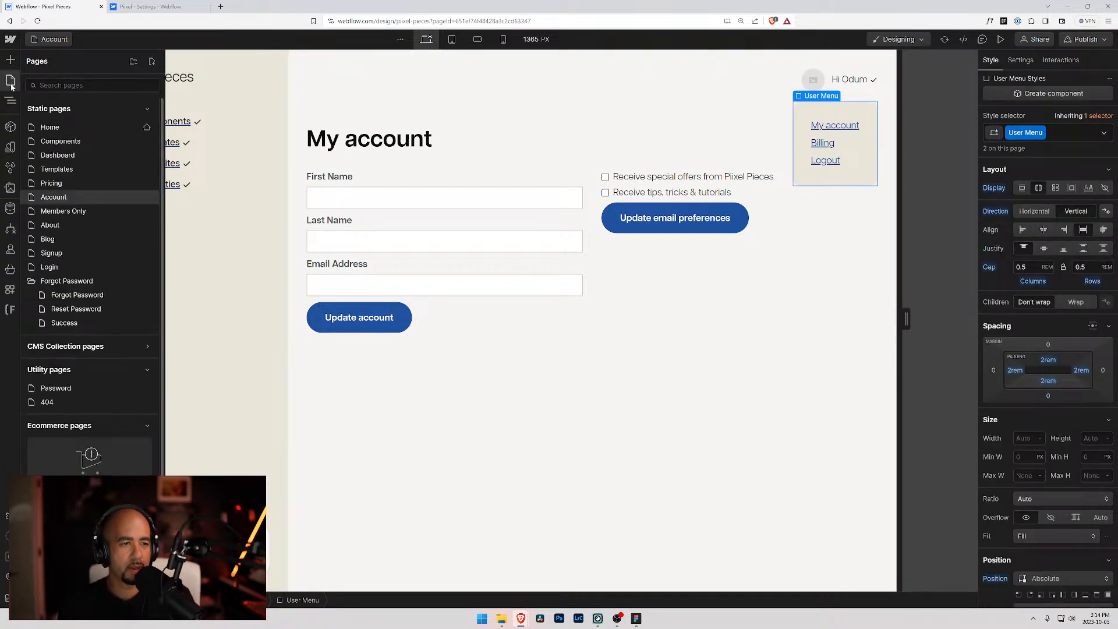
click(11, 126)
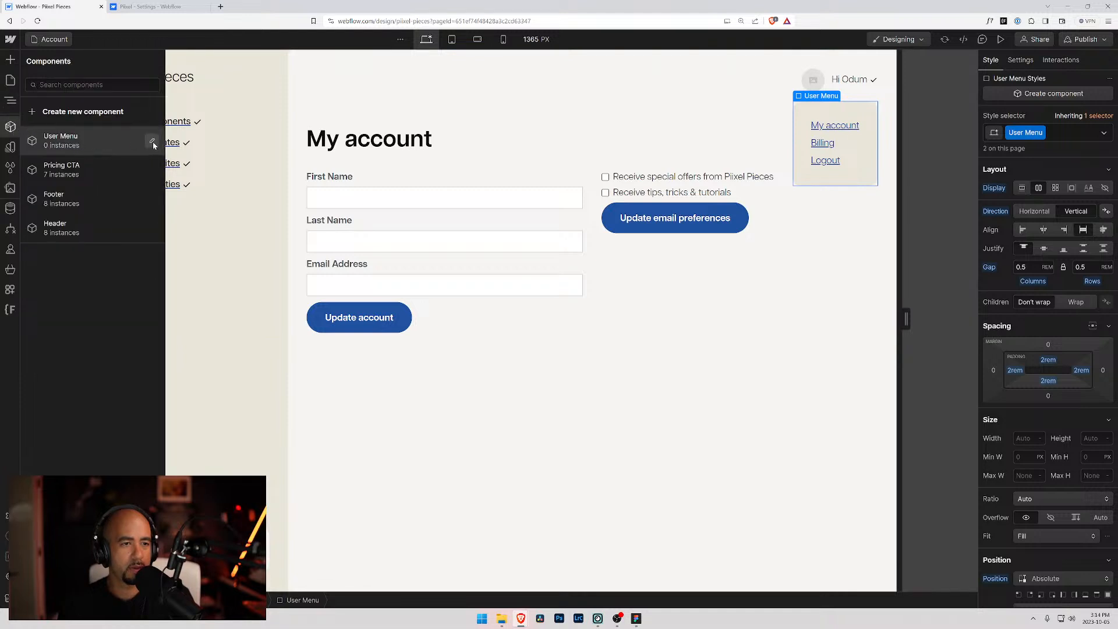
click(152, 141)
click(55, 213)
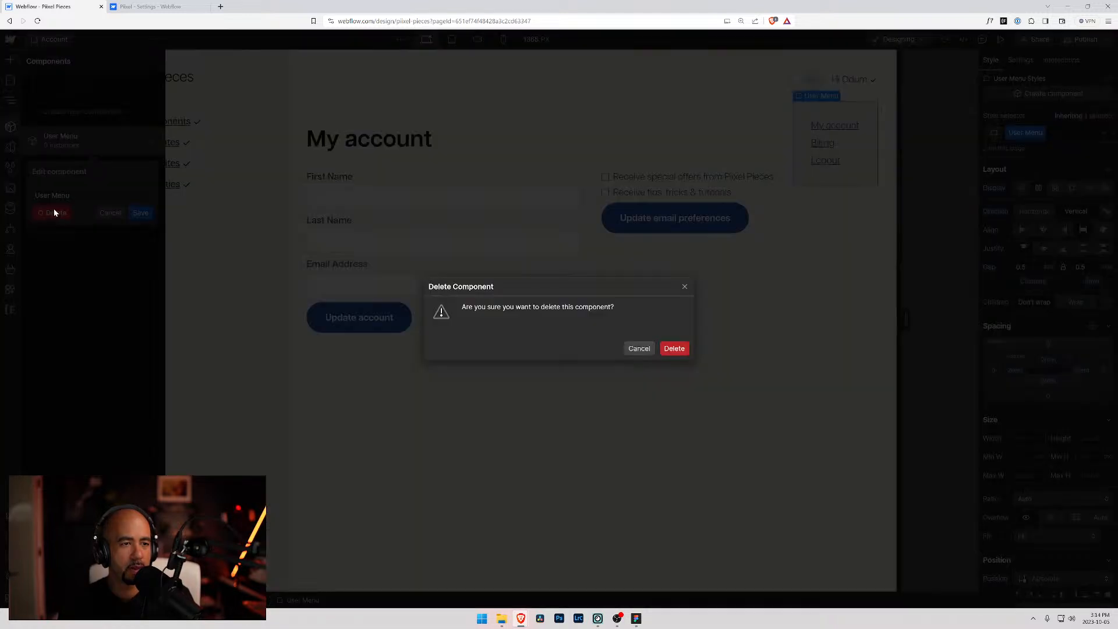
click(675, 349)
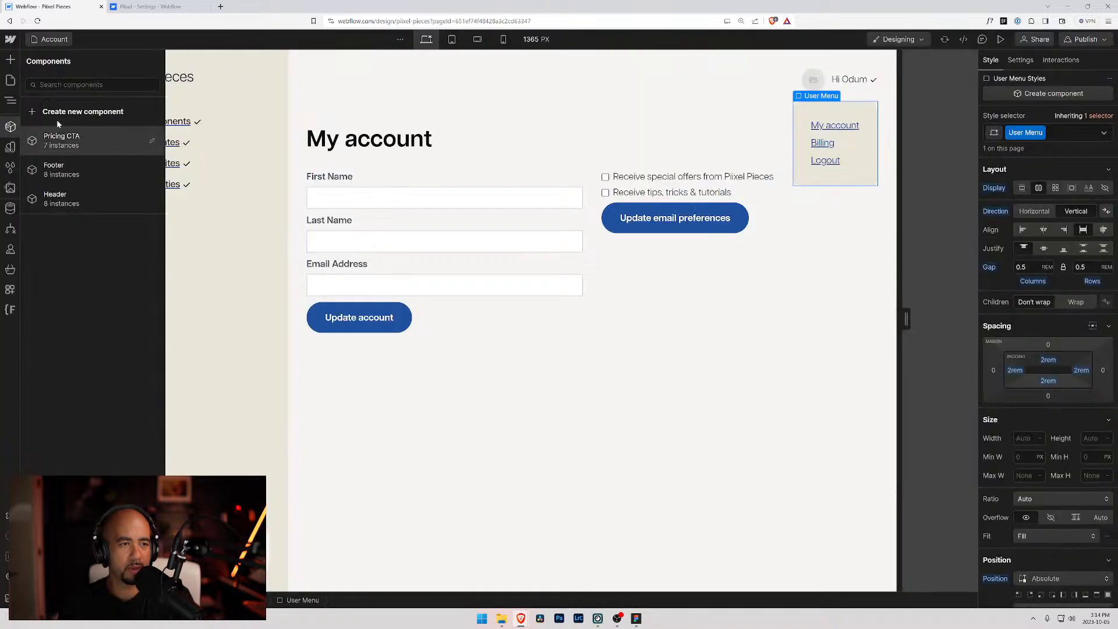
- Turn the Account page's App Header, with its rebuilt user menu, into a new component named App Header
click(11, 100)
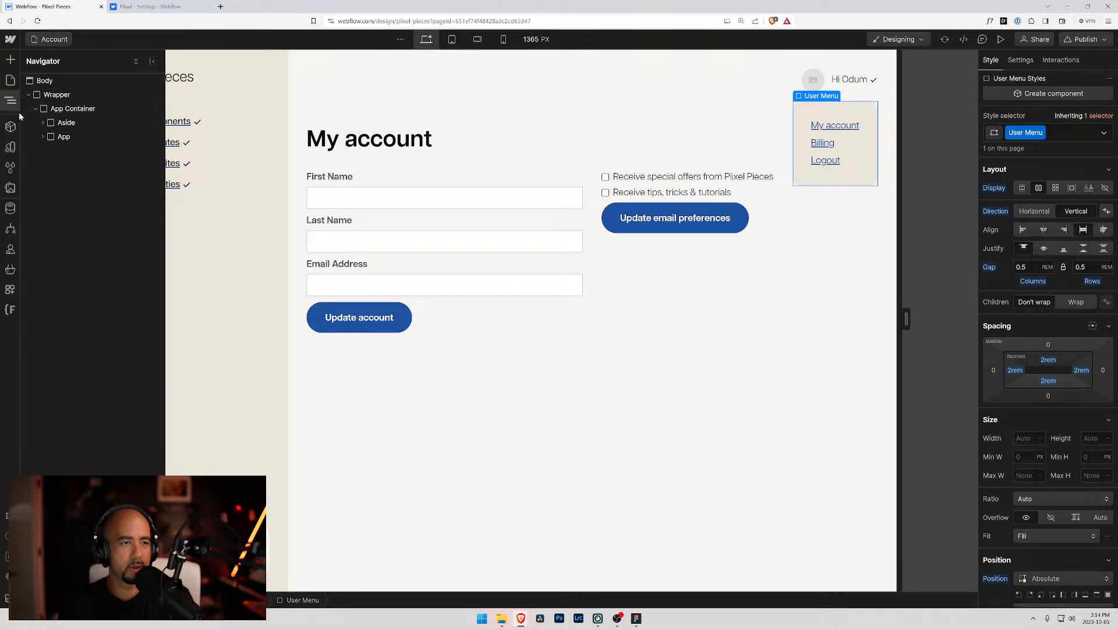
click(43, 137)
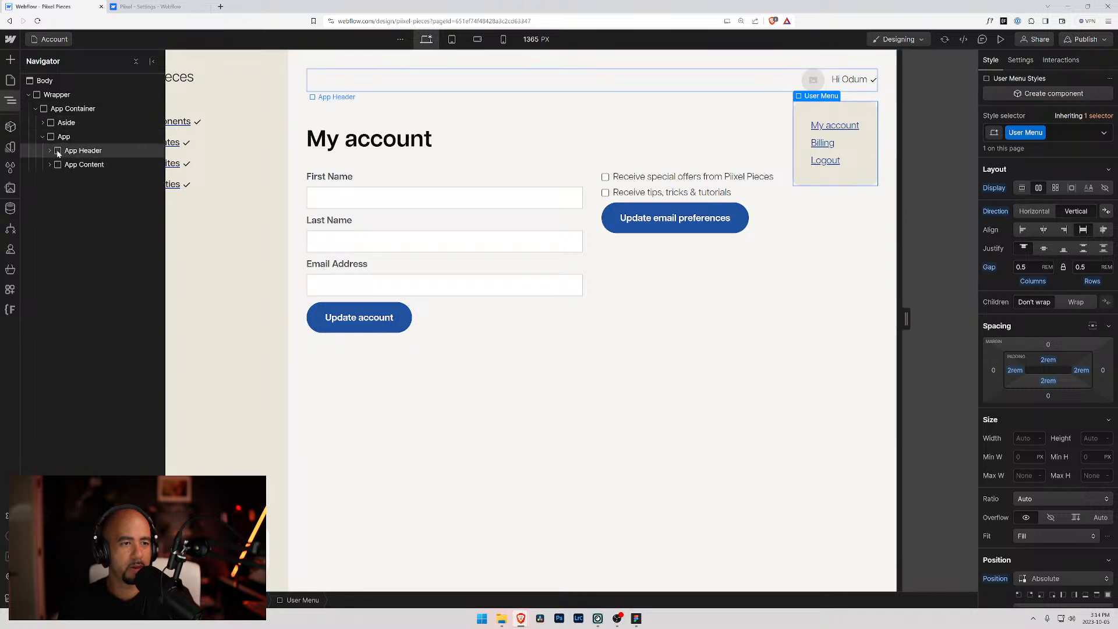
click(57, 149)
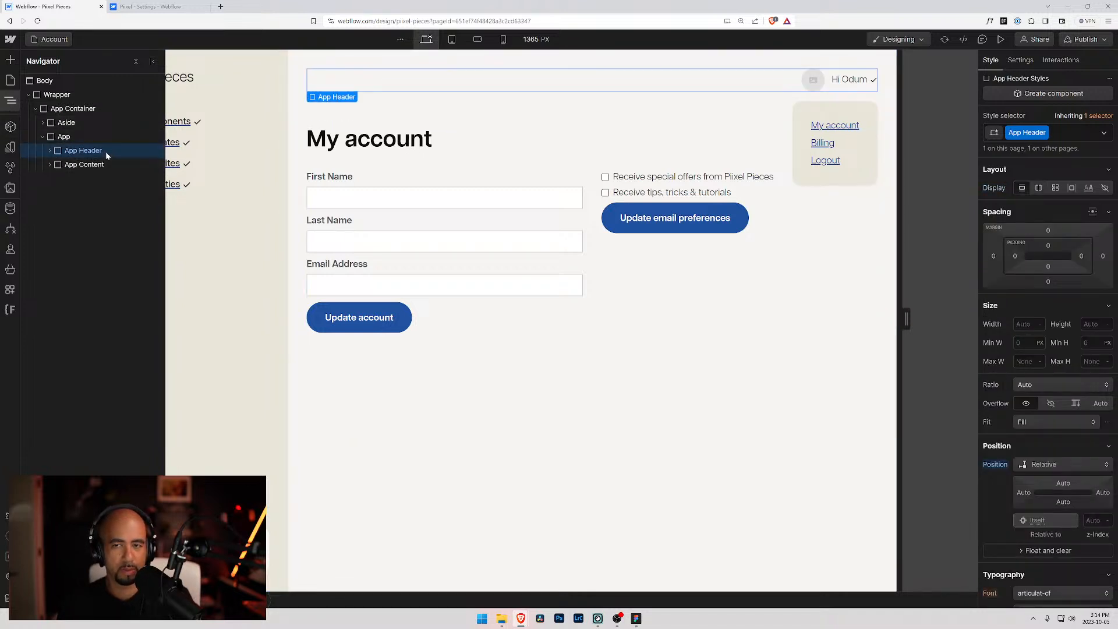
click(7, 60)
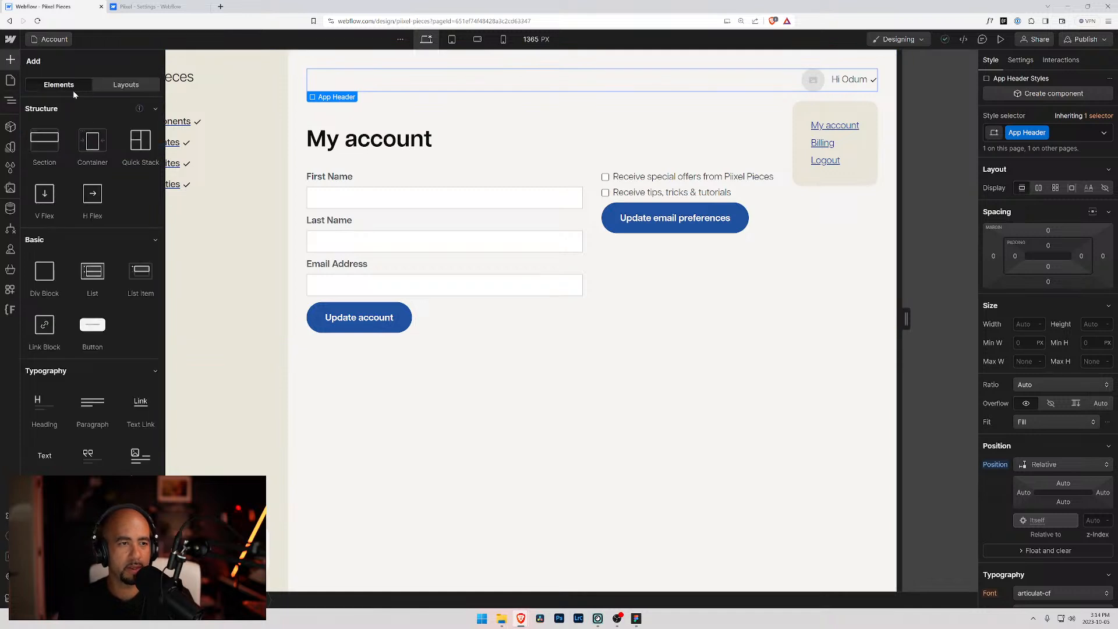
click(10, 80)
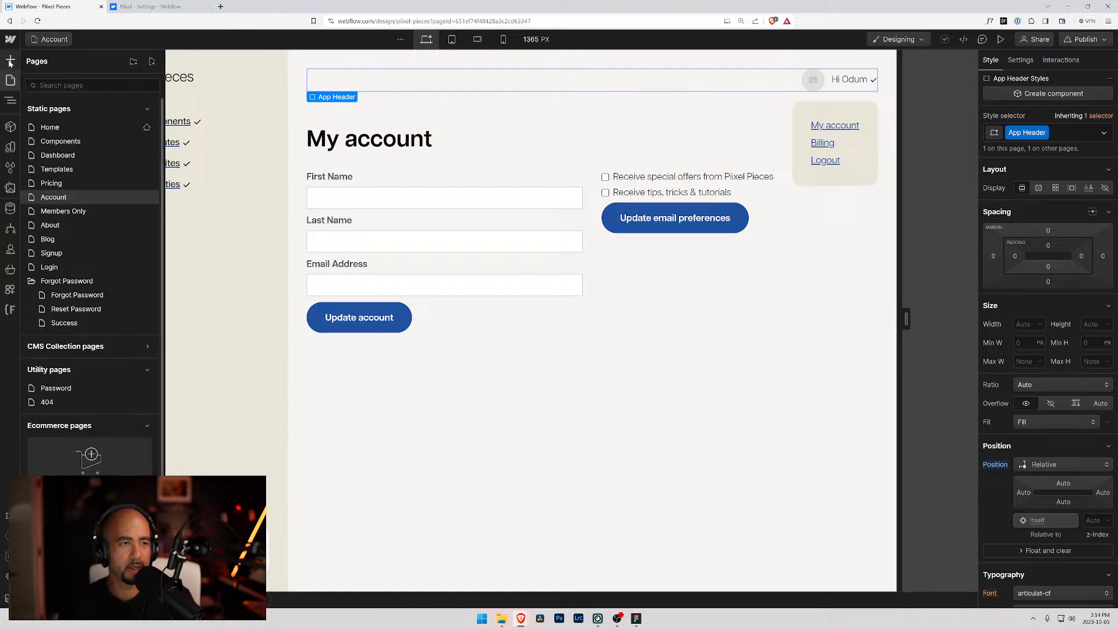
click(10, 60)
click(12, 105)
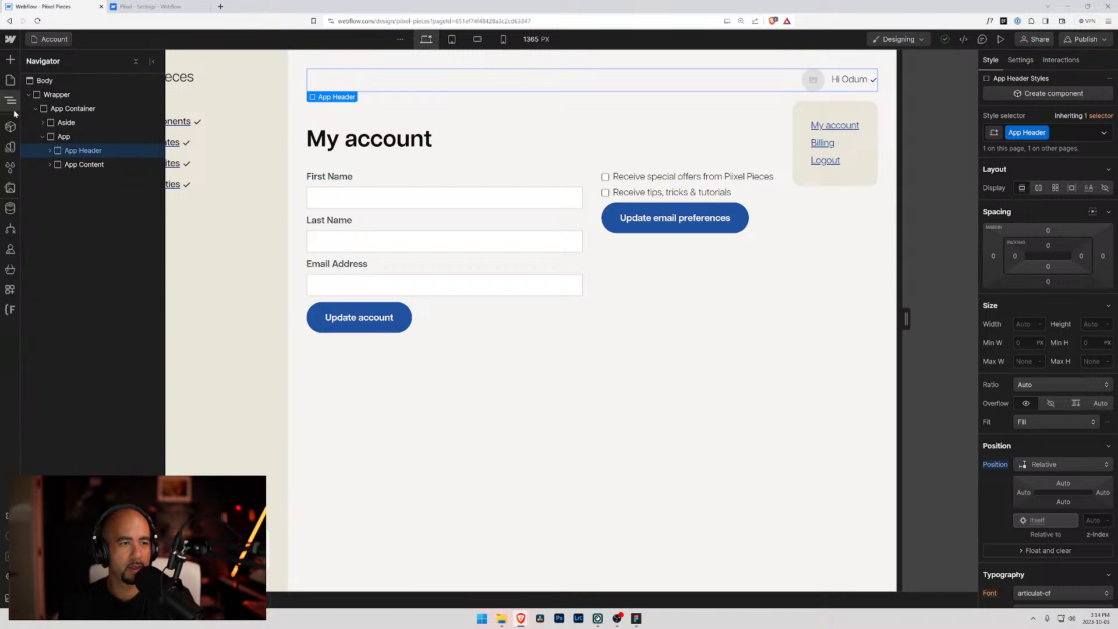
click(10, 126)
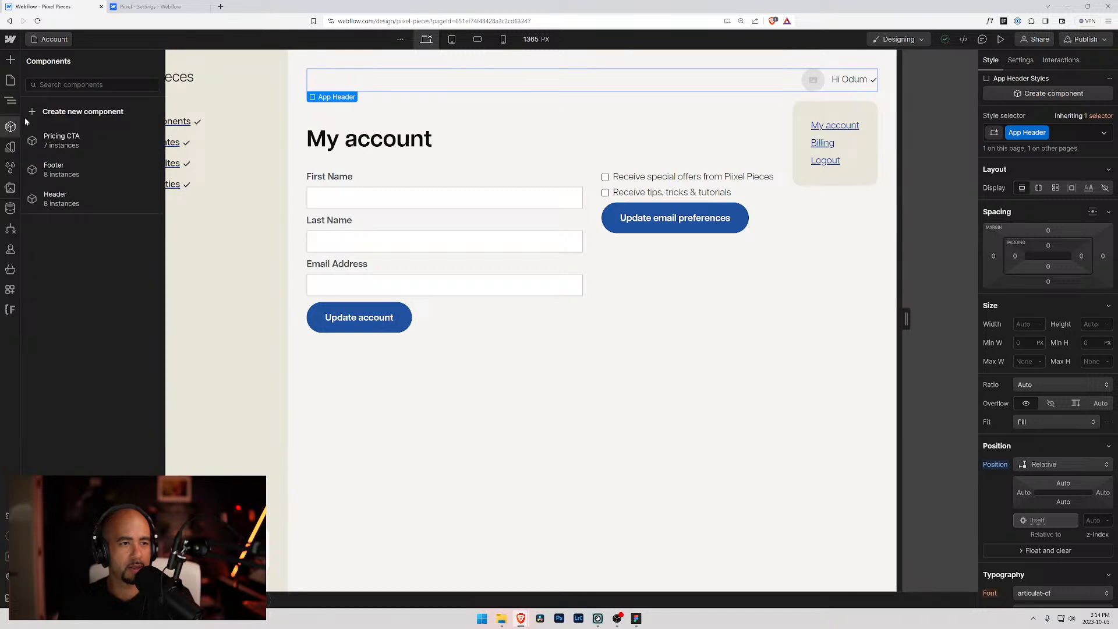
click(70, 113)
text(A)
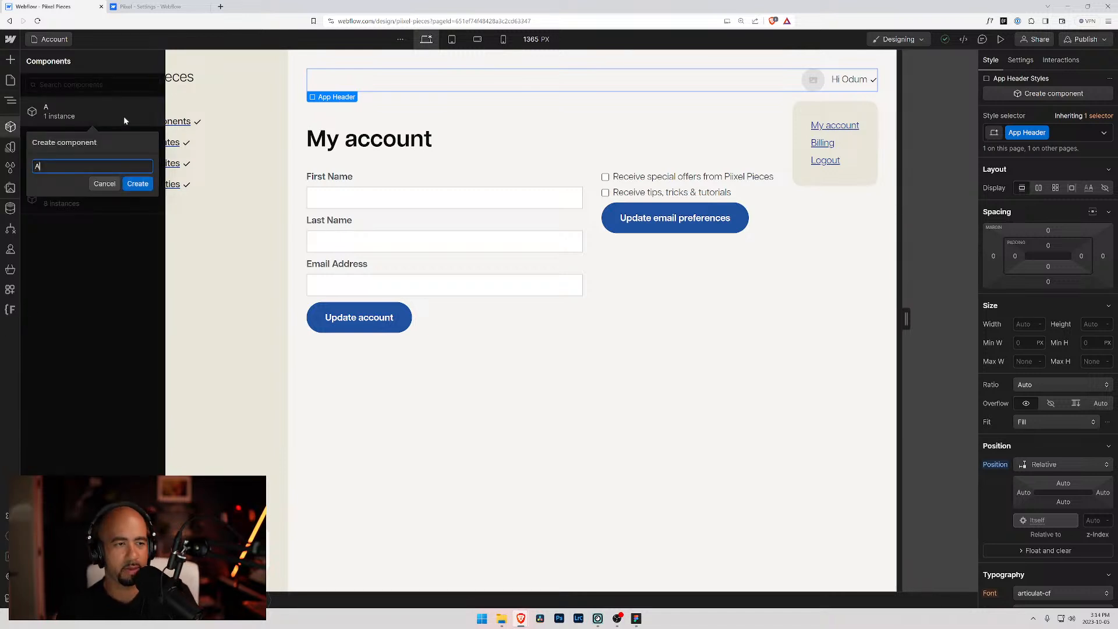
text(pp Header)
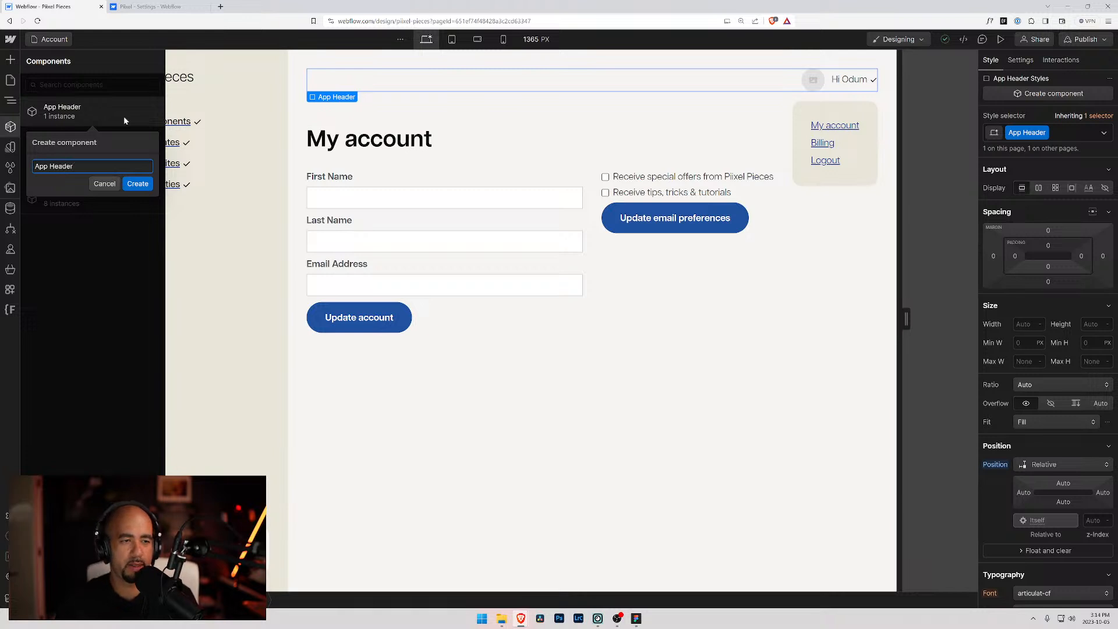
click(138, 183)
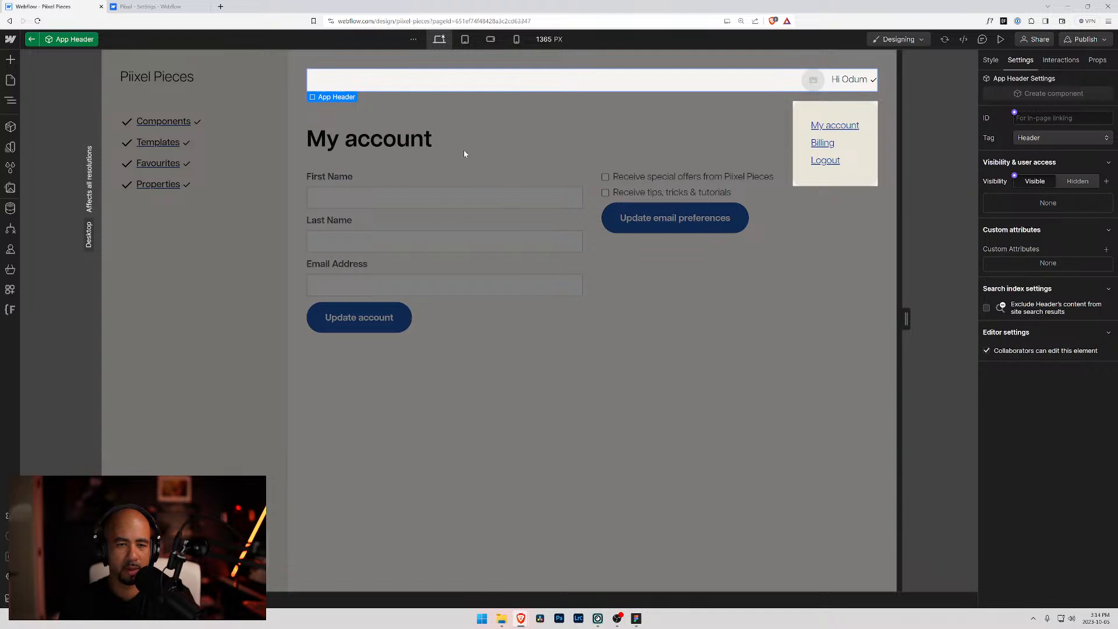
- Open the Dashboard page and delete its existing App Header from the App block
click(11, 85)
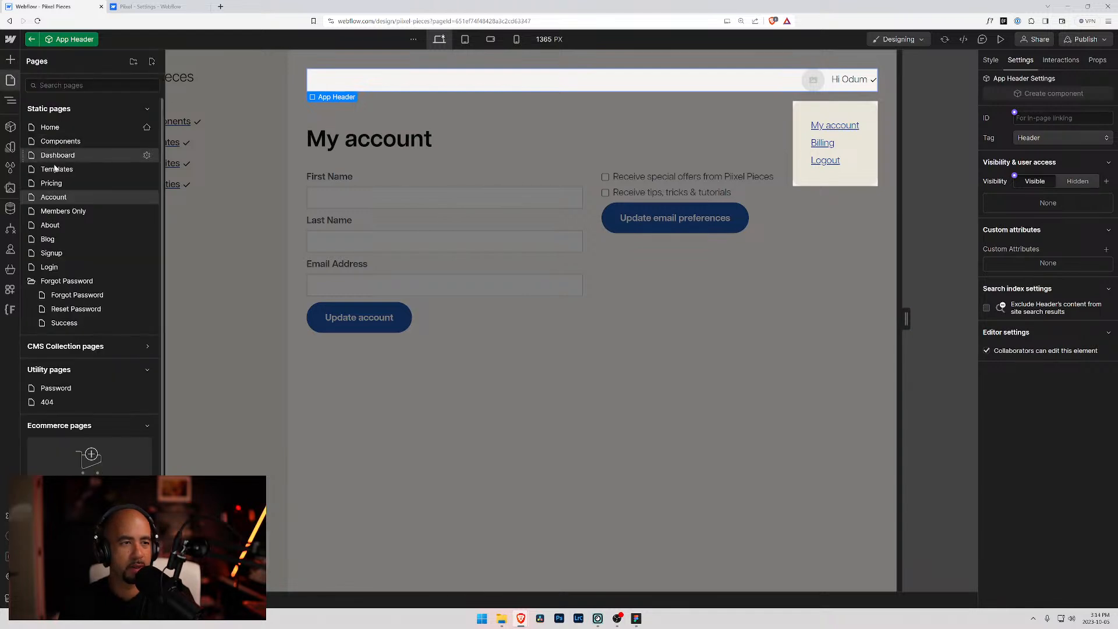
click(65, 152)
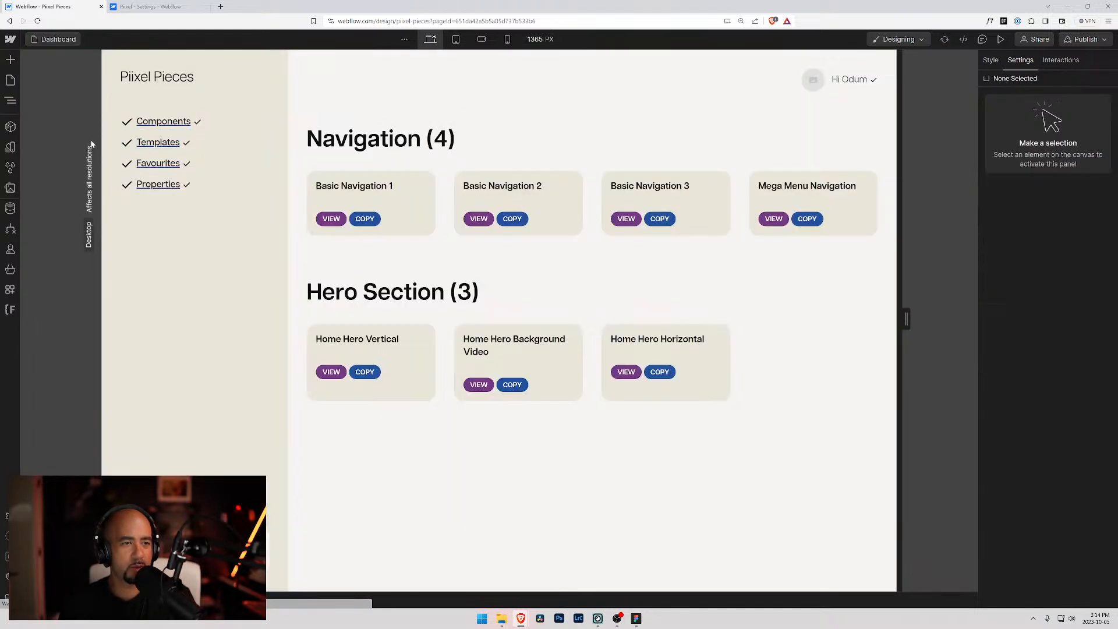
click(420, 83)
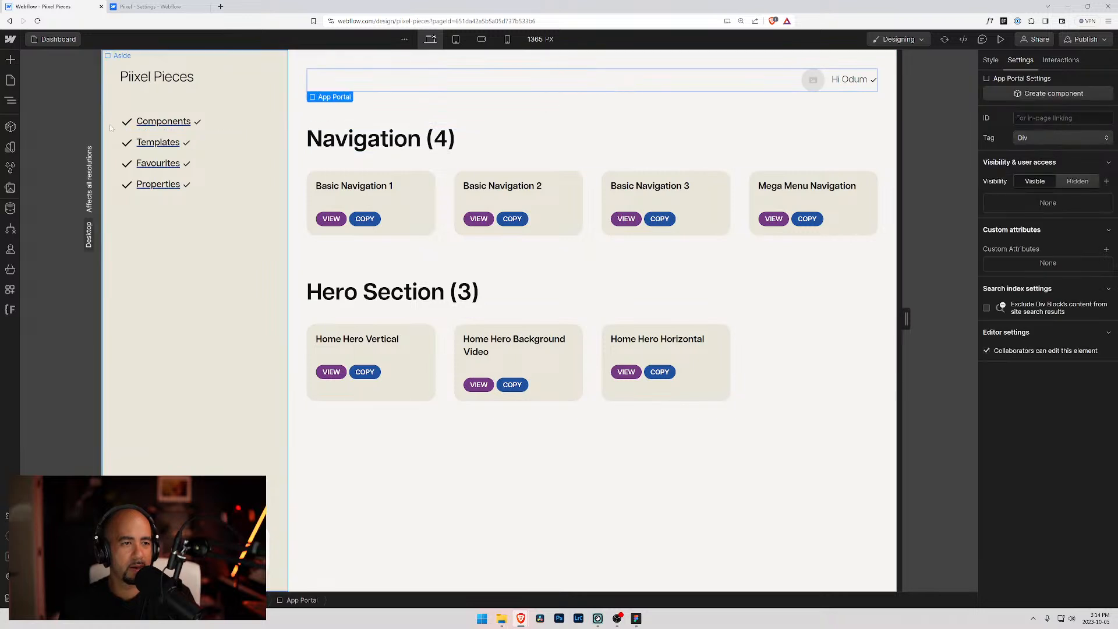
click(11, 101)
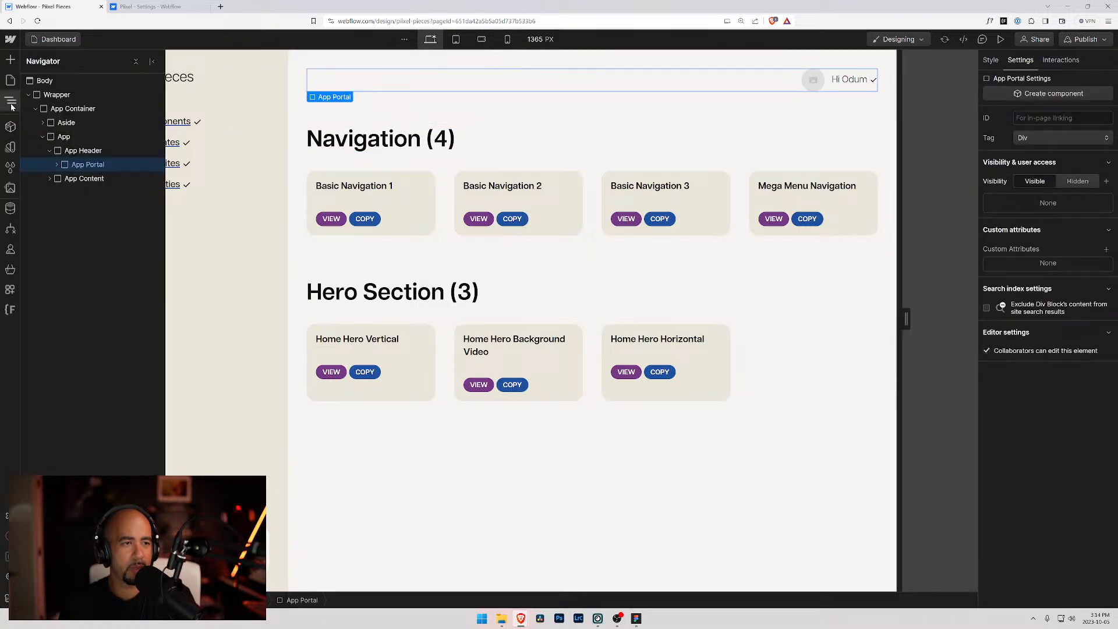
click(50, 151)
click(66, 154)
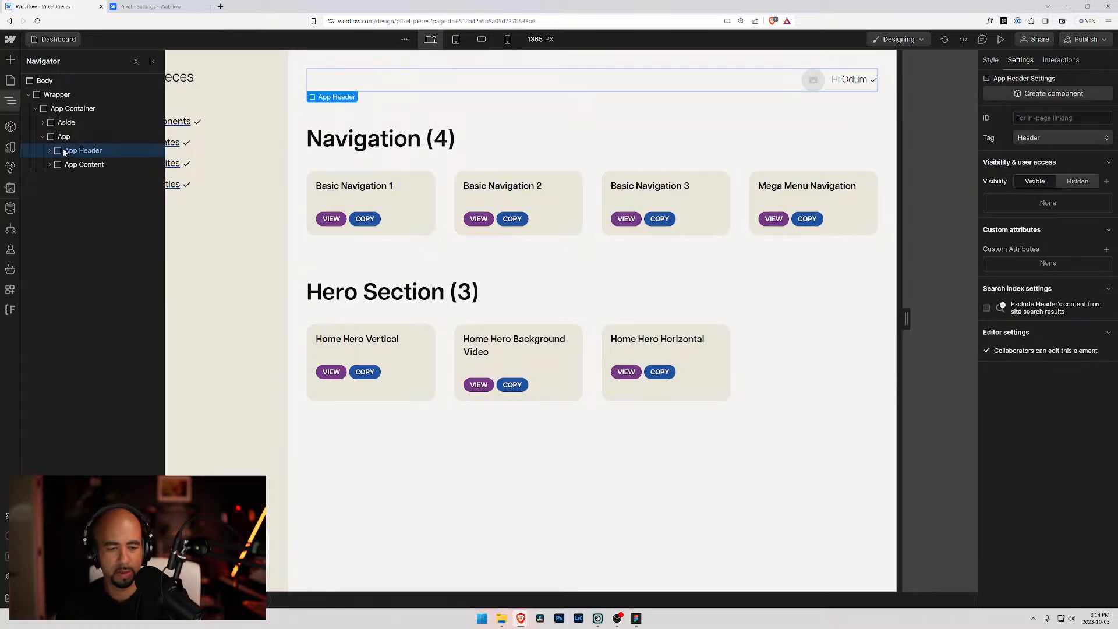
key(Delete)
- Insert the App Header component into the Dashboard's App block and move it above App Content
key(ctrl+e)
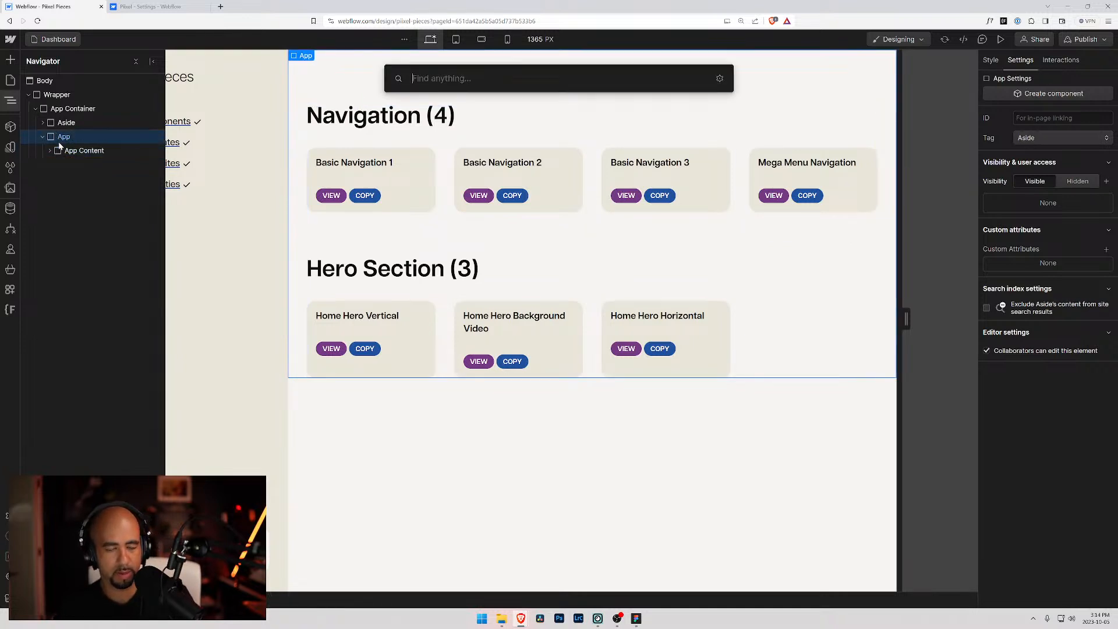
text(app)
key(Return)
drag(63, 166, 66, 150)
click(545, 104)
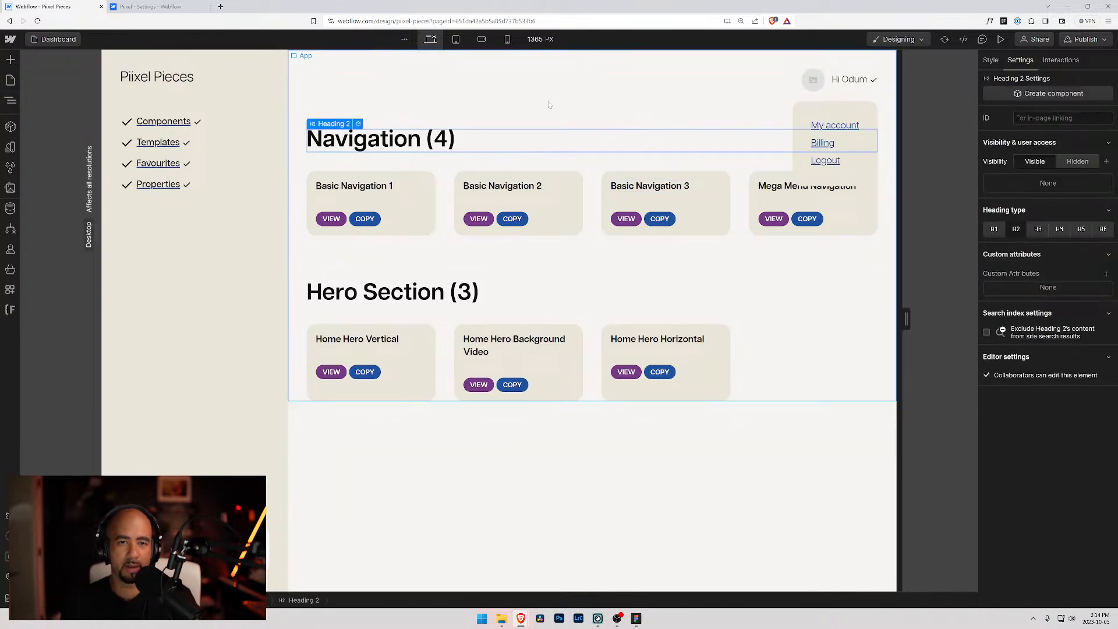